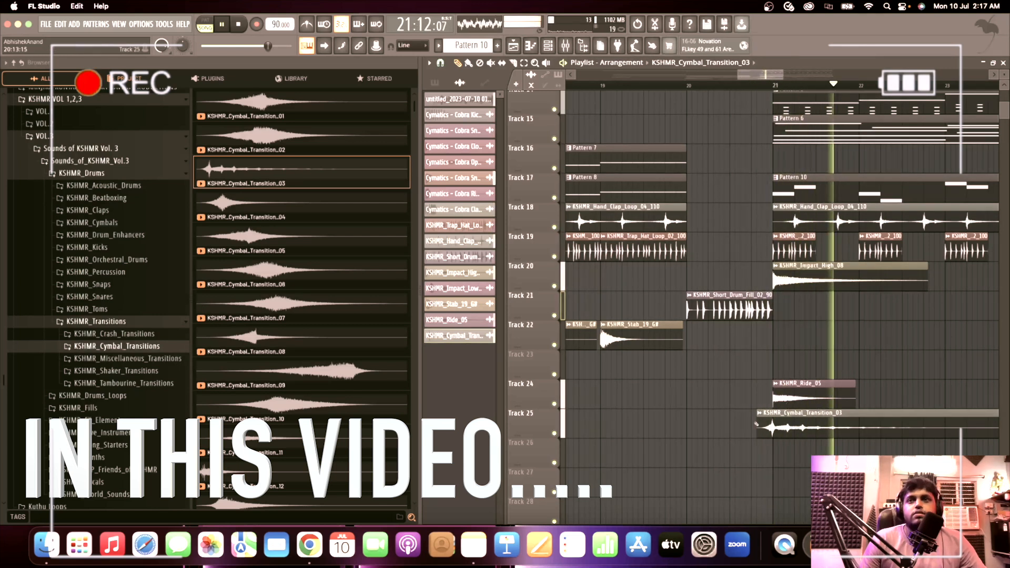
ctrl+scroll(788, 405, down, 4)
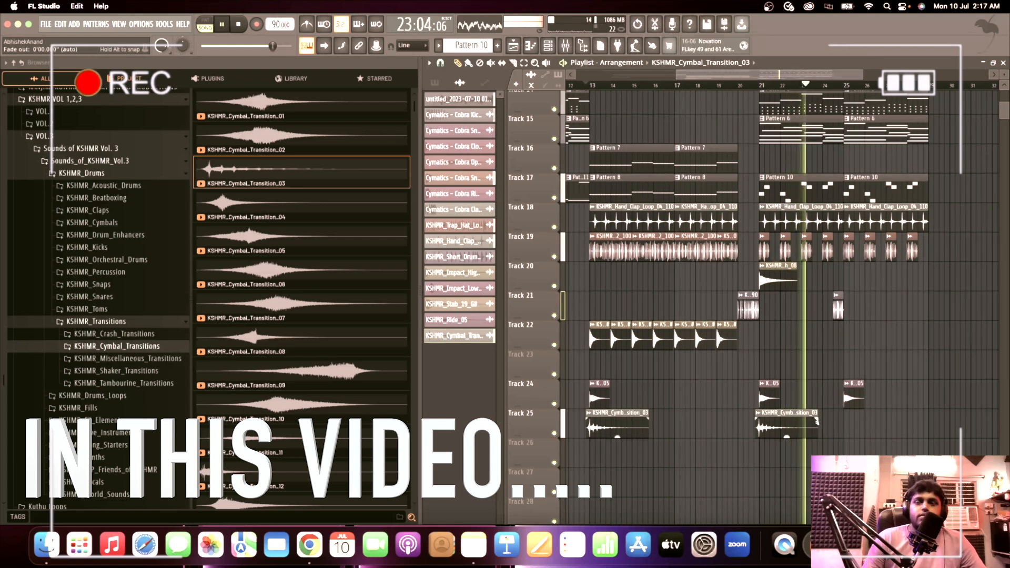
ctrl+scroll(817, 422, down, 2)
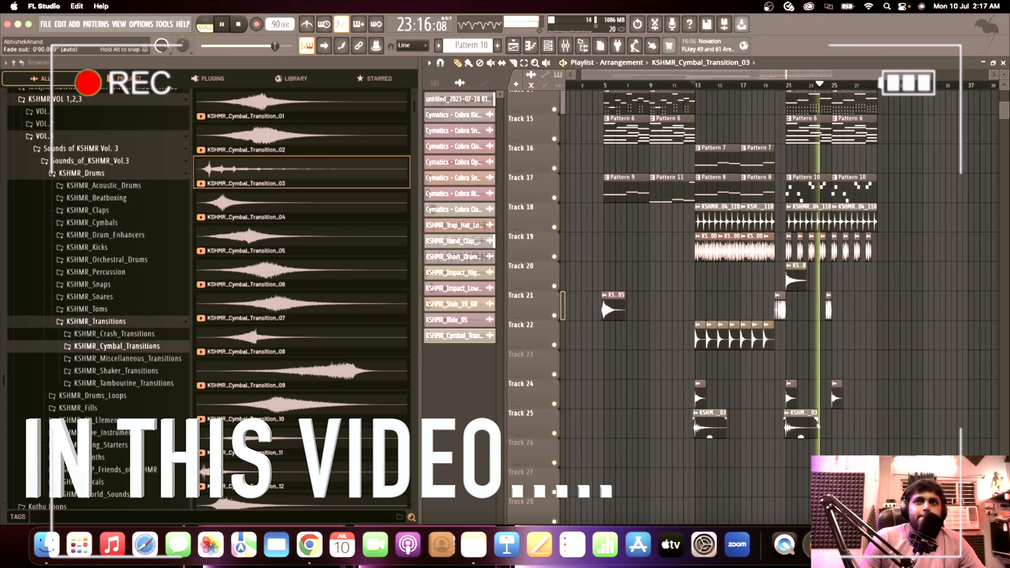
scroll(817, 421, up, 2)
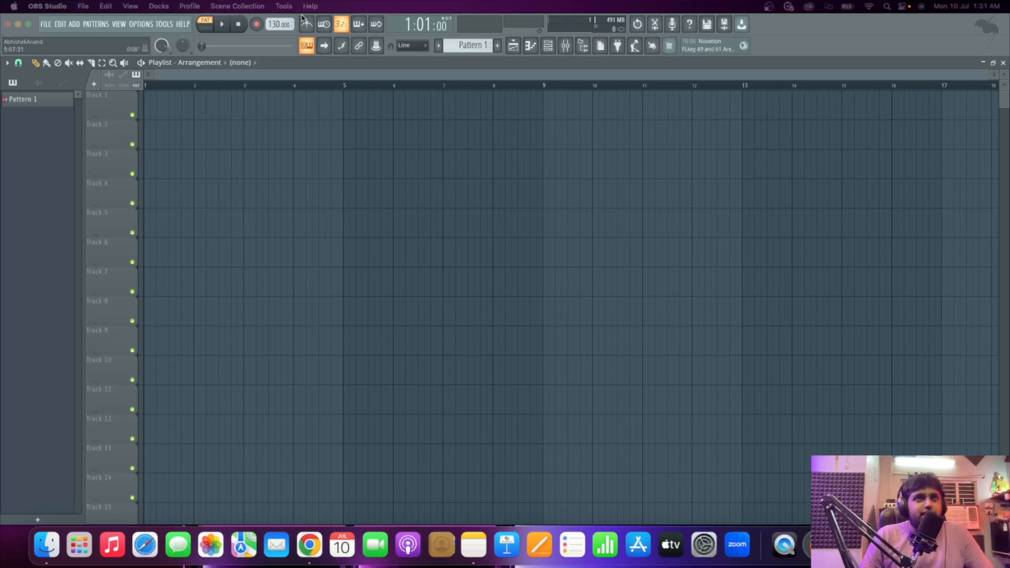
Set the project tempo to 90 BPM and add an FL Keys instrument channel.
drag(273, 22, 273, 36)
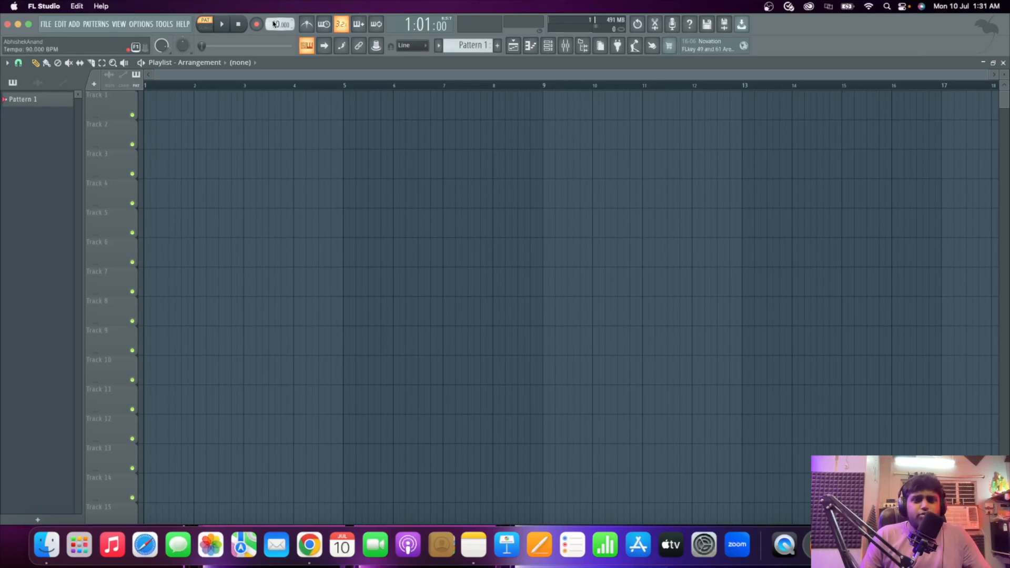
click(74, 25)
click(98, 66)
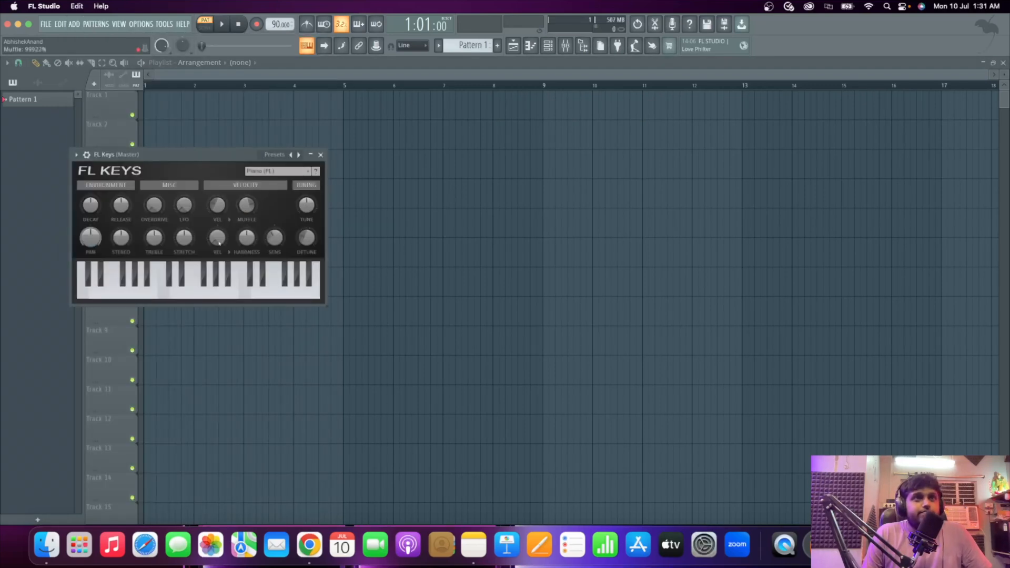
click(320, 154)
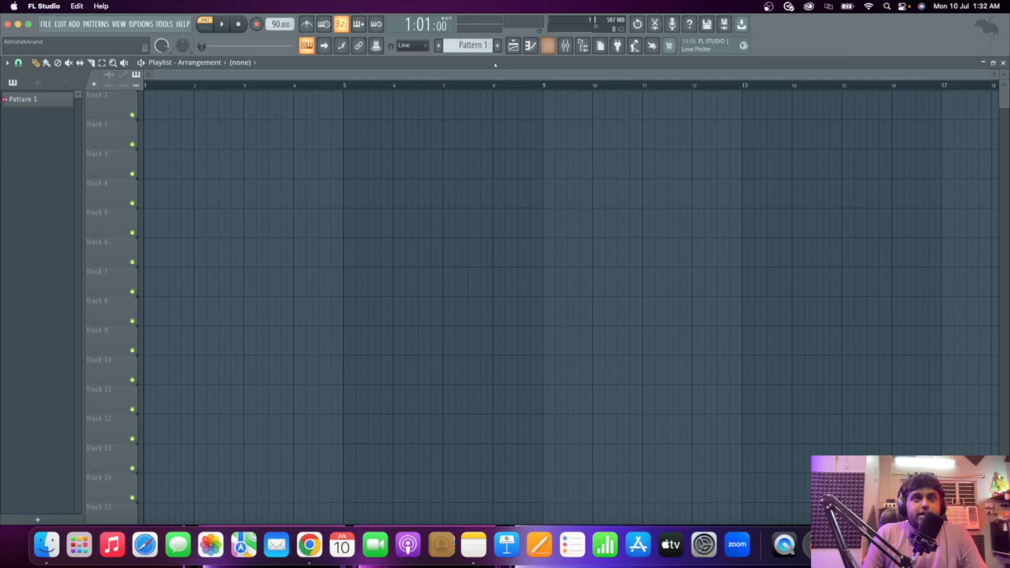
Open the piano roll for the FL Keys channel.
click(549, 46)
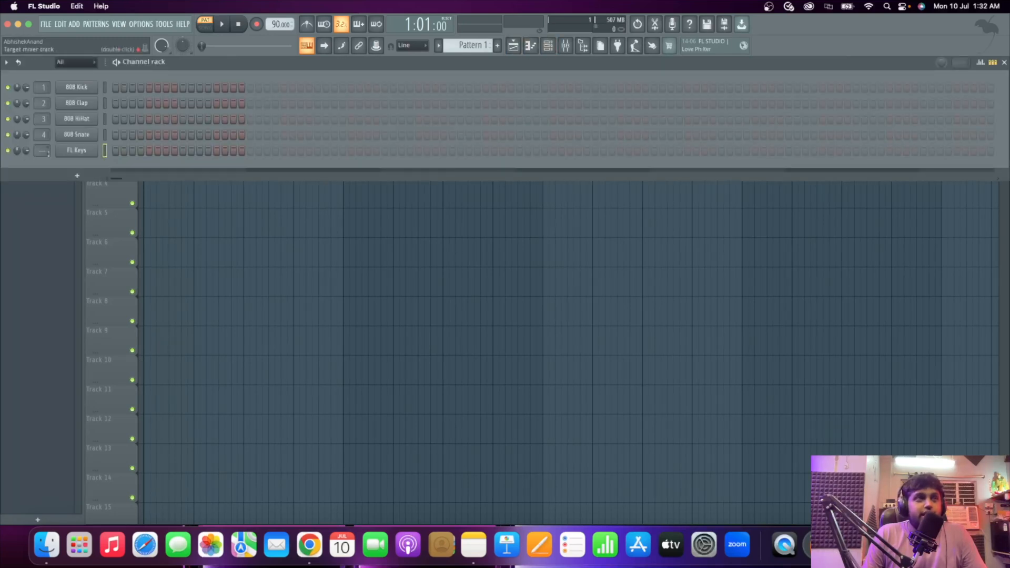
right_click(76, 150)
click(121, 153)
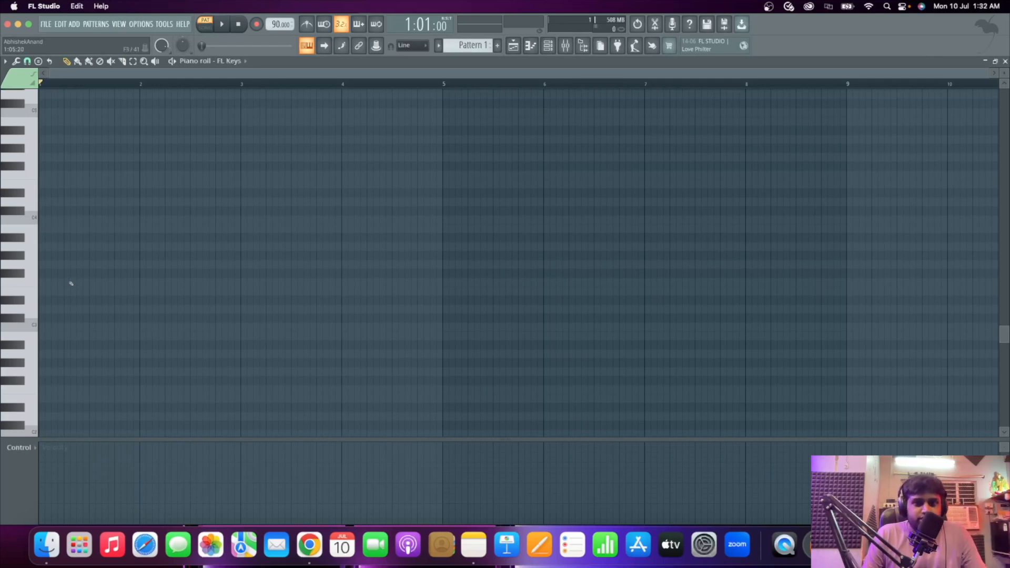
Draw a chord of one-bar notes A4, C5 and E5 in bar 1 of the piano roll.
click(57, 247)
right_click(48, 247)
scroll(48, 240, up, 2)
click(50, 194)
drag(51, 193, 140, 193)
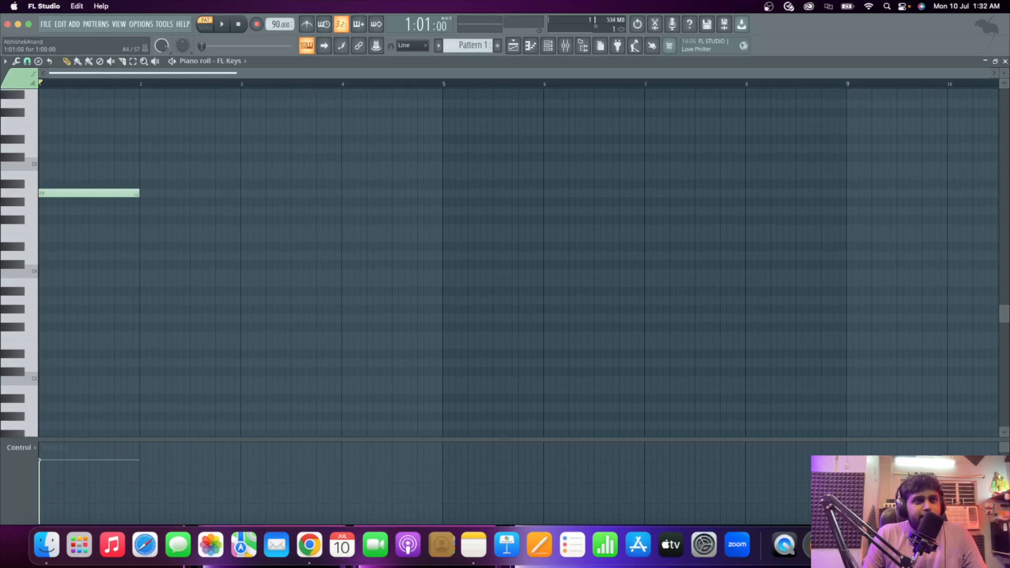
scroll(42, 213, up, 1)
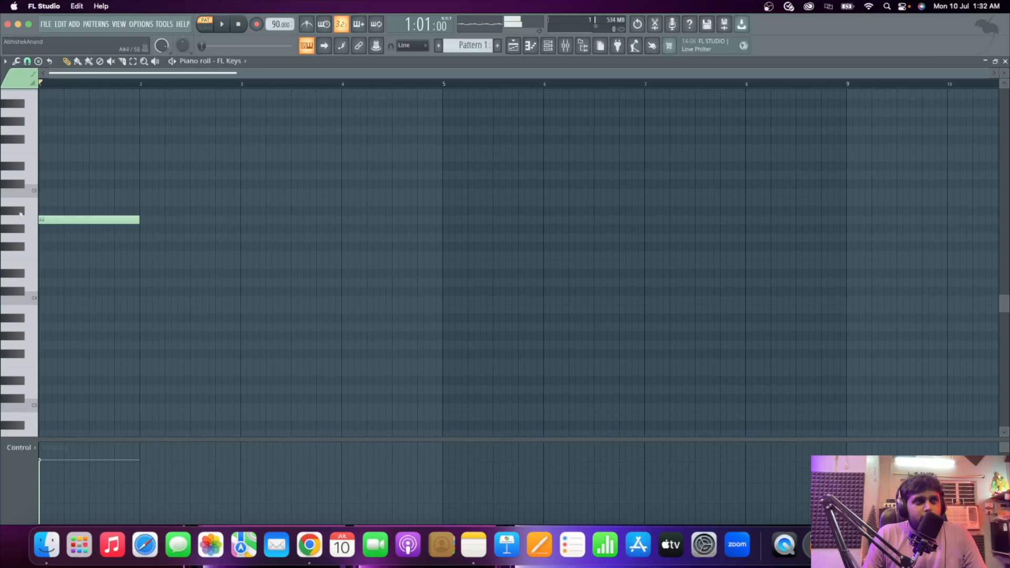
click(32, 196)
click(49, 193)
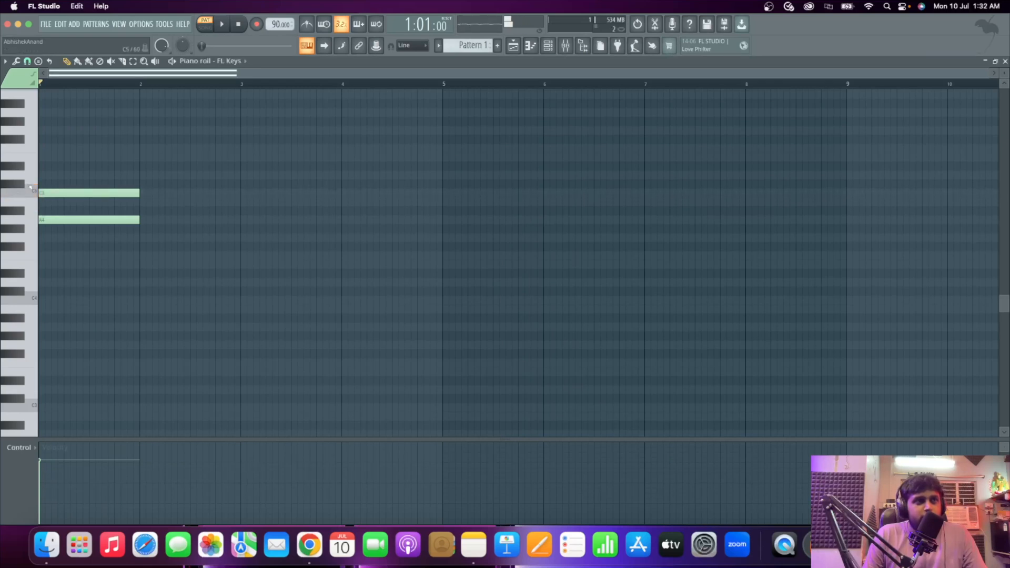
drag(48, 157, 3, 157)
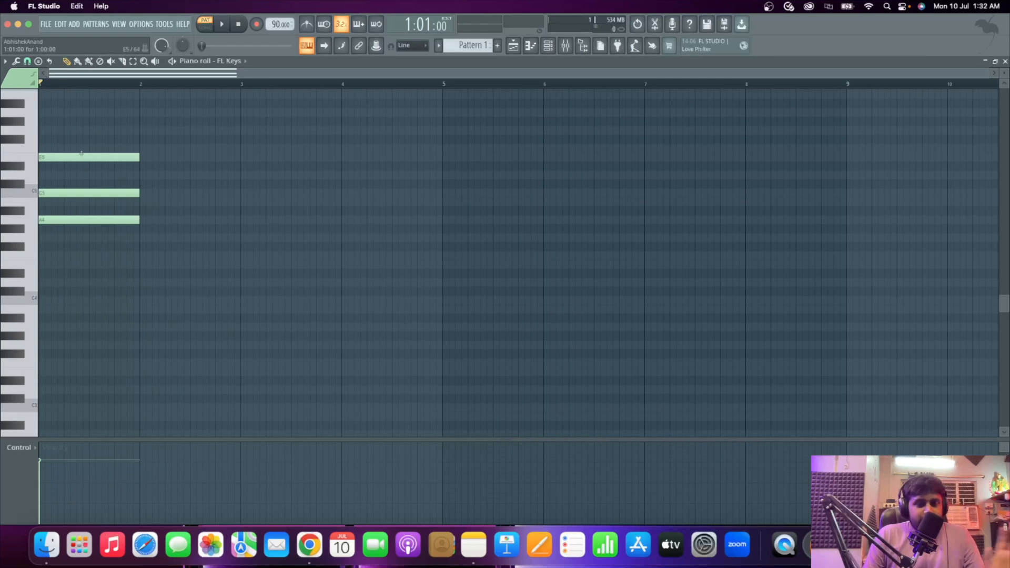
Duplicate the bar 1 chord into bar 2, aligned to the bar line.
key(super+a)
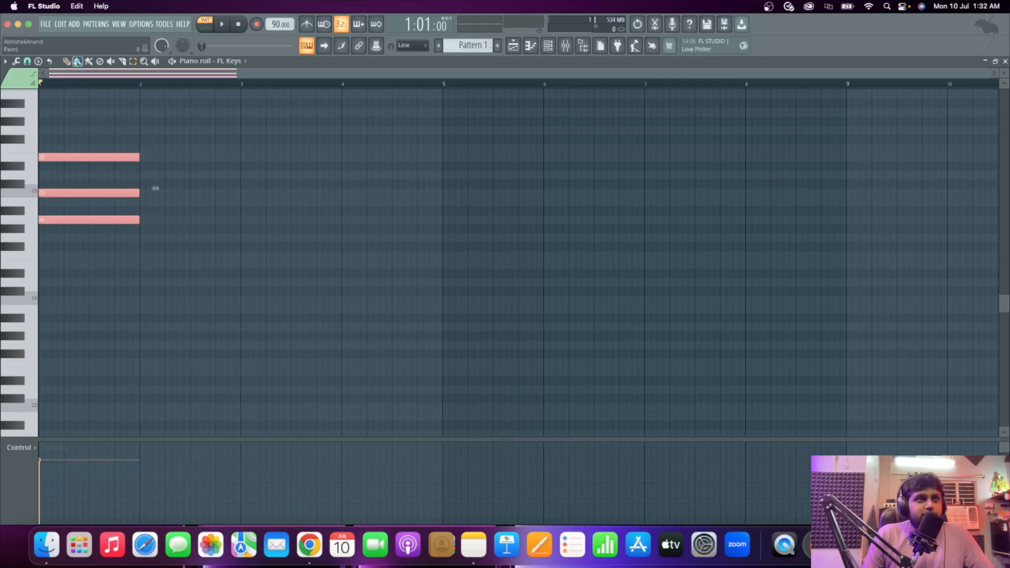
key(super+b)
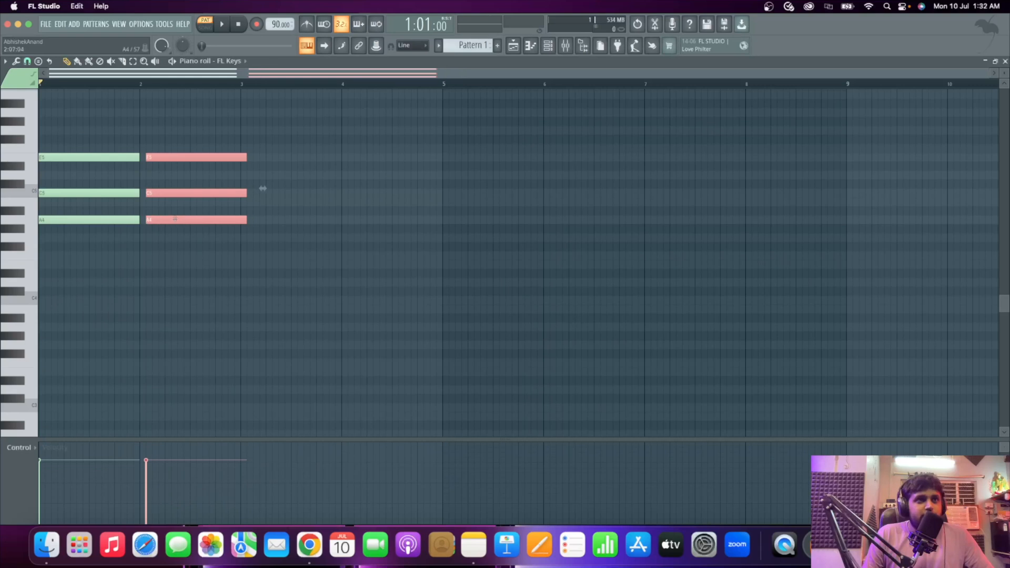
click(173, 228)
right_click(175, 229)
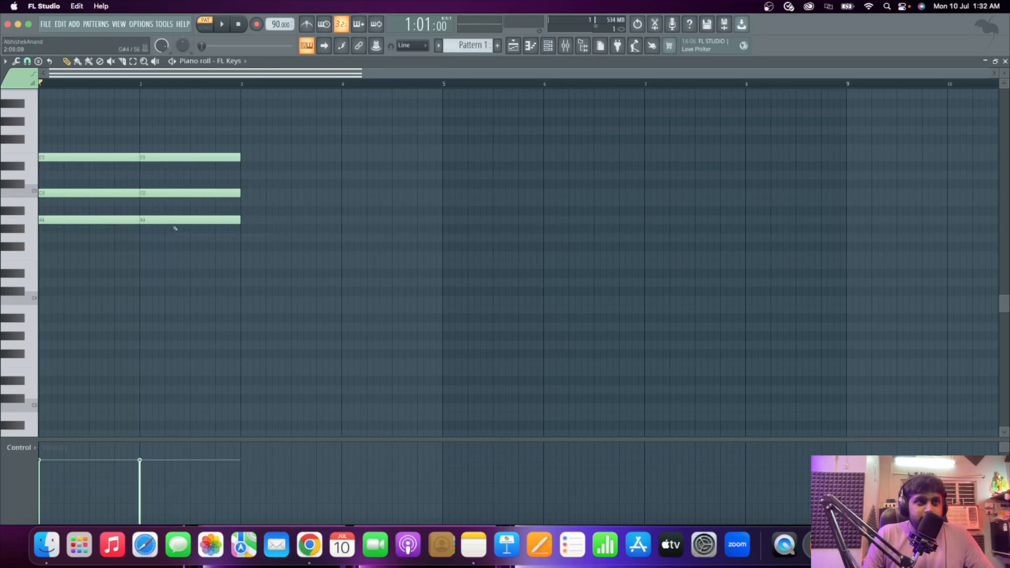
click(175, 228)
key(super+z)
mouse_move(182, 221)
mouse_down()
mouse_move(177, 242)
mouse_move(177, 211)
mouse_up()
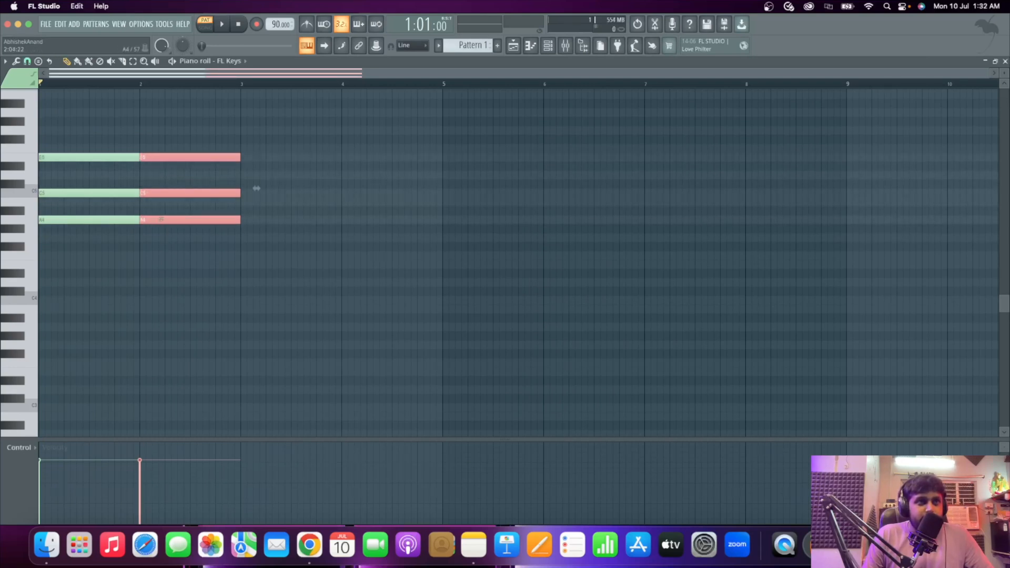
Try lowering the bar 2 chord by two semitones and raising its middle note to B4.
drag(161, 219, 162, 238)
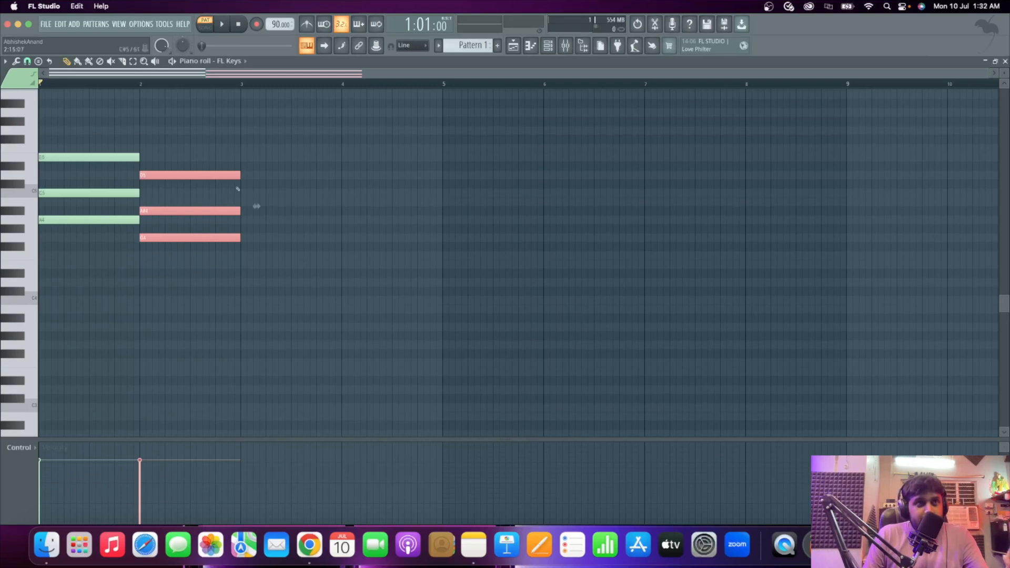
click(256, 206)
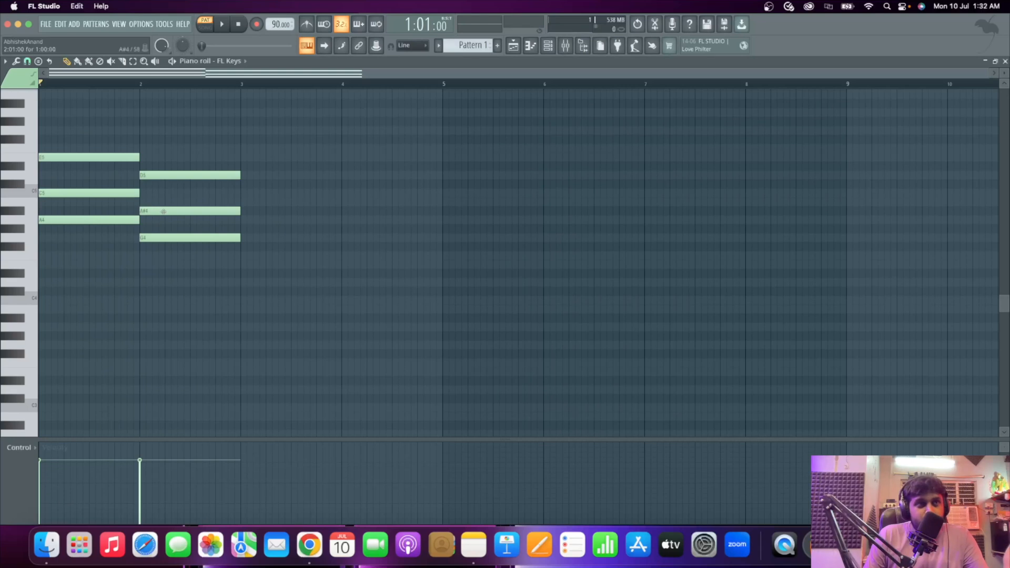
drag(164, 211, 164, 203)
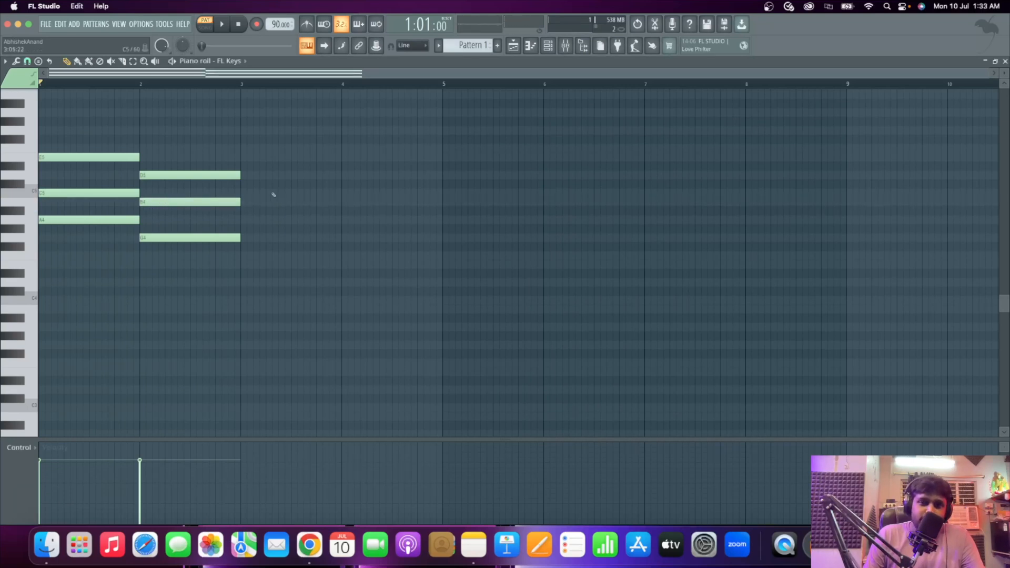
Undo the pitch changes made to the bar 2 chord.
click(132, 61)
drag(241, 126, 241, 243)
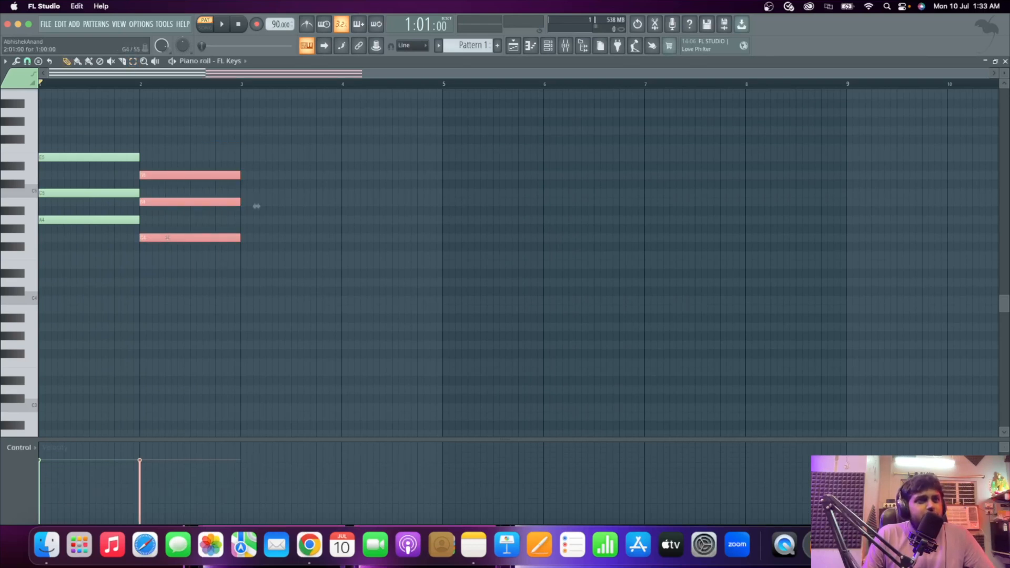
key(super+z)
key(super+z)
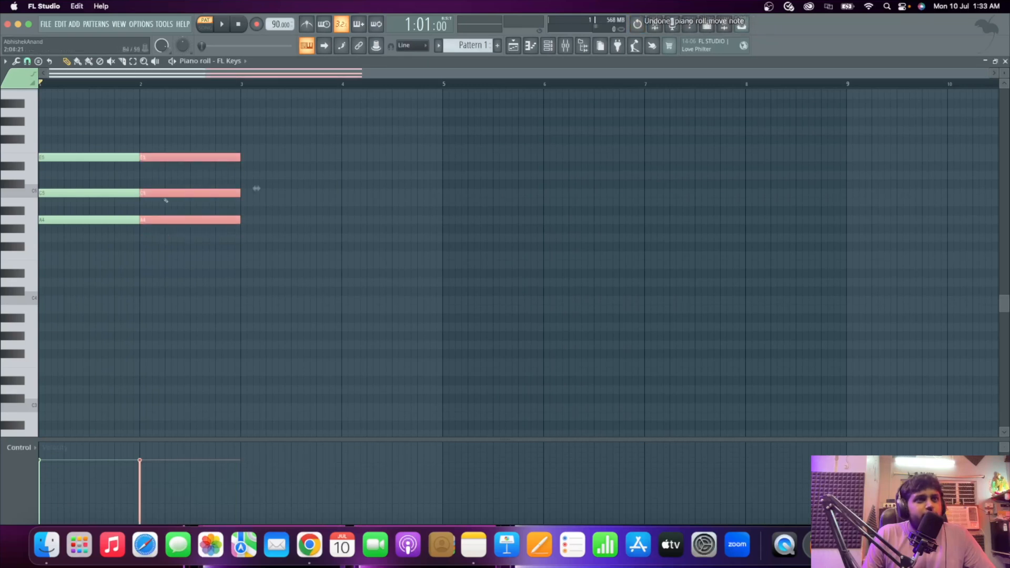
Duplicate the bar 2 chord into bar 3 and transpose the copy up three semitones.
key(super+b)
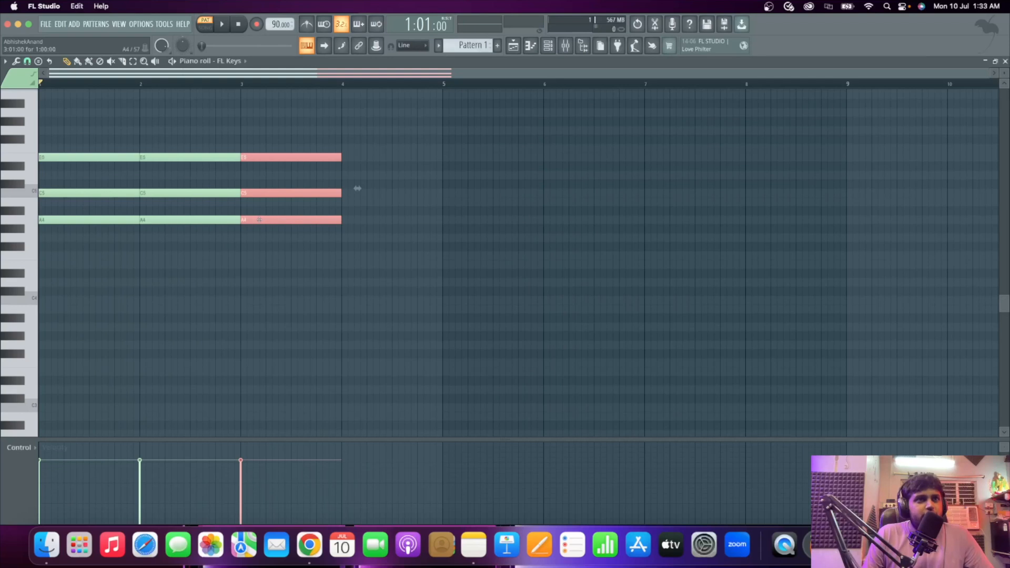
right_click(259, 219)
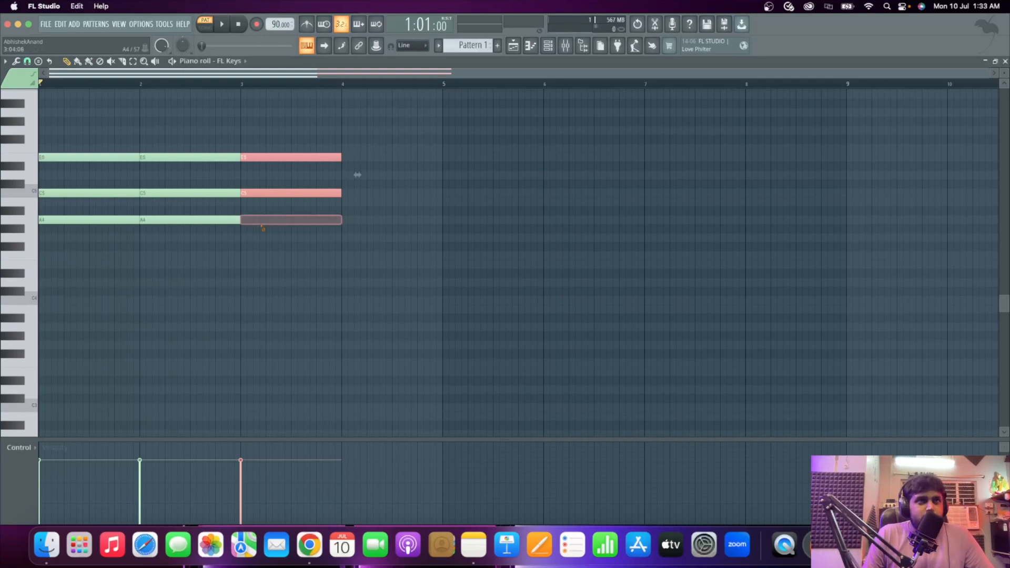
key(super+z)
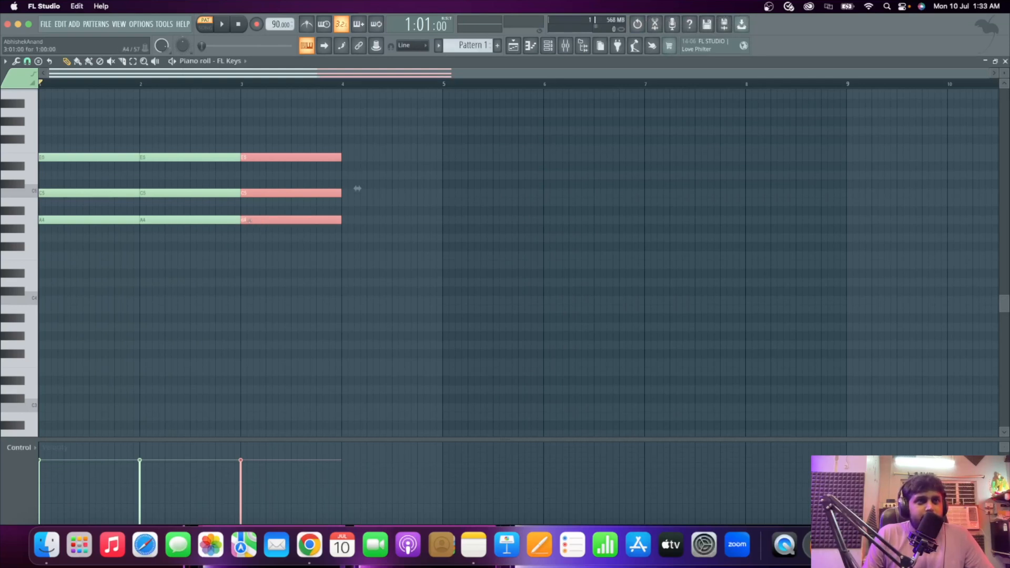
key(Up)
key(Up)
key(Up)
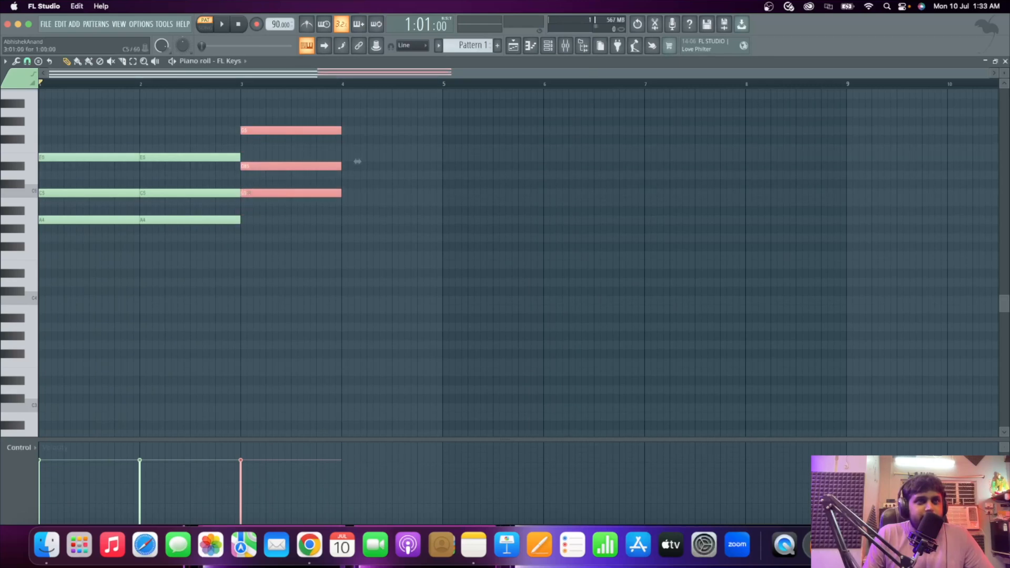
Raise the middle note of the bar 3 chord to E5.
click(260, 180)
right_click(260, 175)
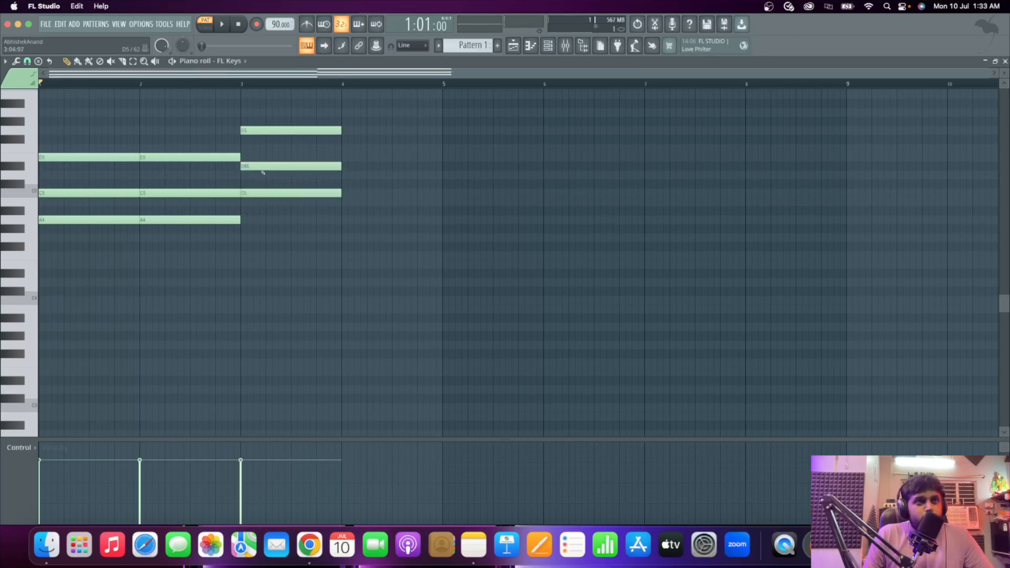
drag(258, 166, 258, 157)
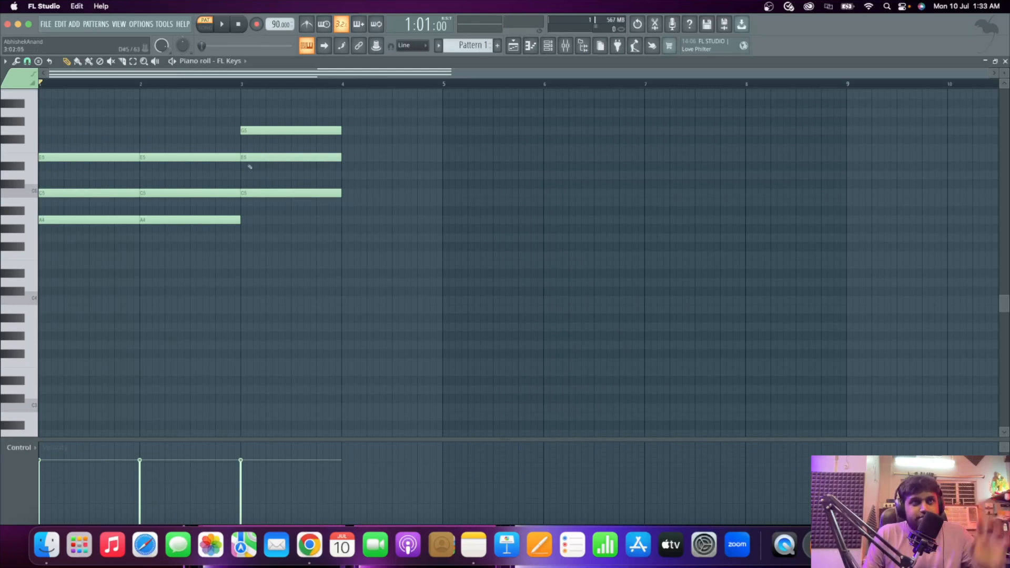
click(343, 221)
right_click(345, 221)
click(340, 238)
right_click(343, 239)
click(350, 253)
right_click(360, 255)
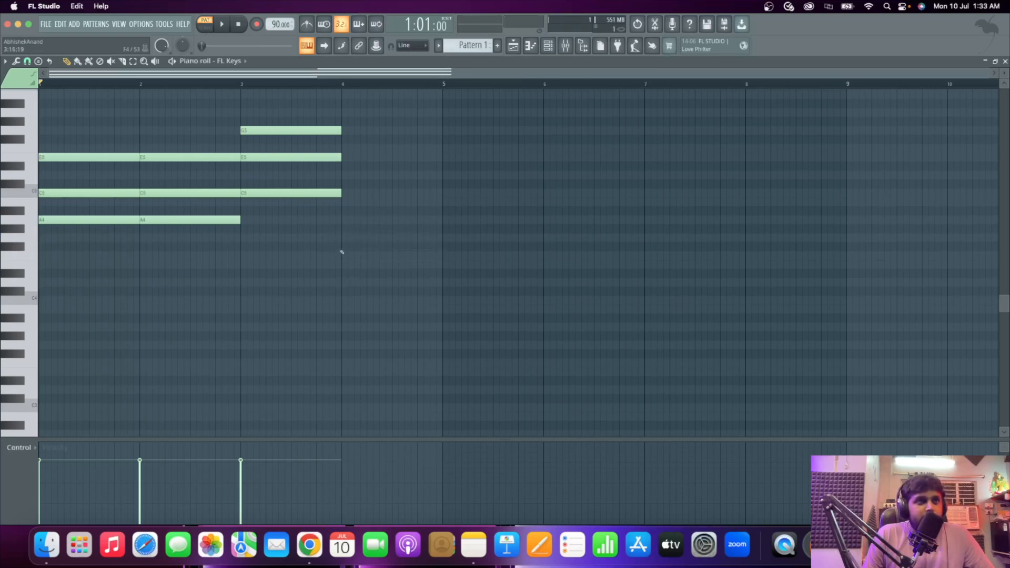
Add one-bar notes B4 and D5 in bar 4 of the piano roll.
click(349, 205)
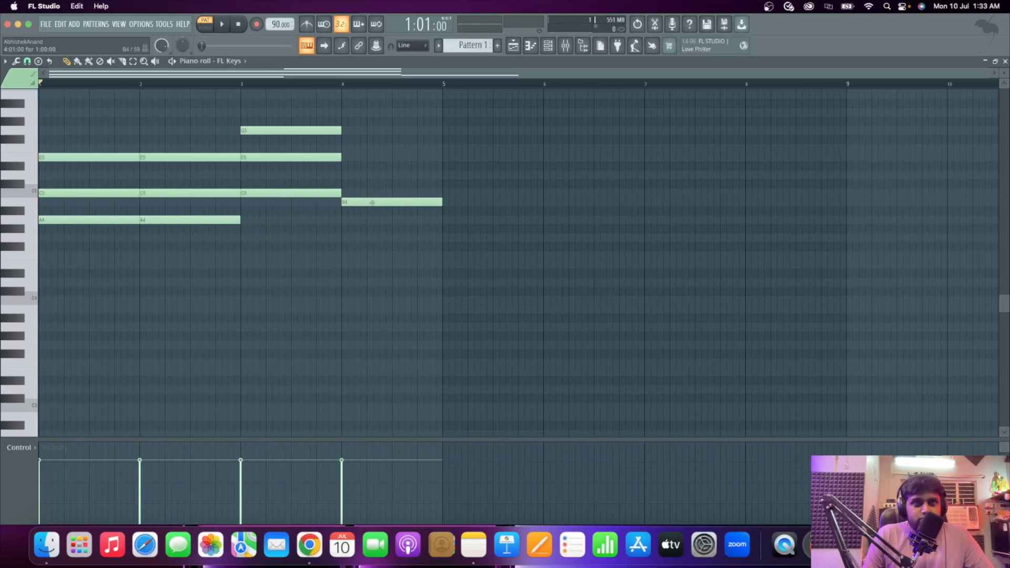
scroll(365, 213, up, 1)
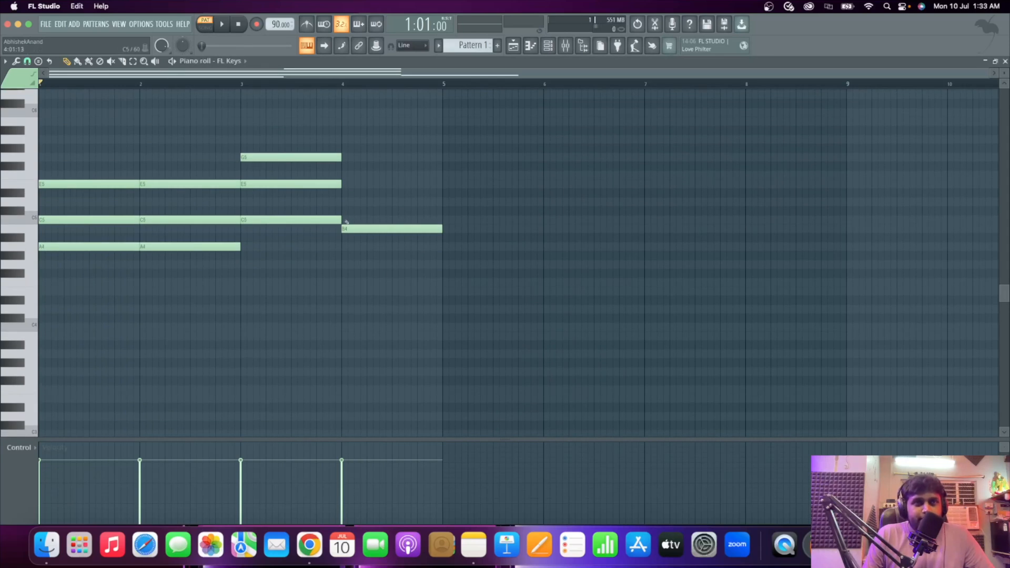
drag(348, 220, 358, 211)
right_click(355, 211)
click(346, 202)
Complete the bar 4 chord with a one-bar F5 note on top.
click(350, 194)
right_click(352, 193)
click(355, 185)
right_click(353, 184)
click(351, 184)
right_click(350, 183)
click(343, 176)
right_click(341, 175)
click(339, 166)
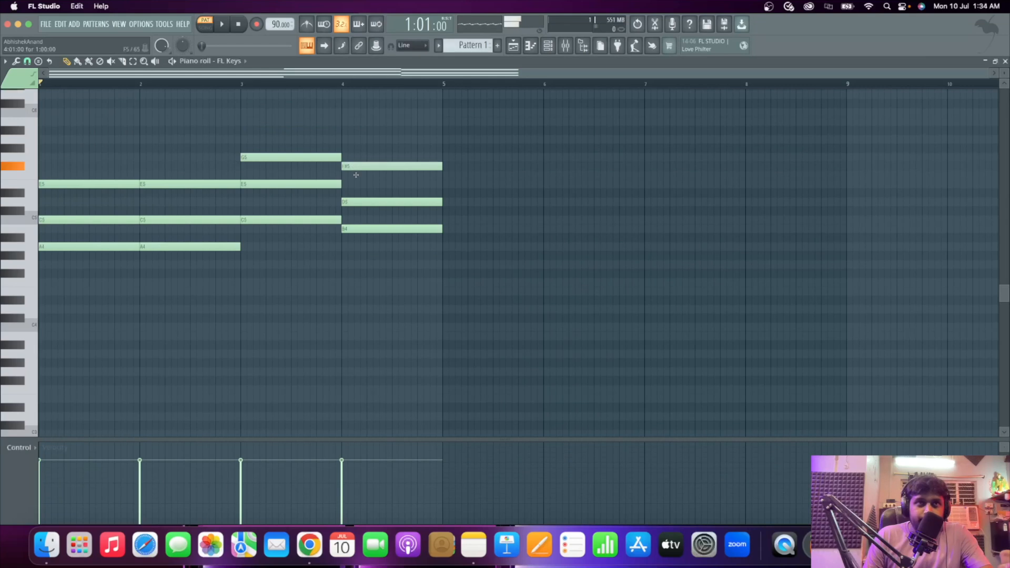
drag(356, 175, 361, 184)
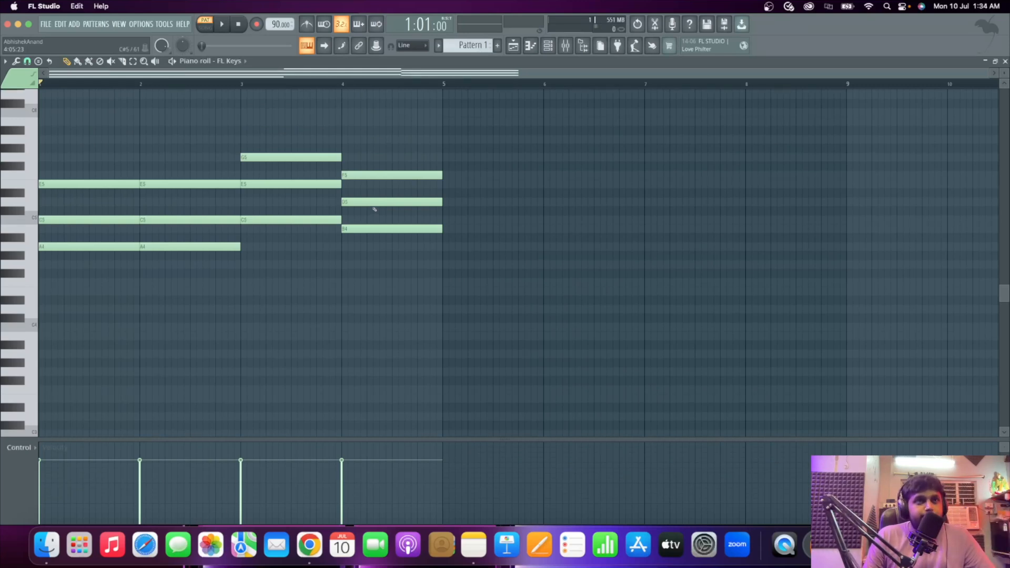
Play back the four-bar chord progression with the metronome turned on, and stop it.
key(space)
click(306, 25)
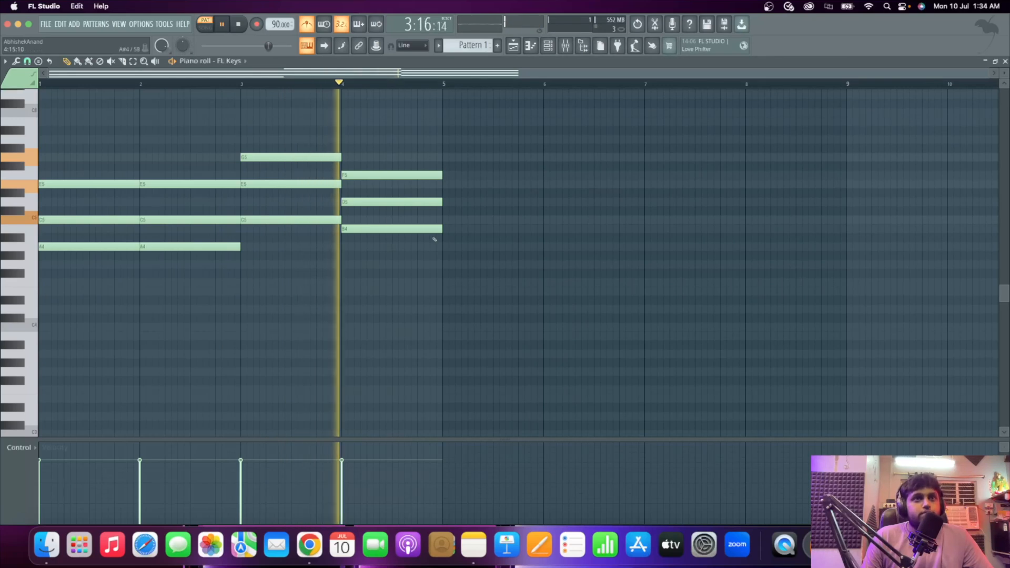
key(space)
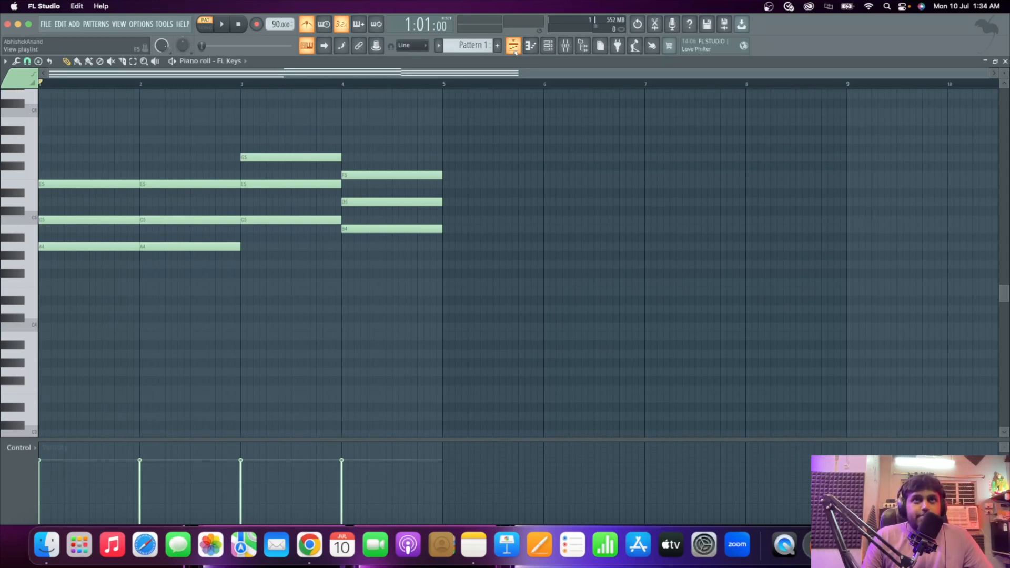
Place Pattern 1 on Track 1 of the playlist, starting at bar 1.
click(513, 47)
click(163, 110)
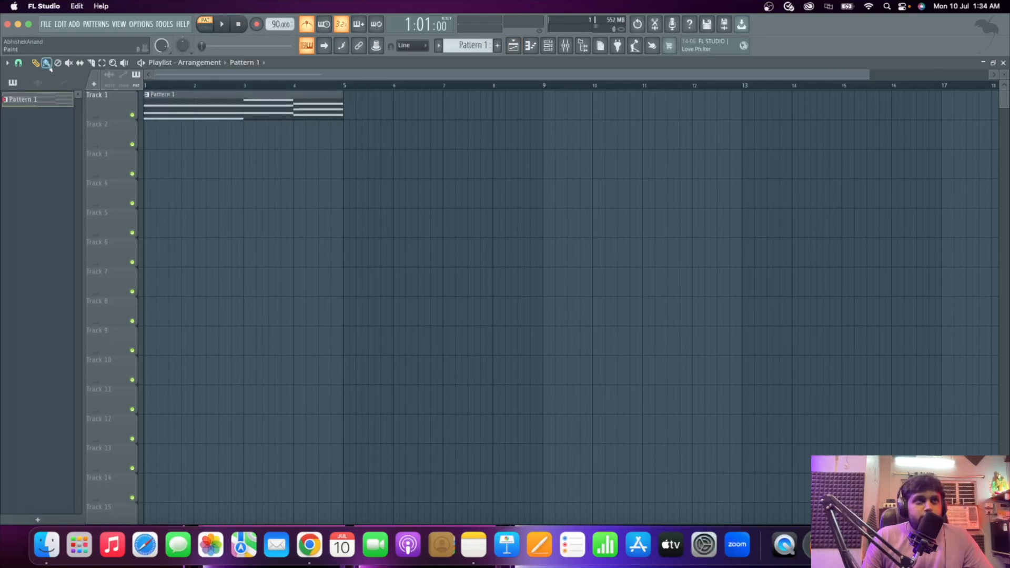
Repeat the Pattern 1 clip along Track 1 from bar 5 to bar 21 and briefly play back the arrangement from bar 3.
mouse_move(363, 105)
mouse_down()
mouse_move(994, 111)
mouse_move(304, 132)
mouse_up()
scroll(226, 128, up, 3)
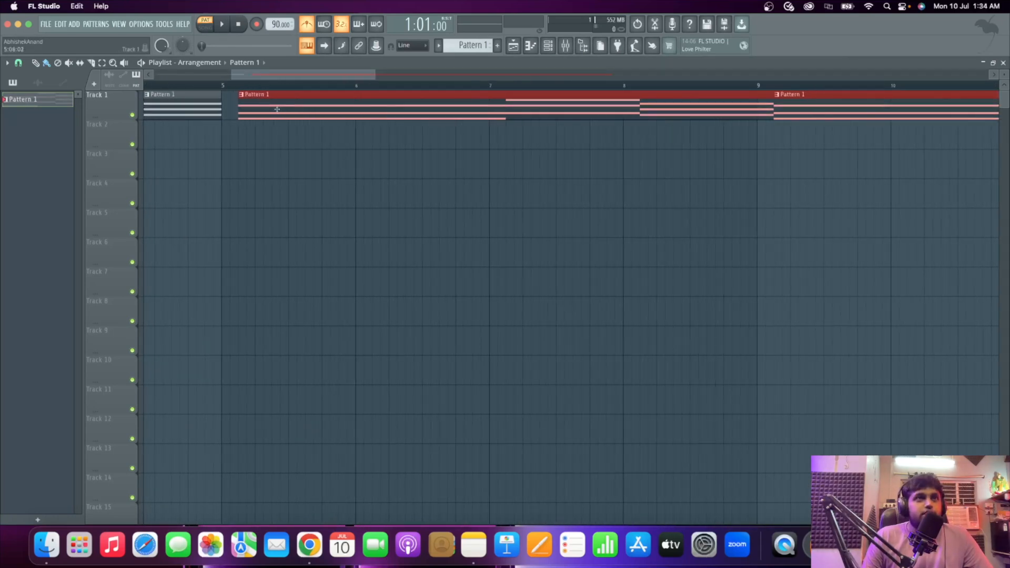
scroll(374, 207, down, 5)
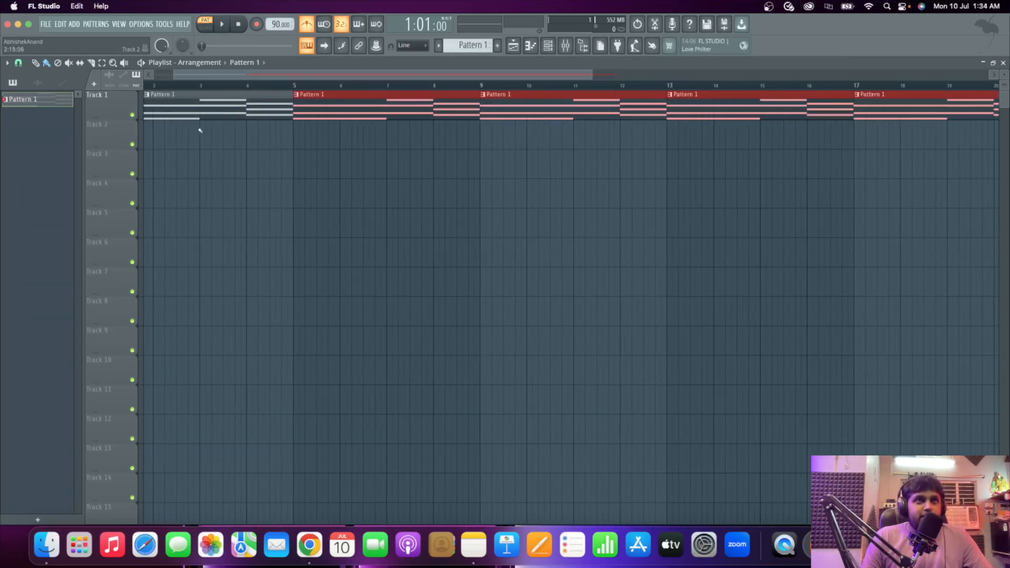
scroll(192, 128, down, 3)
key(space)
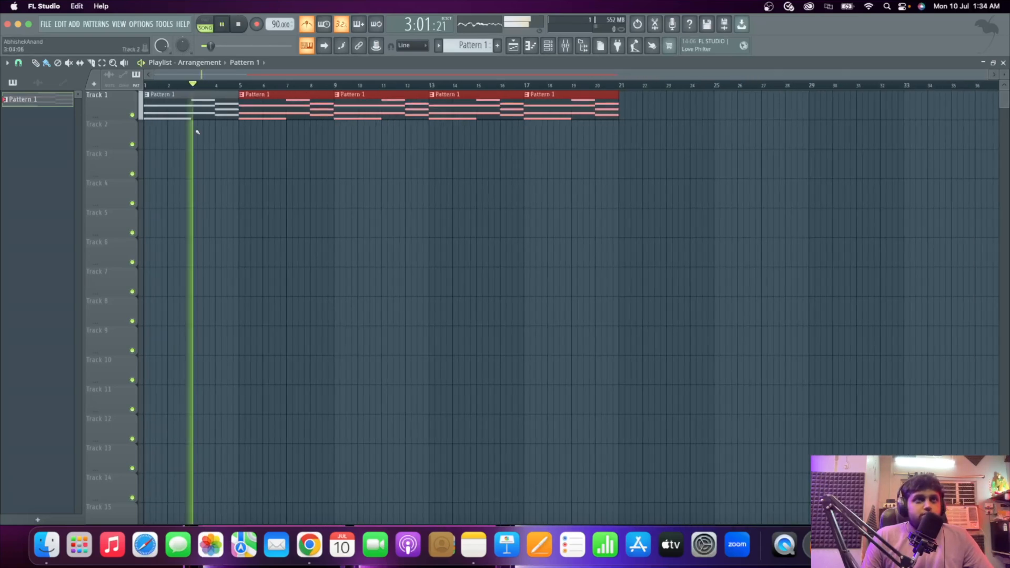
key(space)
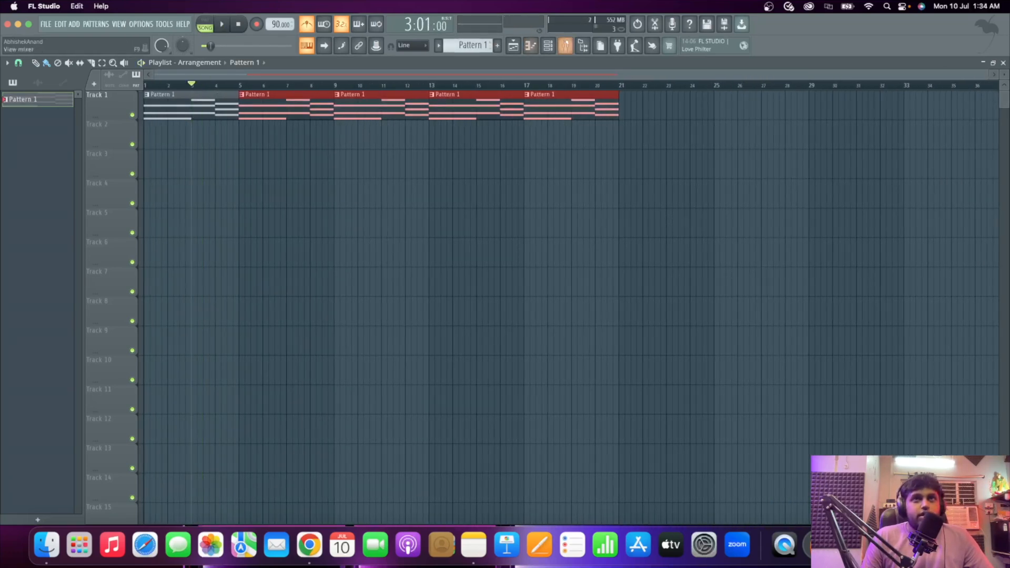
Set the audio input of mixer track Insert 20 to the mono Input 2 and return to the playlist.
key(F9)
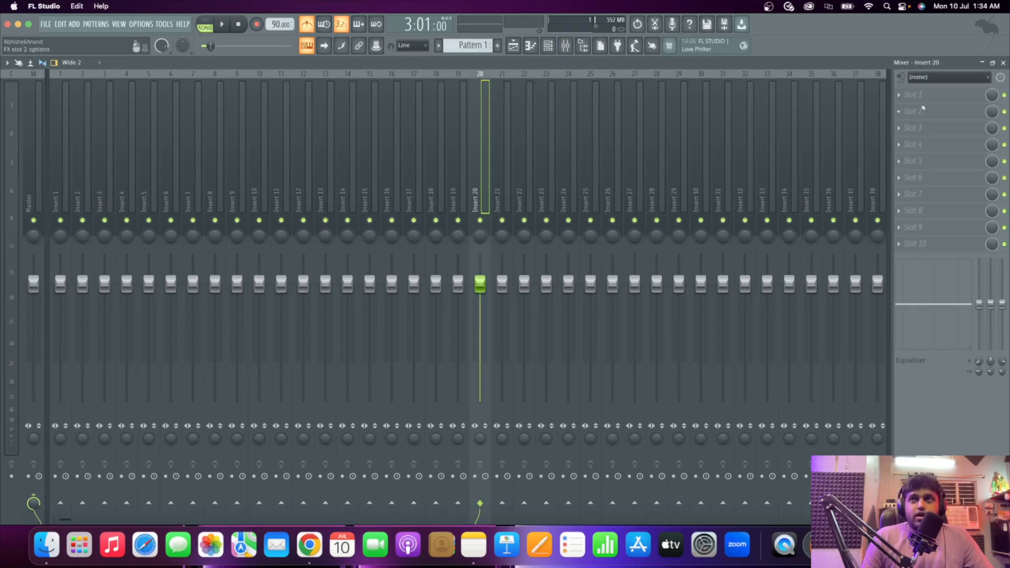
click(925, 78)
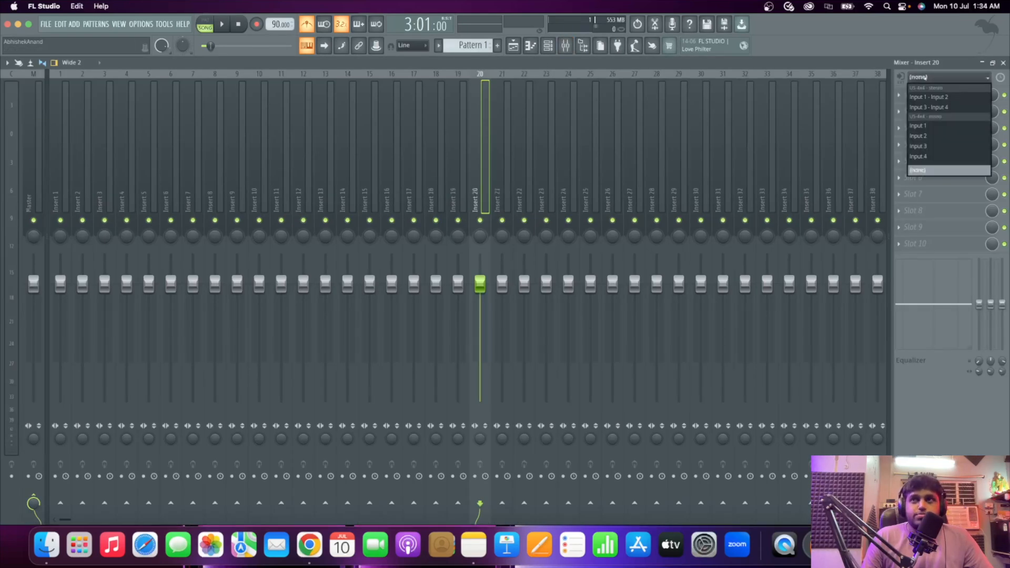
click(933, 138)
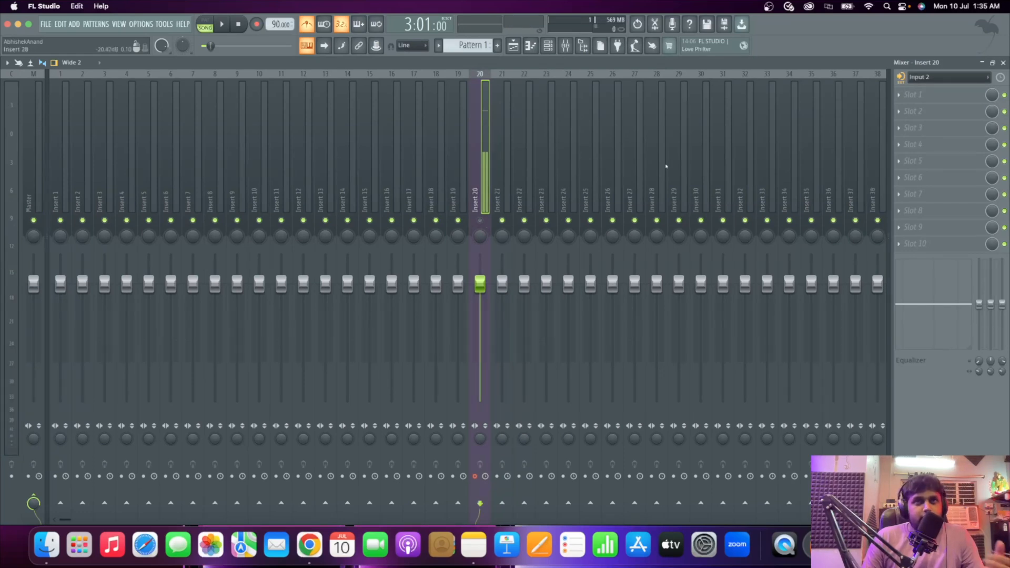
click(1003, 62)
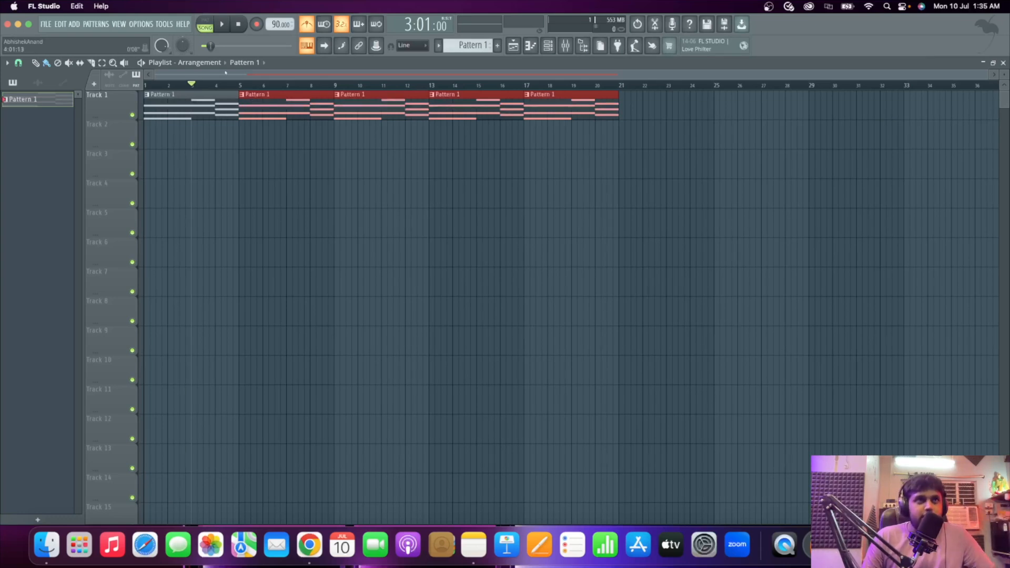
click(565, 46)
click(565, 45)
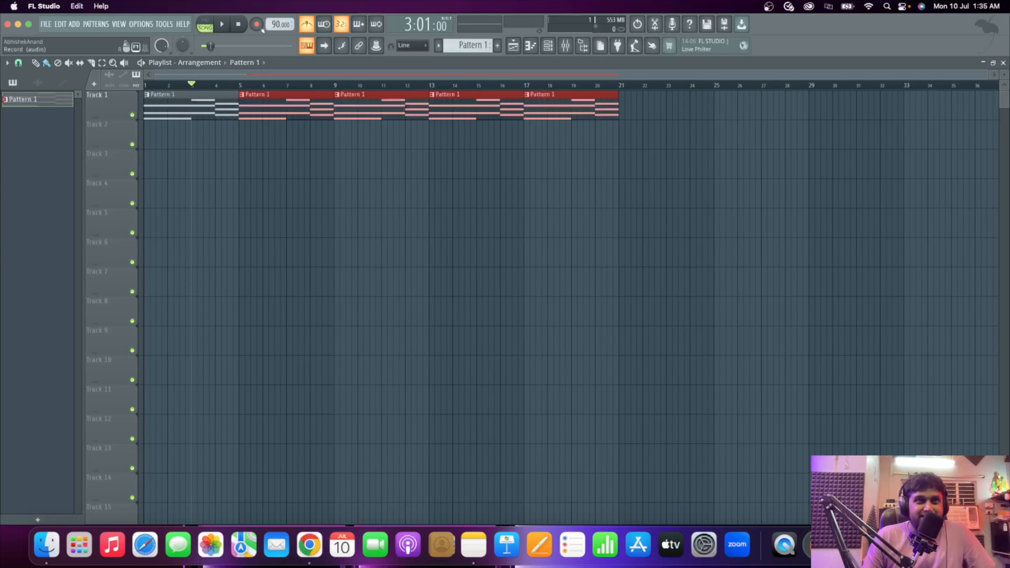
Record the microphone into the playlist as an audio clip from bar 3 to near the end of bar 20.
click(256, 24)
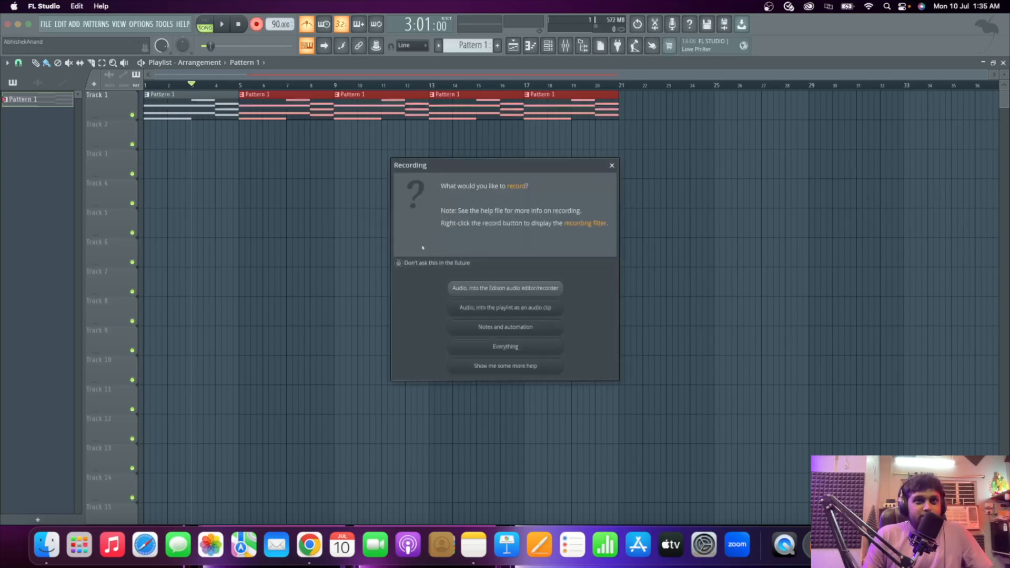
click(496, 308)
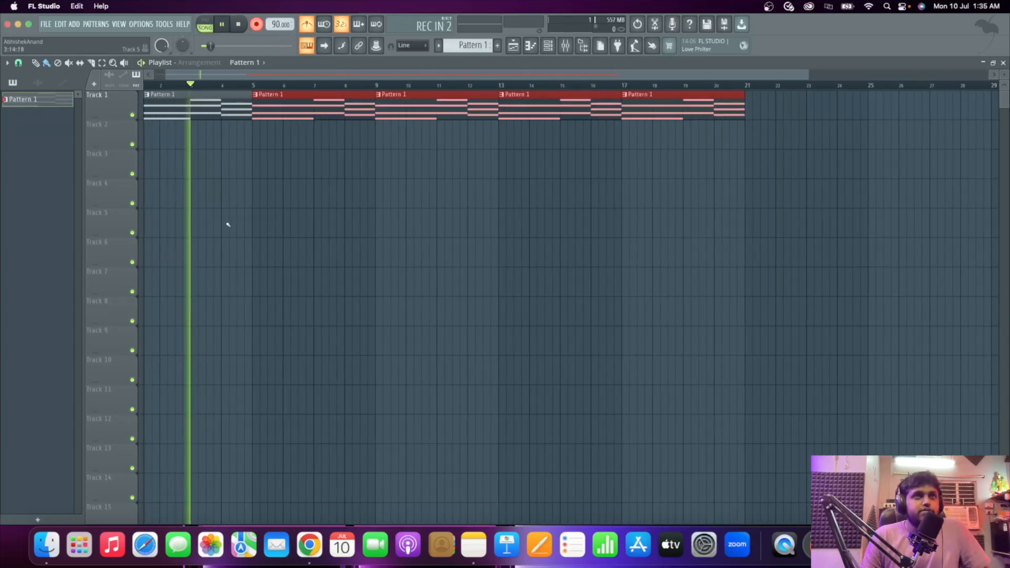
scroll(201, 201, up, 1)
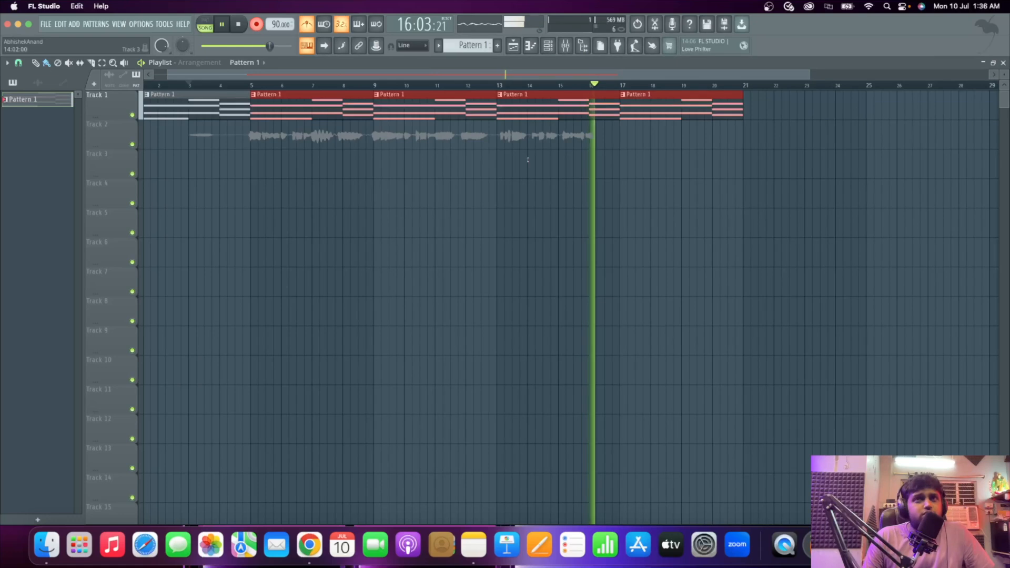
scroll(443, 184, down, 2)
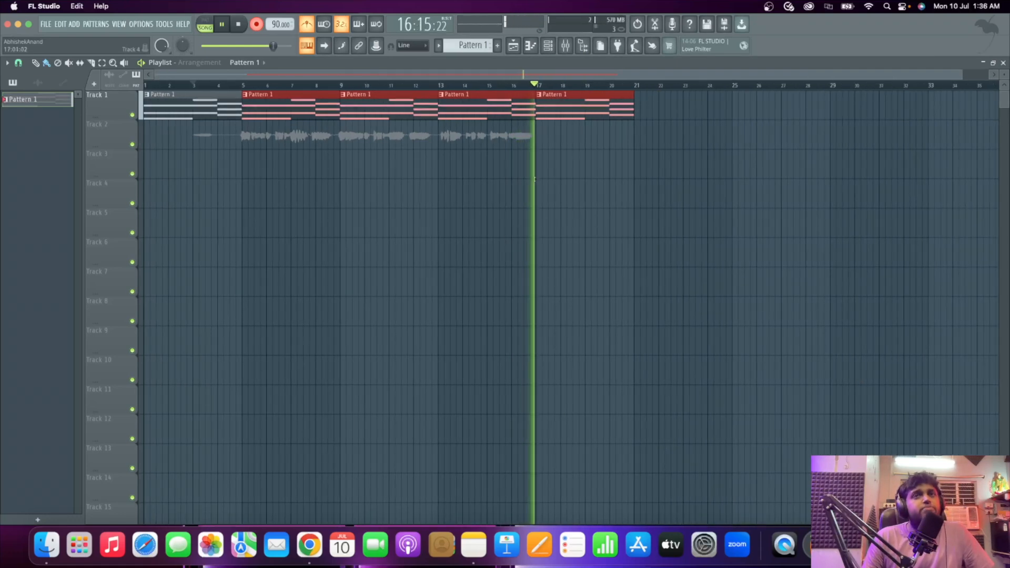
scroll(584, 193, up, 2)
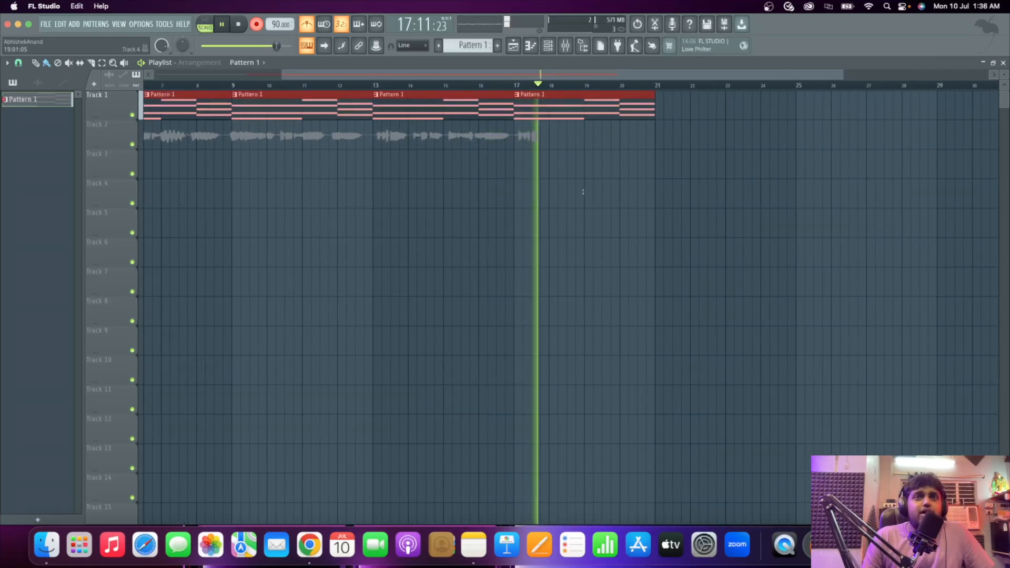
scroll(579, 190, up, 1)
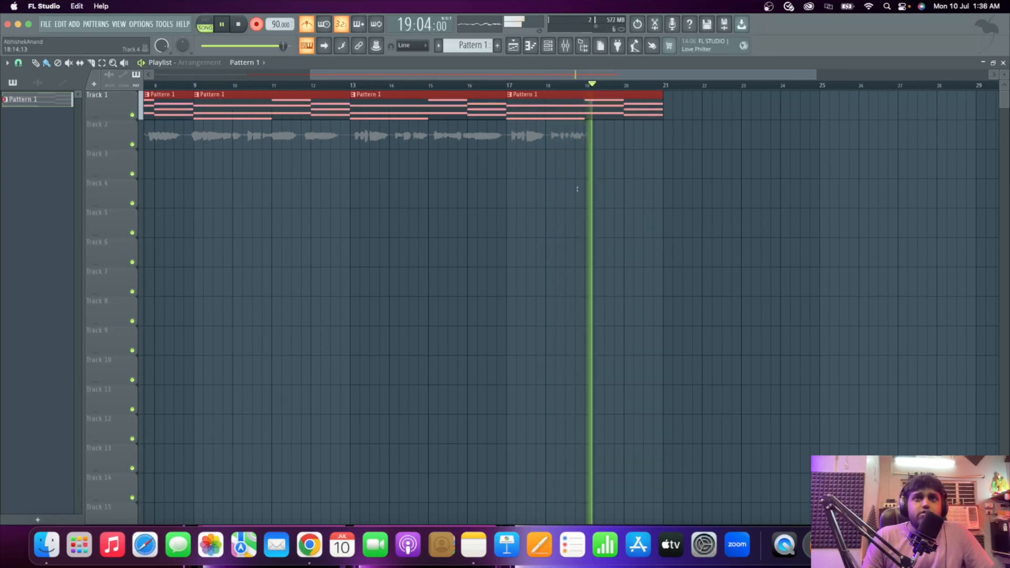
scroll(602, 168, down, 2)
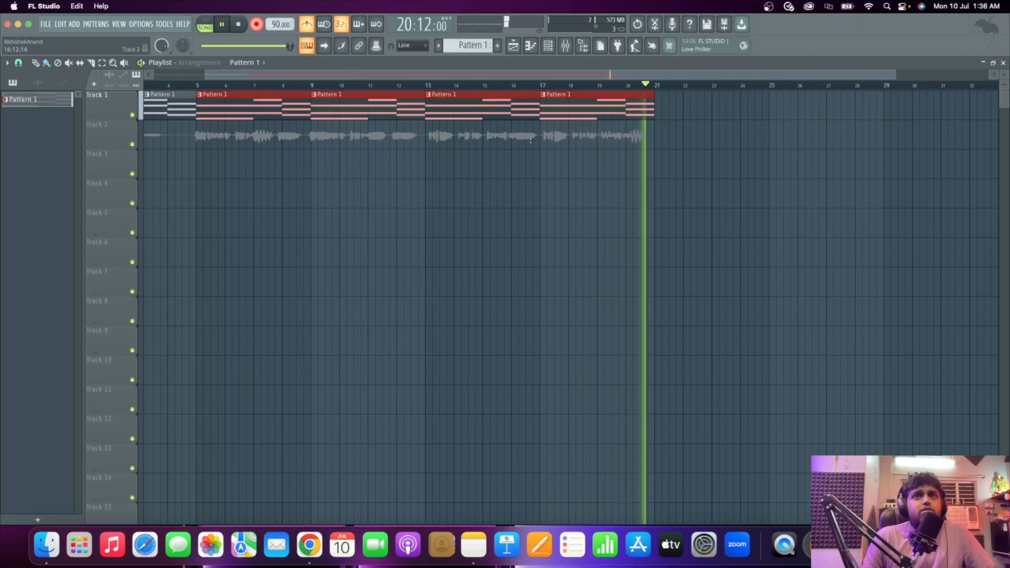
key(space)
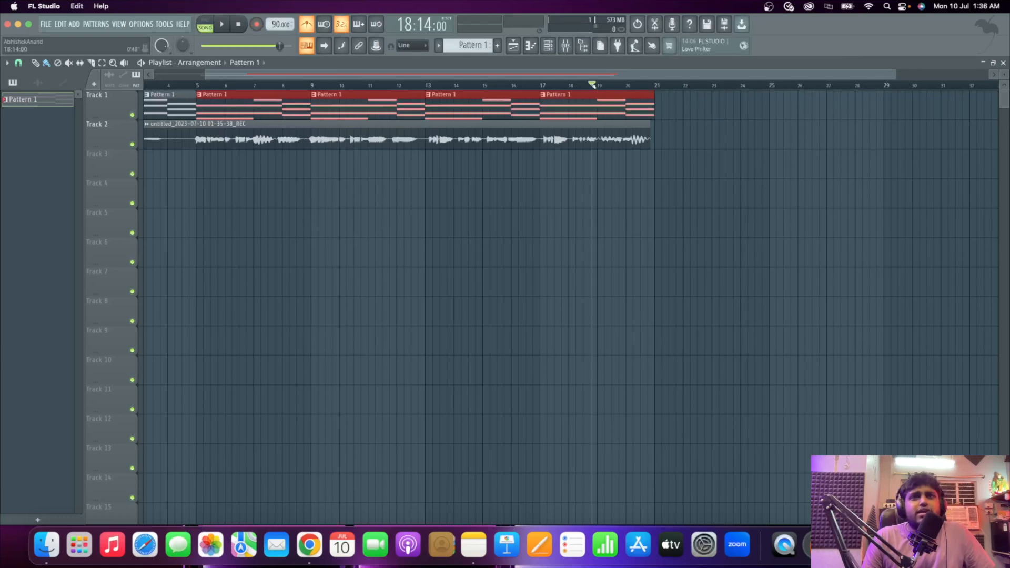
Play back the end of the recorded audio clip from bar 18, checking the REC track in the mixer.
key(space)
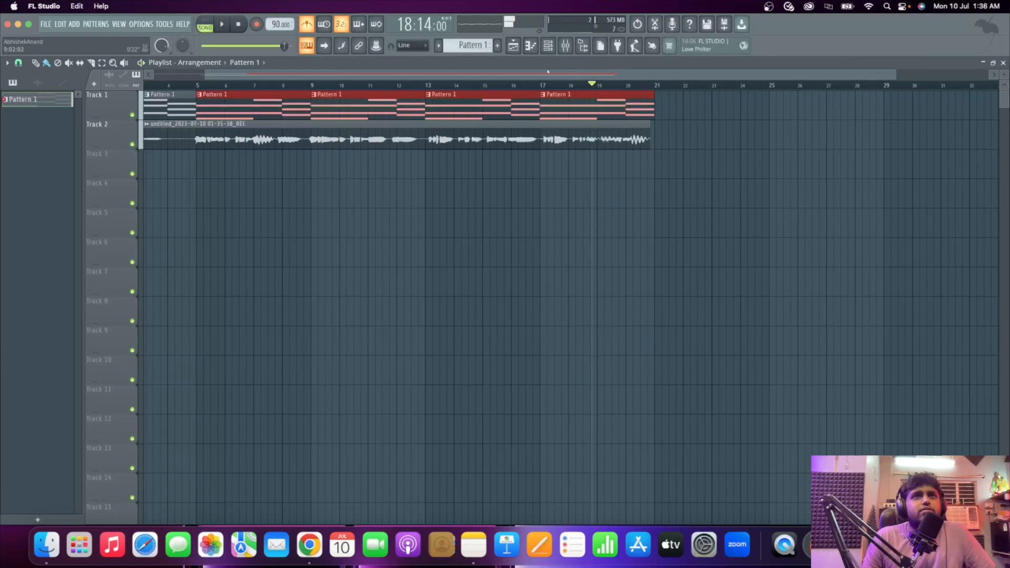
click(565, 45)
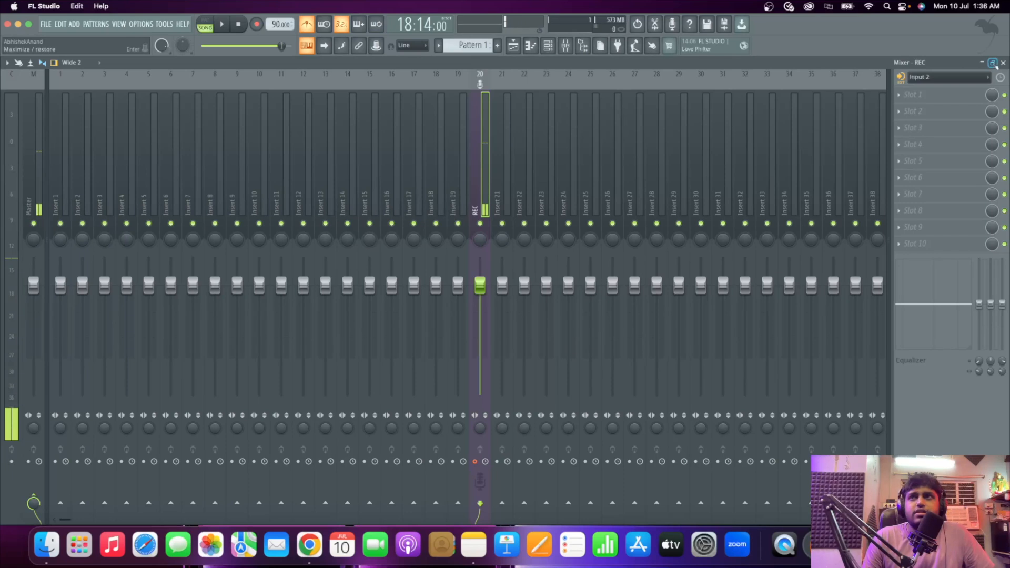
click(1003, 63)
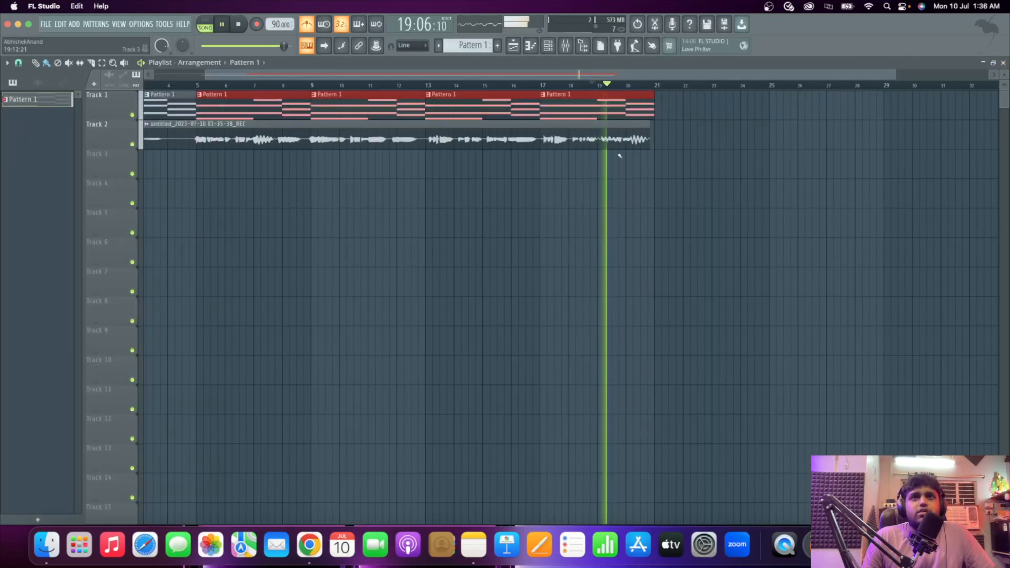
scroll(629, 158, up, 2)
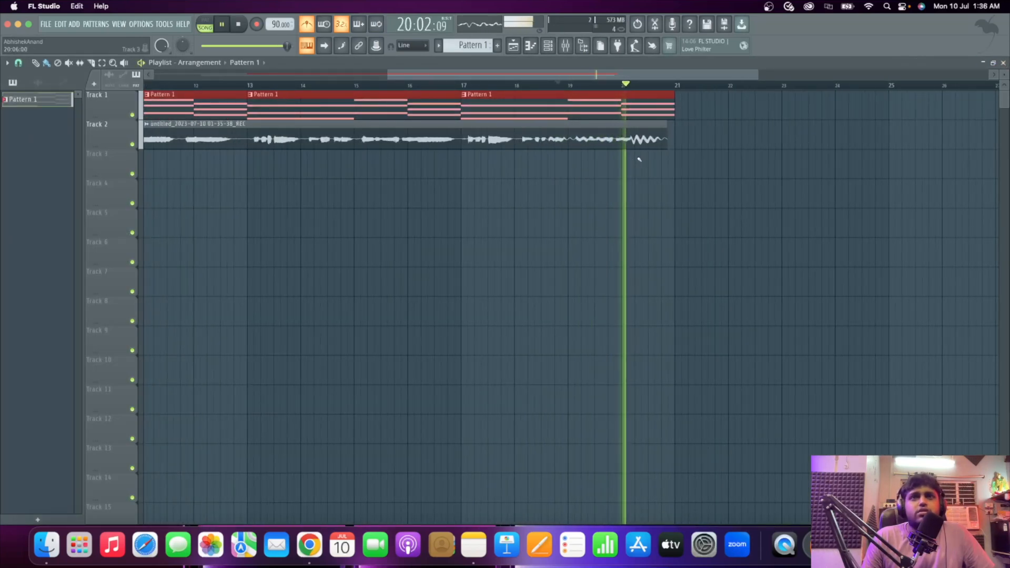
scroll(648, 158, down, 3)
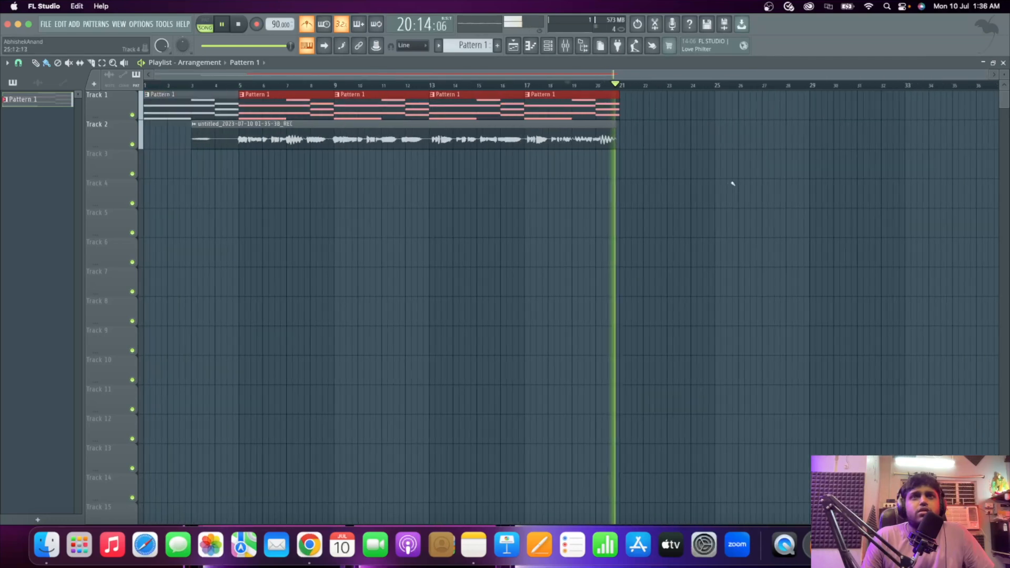
key(space)
Trim the start of the recorded audio clip on Track 2 to bar 4.
scroll(207, 155, up, 2)
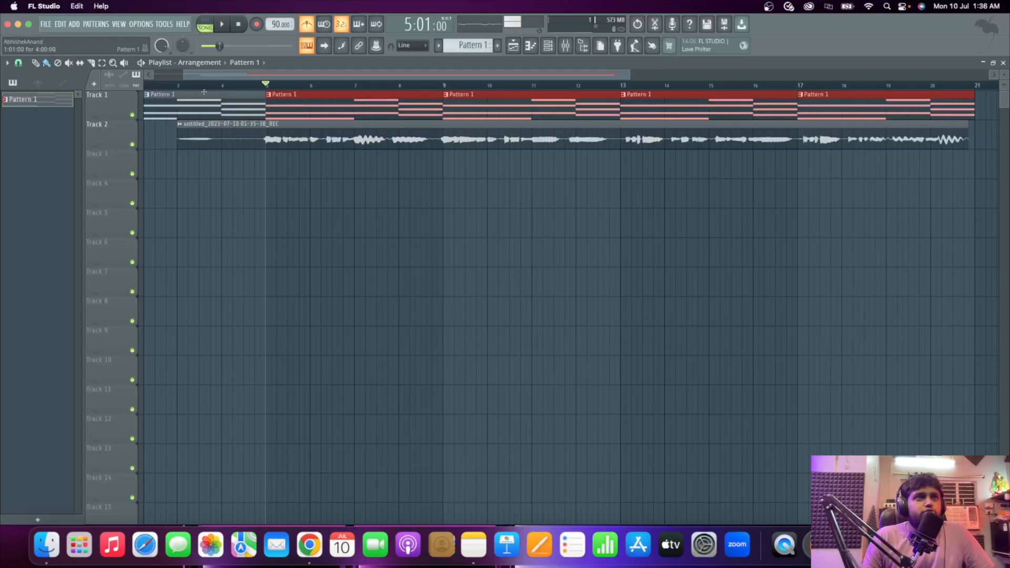
drag(206, 91, 197, 90)
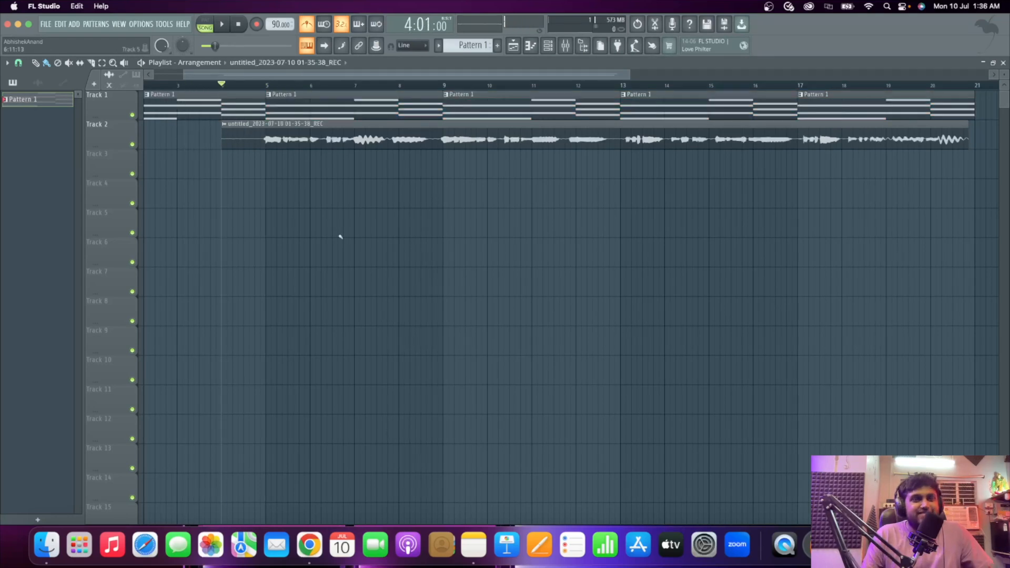
Play back the arrangement from bar 4 to bar 20 to review the recorded clip, and check the REC track in the mixer.
key(space)
scroll(302, 245, down, 2)
scroll(222, 225, up, 2)
scroll(242, 231, up, 2)
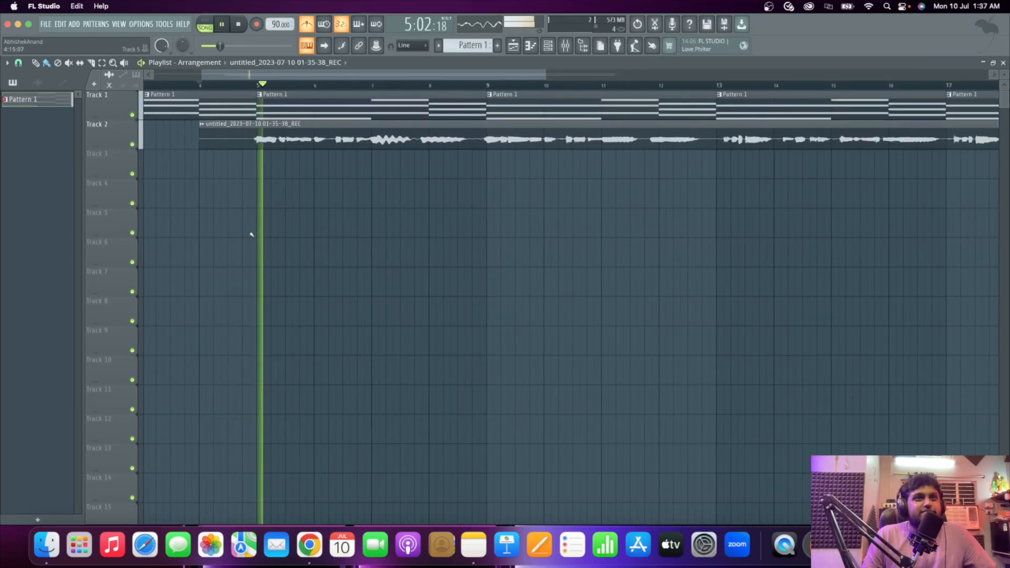
scroll(304, 245, down, 1)
scroll(307, 245, down, 2)
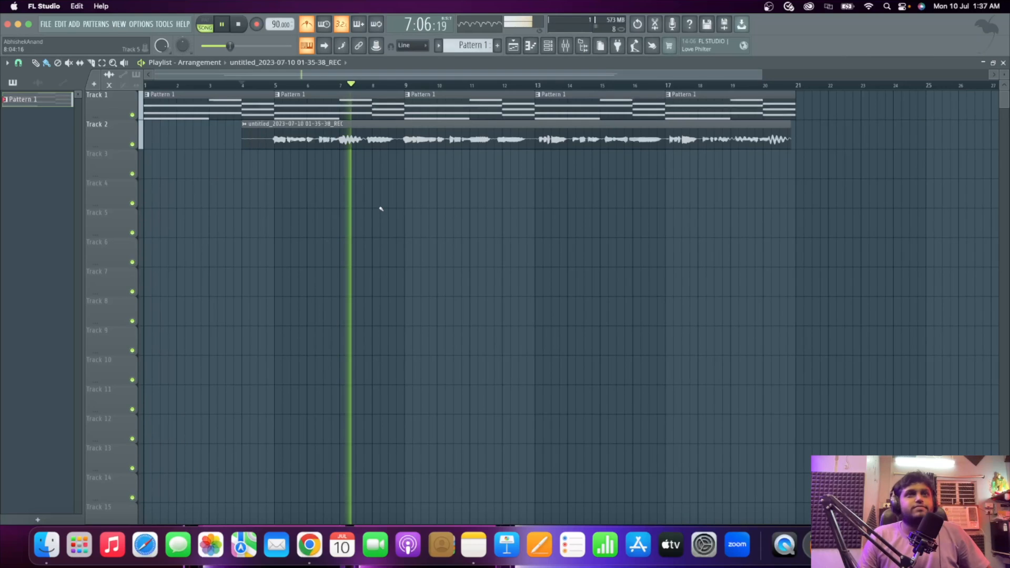
scroll(369, 202, up, 2)
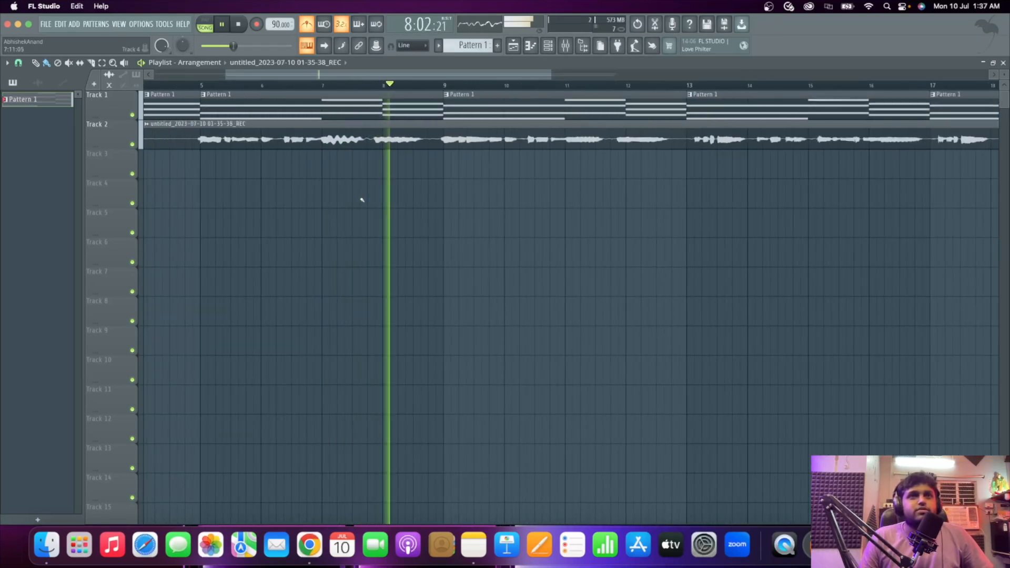
scroll(361, 199, down, 1)
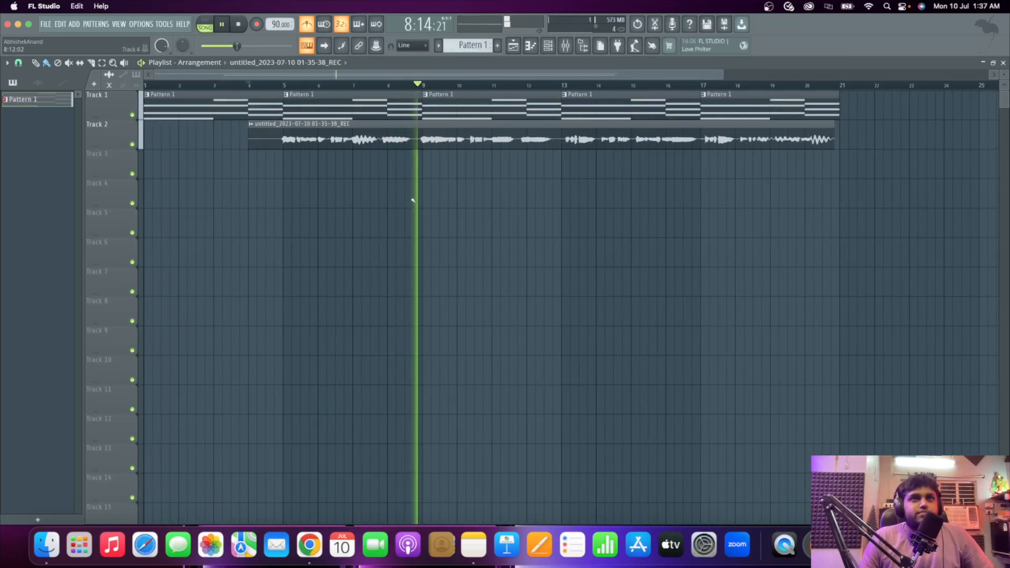
scroll(415, 196, down, 2)
scroll(318, 174, up, 3)
scroll(488, 213, down, 1)
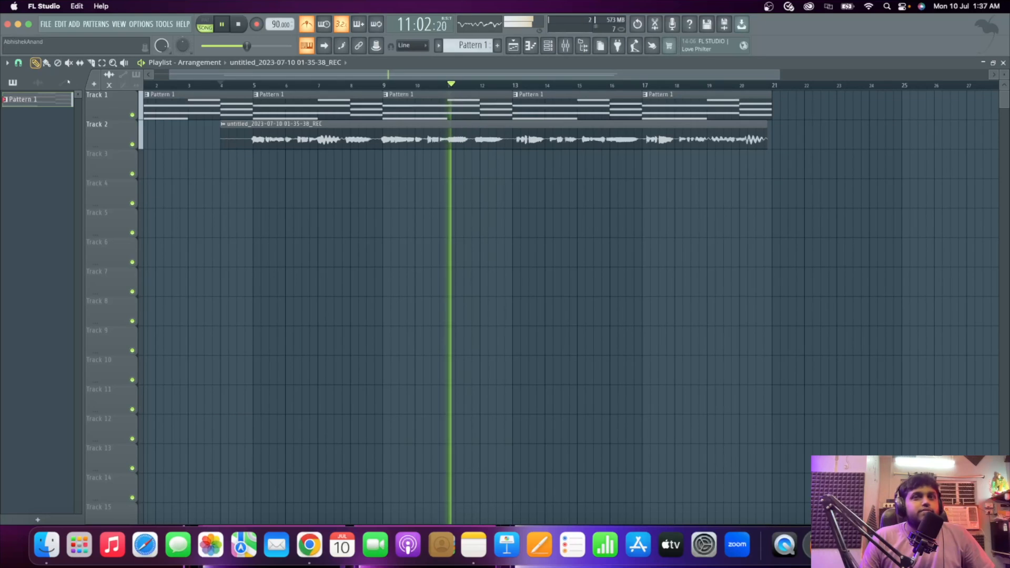
scroll(579, 221, down, 1)
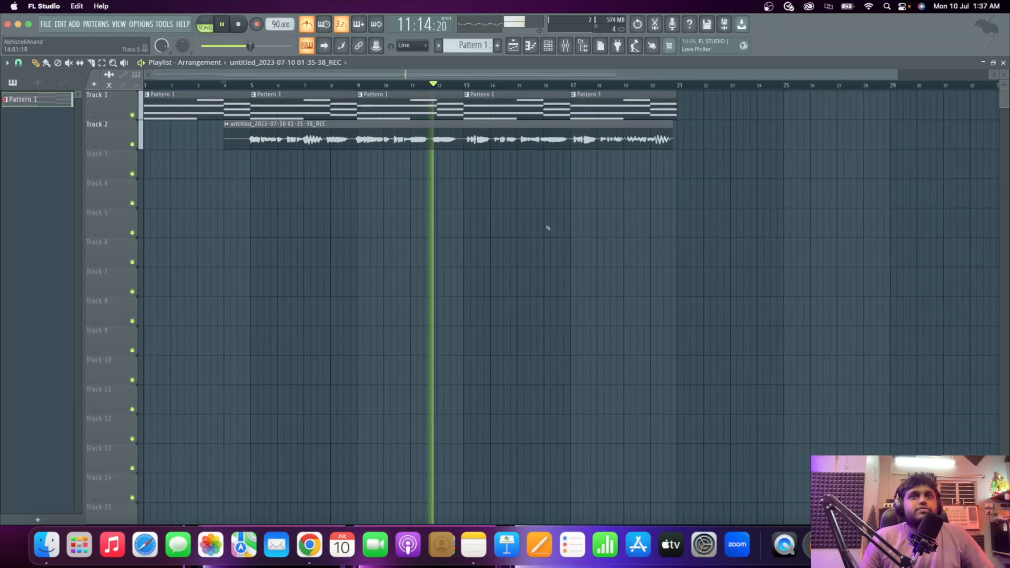
scroll(405, 206, up, 1)
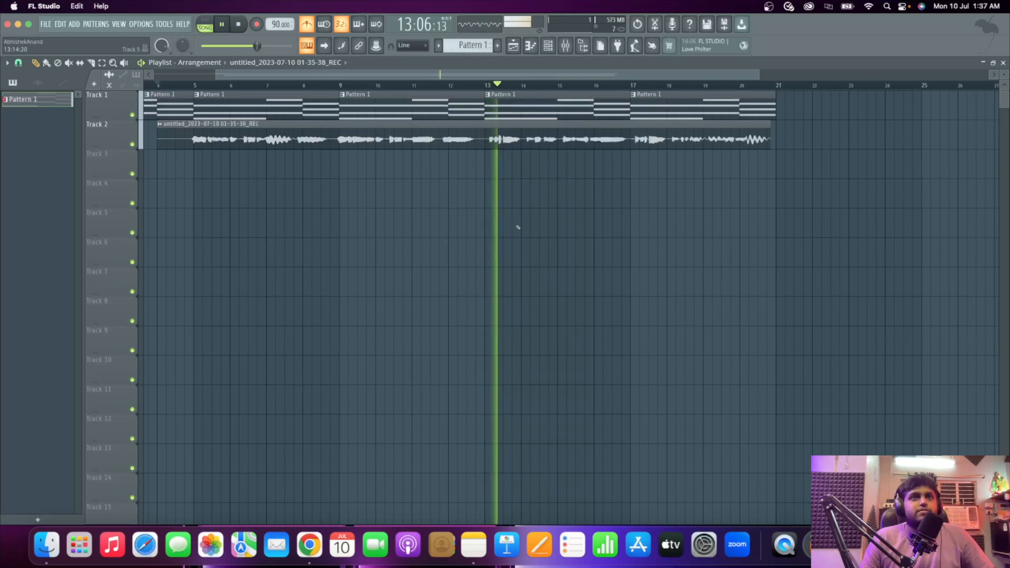
scroll(517, 226, down, 1)
scroll(517, 226, down, 1)
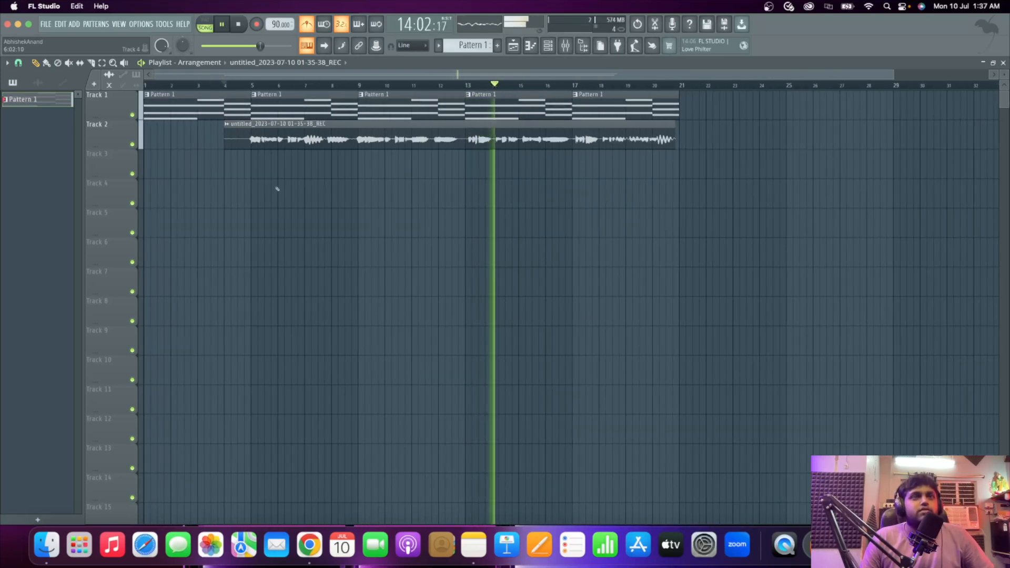
scroll(262, 186, up, 2)
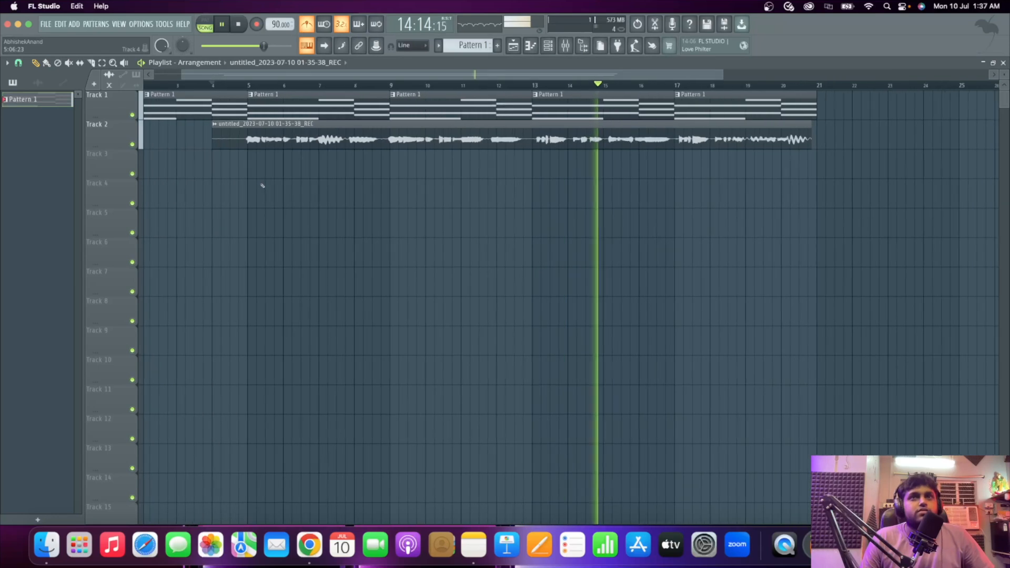
scroll(446, 201, down, 1)
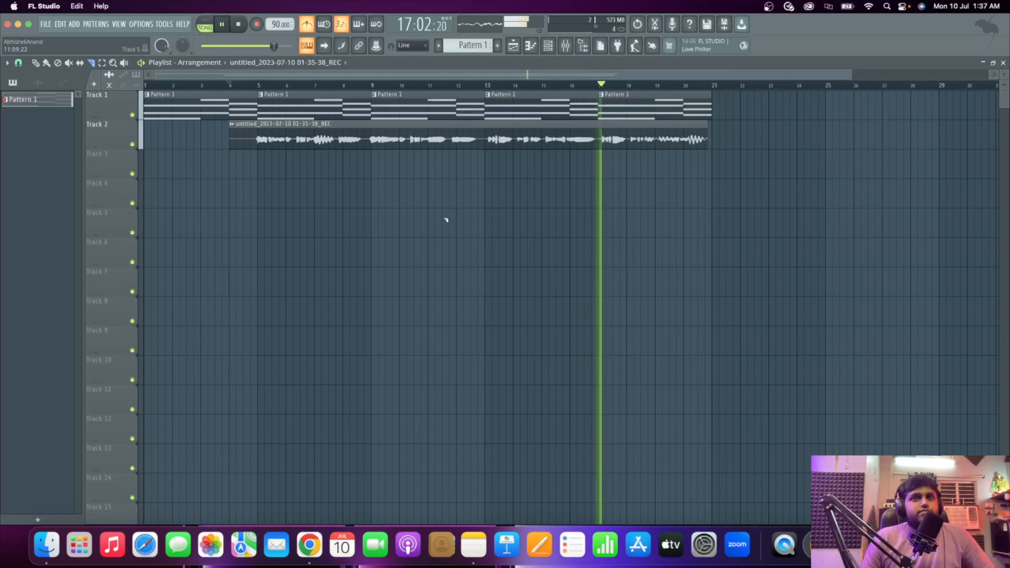
scroll(421, 211, up, 2)
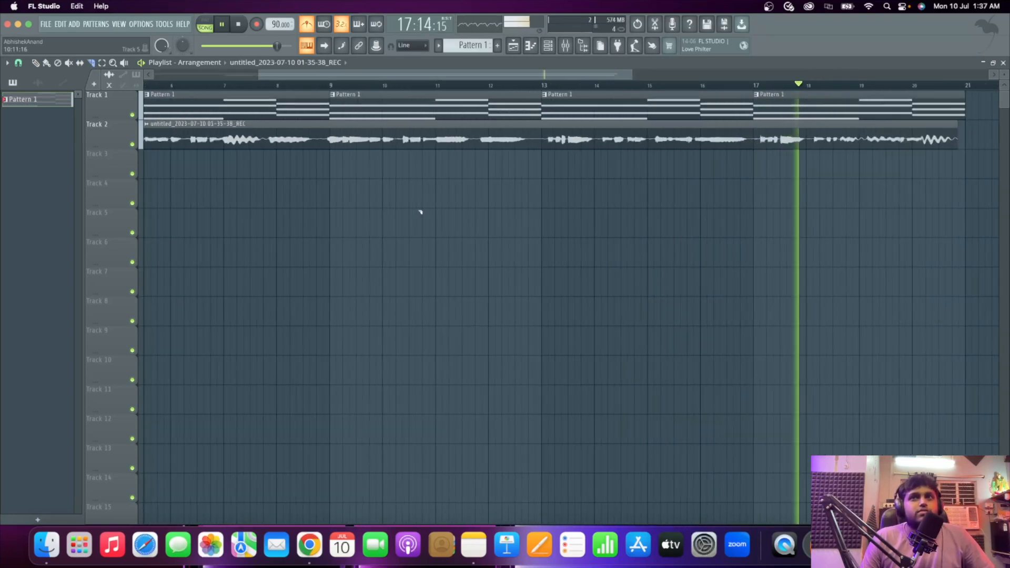
scroll(420, 211, down, 2)
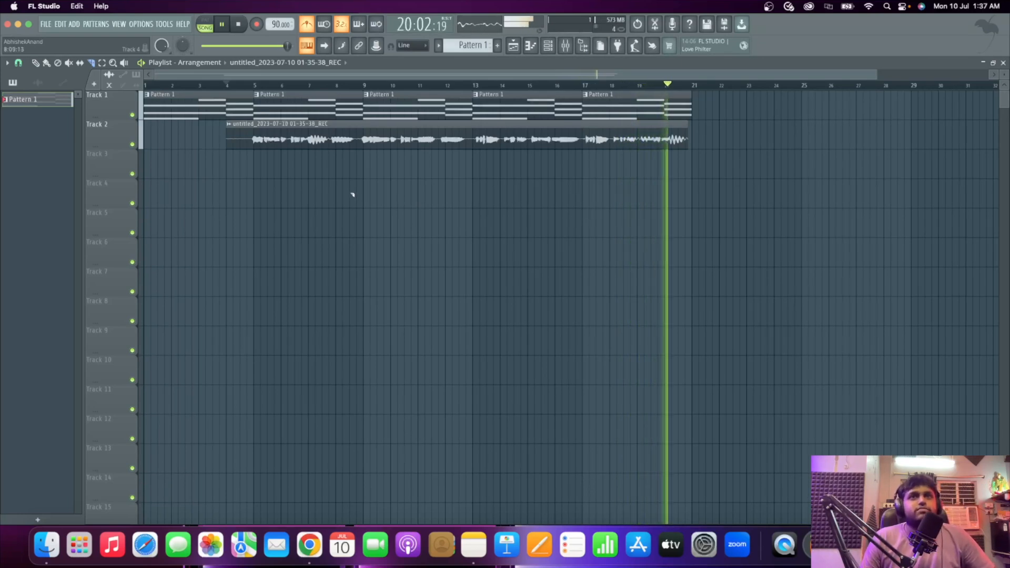
key(space)
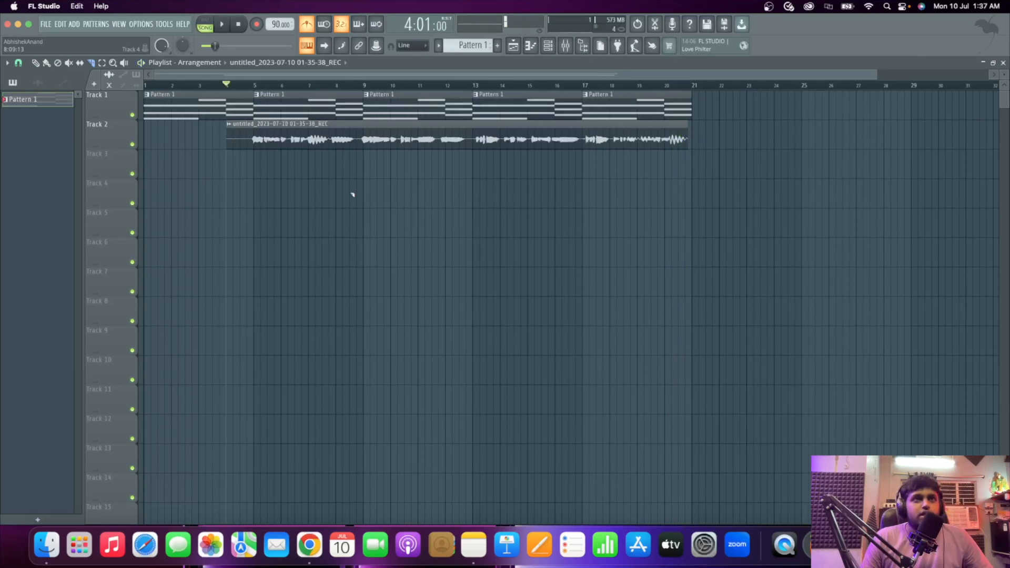
click(566, 46)
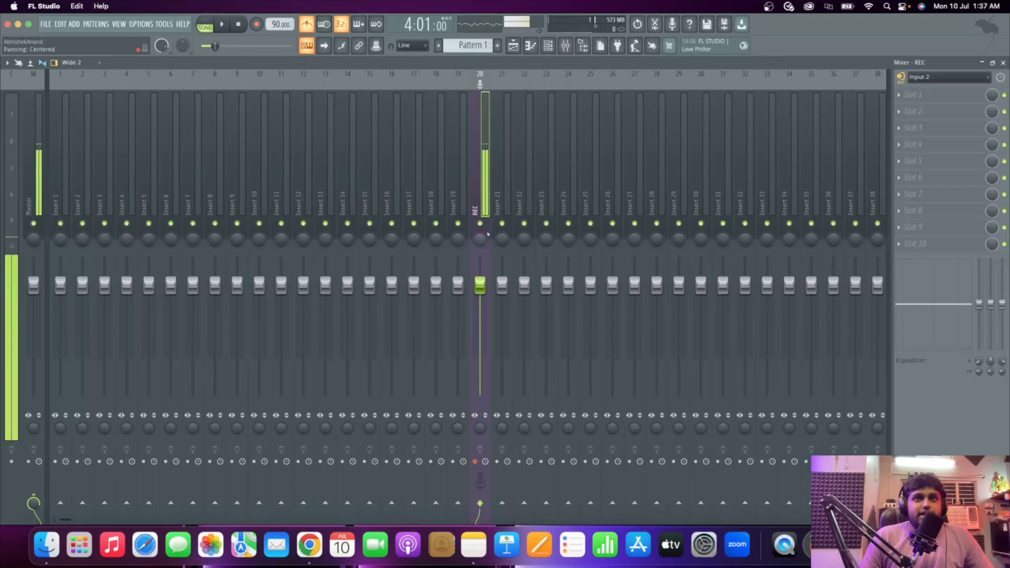
click(1003, 63)
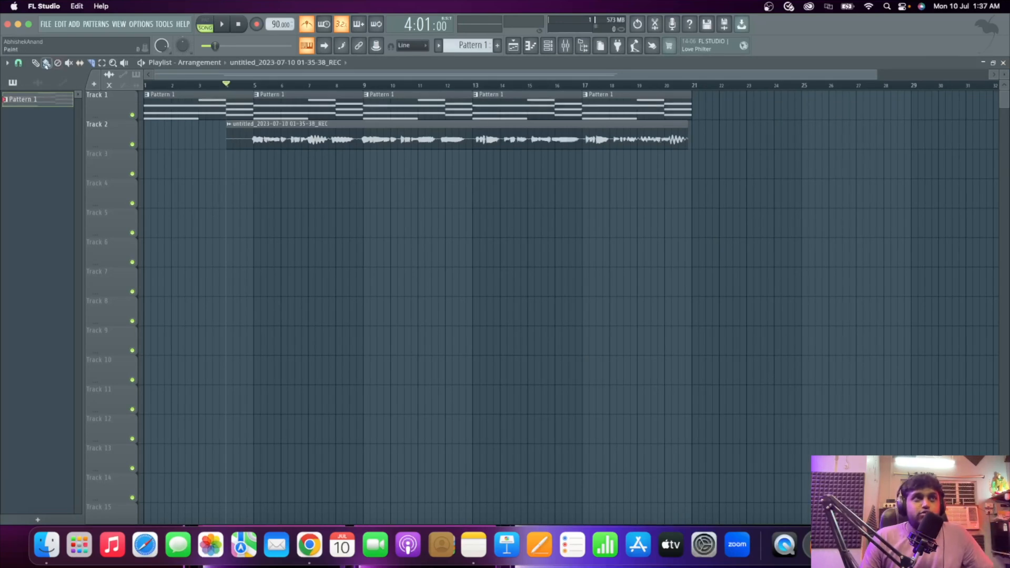
Move the song position to the start of bar 5 in the playlist.
scroll(200, 99, up, 5)
drag(355, 86, 349, 89)
scroll(348, 89, down, 5)
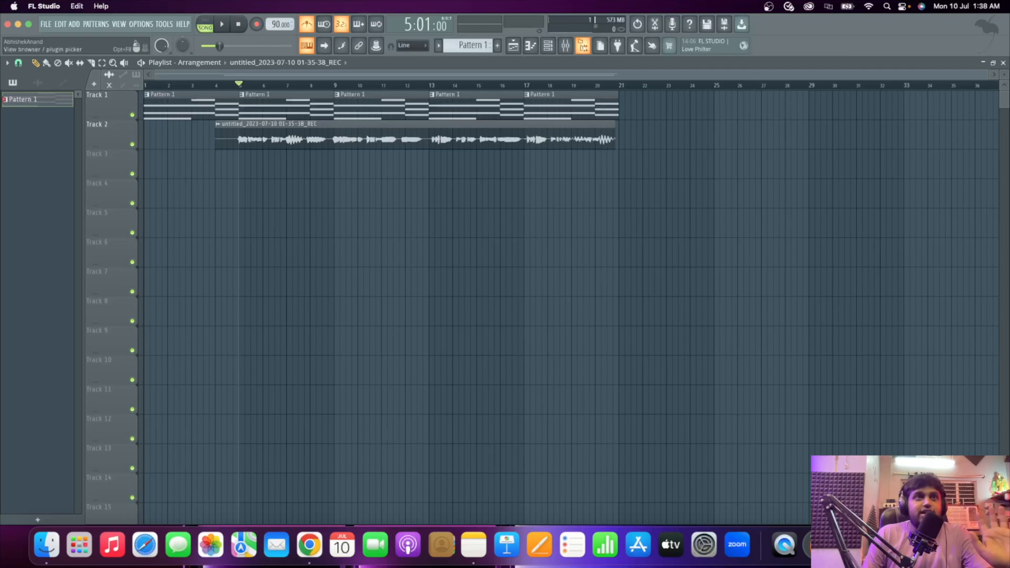
Add the kick one-shot Cymatics - Cobra Kick 3 - D from the Cobra Hip Hop Sample Pack to Track 3, between bars 5 and 6.
click(583, 46)
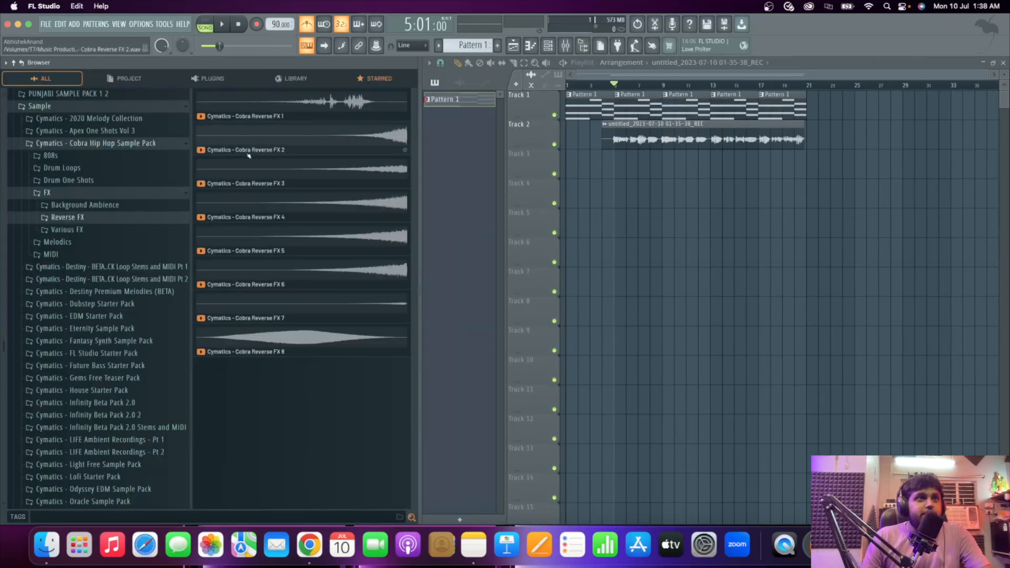
scroll(90, 245, up, 2)
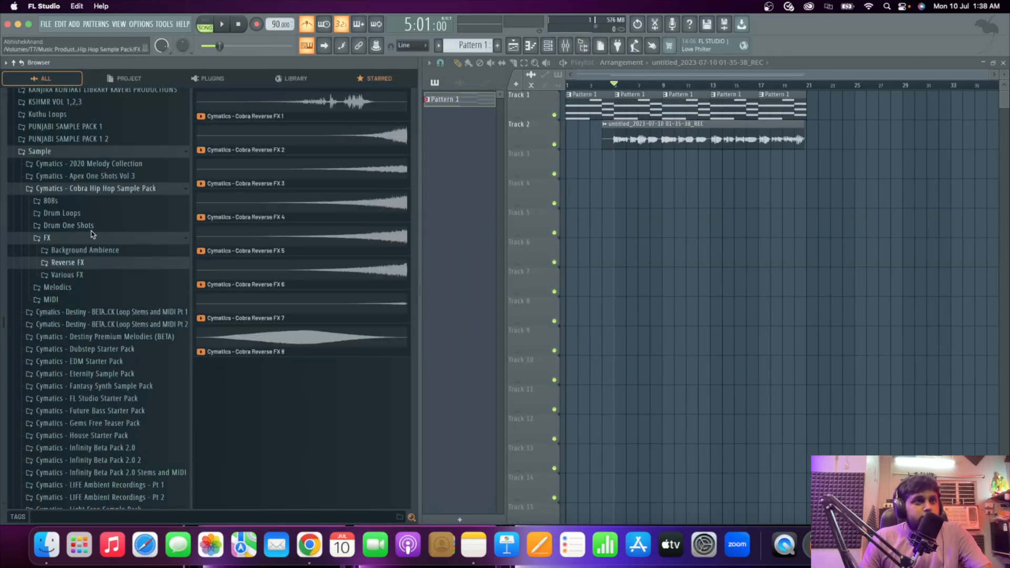
click(79, 226)
click(74, 263)
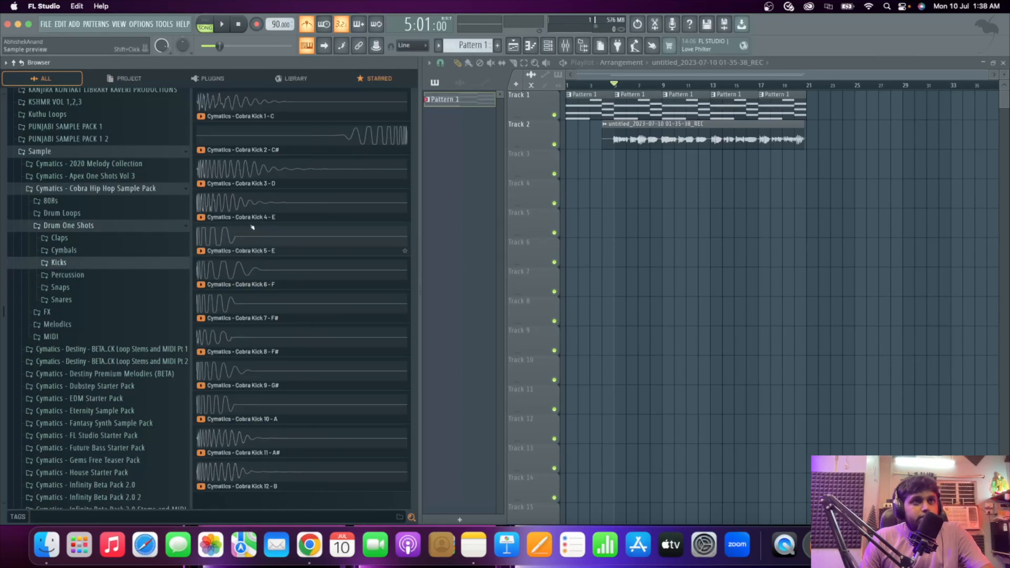
click(270, 180)
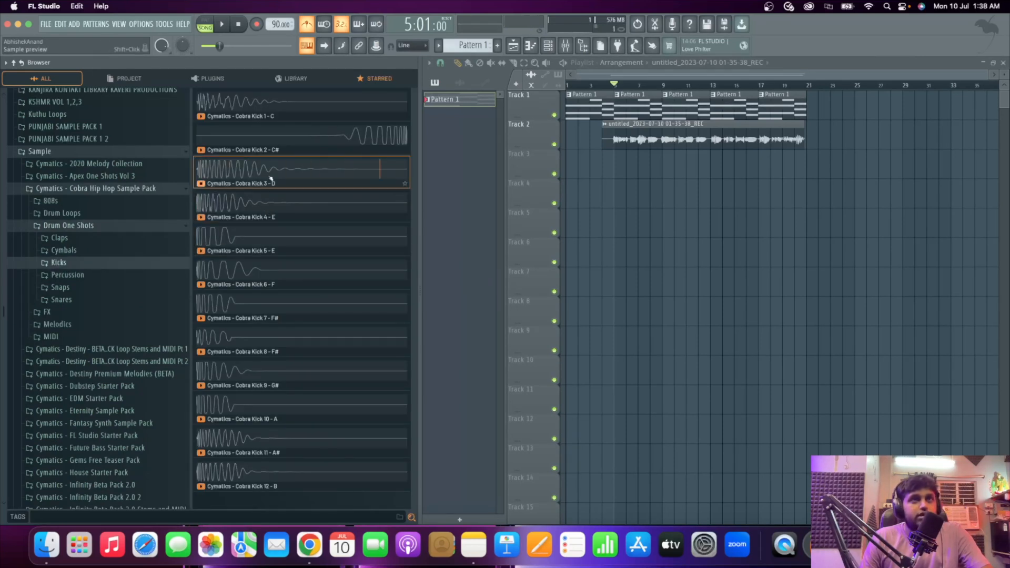
drag(271, 180, 612, 163)
scroll(641, 85, up, 2)
scroll(617, 72, up, 2)
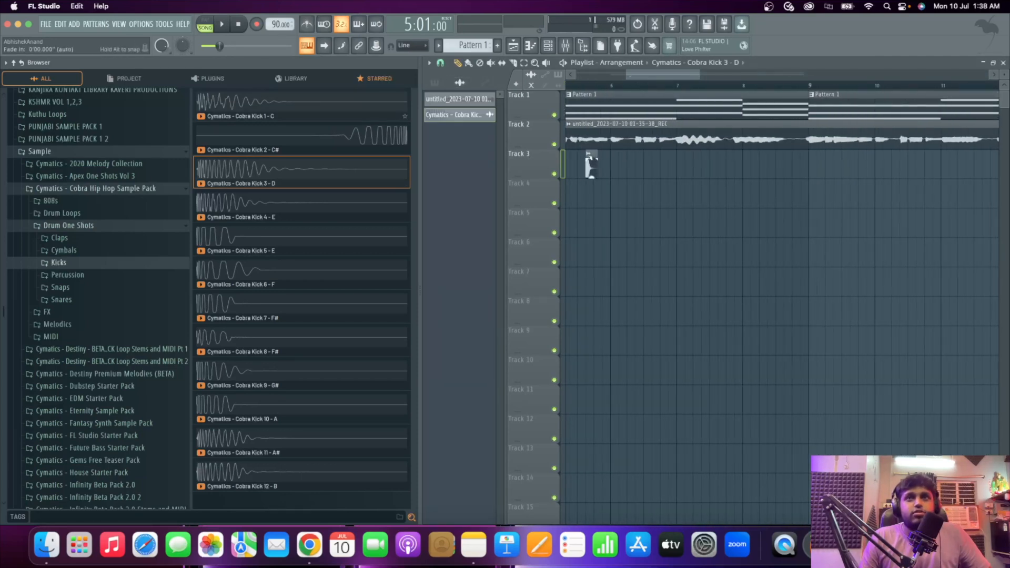
click(583, 46)
scroll(378, 163, down, 1)
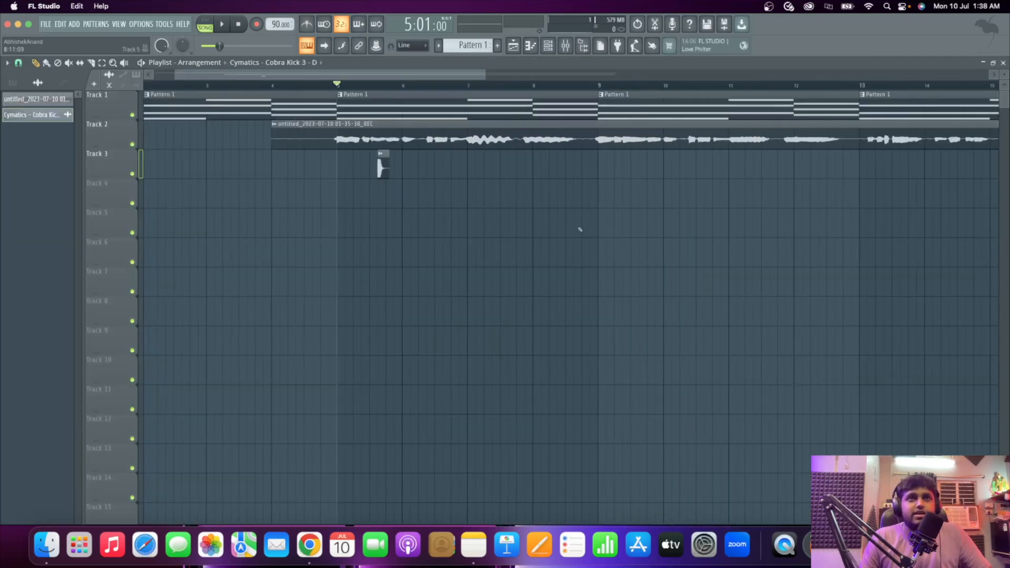
Audition the snap one-shots of the Cobra pack and add Cymatics - Cobra Snap 5 to the playlist's clip picker.
click(583, 47)
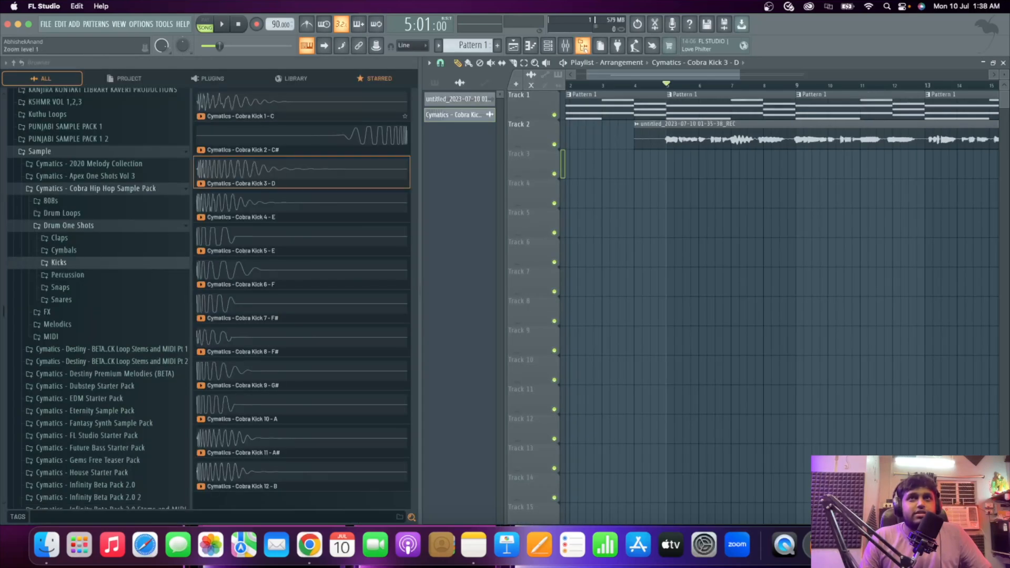
click(112, 291)
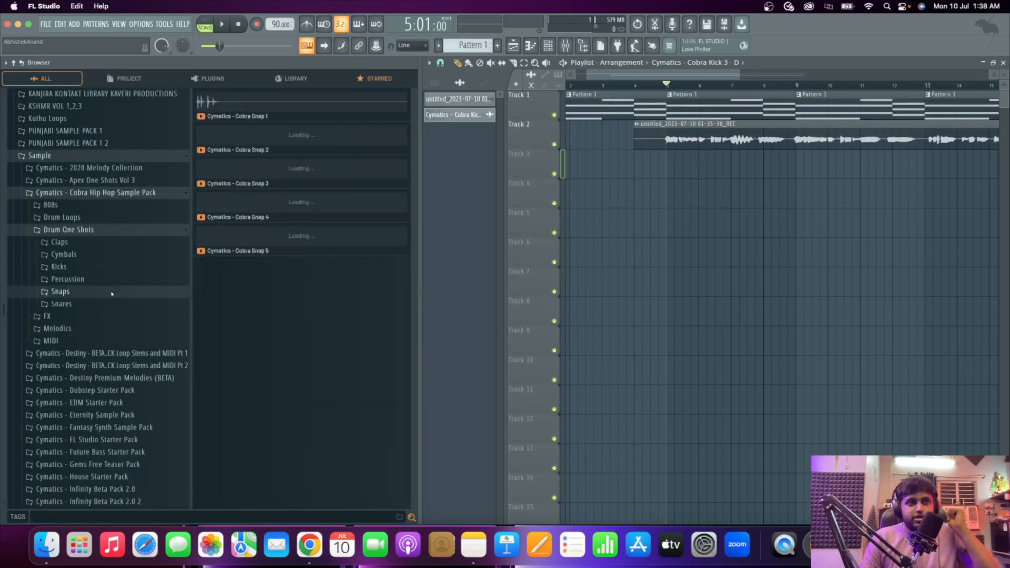
drag(262, 107, 257, 244)
click(258, 244)
key(Up)
key(Up)
key(Up)
key(Up)
click(248, 247)
drag(248, 247, 466, 135)
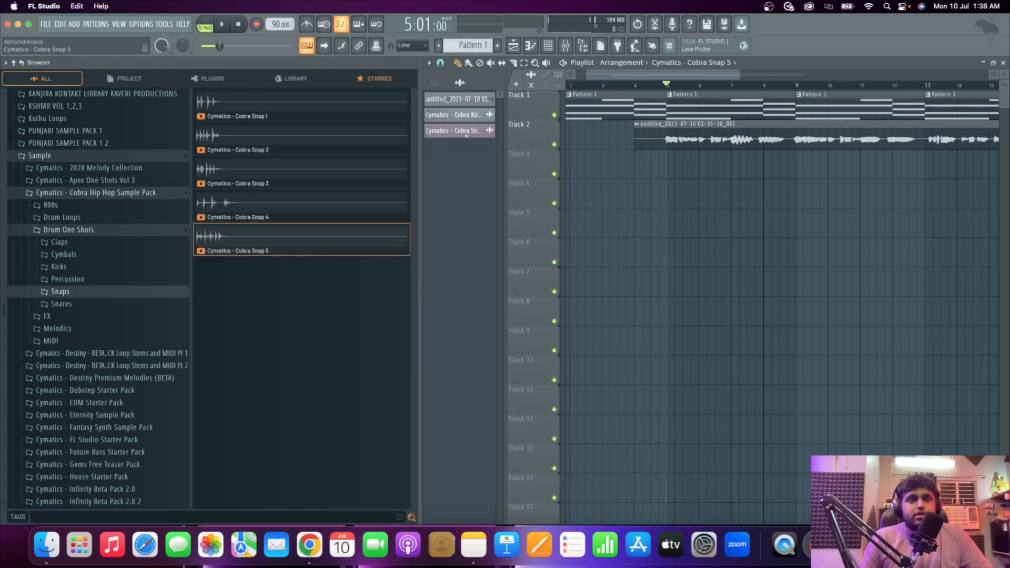
Add the closed hi-hat sample Cymatics - Cobra Closed Hihat 1 from the pack's cymbals to the playlist's clip picker.
scroll(77, 324, down, 2)
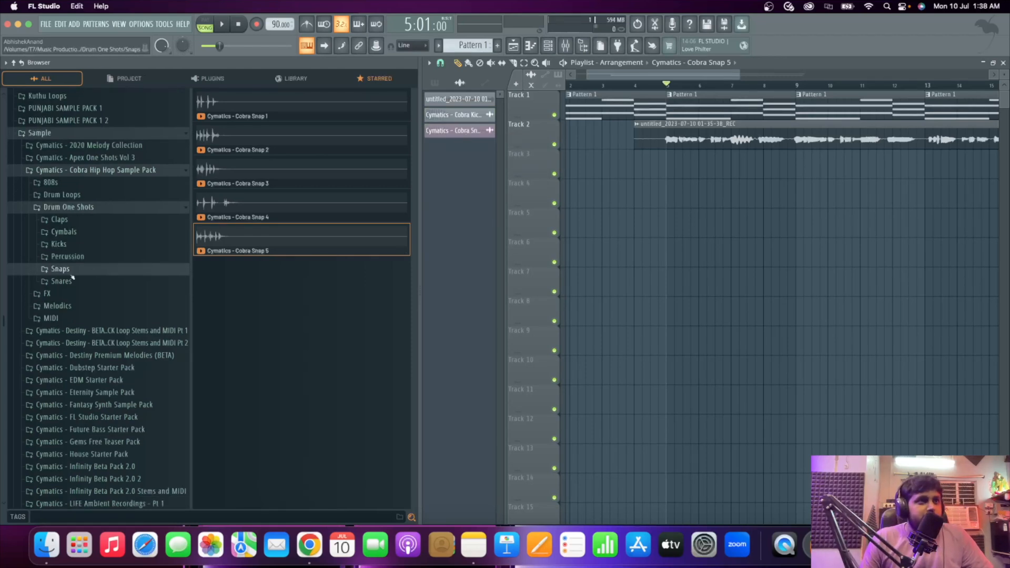
click(90, 236)
click(83, 256)
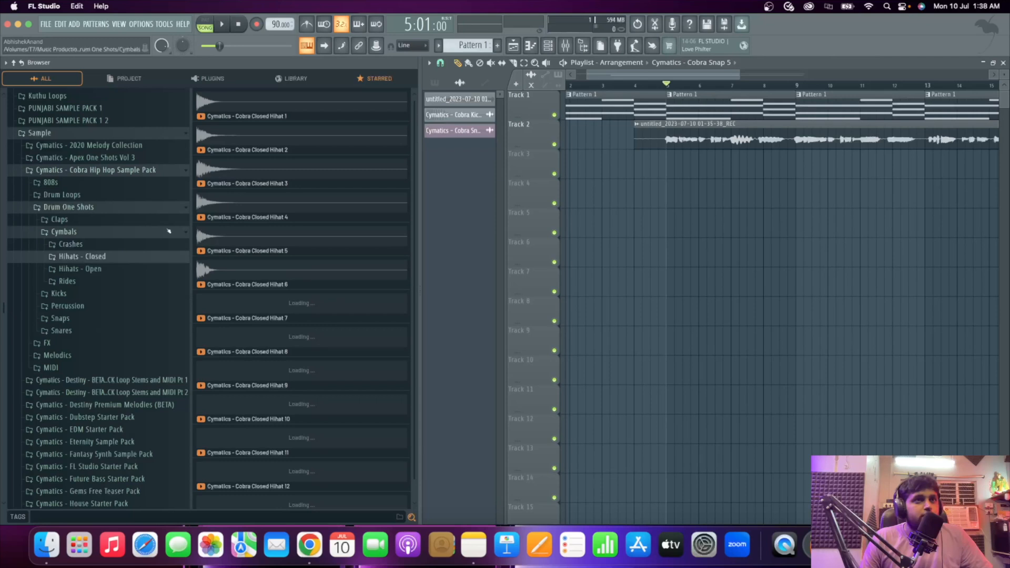
click(253, 116)
drag(252, 116, 457, 179)
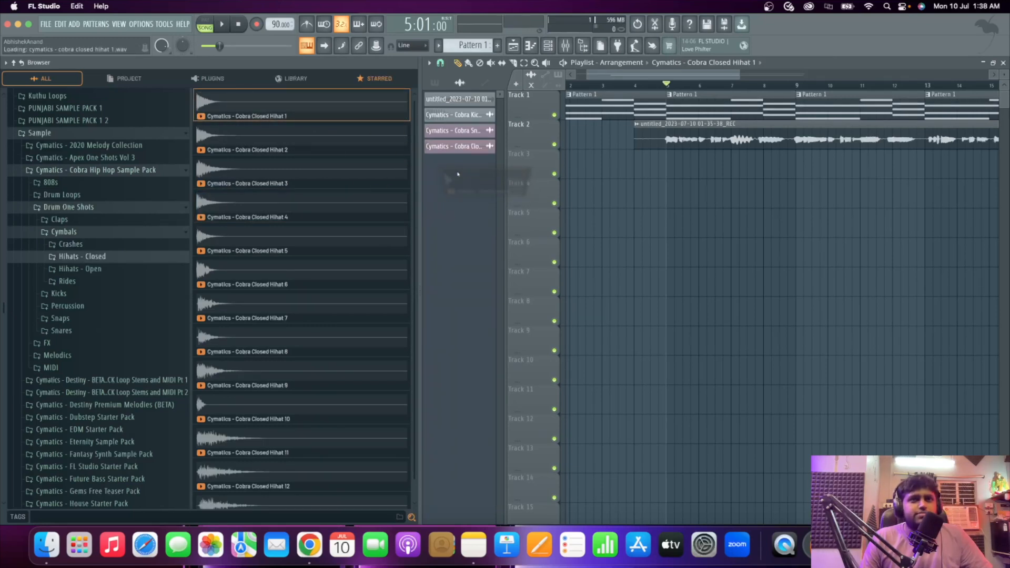
Audition the open hi-hats of the Cobra pack and add Cymatics - Cobra Open Hihat 11 to the clip picker.
click(107, 271)
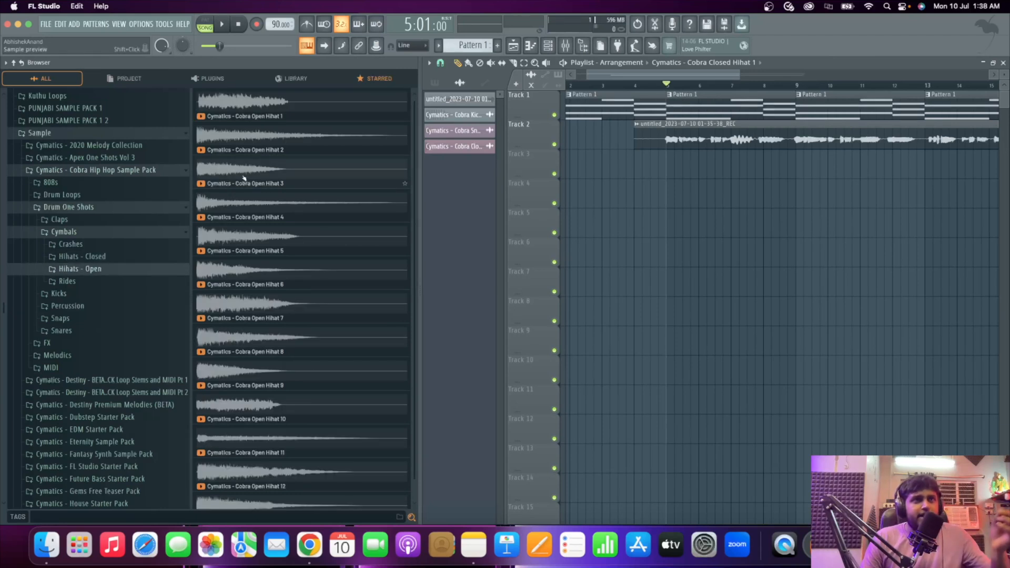
click(257, 174)
click(257, 196)
click(260, 231)
click(266, 299)
click(271, 366)
click(278, 430)
drag(434, 357, 444, 170)
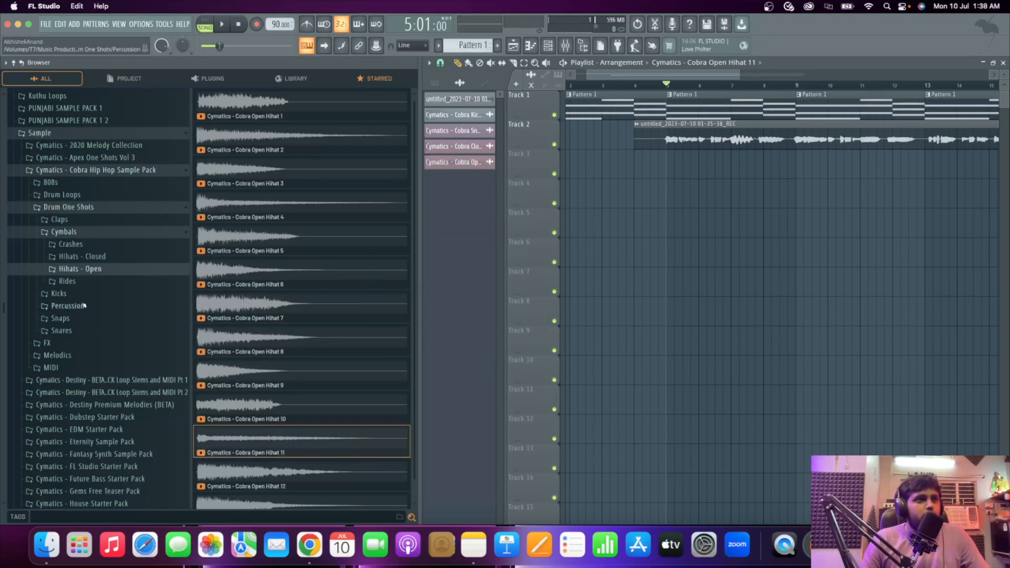
Add the chop snare sample Cymatics - Cobra Snare 11 - A# to the playlist's clip picker.
click(73, 332)
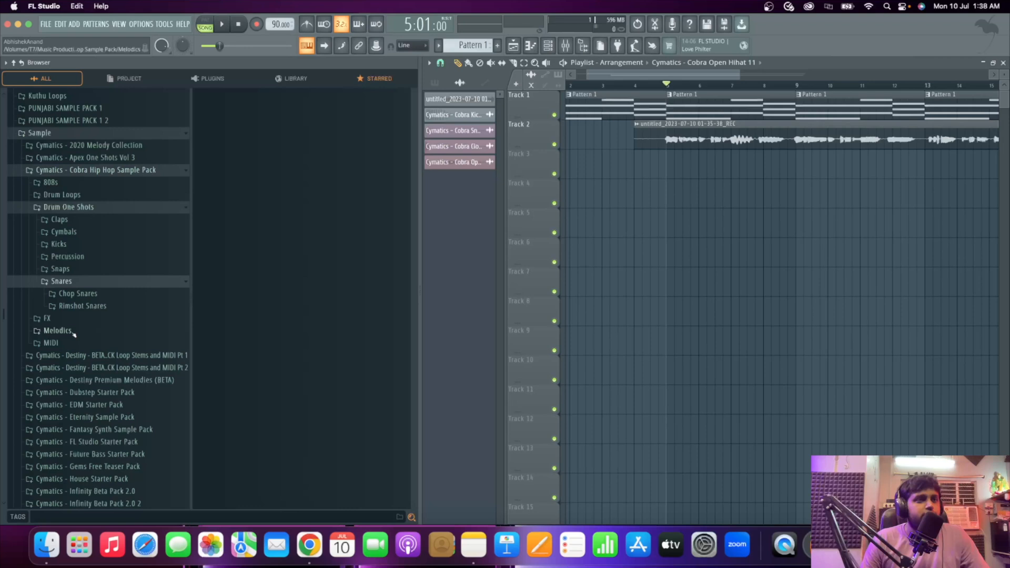
click(120, 294)
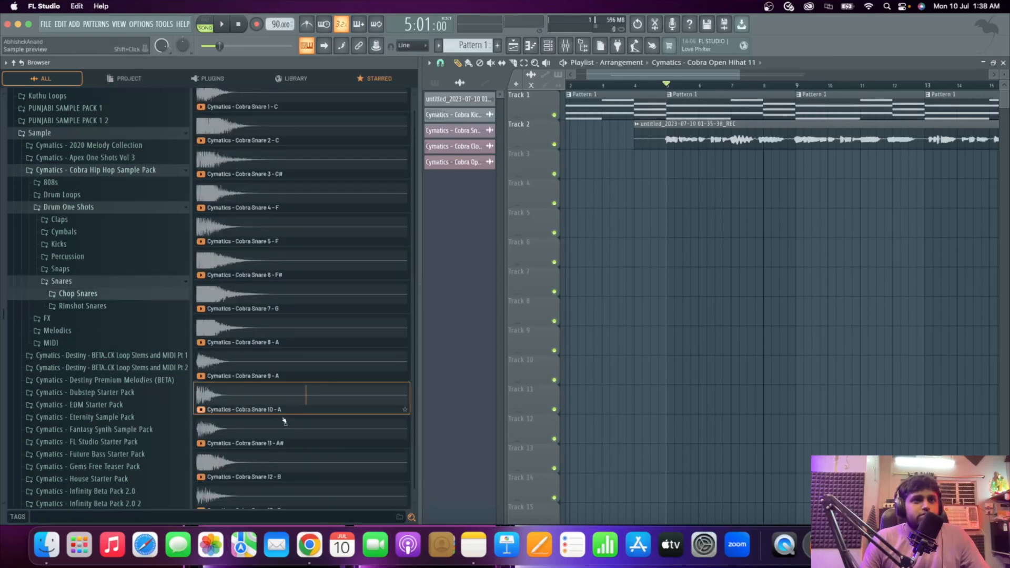
drag(287, 441, 451, 194)
Audition the rimshot snares, add Cymatics - Cobra Rimshot Snare 2 to the clip picker, and hide the sample browser.
click(124, 309)
click(259, 147)
click(259, 112)
click(257, 134)
click(244, 267)
click(237, 300)
click(244, 360)
click(238, 399)
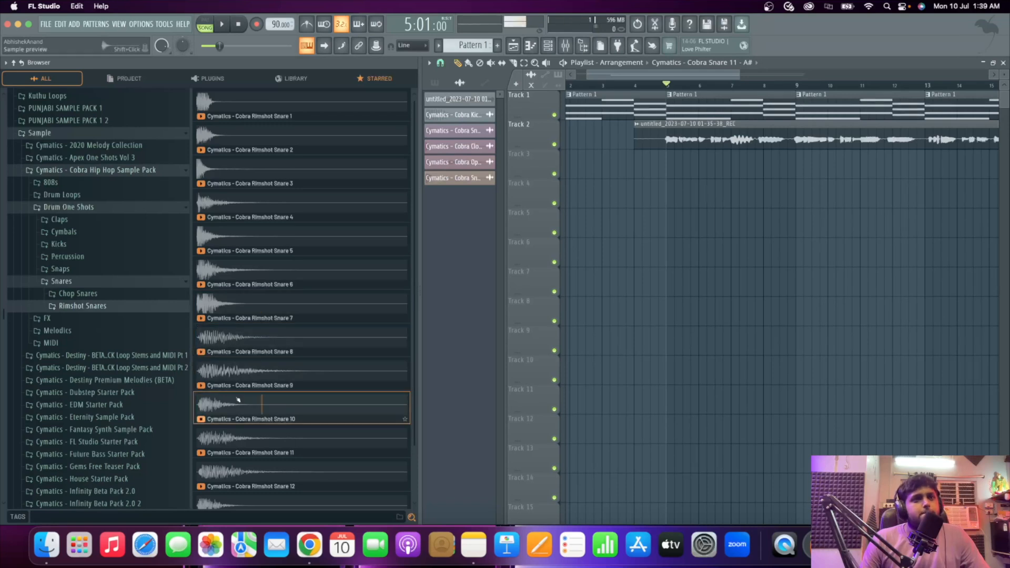
click(251, 183)
click(259, 146)
drag(259, 147, 468, 218)
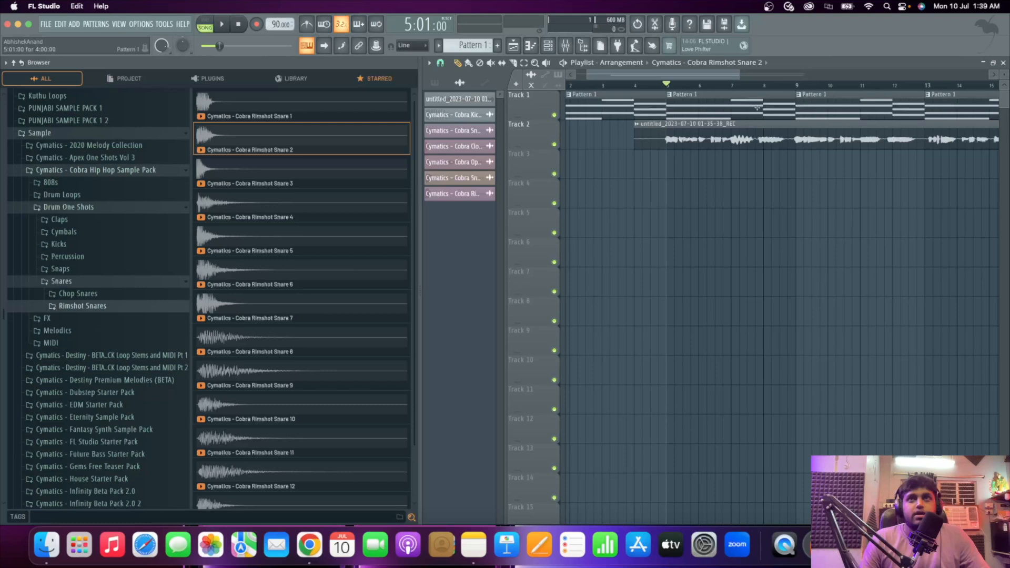
click(583, 45)
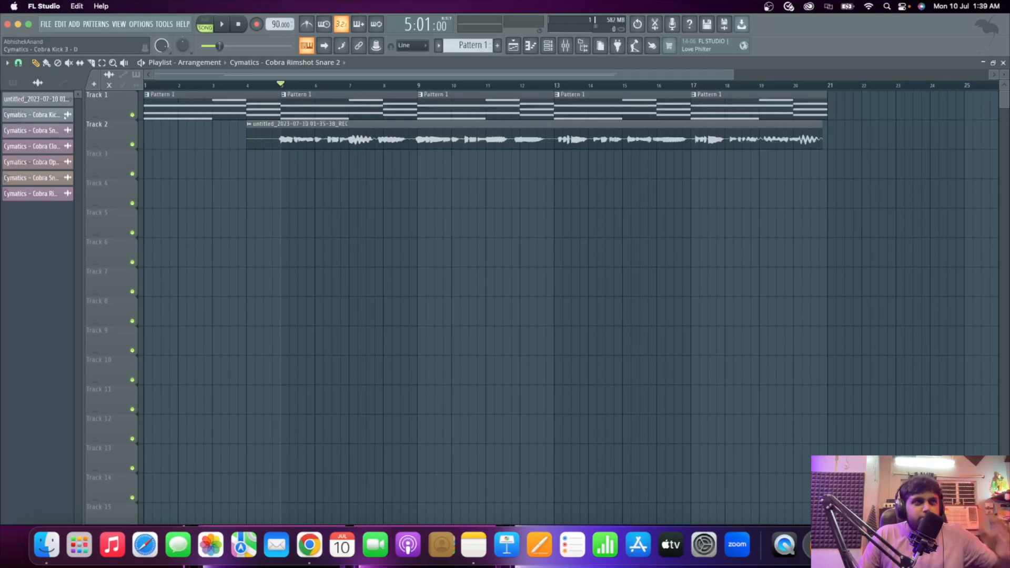
Place the Cymatics - Cobra Kick 3 - D sample on Track 3 at bar 5 and play it back with the vocal.
drag(25, 115, 284, 178)
scroll(287, 178, up, 3)
key(space)
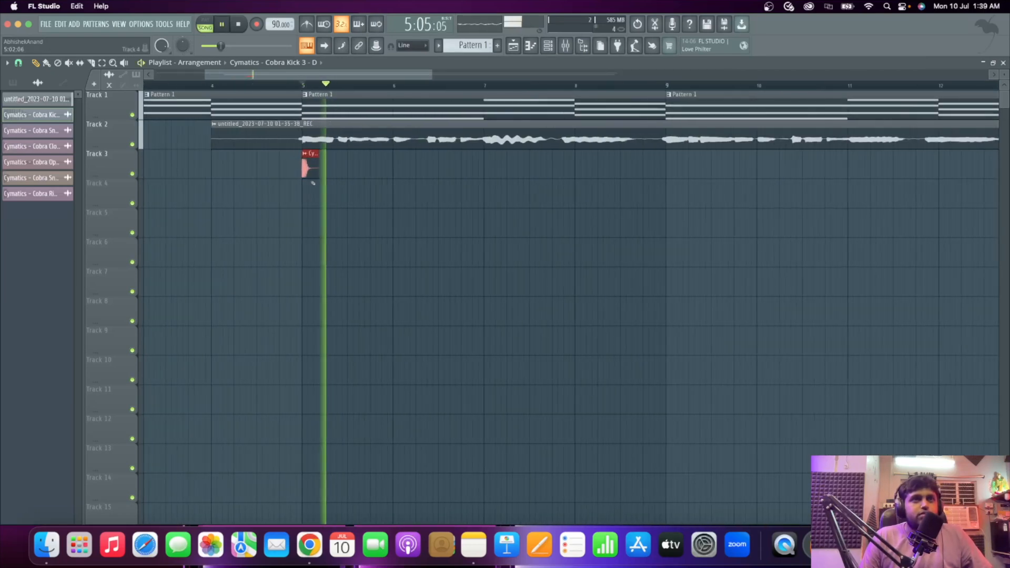
key(space)
Set the REC mixer track's input to none and rename the track Vocals.
click(565, 45)
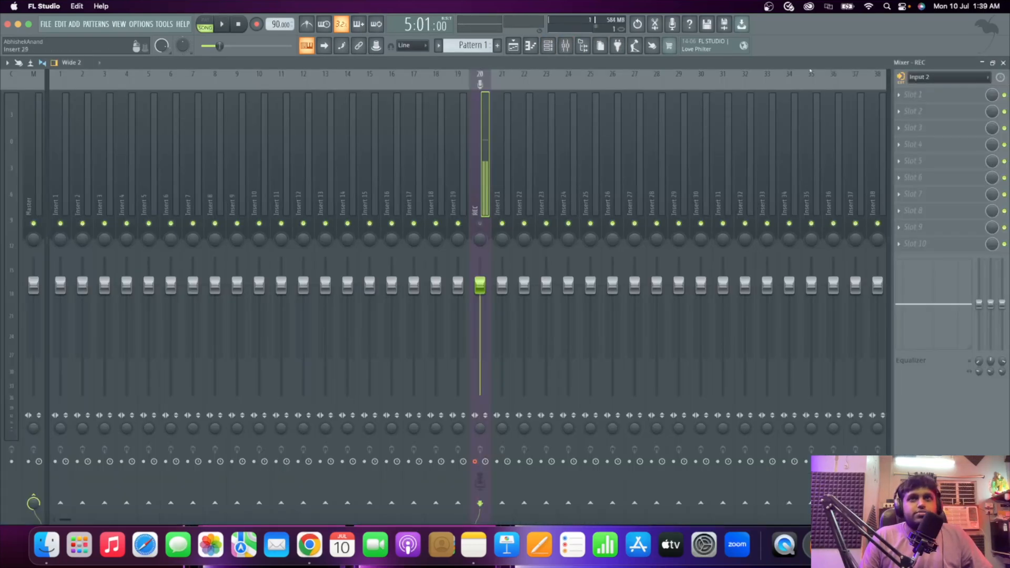
click(944, 77)
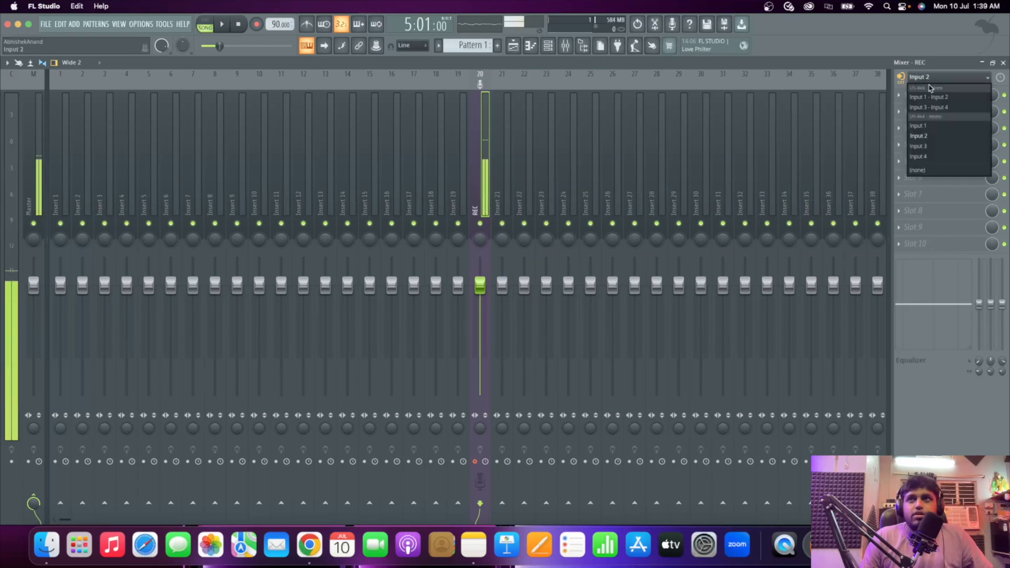
click(937, 171)
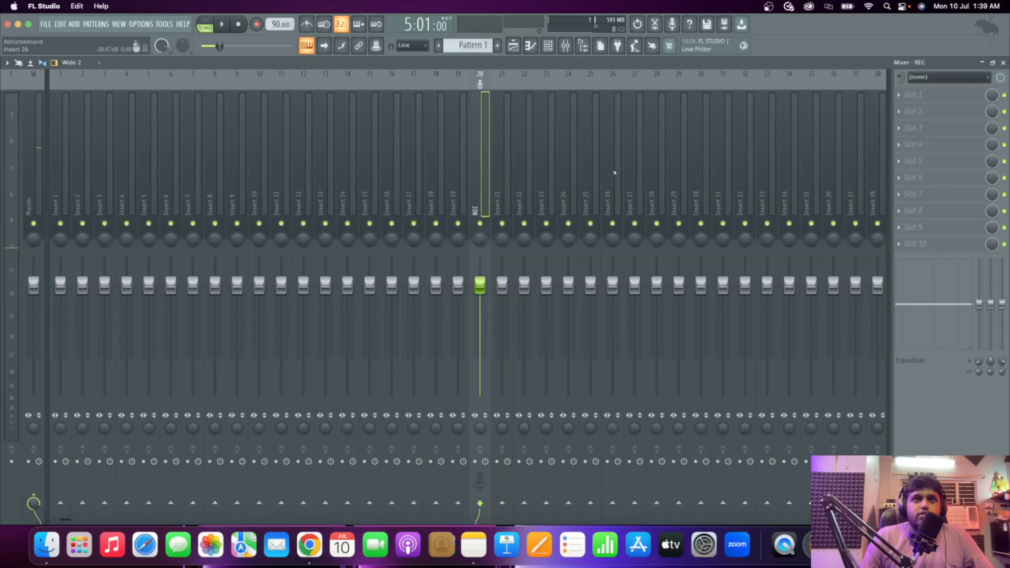
right_click(479, 161)
click(503, 77)
text(Vocals)
key(Return)
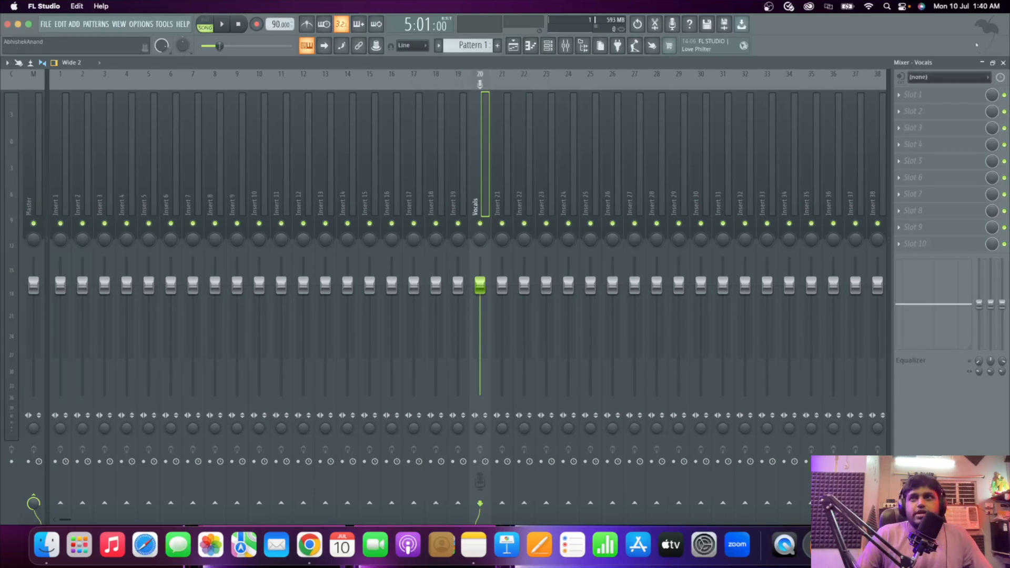
click(1004, 63)
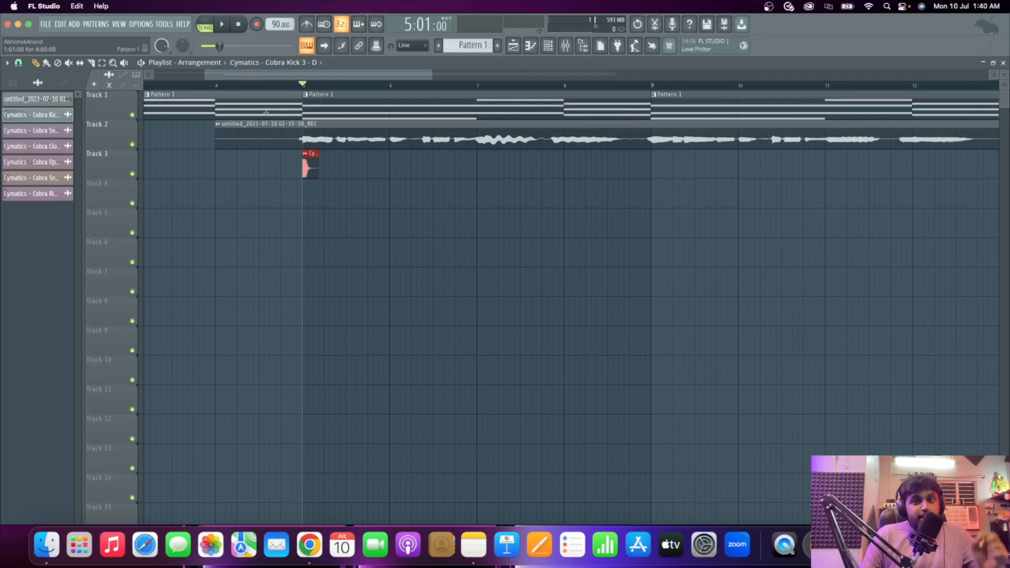
Route the Cobra Kick 3 channel to mixer track 5 and lower that track's volume to about -9.3 dB.
key(space)
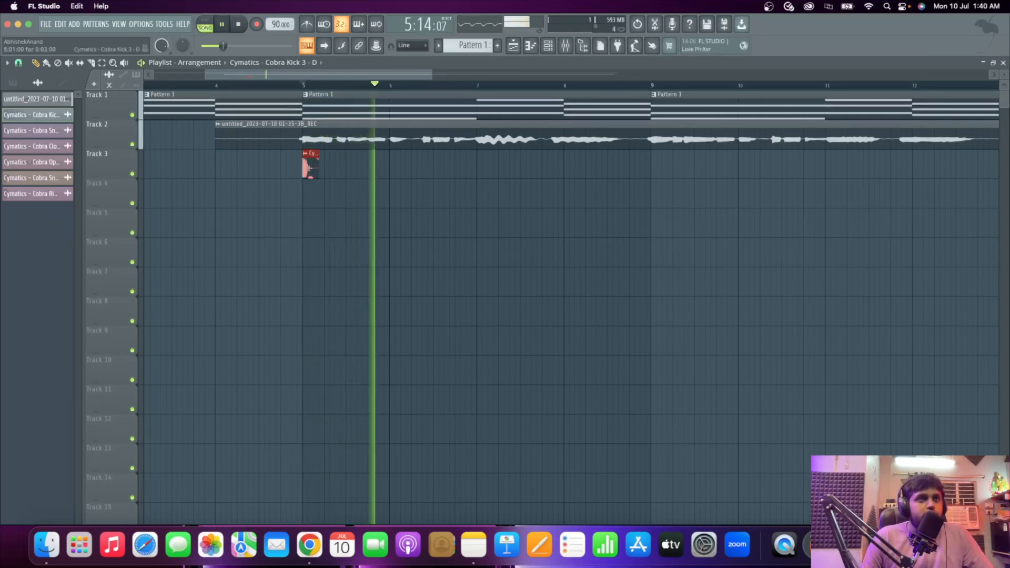
key(space)
double_click(309, 167)
key(Escape)
double_click(309, 167)
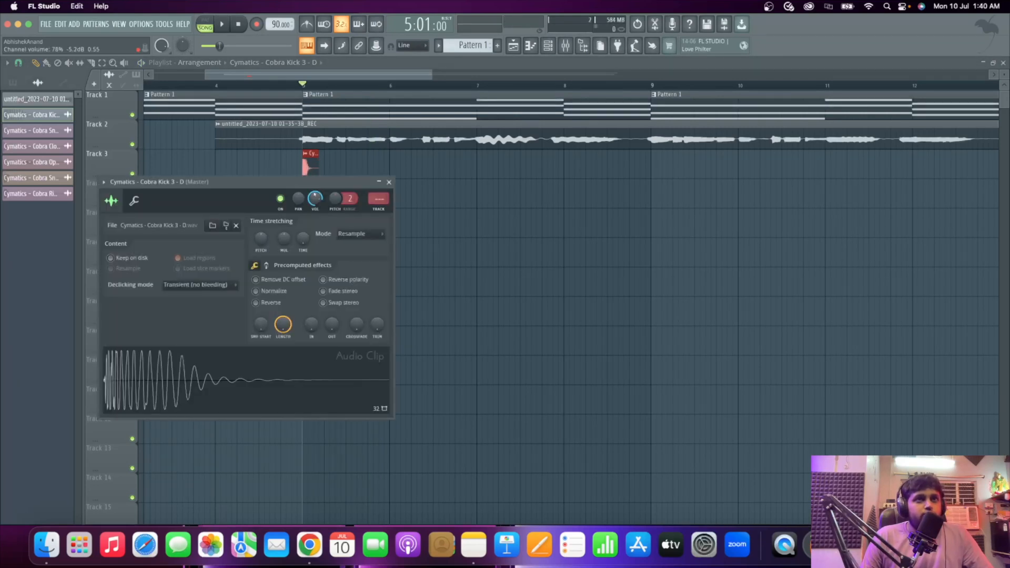
click(103, 183)
click(257, 215)
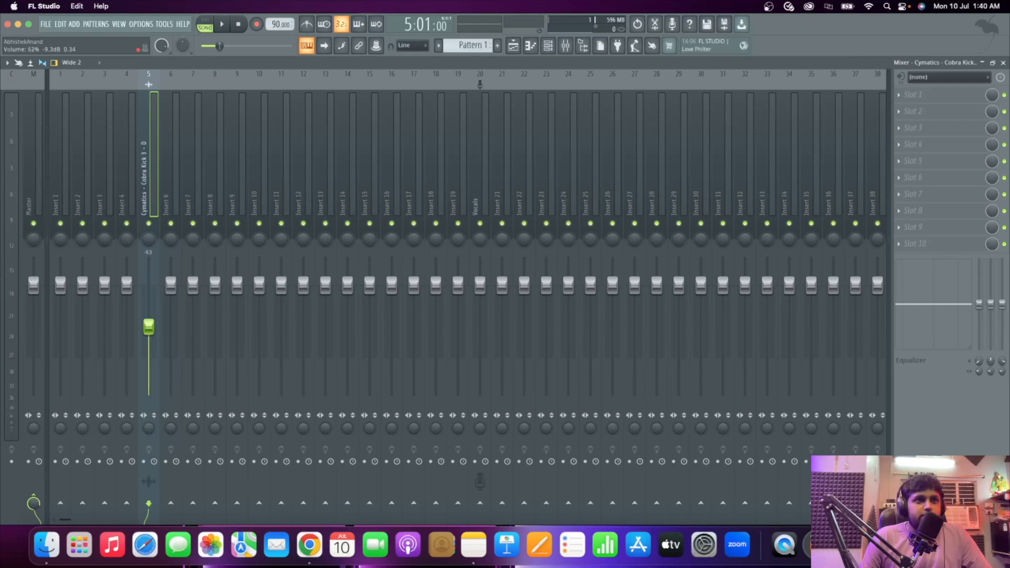
key(space)
key(Escape)
key(space)
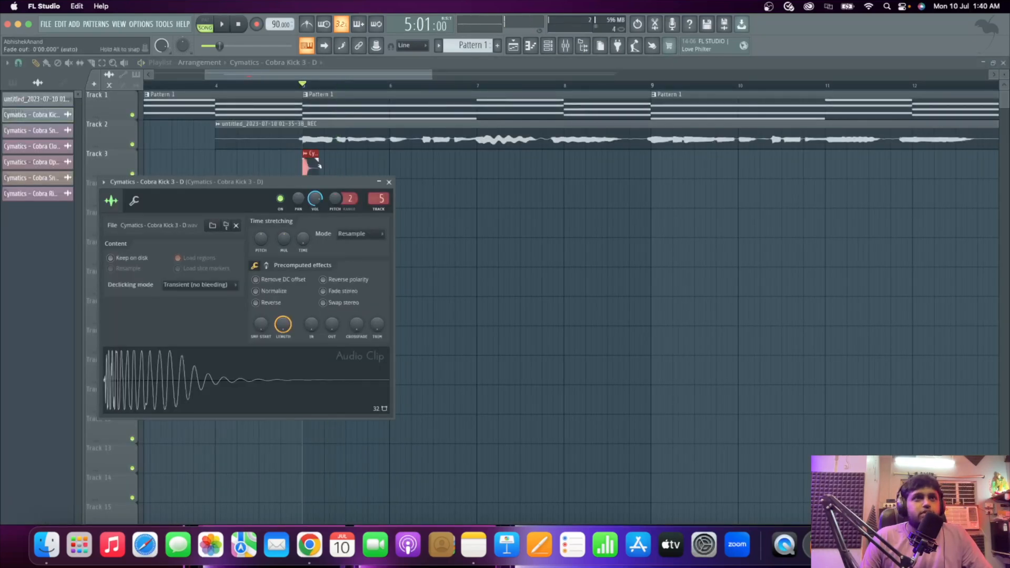
Delete the kick clip from Track 3 and place Cymatics - Cobra Snap 5 there on beat 2 of bar 5.
right_click(316, 166)
right_click(313, 171)
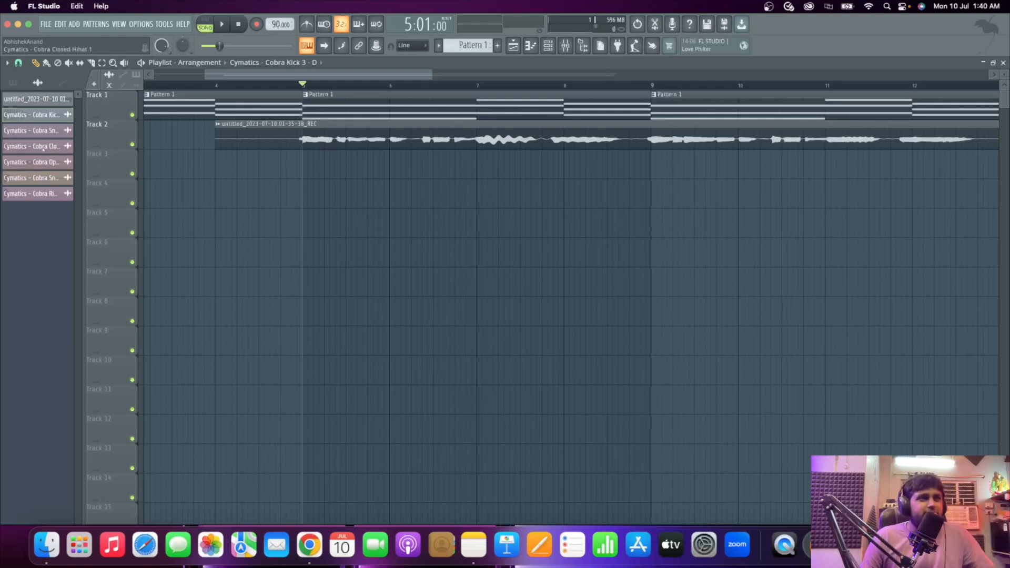
drag(49, 134, 335, 165)
scroll(318, 188, up, 3)
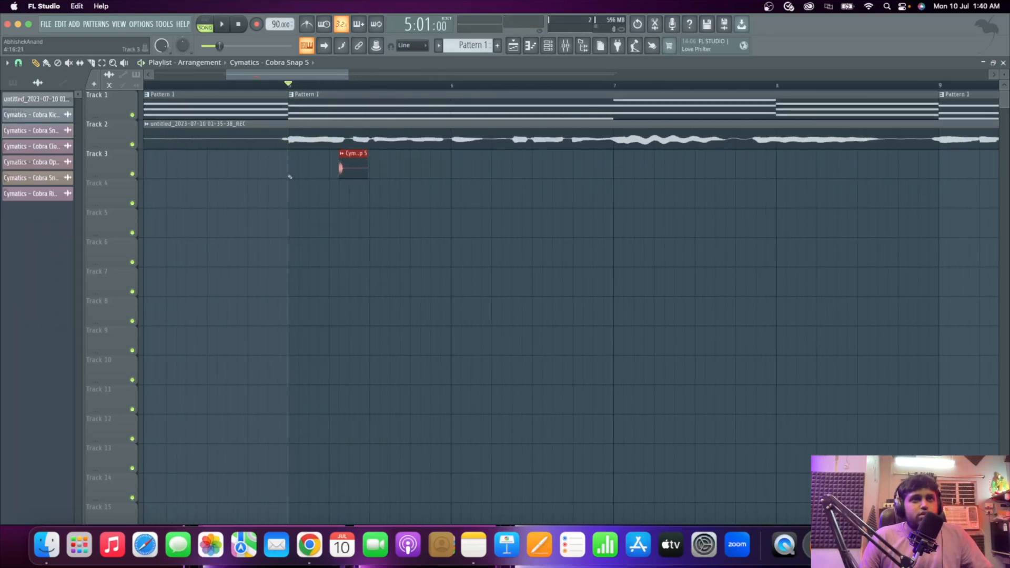
key(space)
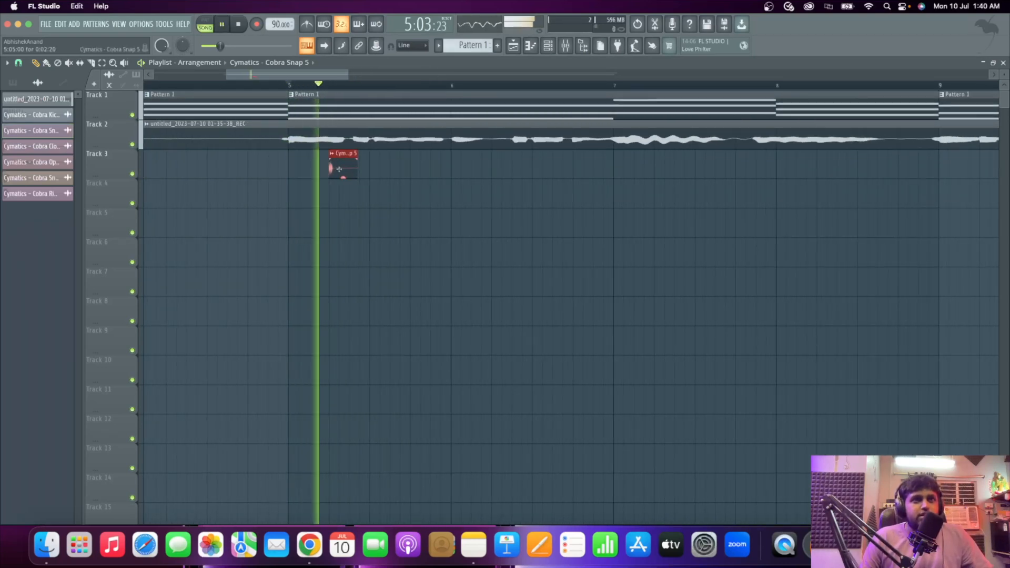
Add Cobra Snap 5 clips on Track 3 at beat 4 of bar 5 and beats 2 and 4 of bar 6.
click(411, 167)
drag(410, 168, 402, 172)
key(space)
key(space)
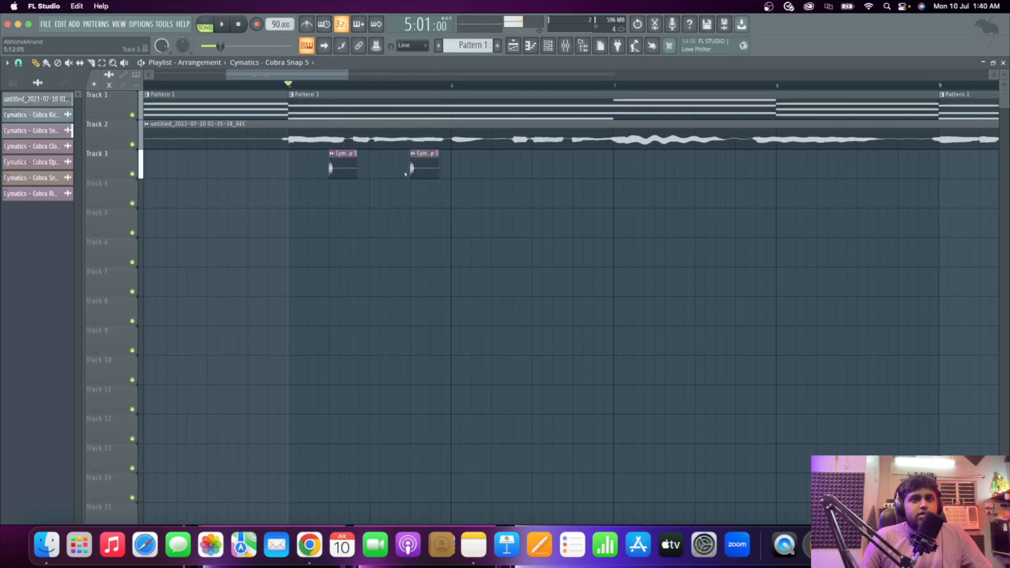
scroll(350, 195, down, 3)
scroll(425, 176, up, 3)
click(412, 168)
click(495, 168)
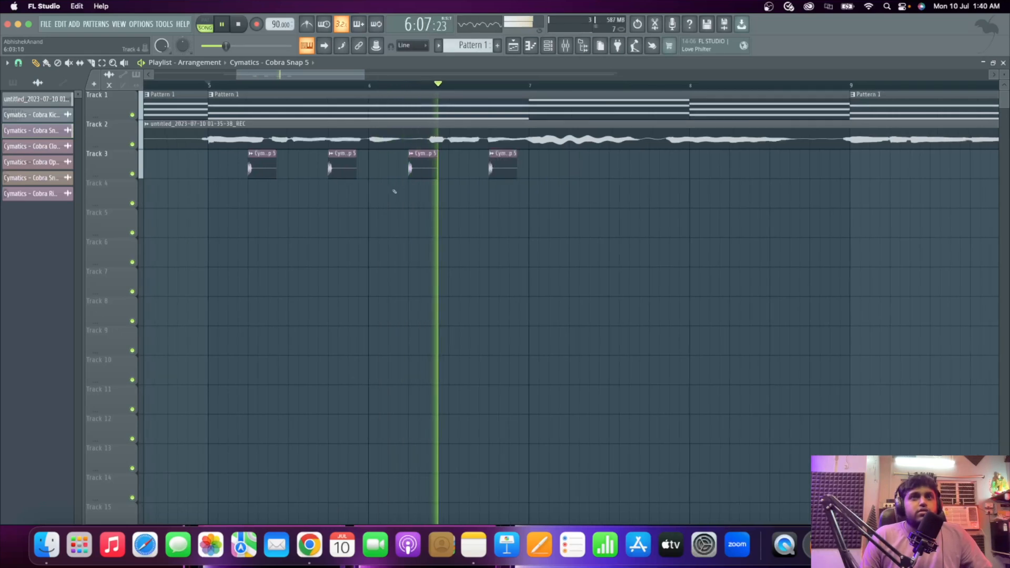
Continue the Cobra Snap 5 clips on beats 2 and 4 of bars 7 and 8 during playback.
scroll(400, 189, down, 2)
click(528, 168)
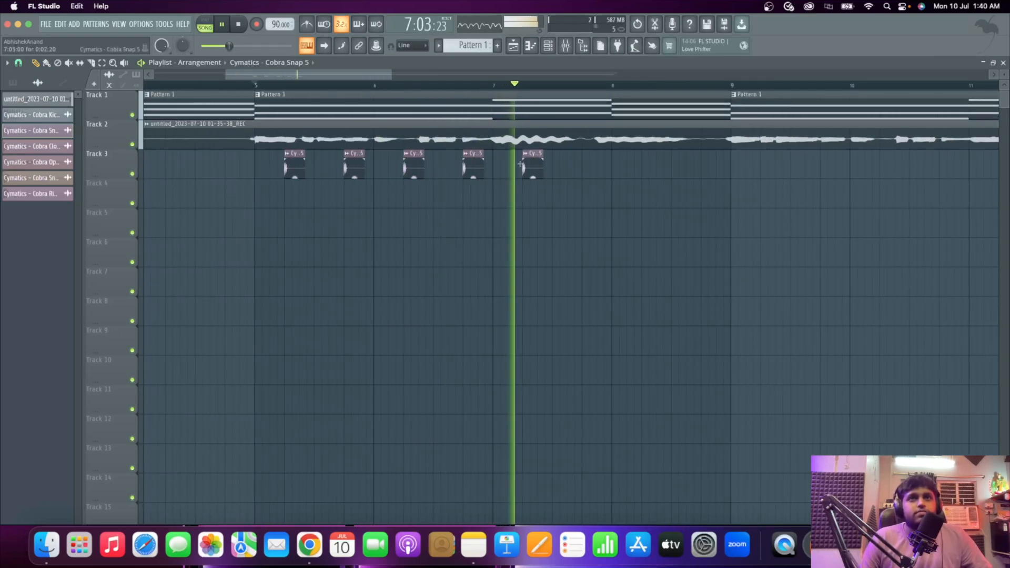
click(584, 168)
click(643, 168)
click(703, 168)
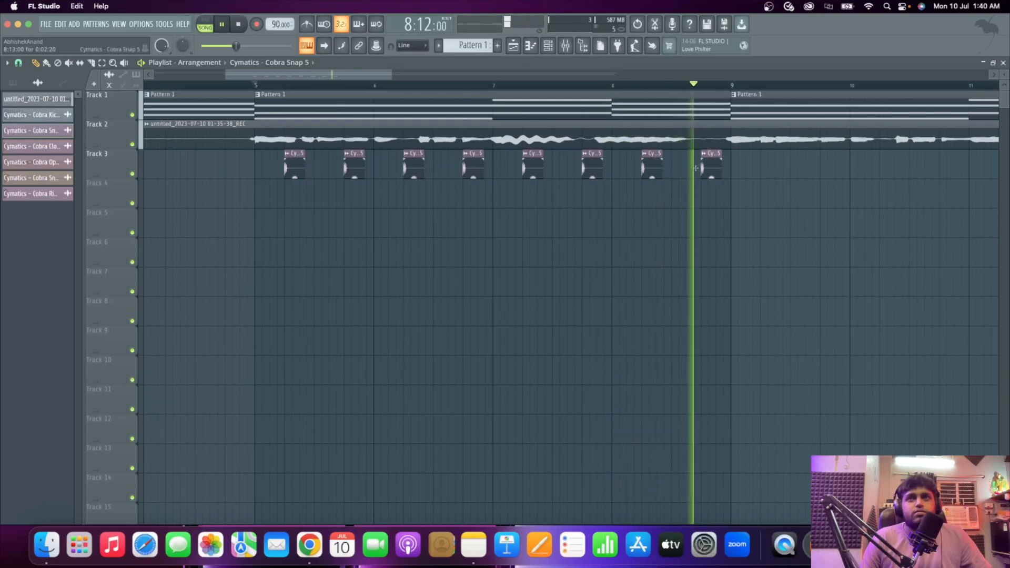
key(space)
Replace the snap clips in bars 5 and 6 with a single snap on beat 3 of each bar.
scroll(302, 175, up, 2)
right_click(297, 173)
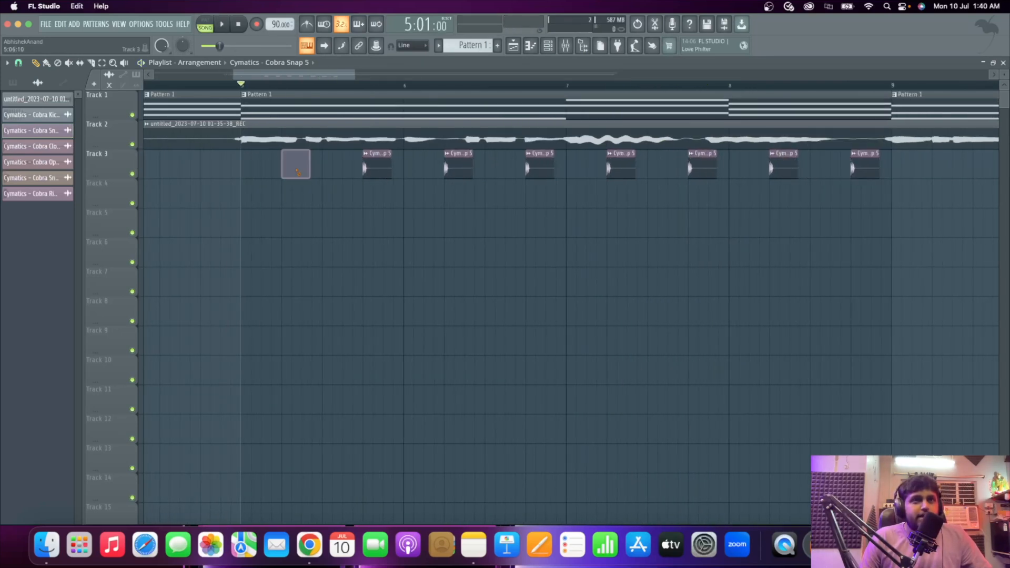
click(325, 172)
right_click(371, 167)
key(space)
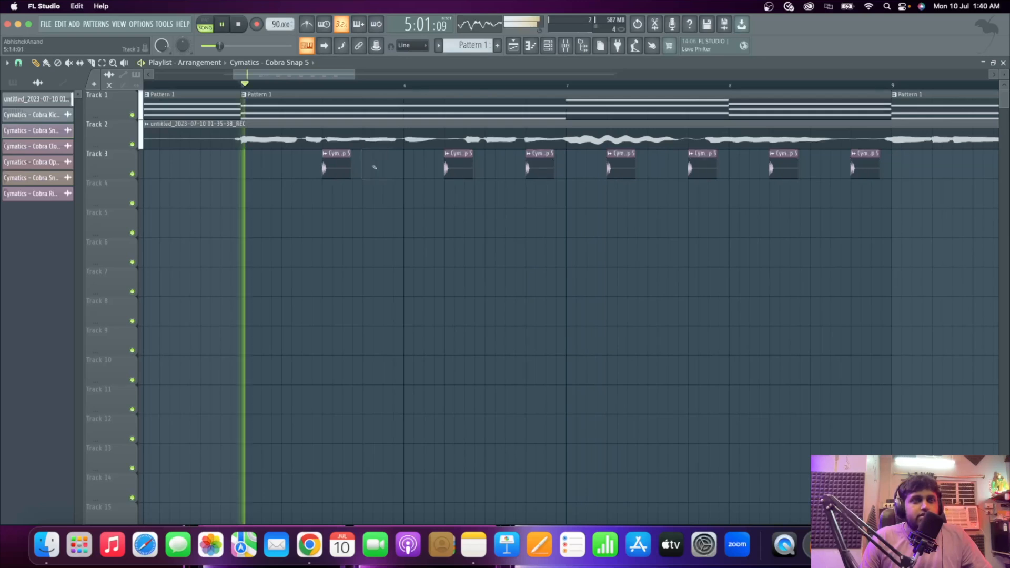
right_click(456, 169)
click(481, 166)
right_click(531, 168)
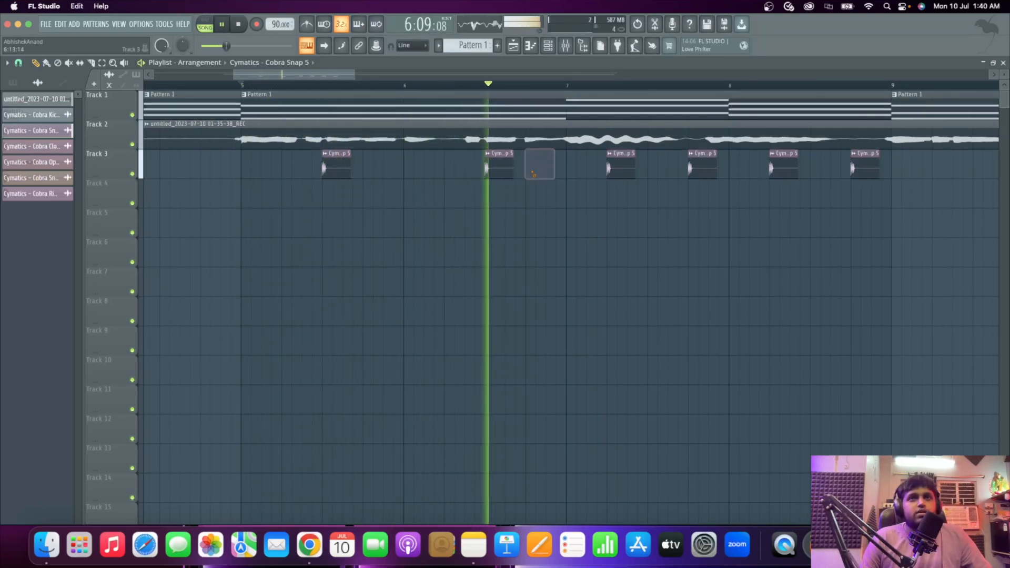
Replace the snap clips in bars 7 and 8 with a single snap on beat 3 of each bar.
right_click(613, 169)
click(651, 167)
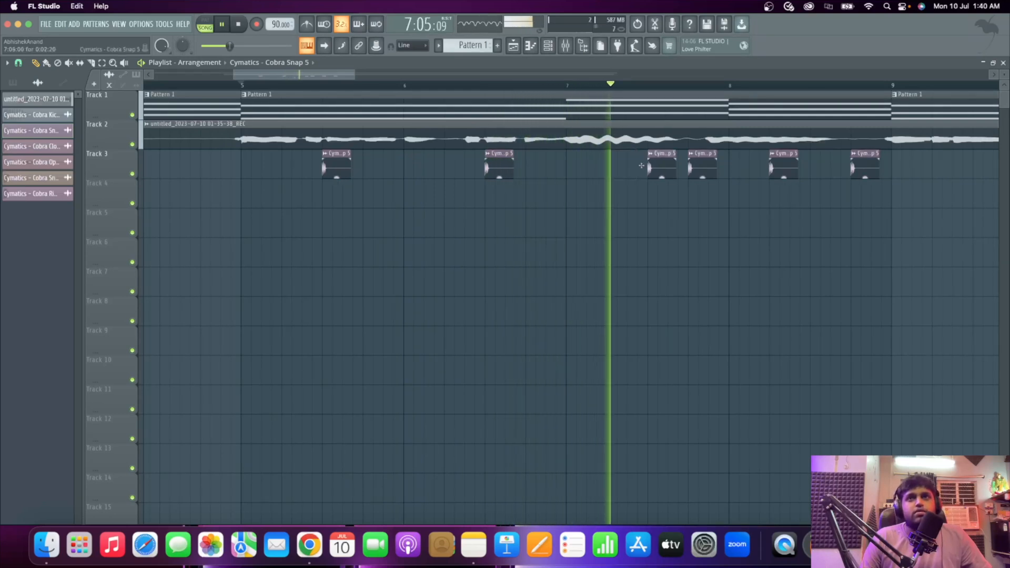
right_click(701, 166)
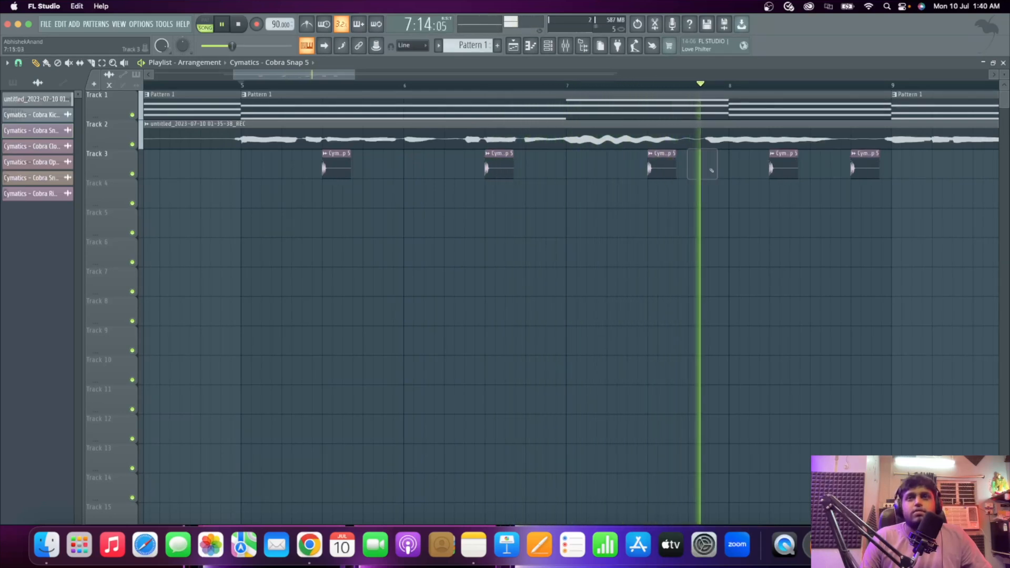
right_click(779, 168)
key(Escape)
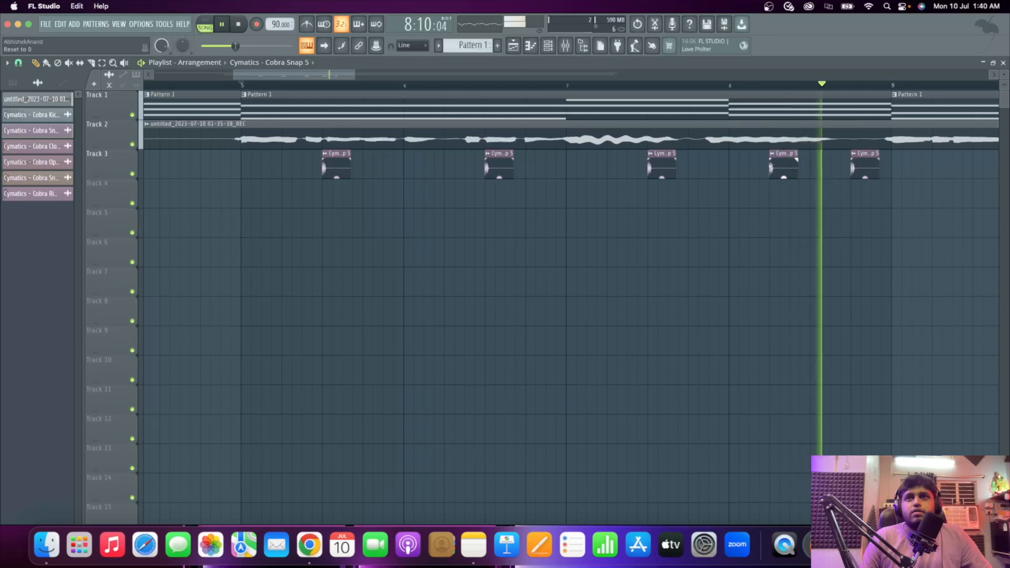
key(space)
right_click(783, 168)
click(812, 168)
right_click(867, 168)
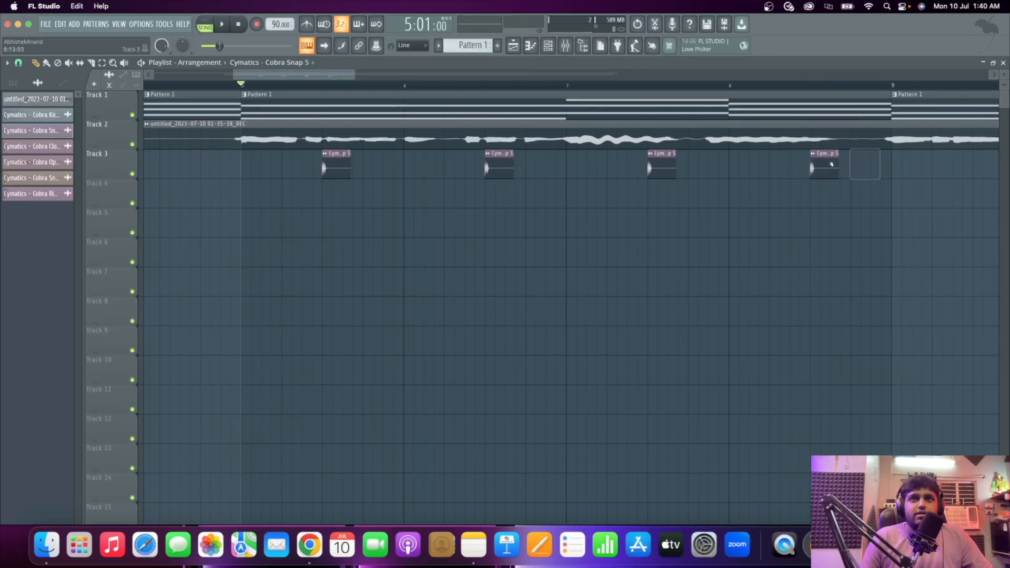
scroll(353, 227, down, 2)
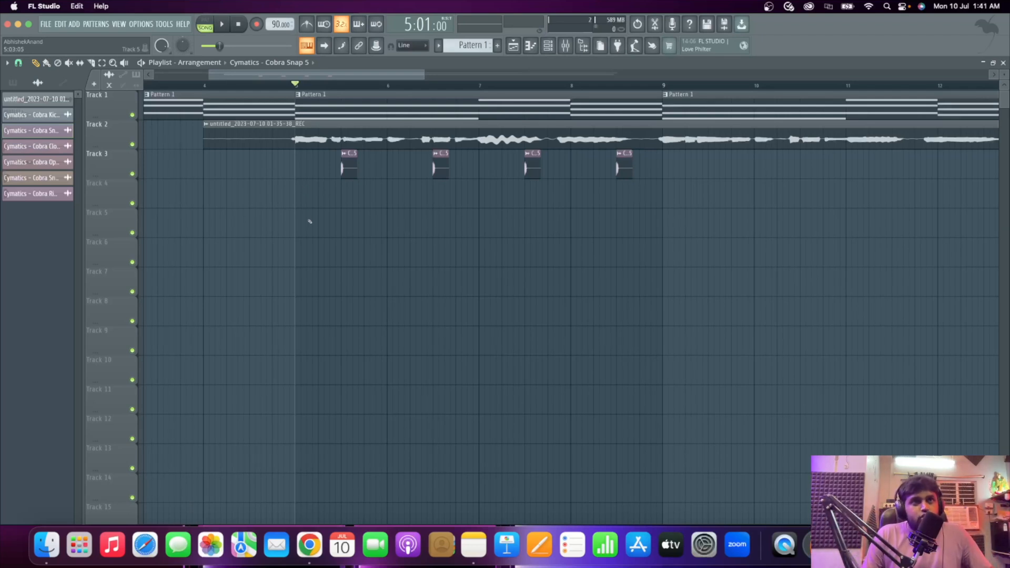
click(323, 204)
right_click(360, 198)
right_click(326, 197)
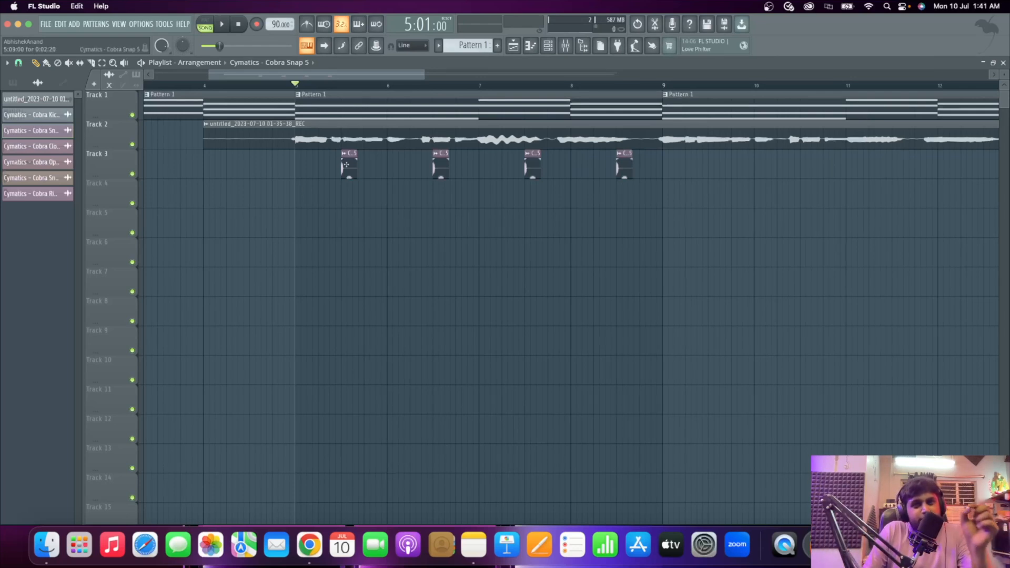
Duplicate the four snap clips on Track 3 and align the copies to beat 3 of bars 9 to 12.
scroll(385, 247, down, 2)
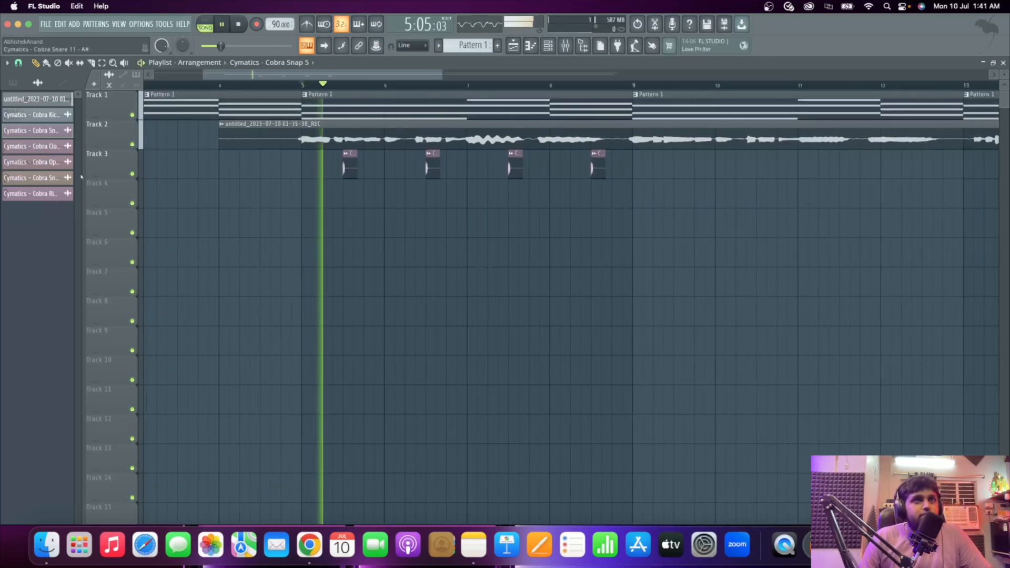
scroll(284, 191, down, 2)
drag(555, 150, 310, 206)
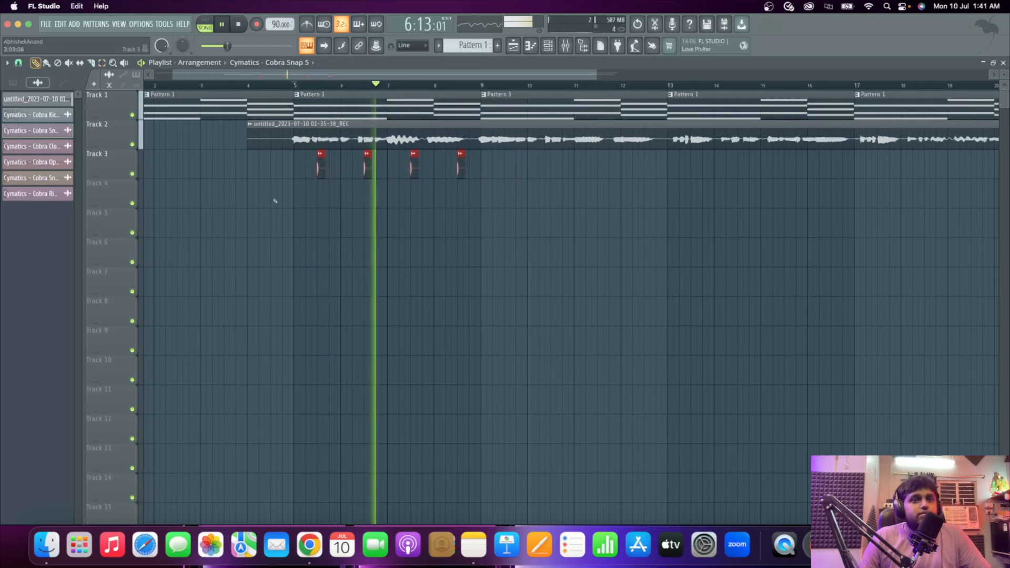
scroll(380, 203, up, 2)
key(ctrl+b)
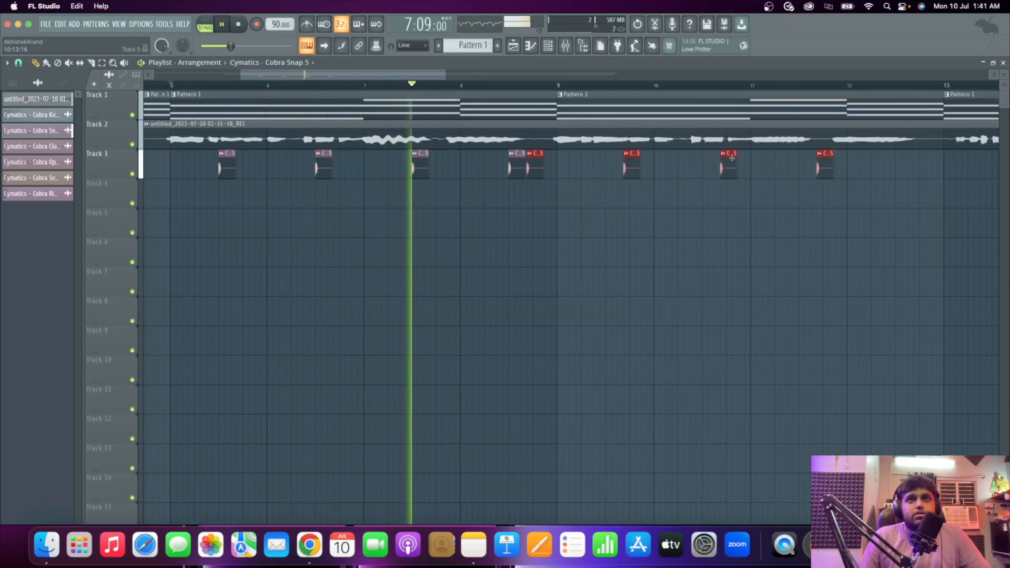
scroll(514, 244, down, 2)
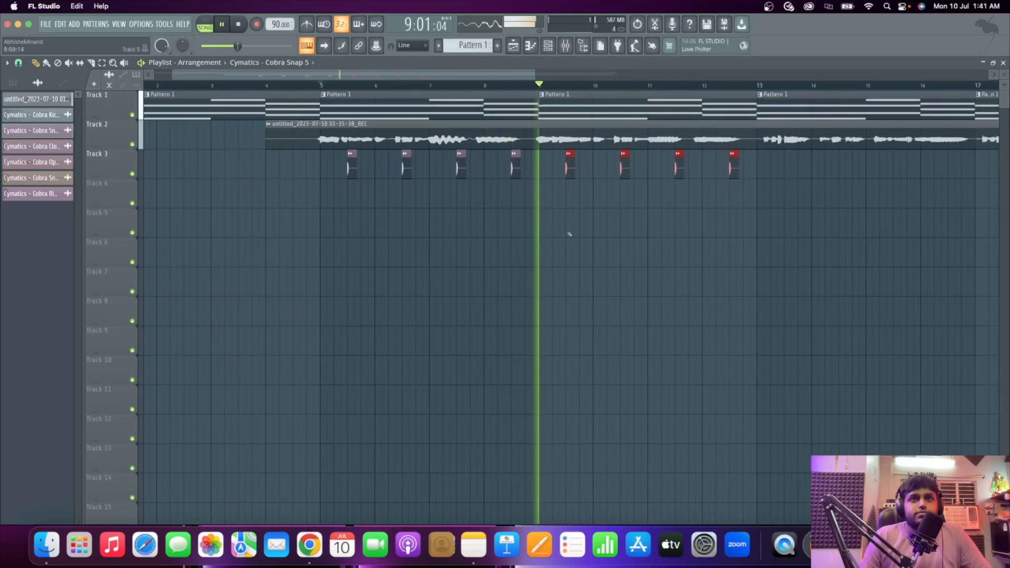
Place the Cymatics - Cobra Kick 3 - D sample on Track 4 at the start of bar 13.
scroll(569, 230, down, 1)
scroll(542, 225, up, 2)
scroll(541, 225, down, 2)
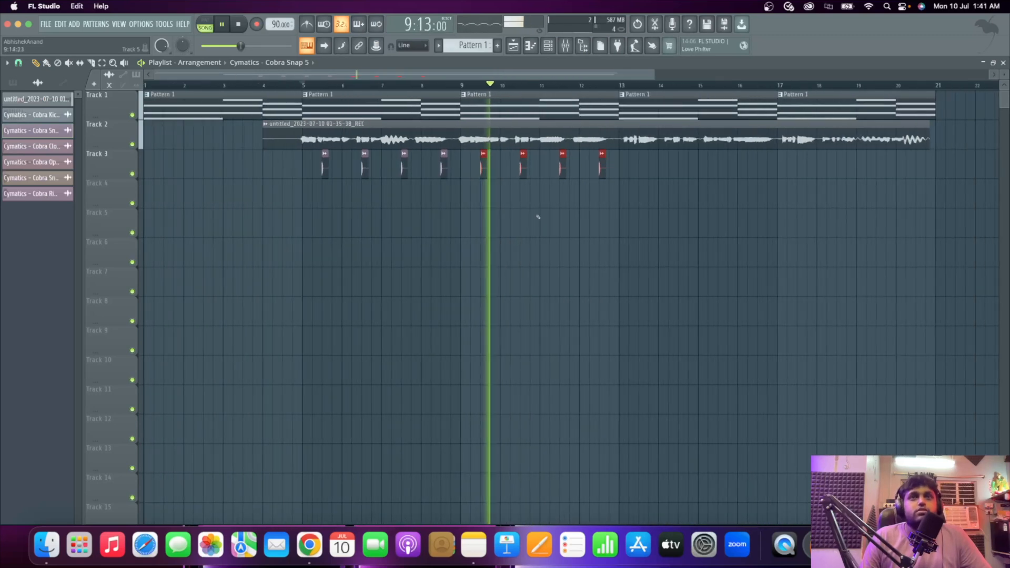
scroll(626, 205, up, 1)
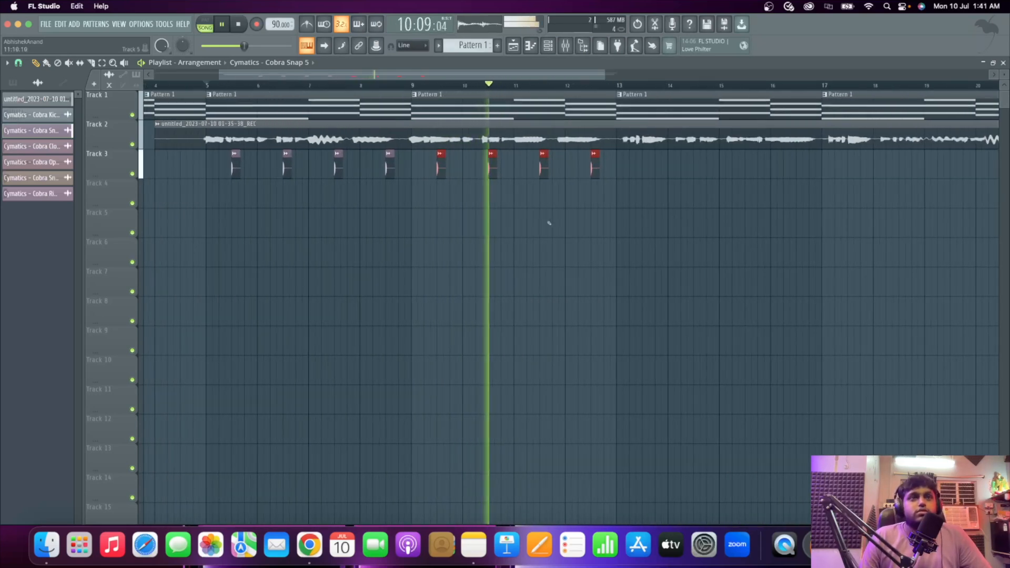
scroll(596, 228, down, 2)
scroll(553, 210, up, 1)
scroll(556, 208, down, 1)
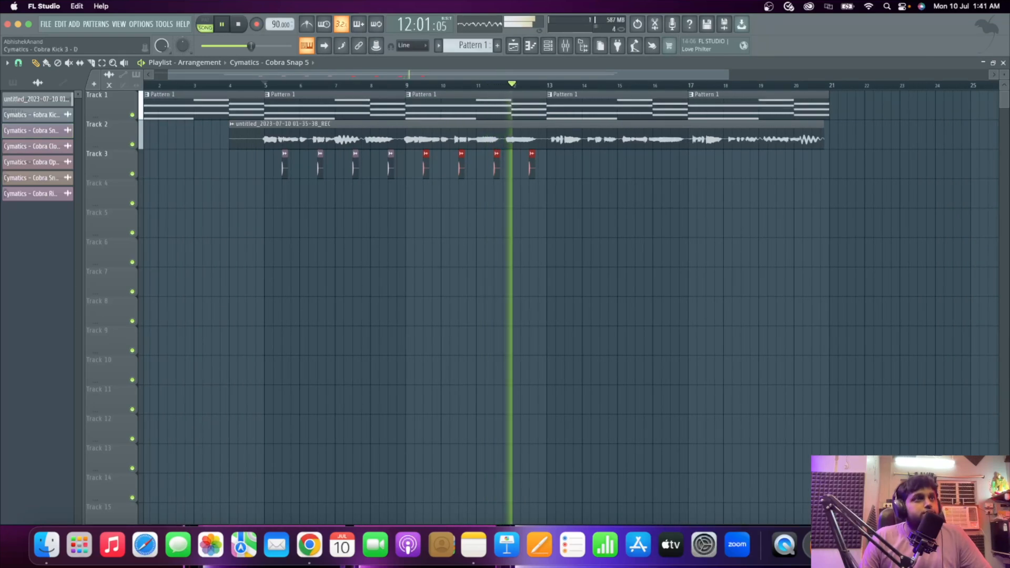
drag(40, 115, 549, 205)
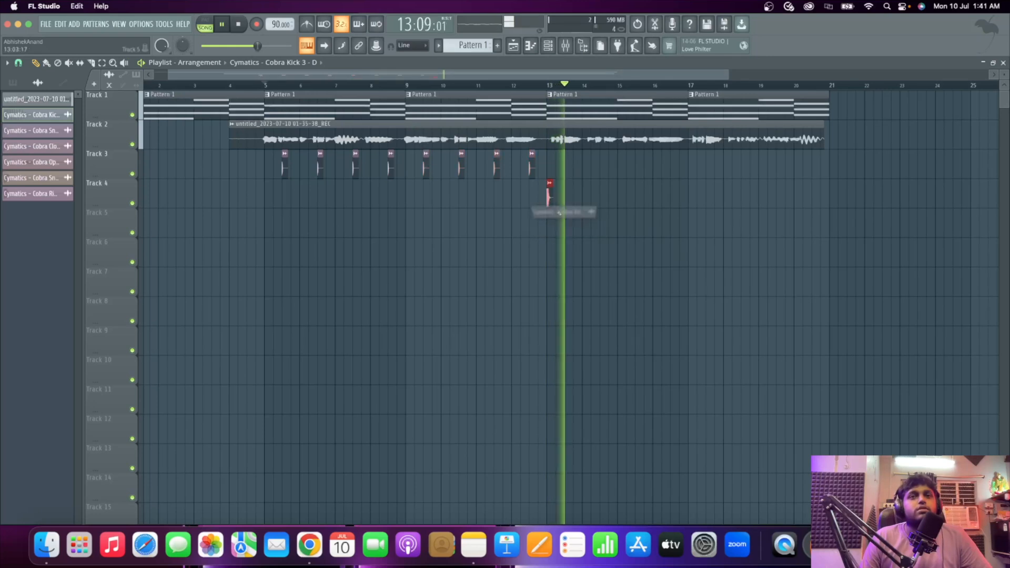
scroll(575, 220, up, 4)
key(space)
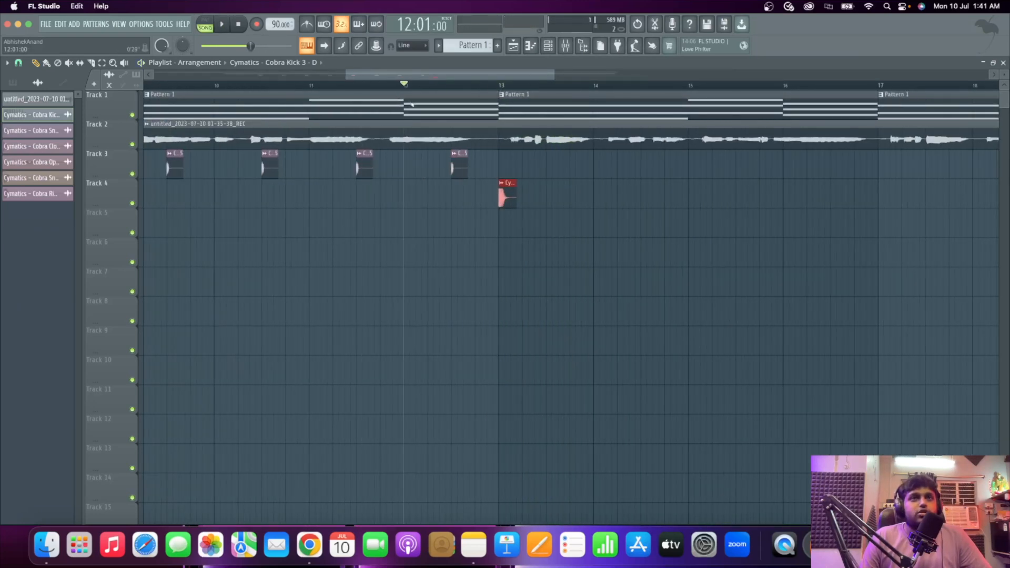
Try a second kick on beat 3 of bar 13 on Track 4 against the playback, and remove both kick clips.
scroll(475, 203, down, 5)
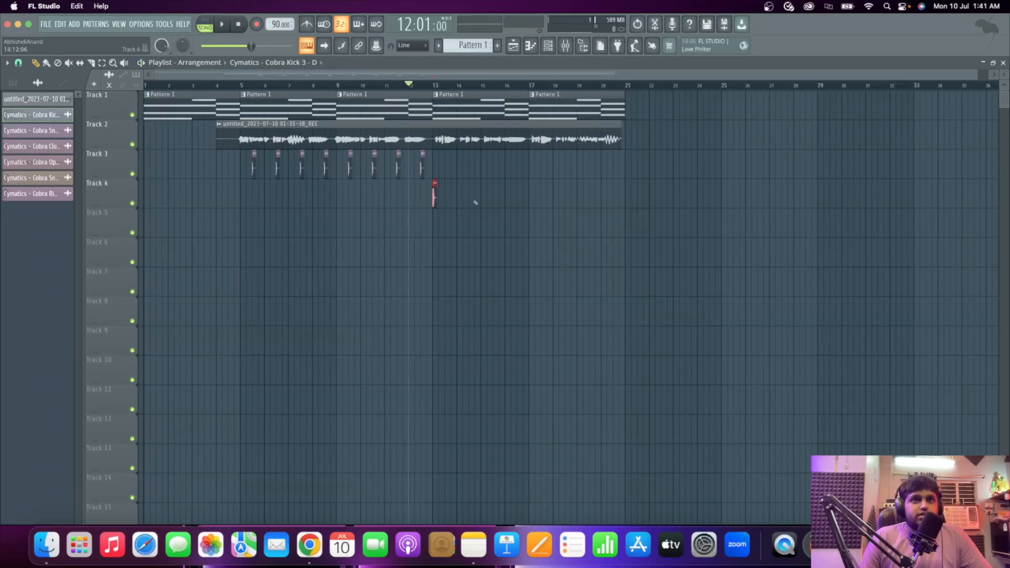
key(space)
scroll(435, 198, up, 6)
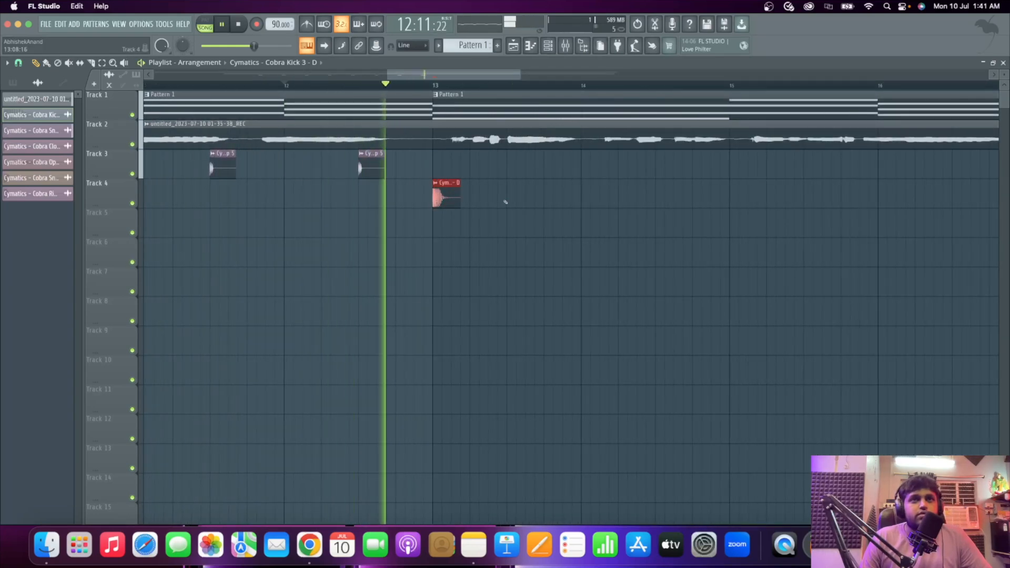
click(504, 200)
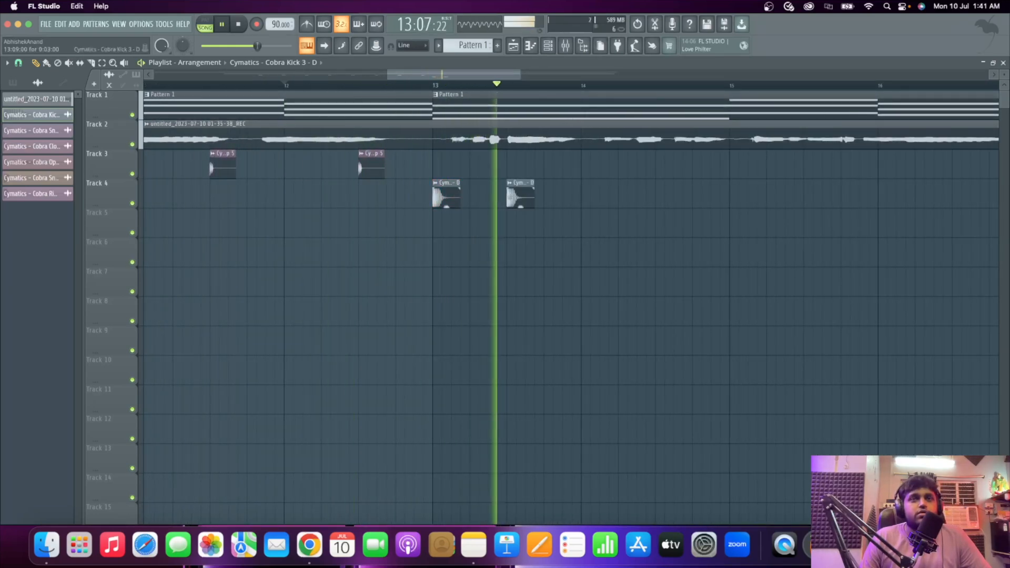
scroll(504, 200, down, 3)
key(space)
right_click(516, 199)
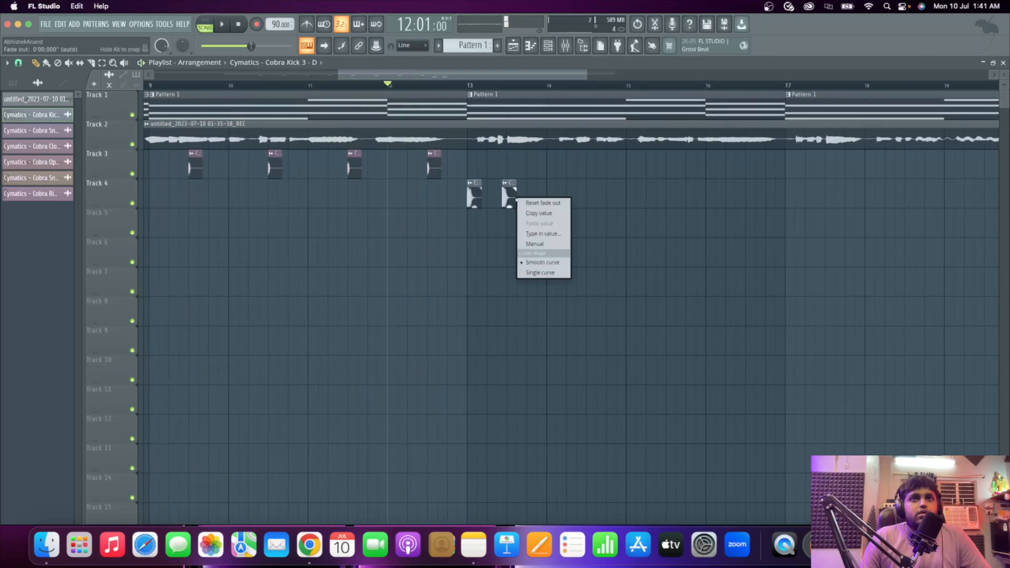
right_click(508, 194)
right_click(475, 195)
Duplicate the eight snap clips on Track 3, align the copies to beat 3 of bars 13 to 20, and audition them.
scroll(587, 226, down, 5)
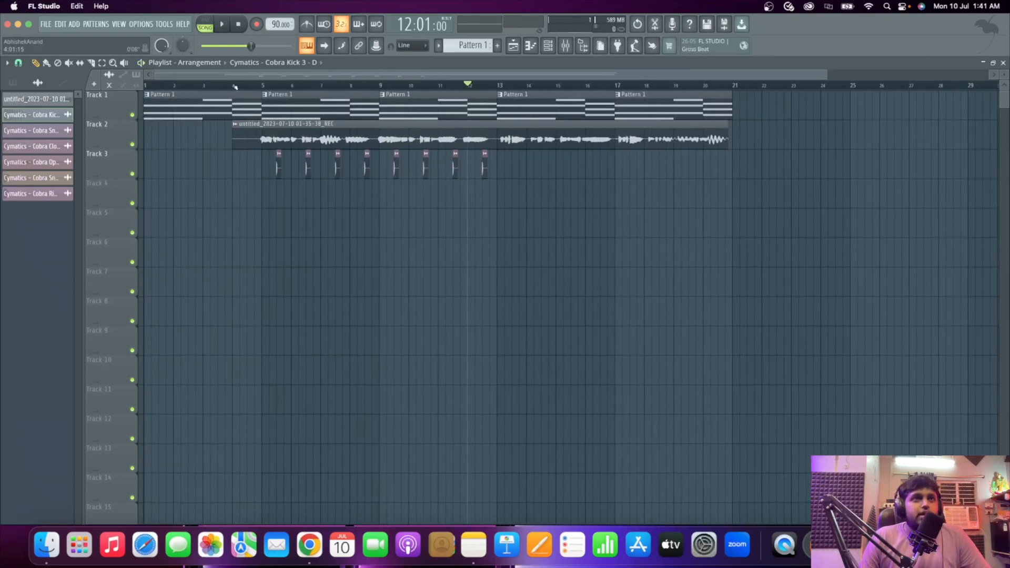
drag(547, 149, 286, 210)
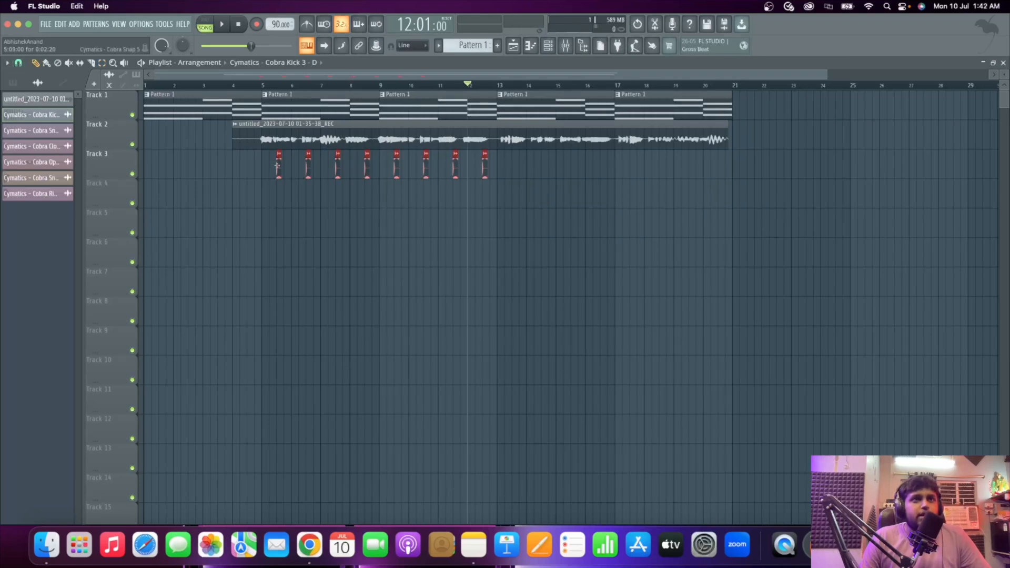
scroll(509, 169, up, 5)
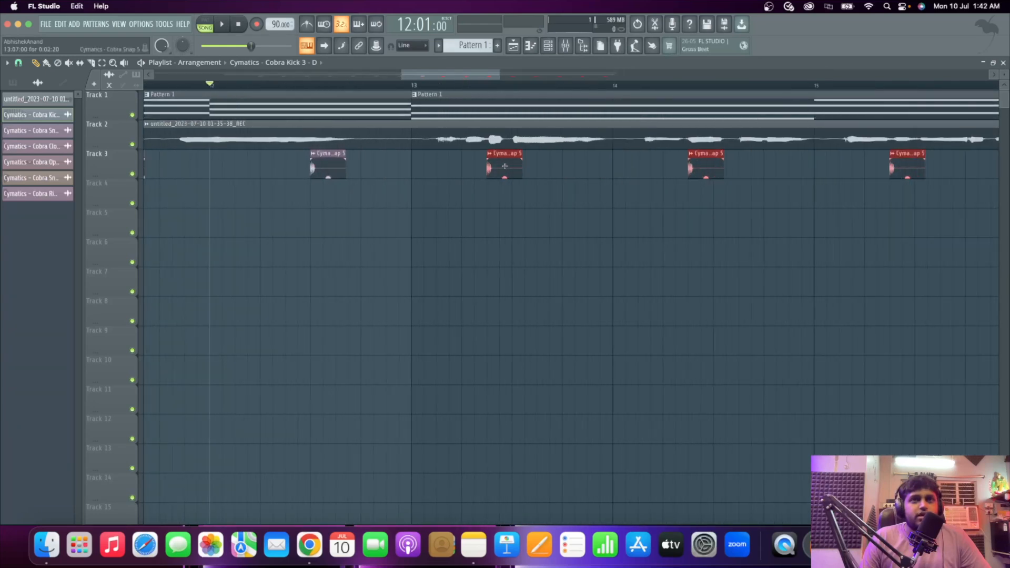
key(space)
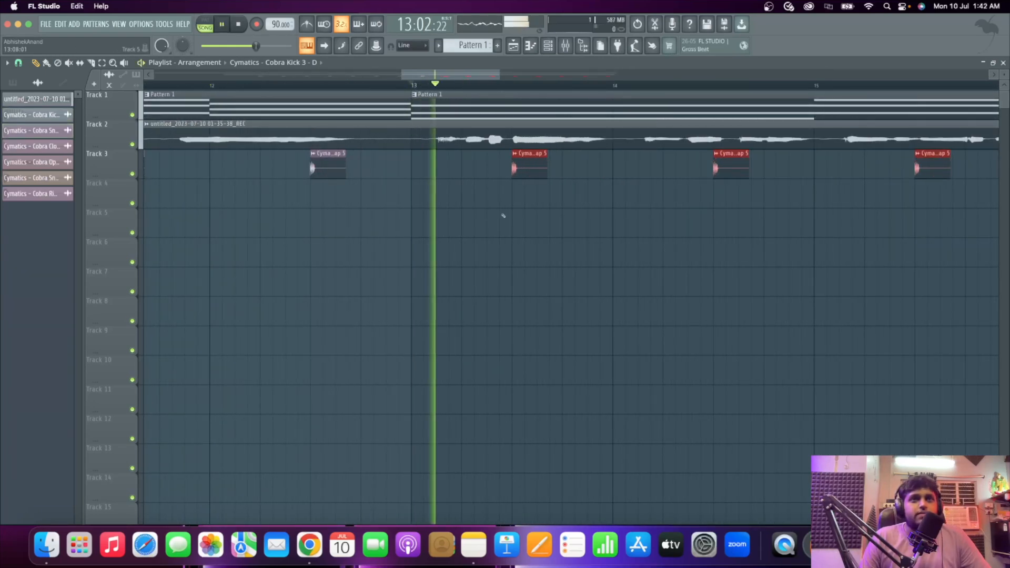
scroll(516, 225, down, 5)
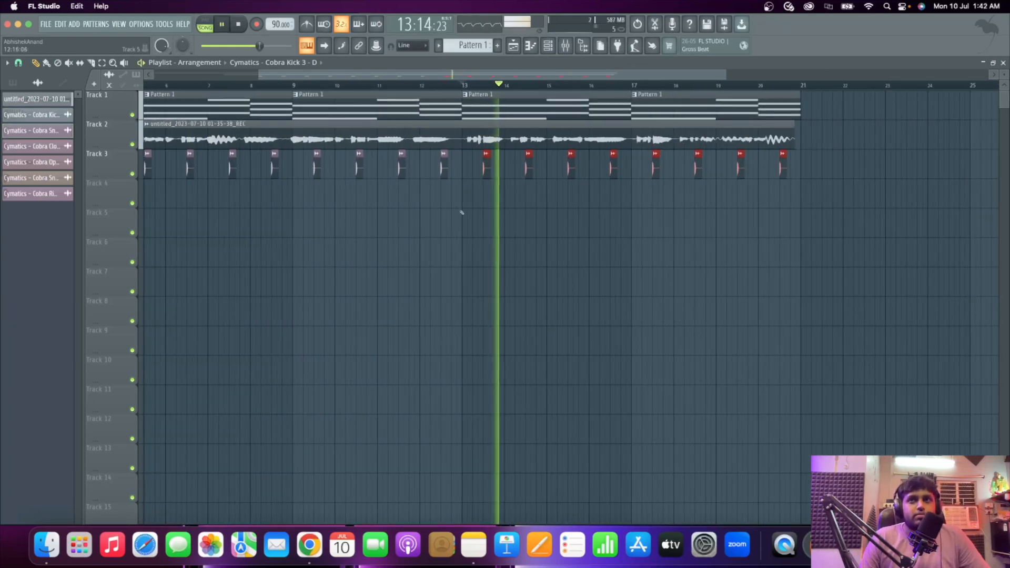
key(space)
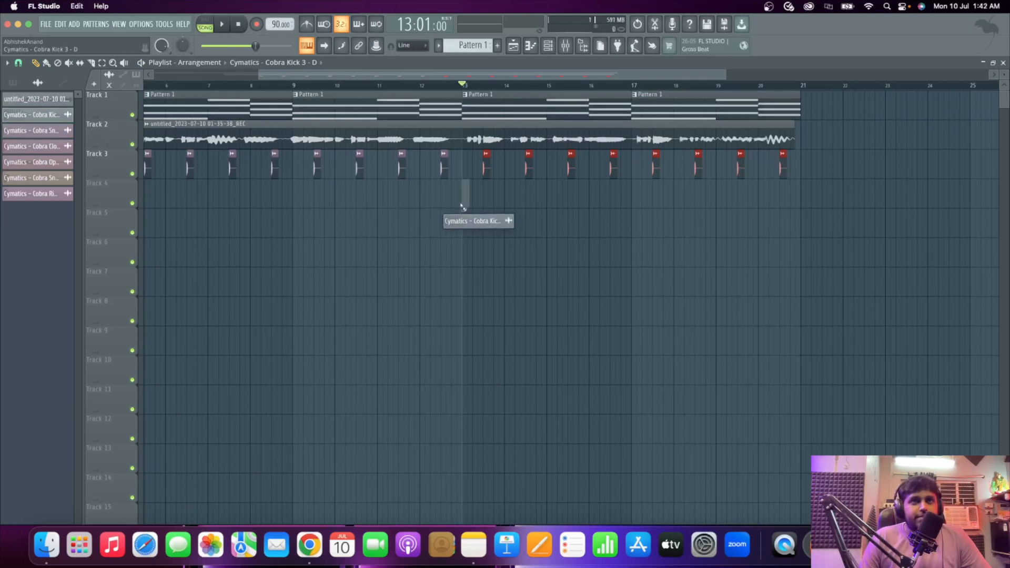
Place the Cymatics - Cobra Kick 3 - D sample on Track 4 at the start of bar 13 and again at 13:16.
drag(462, 206, 463, 208)
scroll(470, 215, up, 4)
scroll(503, 223, down, 1)
key(space)
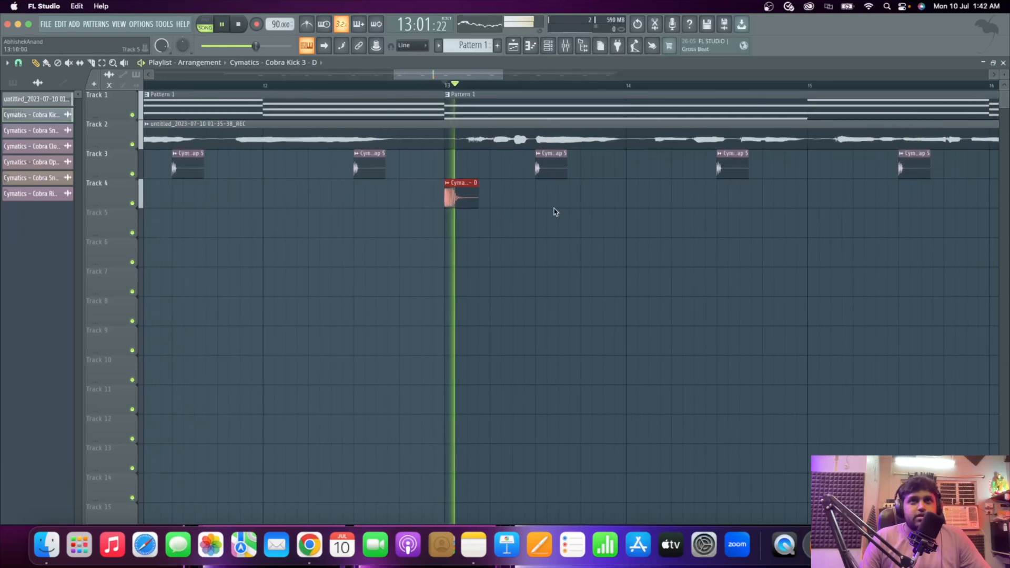
click(616, 195)
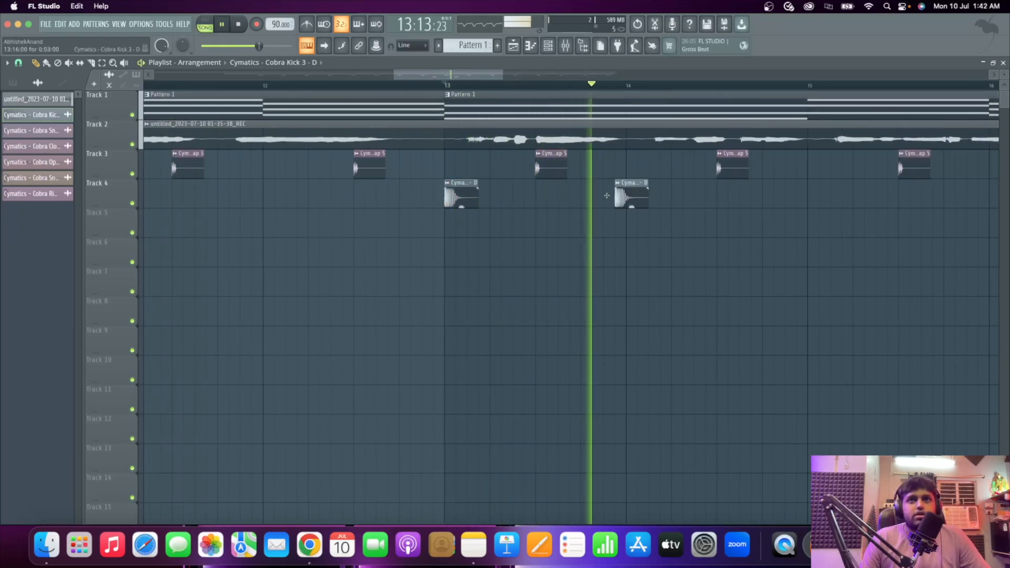
Move the second kick on Track 4 to step 7 of bar 13, keeping only two kicks in the bar, and audition it.
key(space)
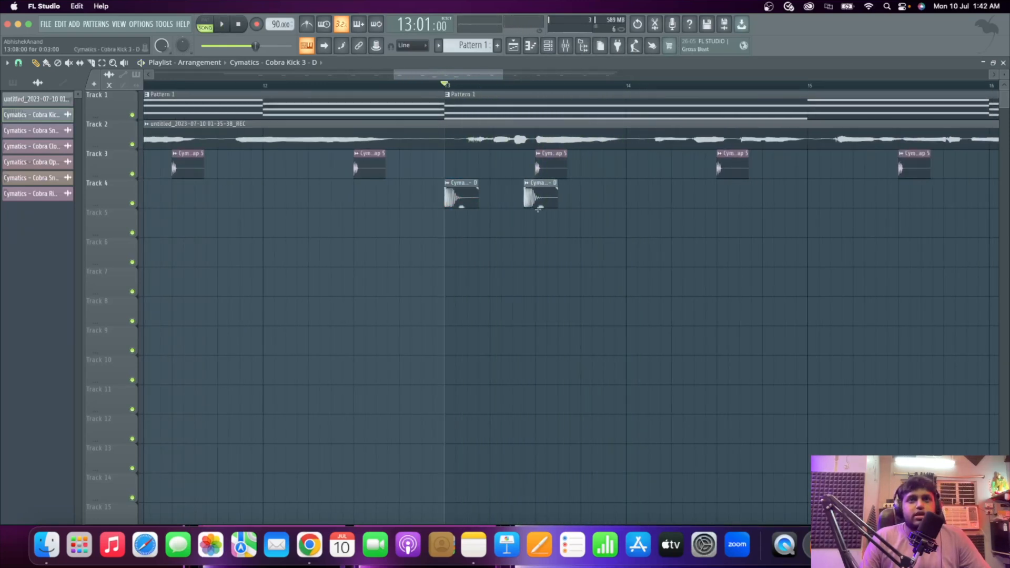
key(space)
drag(537, 200, 526, 199)
key(space)
click(602, 204)
right_click(605, 198)
key(space)
key(space)
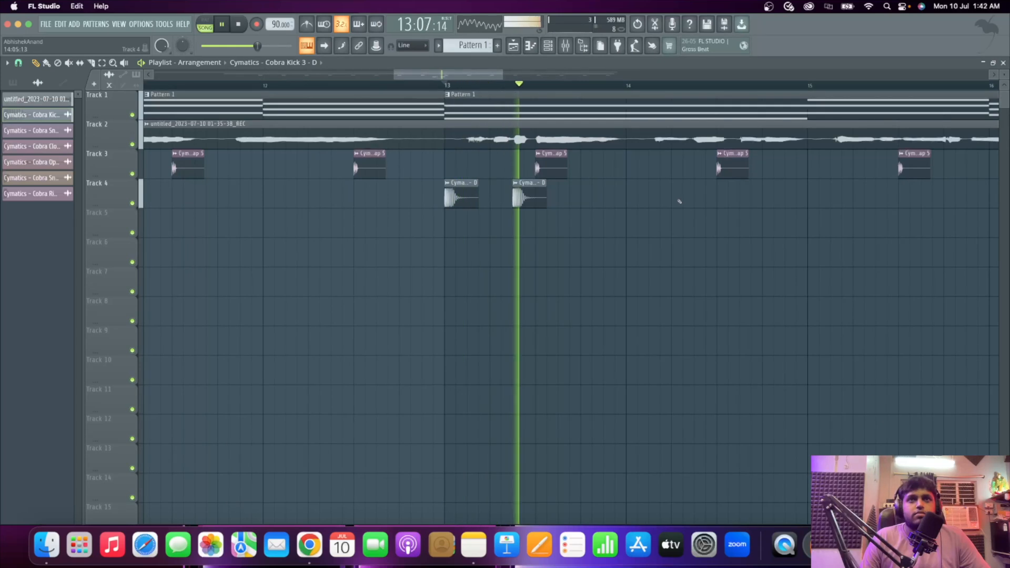
Add kicks on Track 4 at the start and step 7 of bar 14, and replay from bar 13.
click(695, 198)
click(629, 200)
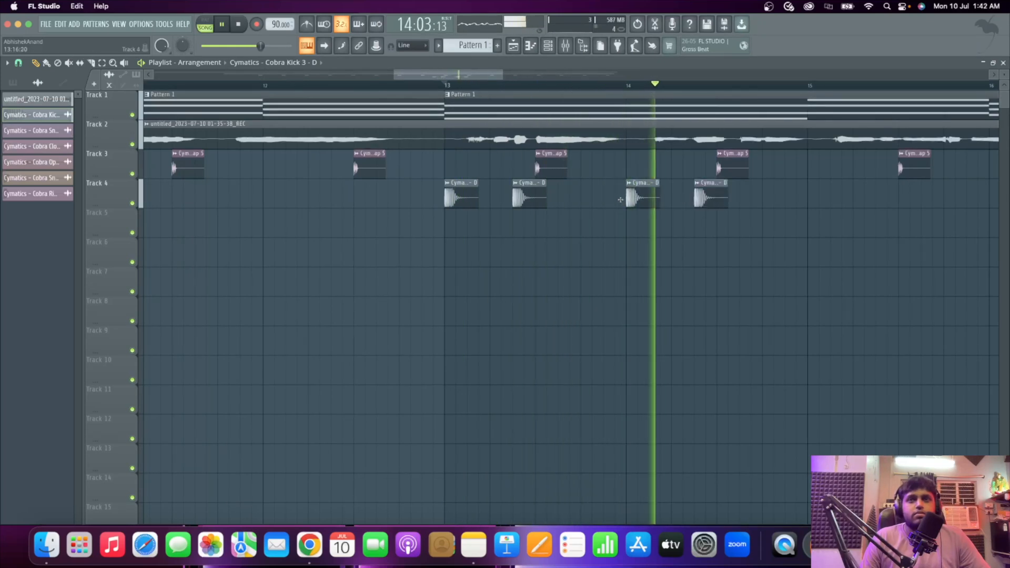
key(space)
key(space)
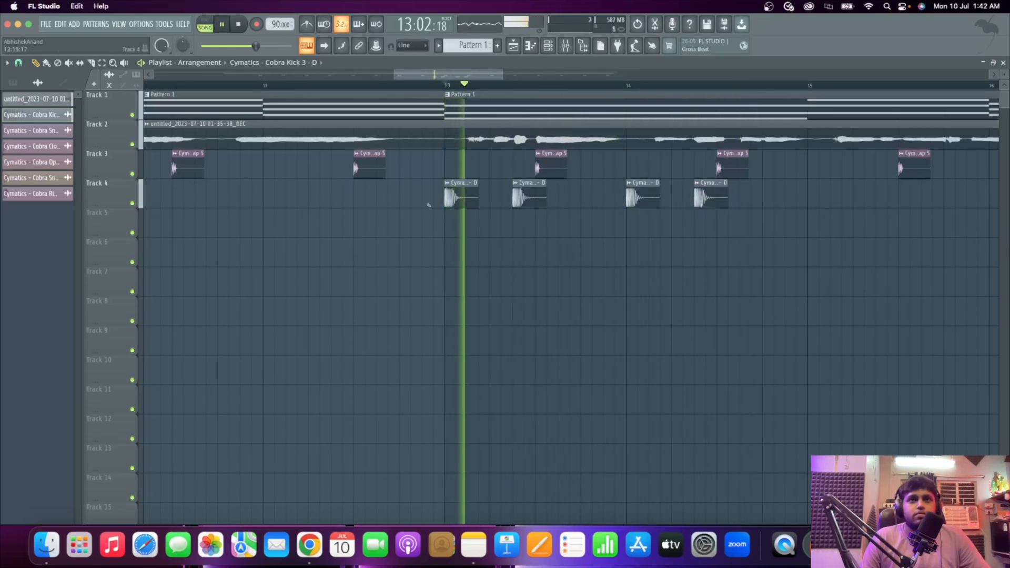
Duplicate the four kick clips of bars 13 and 14 into bars 15 and 16 on Track 4, and audition them.
scroll(427, 201, down, 5)
scroll(471, 214, up, 5)
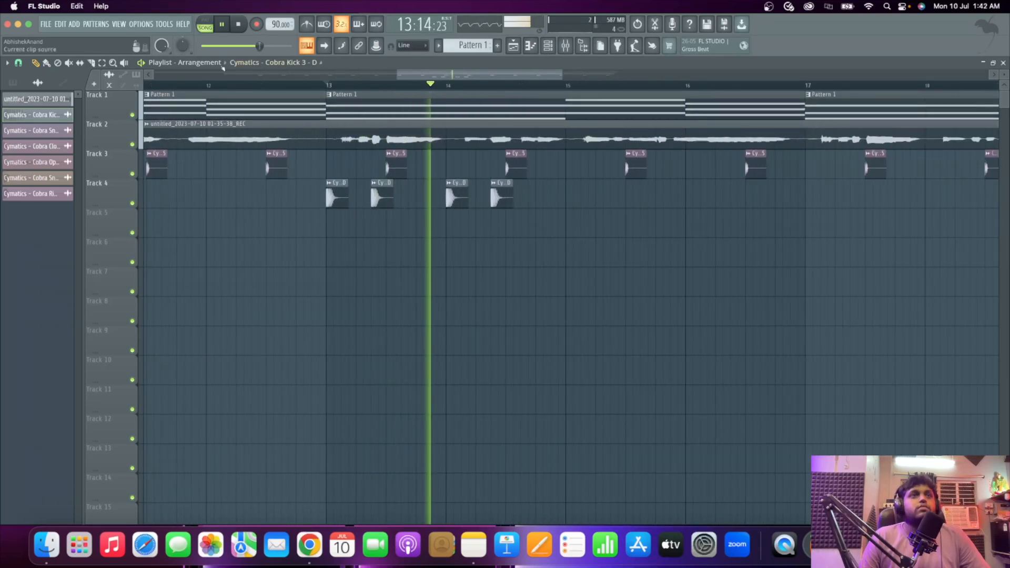
scroll(416, 216, down, 2)
drag(533, 236, 333, 208)
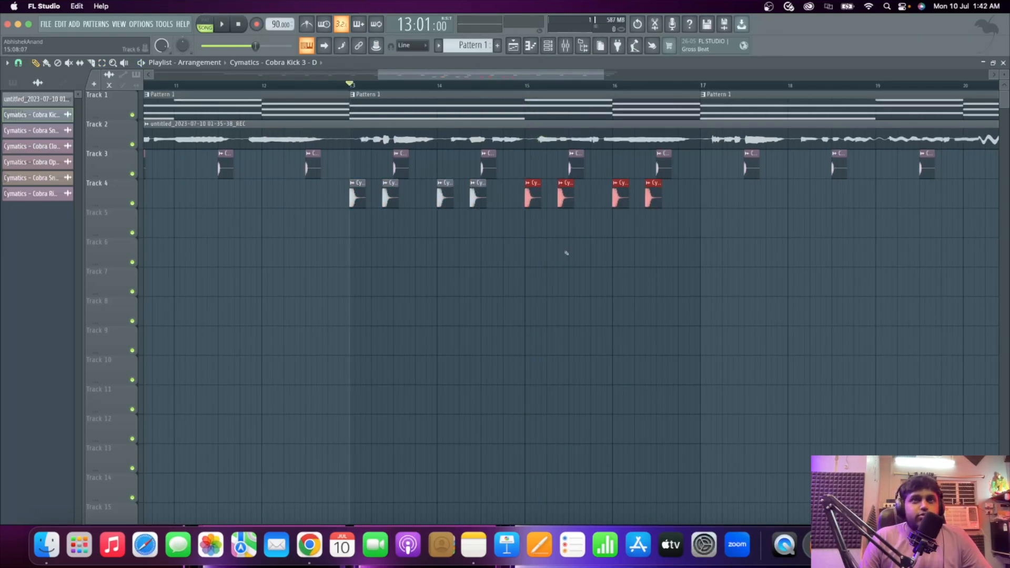
key(space)
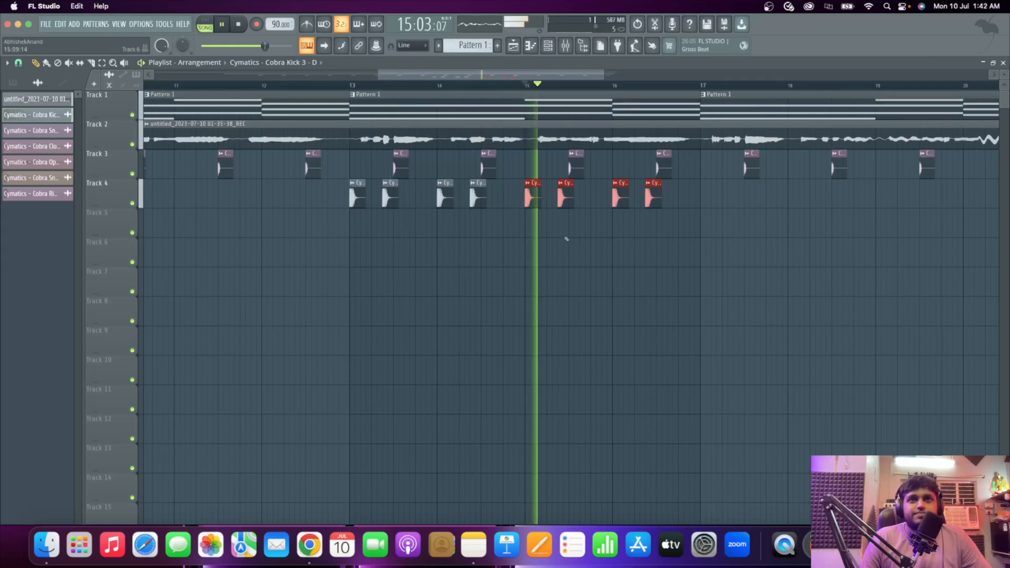
Duplicate the kick clips on Track 4 to fill bars 17 to 20, and play the arrangement through bar 20.
scroll(564, 238, down, 3)
scroll(640, 243, up, 3)
drag(498, 197, 841, 198)
scroll(872, 248, down, 3)
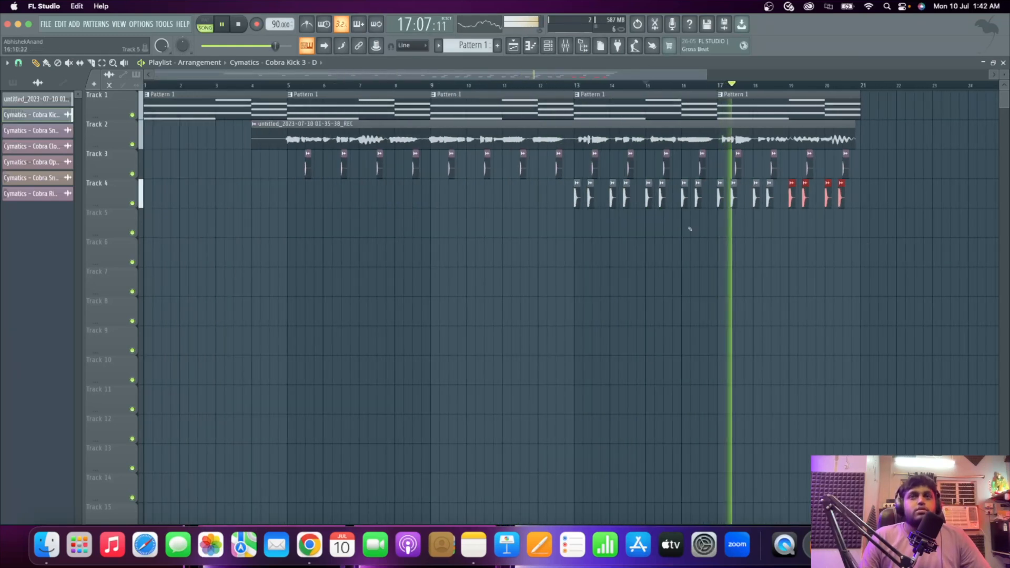
scroll(437, 219, down, 2)
scroll(695, 273, up, 3)
scroll(663, 261, down, 3)
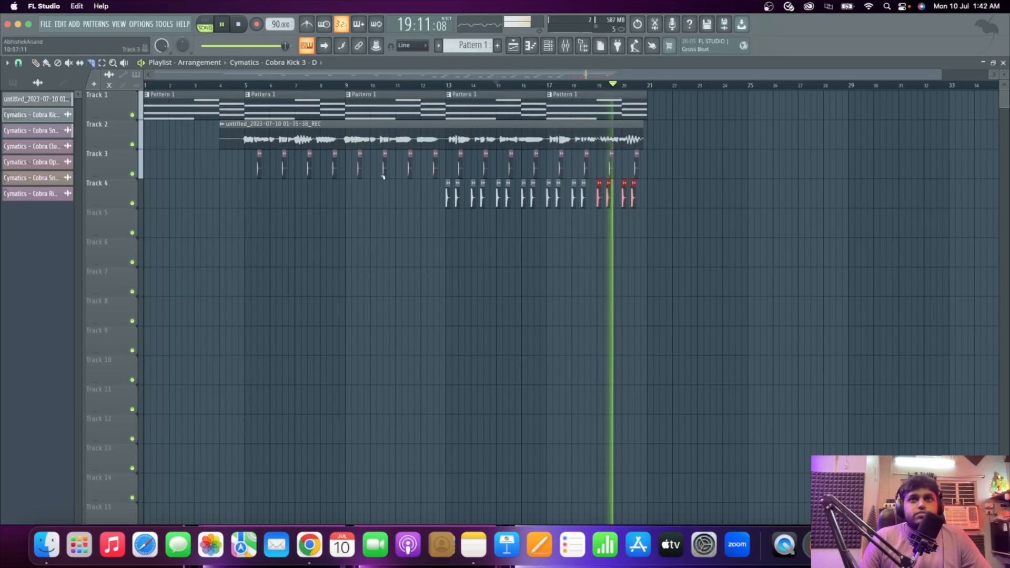
scroll(387, 179, up, 2)
scroll(451, 194, down, 2)
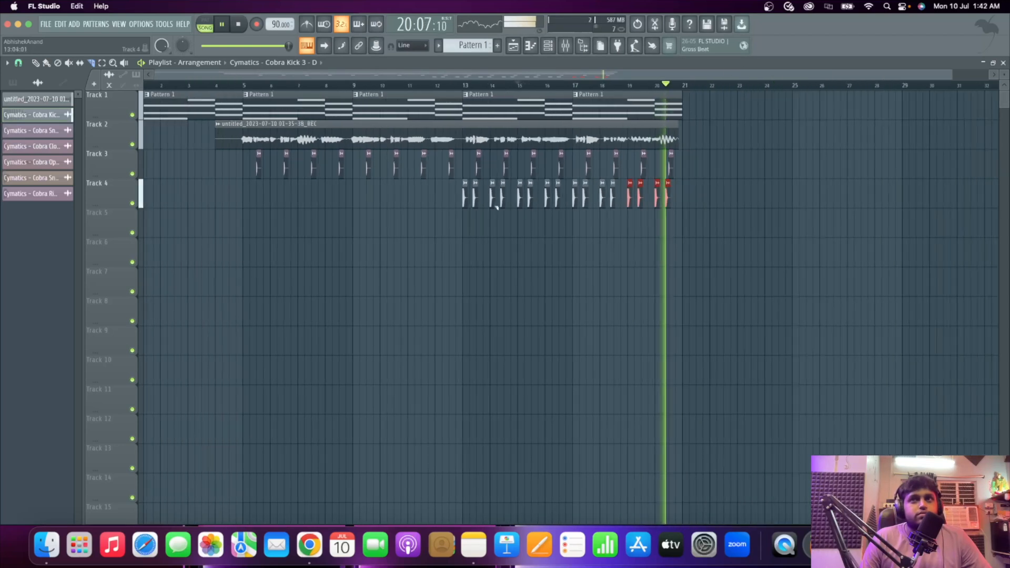
key(space)
Slice the Track 2 vocal recording at bars 5 and 13, and place a copy of the bars 5 to 12 section at bar 21.
scroll(235, 160, up, 4)
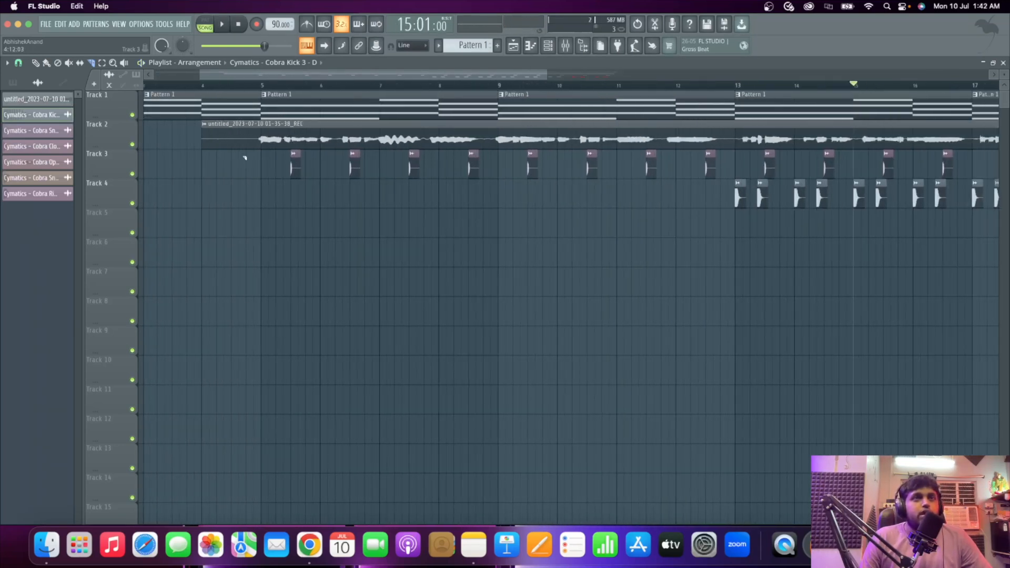
scroll(246, 158, down, 3)
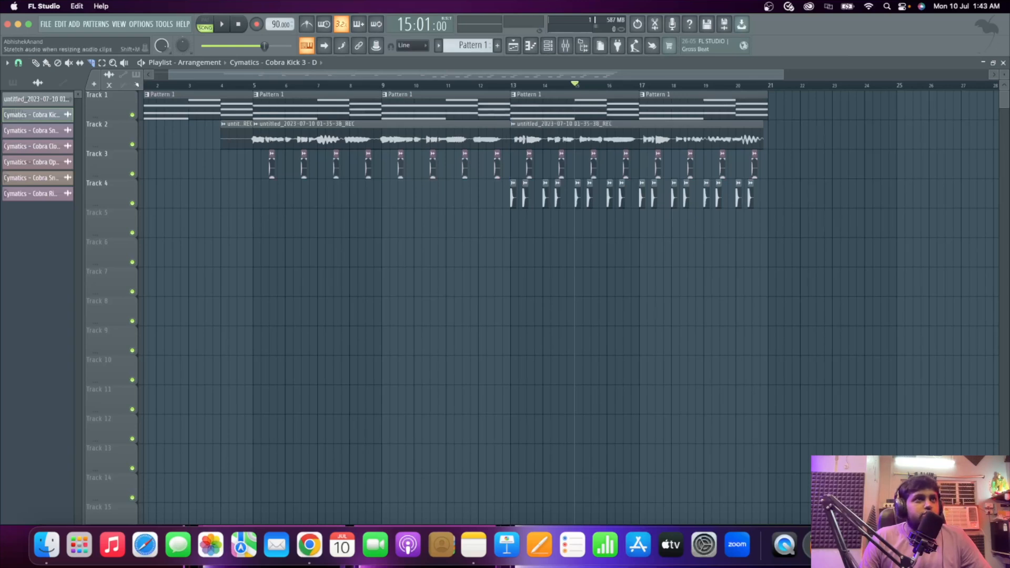
click(19, 65)
click(25, 164)
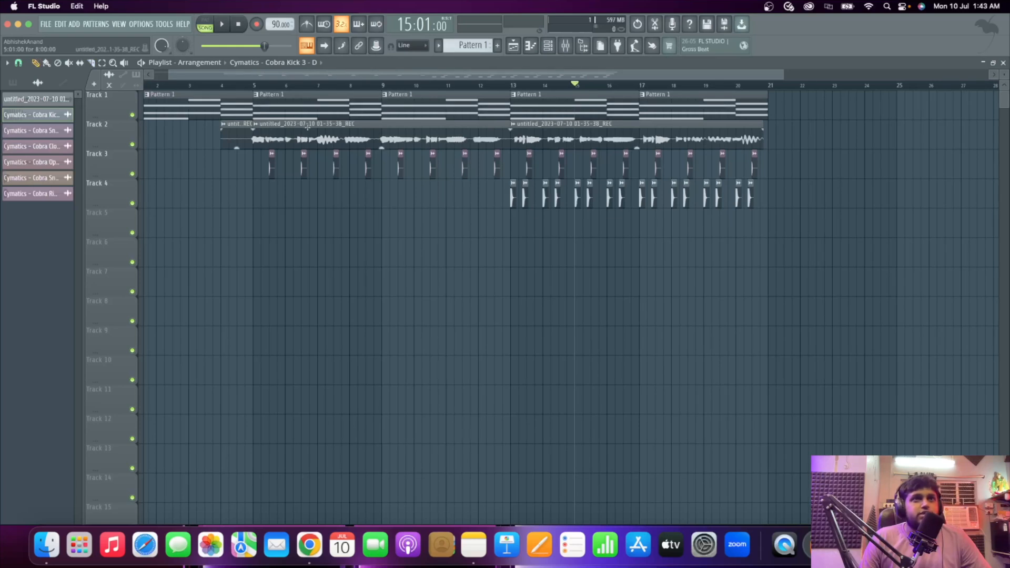
scroll(815, 140, up, 5)
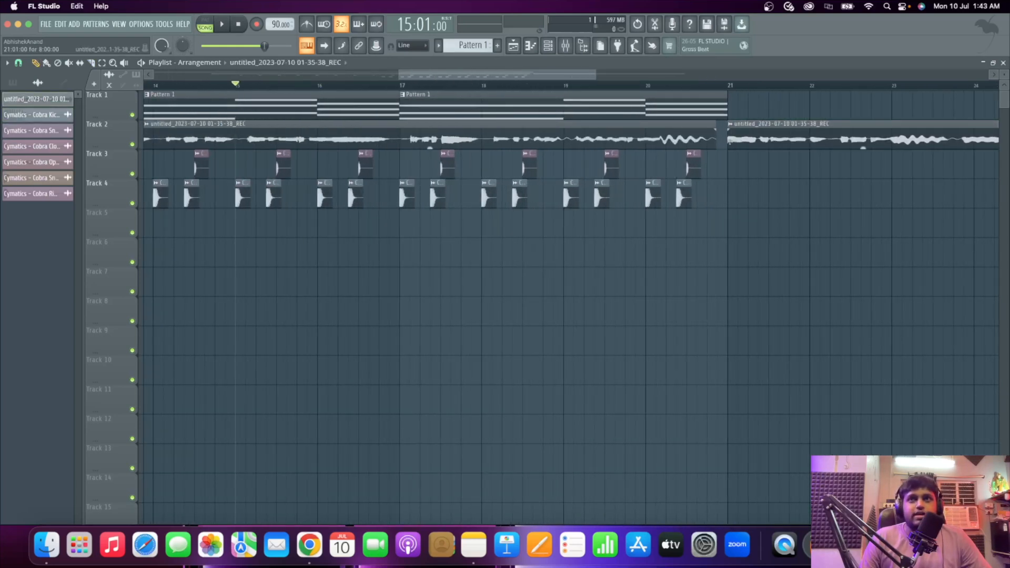
scroll(645, 85, down, 3)
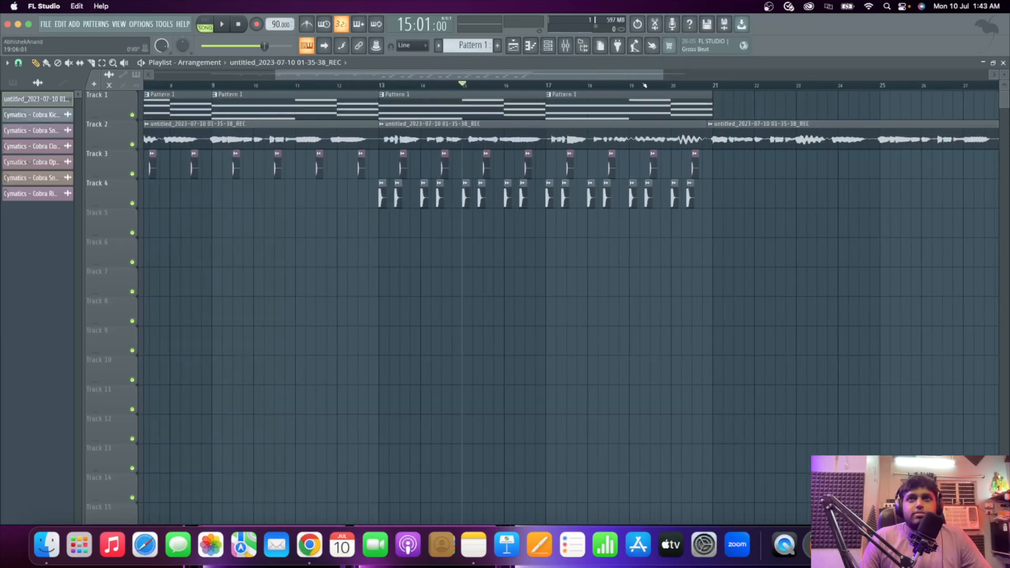
Delete the snap clip on Track 3 and both kick clips on Track 4 in bar 20, and audition the transition.
key(space)
scroll(692, 168, up, 3)
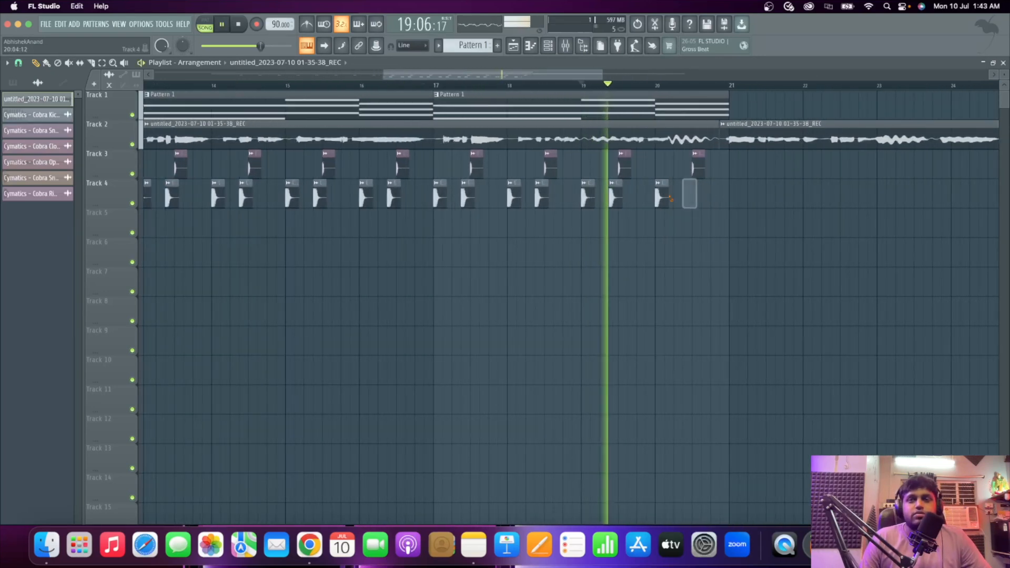
scroll(699, 175, down, 3)
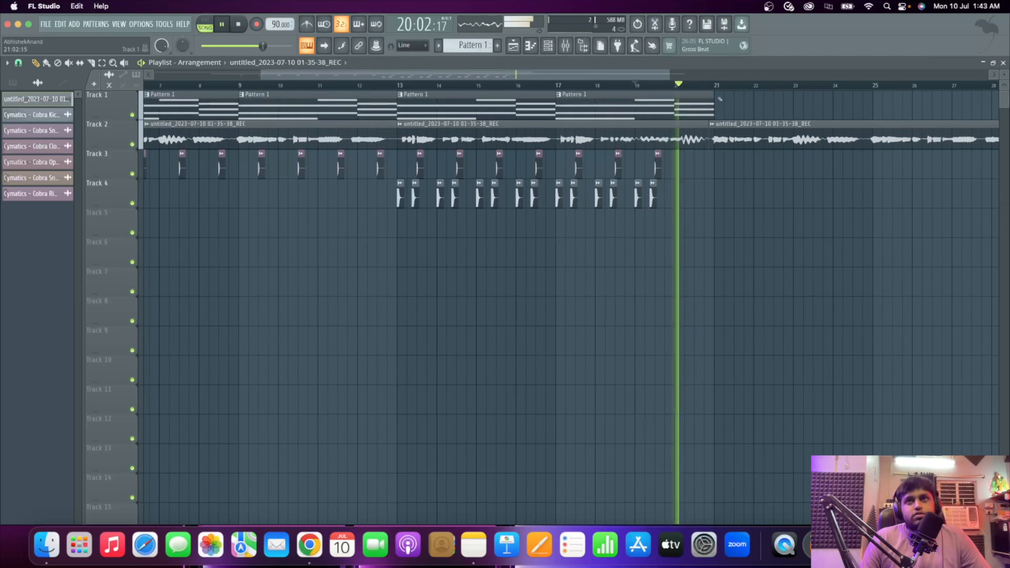
scroll(594, 166, down, 3)
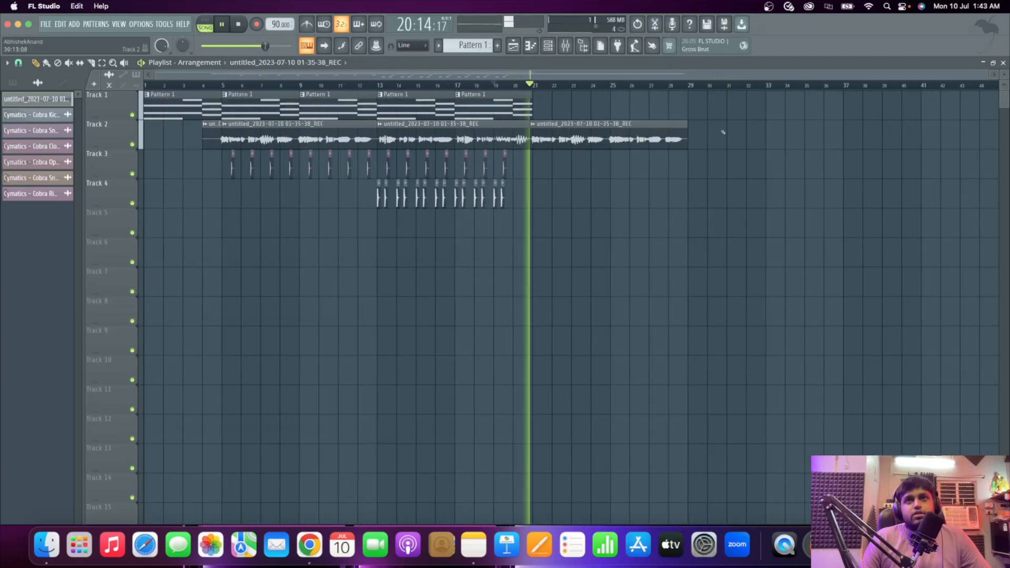
key(space)
Add Pattern 1 clips on Track 1 at bars 21 and 25 to cover the repeated vocal section.
click(253, 102)
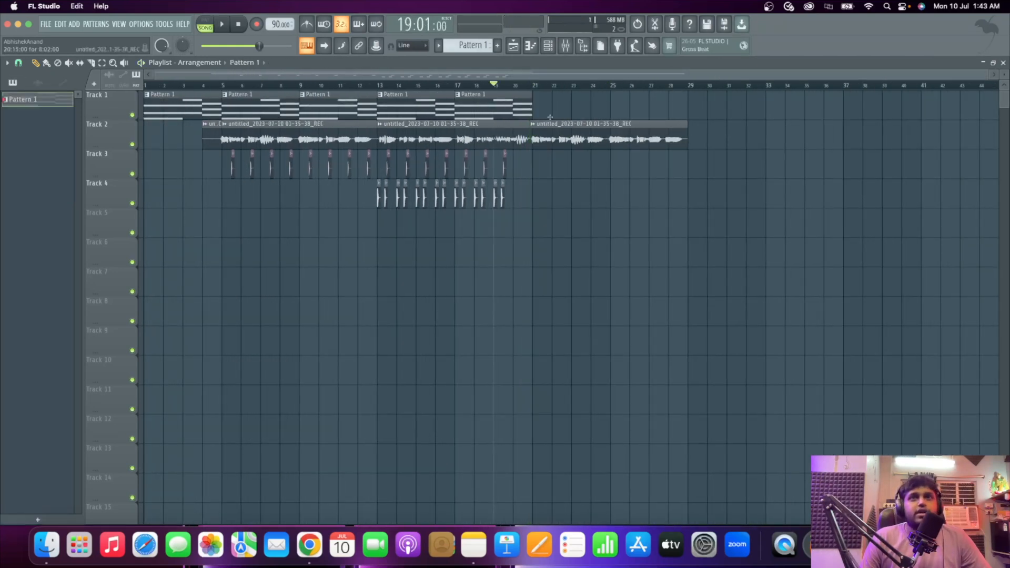
scroll(550, 117, up, 5)
click(776, 115)
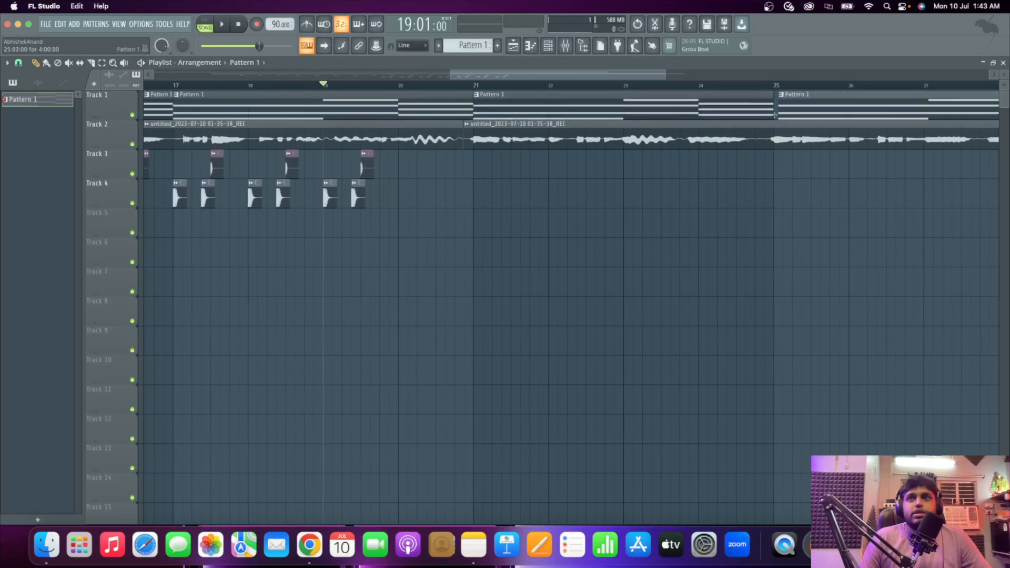
scroll(810, 164, down, 4)
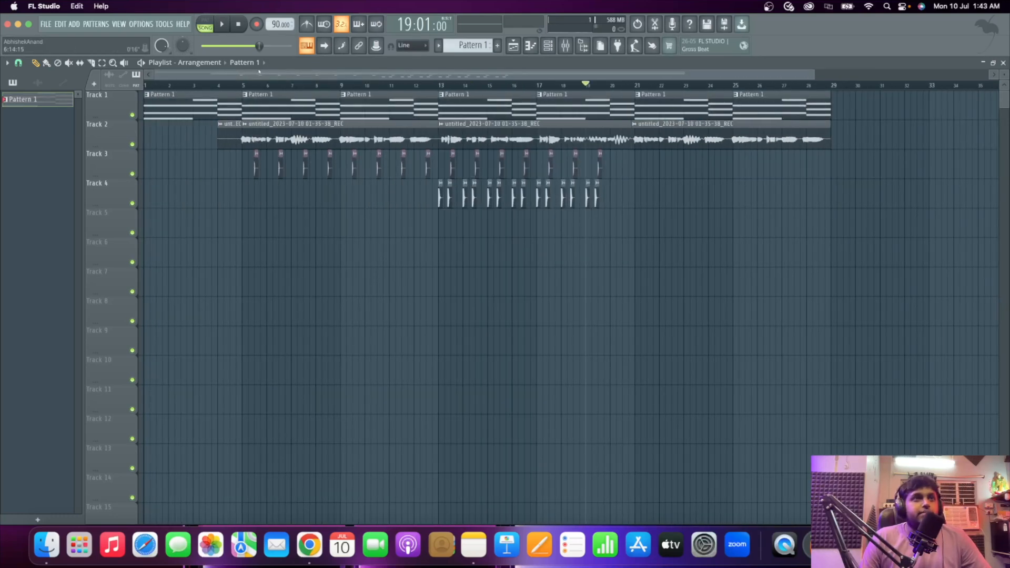
Duplicate the snap and kick clips of bars 13 to 19 on Tracks 3 and 4, starting the copies at bar 21.
scroll(590, 227, up, 4)
drag(719, 235, 261, 144)
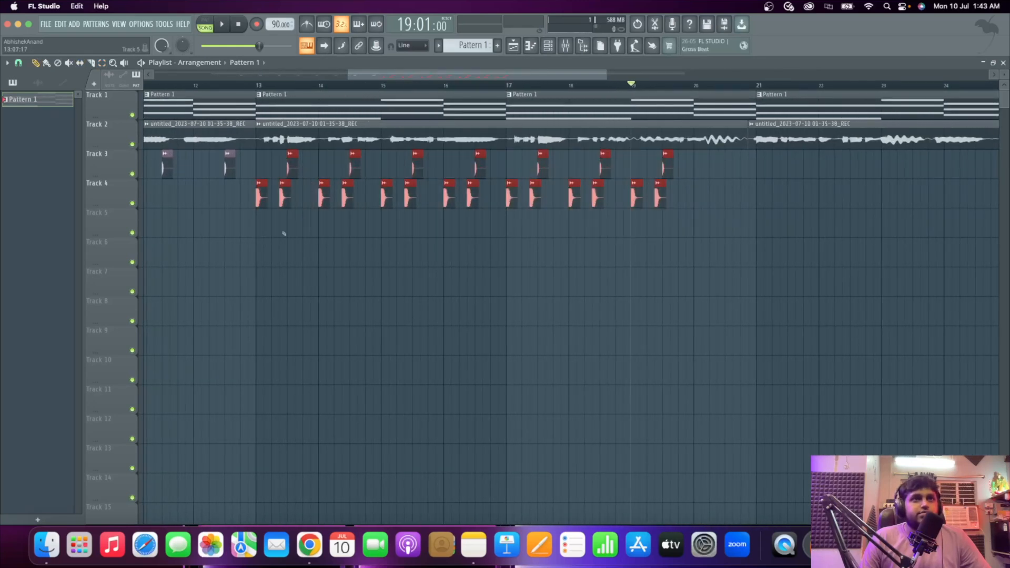
key(ctrl+b)
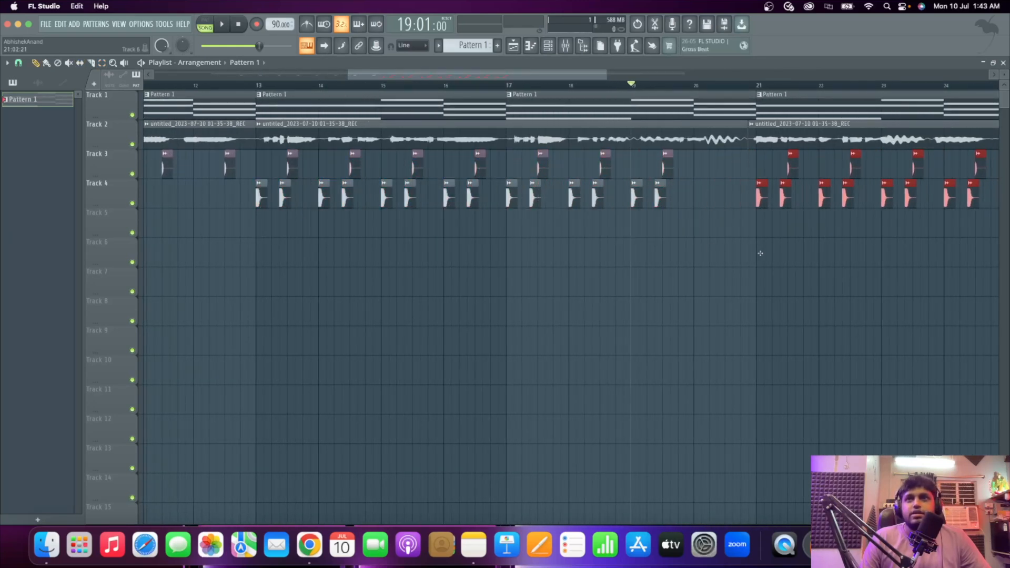
Try an extra Cobra Kick 3 clip at step 13 of bar 21 on Track 4 and audition it.
key(space)
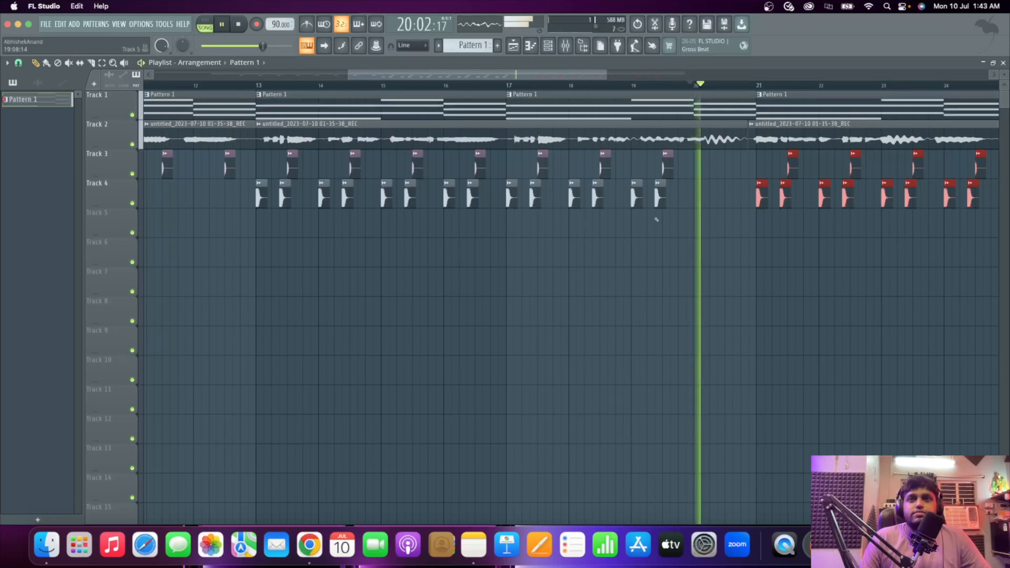
scroll(416, 238, up, 4)
click(470, 229)
right_click(470, 229)
click(448, 200)
click(535, 198)
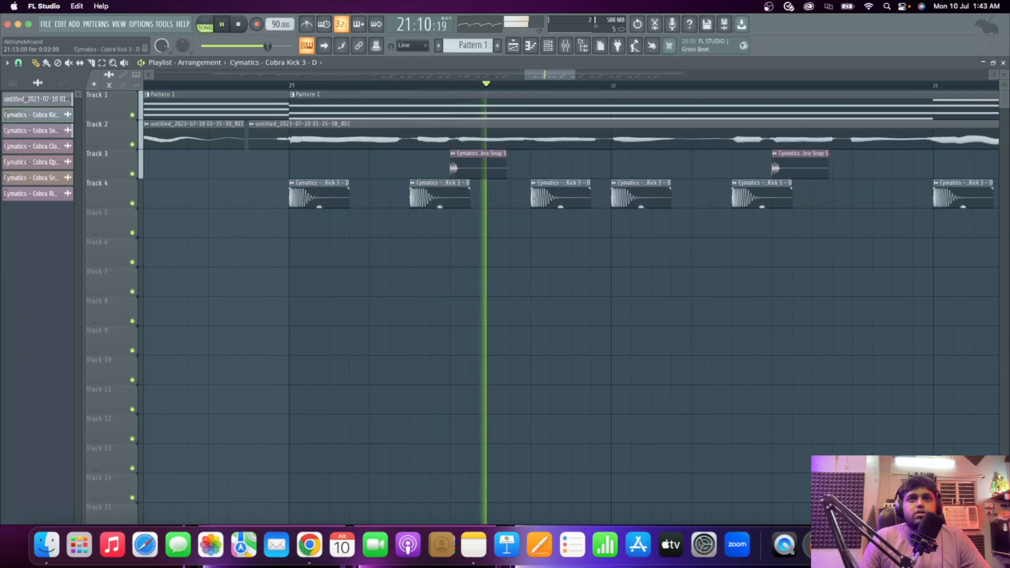
scroll(476, 214, down, 4)
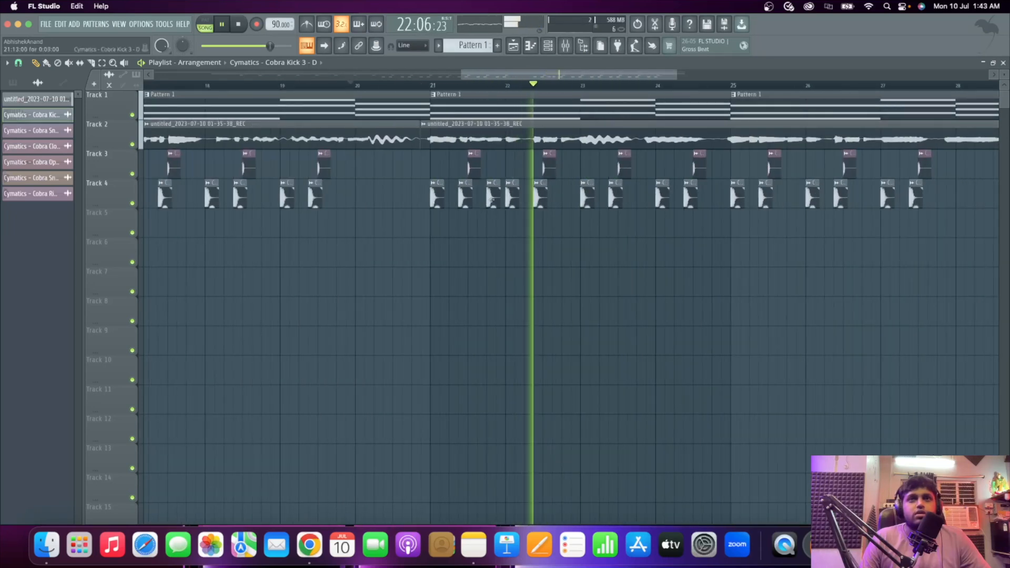
key(space)
Place a Cymatics Cobra Closed Hihat 1 clip on Track 5 at the start of bar 21 and shorten it to one step.
scroll(559, 196, down, 2)
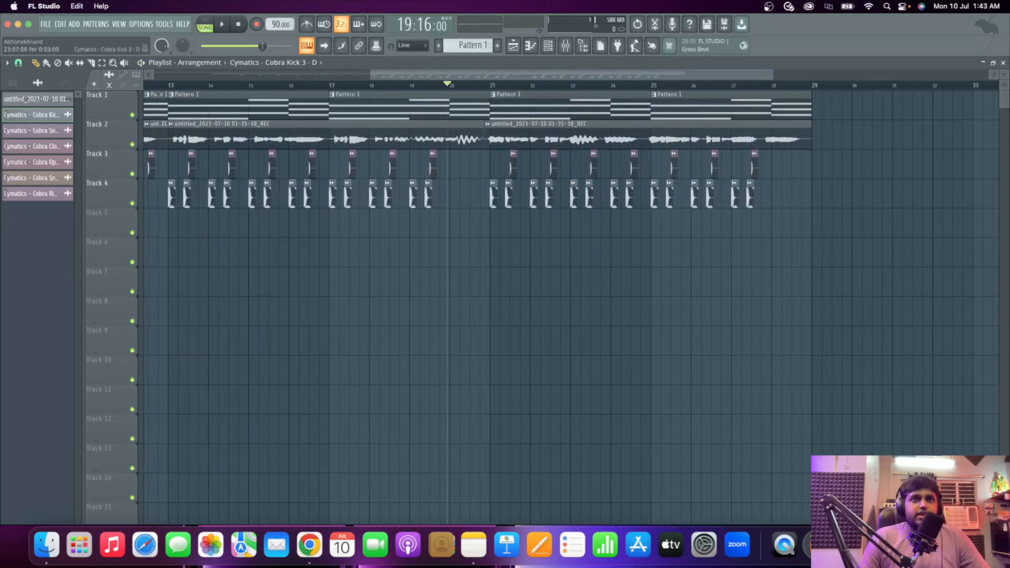
scroll(590, 205, down, 3)
scroll(572, 223, up, 3)
scroll(636, 248, down, 2)
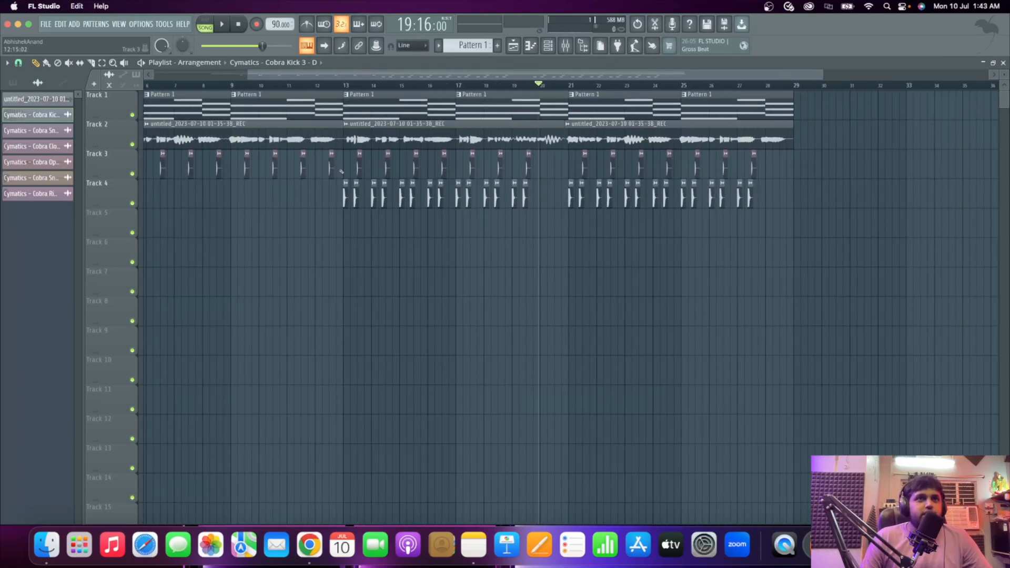
scroll(471, 242, down, 2)
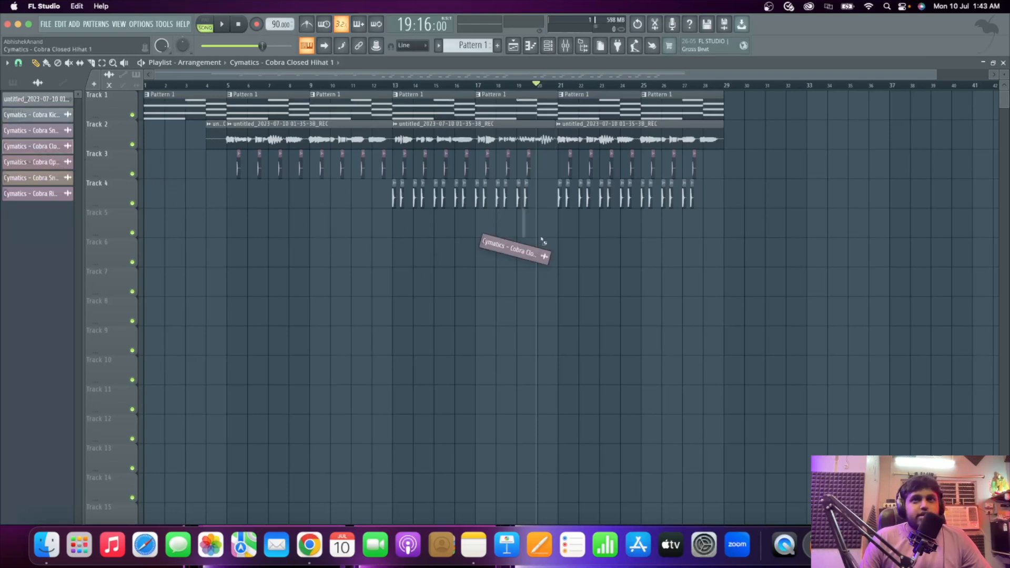
scroll(562, 241, up, 5)
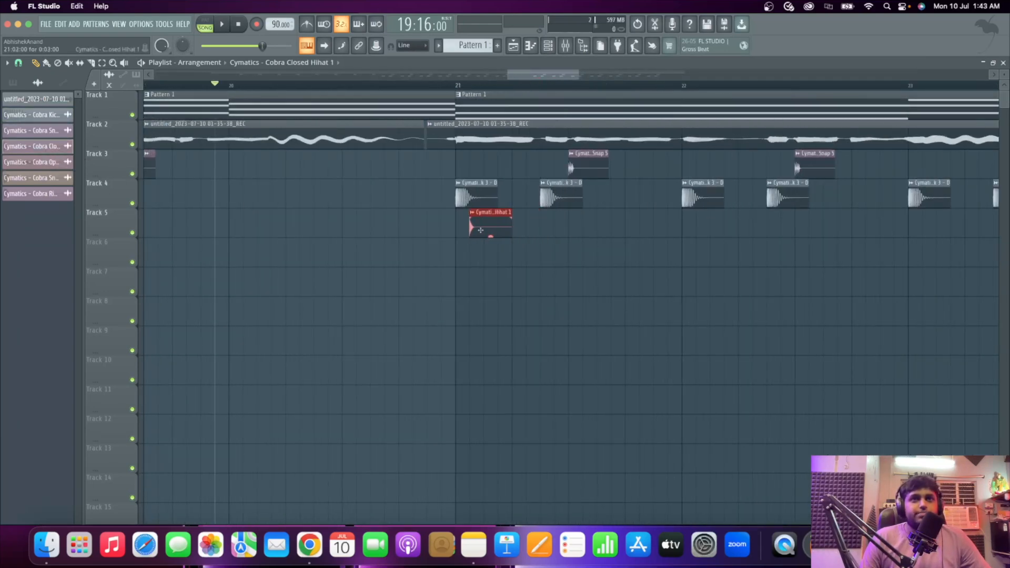
scroll(432, 279, down, 5)
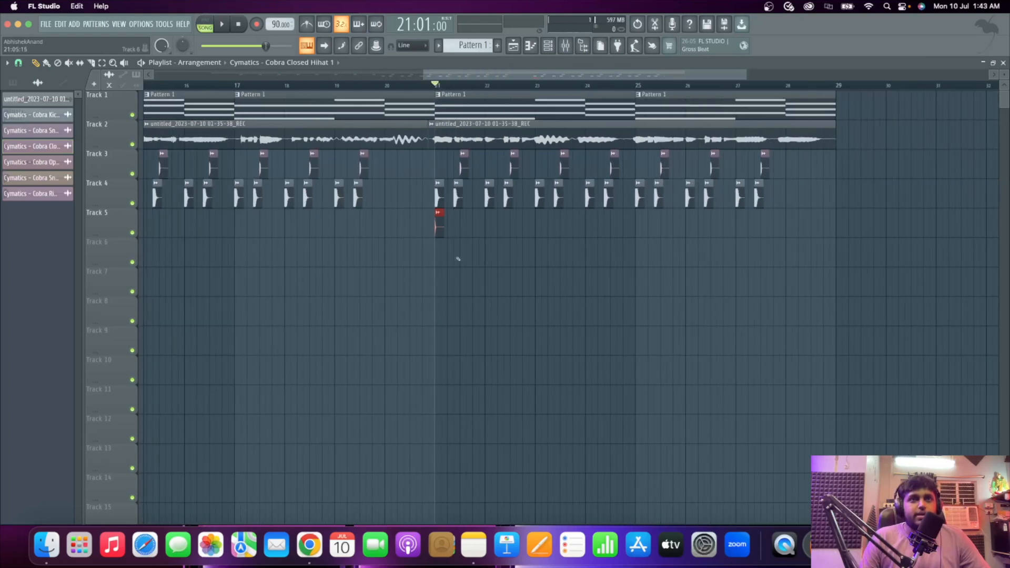
scroll(521, 263, up, 3)
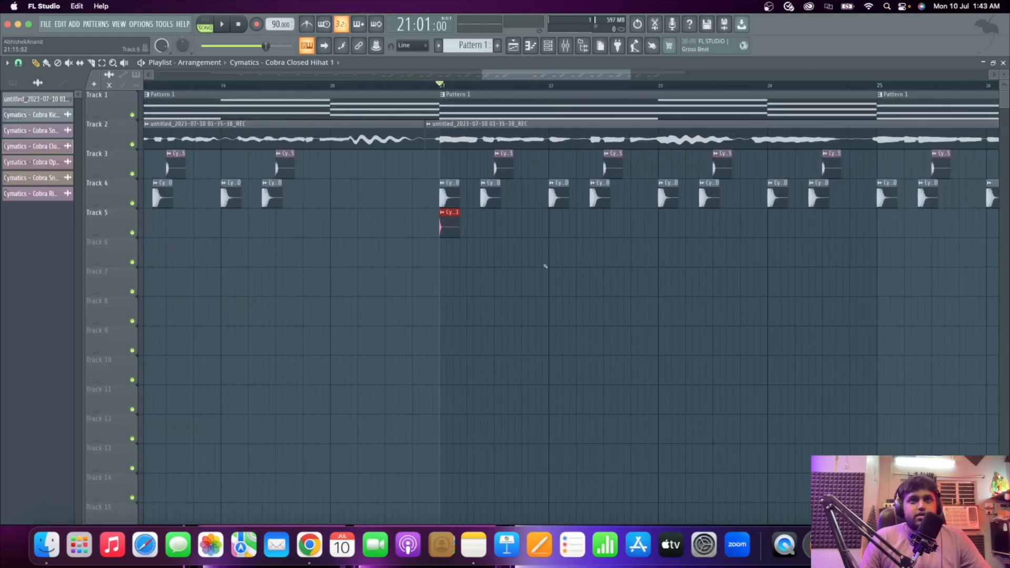
scroll(477, 248, up, 3)
key(space)
key(space)
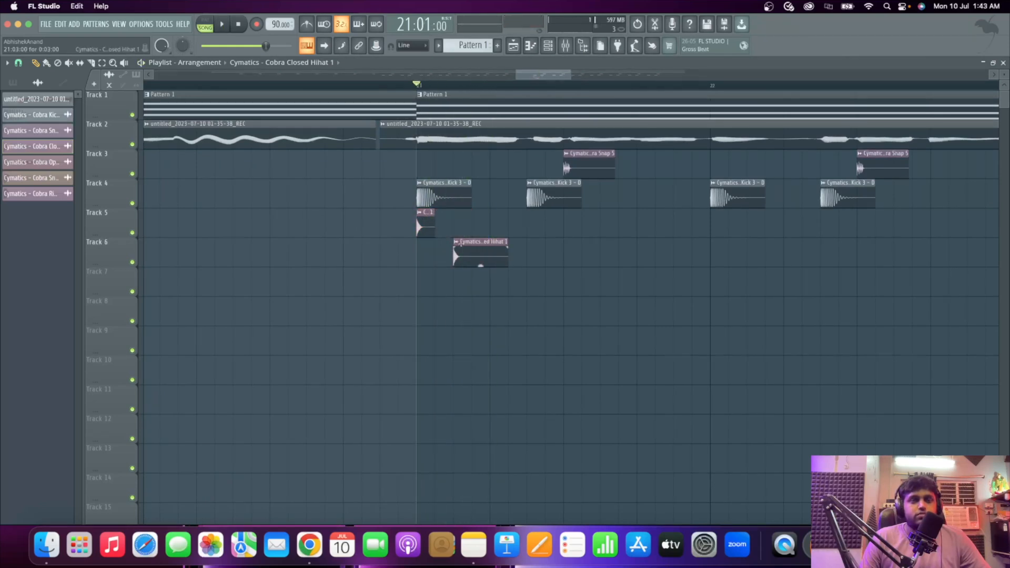
Try hi-hat clips at two-step intervals through the first half of bar 21 on Track 5.
key(space)
click(497, 233)
click(534, 233)
click(571, 233)
key(space)
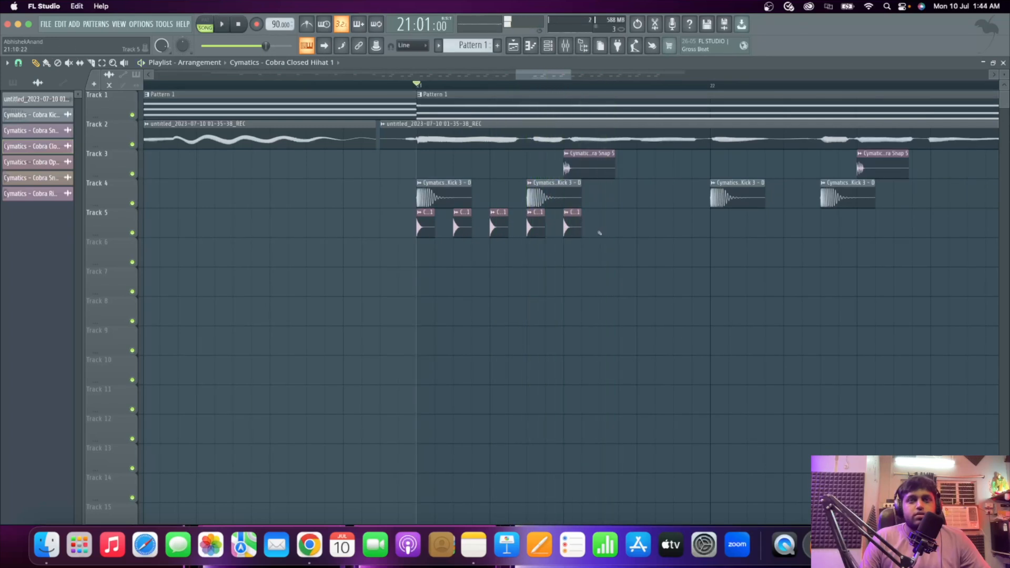
Audition other hi-hat spacings in bar 21, keeping only the Track 5 clips at steps 1 and 3.
click(474, 232)
key(space)
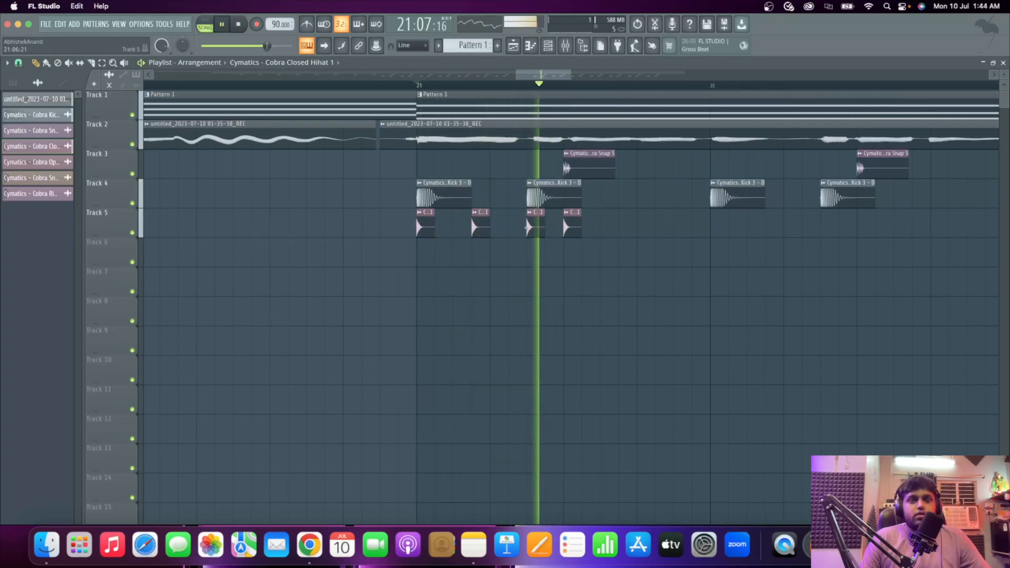
key(space)
key(space)
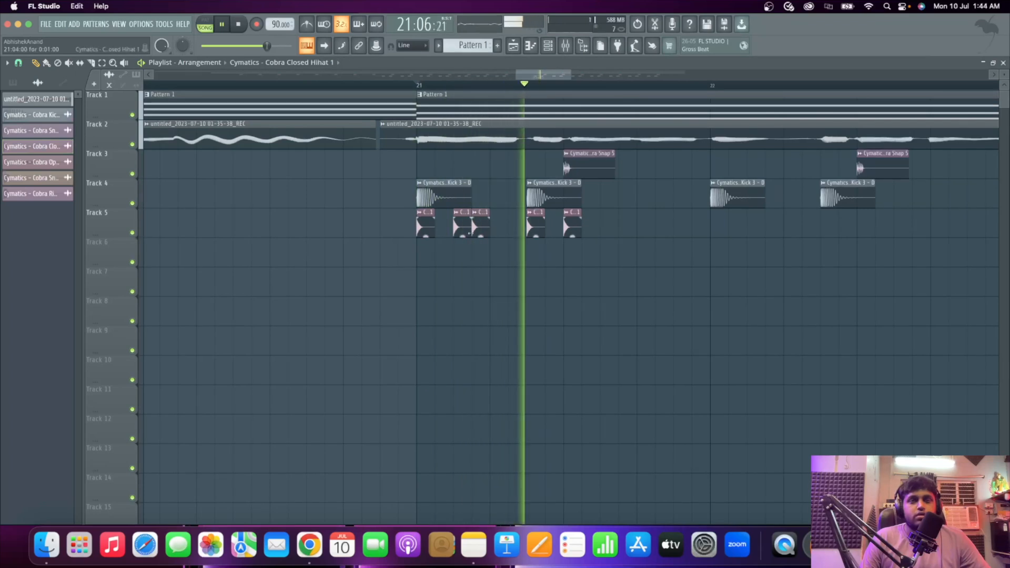
key(space)
right_click(571, 233)
right_click(535, 233)
right_click(478, 234)
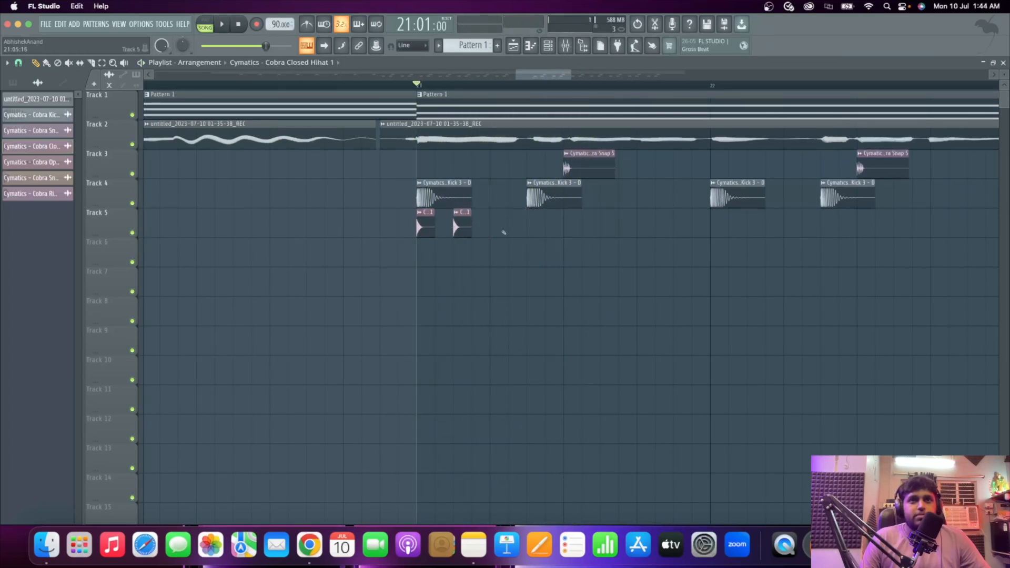
Add hi-hat clips on Track 5 at steps 5, 7 and 9 of bar 21 while auditioning the rhythm.
click(504, 232)
key(space)
key(space)
key(space)
click(531, 229)
click(570, 226)
click(585, 225)
key(space)
right_click(585, 225)
key(space)
Complete bar 21 on Track 5 with hi-hat clips at steps 11, 13 and 15, and delete the stray clip at step 16.
click(606, 226)
click(643, 228)
click(697, 228)
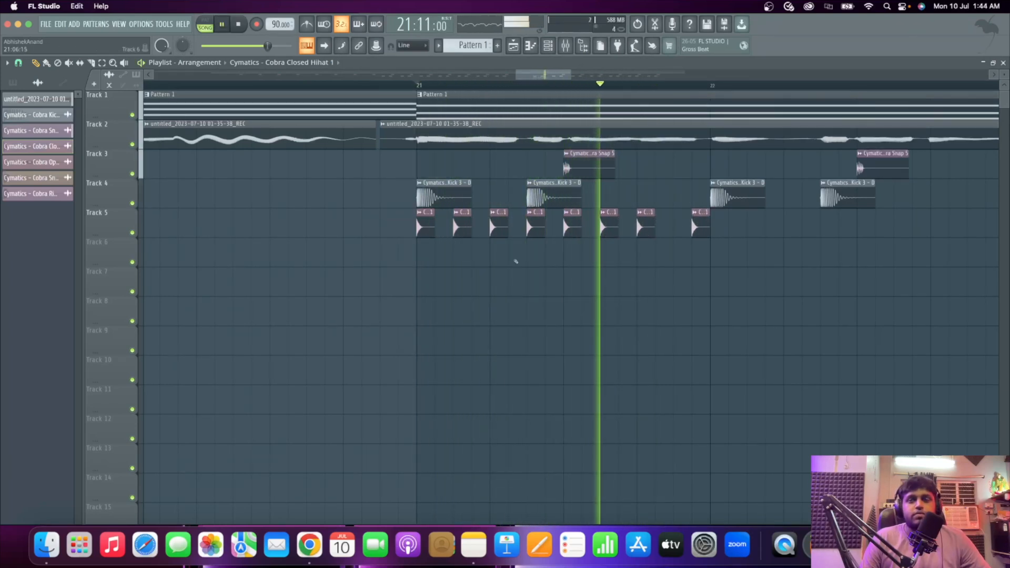
click(678, 227)
key(space)
right_click(704, 228)
click(702, 230)
right_click(701, 226)
Duplicate the eight hi-hat clips of bar 21 on Track 5 into bars 22, 23, 24 and 25.
scroll(446, 256, down, 4)
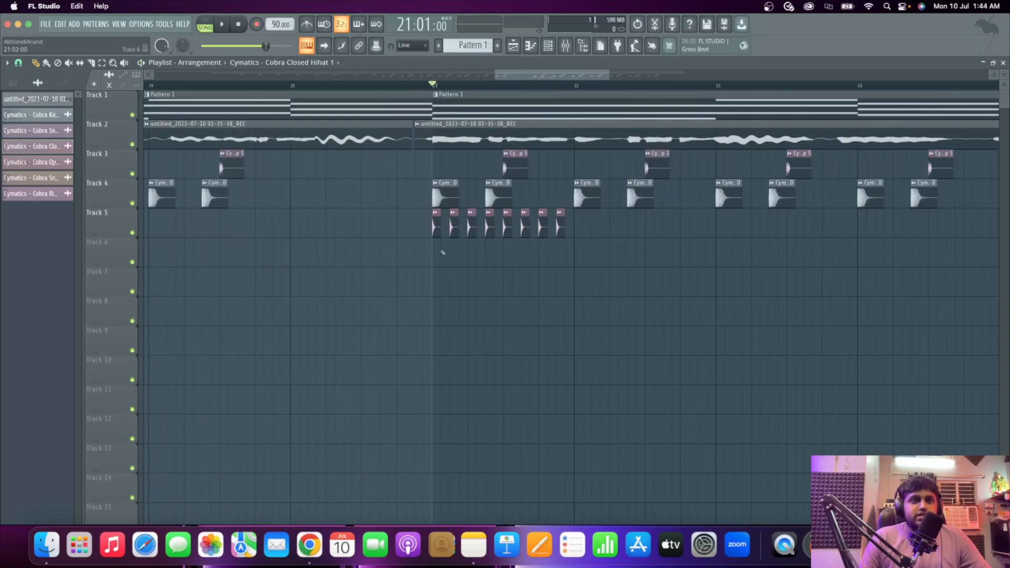
drag(615, 208, 367, 267)
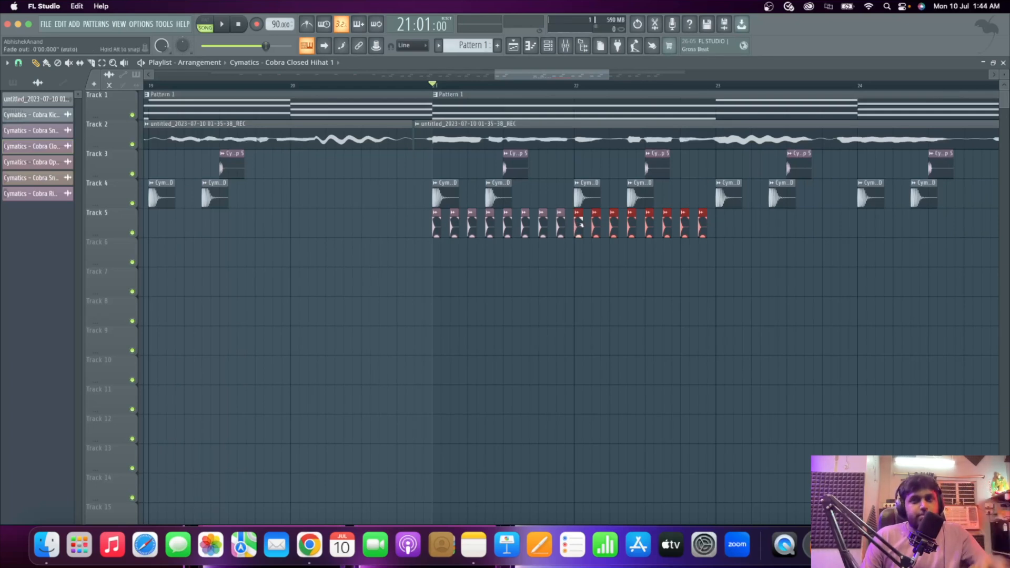
drag(577, 226, 719, 227)
scroll(718, 227, down, 4)
scroll(634, 232, up, 3)
scroll(625, 233, up, 2)
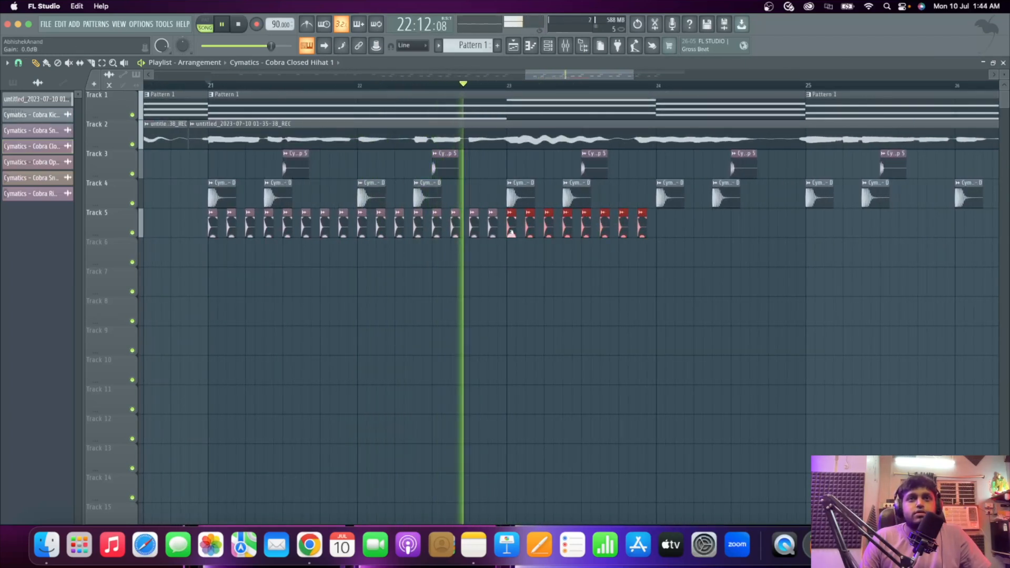
drag(509, 226, 657, 226)
scroll(476, 230, down, 3)
scroll(603, 232, up, 3)
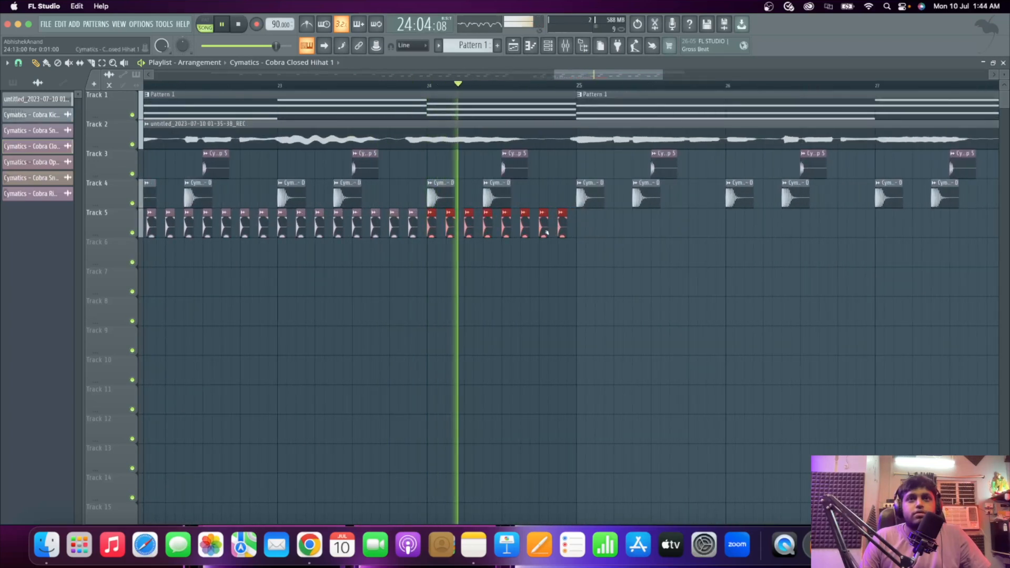
drag(430, 227, 579, 226)
Add hi-hat clips at steps 14 and 16 of bar 24 on Track 5 for a faster roll into bar 25.
click(428, 85)
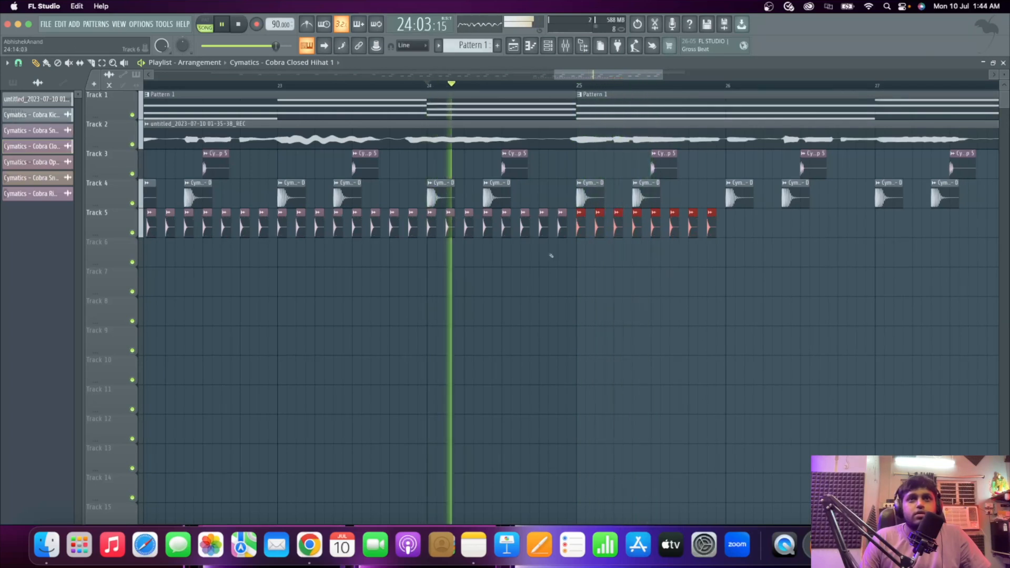
scroll(550, 255, up, 3)
click(550, 255)
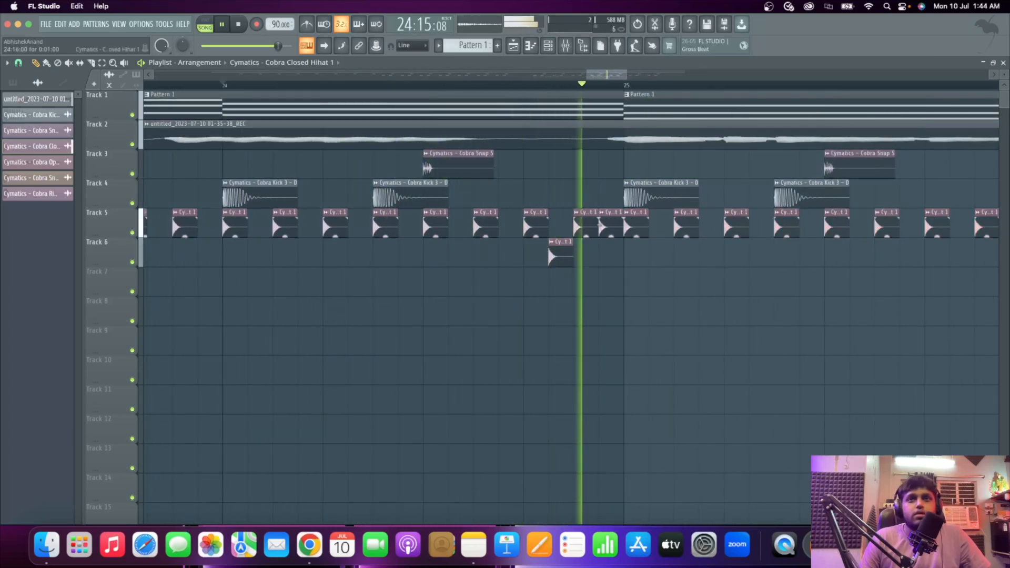
drag(559, 258, 559, 230)
scroll(472, 226, down, 3)
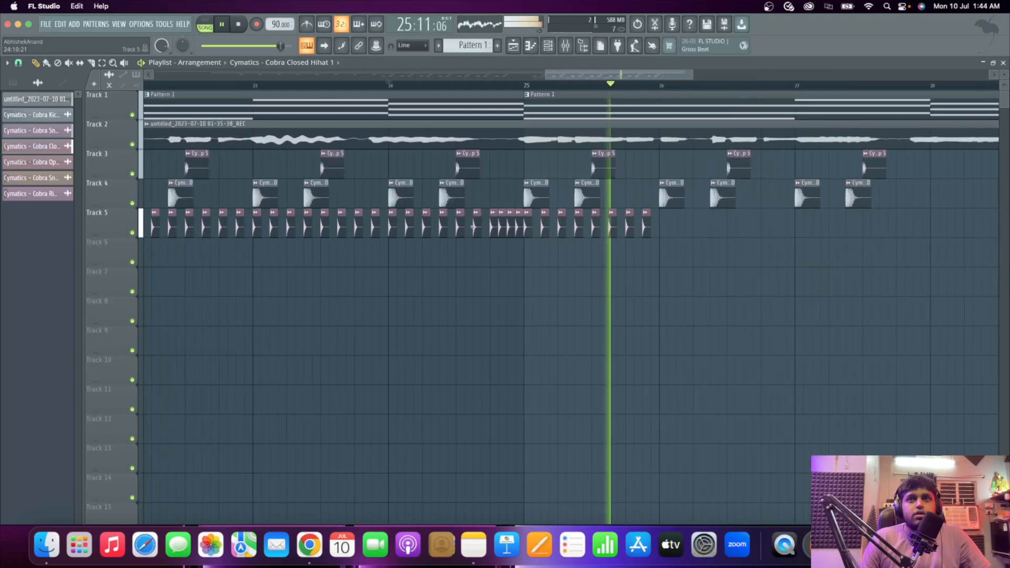
Duplicate the hi-hat clips of bar 25 on Track 5 into bars 26 and 27, and audition the beat from bar 24.
scroll(520, 235, up, 3)
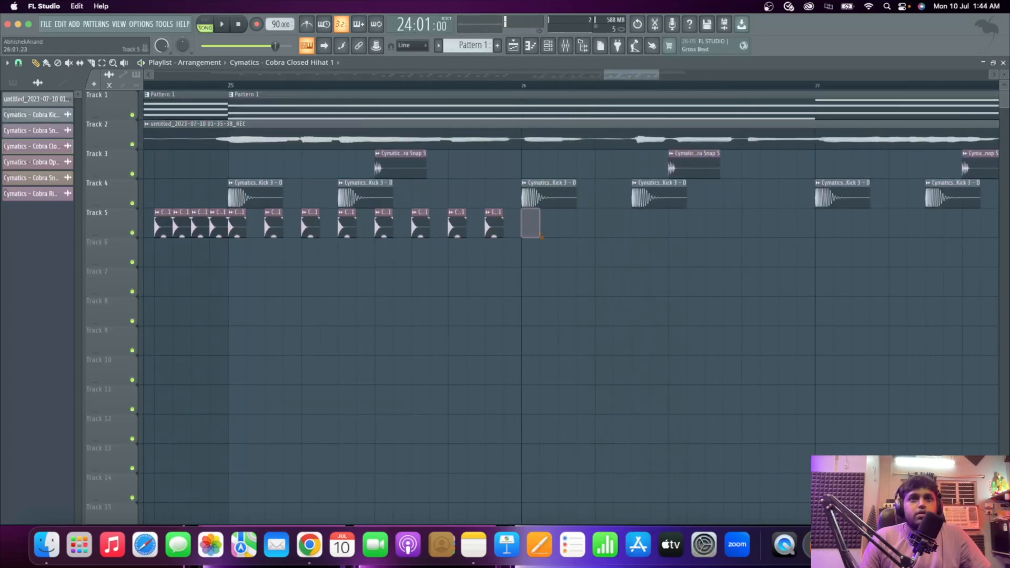
scroll(583, 222, down, 2)
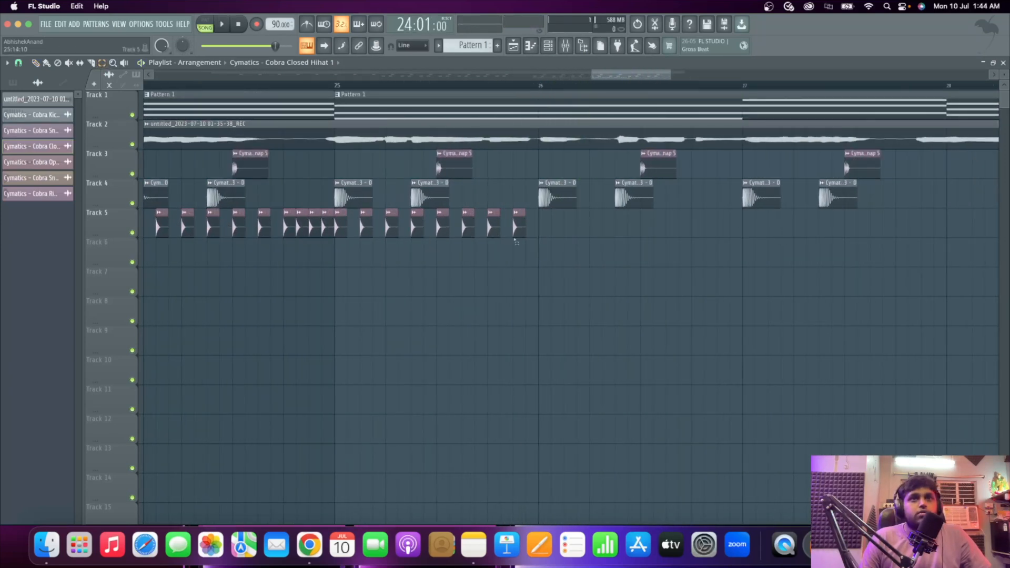
drag(496, 243, 345, 251)
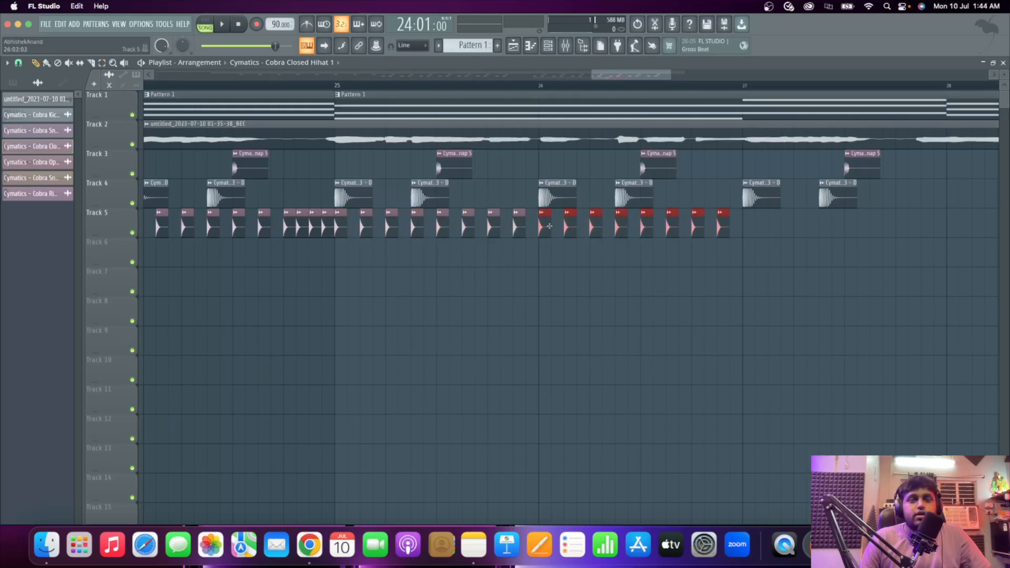
scroll(633, 244, down, 4)
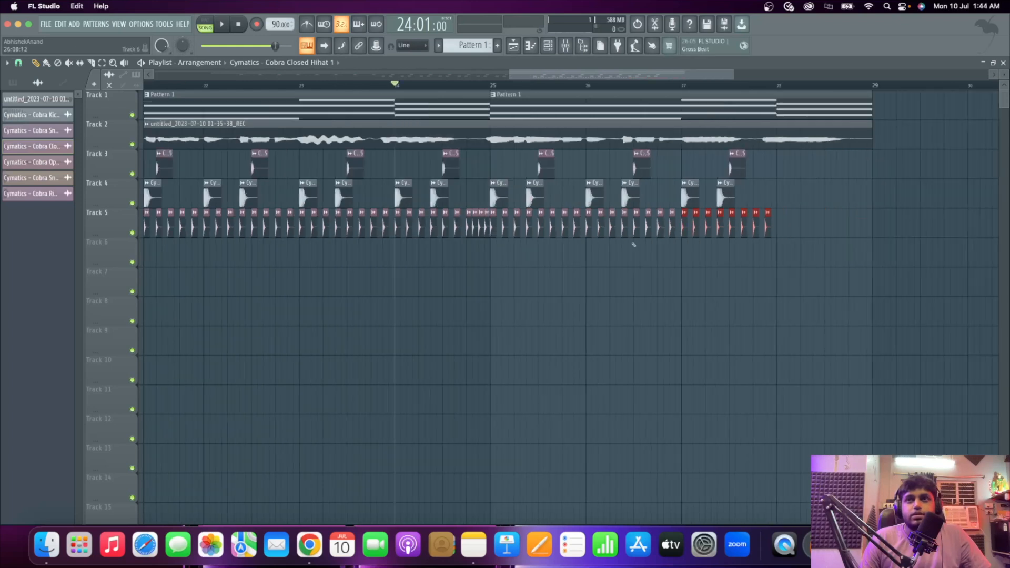
key(space)
scroll(702, 239, up, 5)
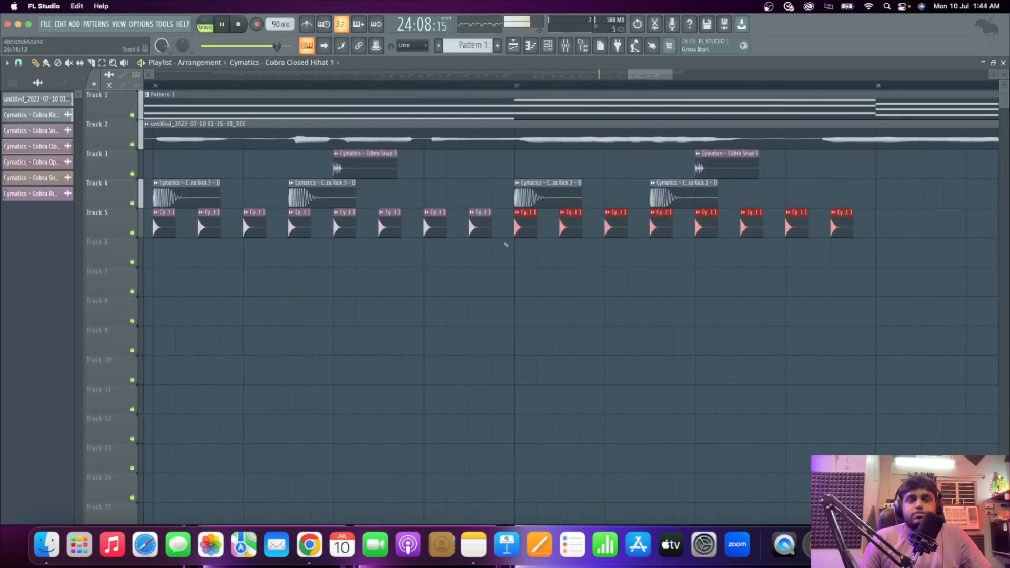
scroll(510, 237, down, 2)
scroll(757, 250, down, 6)
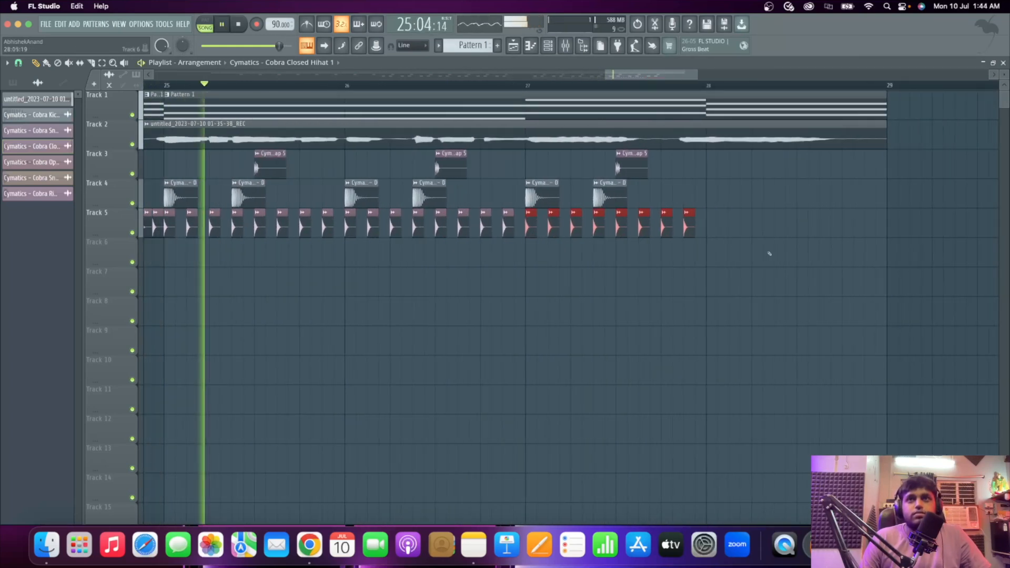
scroll(579, 256, down, 2)
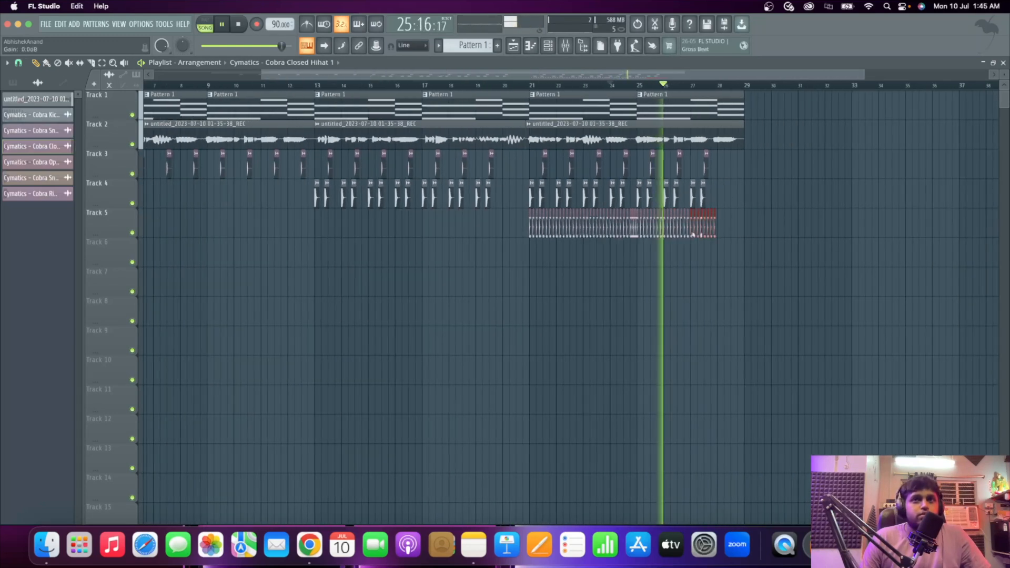
key(space)
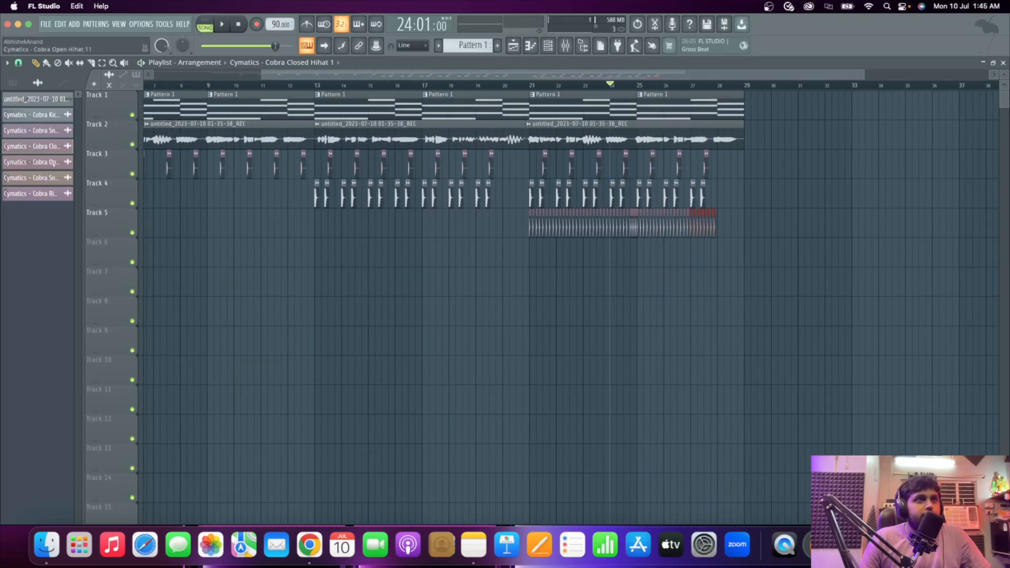
Place a Cymatics Cobra Snare 11 - A# clip on Track 7 at step 5 of bar 21 and audition it.
drag(534, 280, 534, 280)
scroll(534, 280, up, 6)
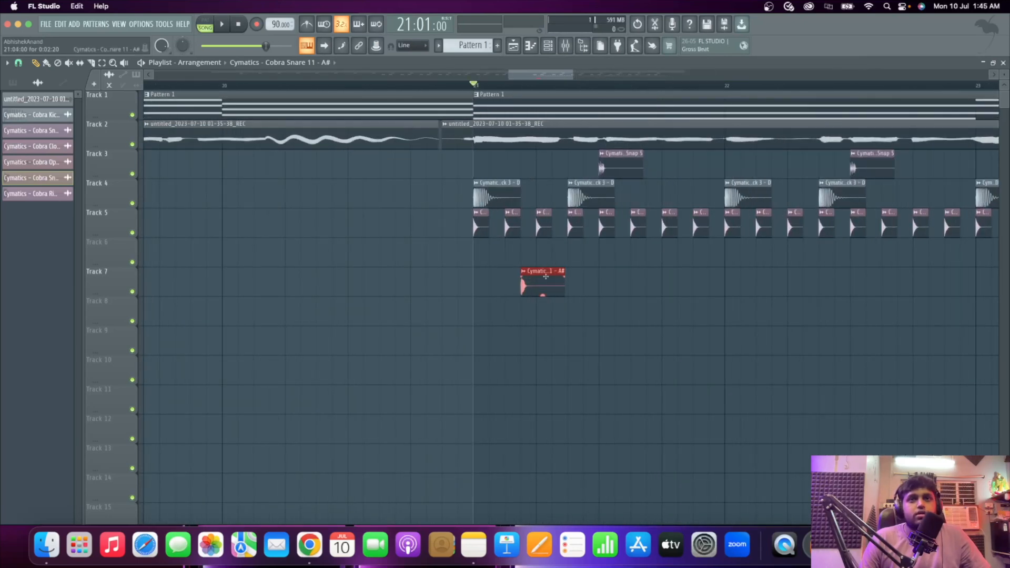
key(space)
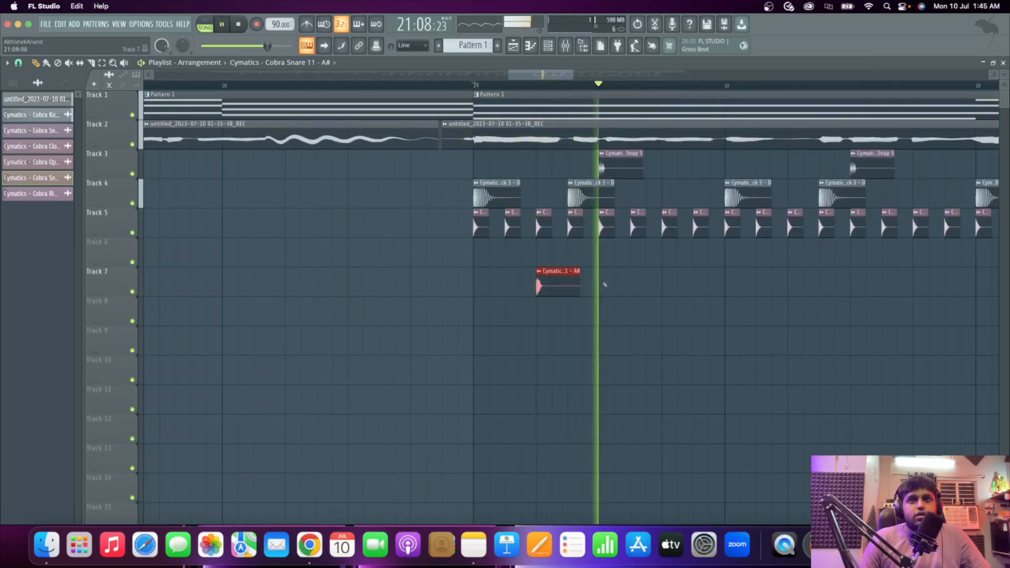
click(605, 284)
key(space)
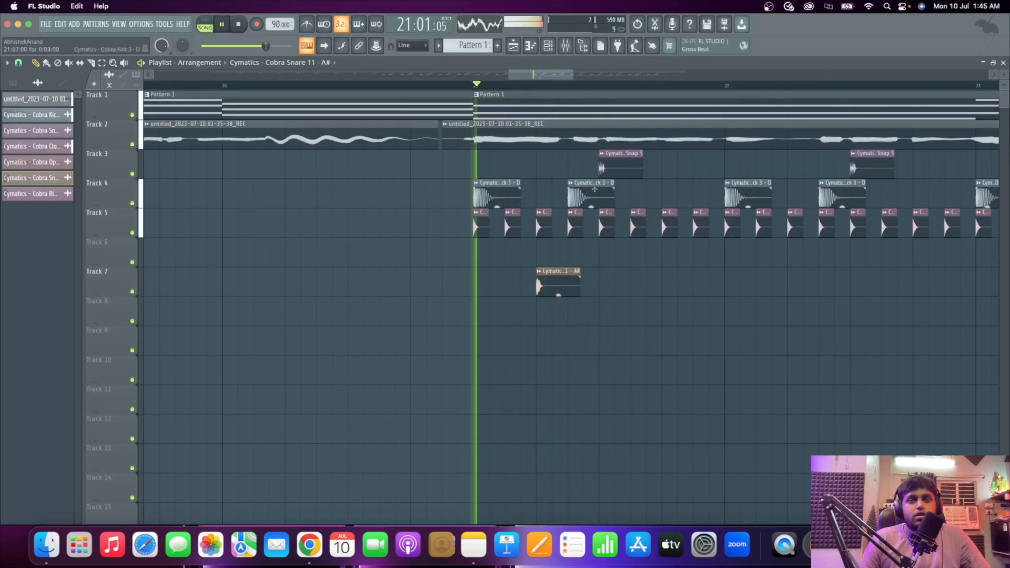
Add a second snare clip at step 13 of bar 21 on Track 7 and delete that bar's snap clip on Track 3.
key(space)
click(655, 283)
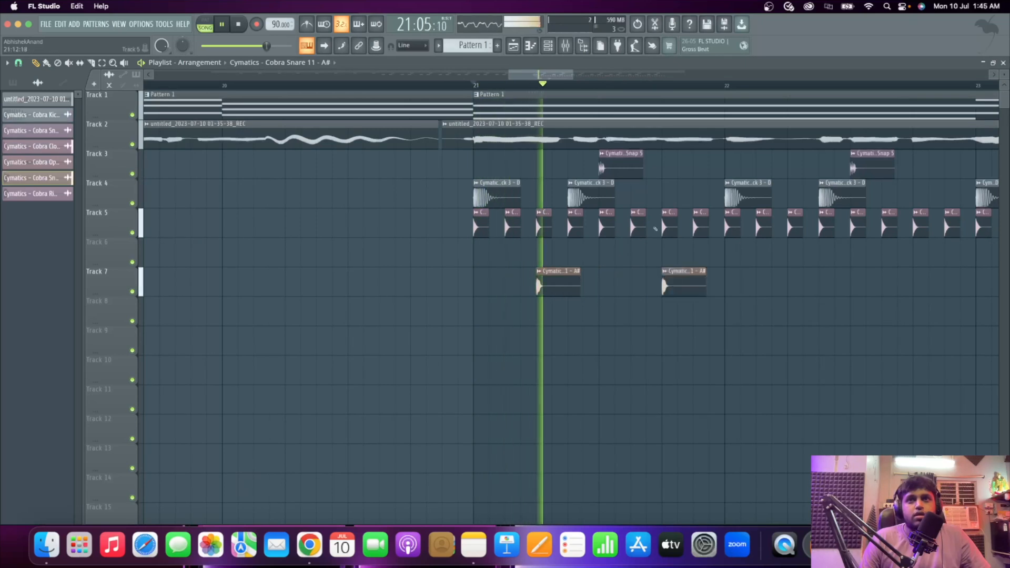
right_click(622, 164)
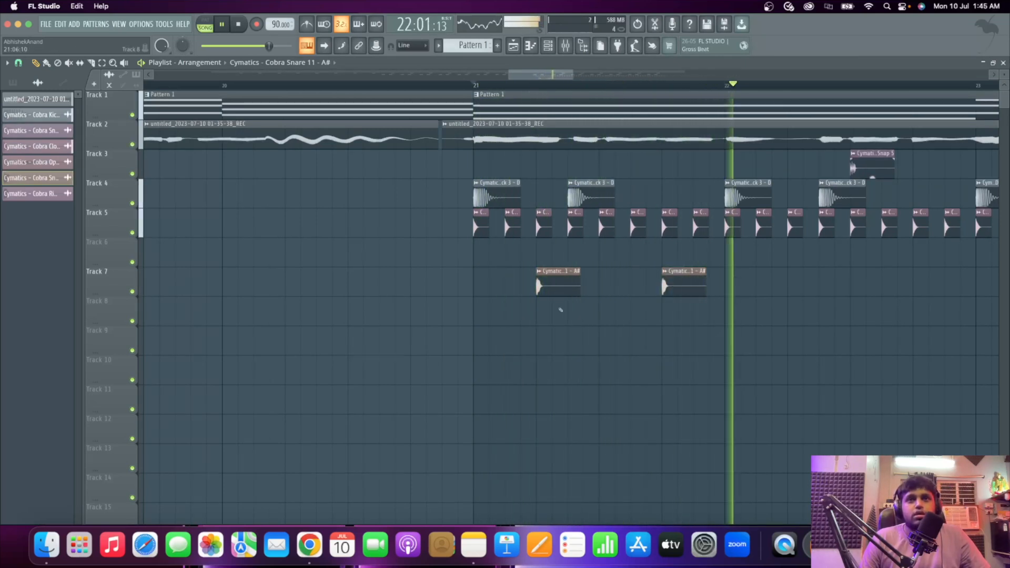
Place Cymatics Cobra Snap 5 clips at steps 5 and 13 of bar 21 on Track 3 and audition them.
scroll(494, 254, down, 5)
scroll(529, 216, up, 5)
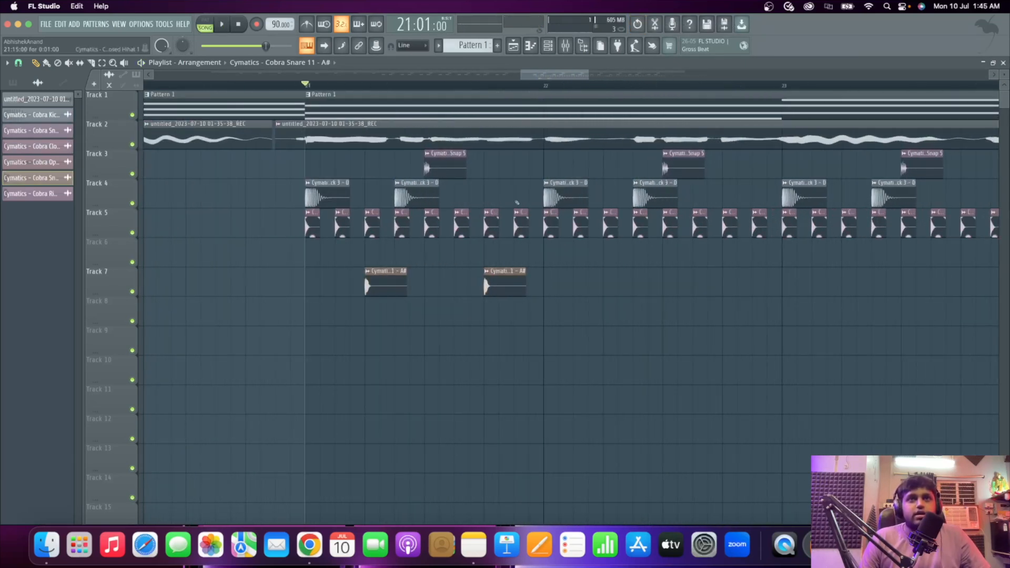
scroll(384, 169, down, 1)
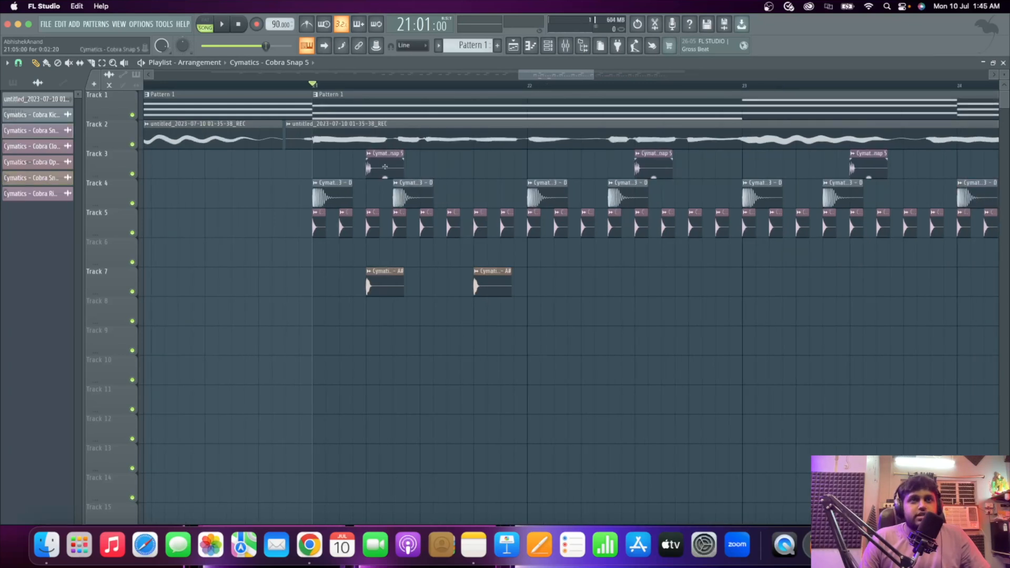
key(space)
scroll(424, 280, down, 3)
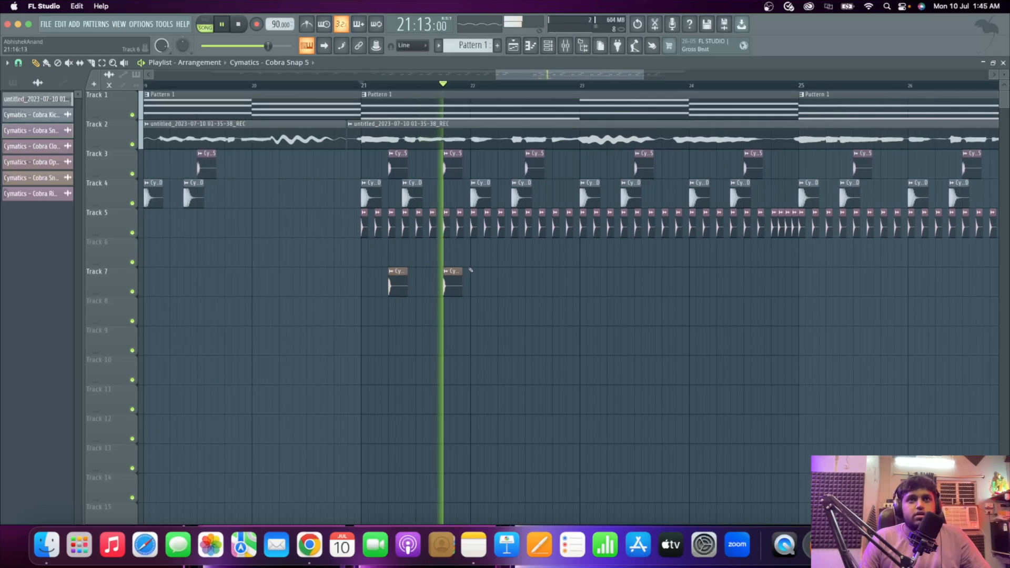
scroll(501, 221, up, 2)
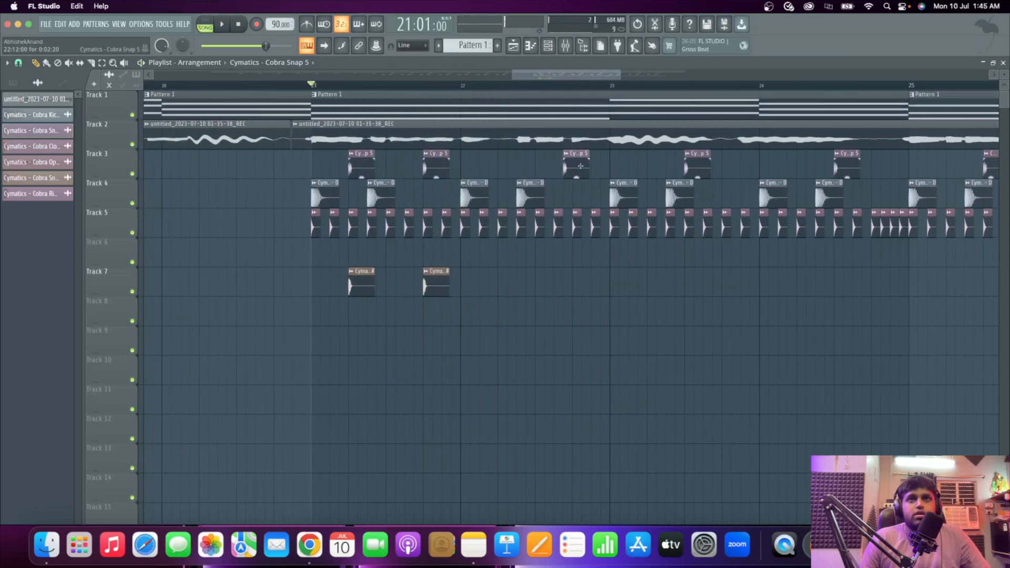
Add snares on Track 7 and snaps on Track 3 at steps 5 and 13 of bar 22, and audition the beat.
scroll(497, 290, up, 2)
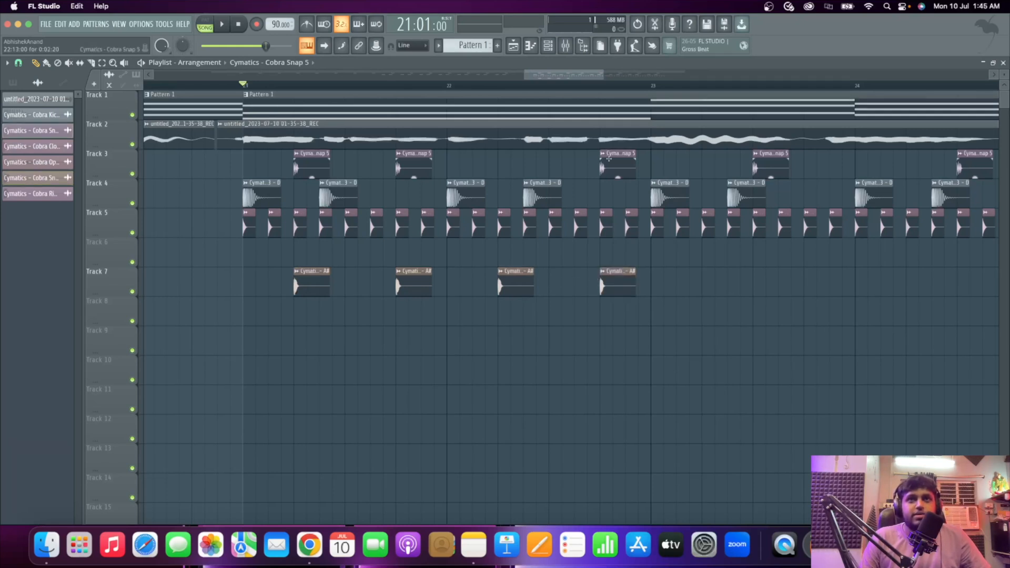
scroll(506, 172, down, 3)
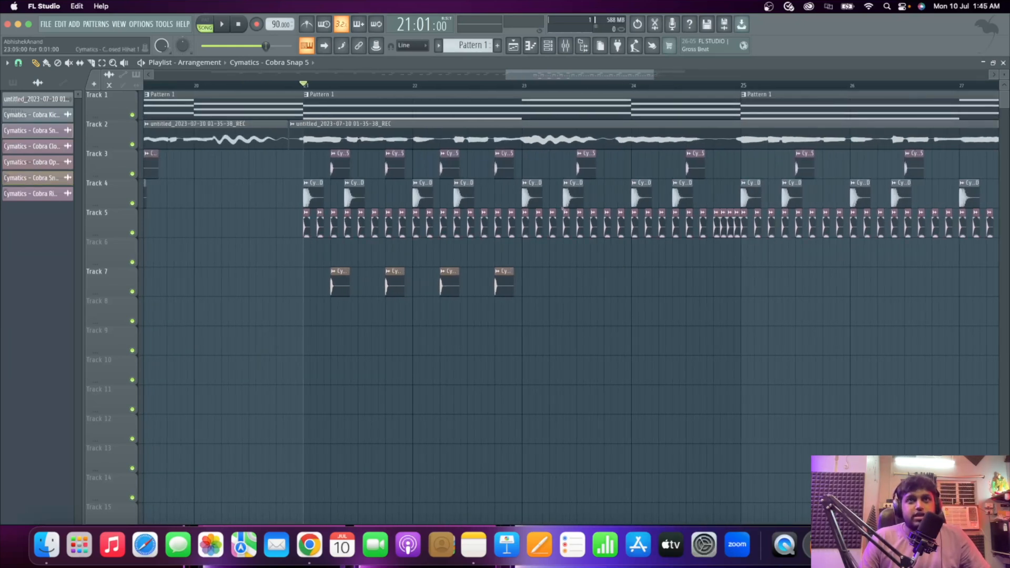
key(space)
scroll(536, 279, up, 2)
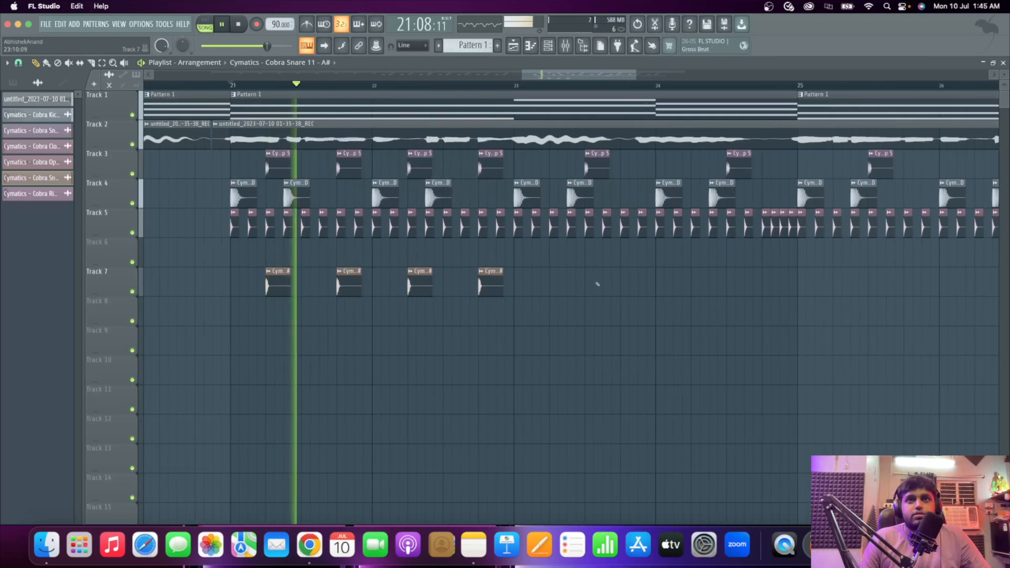
scroll(545, 284, down, 4)
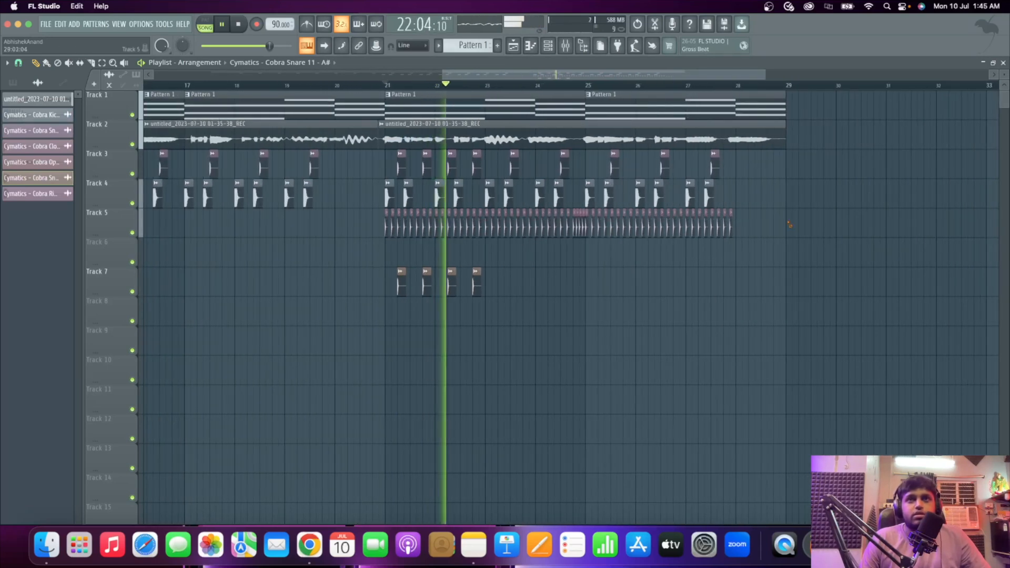
Delete the snap, kick and hi-hat clips from bar 23 onward on Tracks 3, 4 and 5.
drag(536, 221, 502, 226)
key(space)
scroll(566, 210, up, 2)
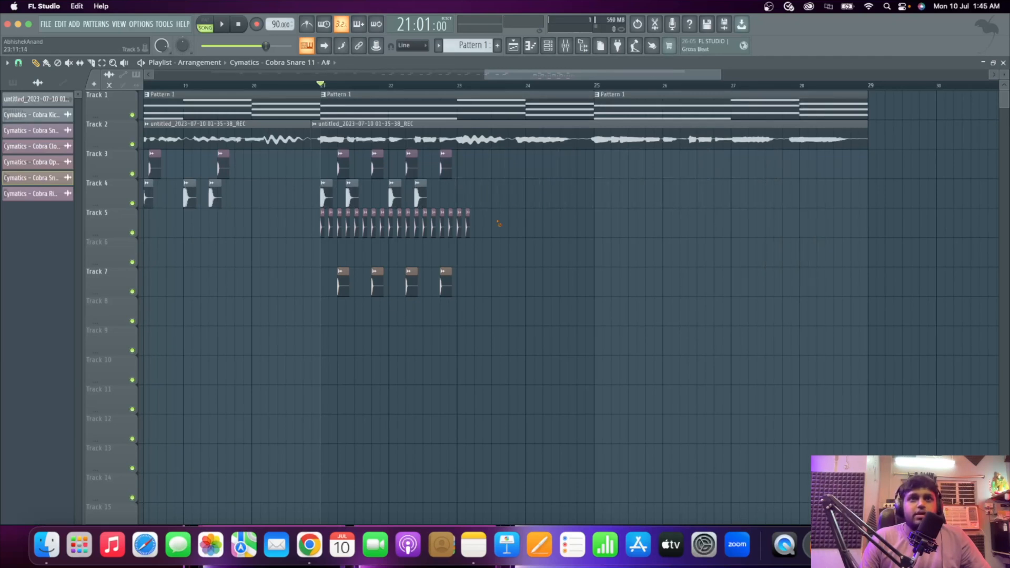
scroll(468, 233, up, 2)
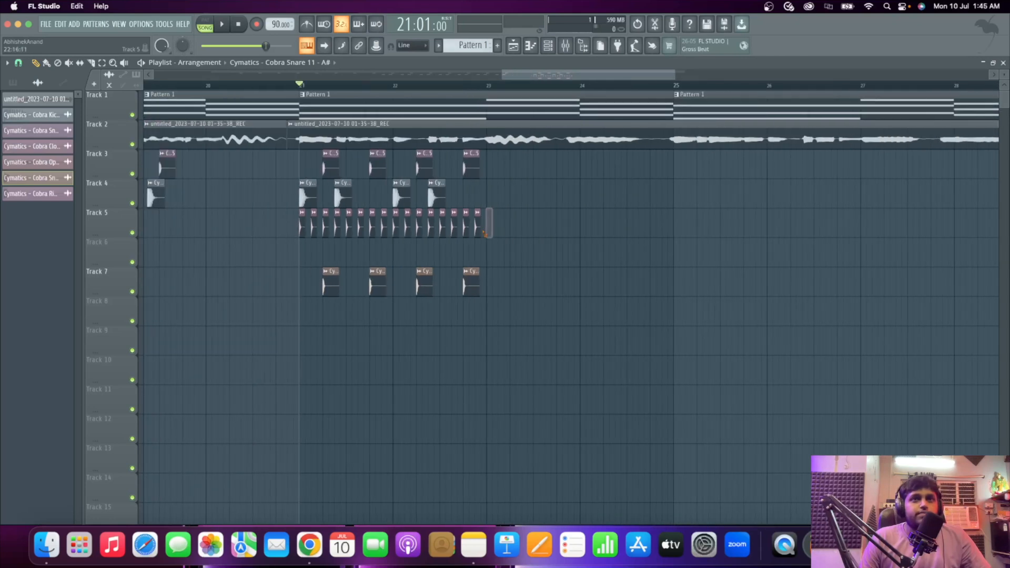
Duplicate all drum clips of bars 21 and 22 on Tracks 3 to 7 repeatedly to fill bars 23 to 28.
key(space)
drag(523, 325, 266, 180)
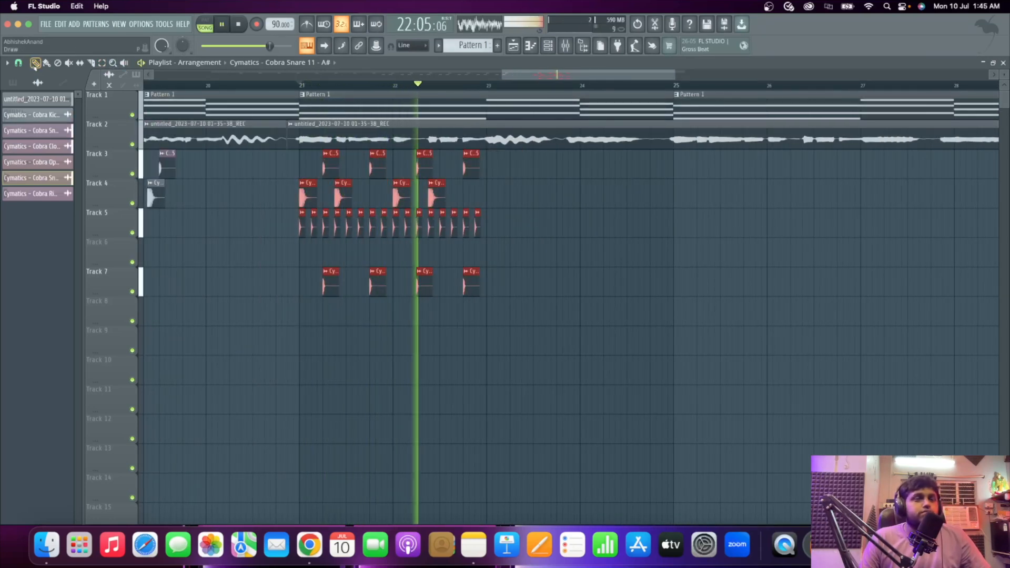
key(super+b)
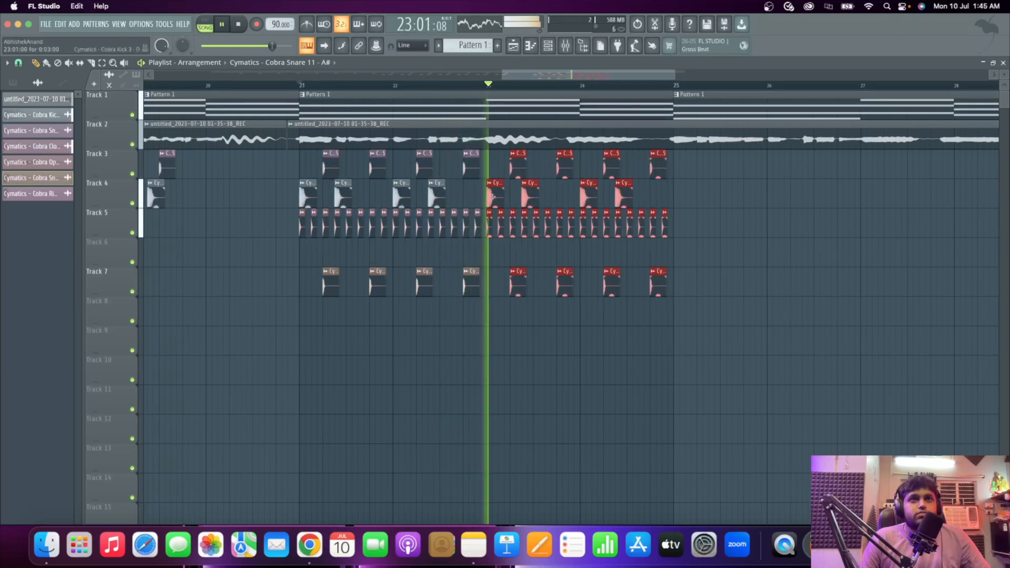
key(super+b)
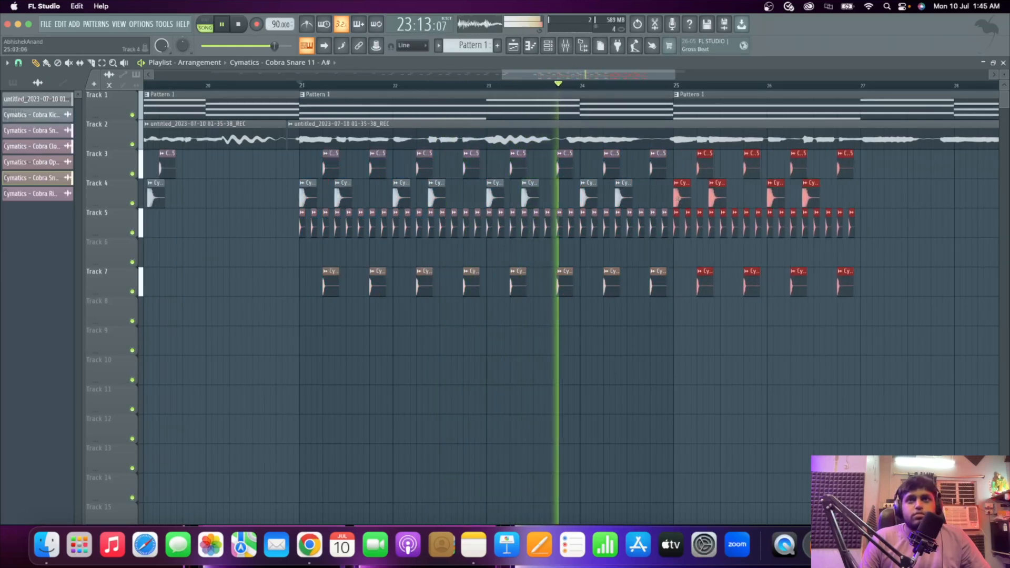
scroll(570, 217, down, 1)
scroll(570, 217, up, 1)
key(super+b)
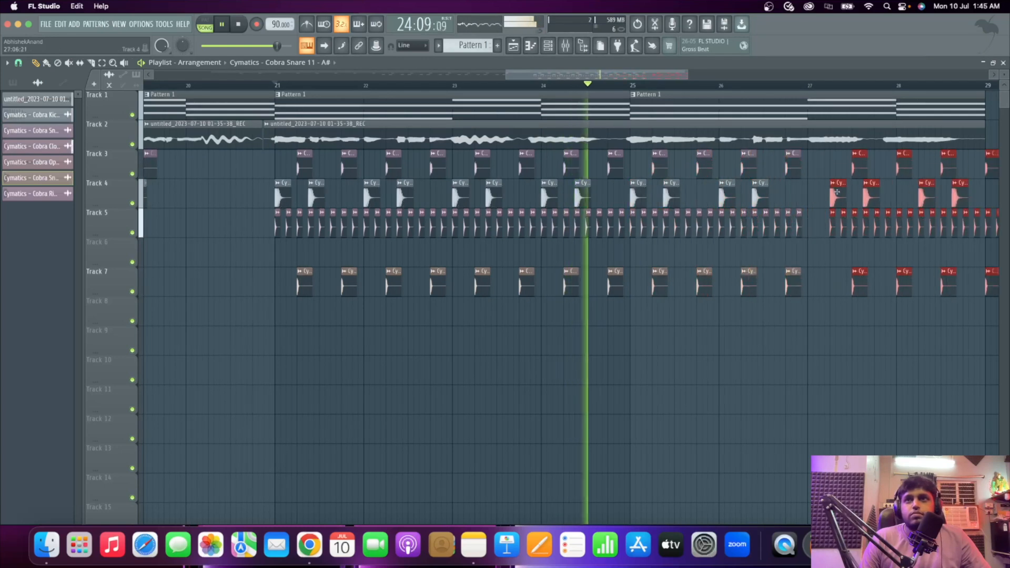
key(space)
scroll(606, 279, down, 2)
Place a snare clip at step 4 of bar 21 on Track 8 and delete the step 5 snare on Track 7.
scroll(565, 327, up, 4)
key(space)
click(573, 314)
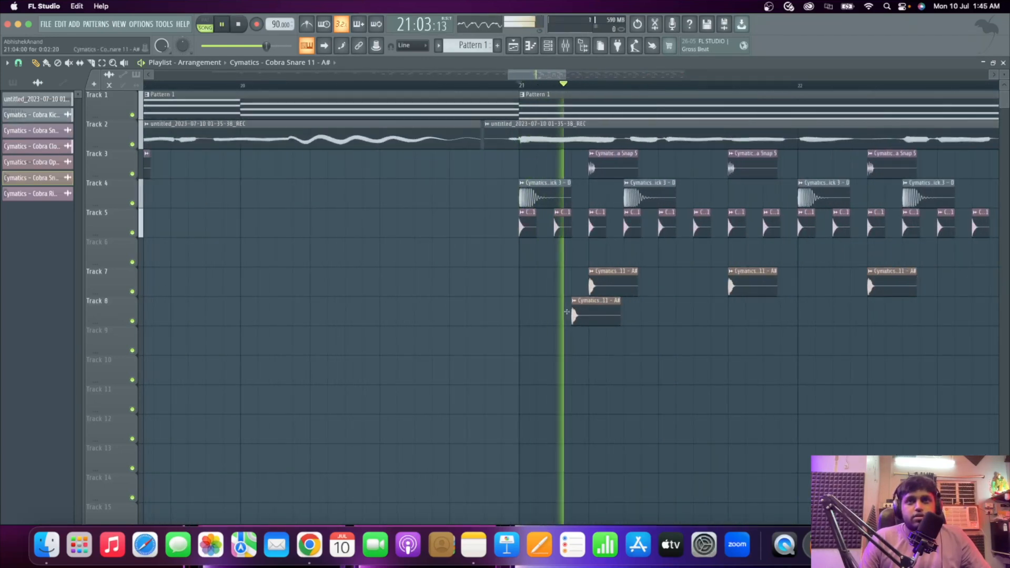
right_click(598, 284)
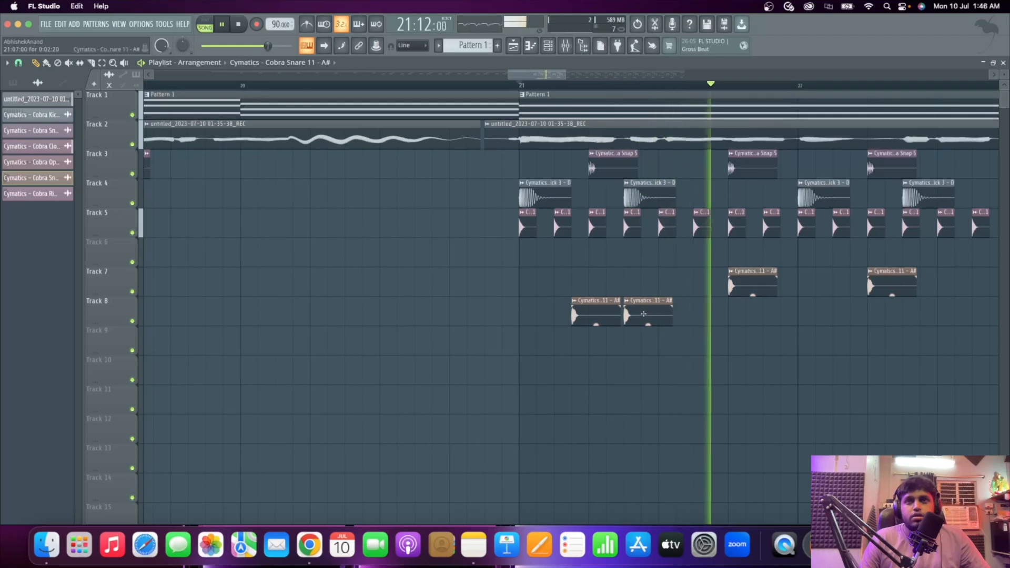
Shift the second snare of bar 21 on Track 7 to step 12 and audition the beat.
scroll(570, 291, down, 5)
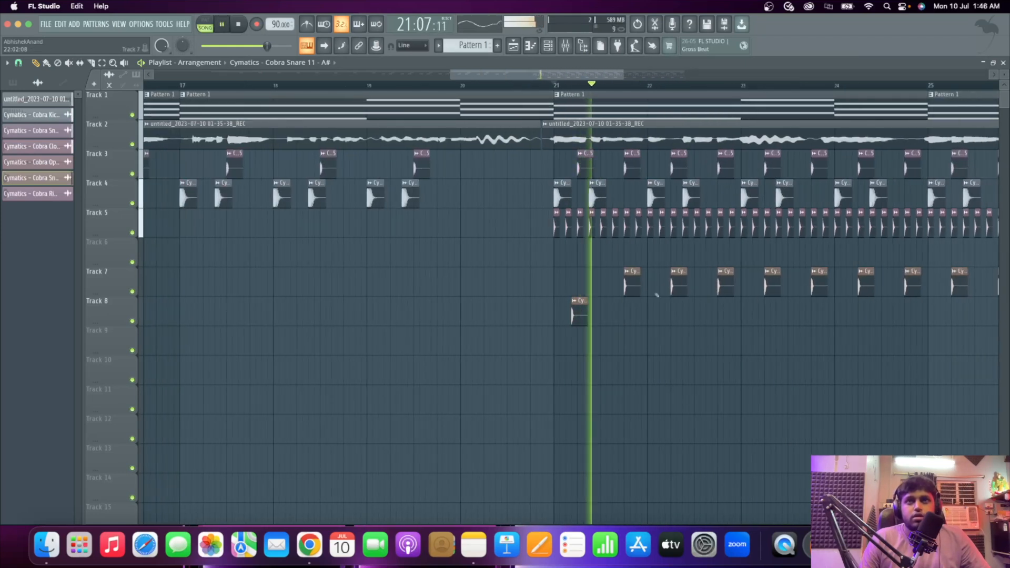
scroll(656, 293, up, 5)
key(space)
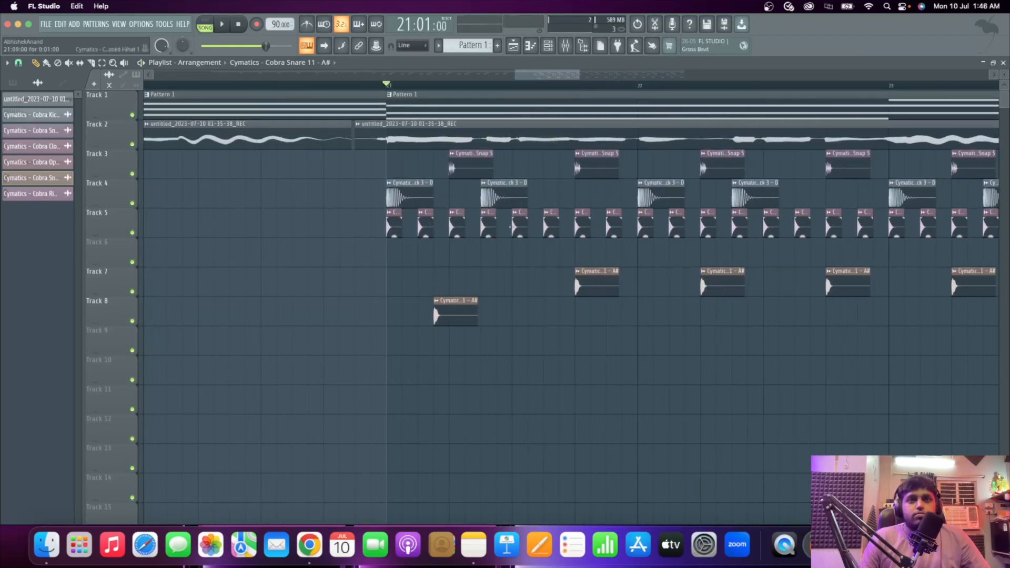
click(560, 285)
key(space)
Delete the Track 7 snares from bar 22 onward and move the Track 8 snare up to Track 7 at step 4.
scroll(598, 294, down, 5)
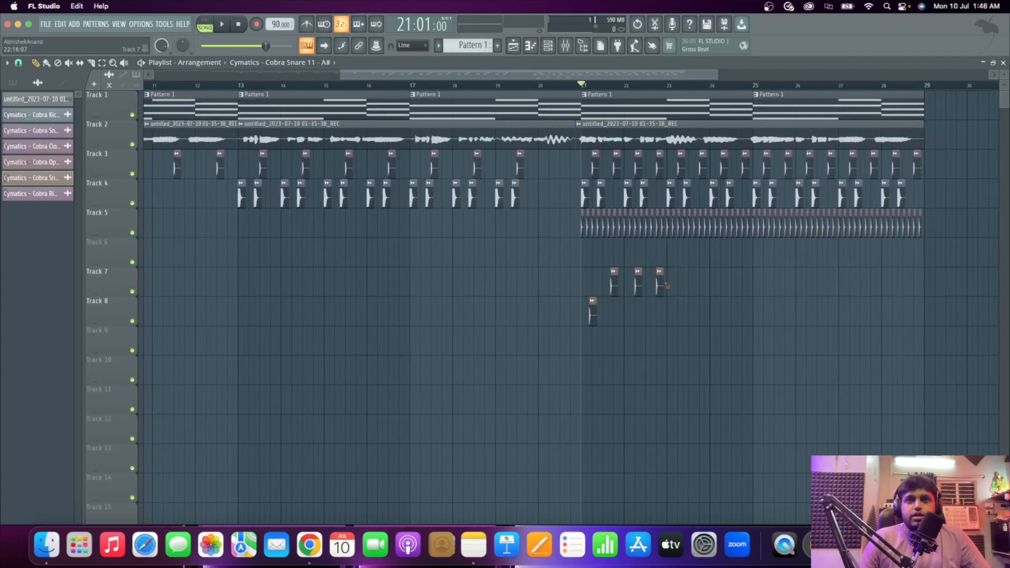
scroll(667, 286, up, 5)
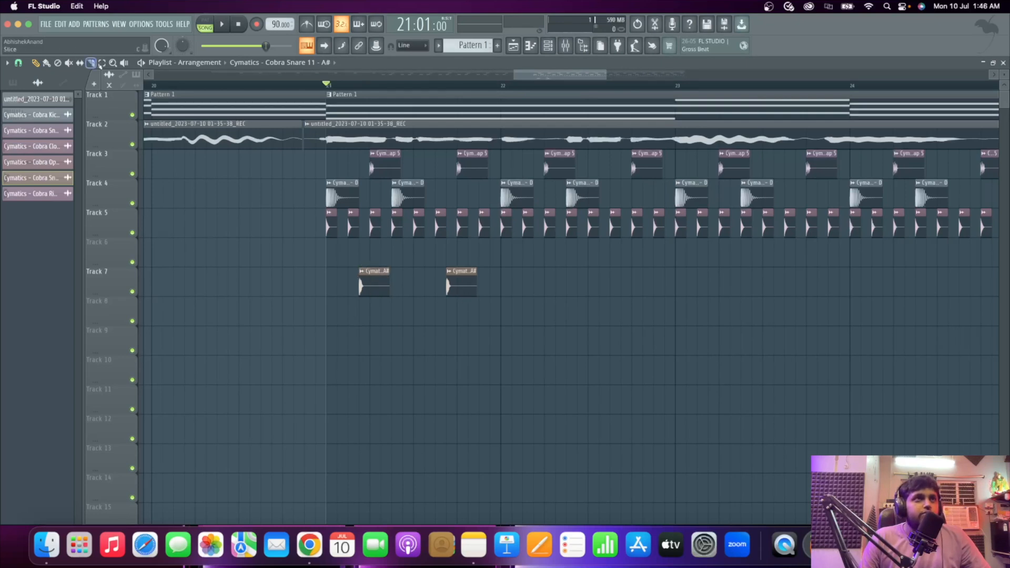
Duplicate the two snare clips of bar 21 on Track 7 into bars 22 to 25, auditioning the beat.
drag(567, 267, 337, 301)
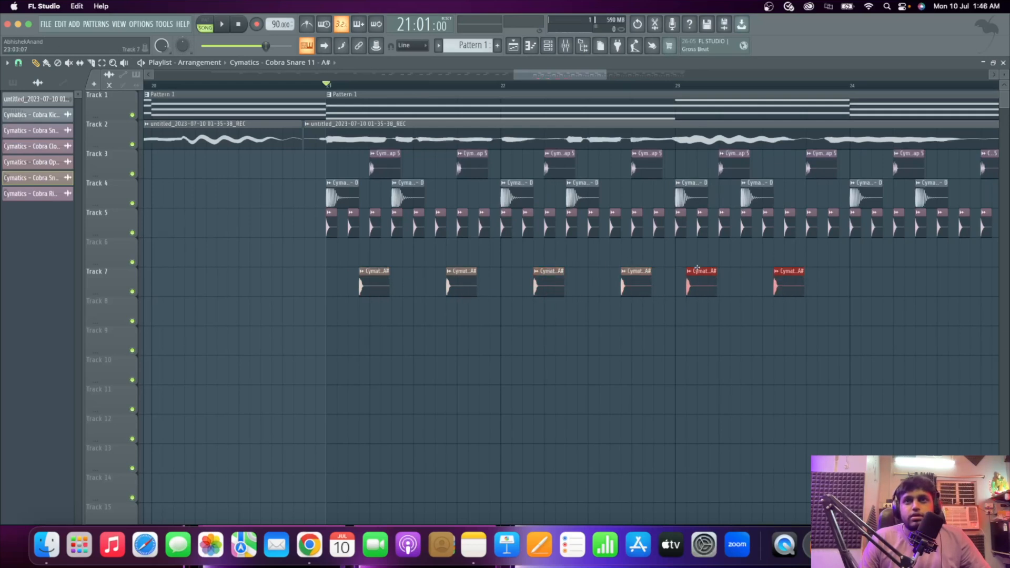
key(space)
scroll(623, 274, down, 4)
scroll(526, 272, up, 1)
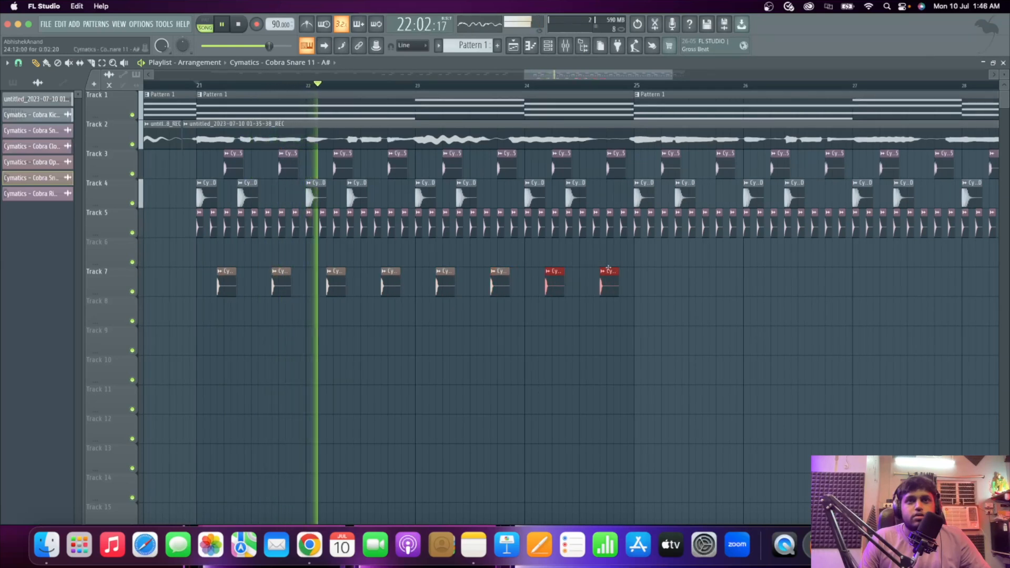
scroll(500, 272, up, 4)
scroll(787, 261, down, 5)
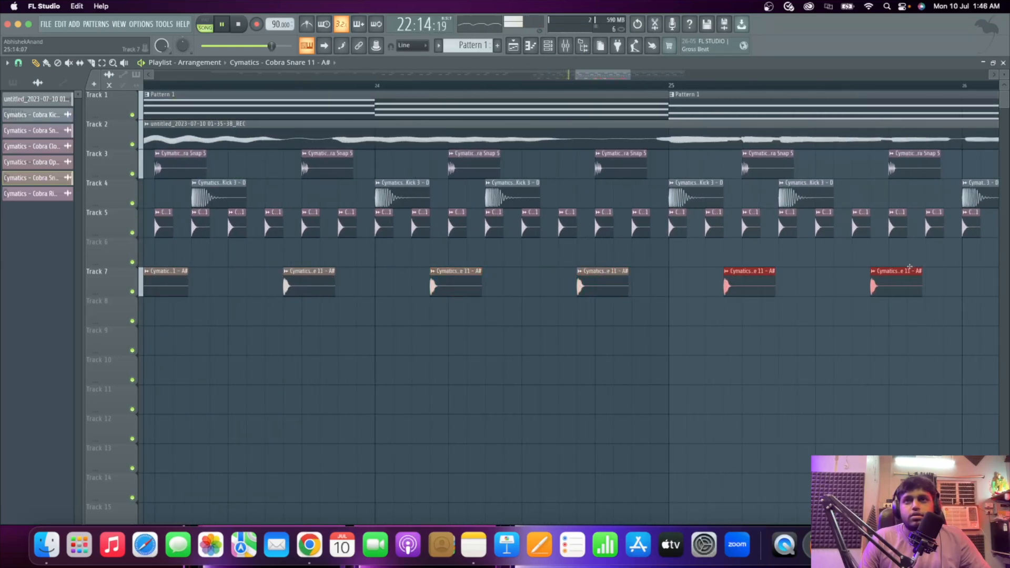
Continue duplicating the snare pair on Track 7 into bars 26, 27 and 28, and clear the selection.
drag(680, 274, 783, 283)
scroll(656, 304, down, 4)
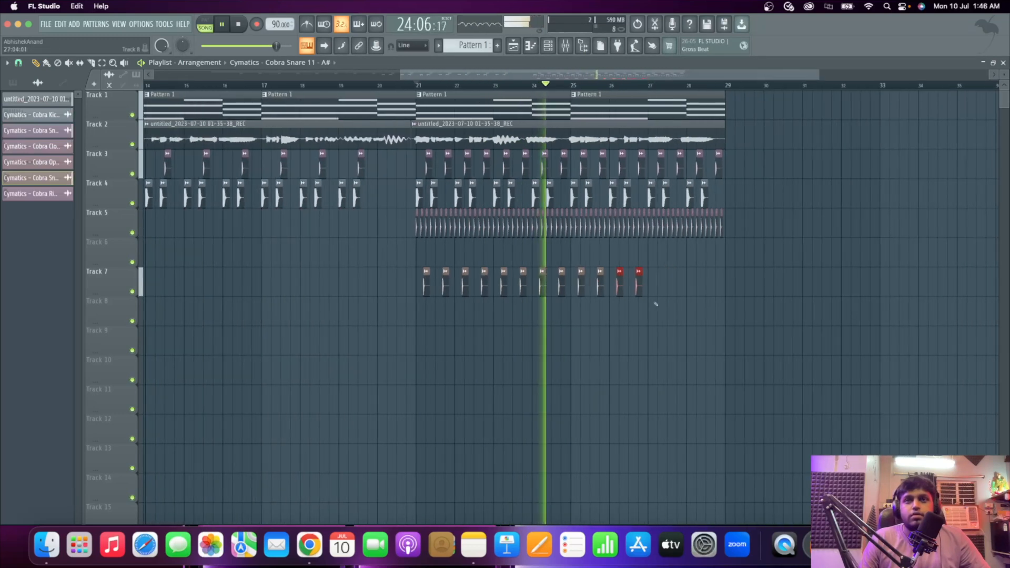
scroll(655, 304, up, 4)
drag(617, 274, 819, 272)
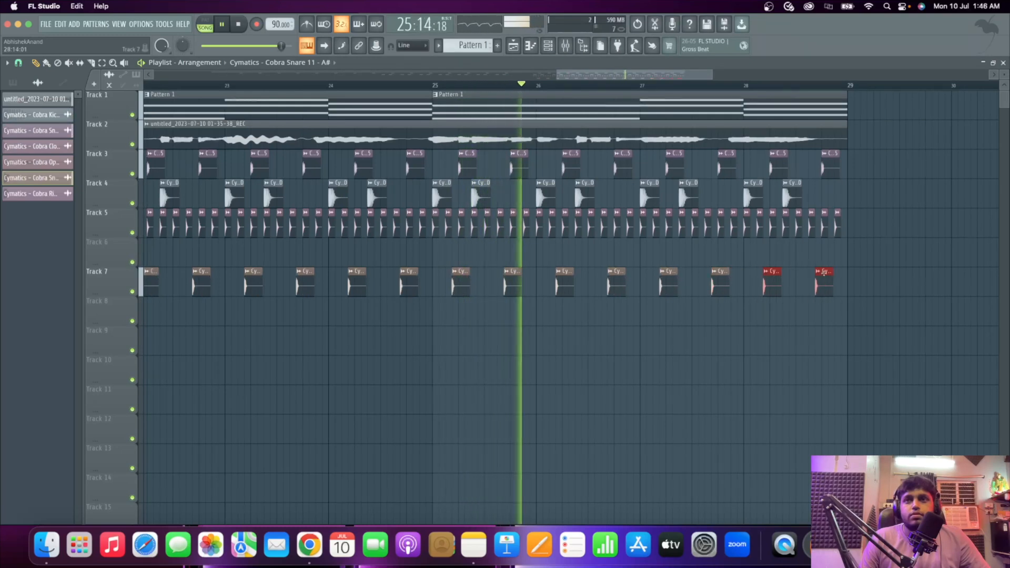
scroll(775, 343, down, 4)
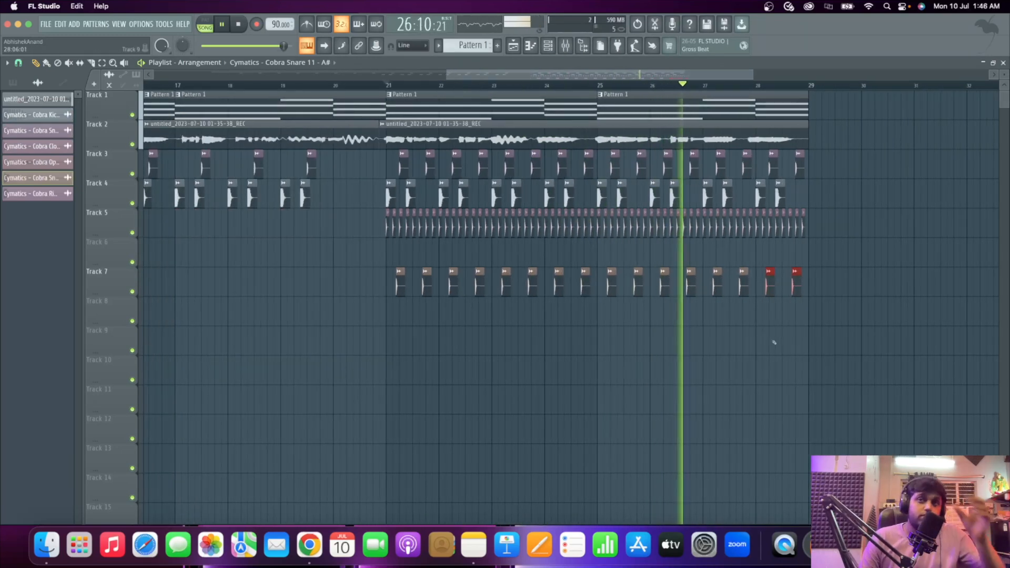
click(814, 319)
right_click(814, 319)
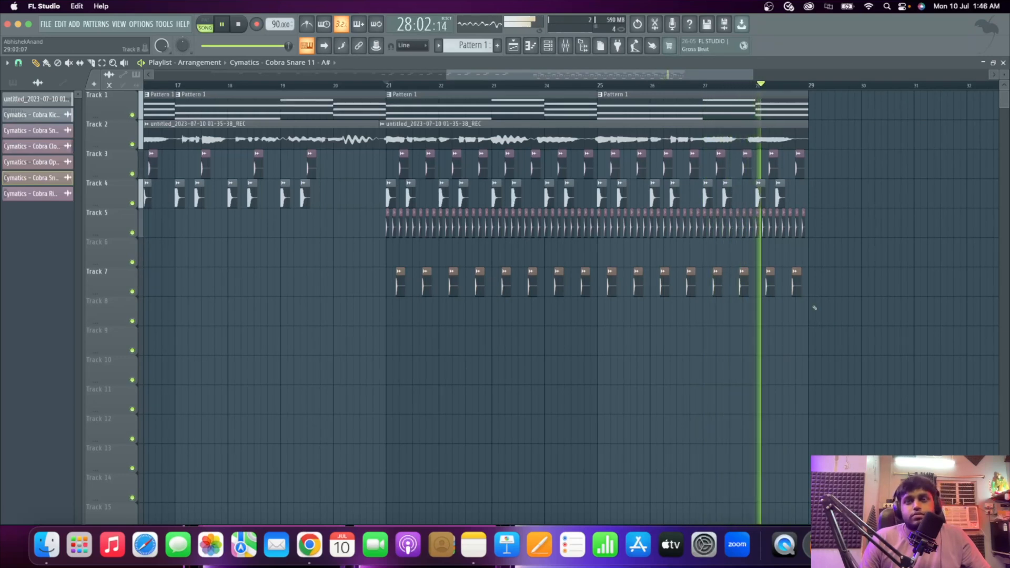
Load Cymatics - Cobra Clap 1 from the Cobra Hip Hop pack's Claps folder into the project's audio clips.
scroll(400, 311, up, 4)
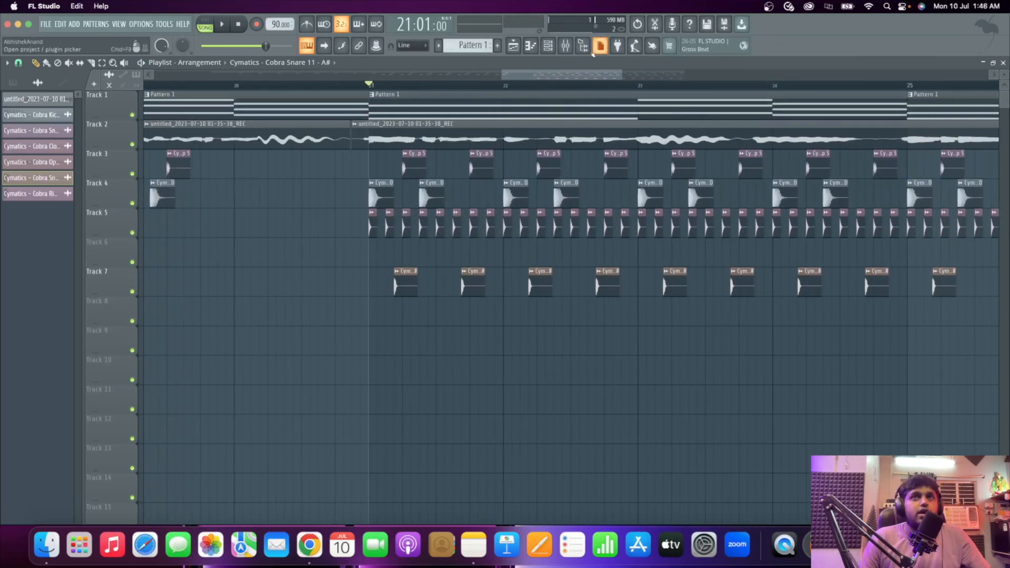
click(584, 48)
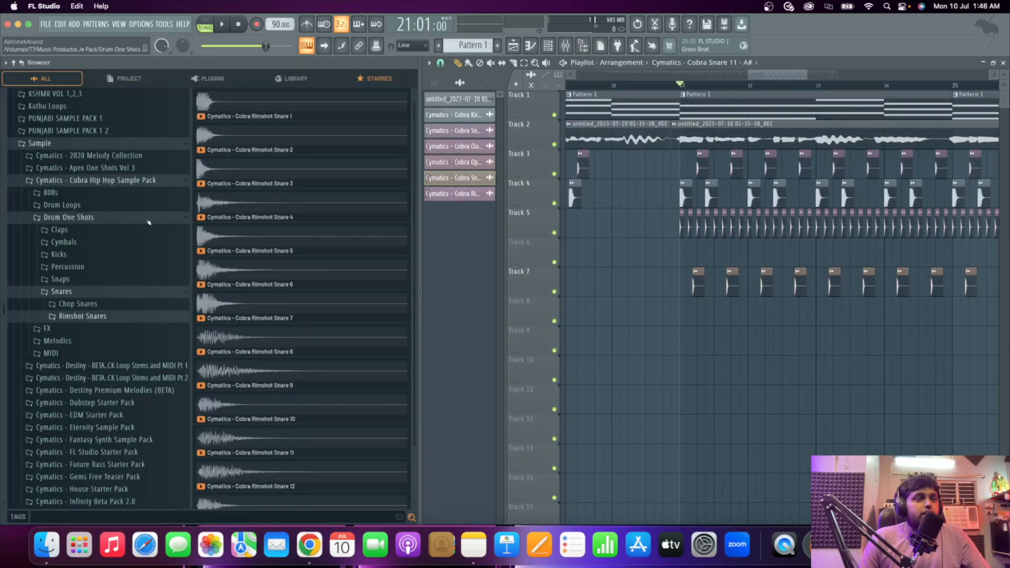
click(59, 229)
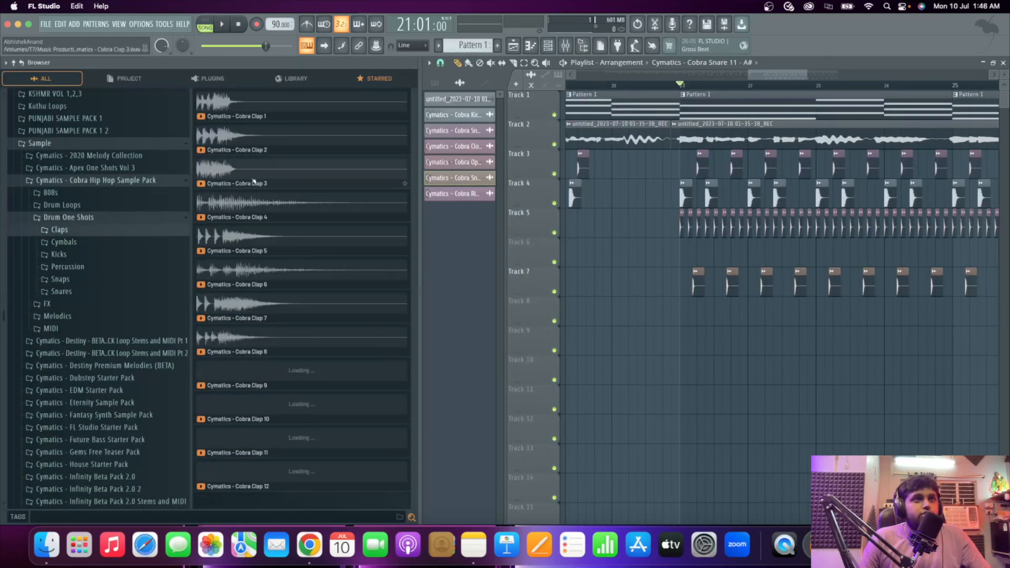
drag(481, 262, 462, 240)
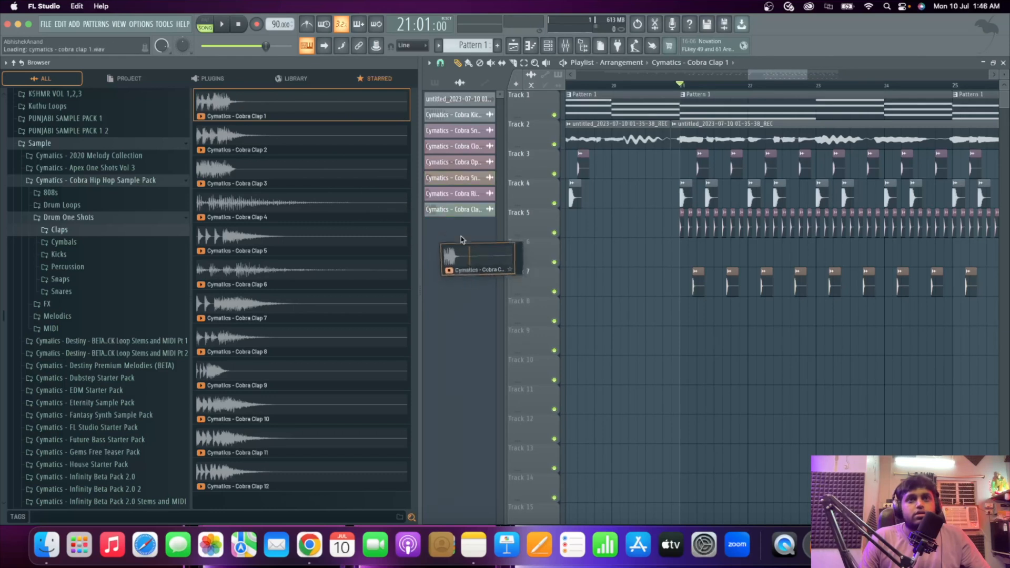
drag(762, 382, 757, 376)
scroll(756, 374, up, 3)
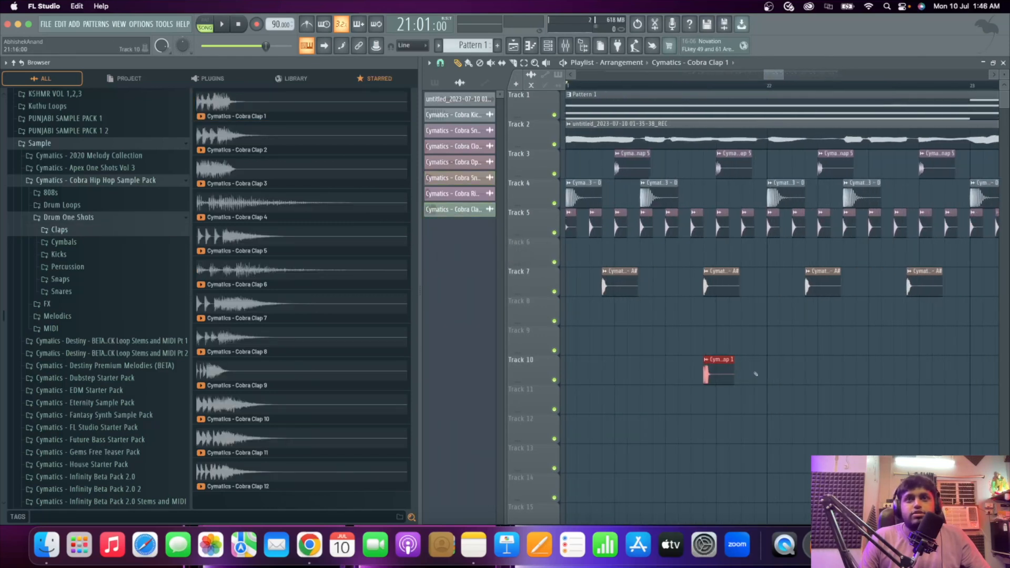
scroll(667, 298, down, 2)
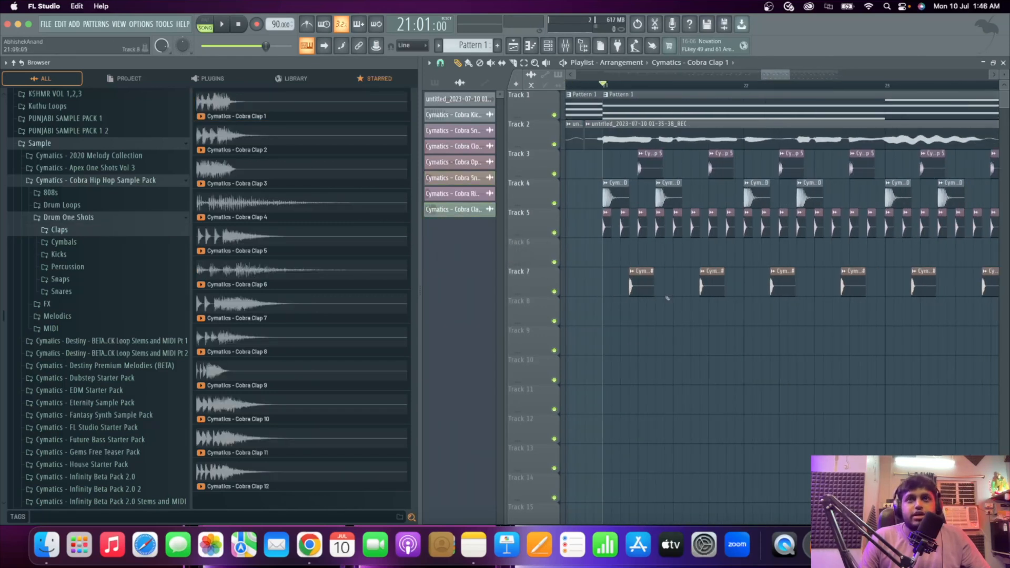
Hide the sample browser and place a Cobra Clap 1 clip at step 5 of bar 21 on Track 9.
click(587, 49)
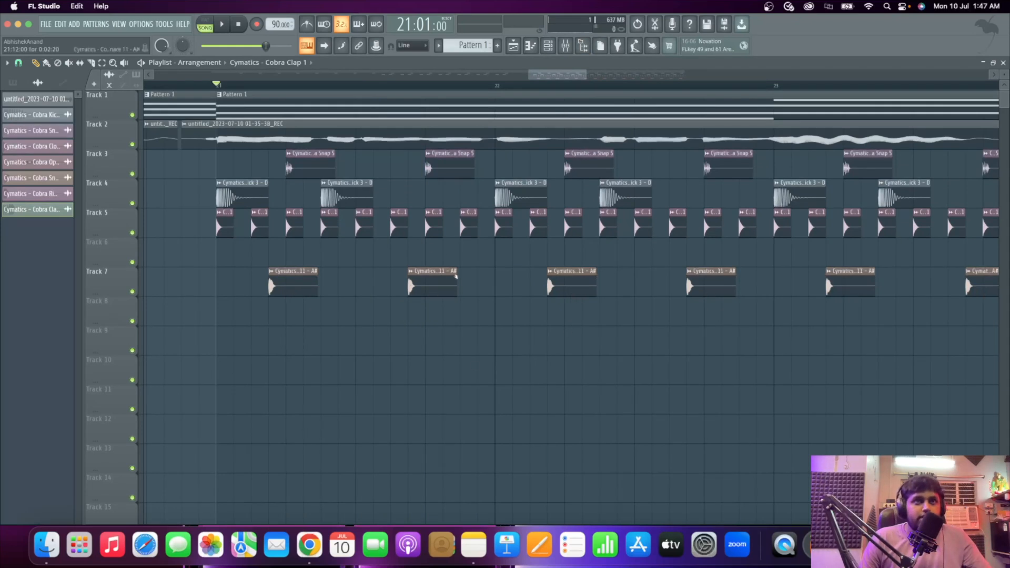
scroll(456, 276, down, 2)
key(space)
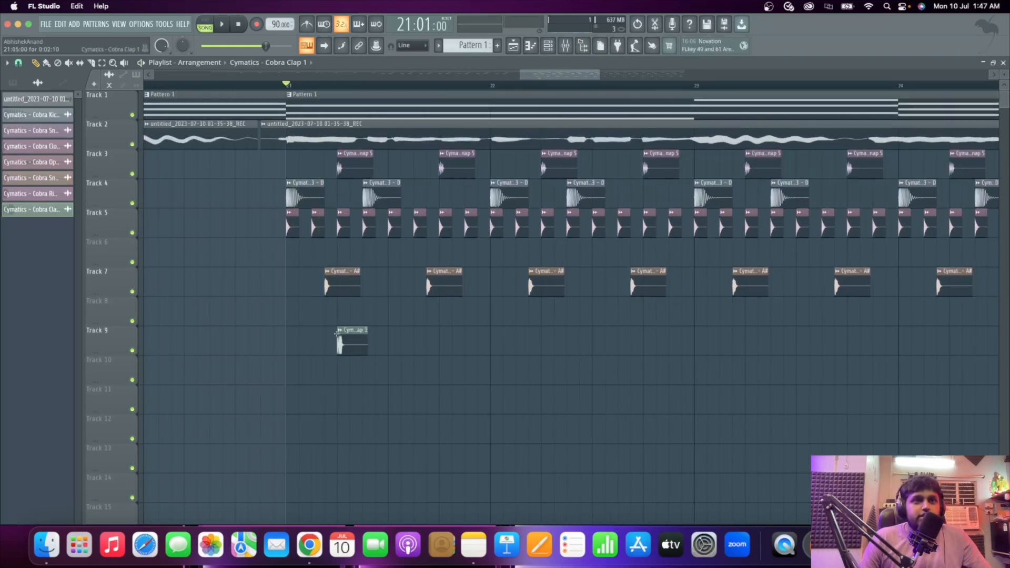
Add Cobra Clap 1 clips on Track 9 at step 13 of bar 21 and at steps 5 and 13 of bars 22 and 23.
click(442, 346)
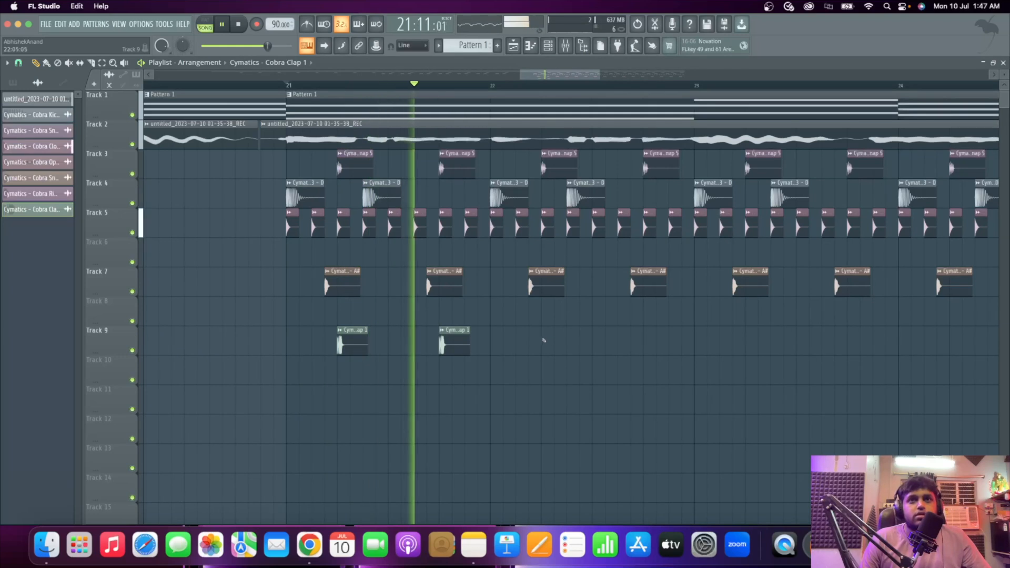
click(546, 344)
click(650, 337)
scroll(450, 346, down, 3)
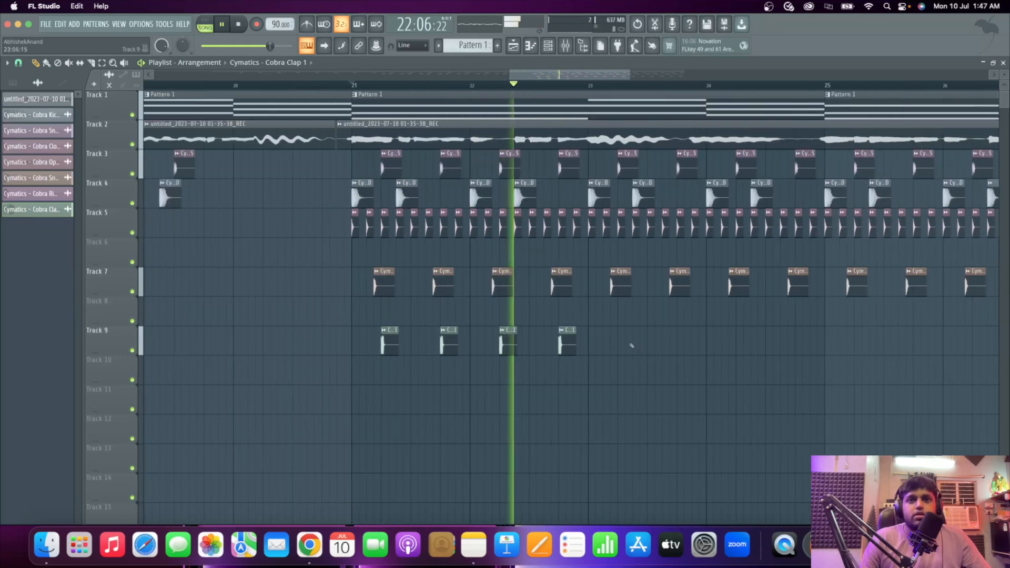
scroll(632, 345, up, 2)
click(613, 348)
click(701, 343)
Continue the Cobra Clap 1 pattern on Track 9 at steps 5 and 13 of bars 24, 25 and 26.
scroll(579, 347, down, 5)
scroll(668, 347, up, 4)
click(605, 344)
click(687, 345)
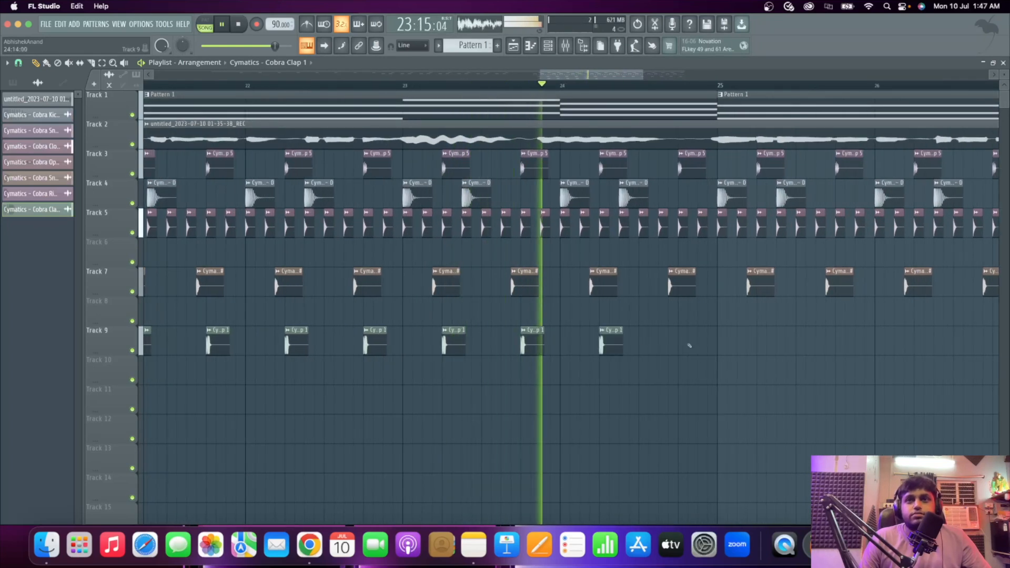
click(757, 345)
scroll(736, 347, down, 4)
scroll(639, 348, up, 3)
click(636, 347)
click(710, 345)
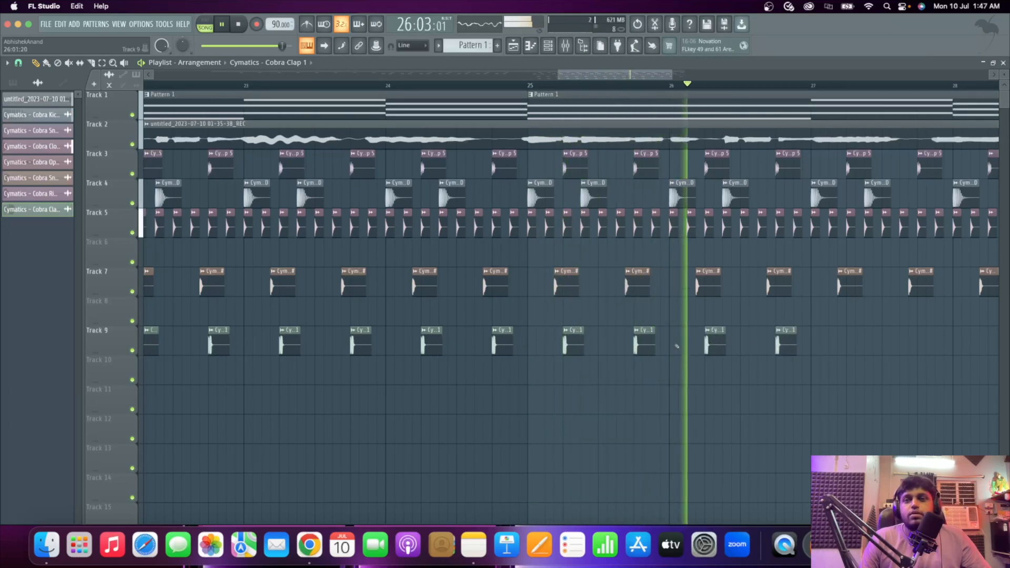
click(776, 345)
Complete the clap pattern on Track 9 with clips at steps 5 and 13 of bars 27 and 28.
scroll(779, 343, down, 2)
scroll(779, 343, up, 3)
click(774, 345)
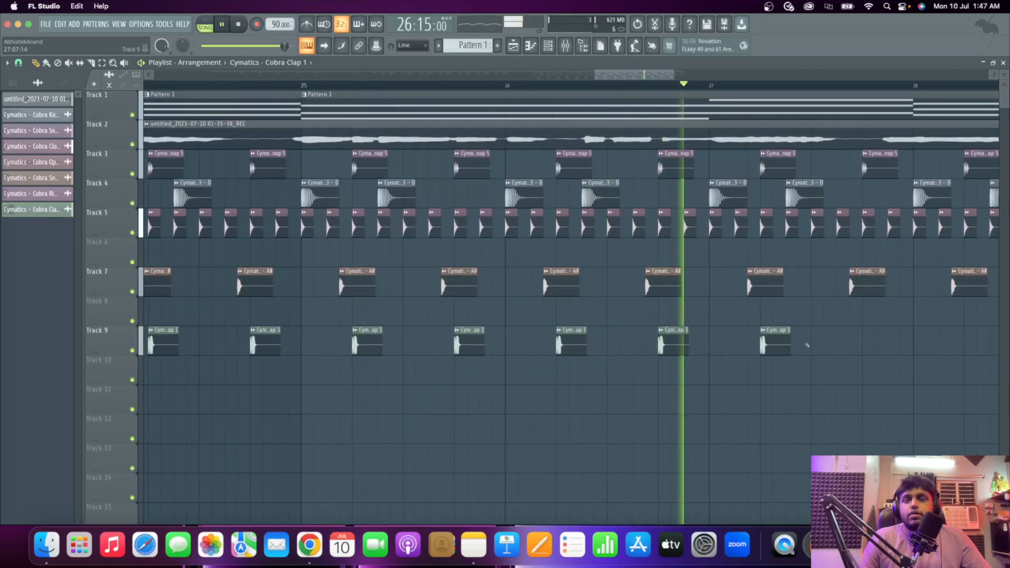
click(863, 343)
scroll(862, 348, down, 4)
scroll(858, 348, up, 1)
click(840, 346)
click(894, 345)
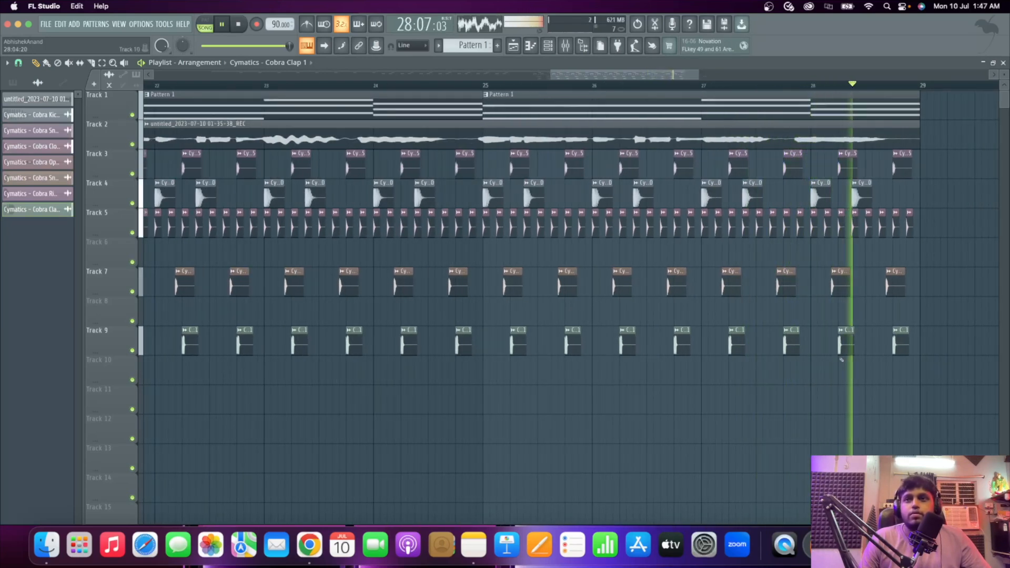
Place Cymatics - Cobra Open Hihat 11 clips on Track 11 at steps 3, 7, 11 and 15 of bar 25.
scroll(780, 363, down, 3)
scroll(444, 311, up, 1)
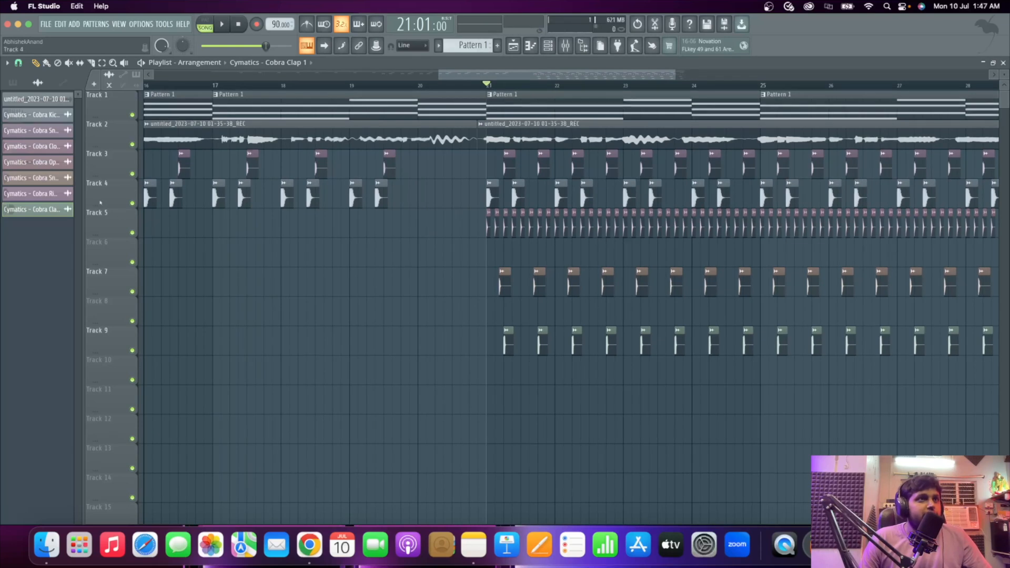
scroll(769, 177, down, 2)
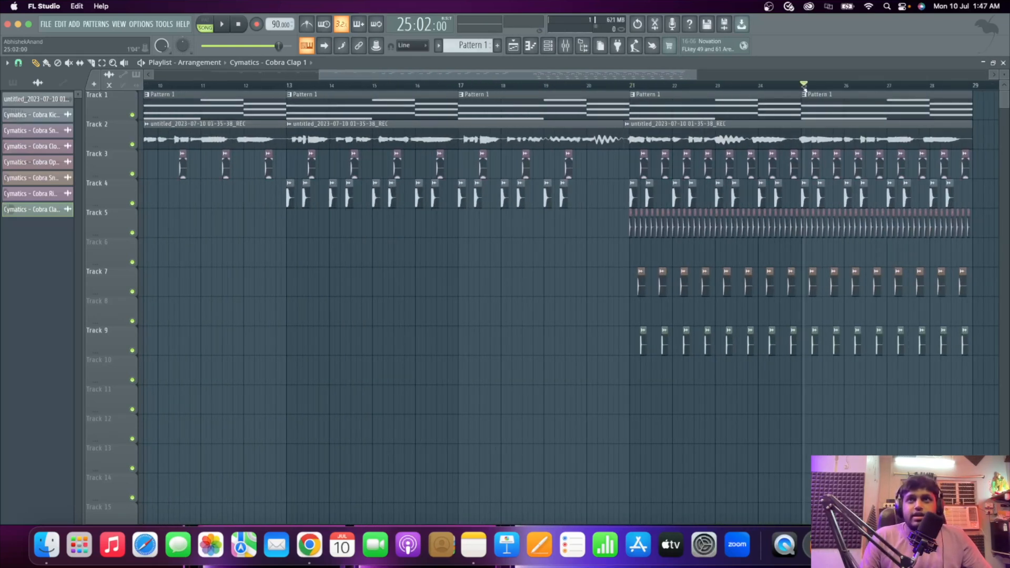
scroll(487, 268, down, 1)
scroll(807, 390, up, 2)
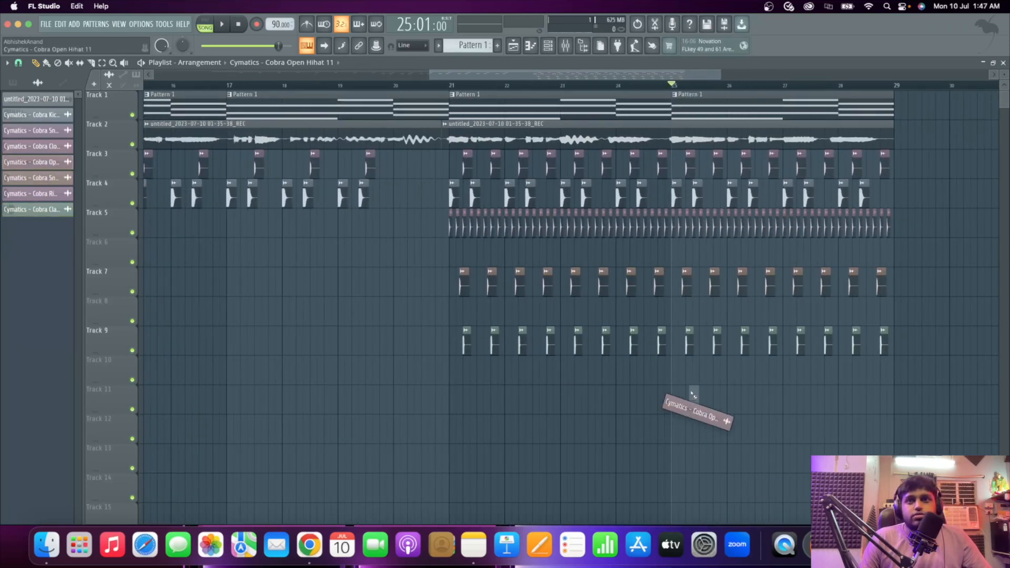
drag(694, 394, 695, 395)
scroll(700, 395, up, 3)
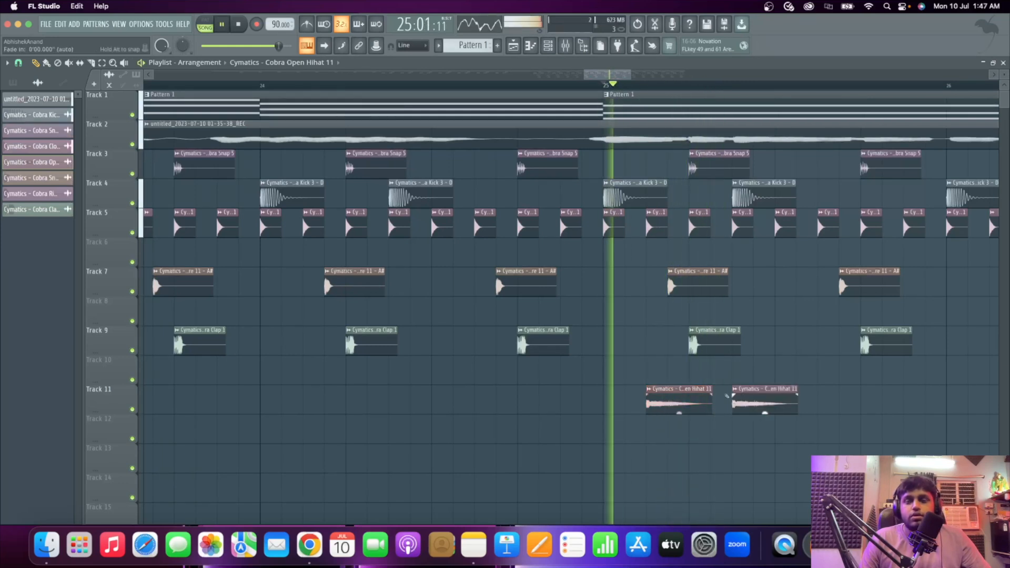
click(822, 405)
click(926, 406)
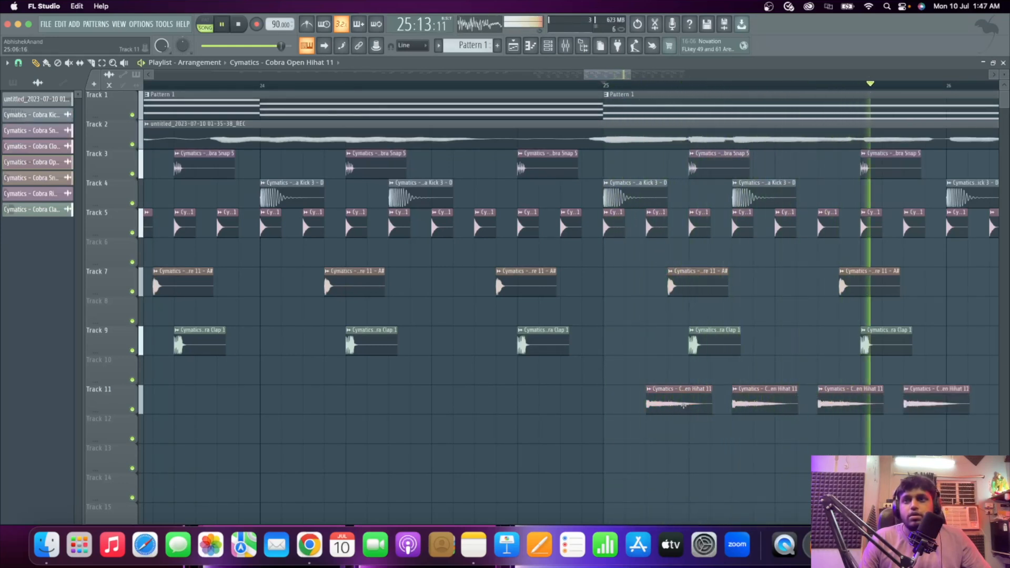
Audition from bar 25 and repeat the open hi-hat clips on Track 11 at steps 3, 7, 11 and 15 of bar 26.
scroll(683, 406, down, 4)
scroll(761, 414, up, 3)
key(space)
key(space)
click(740, 406)
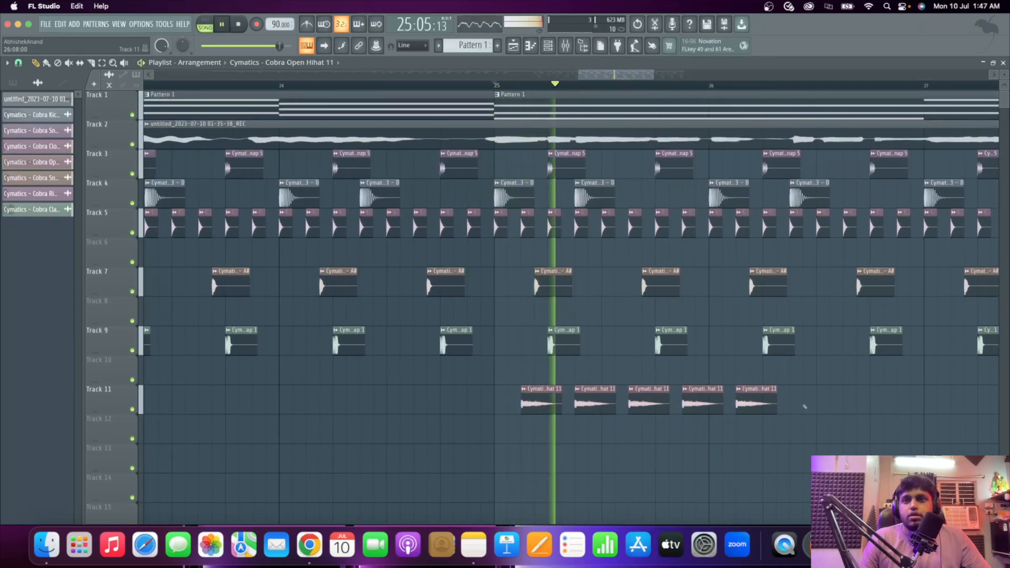
click(805, 406)
click(858, 406)
click(912, 406)
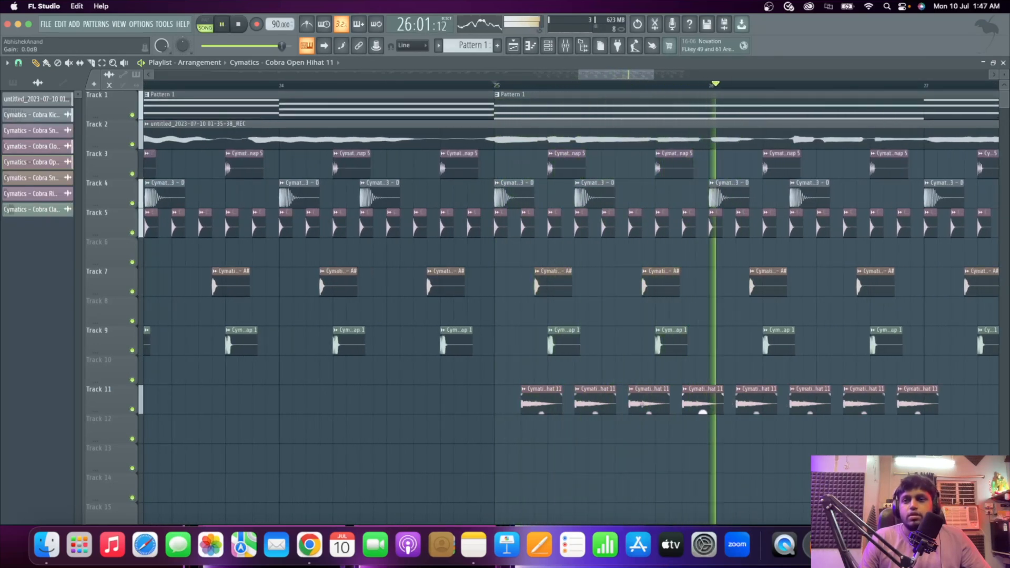
Extend the open hi-hat pattern on Track 11 through bars 27 and 28, one clip every four steps from step 3.
scroll(642, 404, down, 3)
scroll(761, 414, up, 3)
click(752, 405)
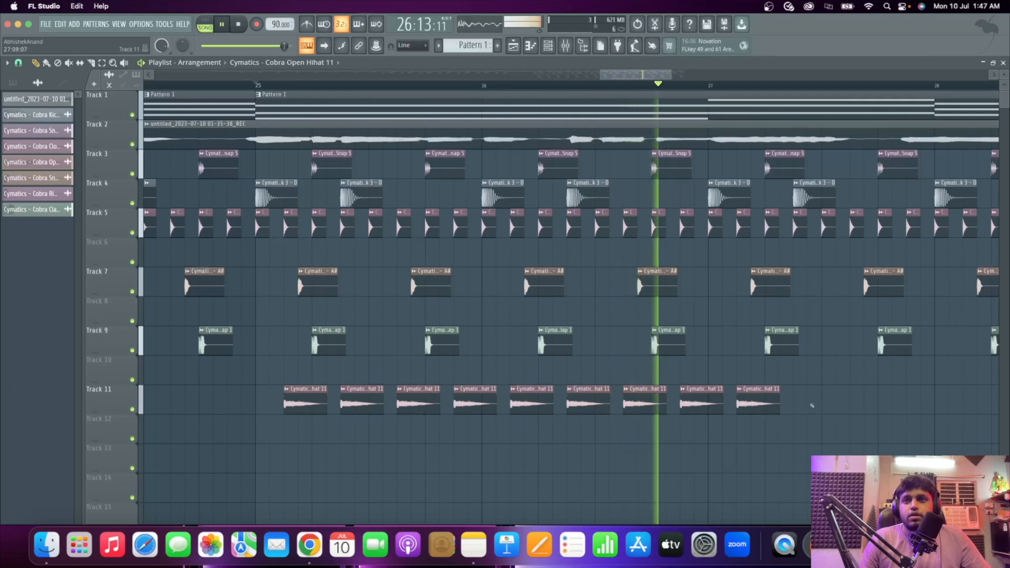
click(820, 405)
click(864, 407)
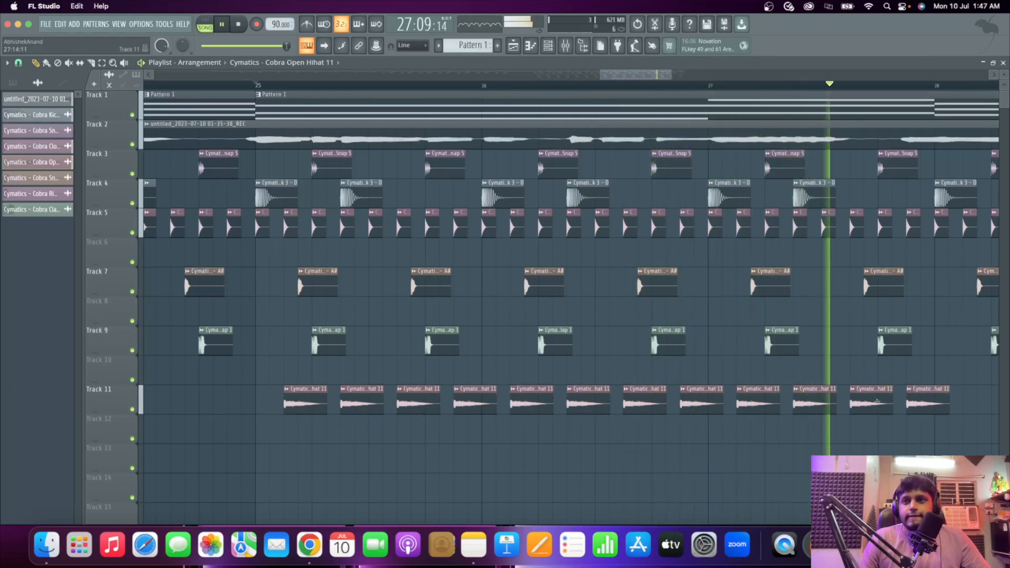
scroll(668, 413, down, 3)
scroll(790, 413, up, 3)
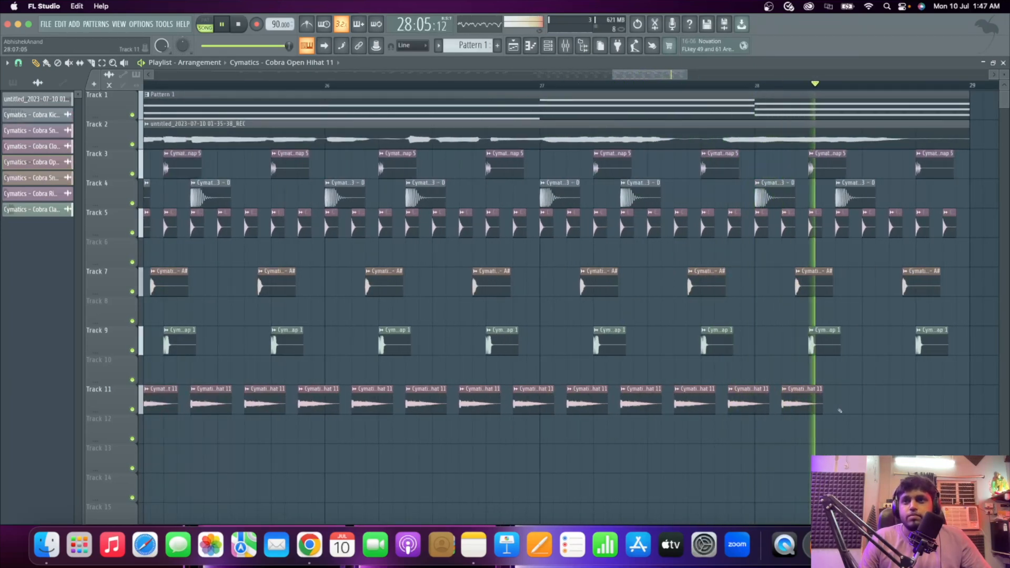
key(space)
key(space)
click(945, 406)
Play the beat from bar 25 to check how the open hi-hats on Track 11 fit.
scroll(857, 437, down, 3)
key(space)
scroll(520, 429, up, 3)
key(space)
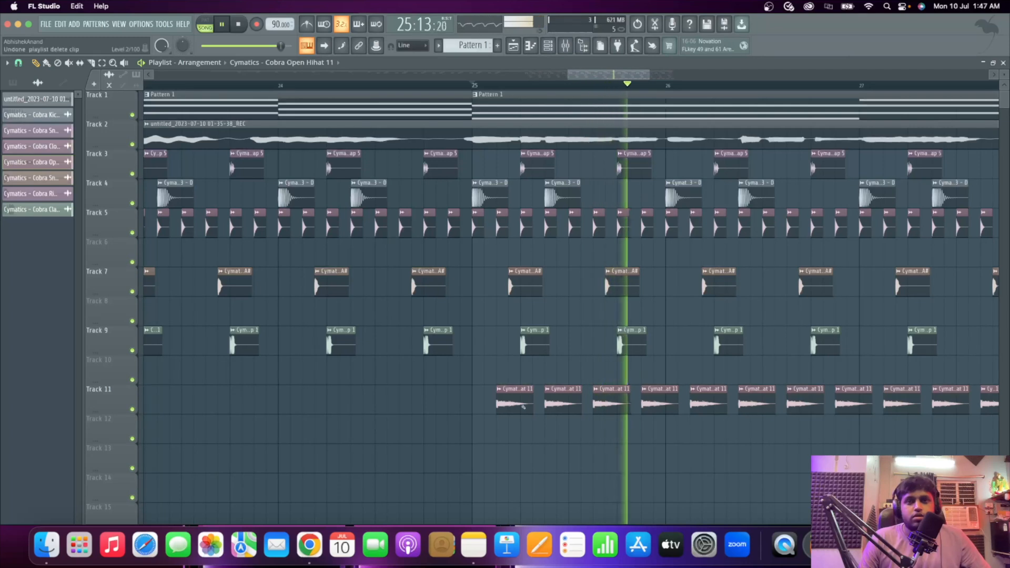
scroll(601, 464, down, 3)
key(space)
scroll(576, 447, down, 2)
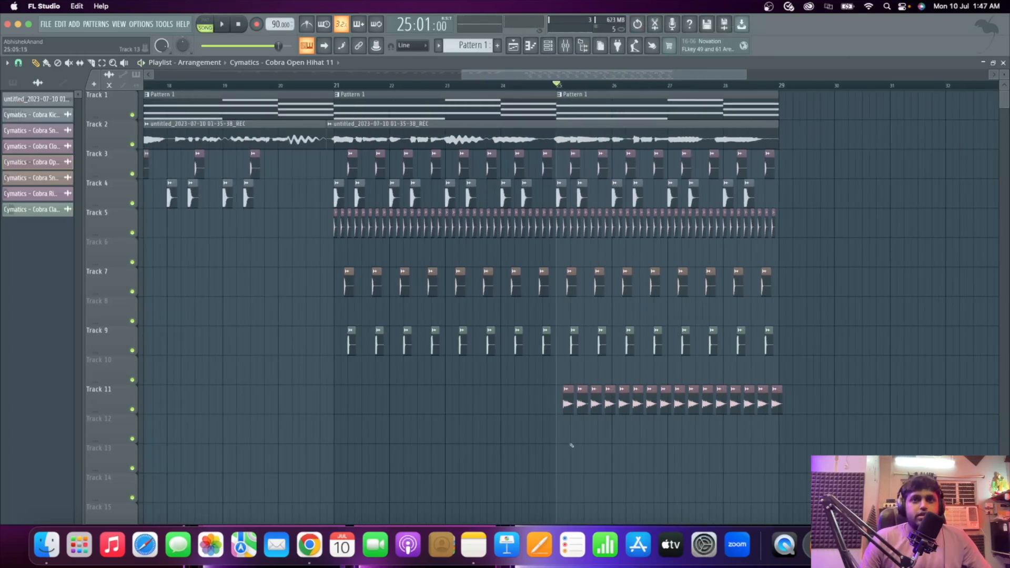
scroll(569, 443, up, 2)
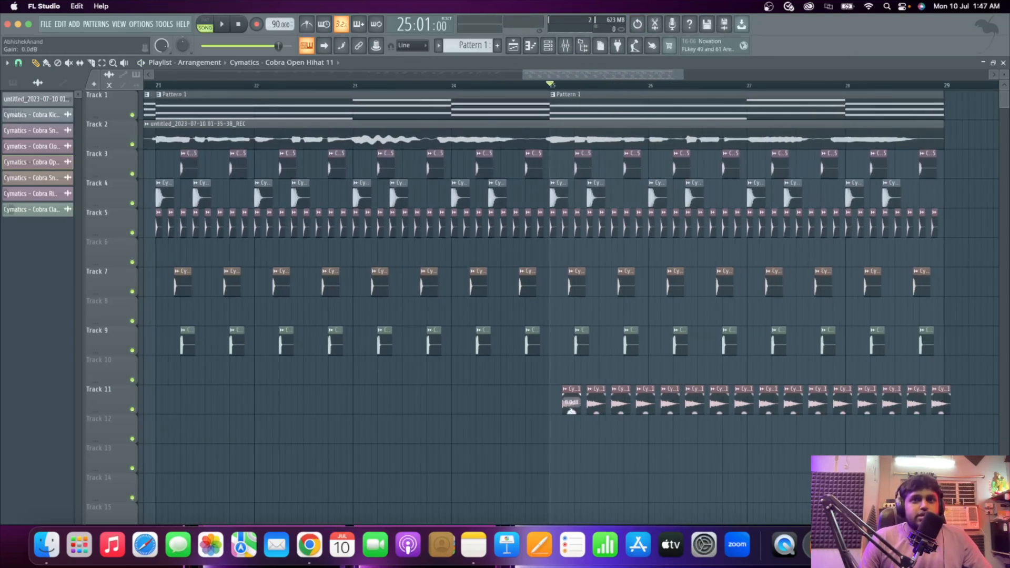
Place a Cymatics - Cobra Rimshot Snare 2 clip on Track 12 at step 3 of bar 25.
double_click(571, 390)
drag(184, 113, 354, 129)
mouse_move(42, 151)
mouse_down()
mouse_move(50, 160)
mouse_move(24, 153)
mouse_up()
drag(40, 196, 570, 428)
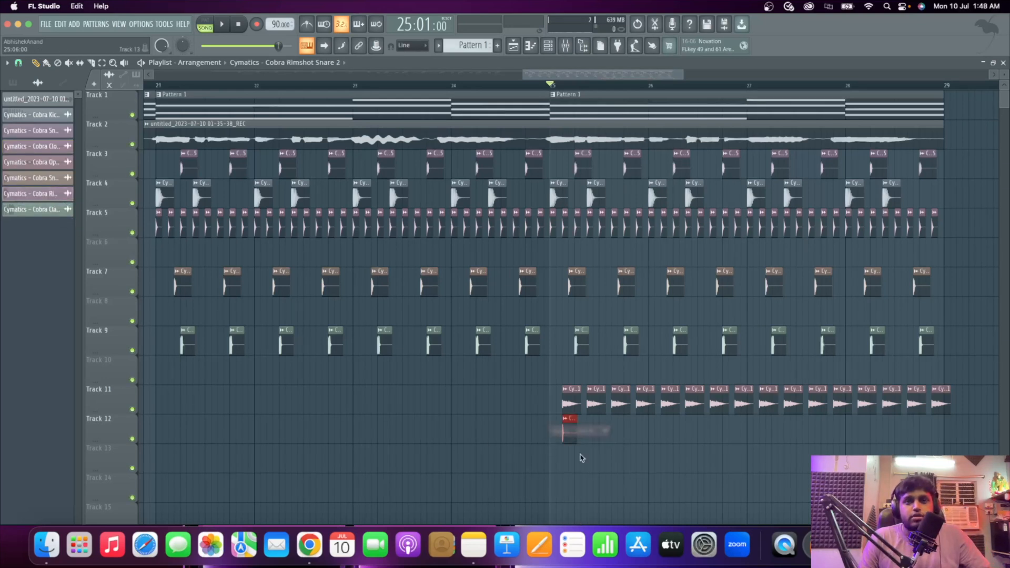
Try deleting the first open hi-hat in bar 25 and adding a second rimshot clip at step 7 of Track 12, auditioning the result.
scroll(565, 401, up, 2)
right_click(566, 401)
key(space)
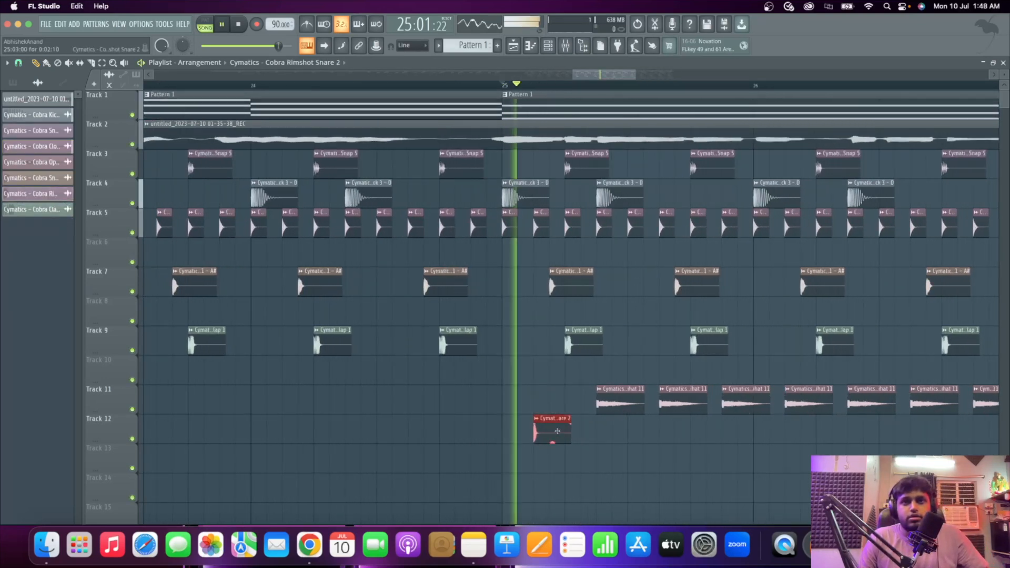
click(599, 426)
key(space)
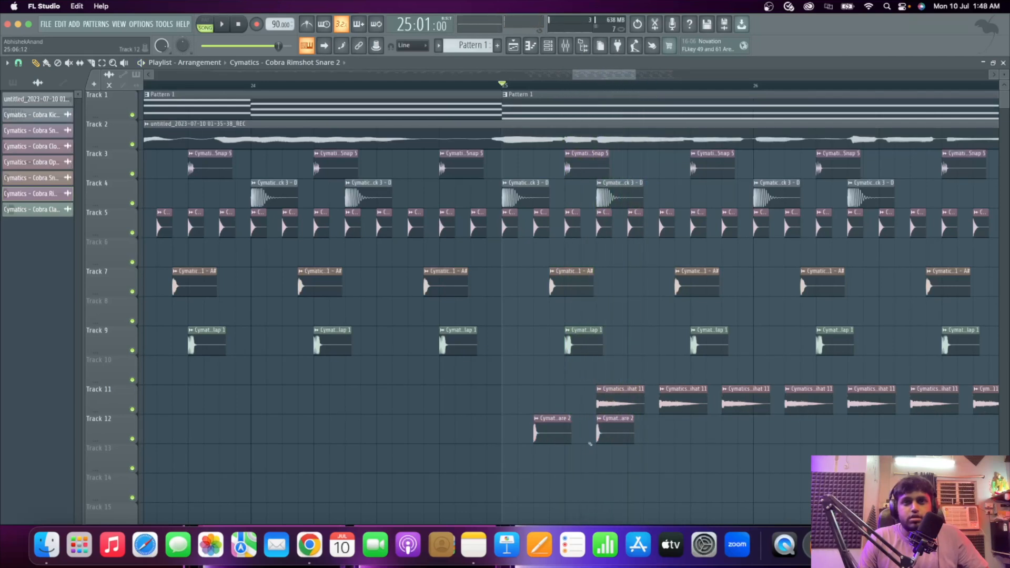
scroll(578, 426, up, 2)
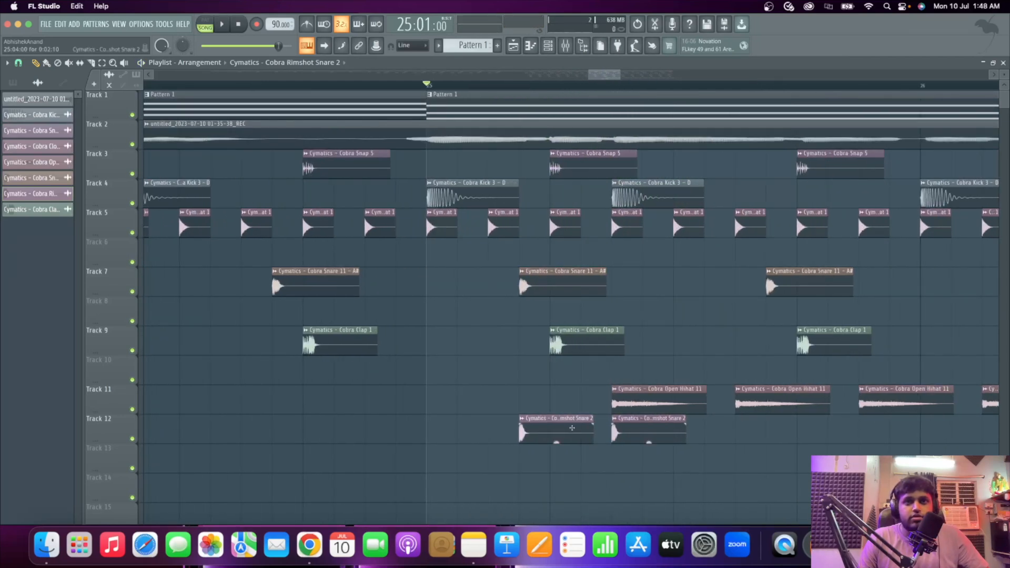
Undo the rimshot changes on Track 12 and the deletion of the first open hi-hat in bar 25.
key(super+z)
key(super+z)
key(super+z)
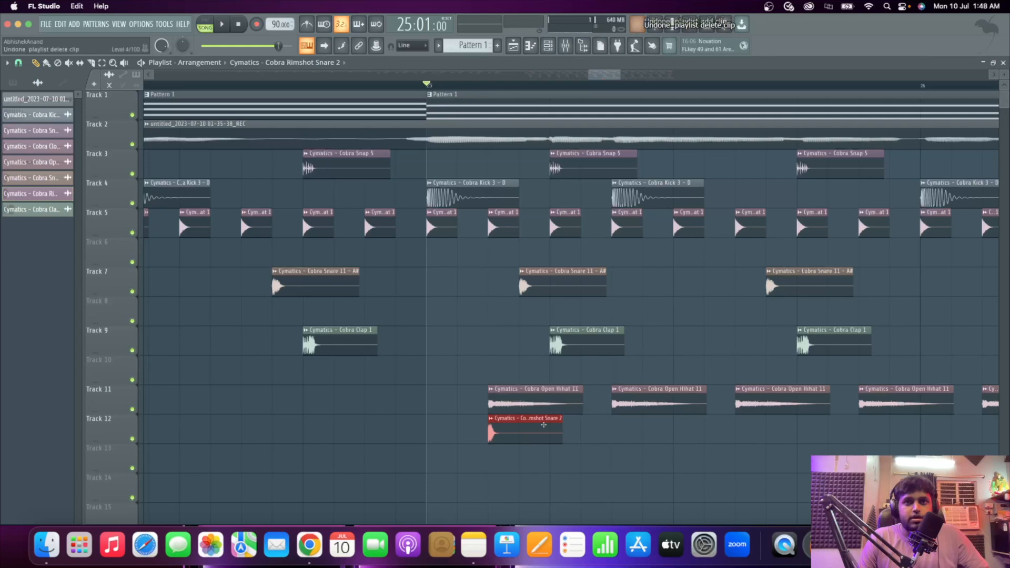
Move the rimshot clip on Track 12 to step 7 of bar 25 and audition it repeatedly with the beat.
drag(524, 426, 648, 426)
key(space)
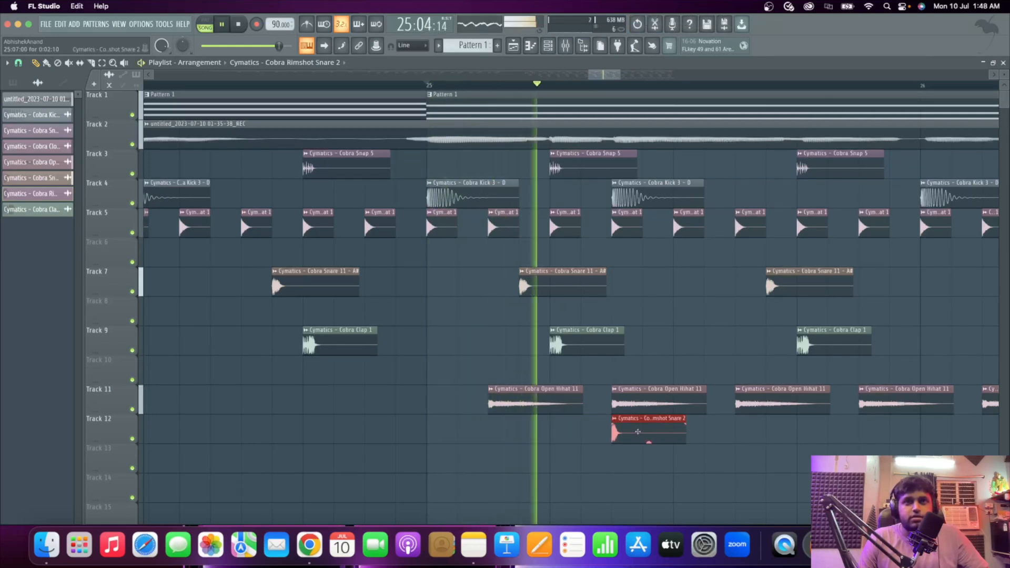
key(space)
key(space)
mouse_move(639, 431)
mouse_down()
mouse_move(505, 440)
mouse_move(536, 440)
mouse_move(506, 430)
mouse_move(643, 430)
mouse_up()
key(space)
key(space)
key(space)
key(space)
key(space)
key(space)
key(space)
key(space)
key(space)
key(space)
key(space)
key(space)
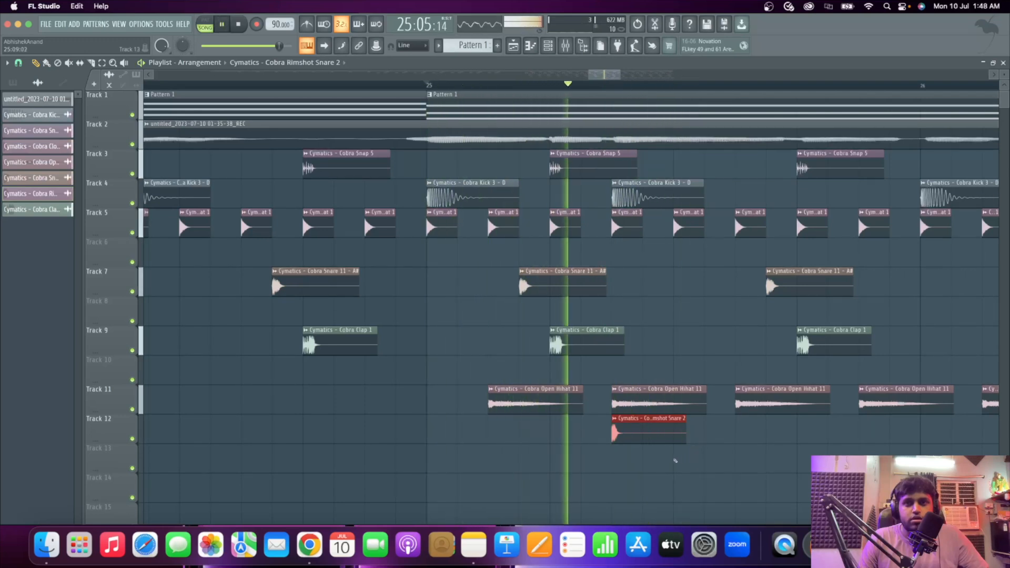
Stop playback and delete the rimshot clip from Track 12.
click(660, 463)
scroll(521, 458, down, 4)
key(space)
right_click(546, 456)
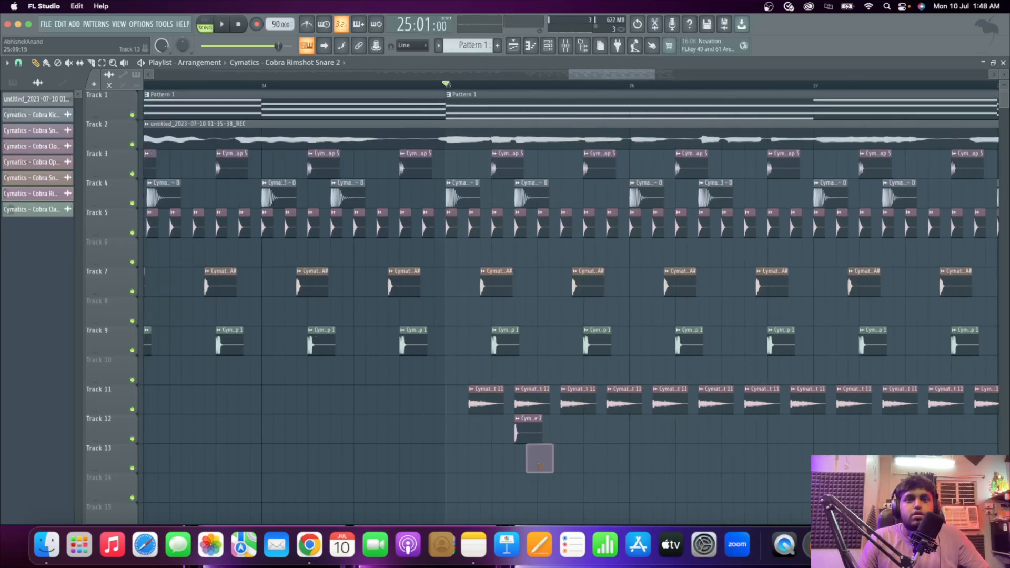
scroll(556, 454, up, 3)
right_click(528, 444)
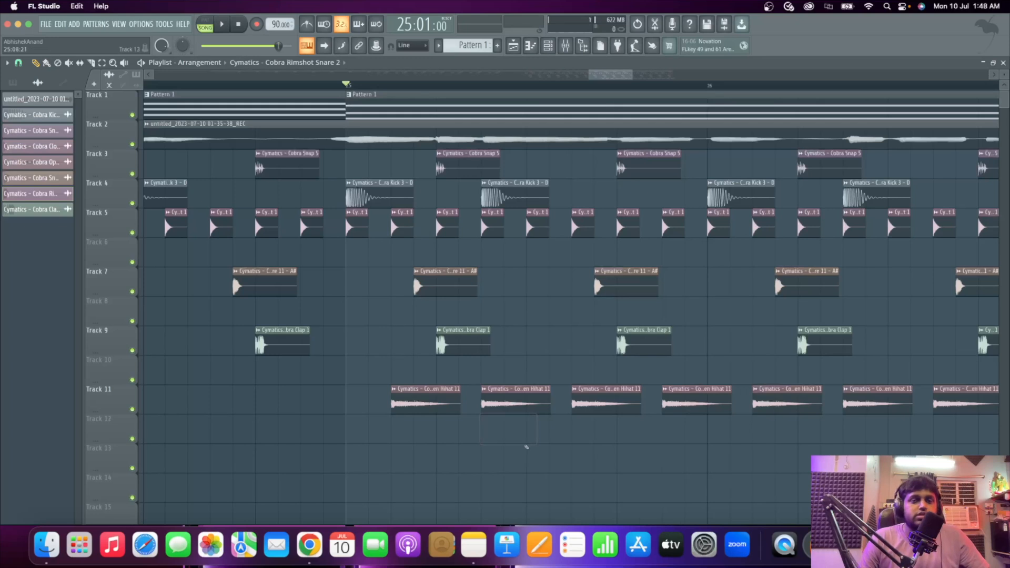
Set the song position to the start of bar 5.
scroll(528, 444, down, 2)
scroll(528, 444, down, 1)
scroll(534, 444, down, 2)
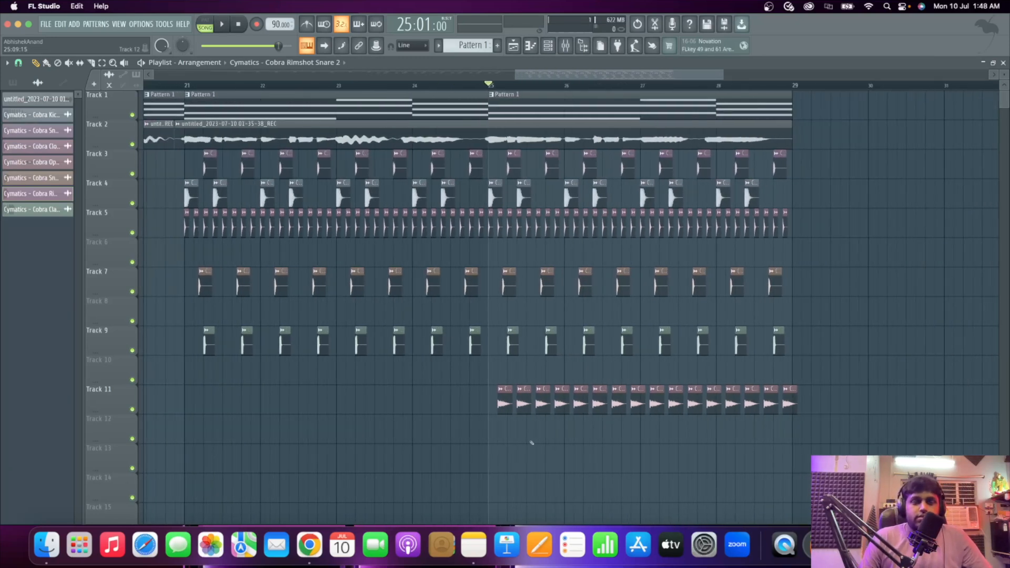
scroll(537, 444, down, 5)
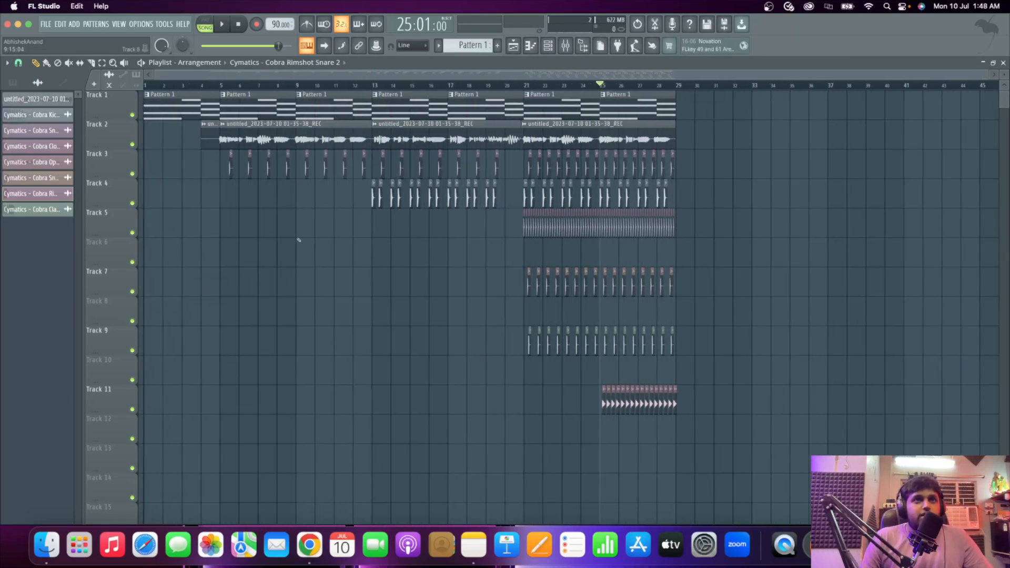
scroll(179, 158, up, 3)
drag(247, 85, 244, 85)
scroll(261, 279, down, 3)
scroll(261, 278, down, 1)
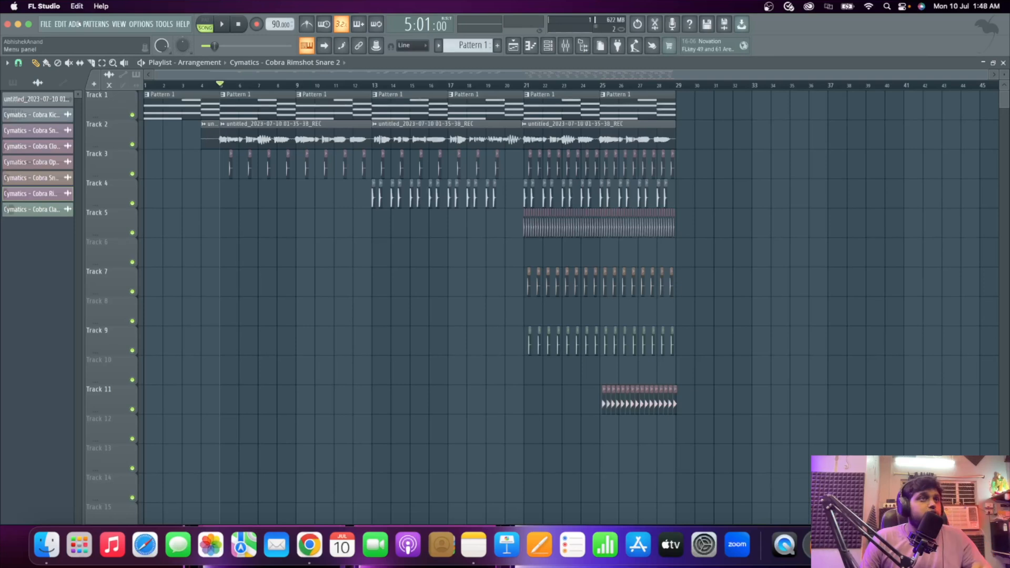
Add a FLEX instrument with the Ace Nylon MK I preset from the Essential Guitars pack and close its window.
click(74, 24)
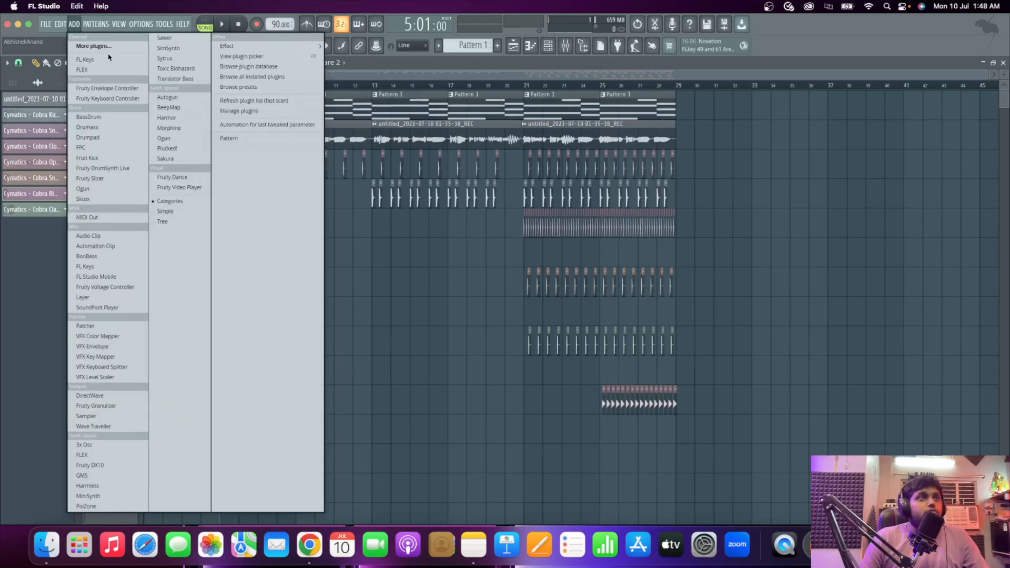
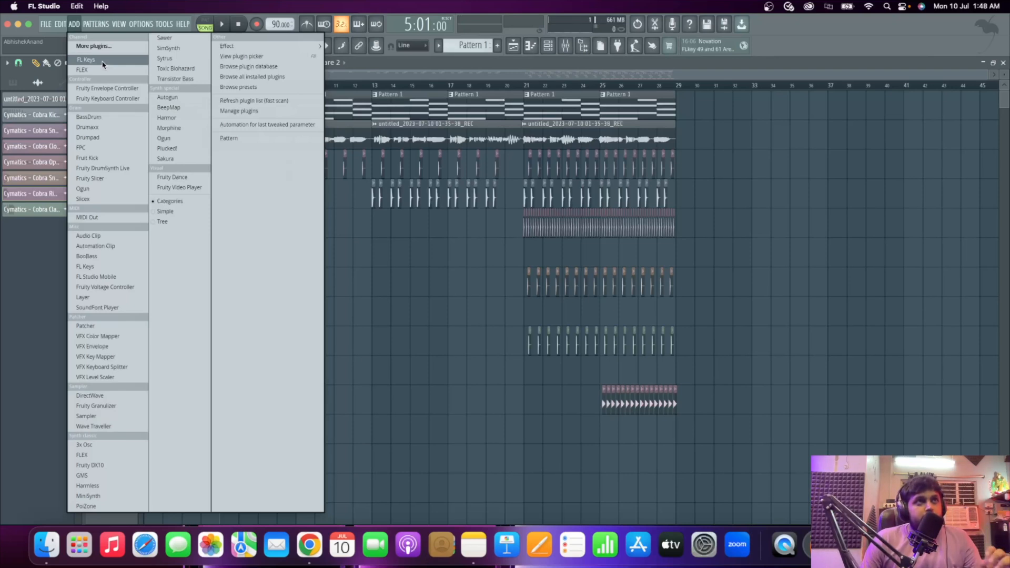
click(99, 68)
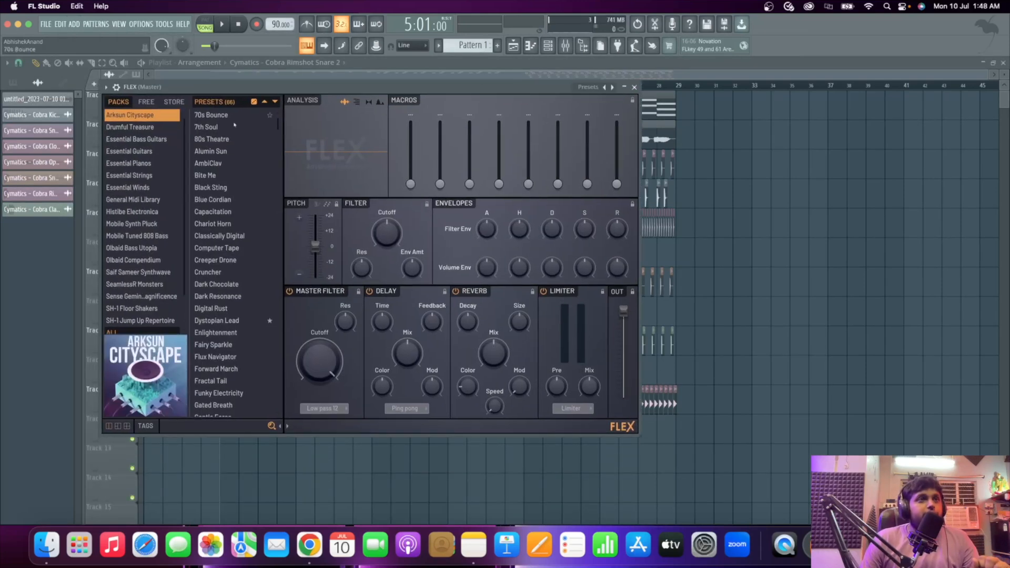
click(169, 152)
click(241, 125)
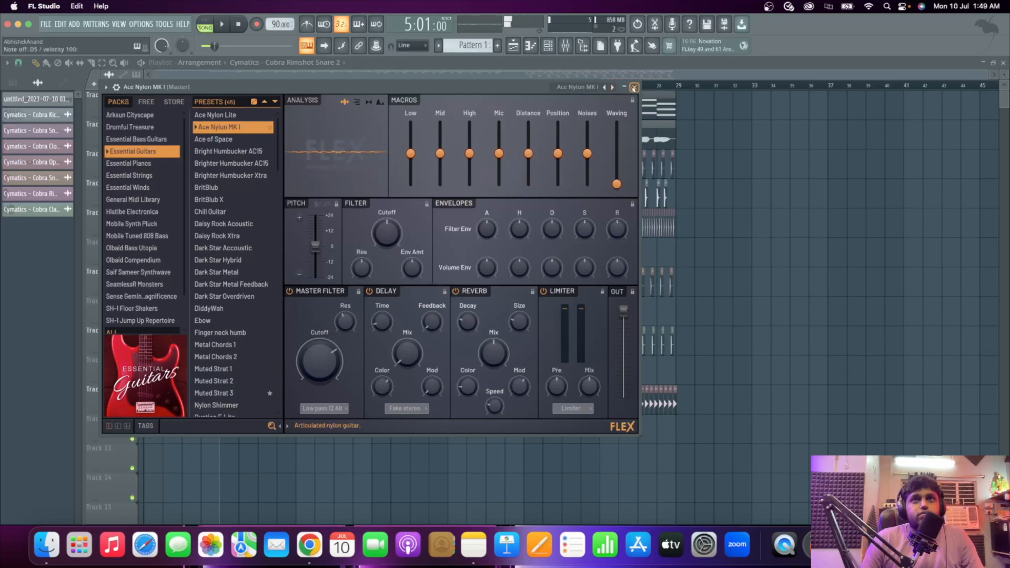
click(635, 87)
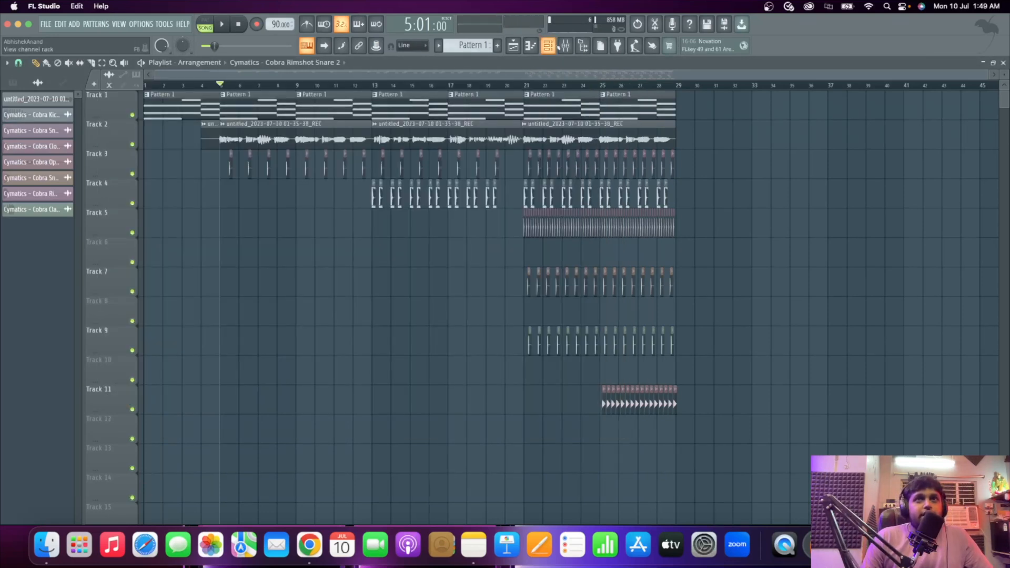
Copy the FL Keys notes from Pattern 1 and paste them into the Ace Nylon channel in Pattern 2.
click(557, 46)
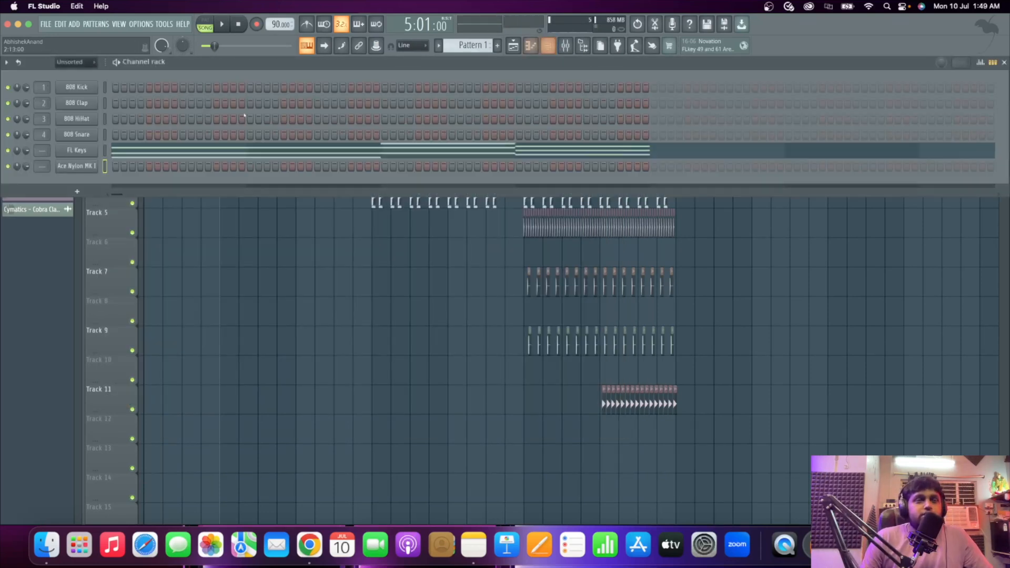
right_click(76, 155)
click(204, 162)
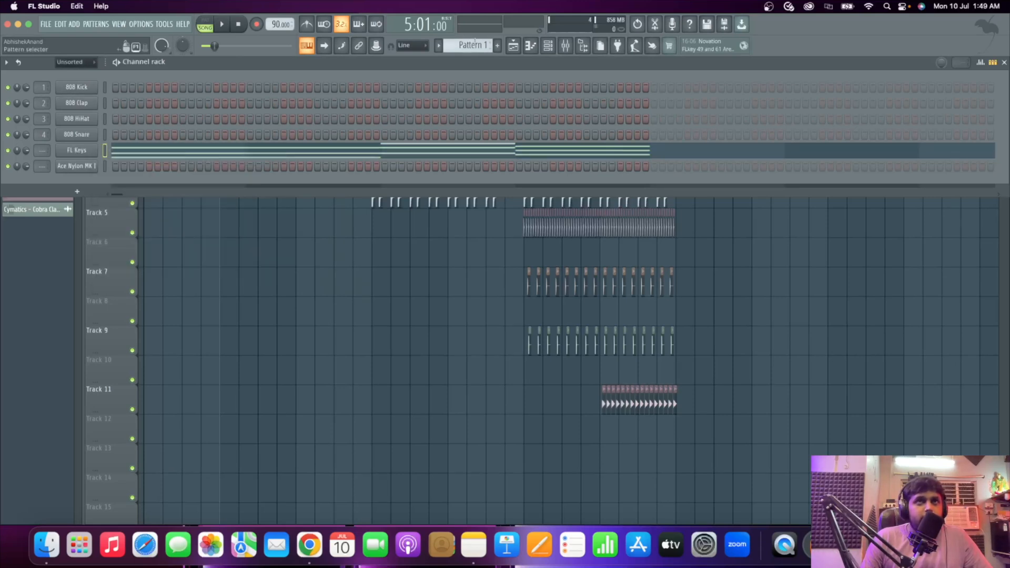
click(497, 46)
right_click(77, 166)
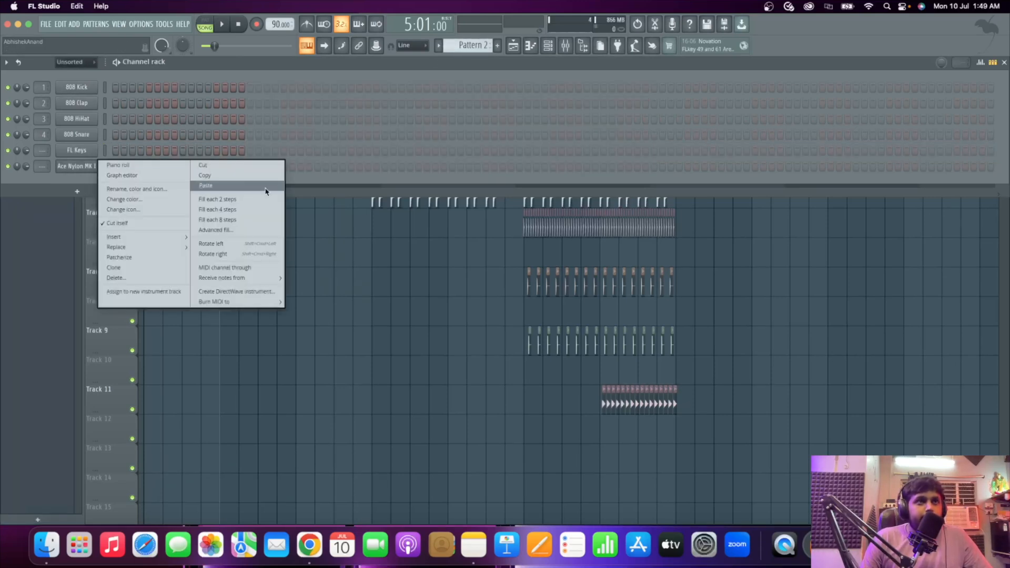
click(266, 187)
Play Pattern 2 and open the Ace Nylon channel's notes in the piano roll, stopping playback at bar 4.
key(space)
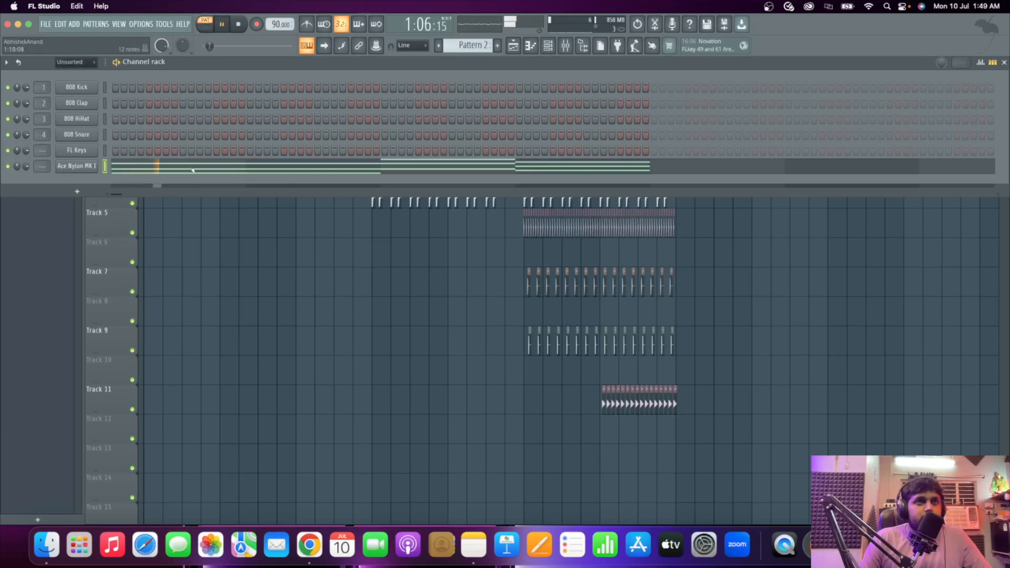
click(192, 167)
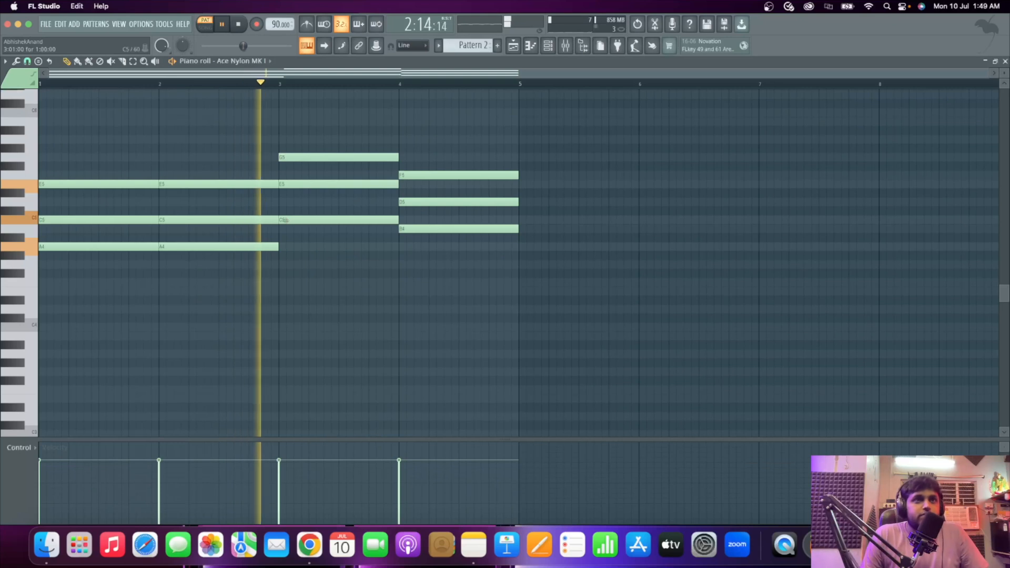
click(402, 85)
key(space)
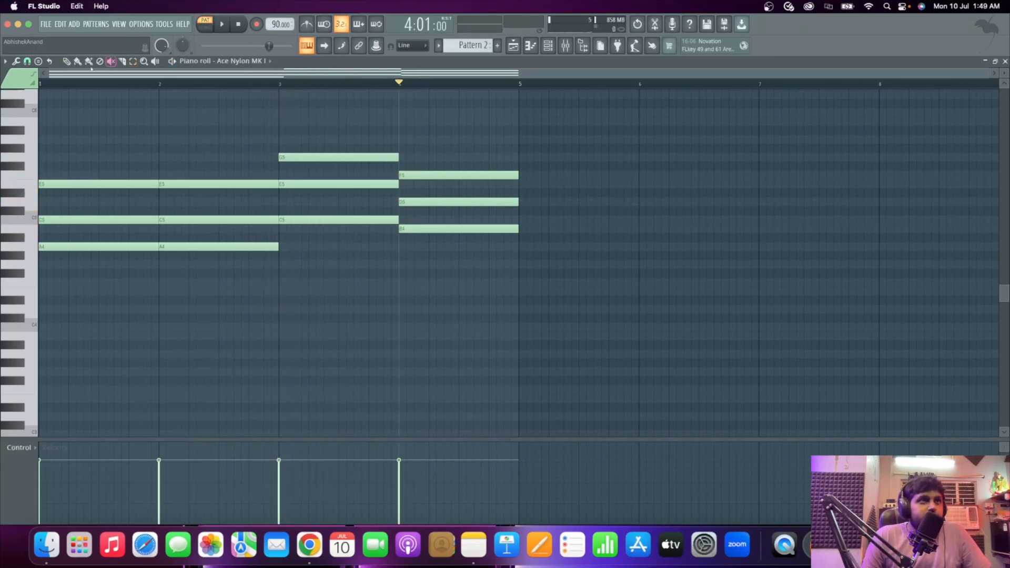
click(133, 62)
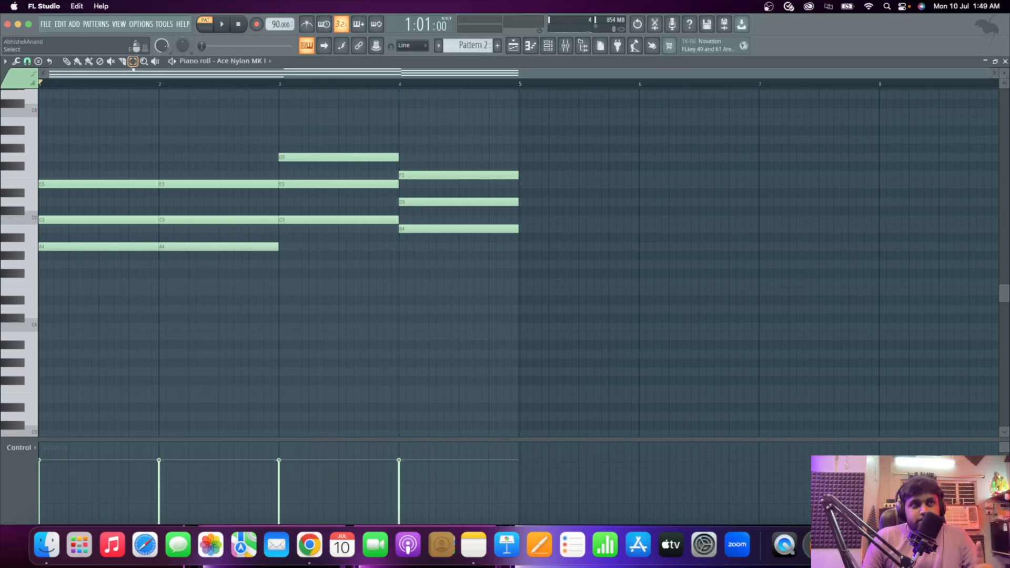
scroll(101, 210, up, 3)
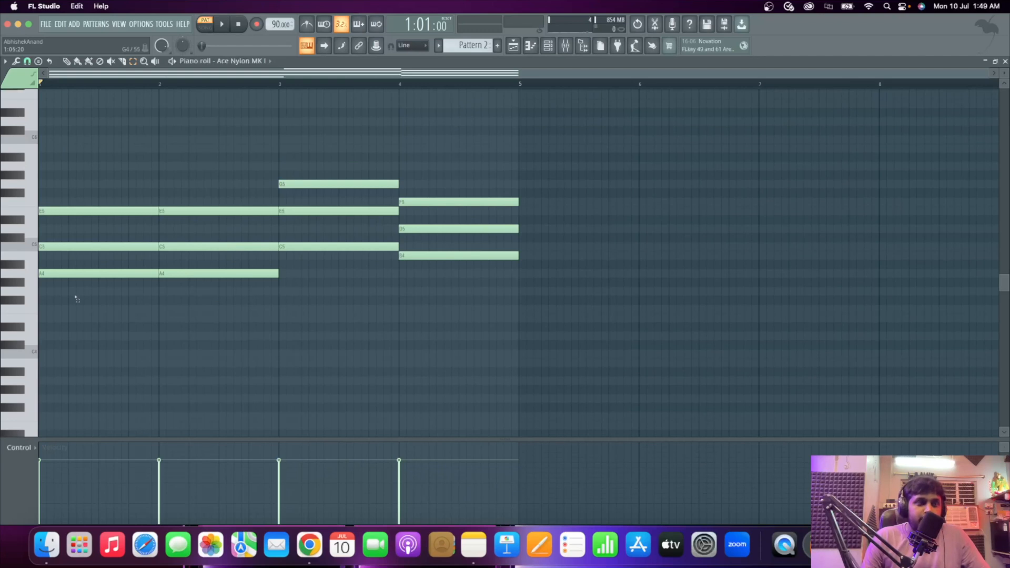
drag(77, 282, 40, 286)
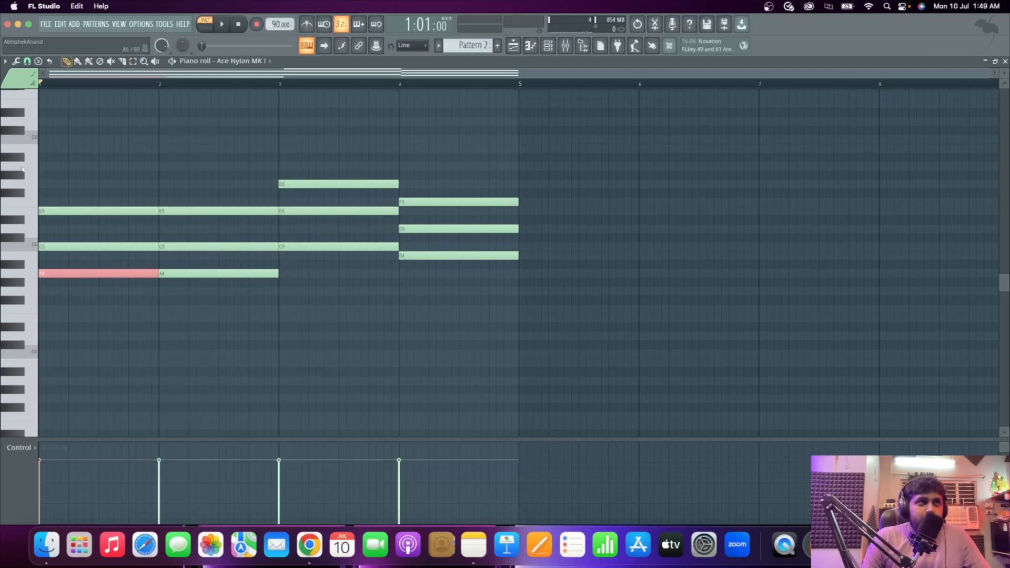
click(46, 175)
right_click(53, 173)
click(49, 168)
right_click(107, 167)
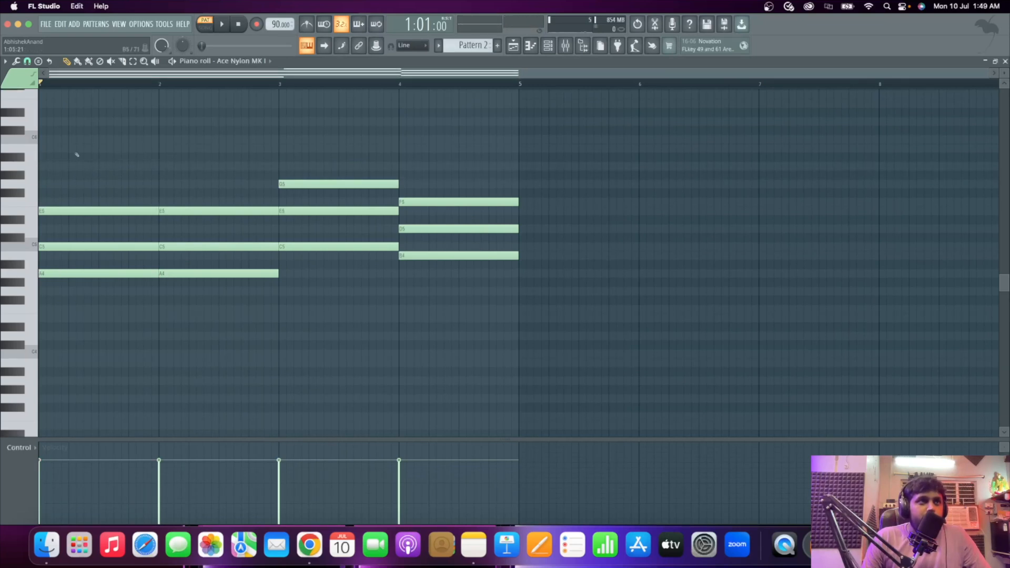
Raise bar 1's A4 note an octave to A5.
click(107, 274)
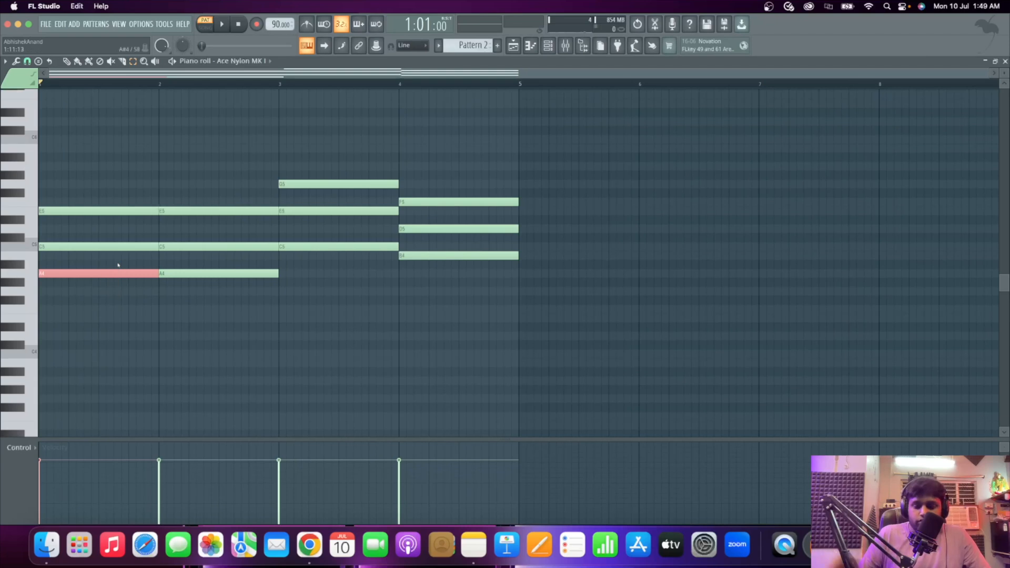
key(ctrl+Up)
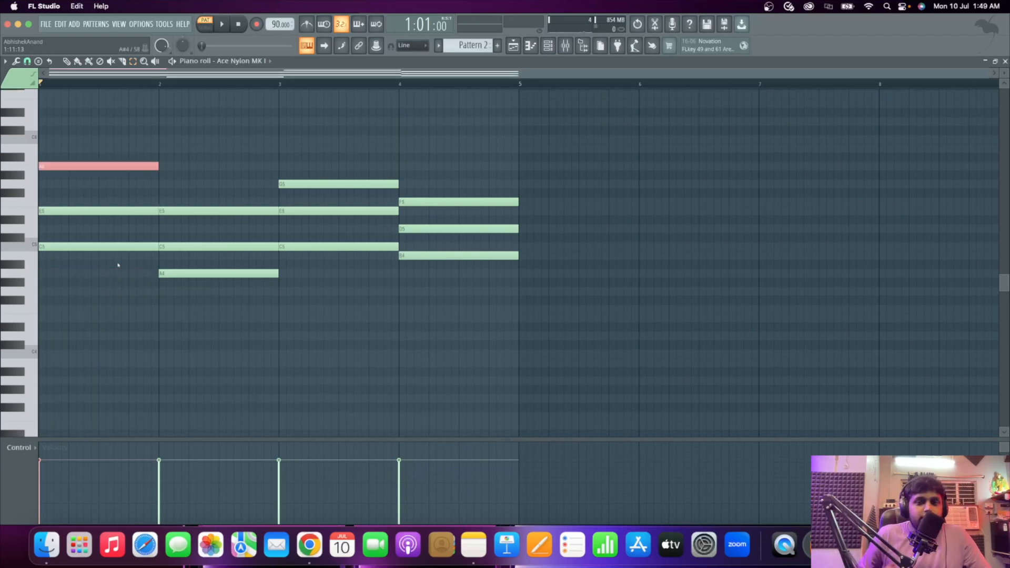
Try raising bar 1's C5 and E5 notes an octave, return both to their original octave, and play the chord.
drag(118, 265, 119, 246)
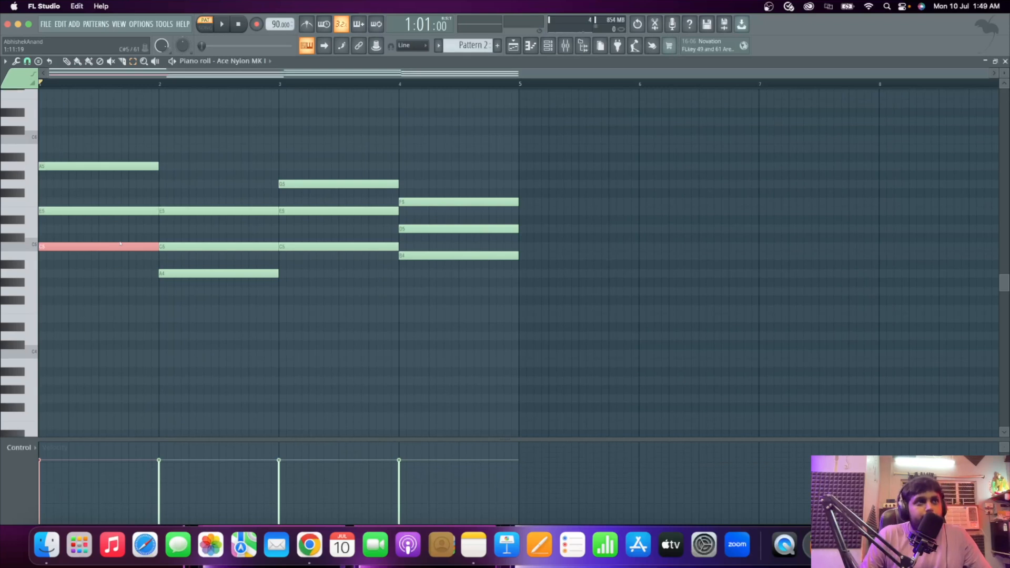
key(ctrl+Up)
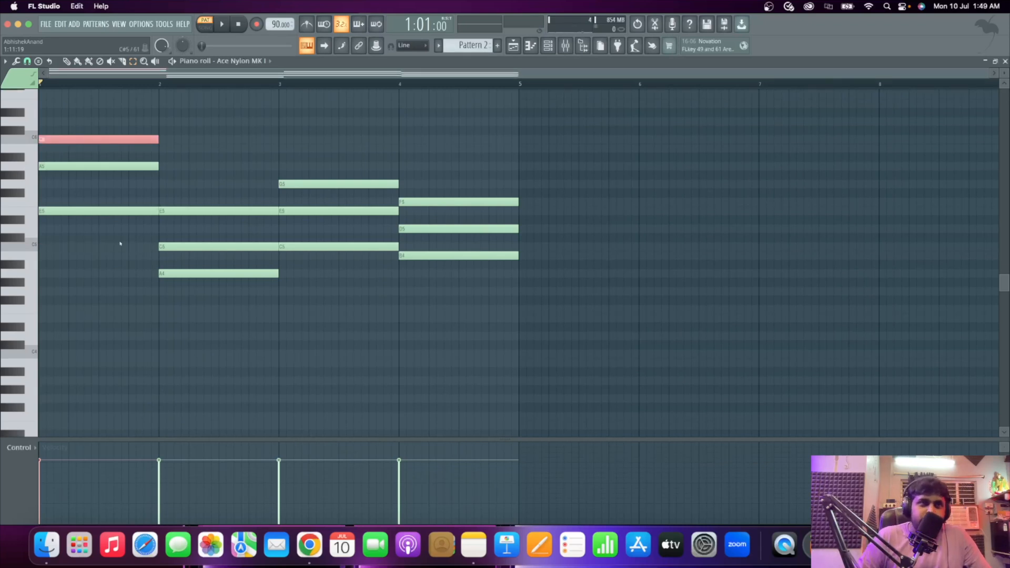
drag(110, 245, 117, 193)
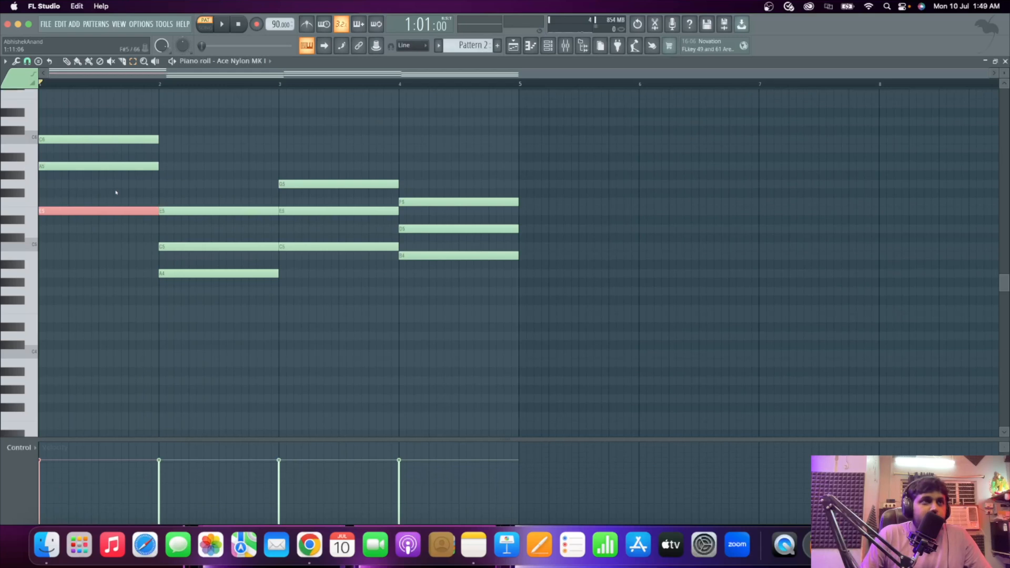
key(ctrl+Up)
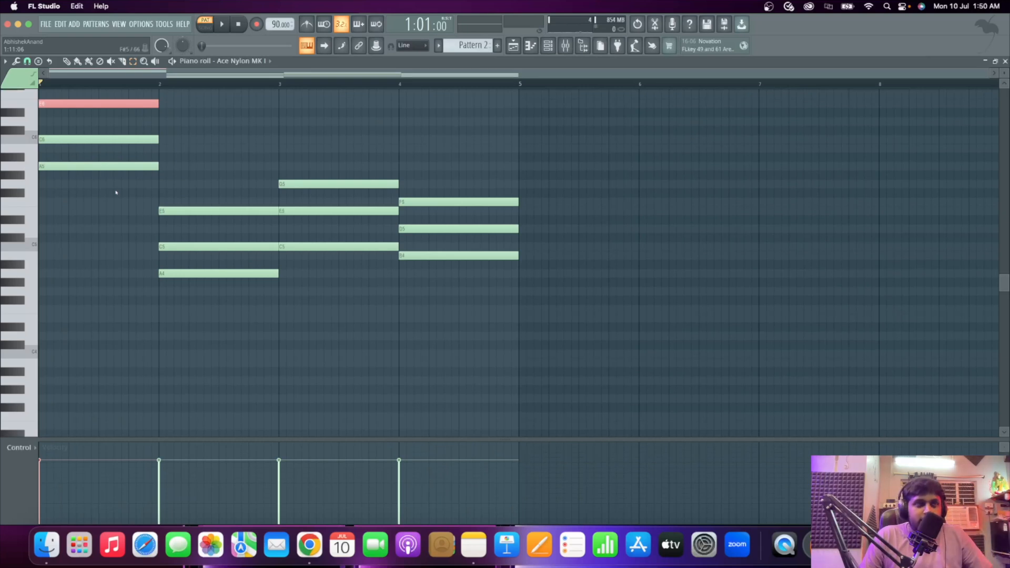
key(ctrl+Down)
drag(75, 104, 79, 148)
key(ctrl+Down)
key(space)
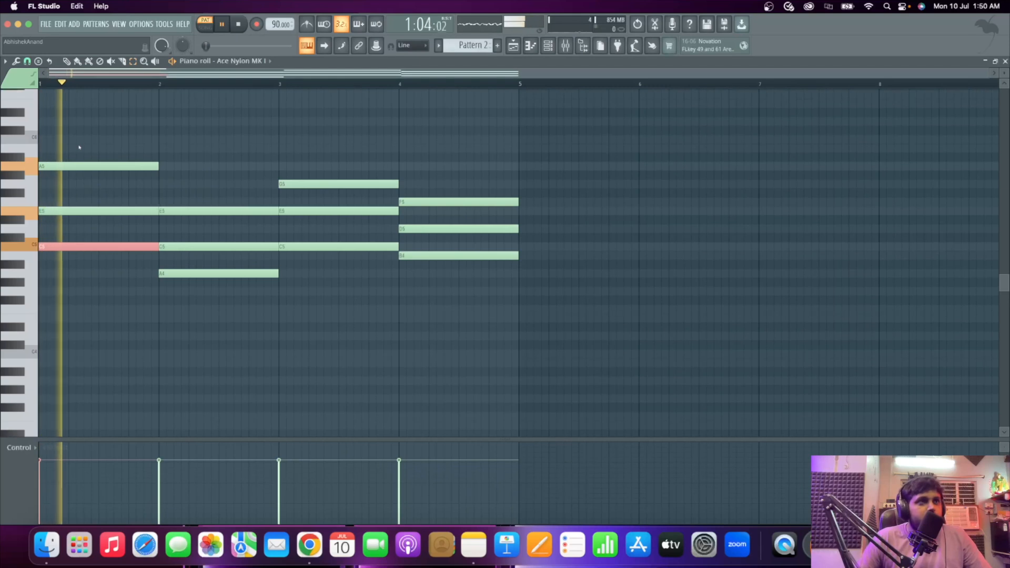
key(space)
Raise bar 2's A4 note to A5, lower its E5 note to E4, and play the changed chord.
click(201, 273)
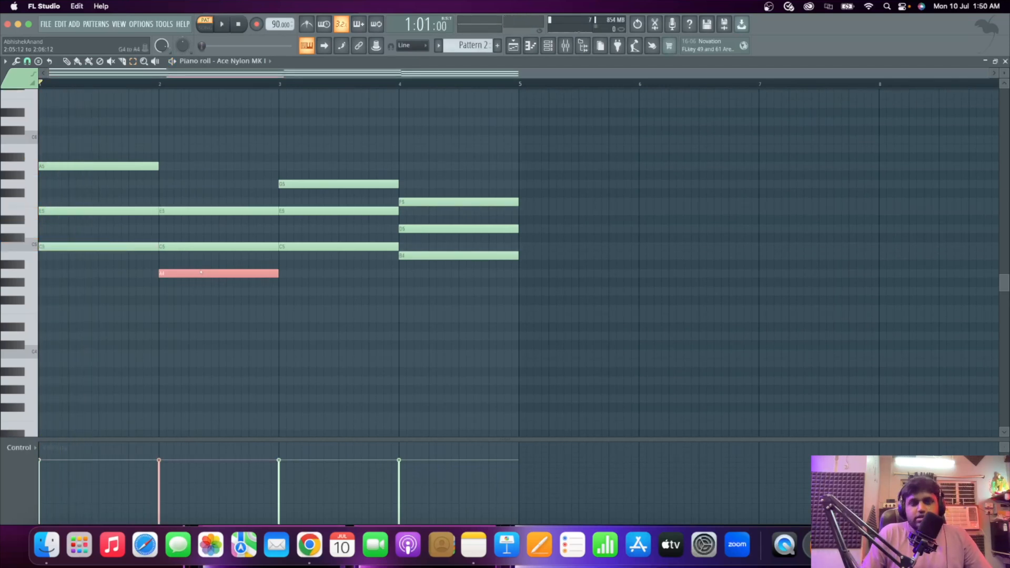
key(ctrl+Up)
super+click(201, 287)
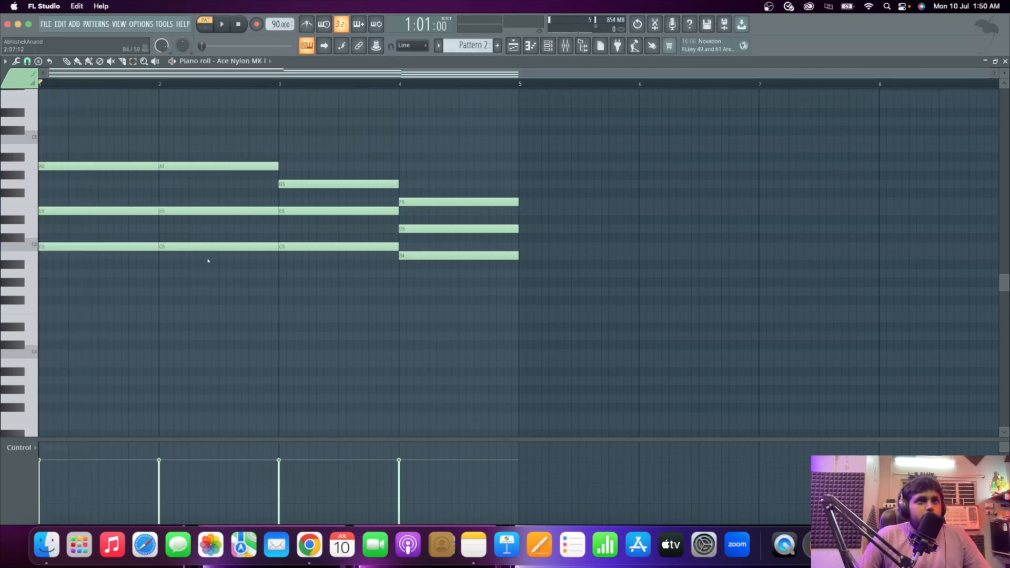
drag(217, 236, 218, 210)
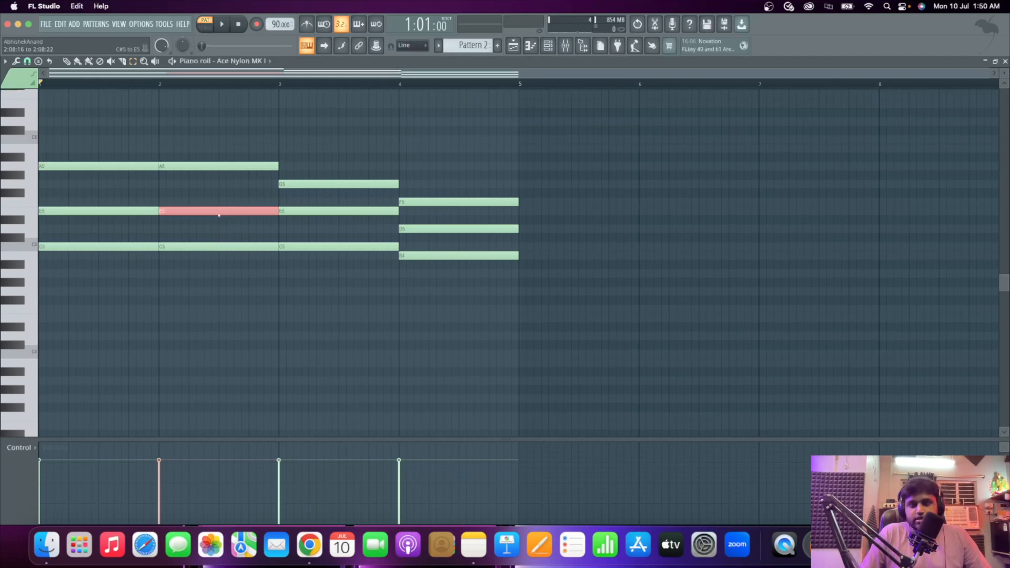
key(ctrl+Down)
key(space)
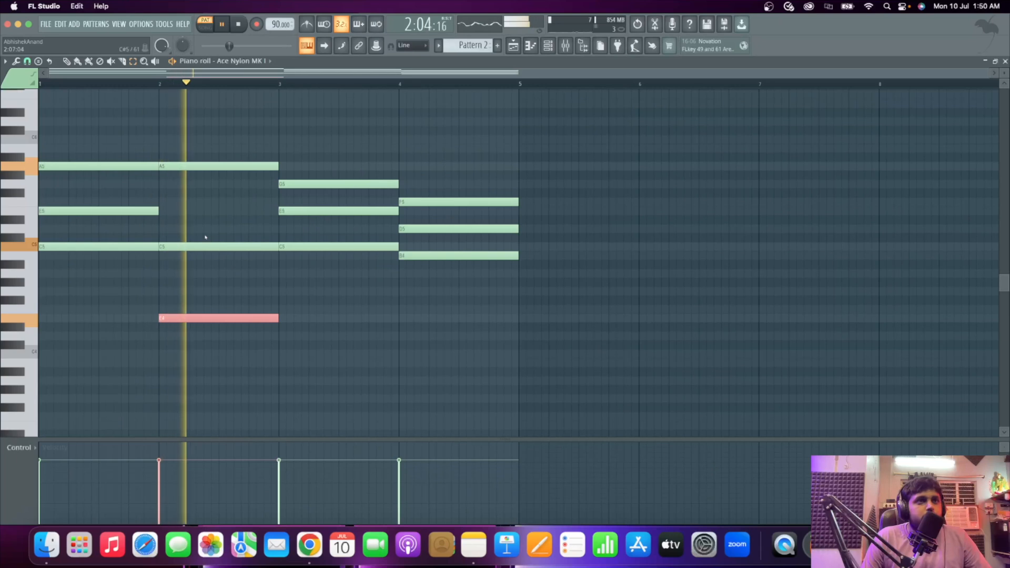
key(space)
Raise bar 2's C5 note to C6 and its E4 note to E5, and play the pattern.
drag(205, 237, 200, 374)
key(ctrl+Up)
key(ctrl+Up)
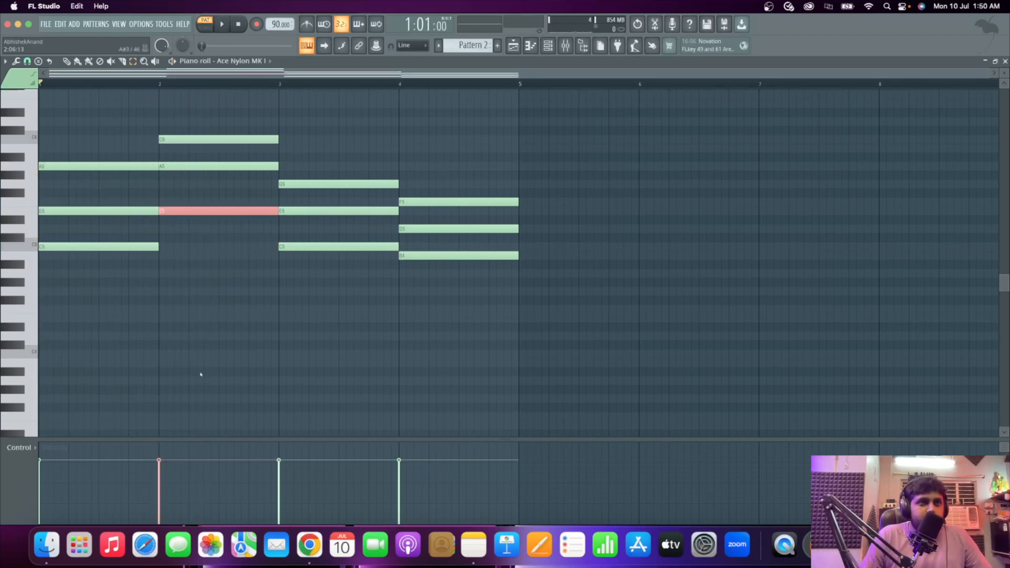
key(space)
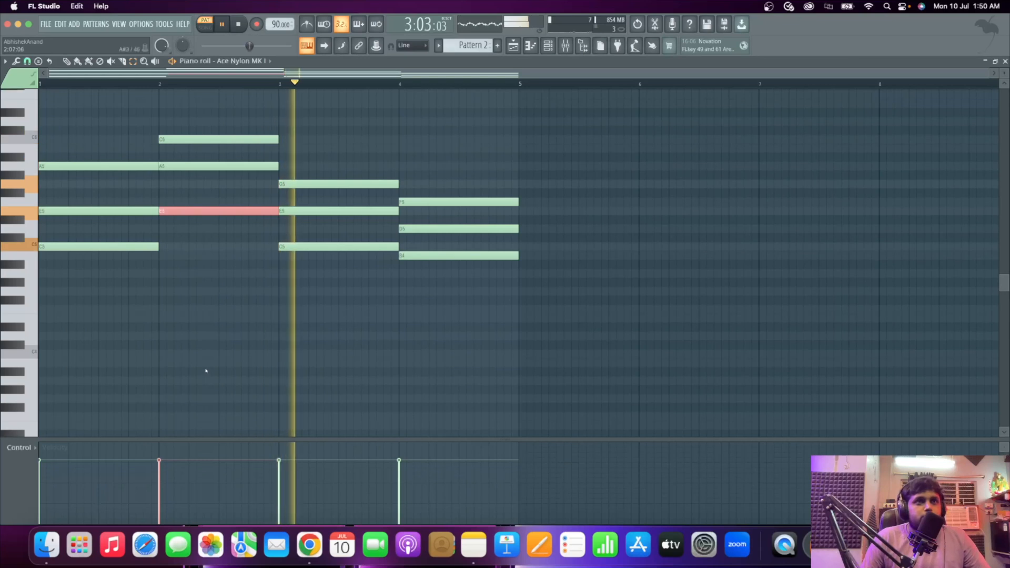
key(space)
Raise bar 3's C5 note an octave to C6 and play the pattern briefly.
click(320, 247)
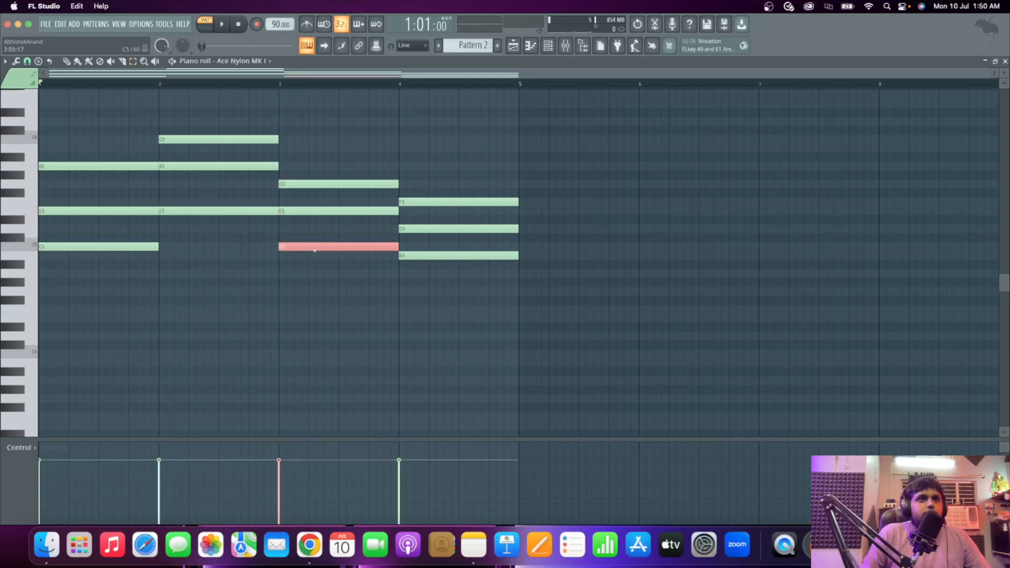
key(ctrl+Up)
key(space)
key(space)
Raise bar 4's B4 note an octave to B5 and play the pattern briefly.
click(441, 255)
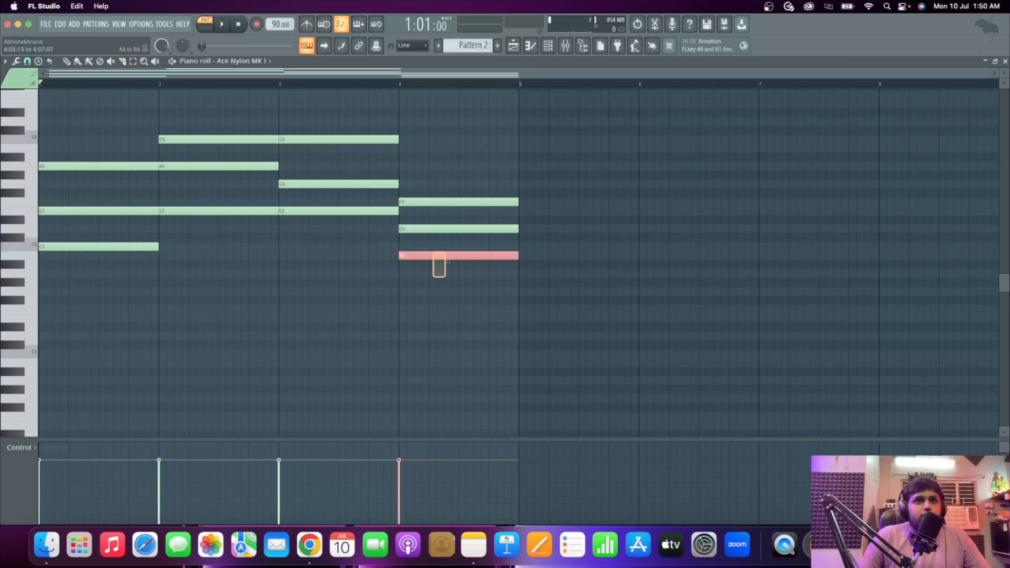
key(ctrl+Up)
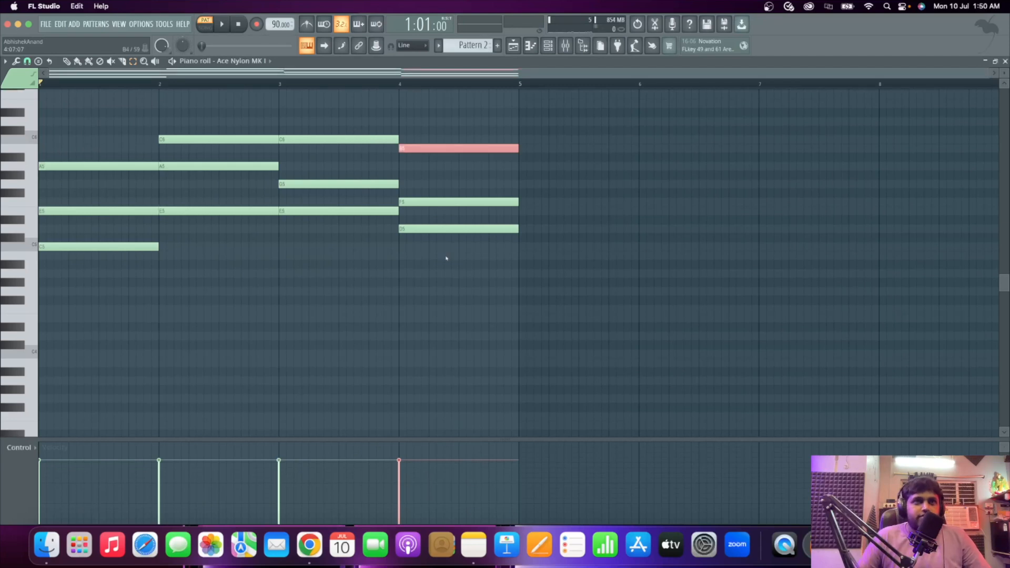
key(space)
key(space)
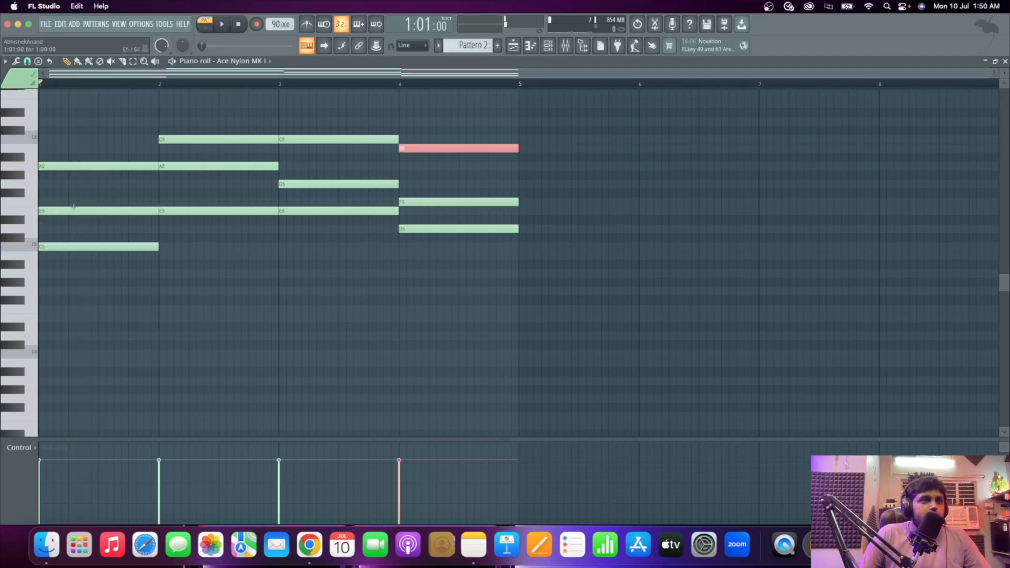
Add one-bar E6 and A4 notes to bar 1, and one-bar A4 and C5 notes to bar 2.
scroll(74, 210, up, 5)
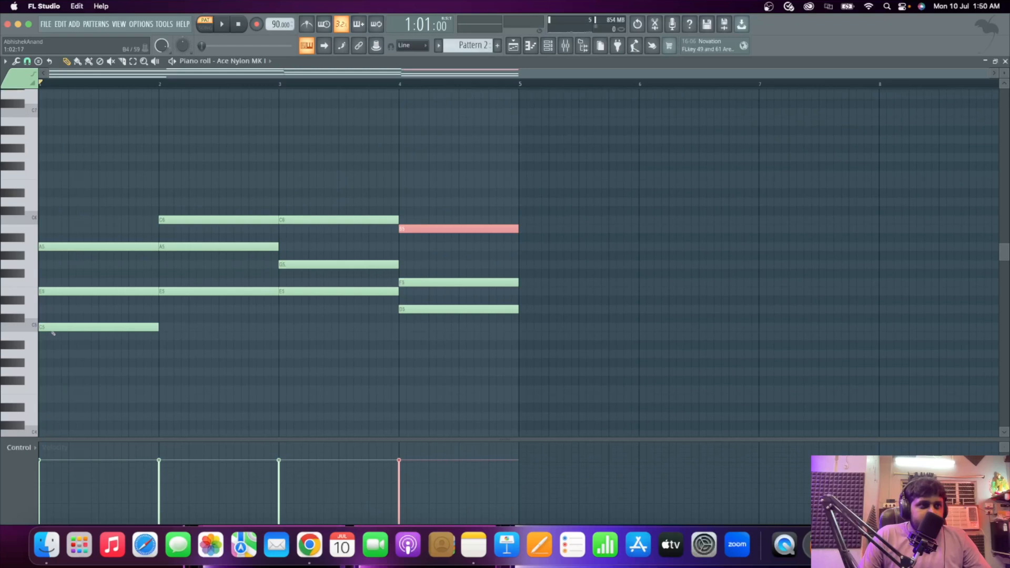
click(50, 327)
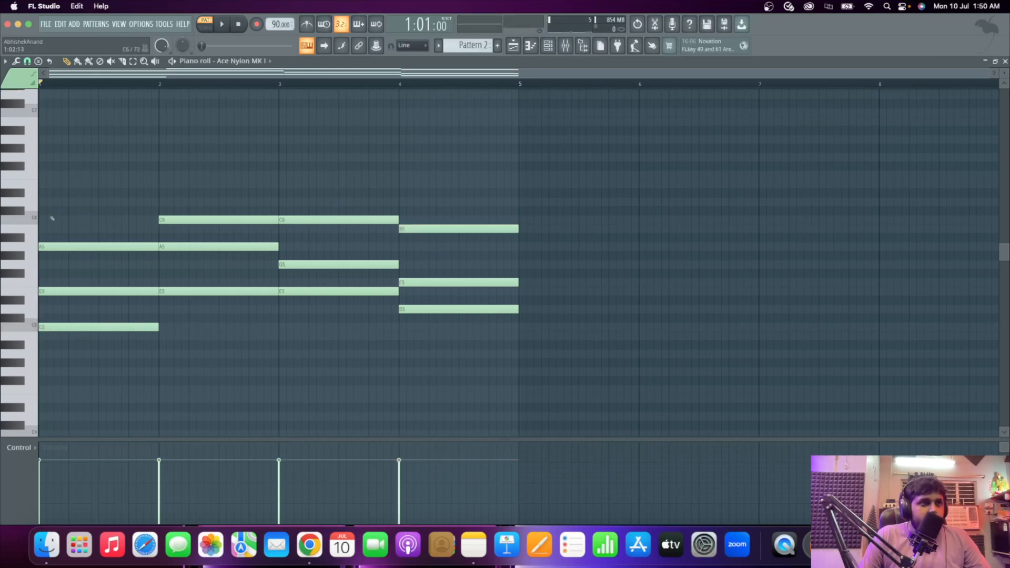
drag(47, 203, 56, 180)
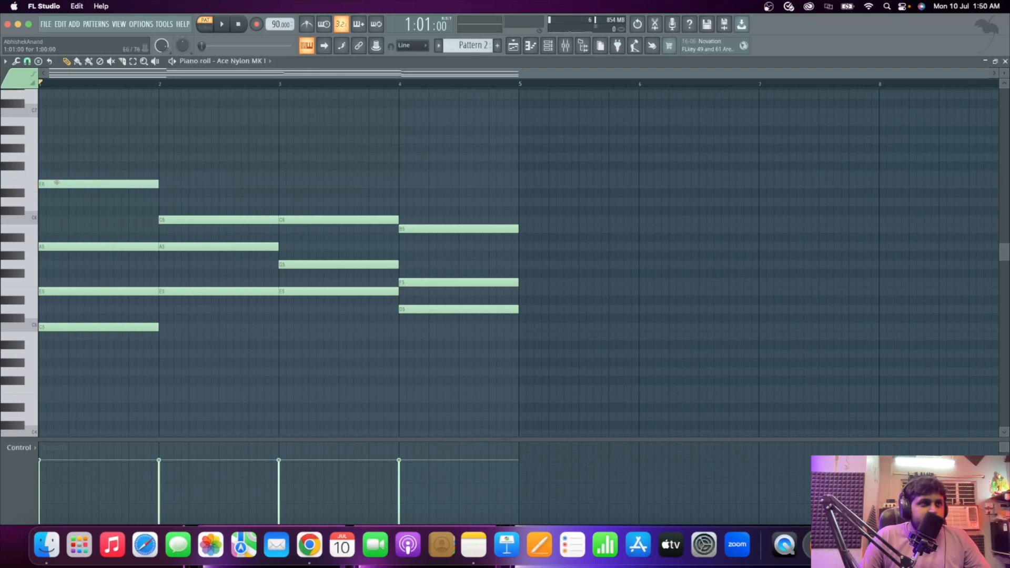
drag(56, 370, 28, 353)
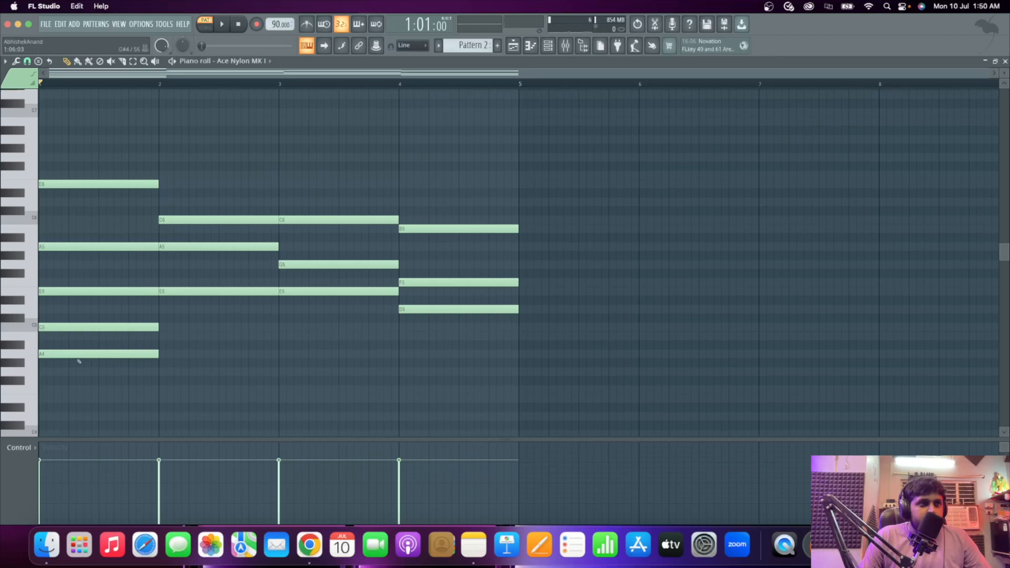
click(163, 358)
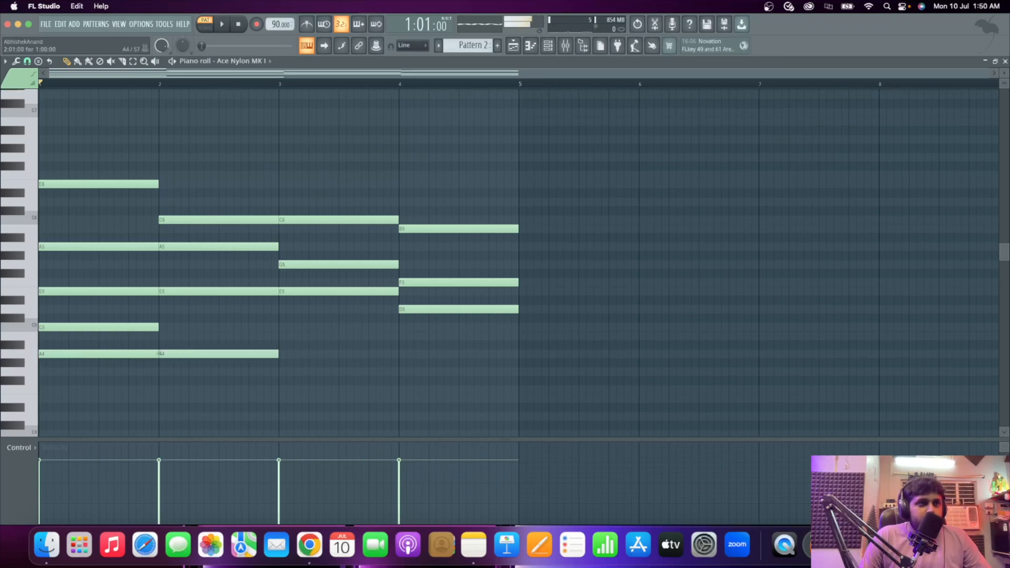
click(165, 328)
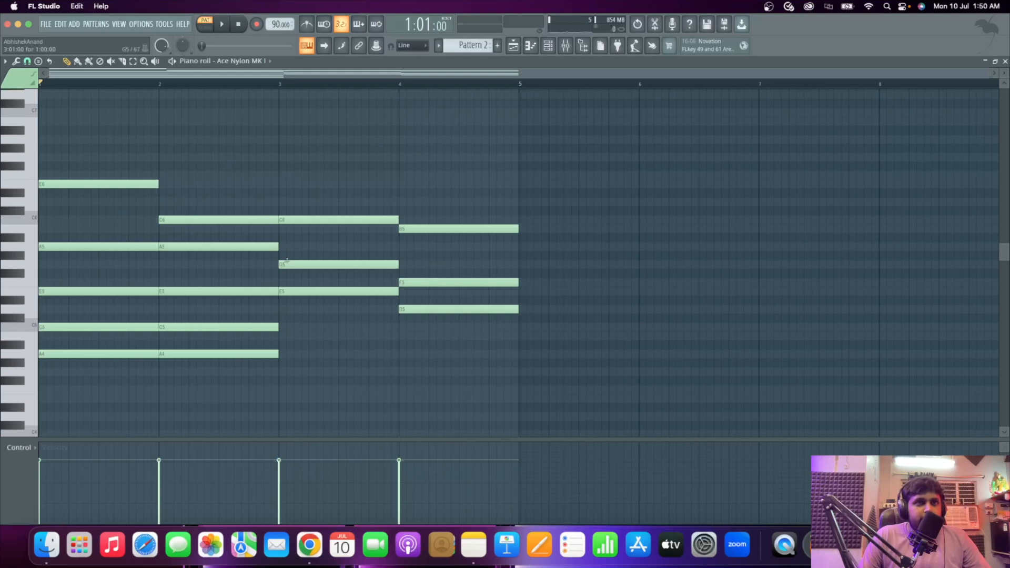
click(283, 371)
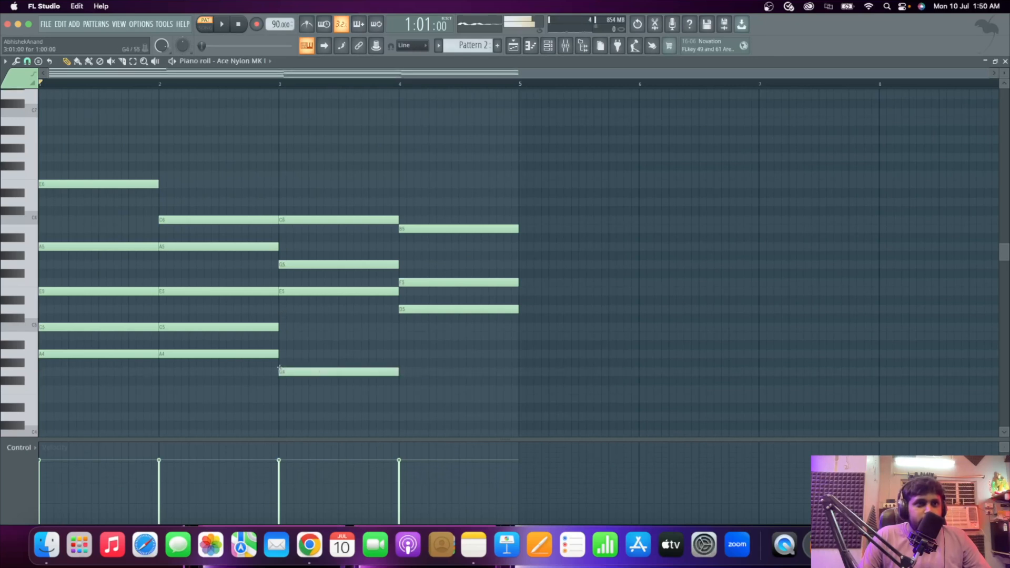
right_click(307, 372)
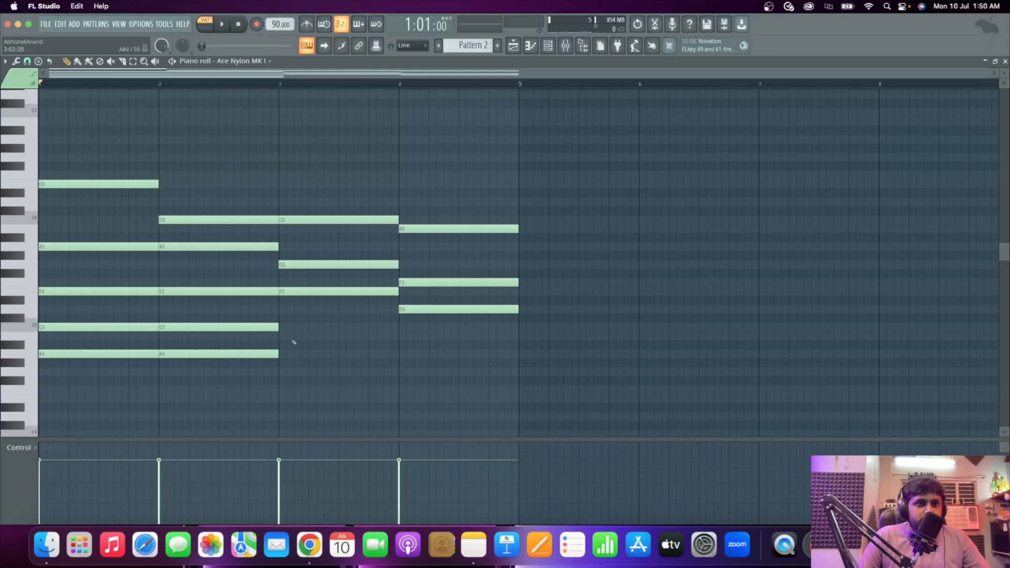
click(283, 336)
right_click(310, 333)
click(299, 310)
right_click(303, 311)
Add one-bar A4 and D6 notes to bar 3 and a one-bar B4 note to bar 4, playing the pattern.
drag(282, 390, 303, 350)
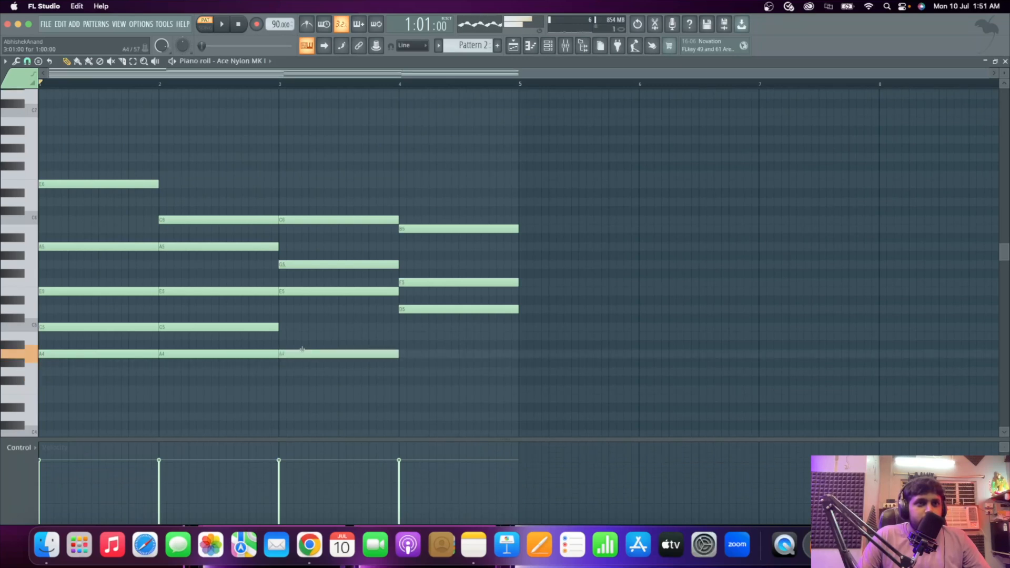
click(282, 202)
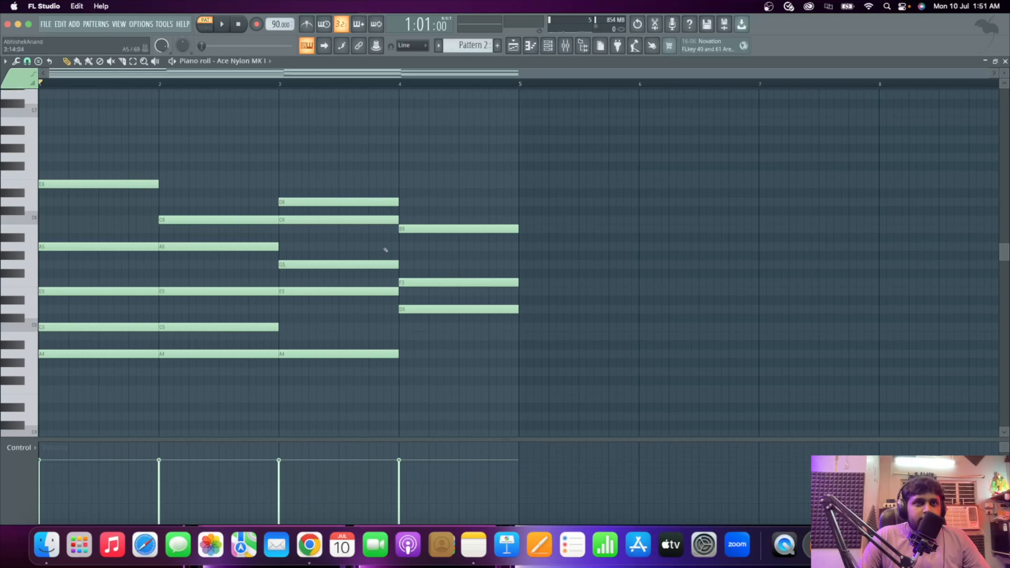
key(space)
key(space)
click(403, 336)
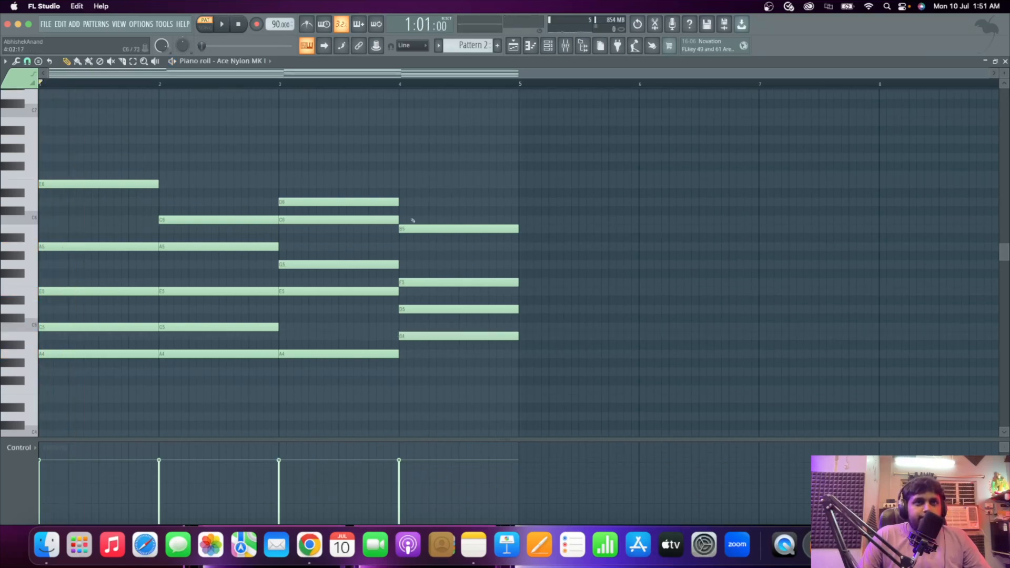
key(space)
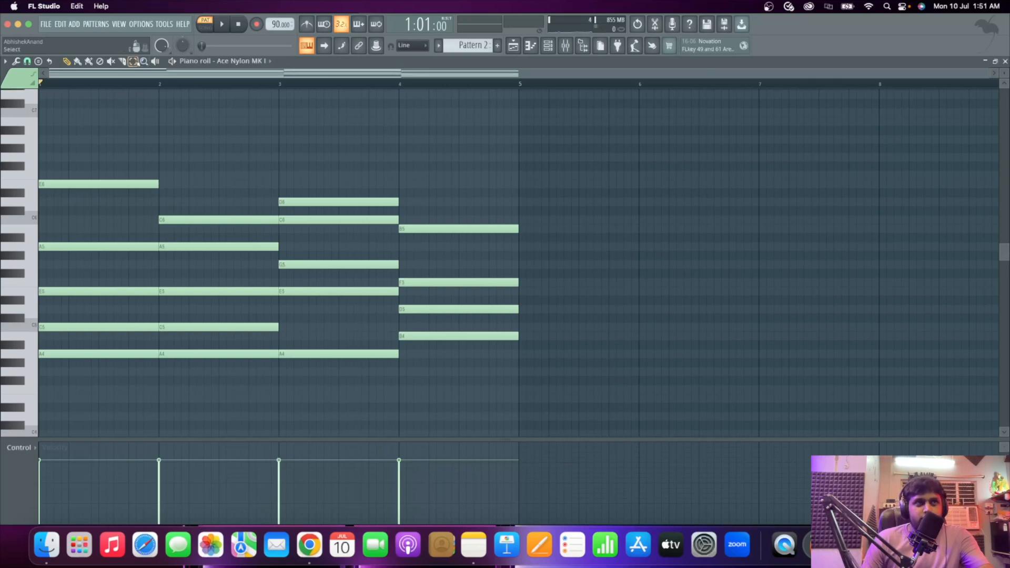
Strum all the notes with raised start time strength and velocity strength, previewing the pattern before accepting.
drag(581, 166, 503, 239)
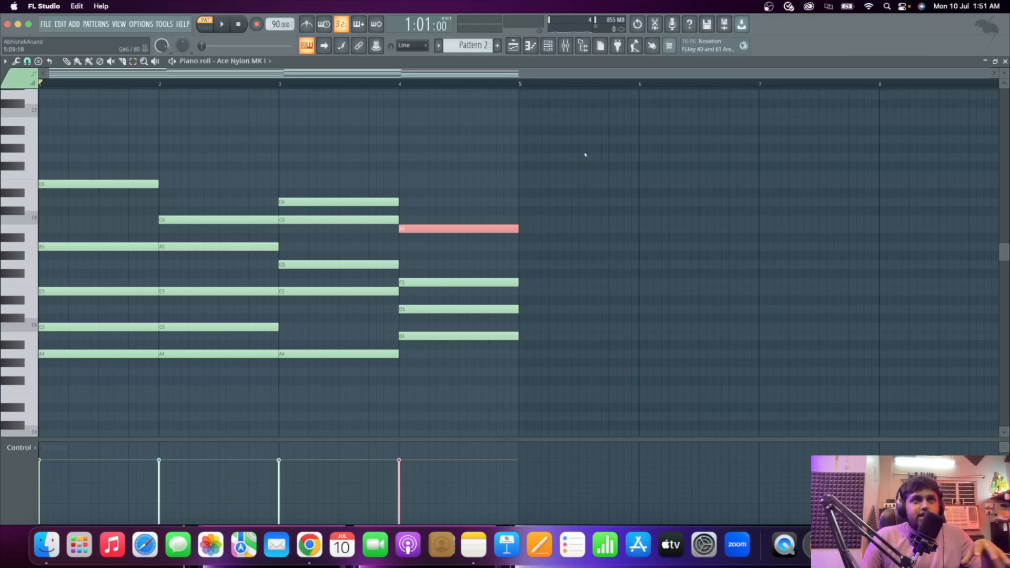
drag(609, 124, 41, 421)
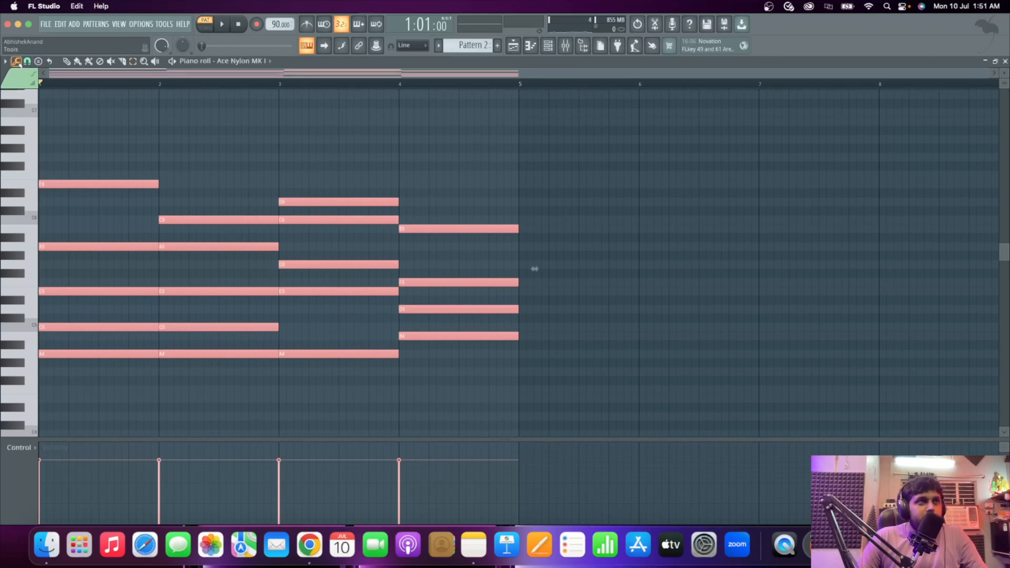
click(17, 62)
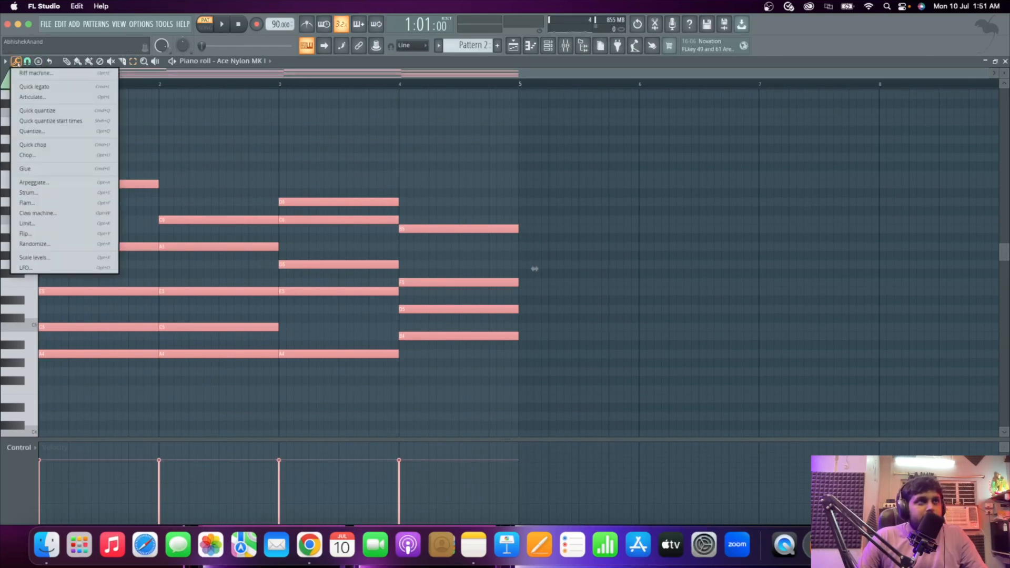
click(58, 194)
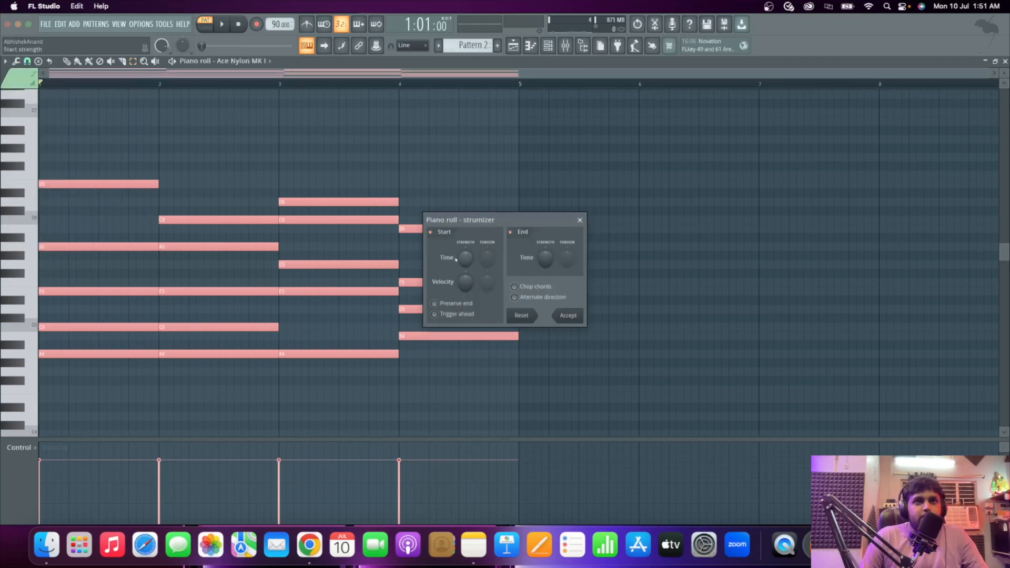
drag(466, 258, 458, 274)
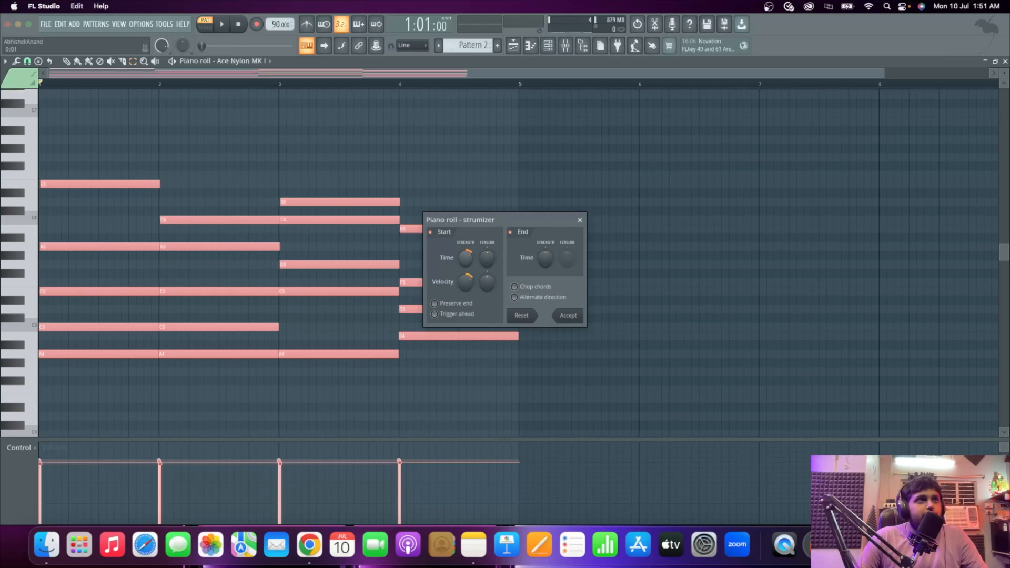
key(space)
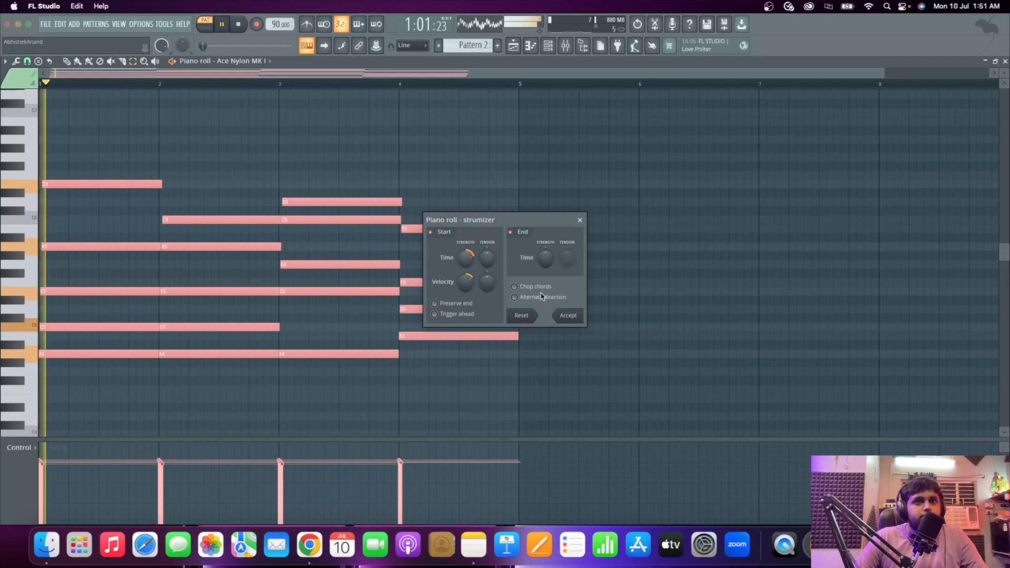
key(space)
click(563, 315)
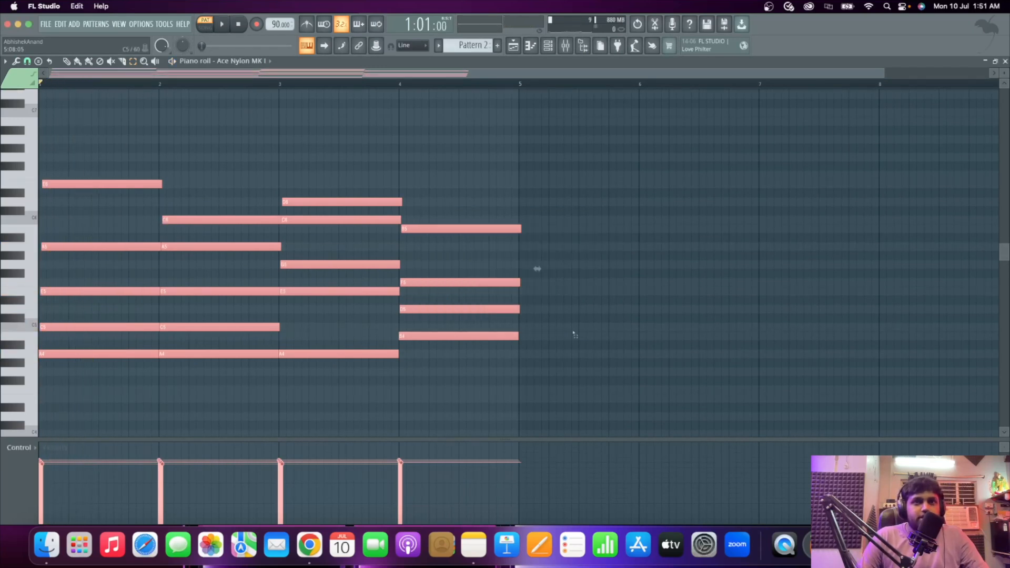
Slice bar 4's notes at the start of bar 5 and delete the overhanging ends.
ctrl+scroll(543, 219, up, 3)
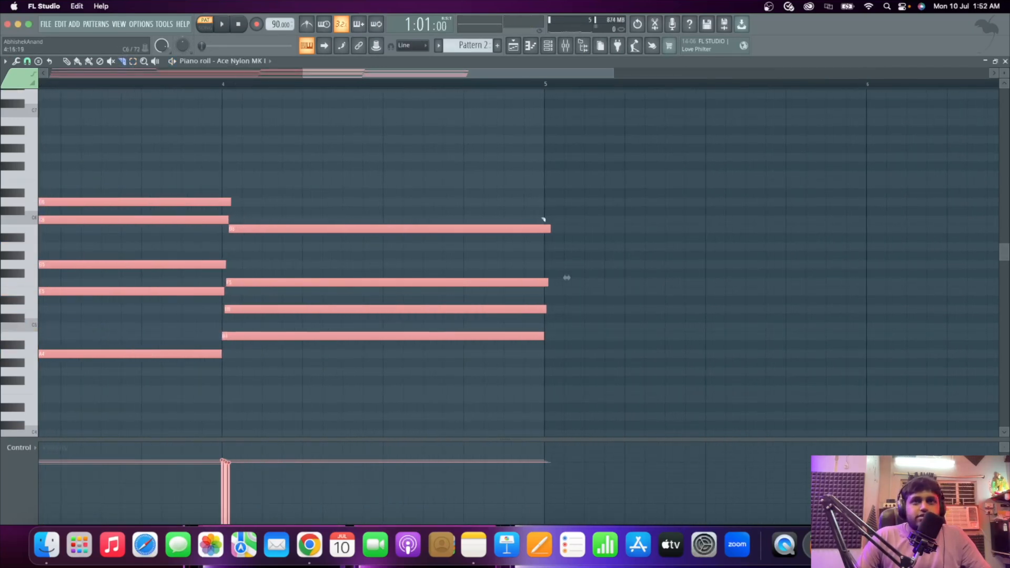
drag(544, 314, 548, 421)
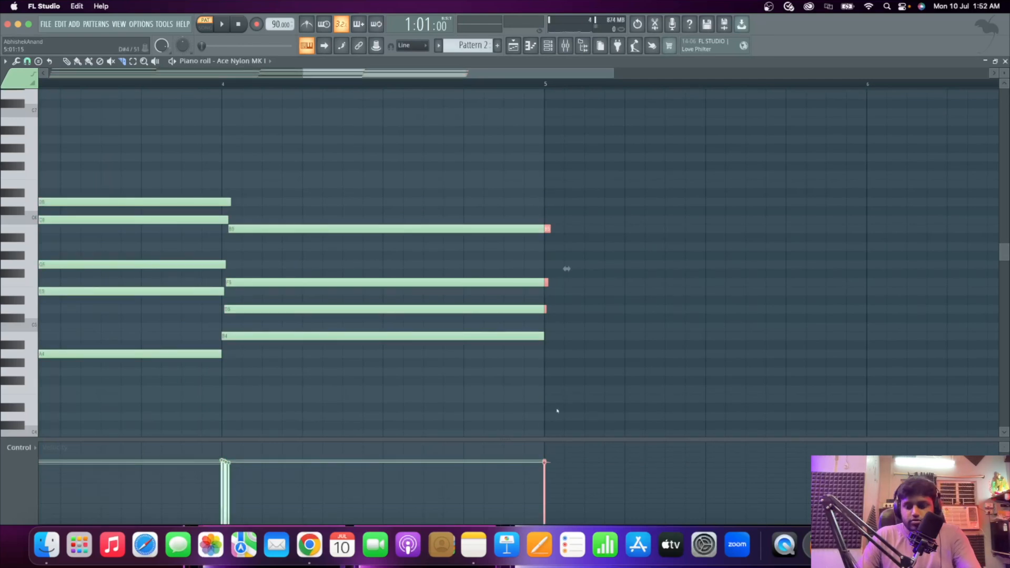
key(Delete)
Reopen the Ace Nylon channel's piano roll and play the strummed pattern.
click(513, 46)
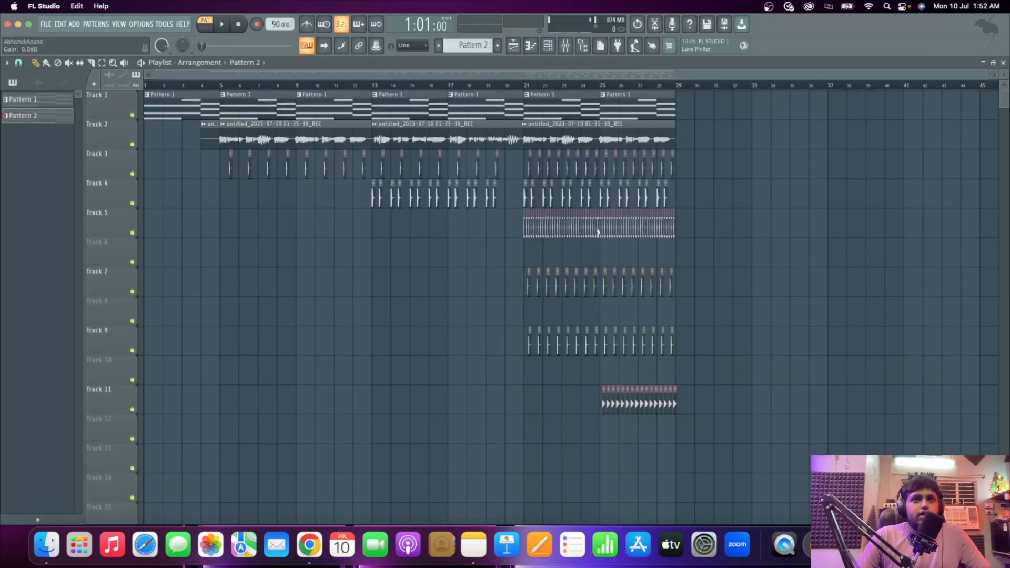
click(548, 46)
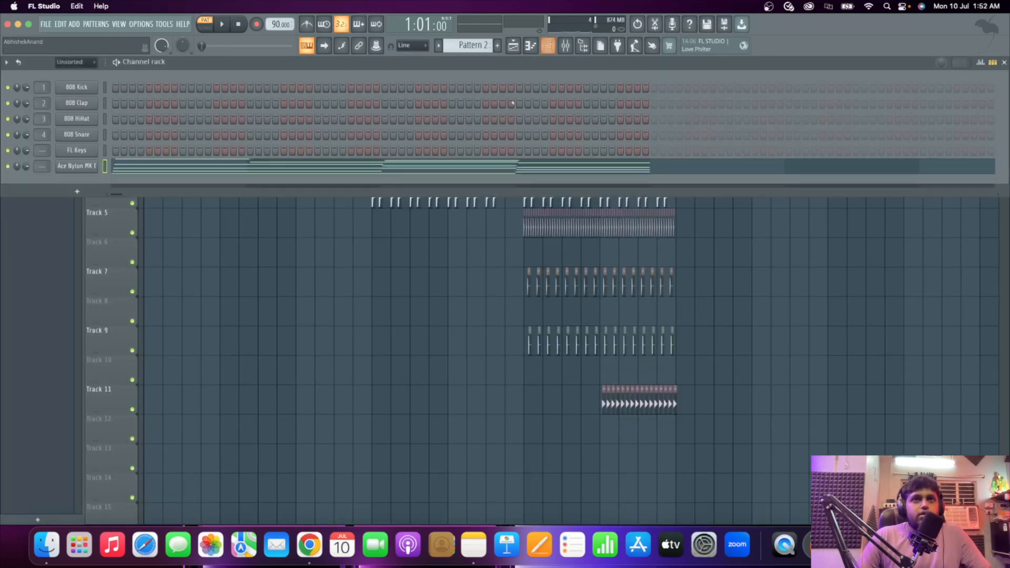
click(437, 173)
key(space)
scroll(327, 215, down, 2)
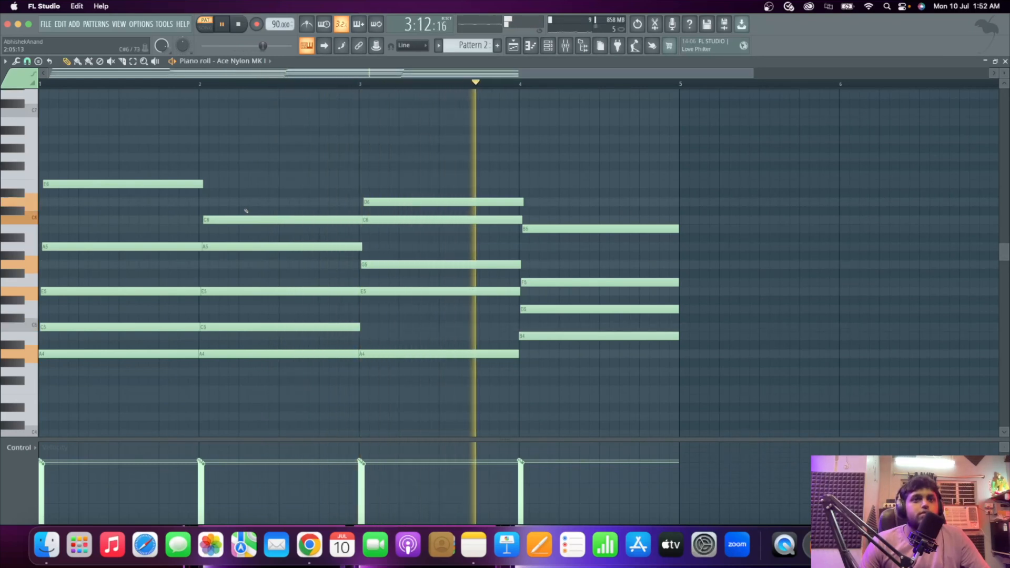
key(space)
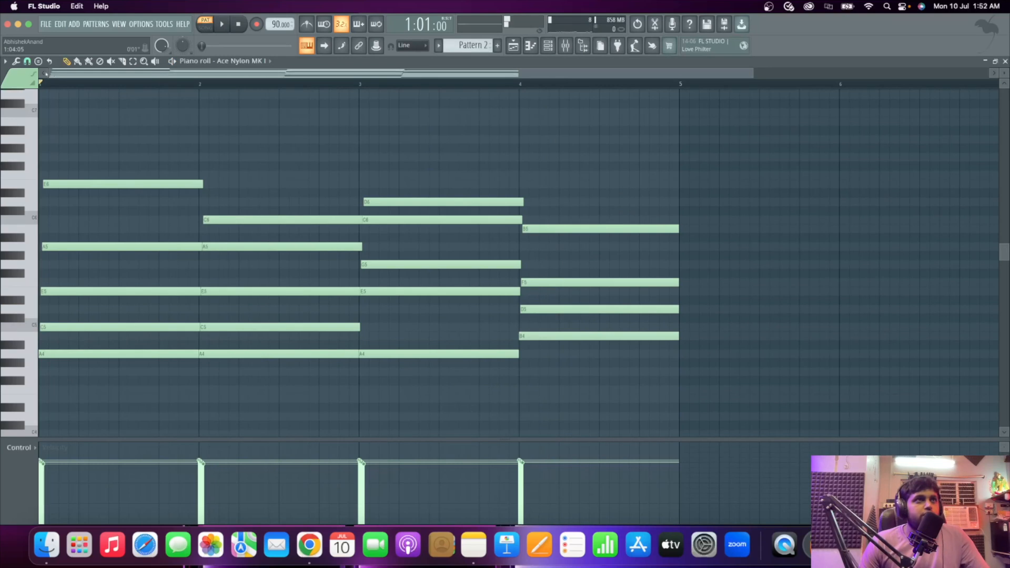
Strum all the notes again with a 42% start time strength, play briefly, and clear the selection.
key(super+a)
click(16, 61)
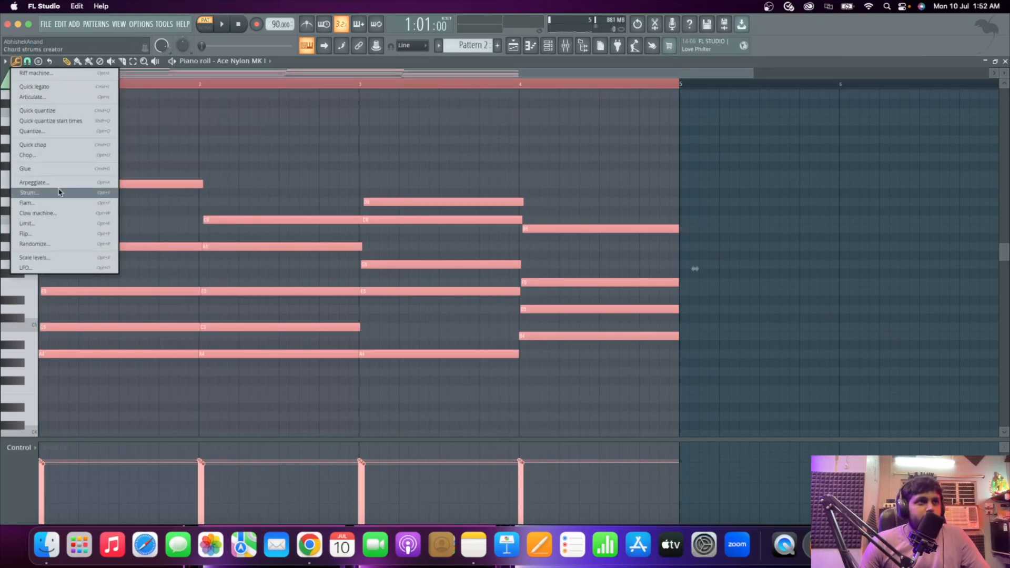
click(29, 193)
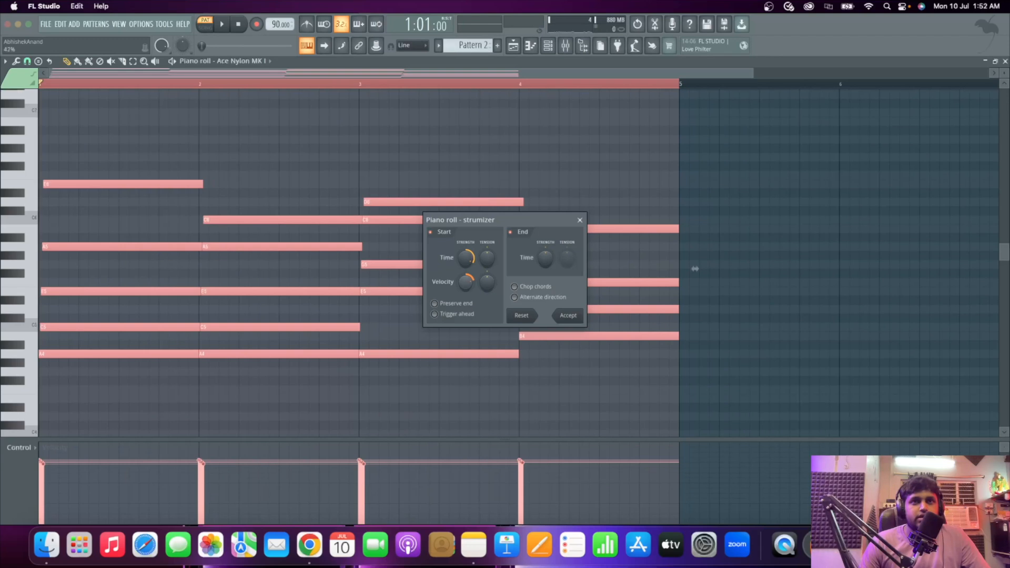
click(568, 315)
key(space)
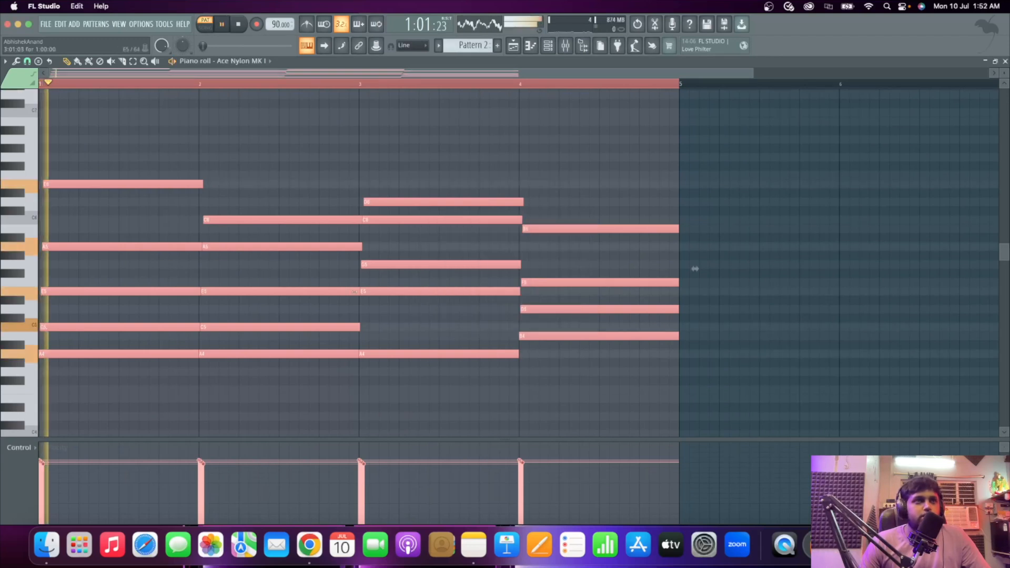
click(142, 138)
right_click(142, 138)
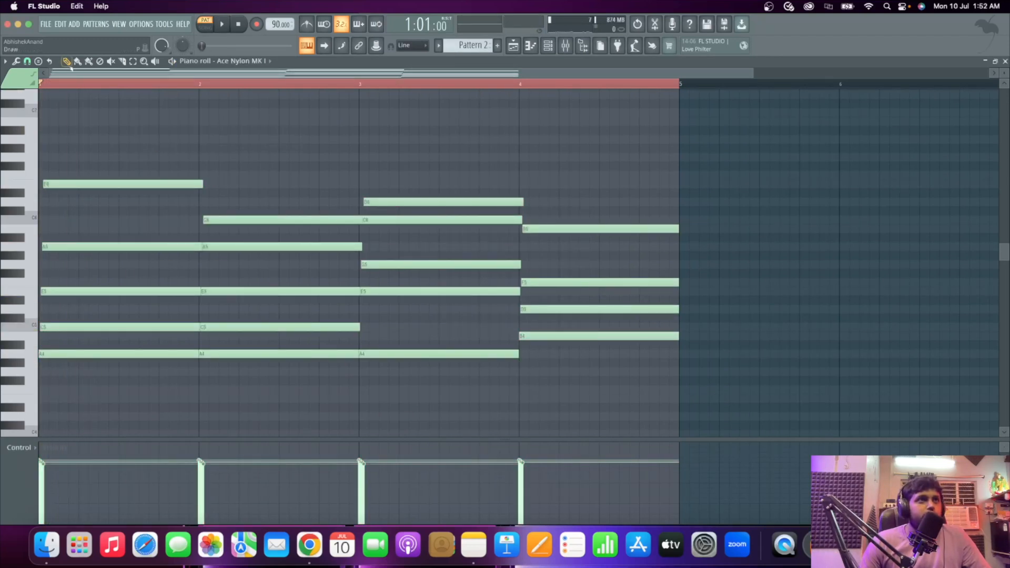
Delay bar 1's A5 note by one step, trying the same shift on E6 before moving it back, and play.
scroll(46, 226, up, 3)
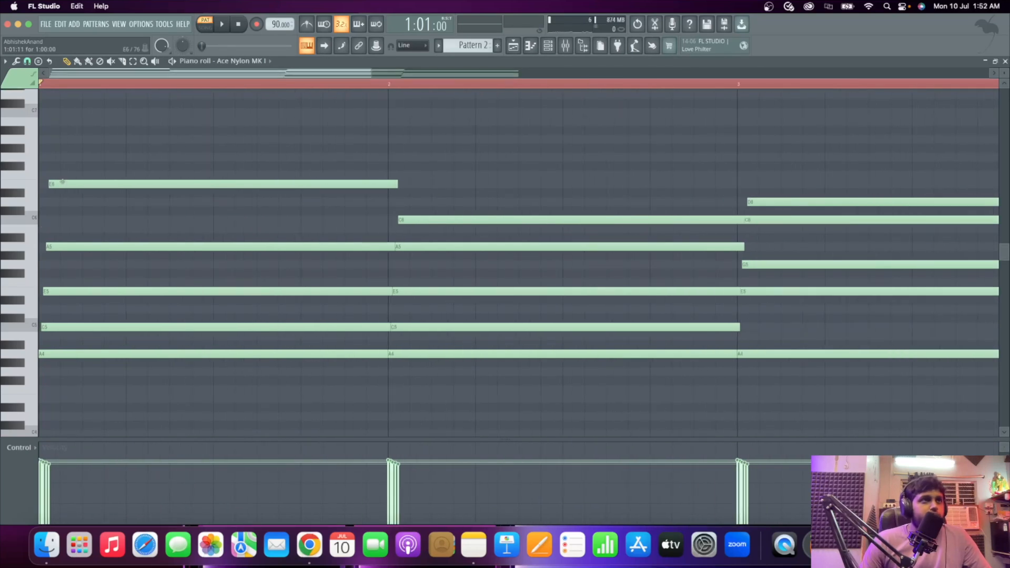
drag(62, 182, 89, 183)
key(space)
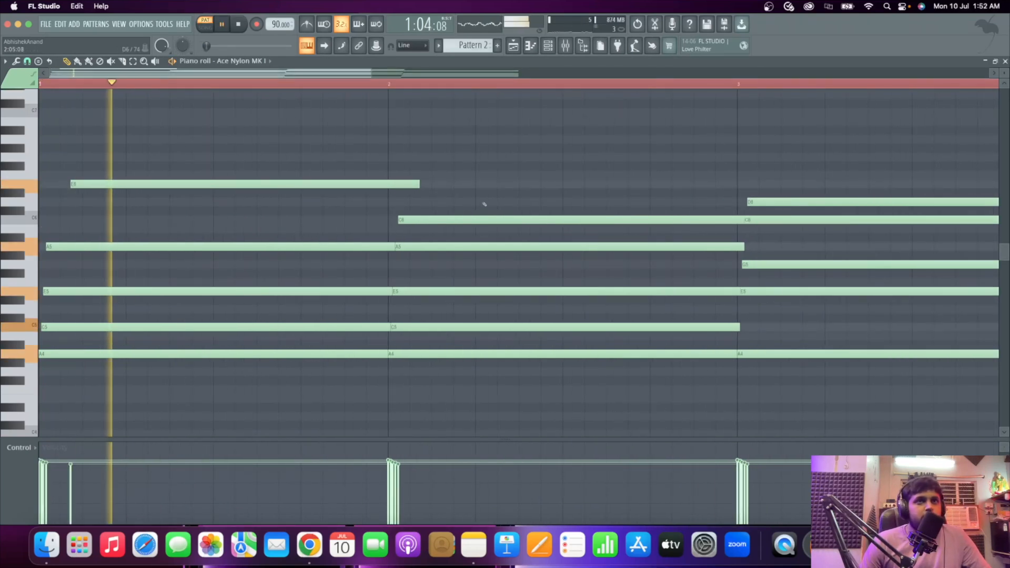
drag(144, 248, 170, 246)
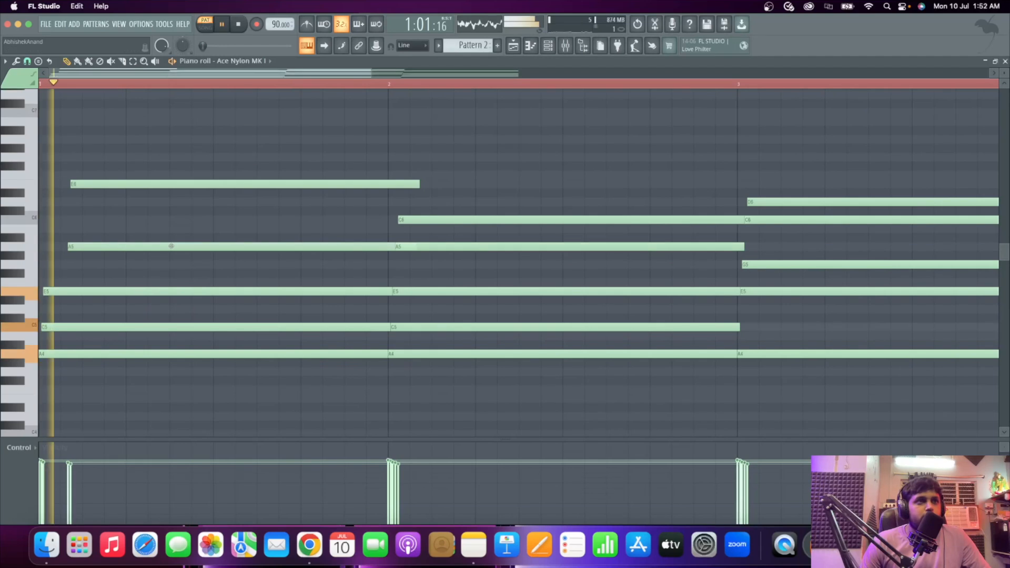
drag(115, 185, 92, 185)
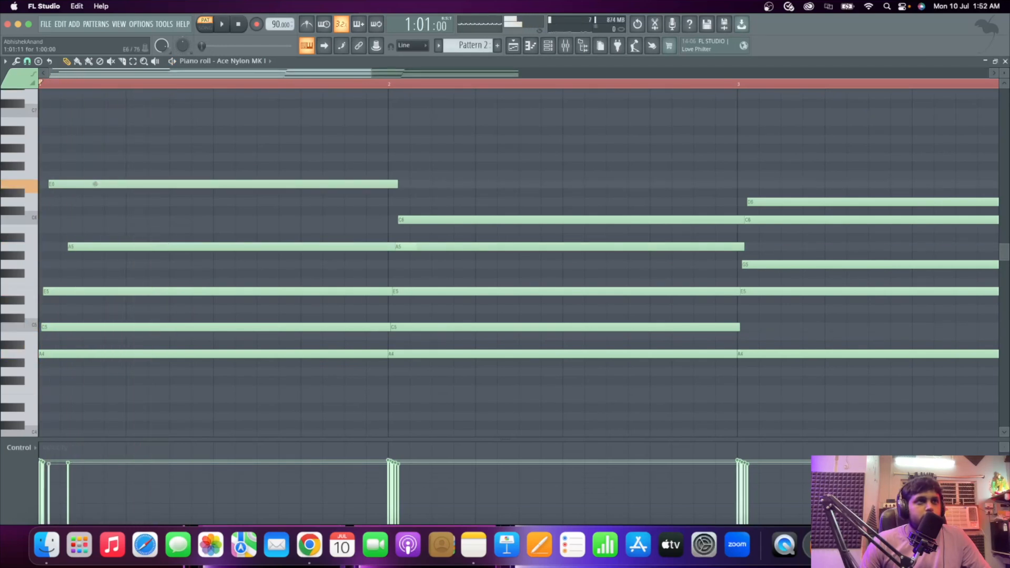
key(space)
Delay bar 2's C6 note and bar 3's G5 note by two steps each while the pattern plays.
drag(419, 219, 463, 219)
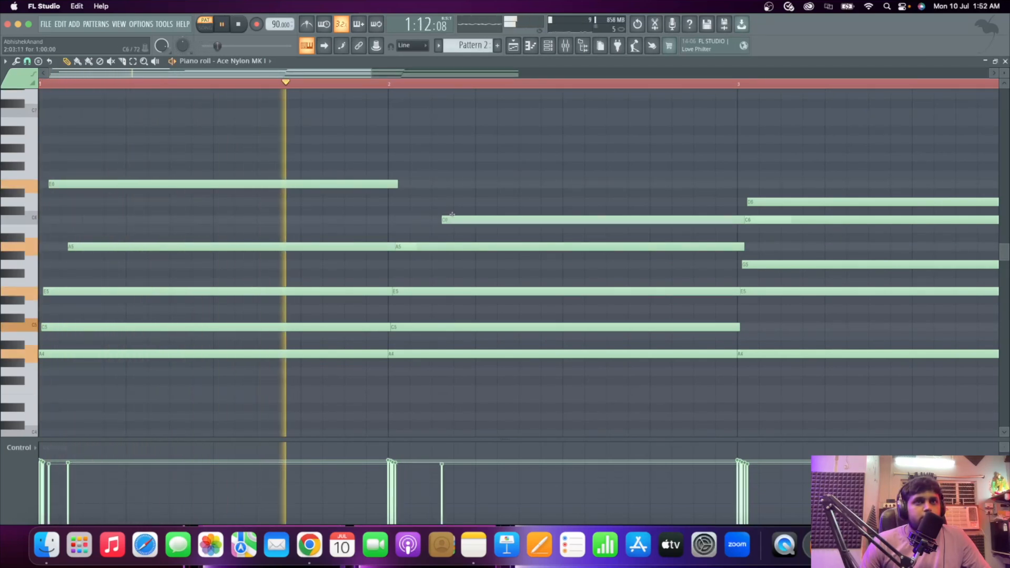
scroll(333, 255, down, 4)
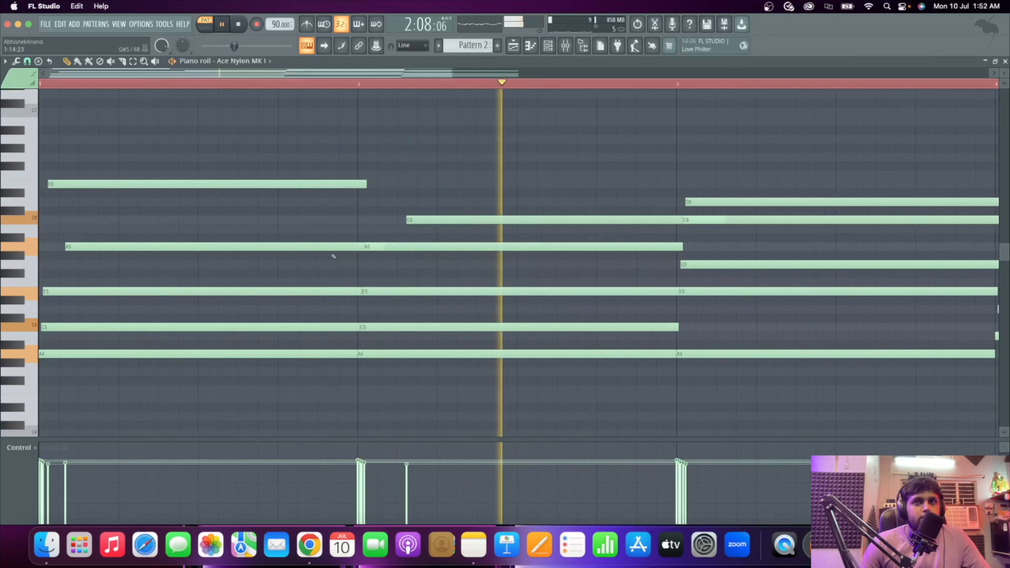
scroll(497, 265, up, 3)
drag(496, 265, 534, 265)
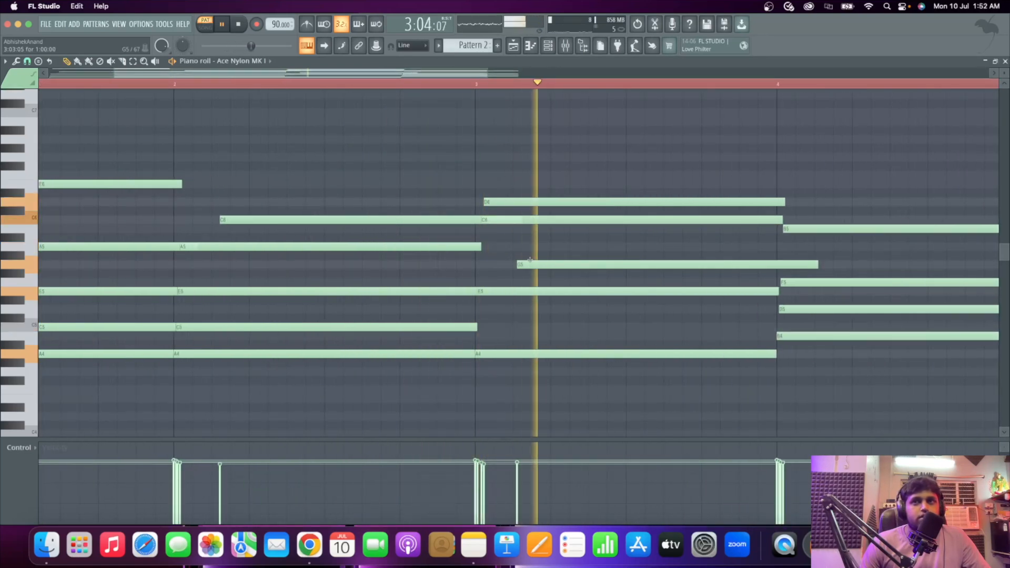
Delay bar 4's D5 note by two steps, stop playback, and shorten the note to end at bar 5.
scroll(595, 302, down, 2)
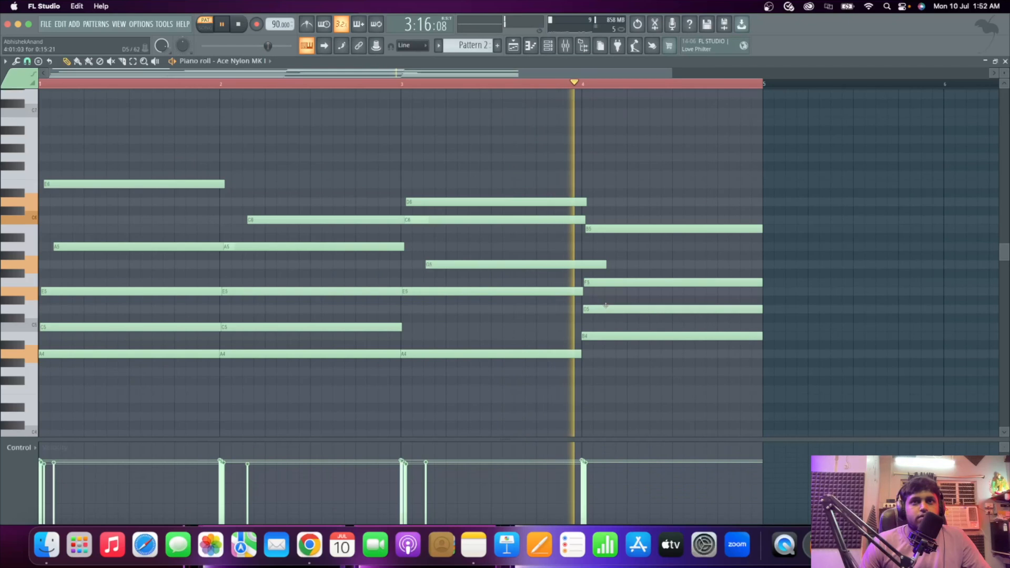
drag(595, 309, 617, 309)
key(space)
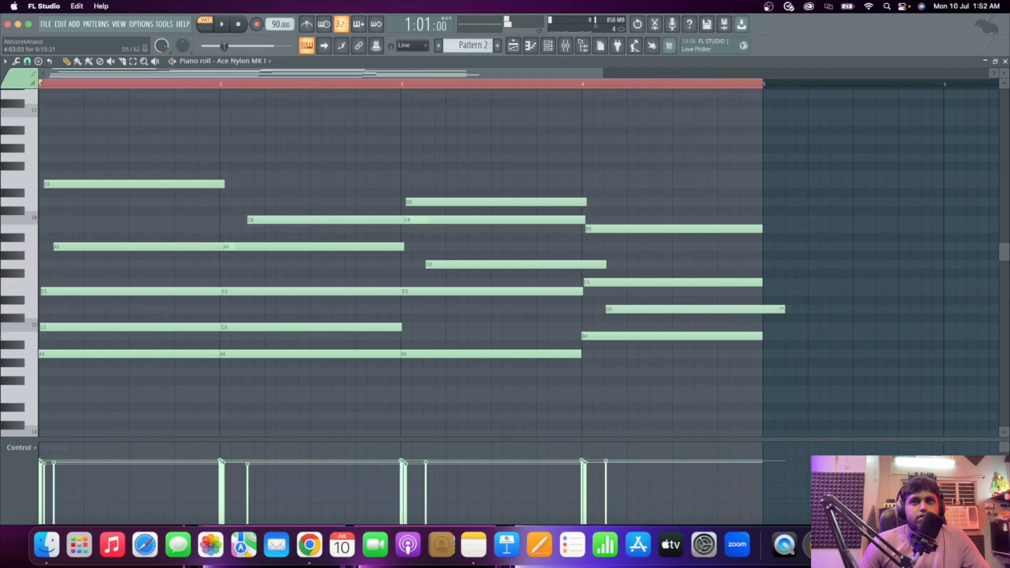
scroll(470, 220, down, 2)
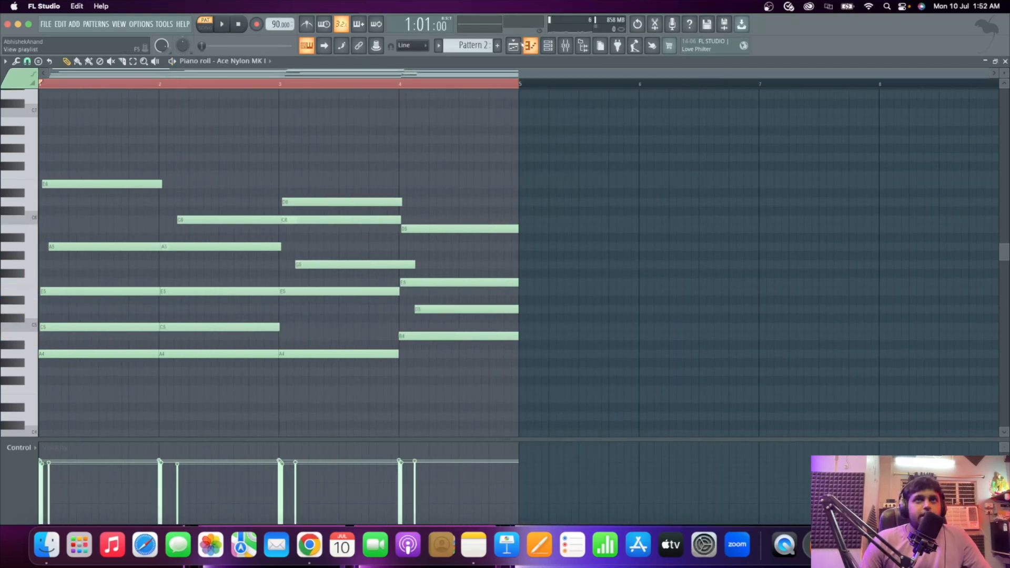
Place a four-bar Pattern 2 clip on Track 13 of the playlist at 5:02:00.
click(520, 45)
scroll(178, 246, up, 3)
scroll(321, 329, down, 2)
scroll(315, 329, down, 2)
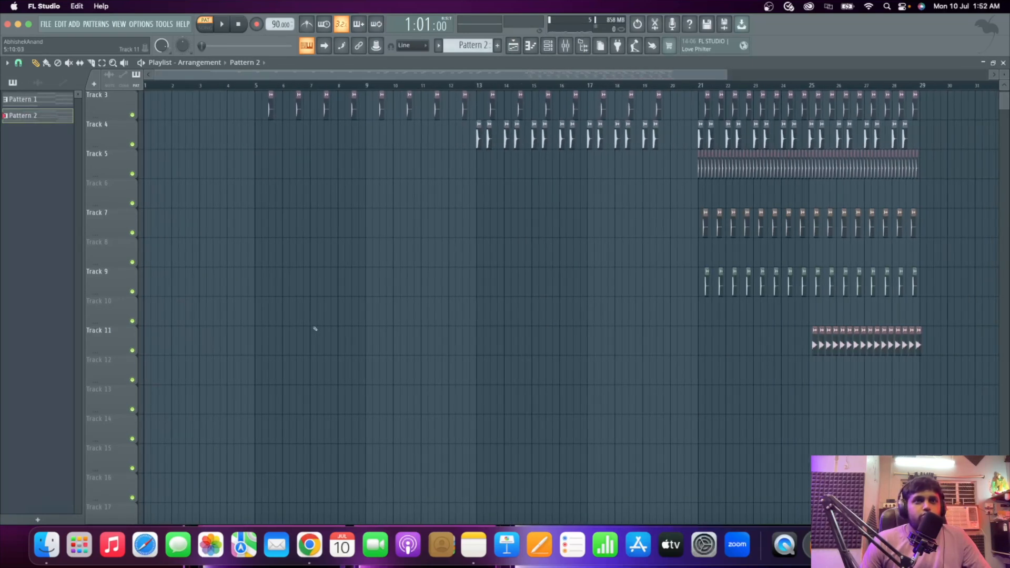
click(261, 408)
scroll(266, 402, up, 3)
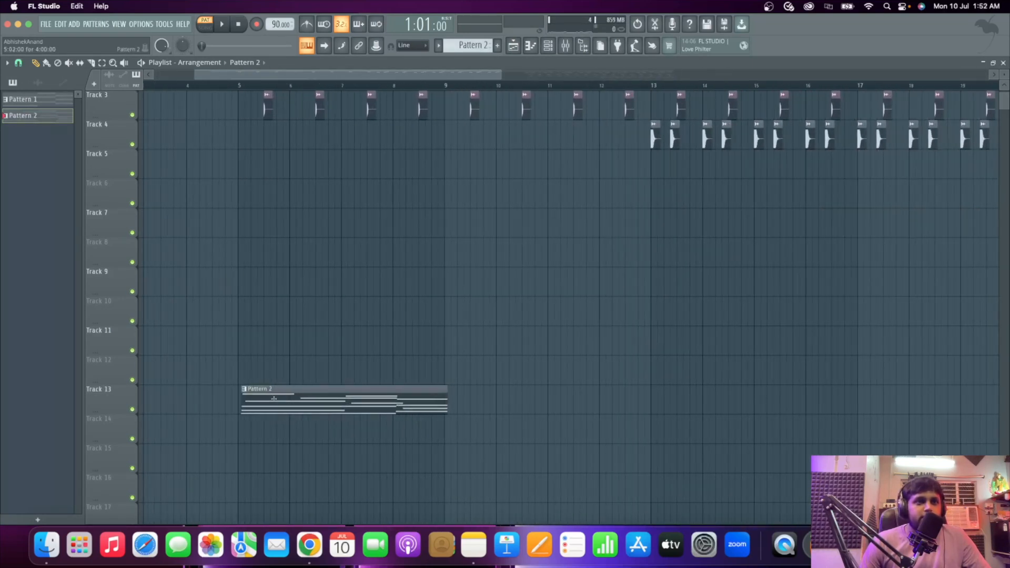
Align the first Pattern 2 clip on Track 13 with bar 5, play from there, and place a second Pattern 2 clip at bar 9.
click(237, 85)
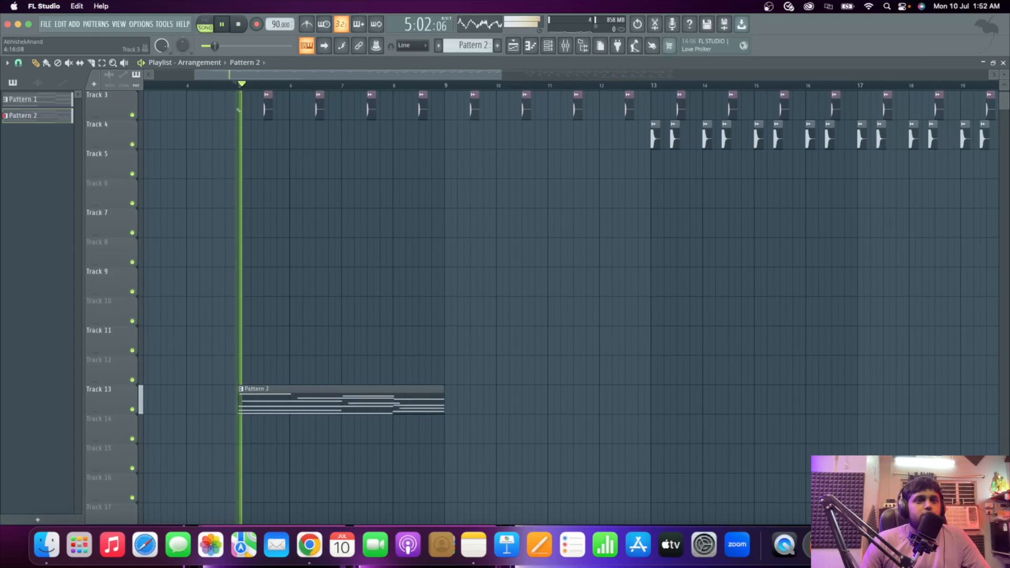
scroll(348, 407, down, 2)
click(430, 403)
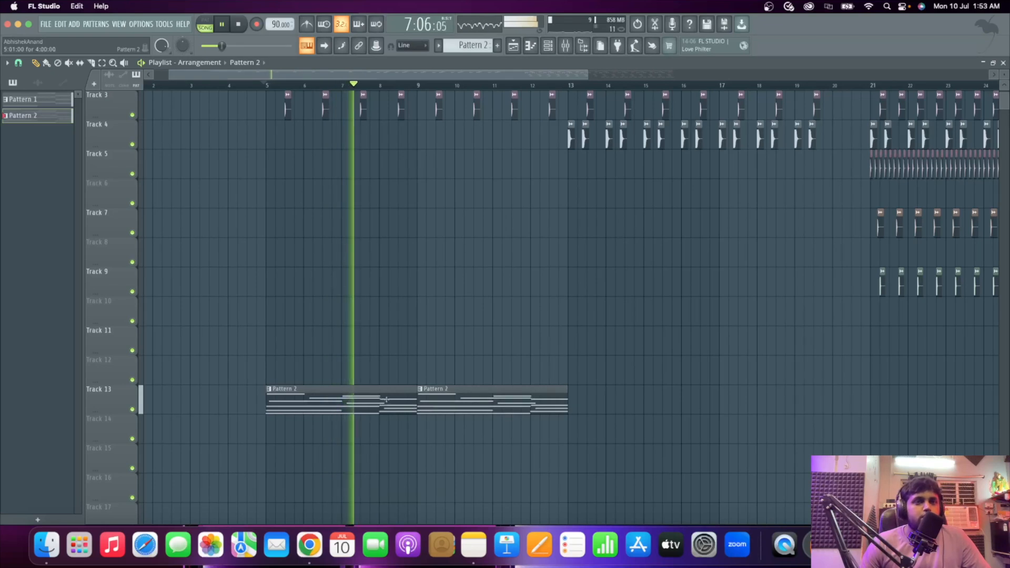
key(space)
Open the Ace Nylon notes of Pattern 2 and delay bar 1's A5 note to about two steps into the bar.
double_click(307, 400)
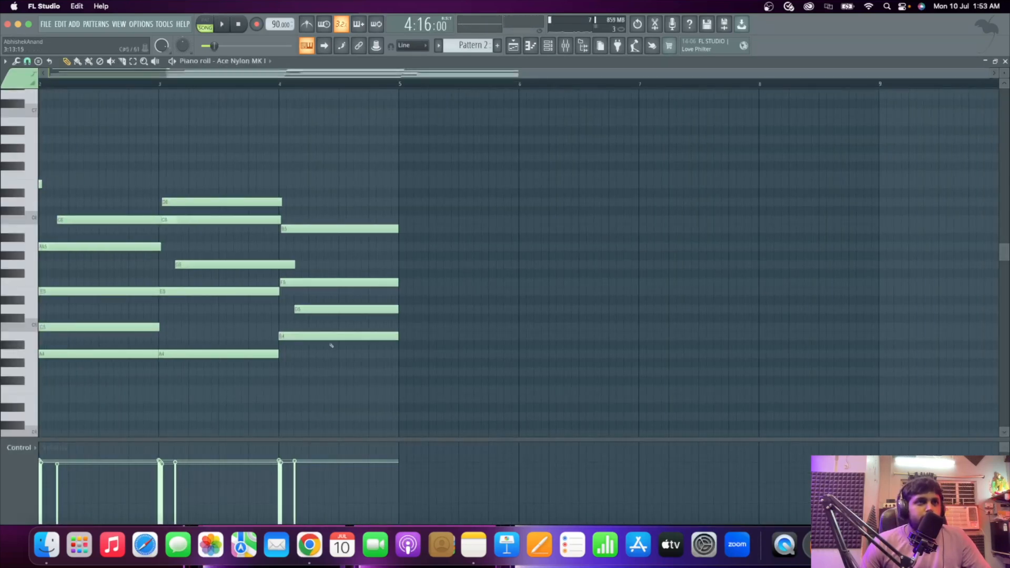
scroll(68, 240, up, 5)
drag(68, 240, 77, 243)
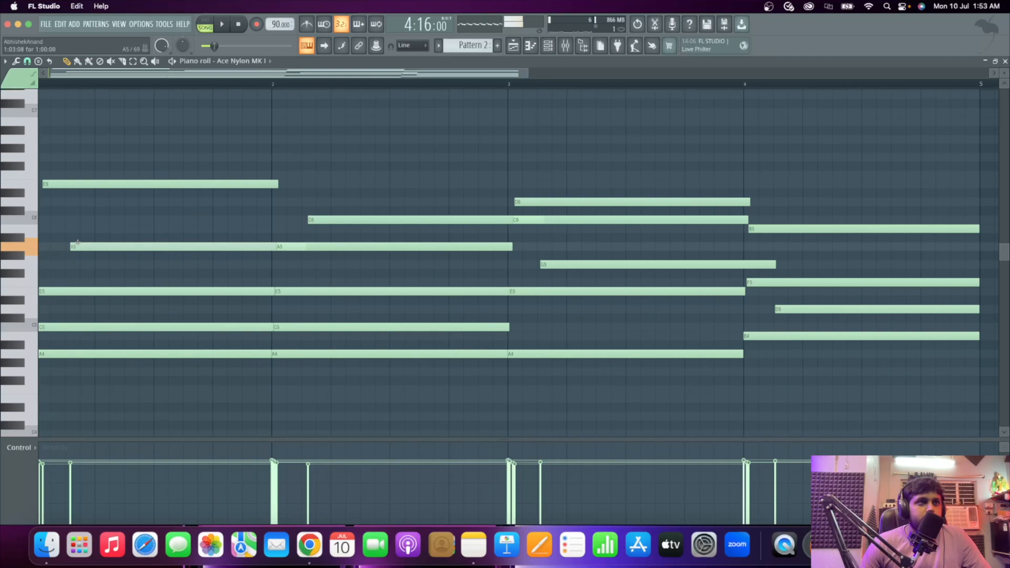
scroll(216, 285, down, 3)
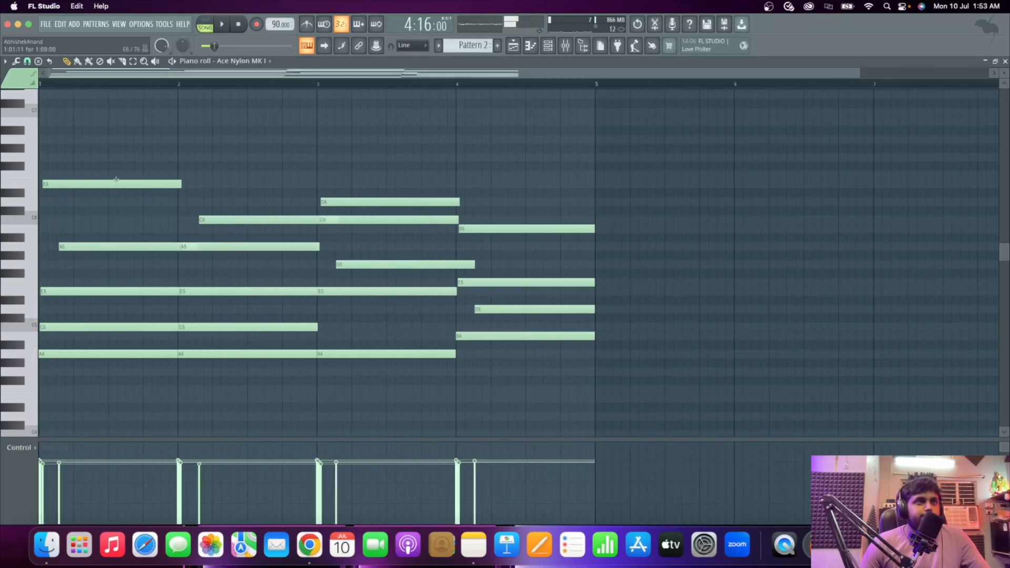
Apply Strum to all notes with Preserve end and Trigger ahead enabled, trying Chop chords before turning it off, and audition.
key(super+a)
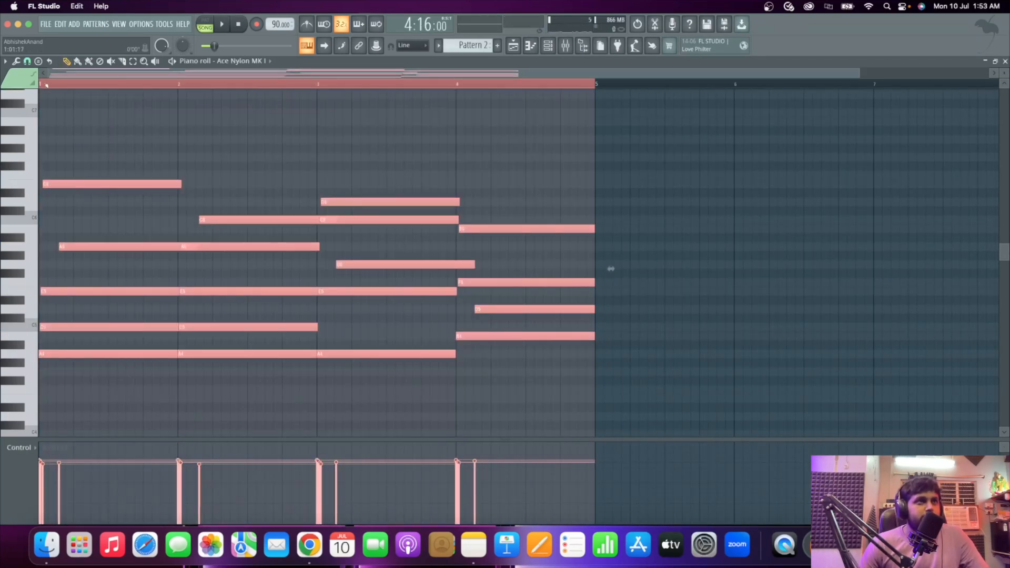
click(20, 62)
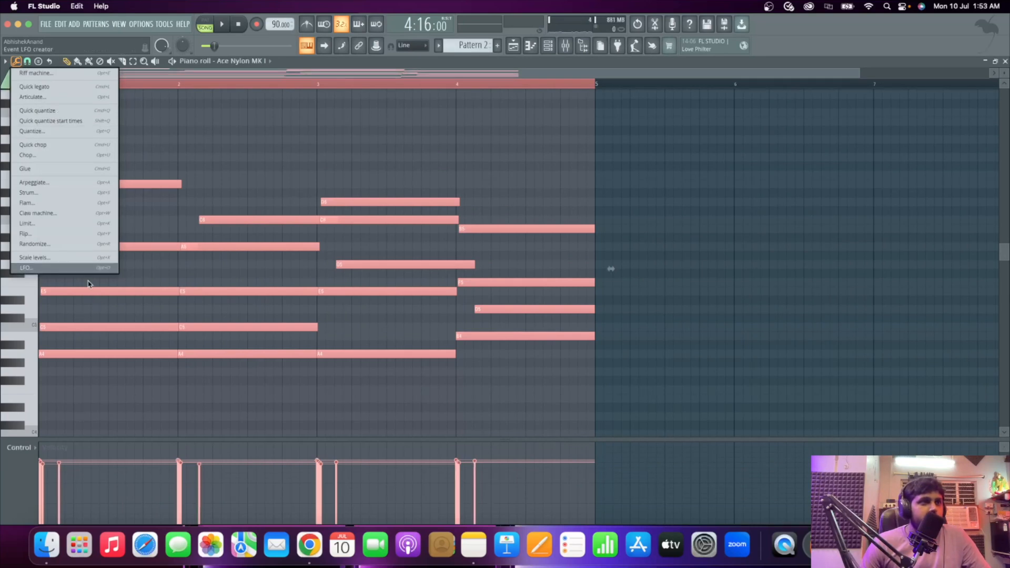
click(37, 193)
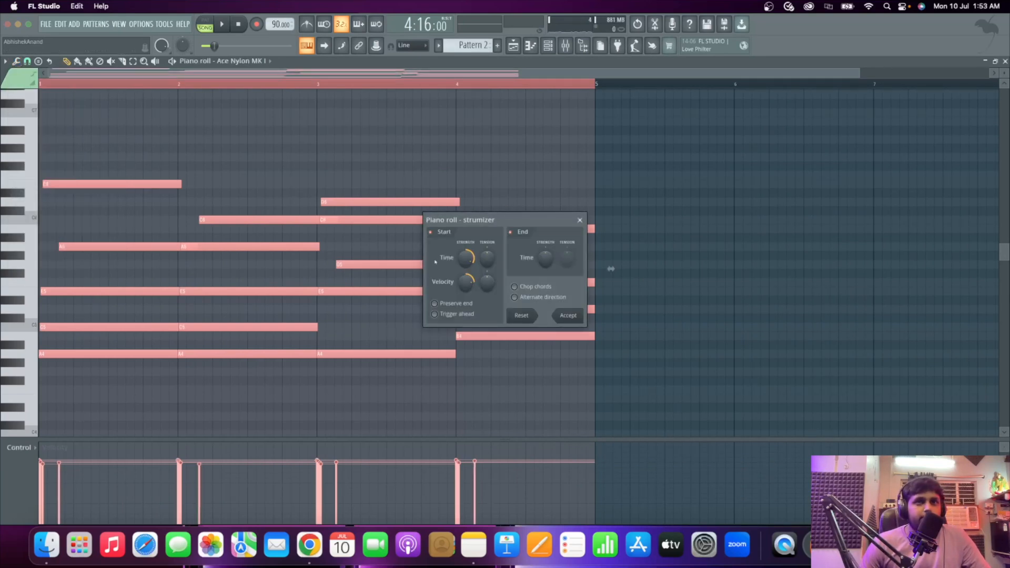
click(525, 287)
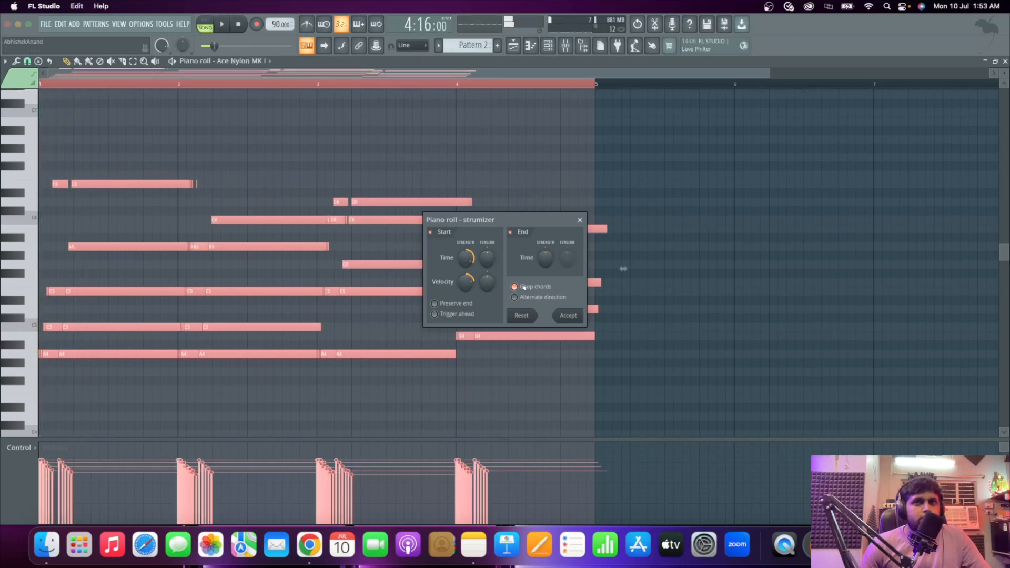
click(524, 287)
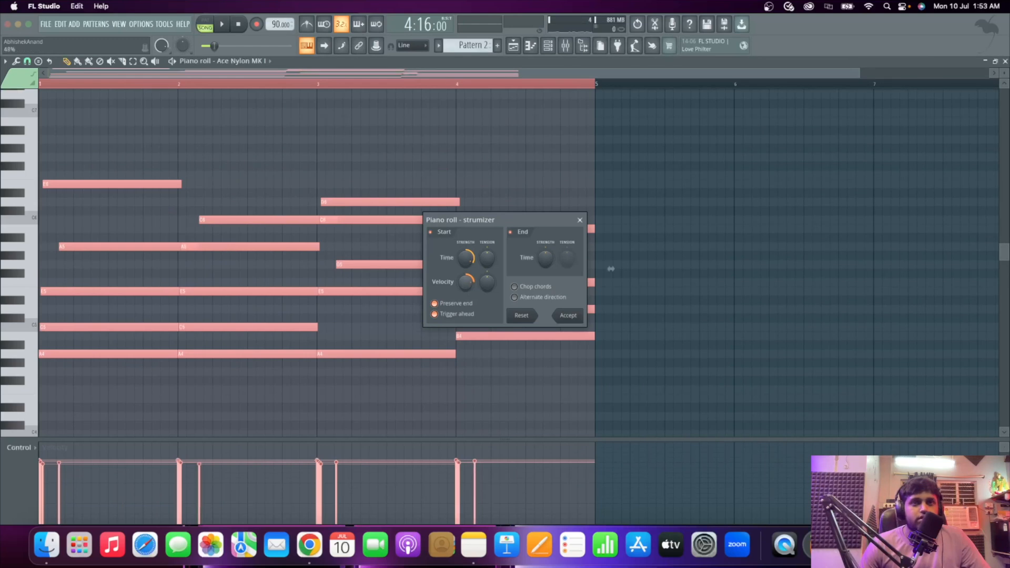
click(569, 315)
key(space)
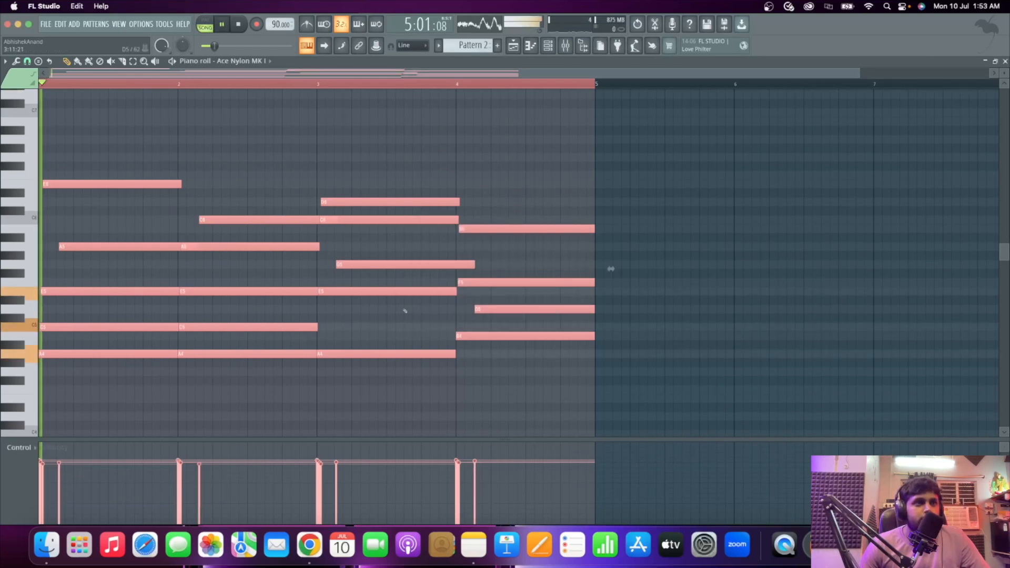
key(space)
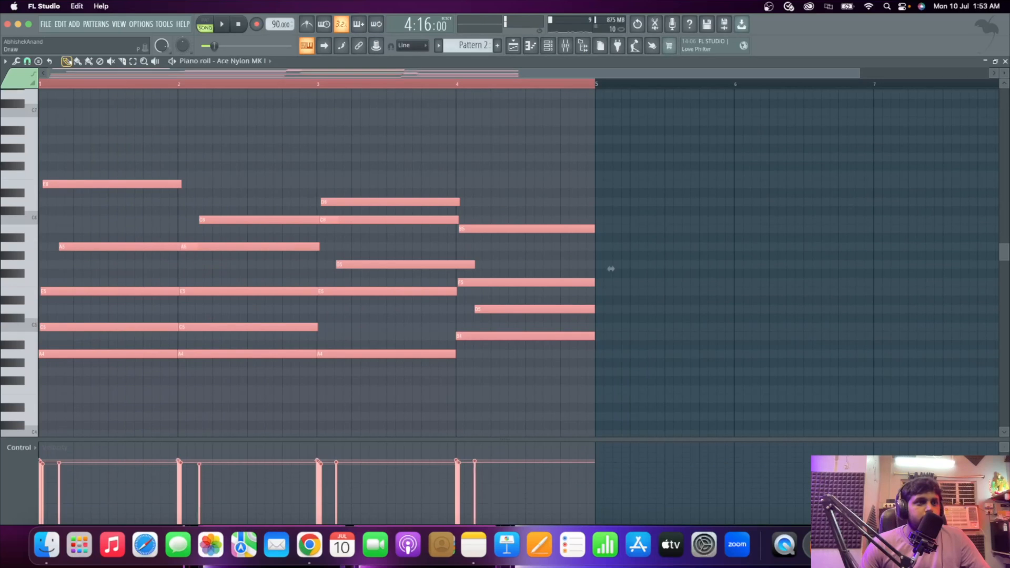
Lower the velocities of bar 1's chord notes above the A4 root and audition the chord.
scroll(27, 429, up, 6)
mouse_move(56, 484)
mouse_down()
mouse_move(45, 482)
mouse_move(62, 469)
mouse_up()
click(50, 480)
key(space)
key(space)
drag(157, 479, 157, 475)
drag(45, 482, 49, 471)
key(space)
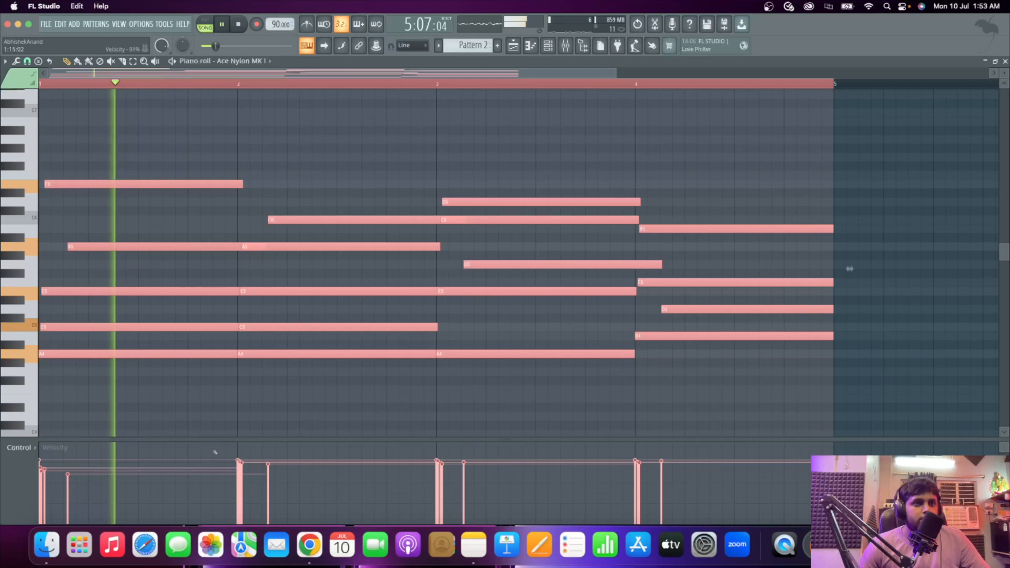
Stop playback, reduce the velocities of bar 2's chord notes above the A4 root, and play again.
key(space)
drag(267, 476, 268, 480)
click(272, 479)
click(278, 478)
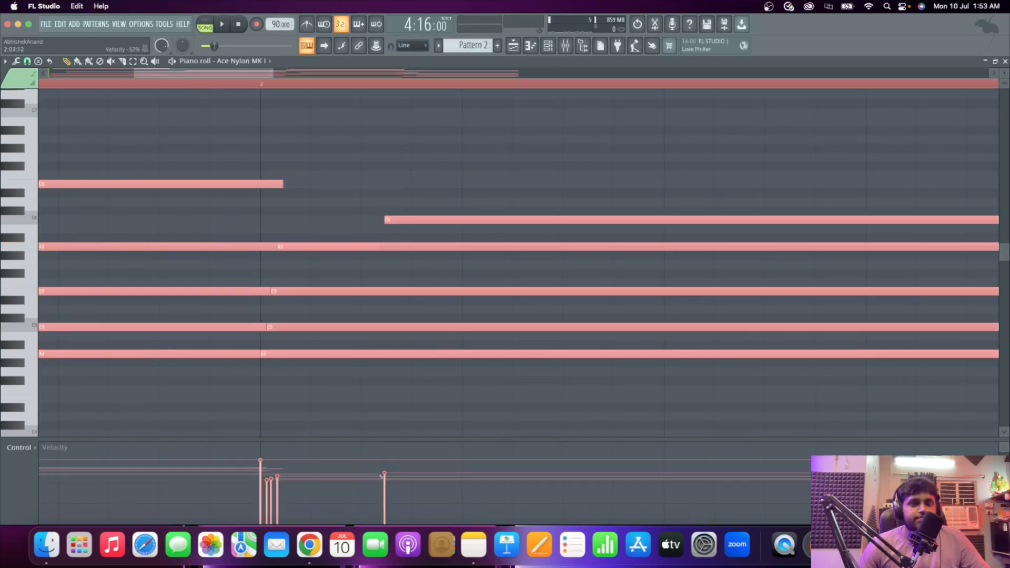
key(space)
Reduce the velocities of the notes above the root in the chords of bars 3 and 4, stop playback and deselect all notes.
click(398, 473)
click(409, 474)
click(414, 482)
click(503, 481)
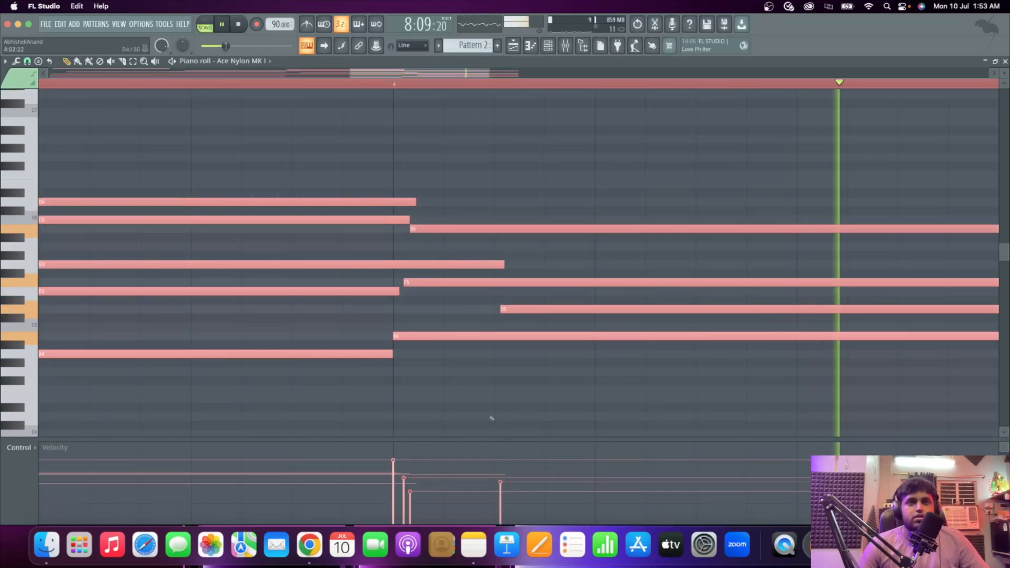
scroll(534, 274, down, 5)
key(space)
click(549, 388)
right_click(566, 390)
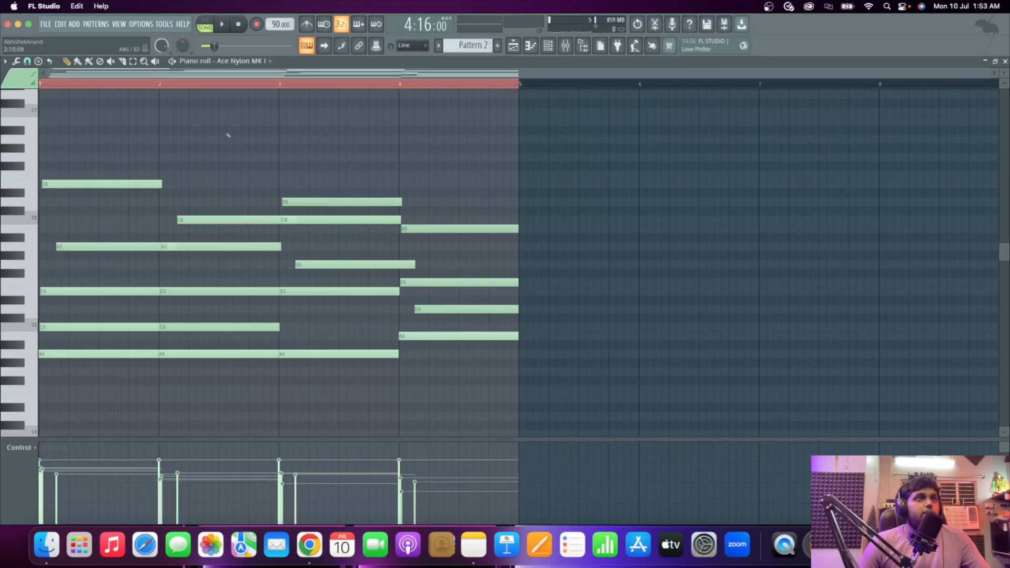
Show the playlist and channel rack, and open the Ace Nylon channel's FLEX instrument.
click(512, 48)
key(F6)
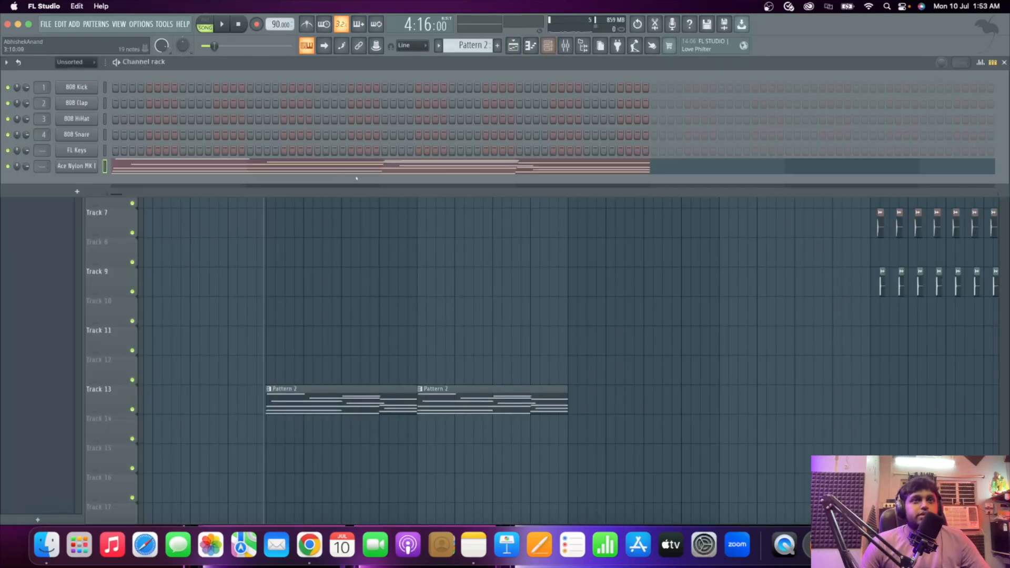
click(77, 166)
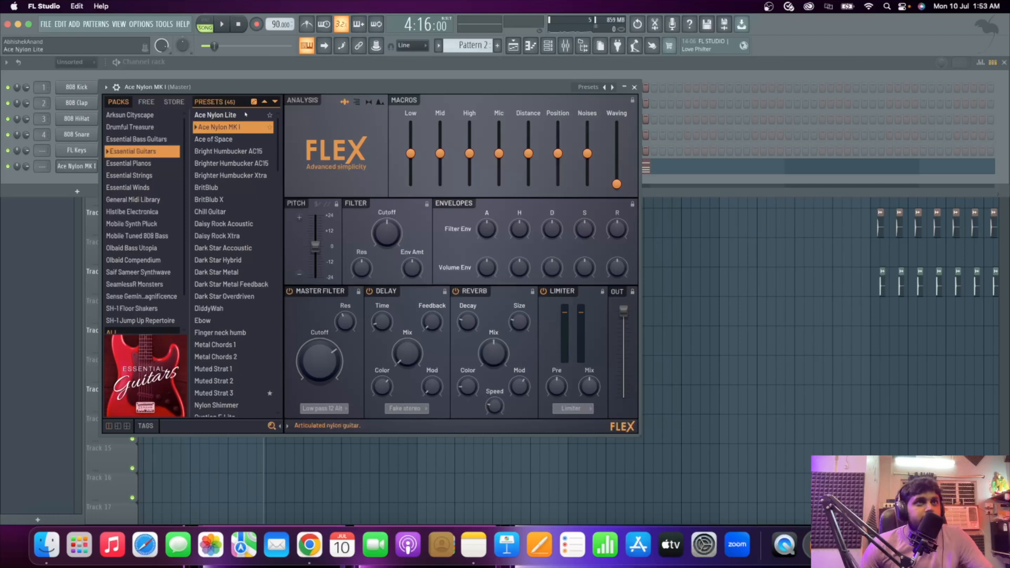
Audition the Essential Guitars presets Ace Nylon Lite, Dark Star Accoustic and Chill Guitar with the arrangement.
click(245, 115)
key(space)
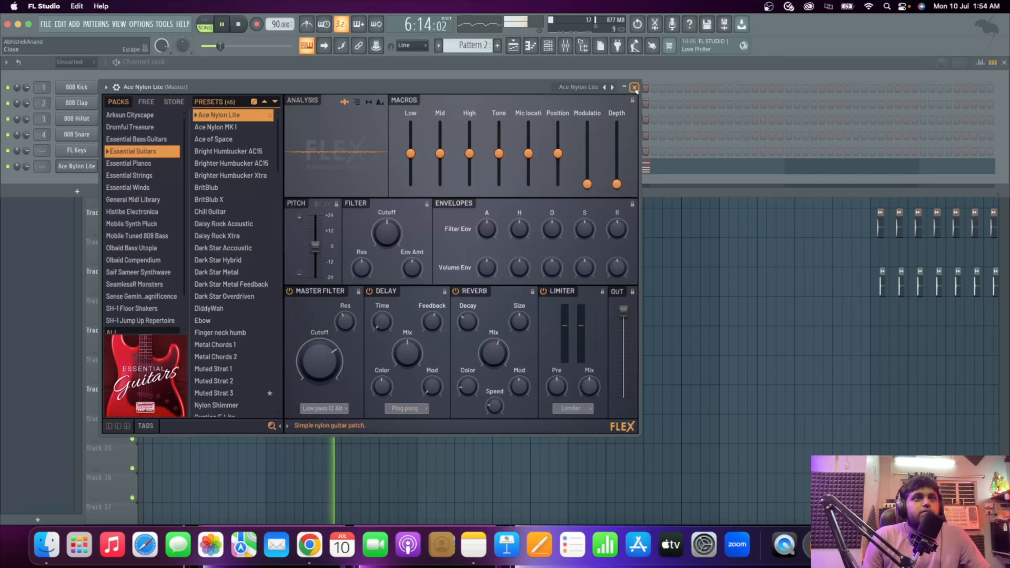
click(233, 248)
key(space)
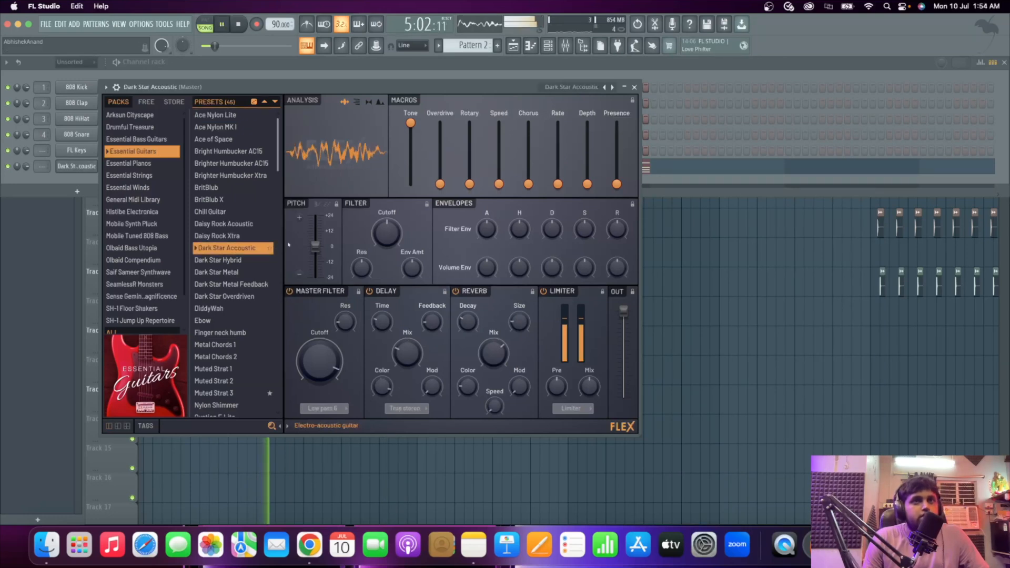
click(235, 212)
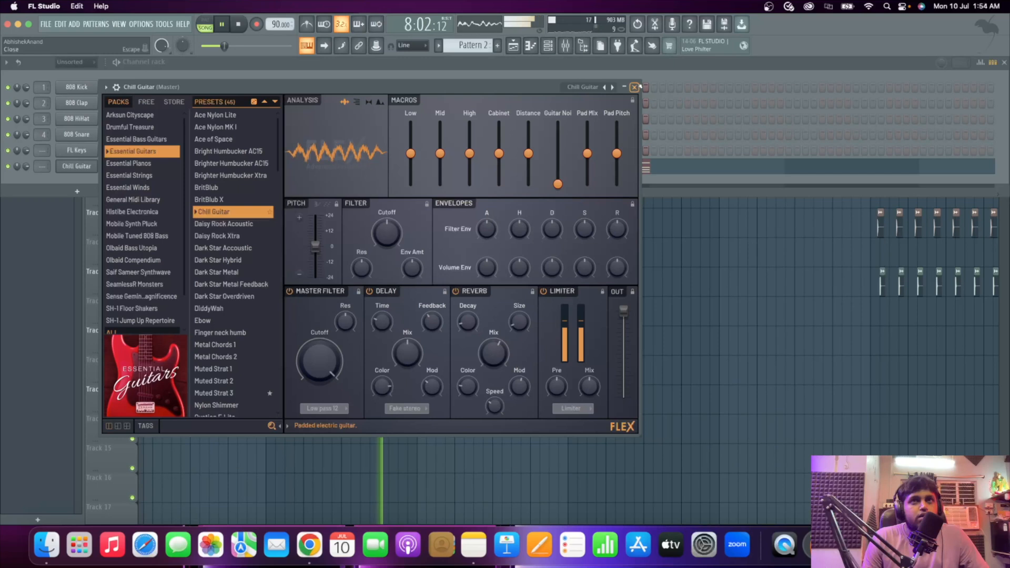
key(space)
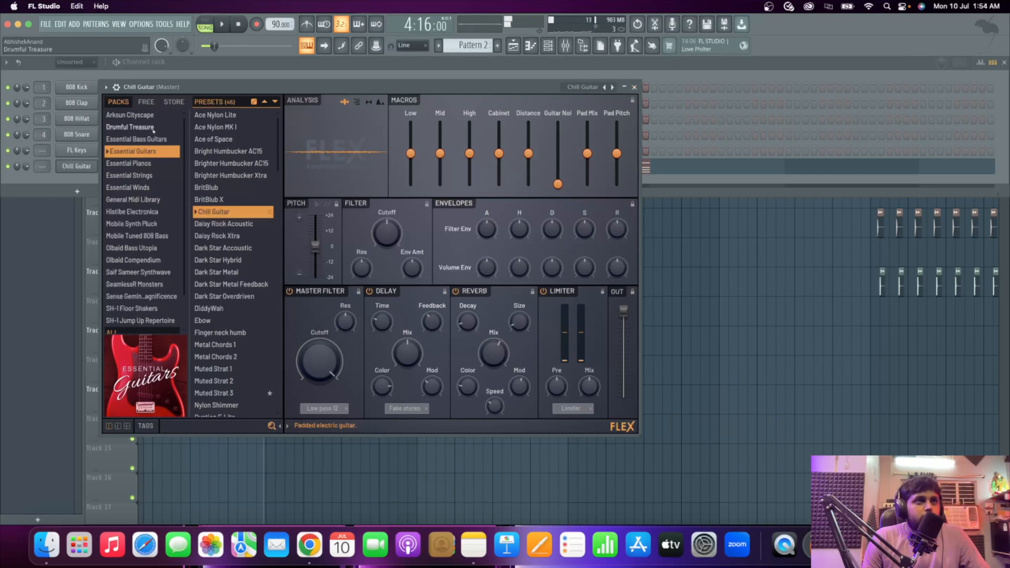
Browse the strings and winds packs, load the Electric Piano preset from Essential Pianos, and audition it in the arrangement.
click(162, 176)
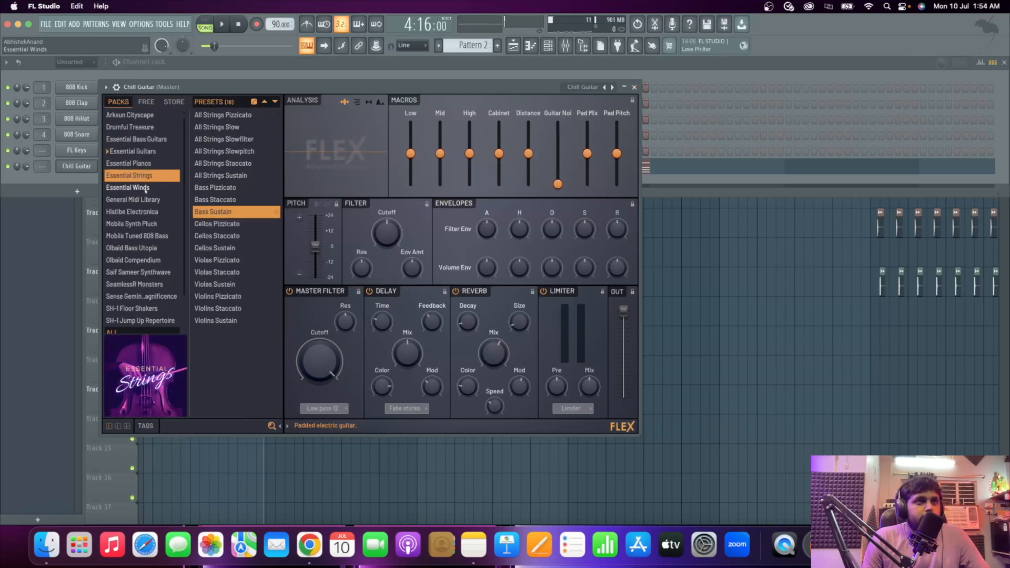
click(143, 189)
click(162, 164)
click(220, 175)
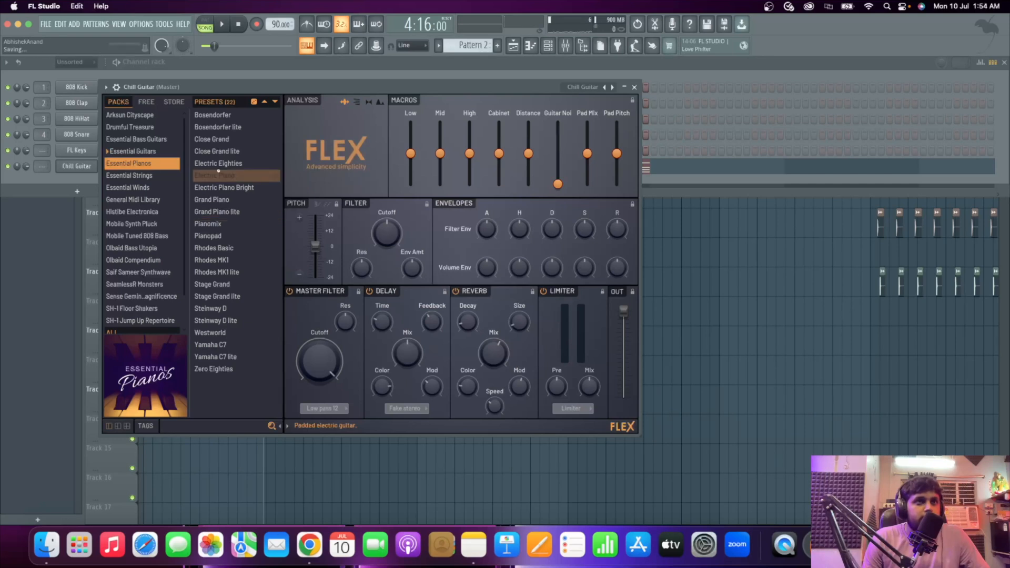
key(space)
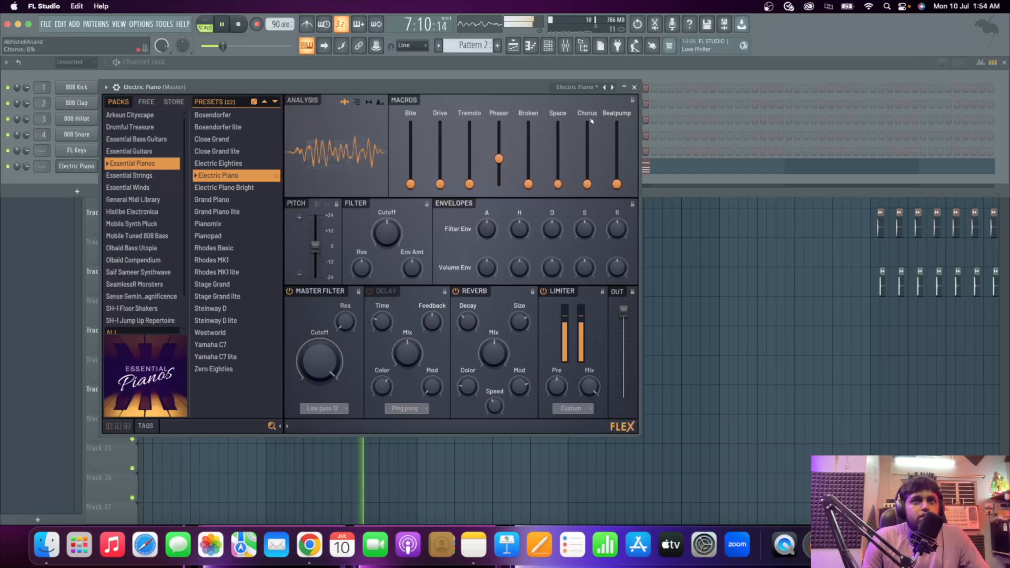
click(634, 88)
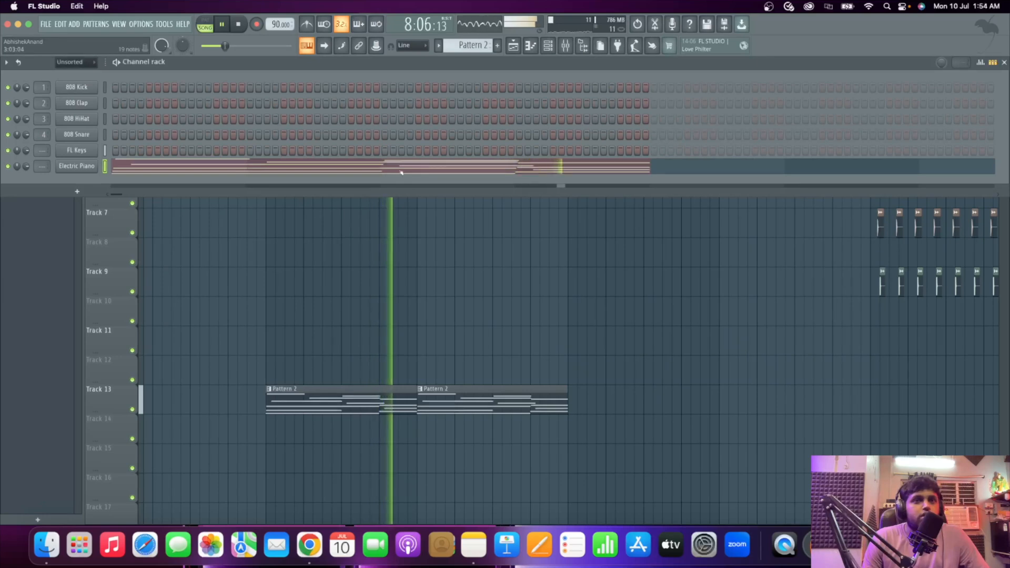
key(space)
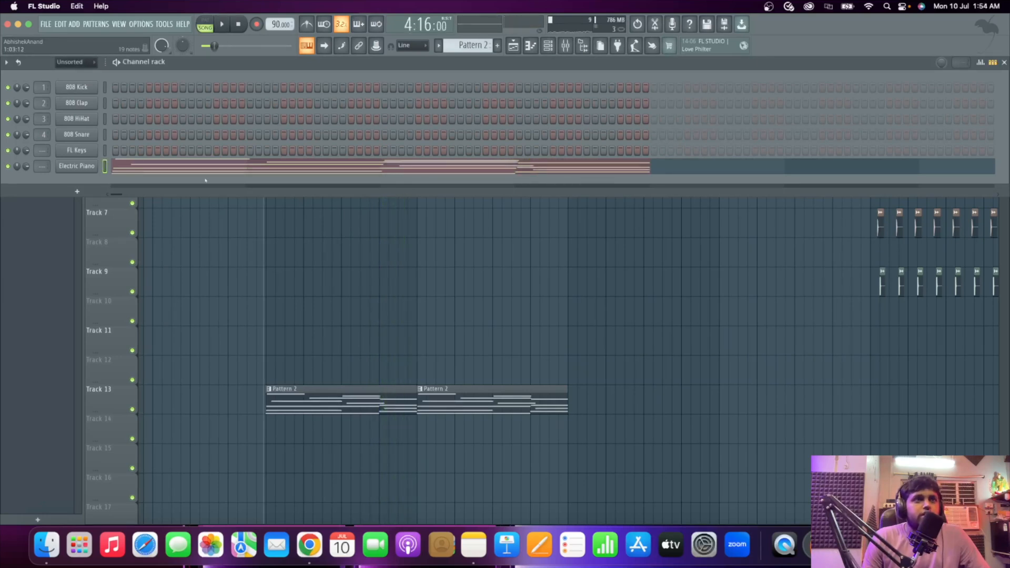
click(96, 165)
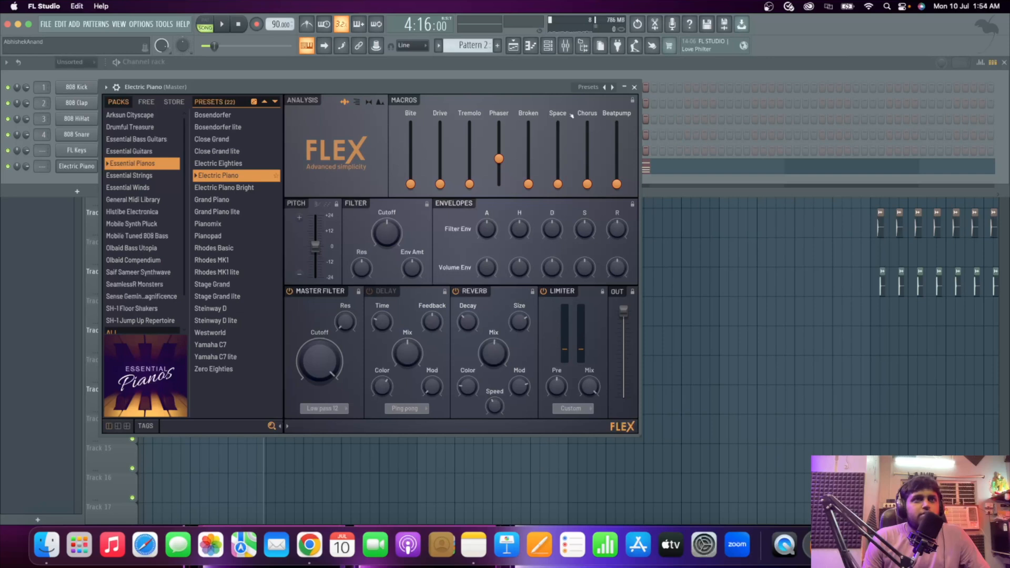
click(635, 88)
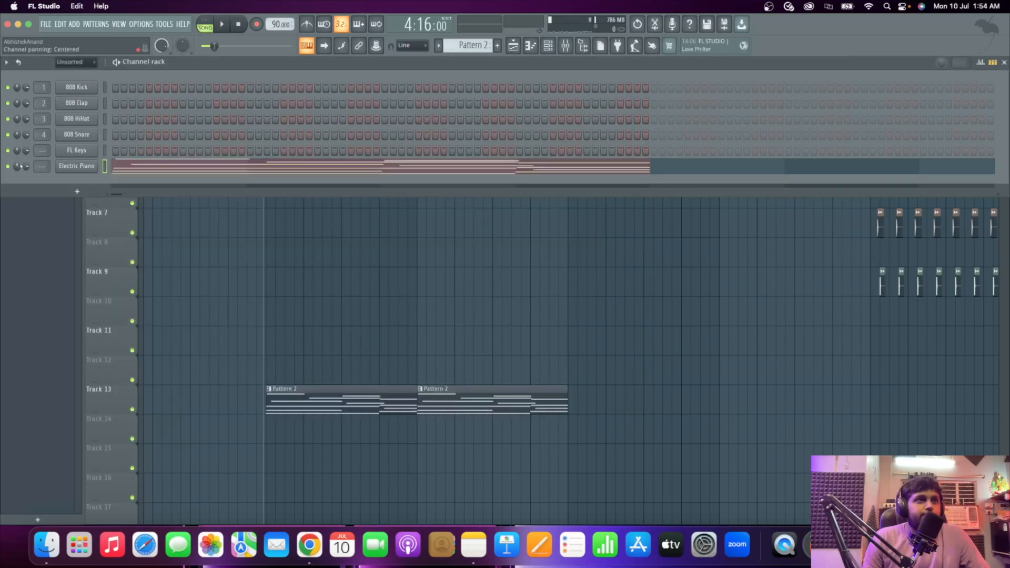
key(space)
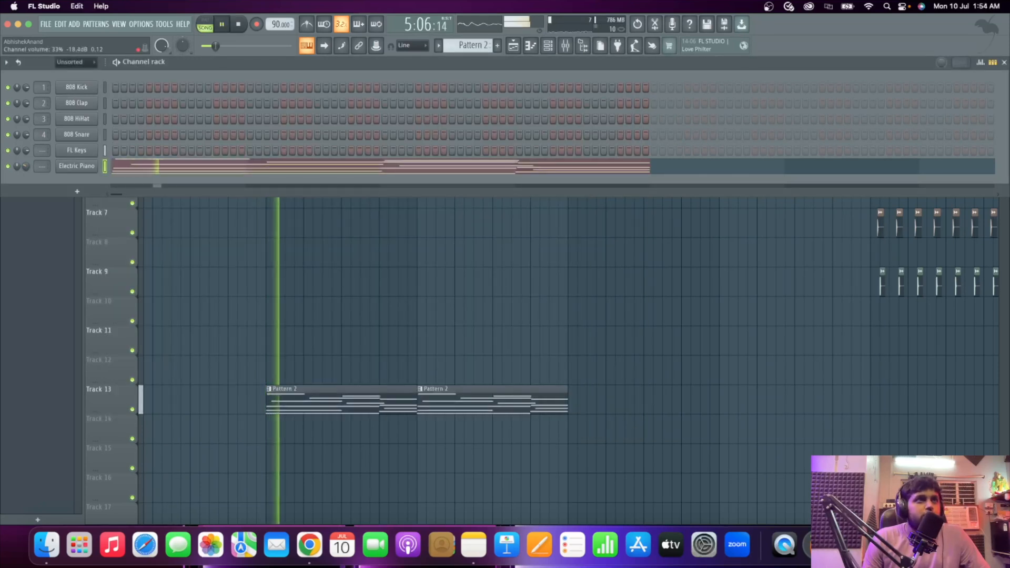
key(space)
Switch to Pattern 1 and add the Jazz guitar from the Instruments > Guitar packs as a new channel.
key(Left)
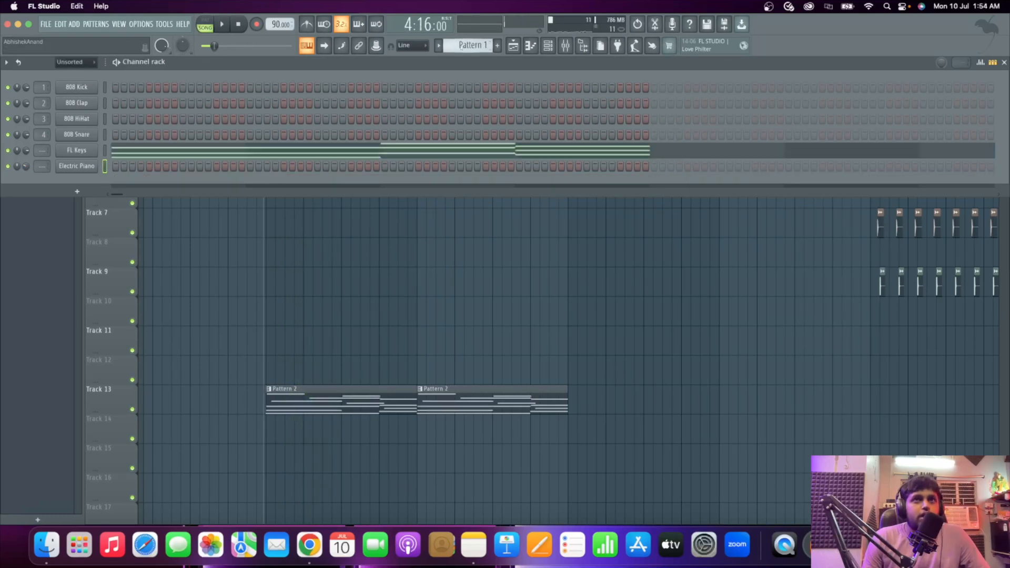
click(599, 45)
scroll(26, 305, down, 10)
scroll(25, 305, up, 10)
click(41, 298)
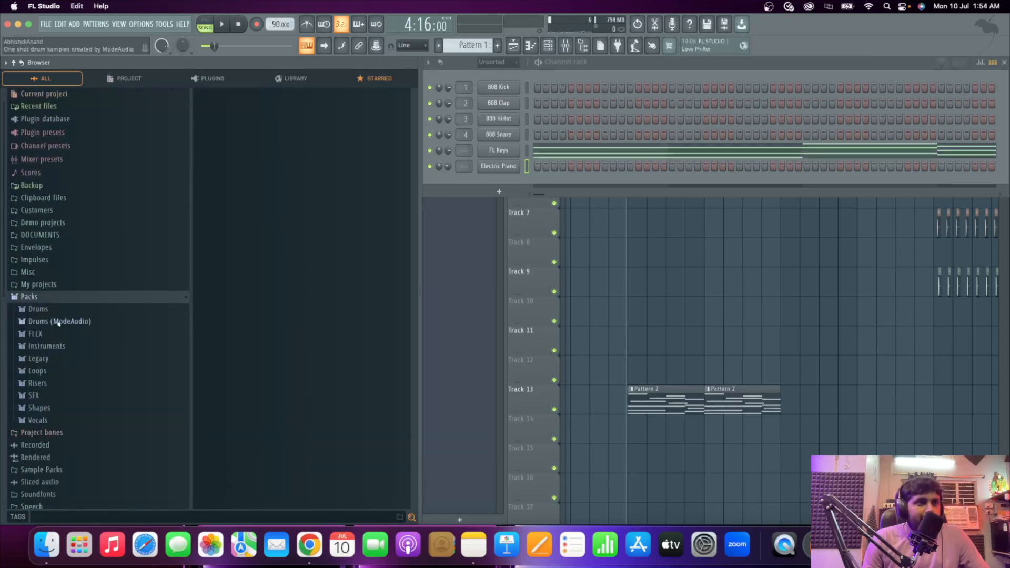
click(47, 305)
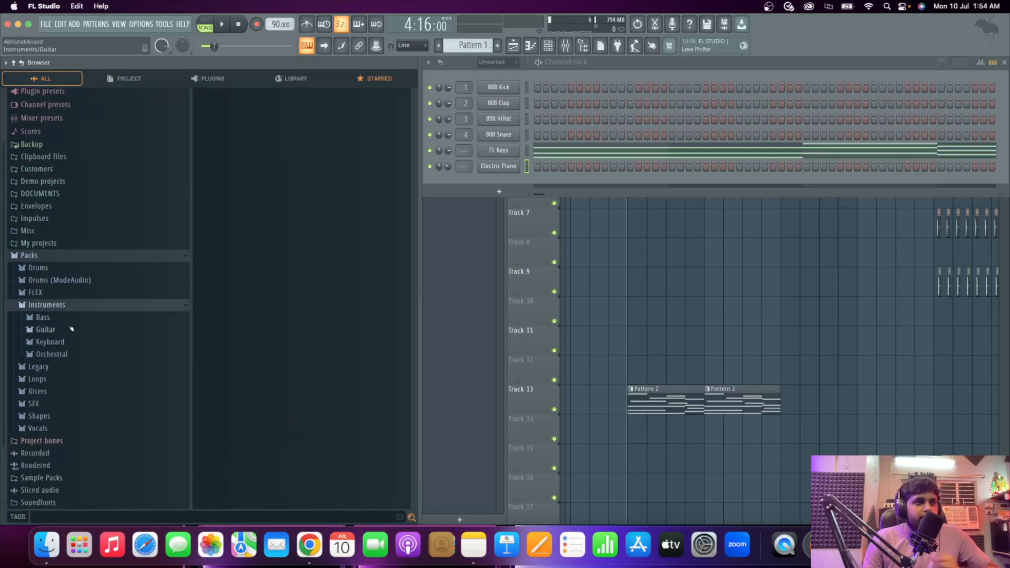
click(92, 332)
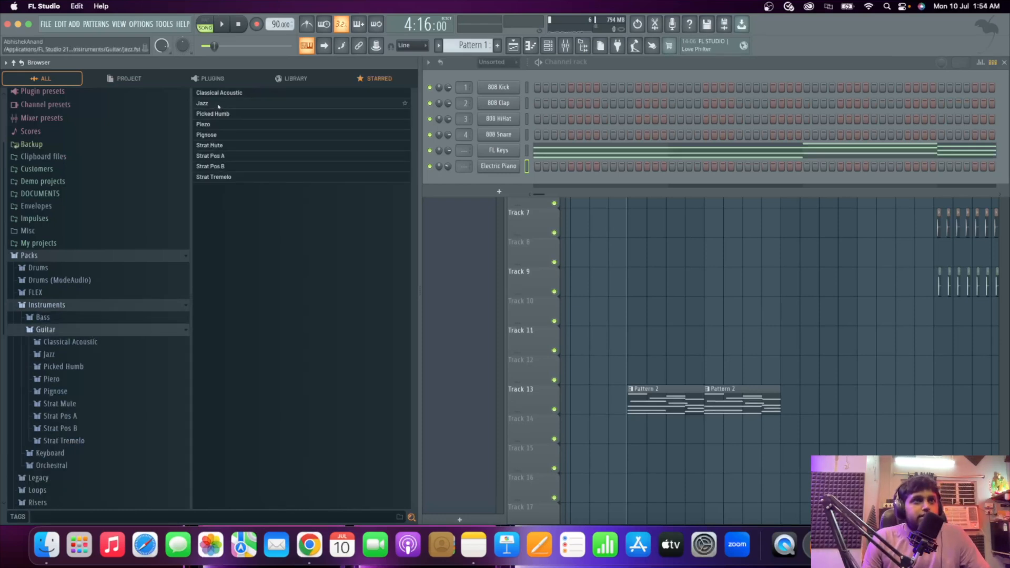
drag(217, 106, 489, 184)
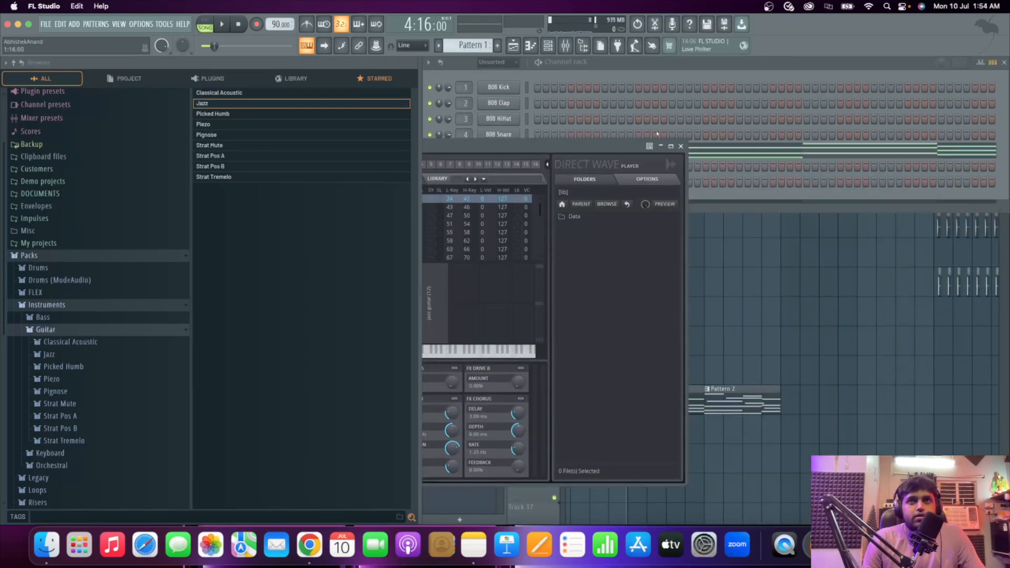
Close the guitar's sampler window and copy the FL Keys chord notes into the Jazz channel of Pattern 1.
click(680, 147)
right_click(499, 150)
click(625, 159)
right_click(499, 182)
click(618, 200)
key(space)
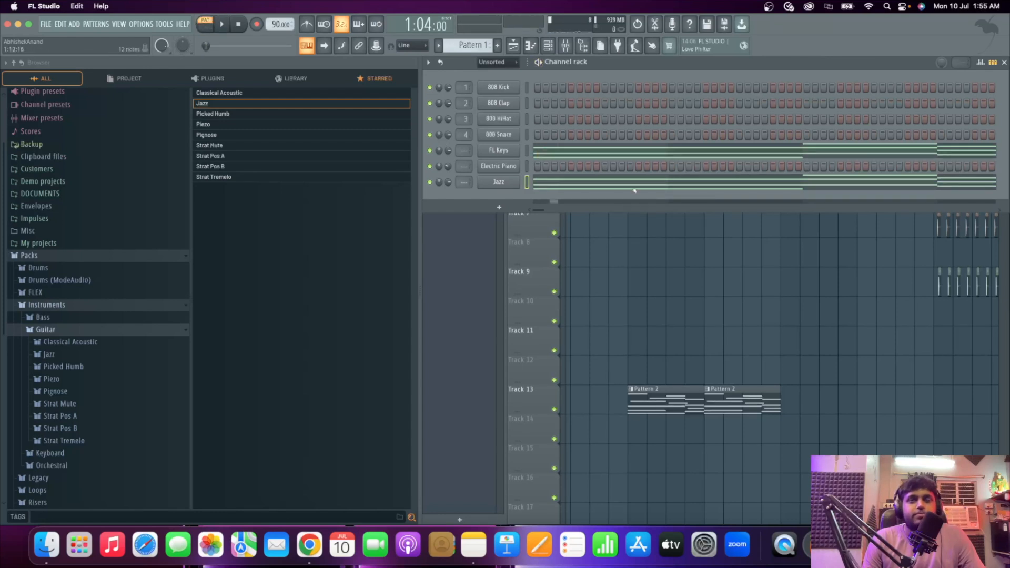
Select all notes in the Jazz channel's piano roll and shorten them to one step each.
click(635, 192)
key(ctrl+a)
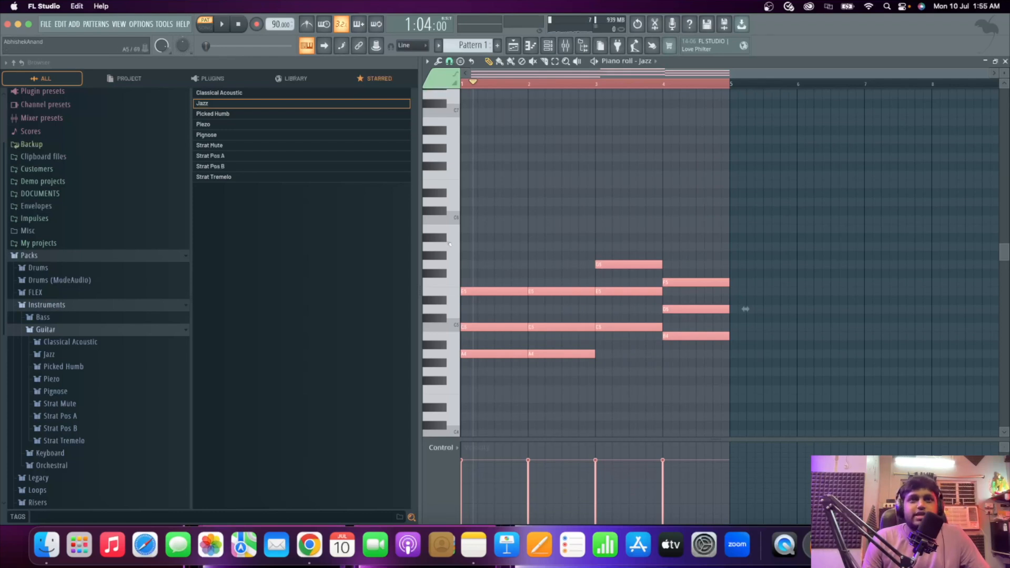
scroll(450, 243, up, 5)
scroll(450, 244, down, 5)
drag(775, 309, 680, 287)
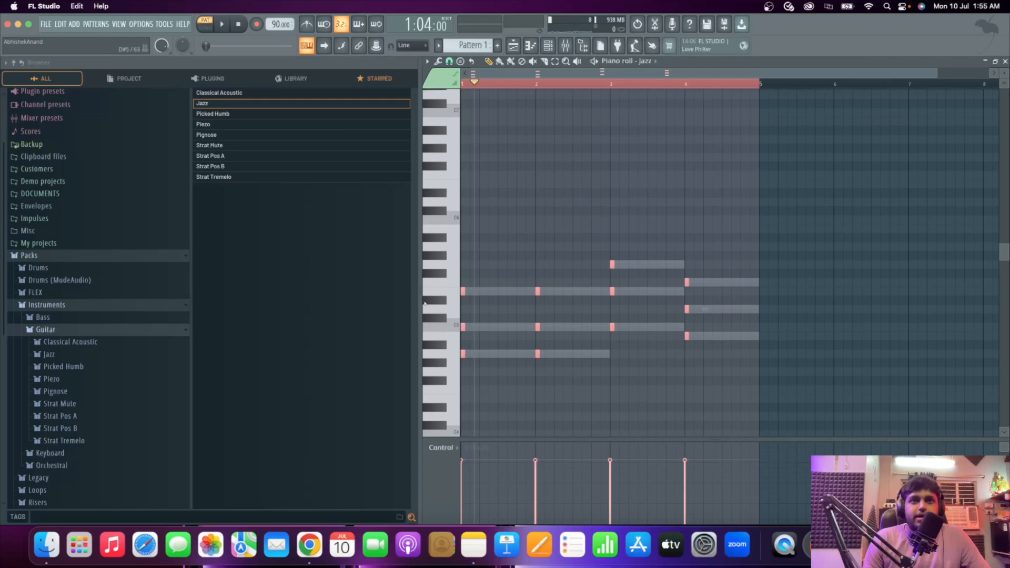
Shift the shortened Jazz chords two steps later so the first starts at 1:03, and play the pattern.
scroll(474, 291, up, 8)
scroll(474, 292, down, 3)
drag(472, 291, 508, 289)
key(space)
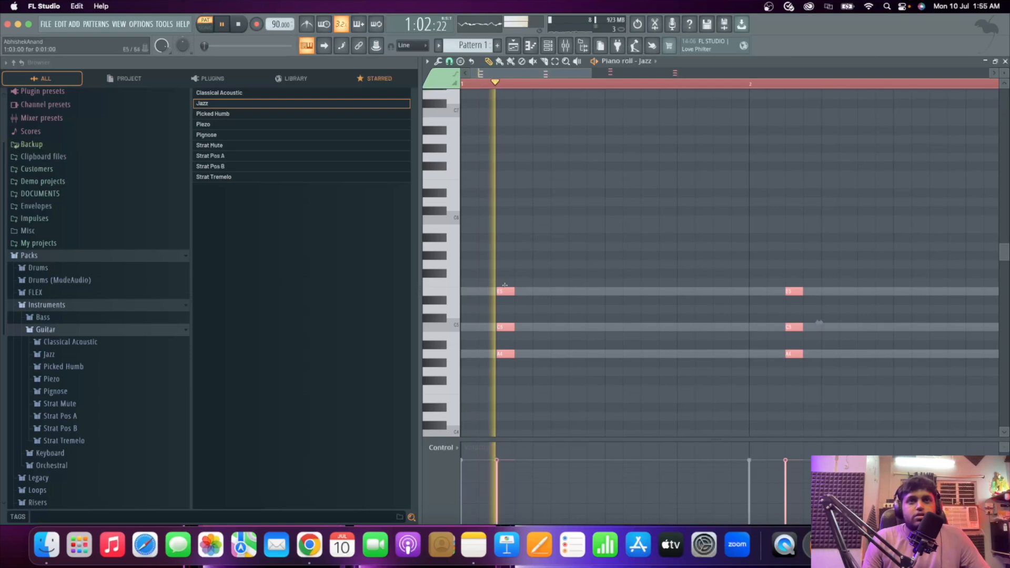
Repeat the Jazz chord hits one beat later in every bar and delete the surplus copies beyond the second hit.
key(ctrl+b)
key(ctrl+a)
key(ctrl+b)
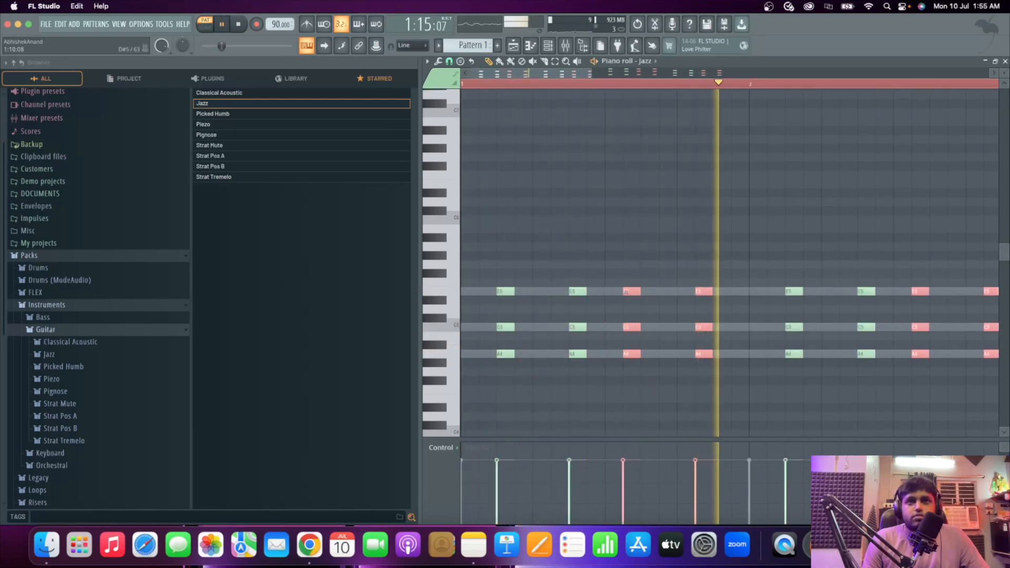
scroll(519, 302, down, 5)
key(Delete)
key(space)
Cut the Jazz notes from Pattern 1 and paste them into the Jazz channel of Pattern 3.
click(550, 47)
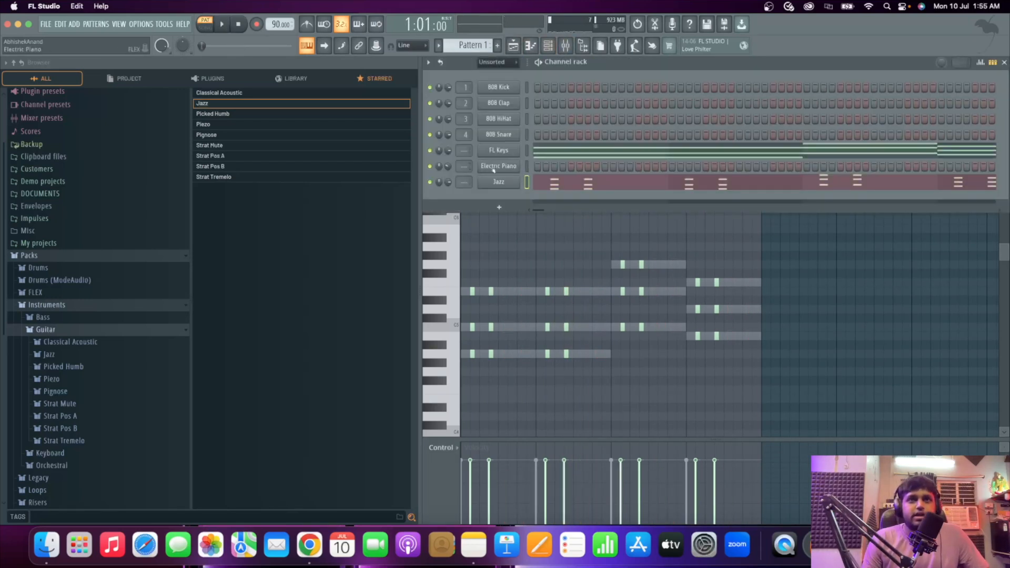
right_click(497, 182)
click(625, 180)
scroll(480, 51, down, 2)
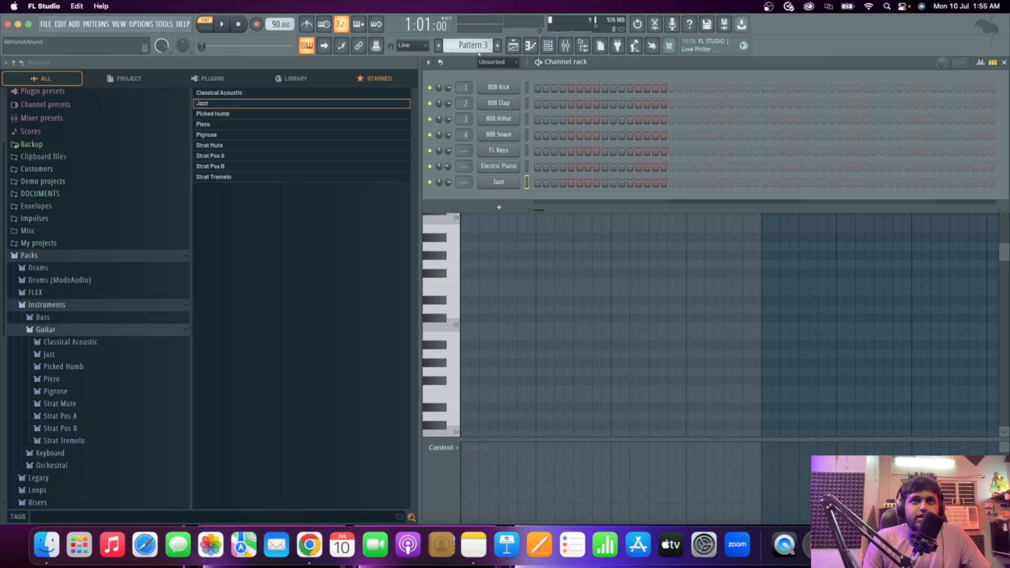
right_click(495, 181)
click(628, 196)
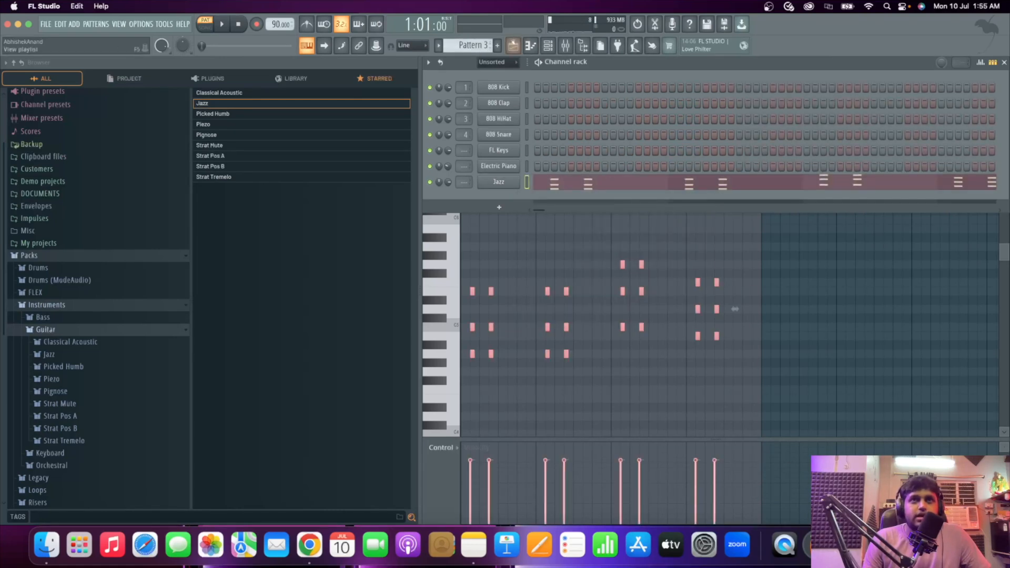
Place a Pattern 3 clip on Track 14 at bar 5 of the playlist and play the arrangement.
key(F5)
scroll(644, 476, up, 3)
click(604, 440)
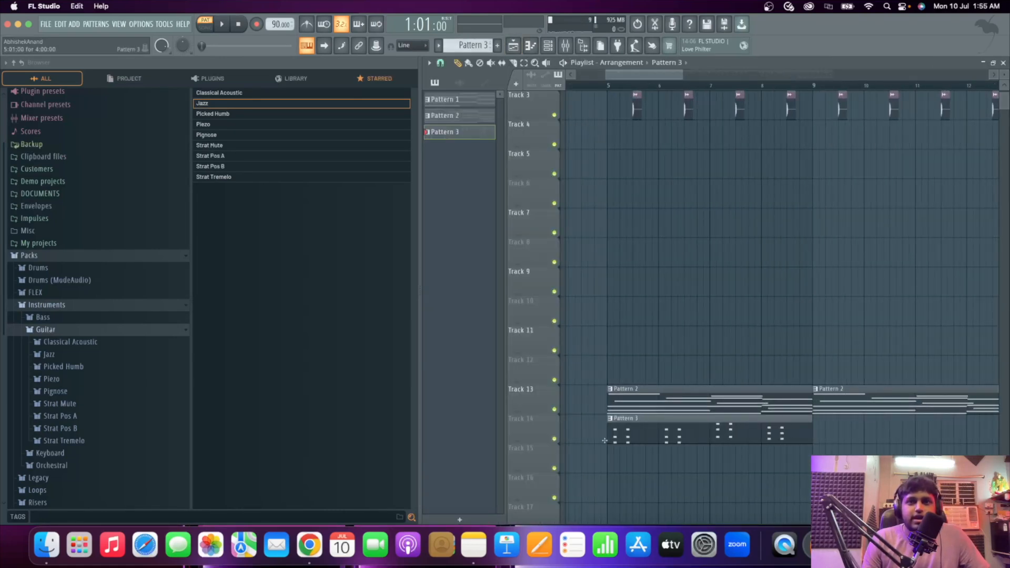
key(space)
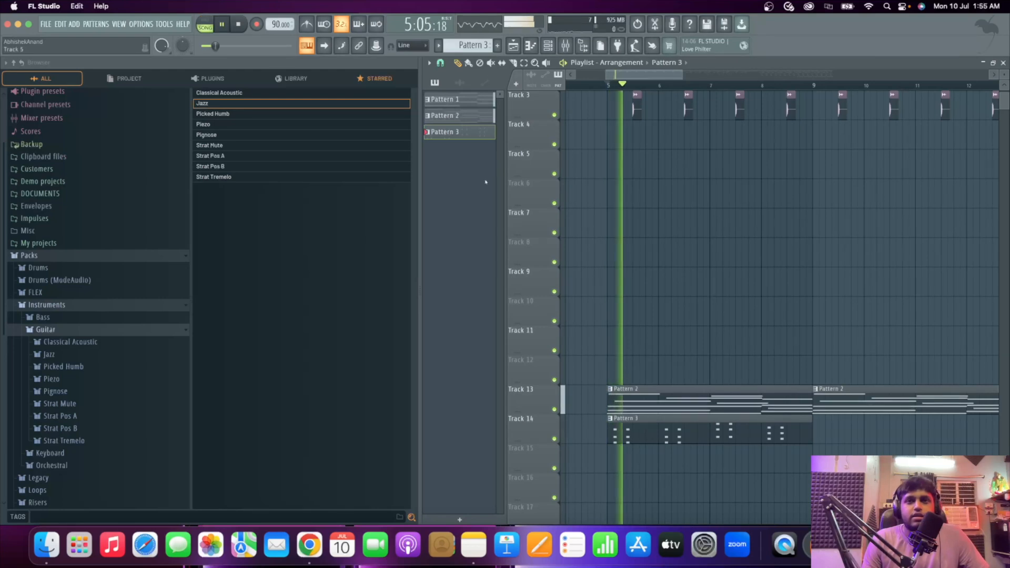
With the browser hidden, add a second Pattern 3 clip on Track 14 at bar 9 and mute Track 13.
scroll(624, 373, down, 3)
scroll(624, 373, up, 3)
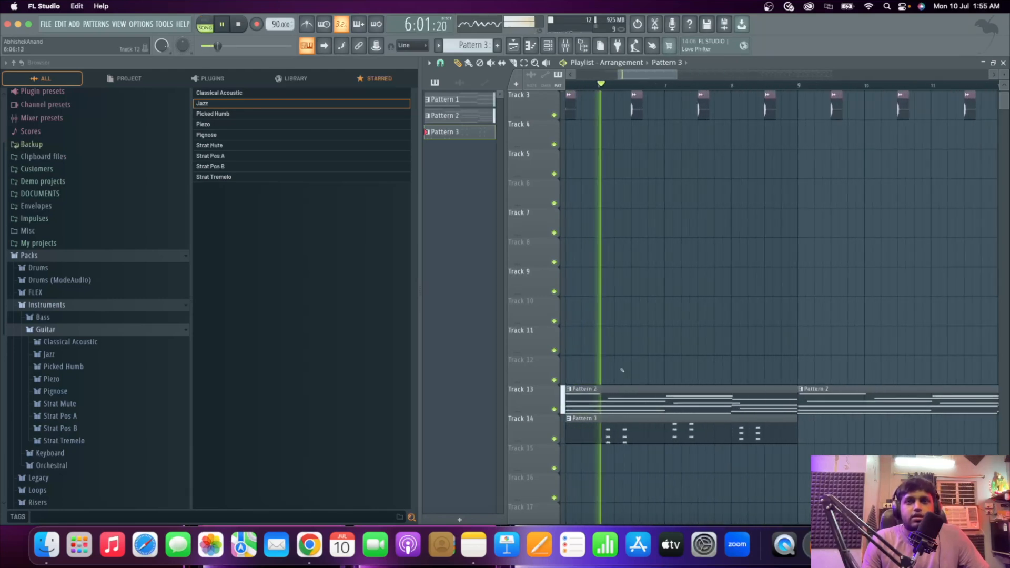
click(582, 46)
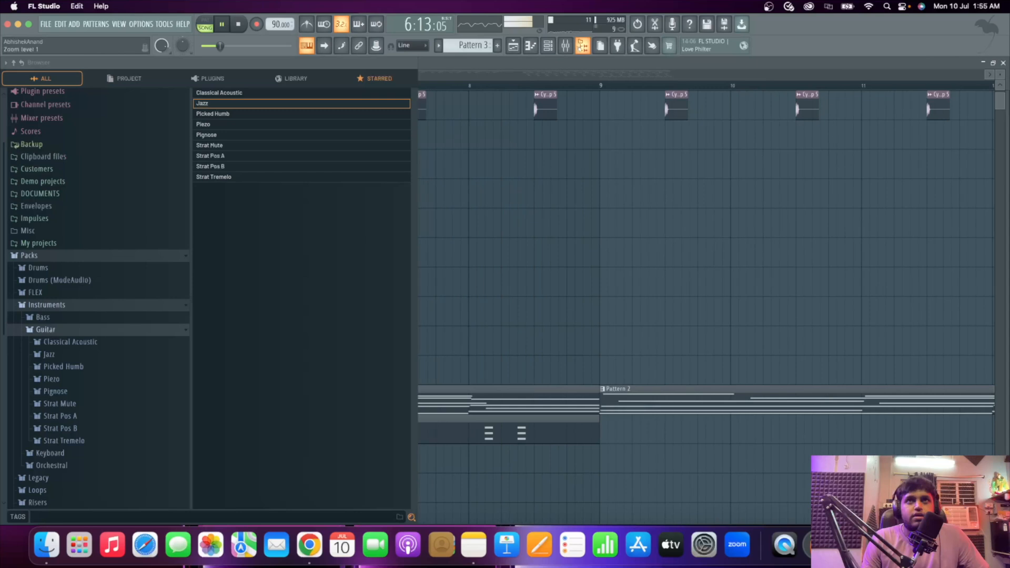
scroll(462, 361, down, 3)
drag(552, 434, 537, 440)
scroll(523, 454, down, 2)
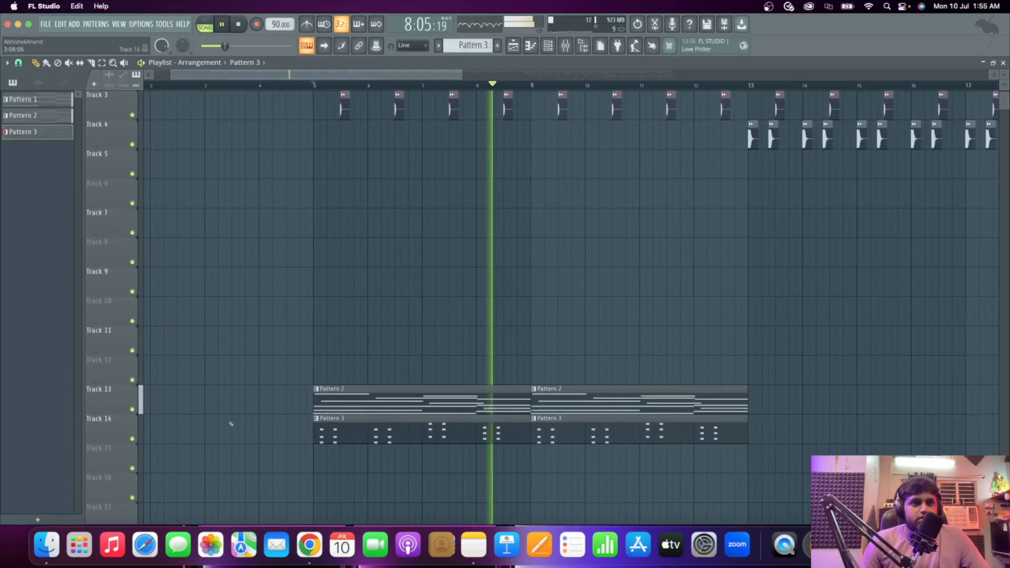
click(132, 409)
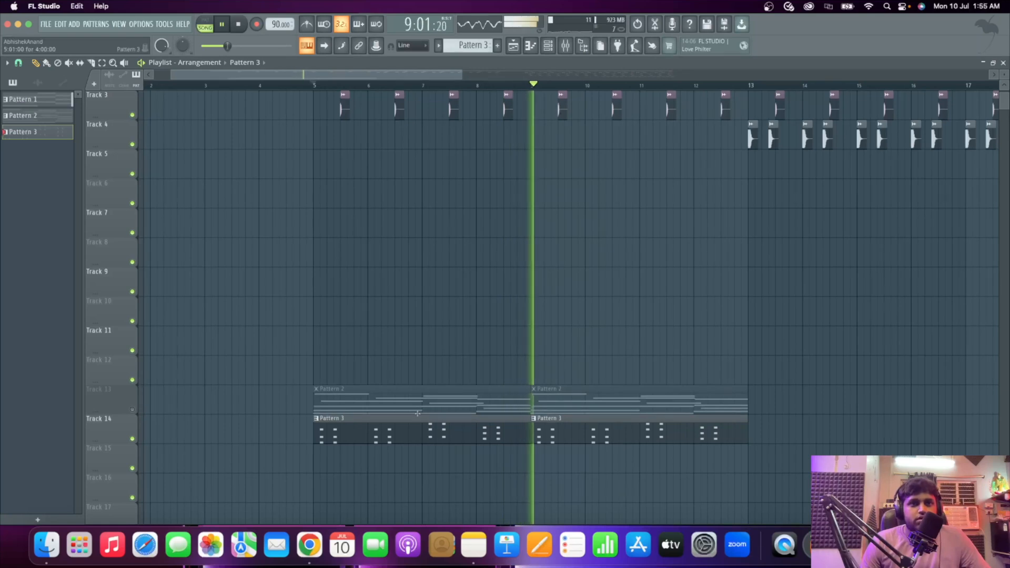
key(space)
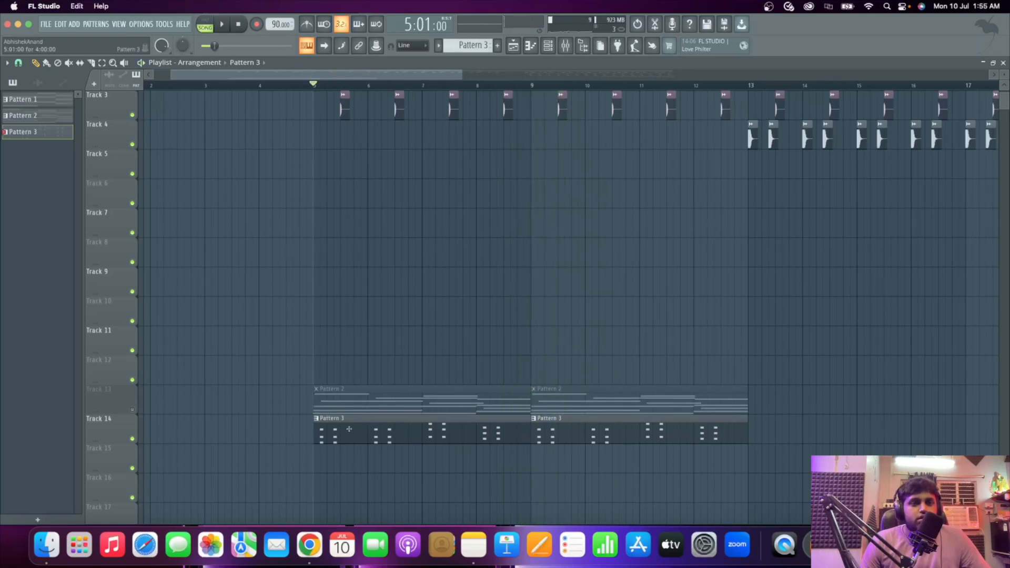
Open Pattern 3's Jazz notes and add half-bar melody notes A5 and G5 in bar 1 above the chords.
double_click(368, 423)
scroll(68, 387, up, 3)
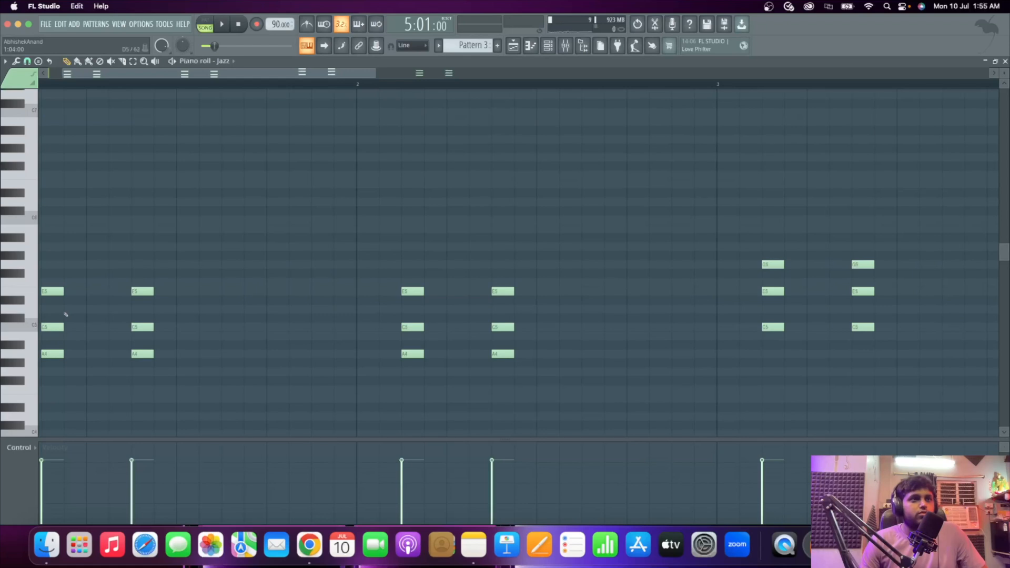
key(super+a)
scroll(226, 326, down, 2)
drag(46, 400, 45, 148)
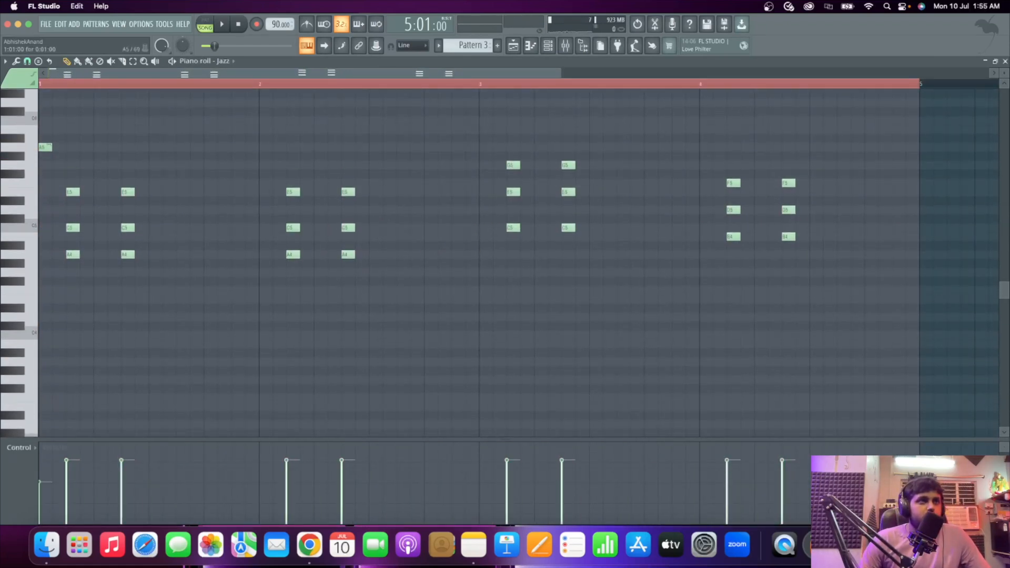
click(149, 167)
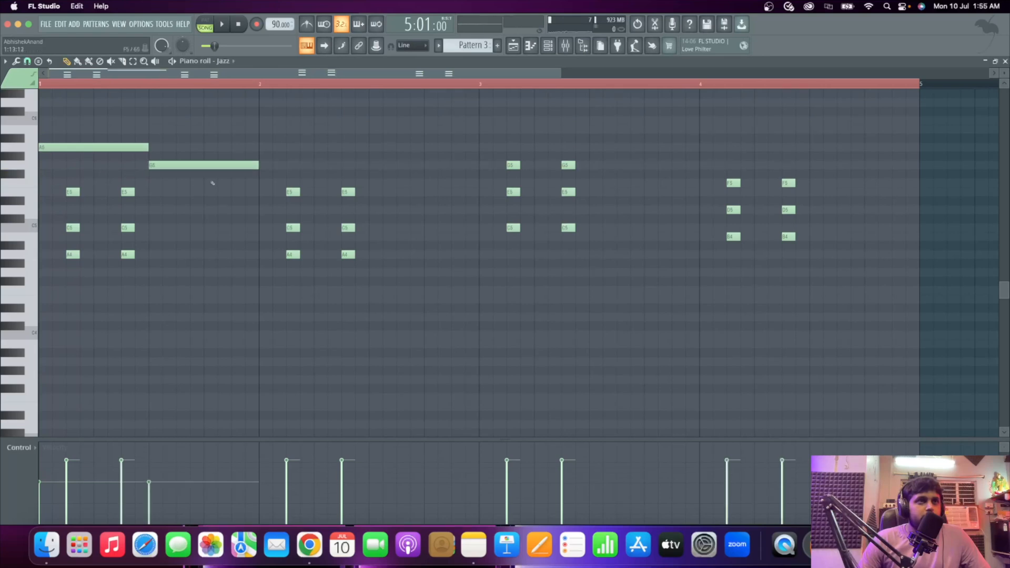
Audition the melody and lower the second half-bar note of bar 1 to E5.
key(space)
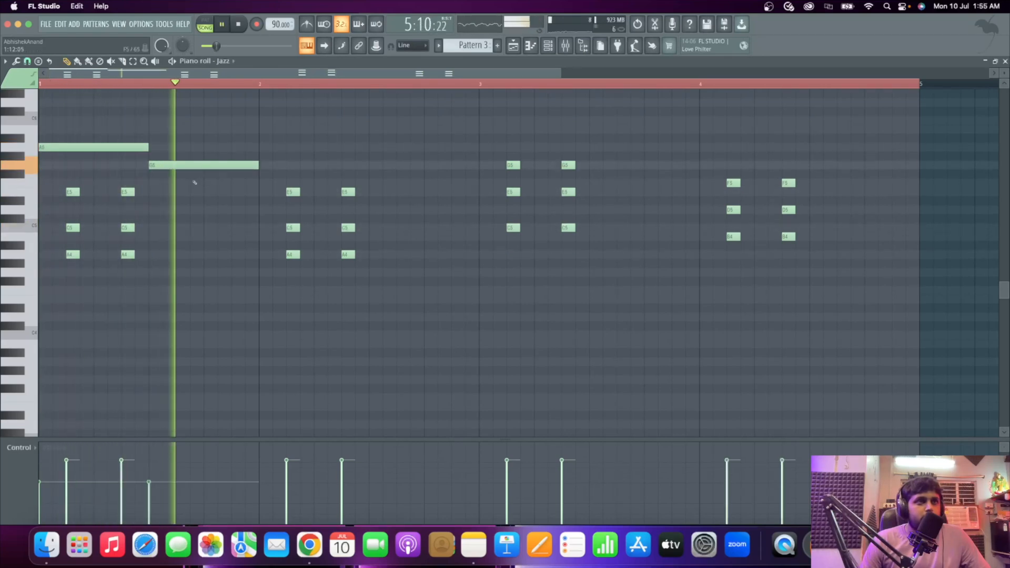
key(space)
drag(214, 168, 216, 194)
key(space)
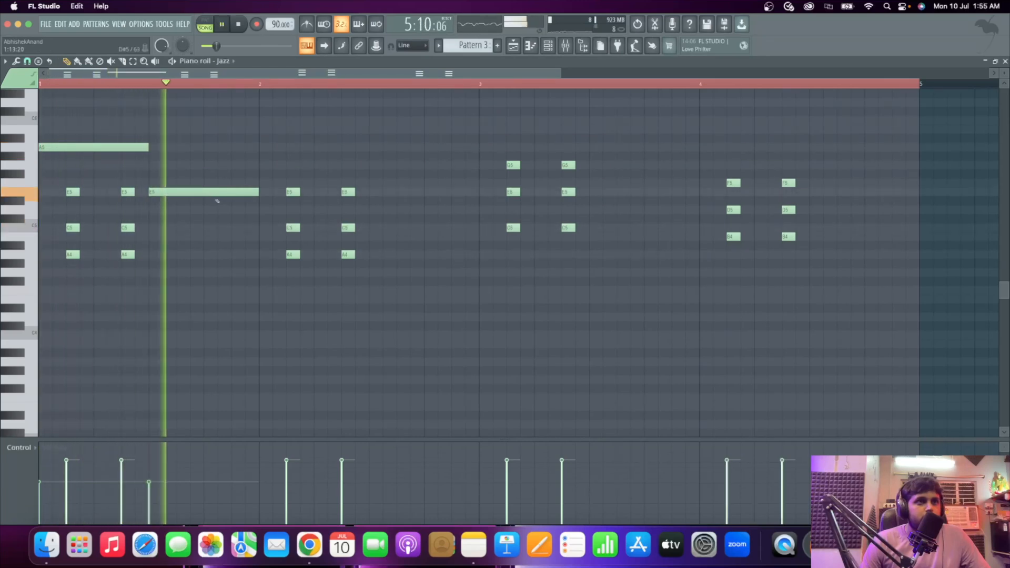
key(space)
Add half-bar melody notes C6 and A5 in bar 2 of the Jazz part.
click(259, 139)
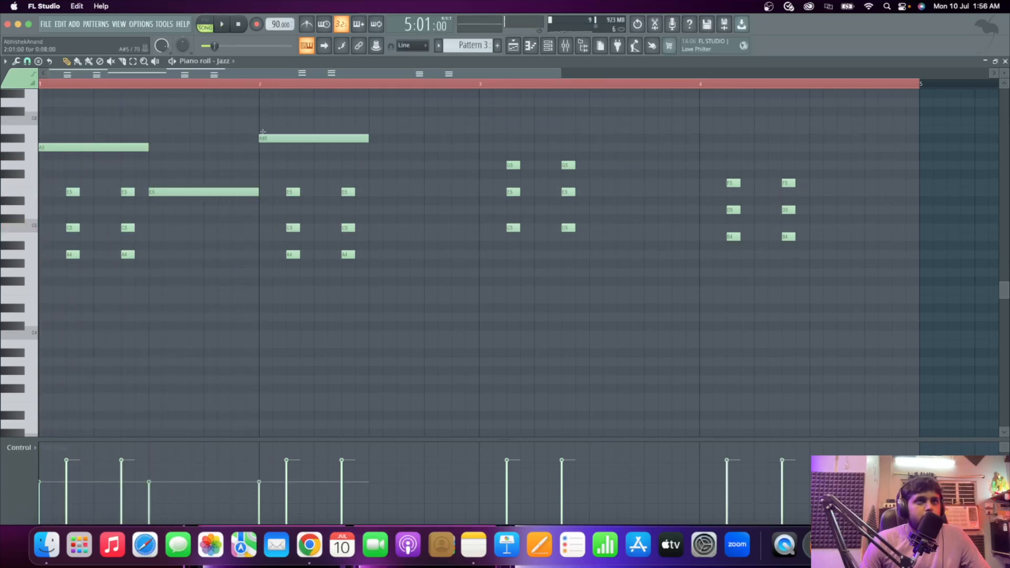
drag(279, 132, 333, 129)
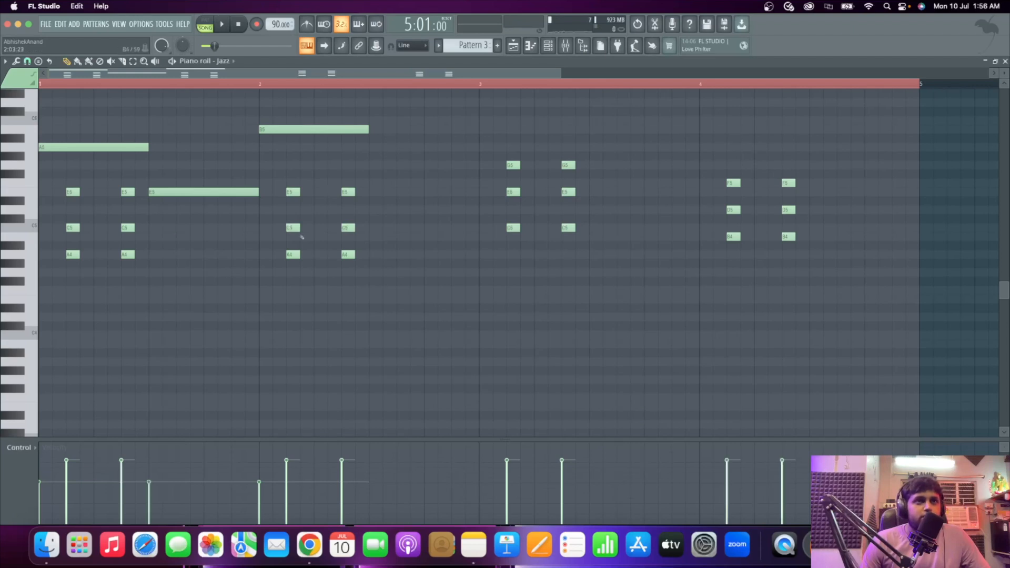
mouse_move(295, 128)
mouse_down()
mouse_move(299, 94)
mouse_move(300, 151)
mouse_move(300, 135)
mouse_up()
key(space)
click(375, 156)
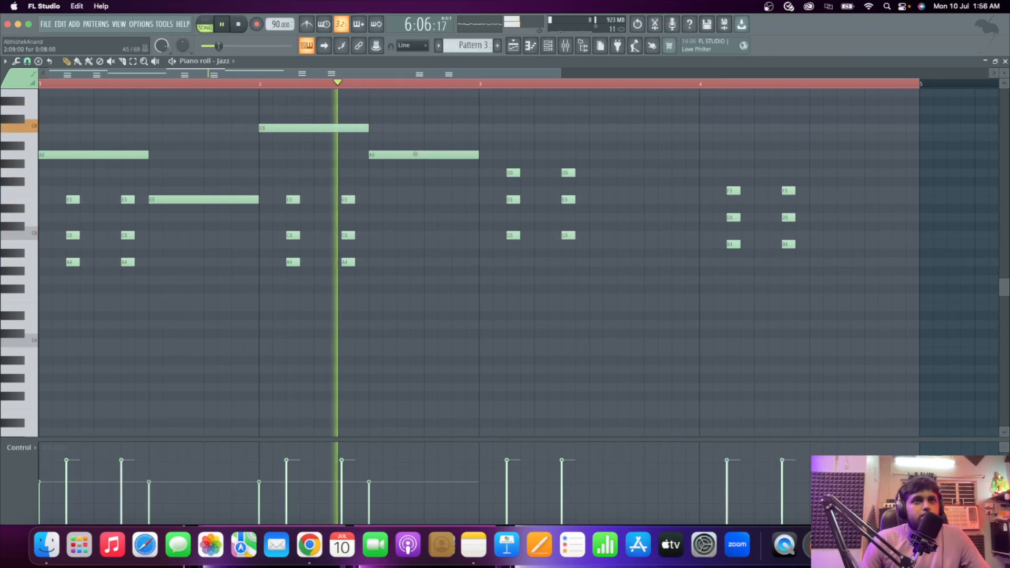
Add half-bar melody notes G6 and E6 in bar 3 of the Jazz part and audition them.
scroll(413, 206, down, 2)
scroll(413, 206, up, 3)
key(space)
scroll(266, 133, down, 1)
click(252, 112)
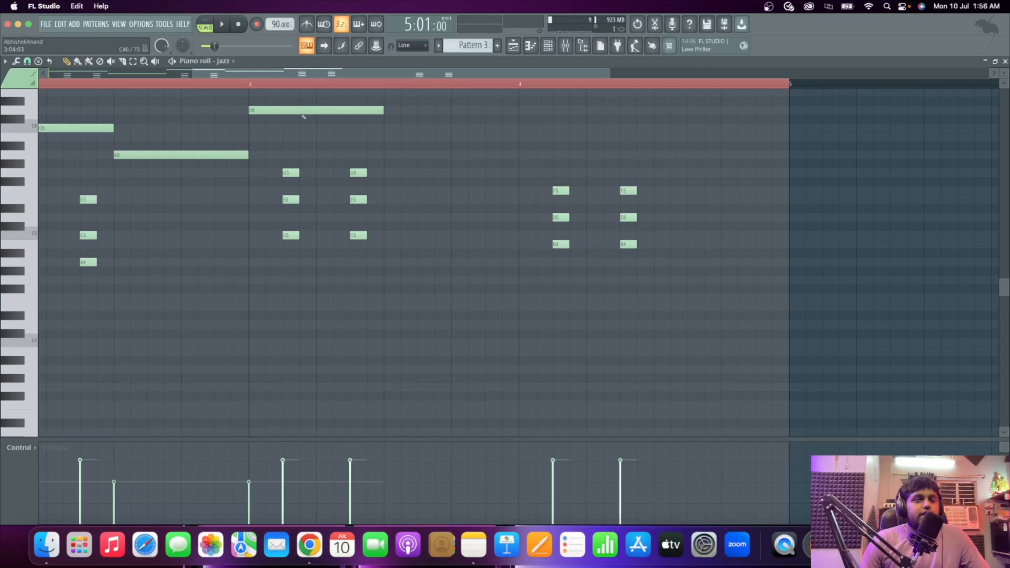
scroll(302, 115, up, 1)
drag(289, 138, 285, 116)
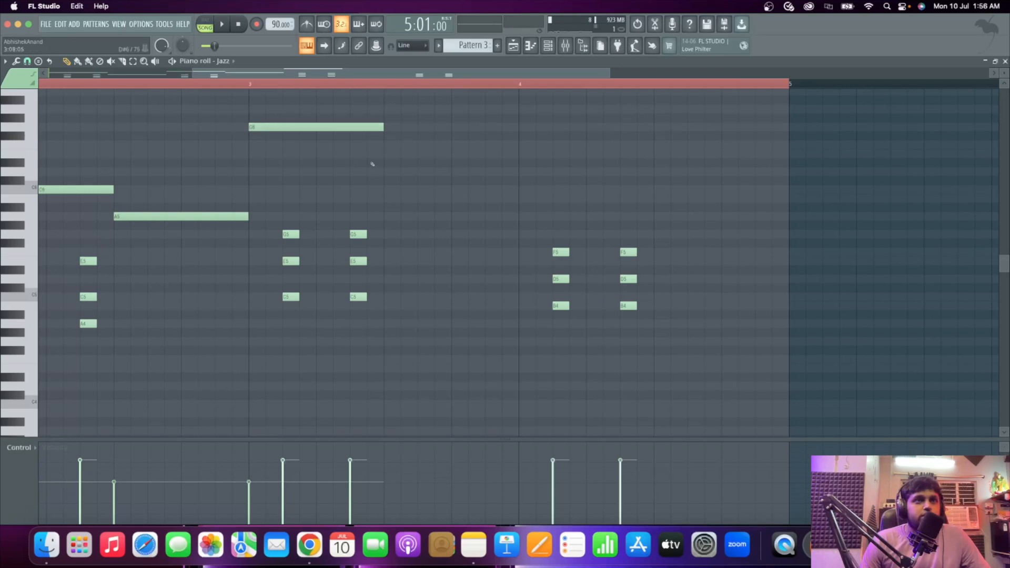
mouse_move(405, 148)
mouse_down()
mouse_move(414, 117)
mouse_move(414, 156)
mouse_up()
key(space)
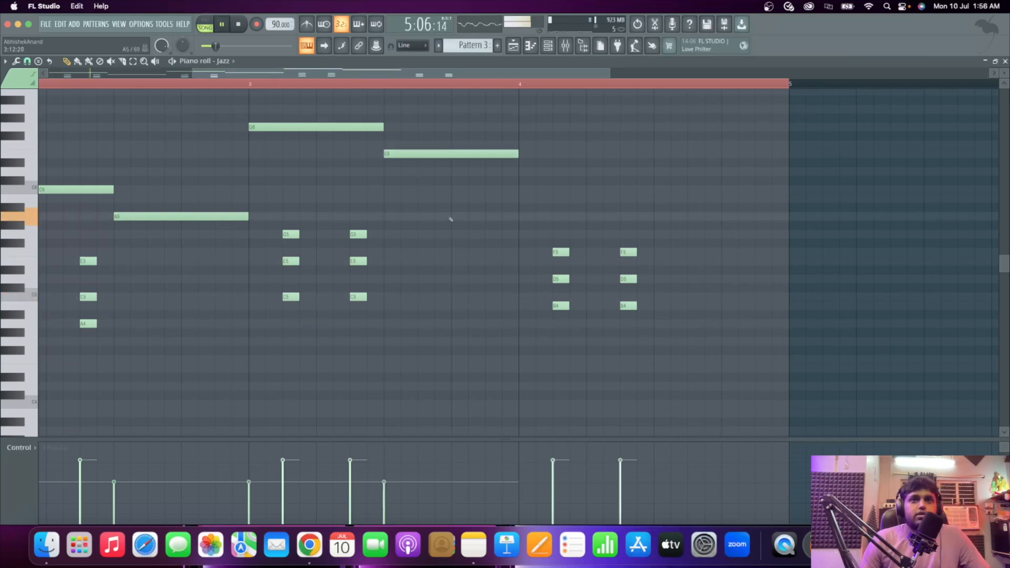
Add half-bar melody notes D6 and B5 in bar 4 of the Jazz part.
drag(523, 175, 577, 128)
click(655, 153)
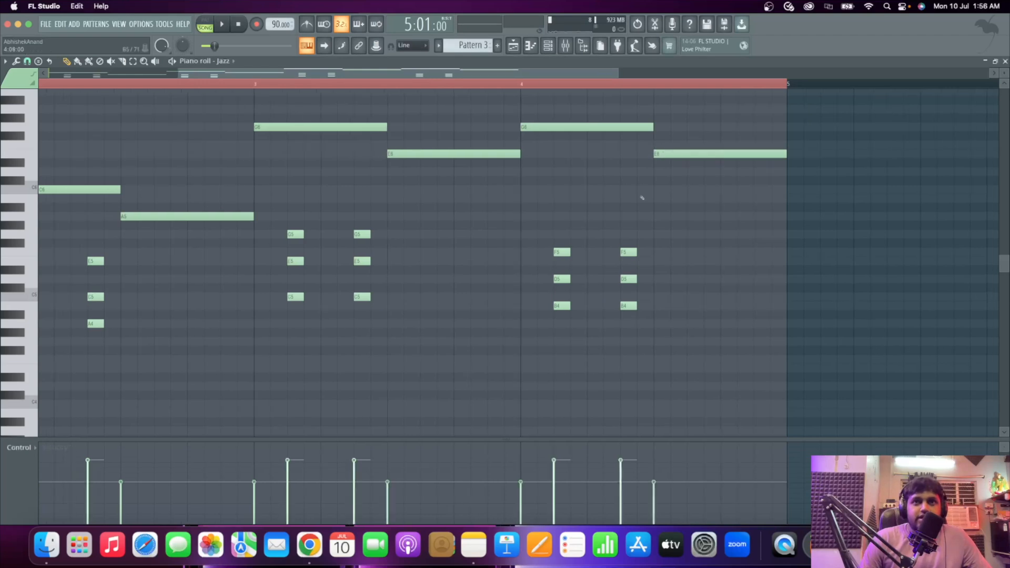
scroll(640, 197, down, 2)
drag(549, 127, 548, 163)
drag(621, 153, 620, 202)
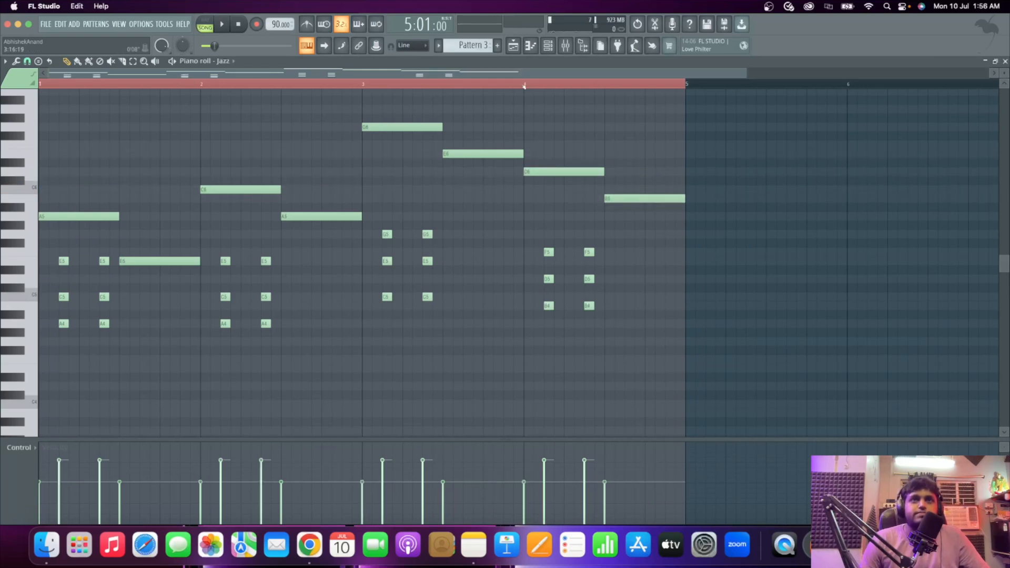
Audition the four-bar melody, lower the second melody note of bar 3 to C6, and listen again.
key(space)
scroll(453, 293, down, 2)
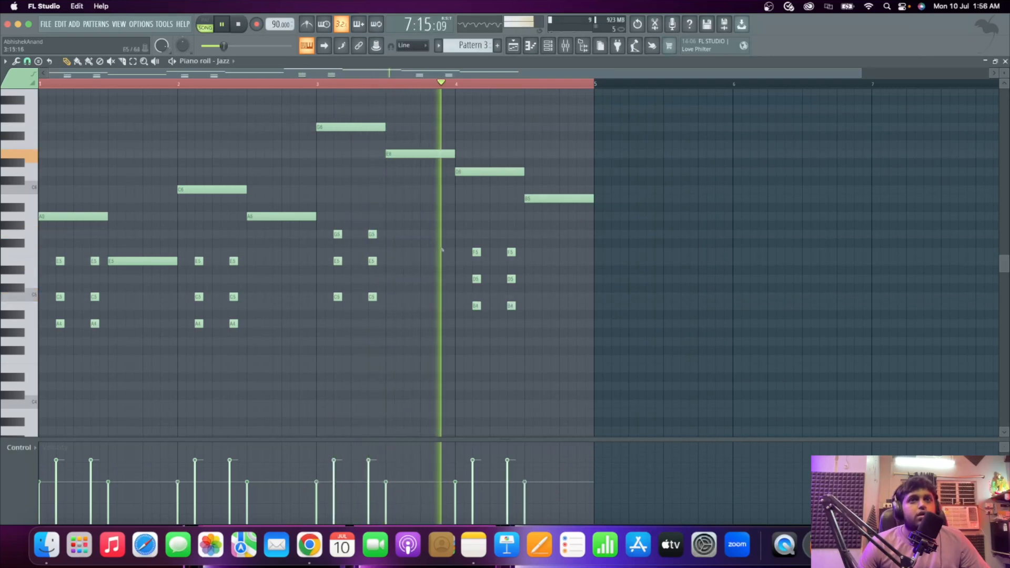
key(space)
drag(417, 154, 405, 190)
click(362, 86)
key(space)
key(space)
key(space)
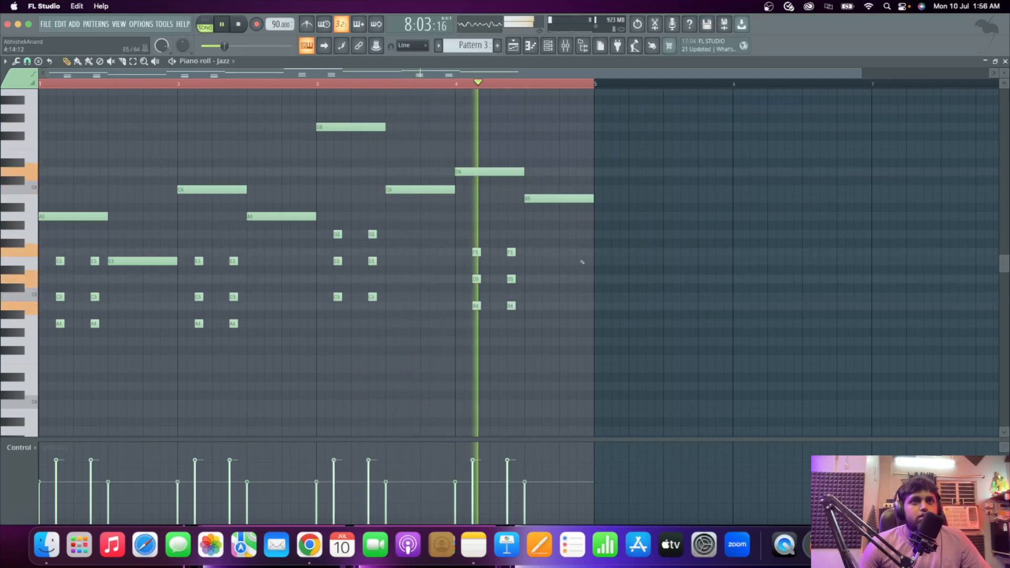
scroll(582, 262, down, 1)
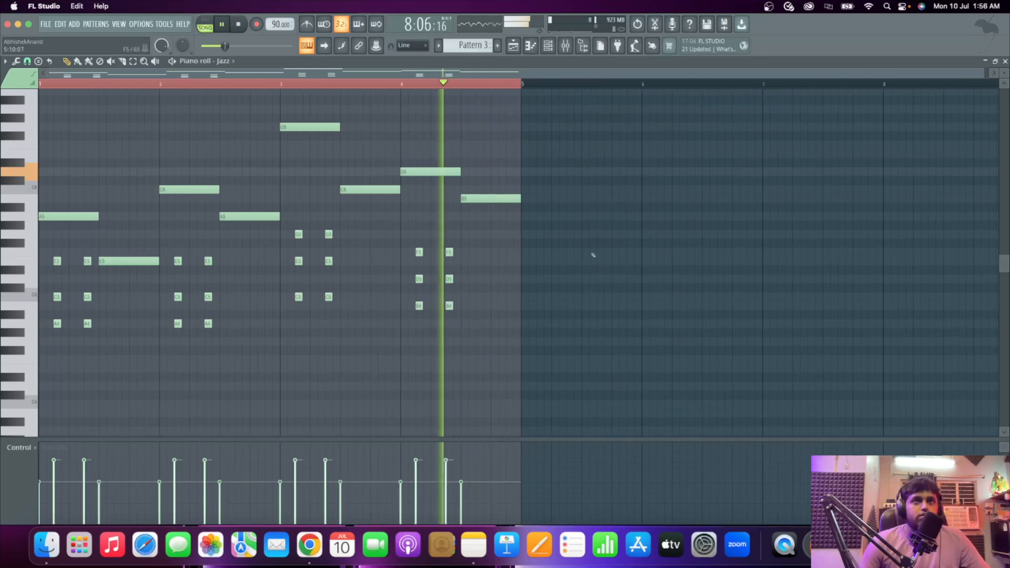
key(space)
Return to the playlist and play the arrangement from bar 13.
click(513, 46)
scroll(457, 239, down, 2)
drag(287, 90, 280, 93)
scroll(314, 307, down, 2)
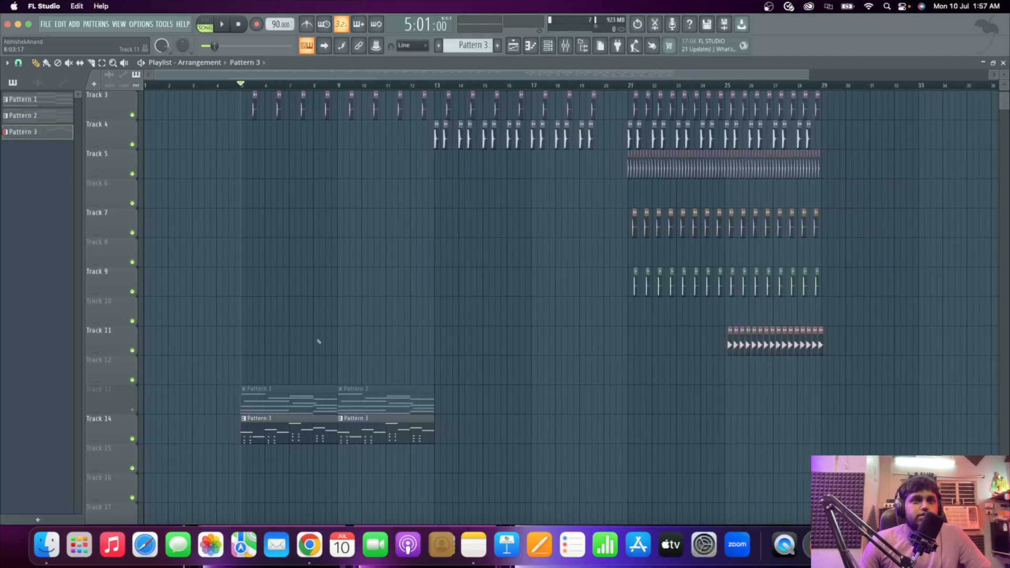
scroll(267, 277, down, 1)
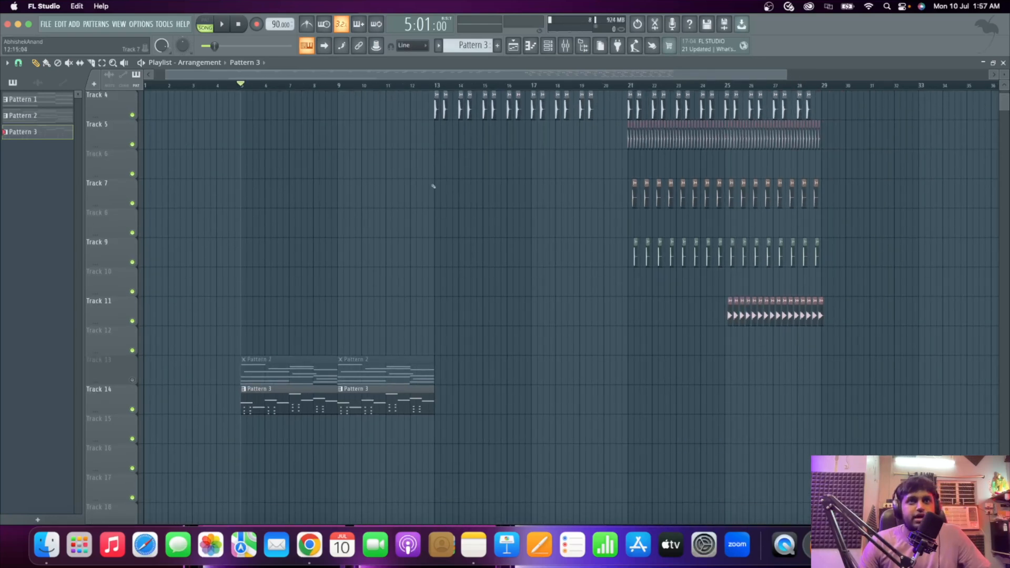
scroll(433, 184, up, 2)
click(439, 87)
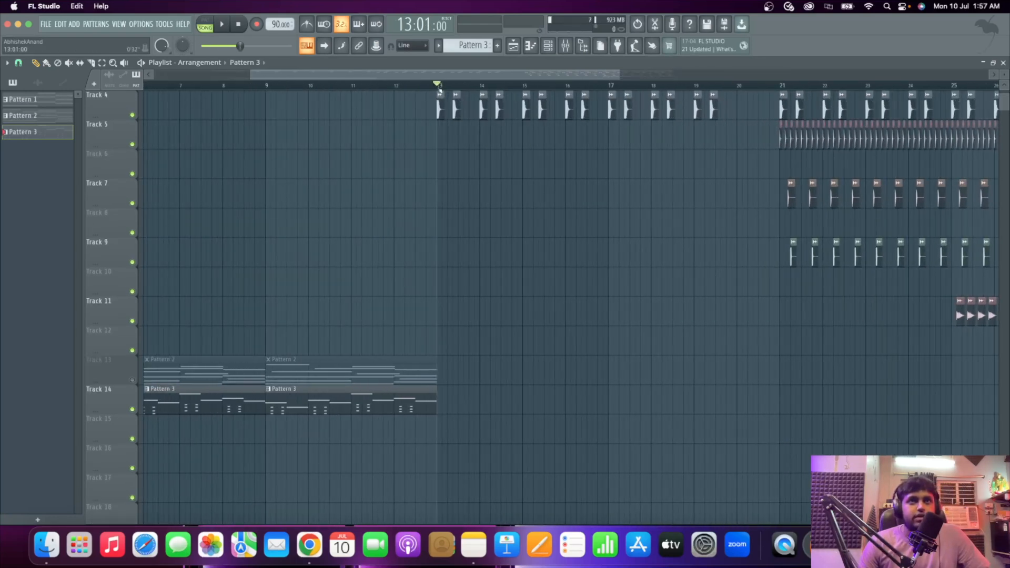
key(space)
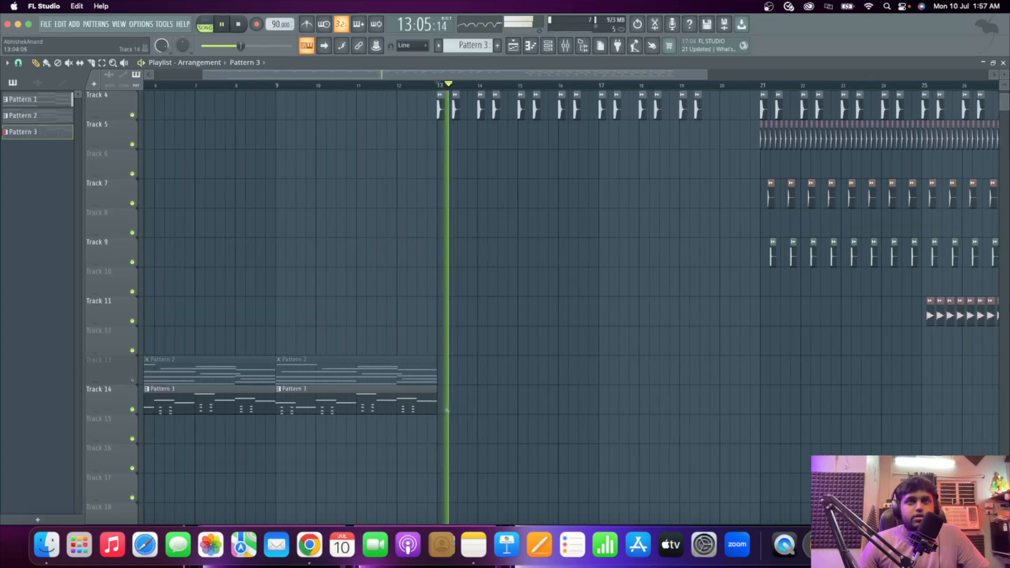
Place a Pattern 3 clip at bar 21 on Track 14 and play the arrangement briefly from that bar.
key(space)
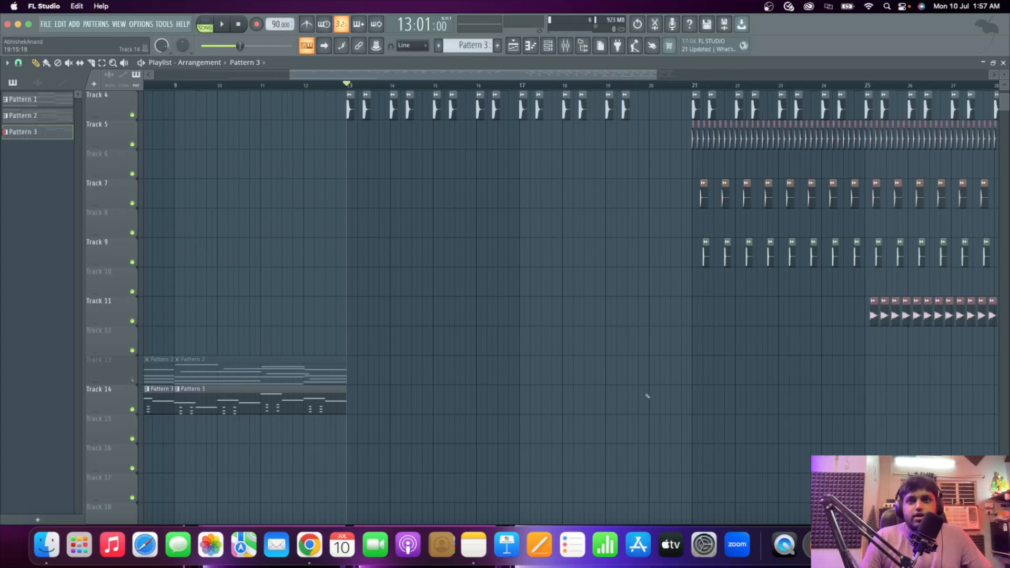
click(692, 408)
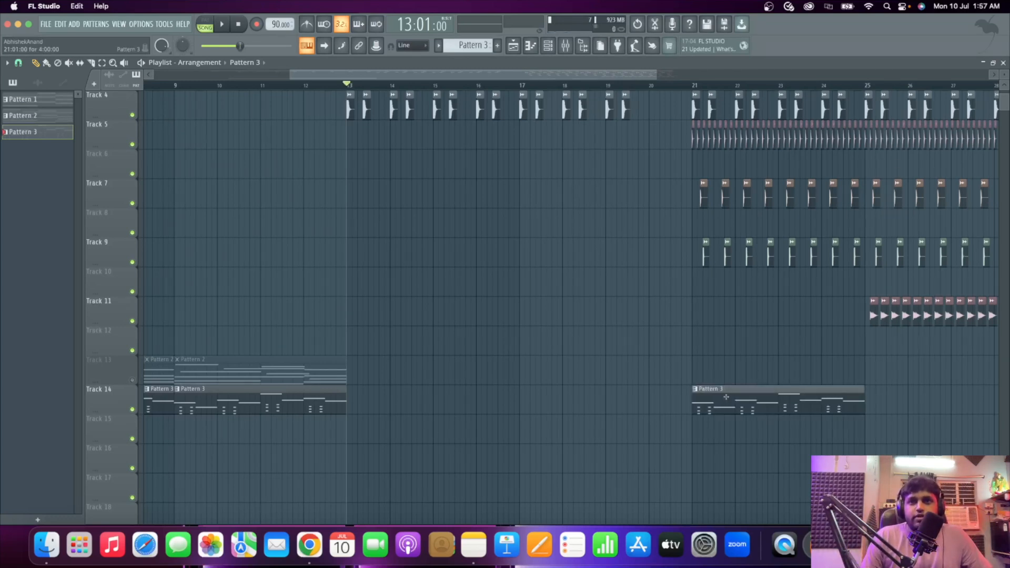
click(701, 82)
key(space)
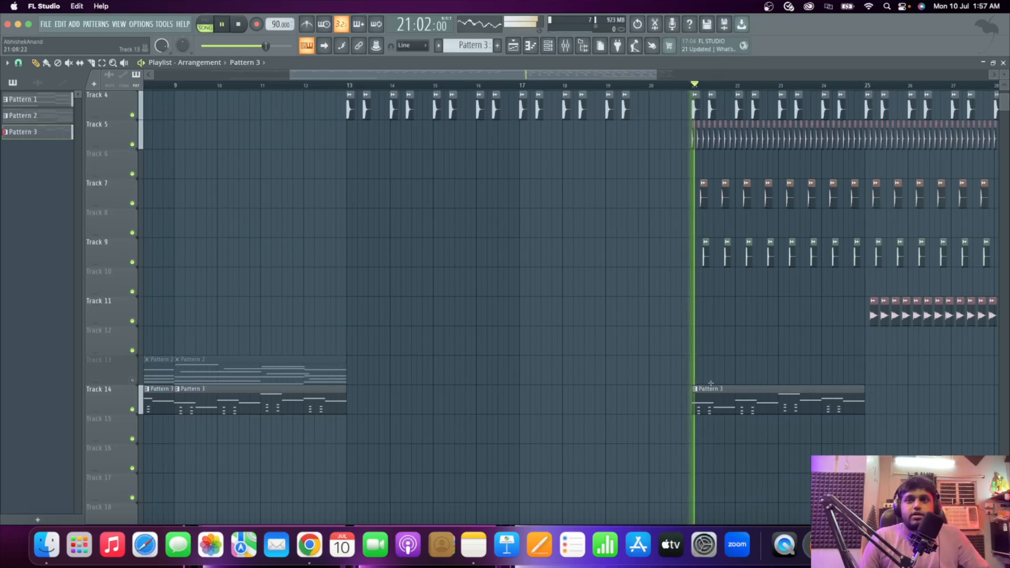
key(space)
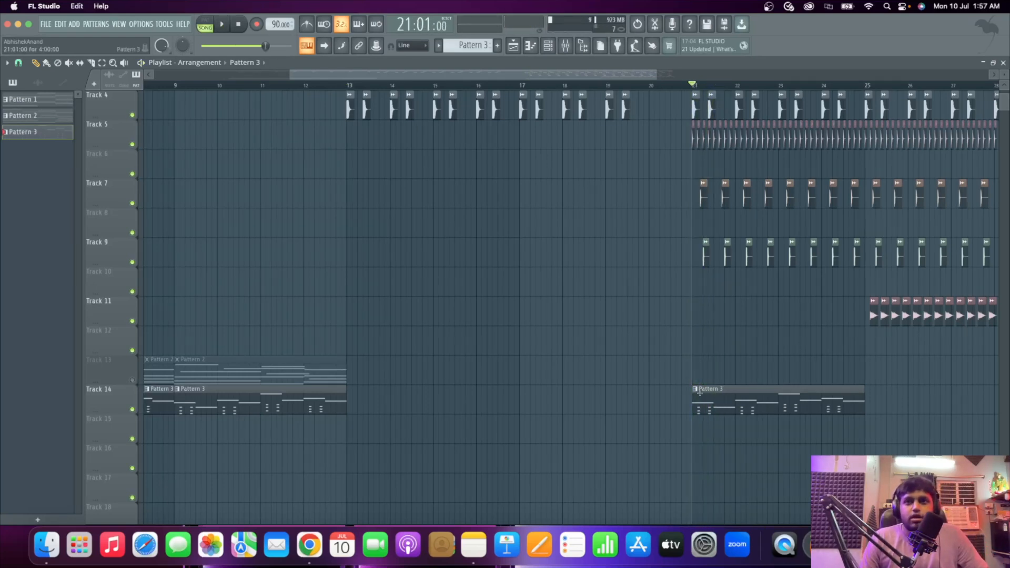
Make the Pattern 3 clip at bar 21 a unique pattern and open its notes in the piano roll.
click(701, 394)
click(740, 456)
double_click(729, 399)
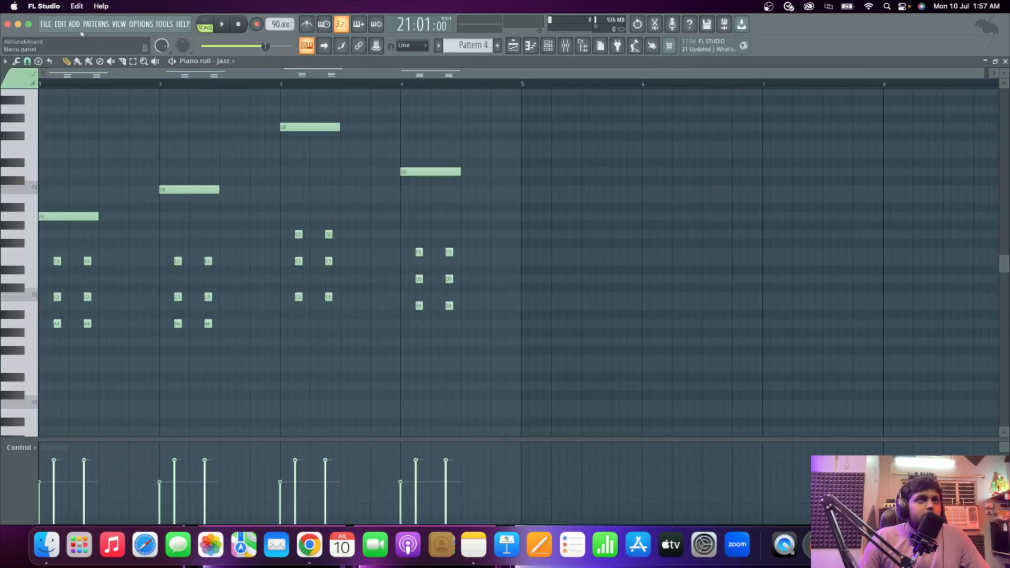
Duplicate all the short chord notes half a bar later so each bar holds four chord hits, and audition them.
drag(44, 247, 598, 403)
drag(293, 222, 361, 240)
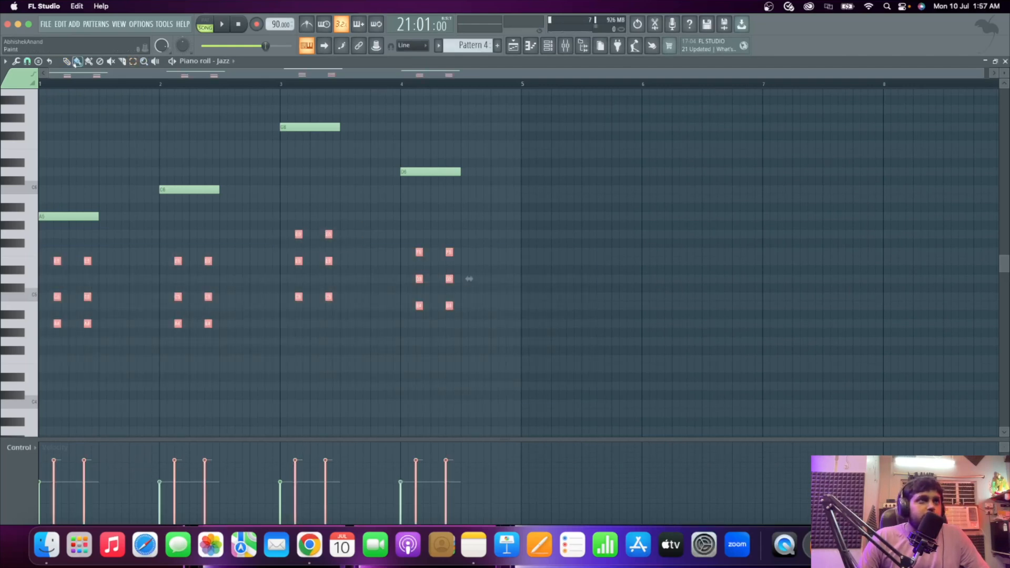
drag(55, 261, 113, 264)
key(space)
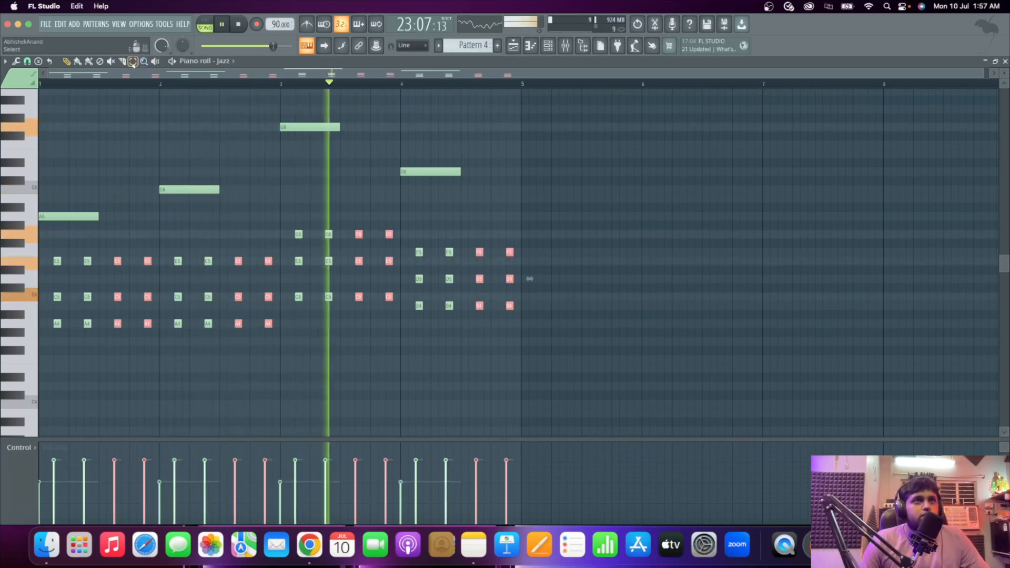
key(space)
Lengthen the four melody notes from half a bar to a full bar each and return to the playlist.
drag(536, 152, 53, 218)
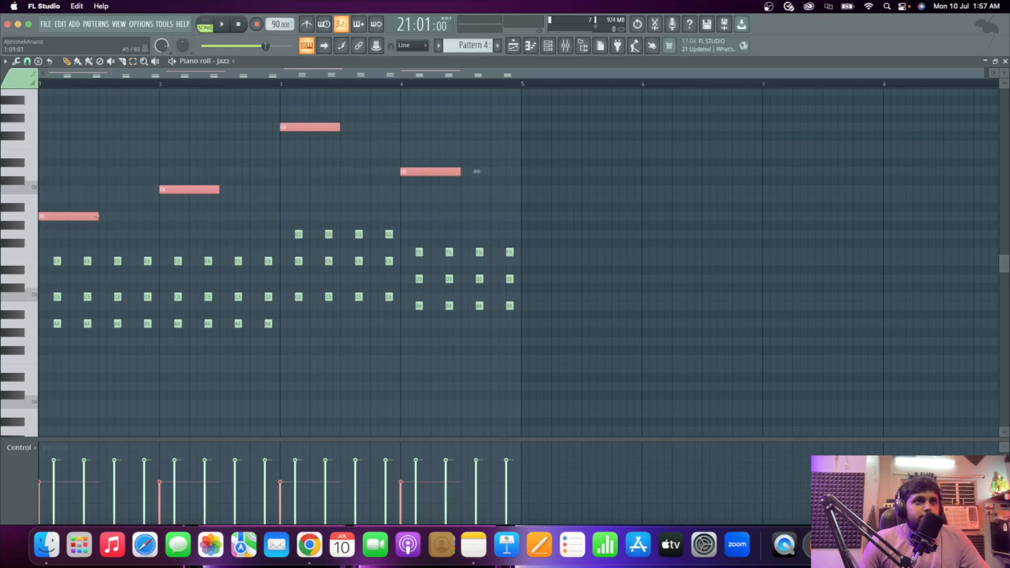
drag(477, 171, 536, 171)
click(518, 51)
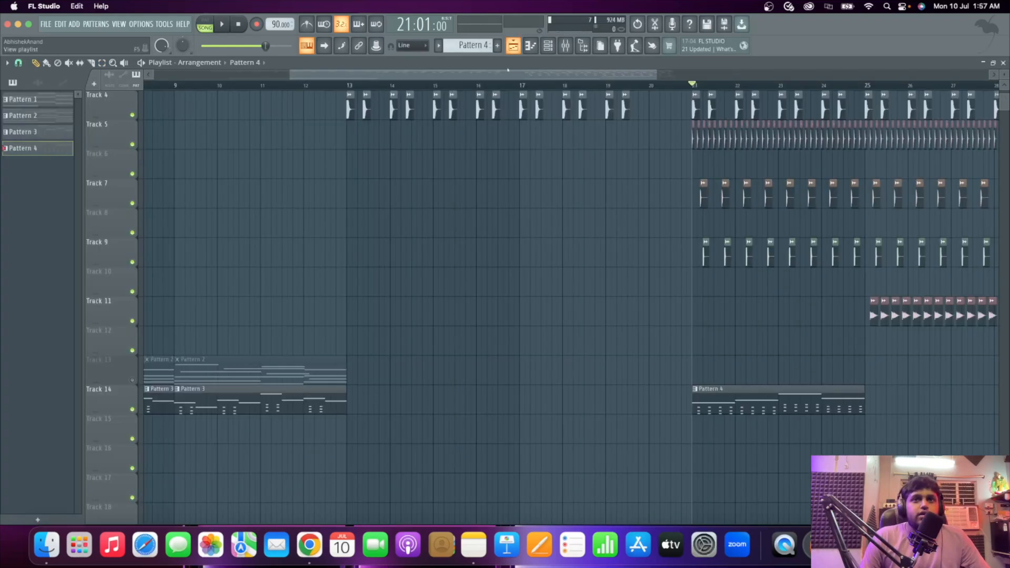
Add a second Pattern 4 clip at bar 25 on Track 14 and set the playback position to bar 5.
click(713, 408)
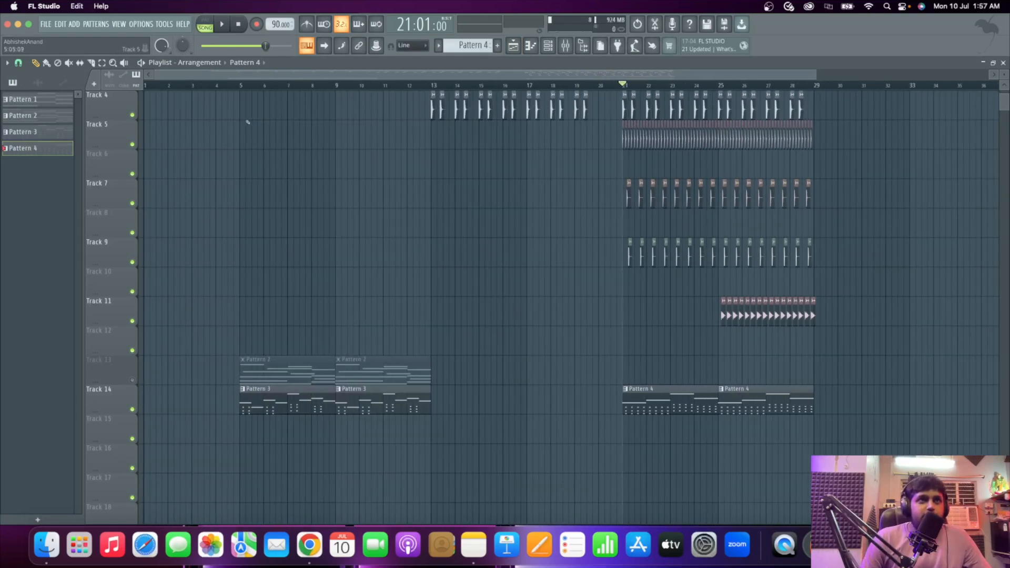
scroll(248, 125, up, 2)
click(241, 85)
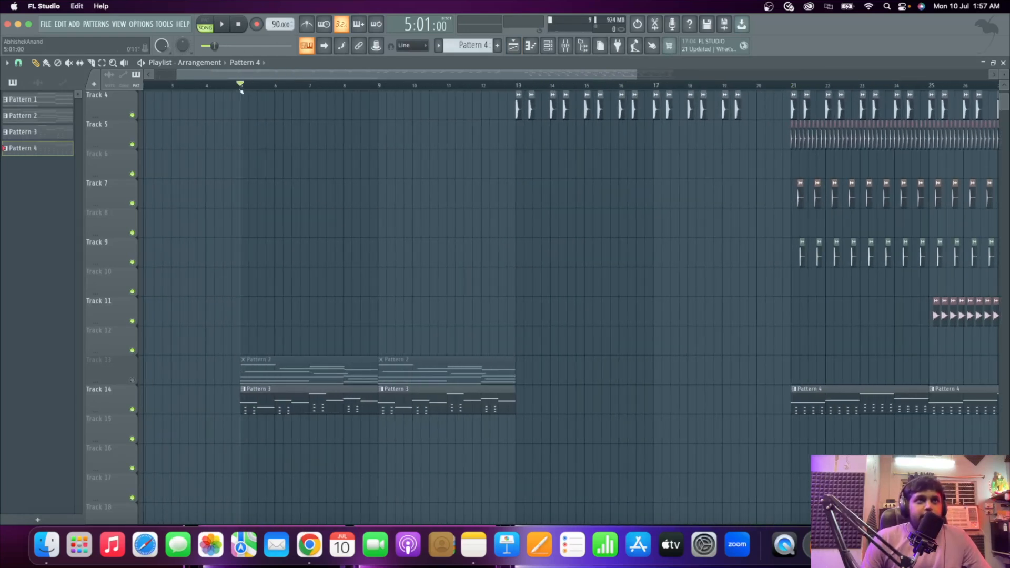
Add the Classical Acoustic guitar from the Guitar instruments pack as a new channel.
click(582, 47)
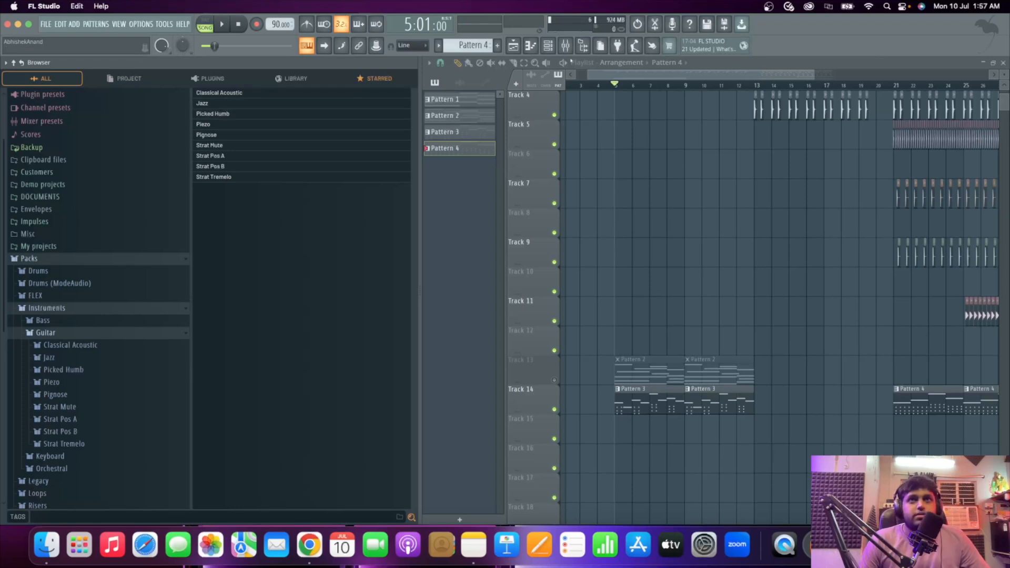
click(552, 49)
drag(253, 93, 518, 186)
Copy the Electric Piano notes from Pattern 2 into the Classical Acoustic channel in Pattern 5 and audition them.
scroll(461, 49, up, 1)
click(942, 86)
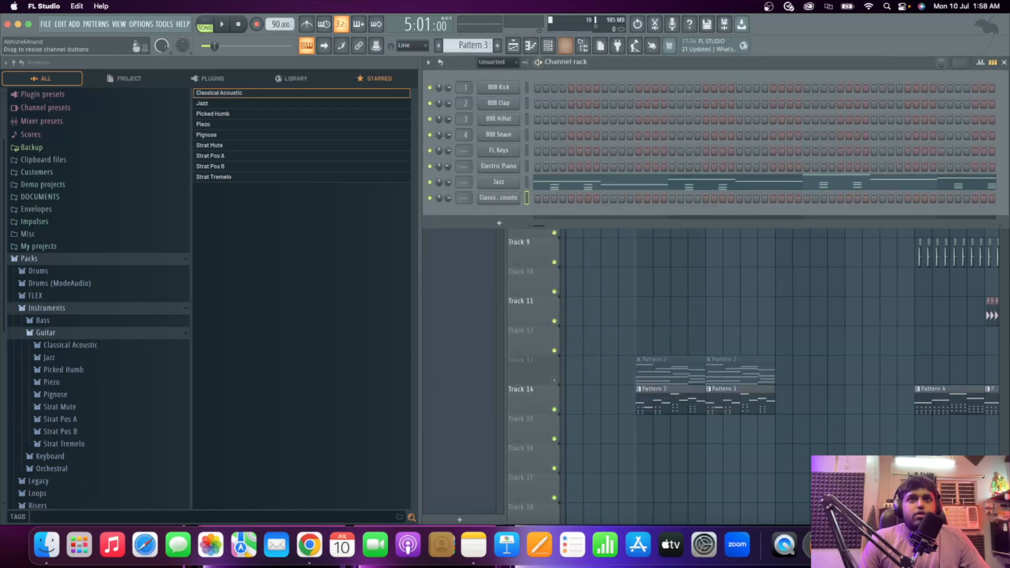
scroll(465, 46, up, 1)
right_click(506, 166)
click(546, 182)
scroll(466, 46, down, 3)
right_click(510, 197)
click(658, 217)
click(537, 63)
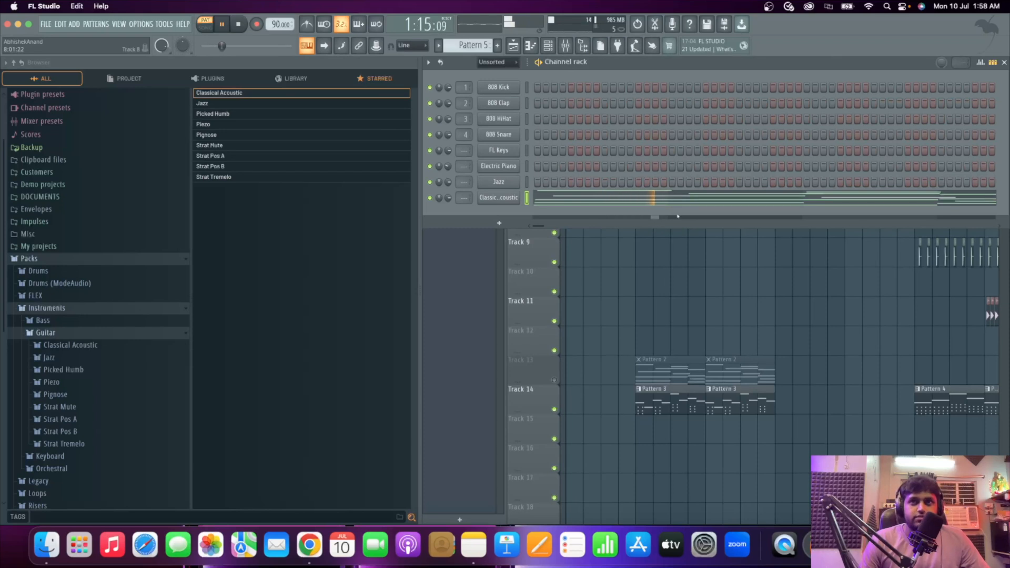
Place Pattern 5 at bar 5 on Track 15, unmute Track 13, and play the song from bar 5.
click(640, 440)
click(554, 380)
scroll(670, 287, up, 3)
click(599, 85)
key(space)
Add a second Pattern 5 clip on Track 15 and align its start with bar 9.
scroll(692, 415, up, 3)
drag(729, 428, 719, 429)
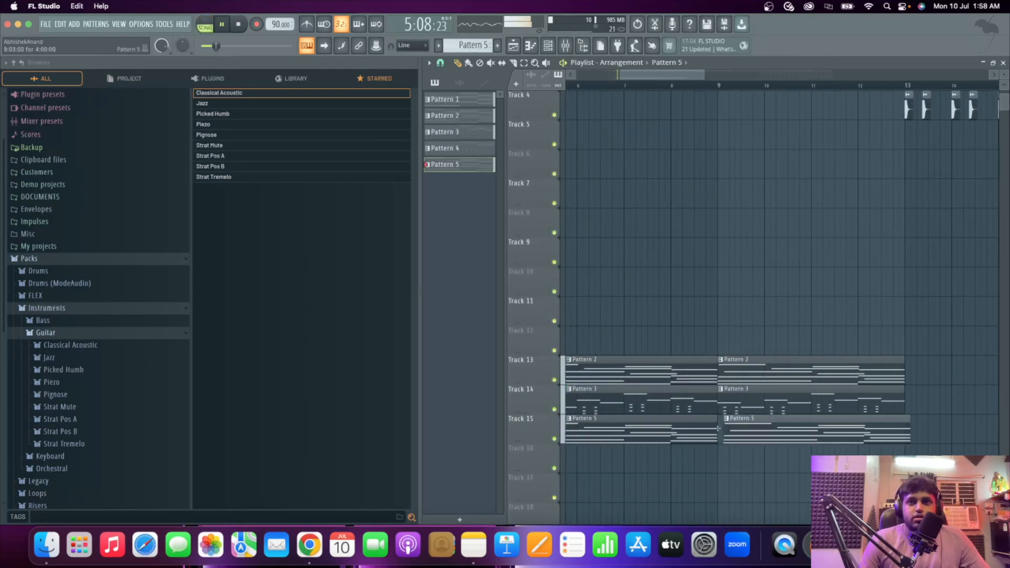
scroll(698, 451, down, 3)
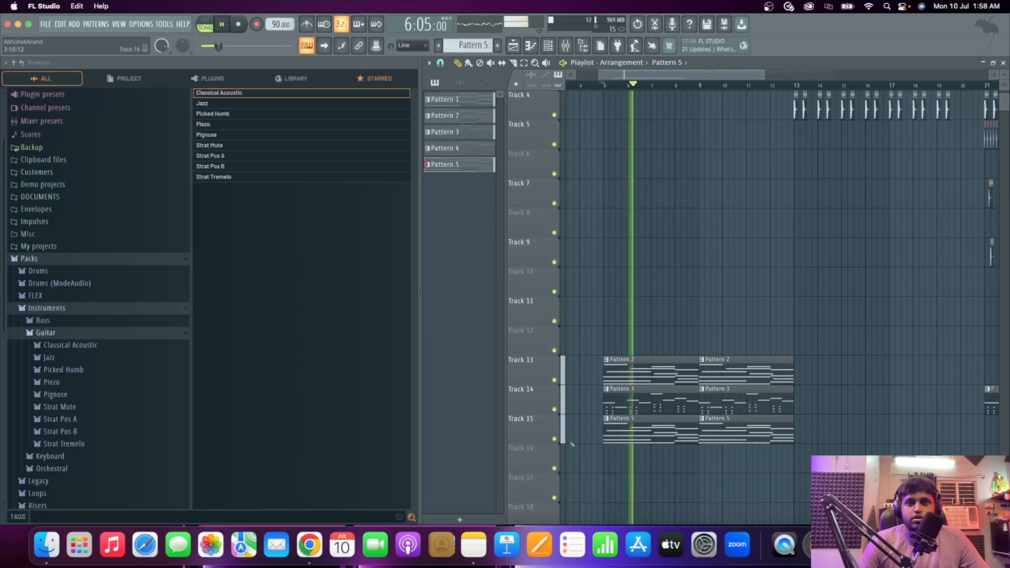
Hide the browser and place Pattern 5 clips at bars 21 and 25 on Track 15.
scroll(596, 467, down, 2)
scroll(597, 468, down, 2)
scroll(725, 480, up, 2)
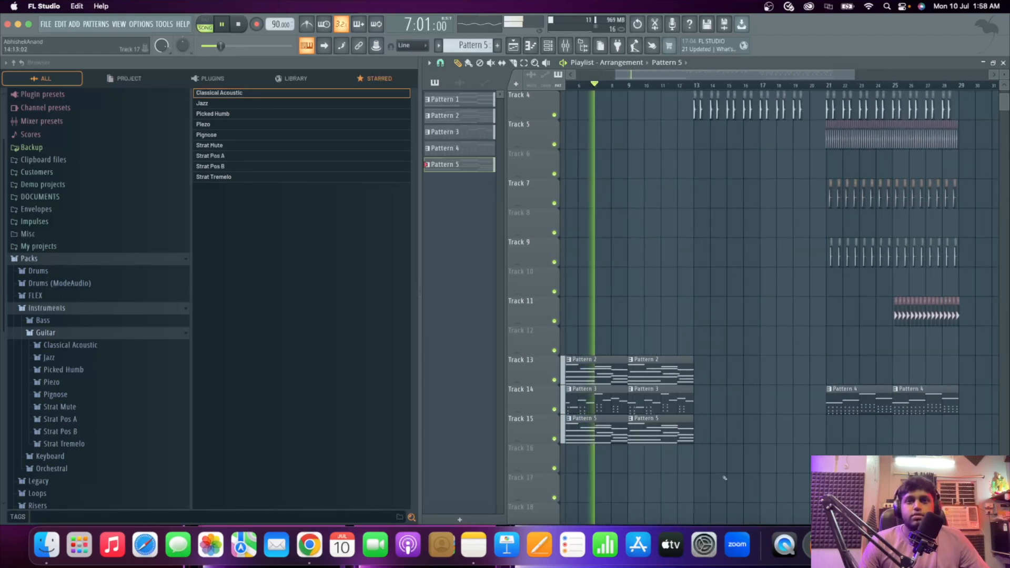
scroll(675, 463, down, 1)
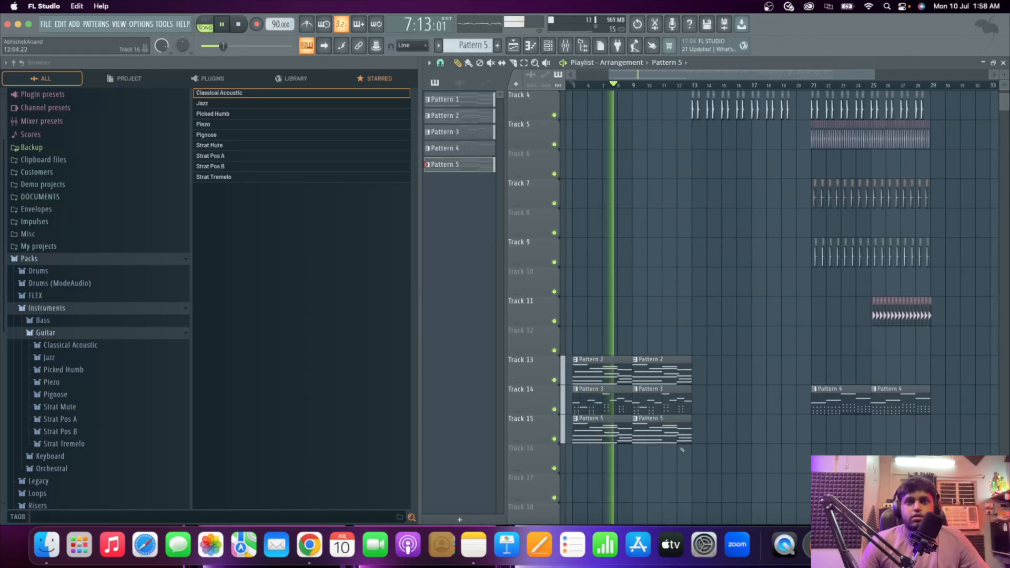
key(alt+F8)
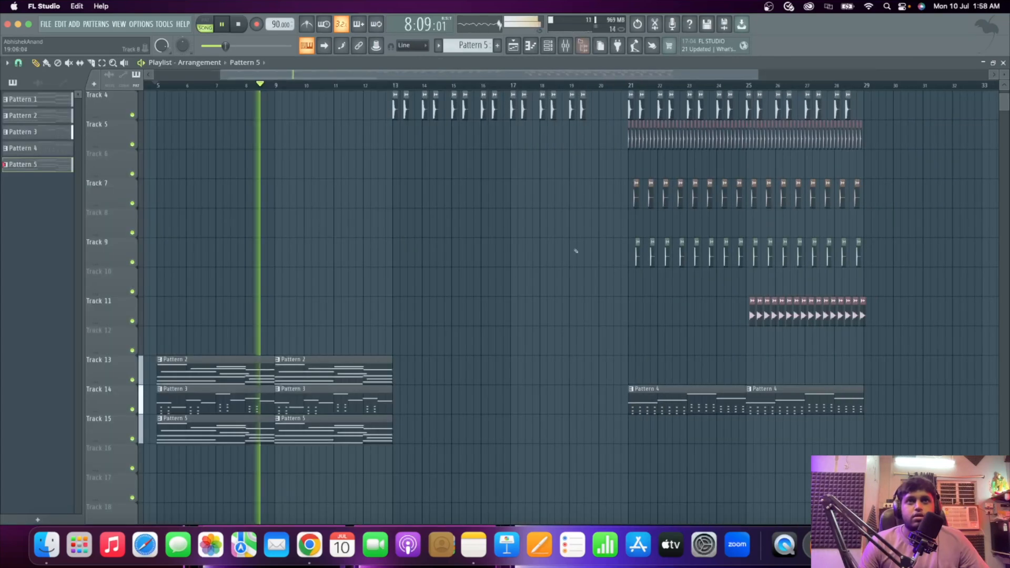
scroll(542, 376, down, 1)
click(537, 432)
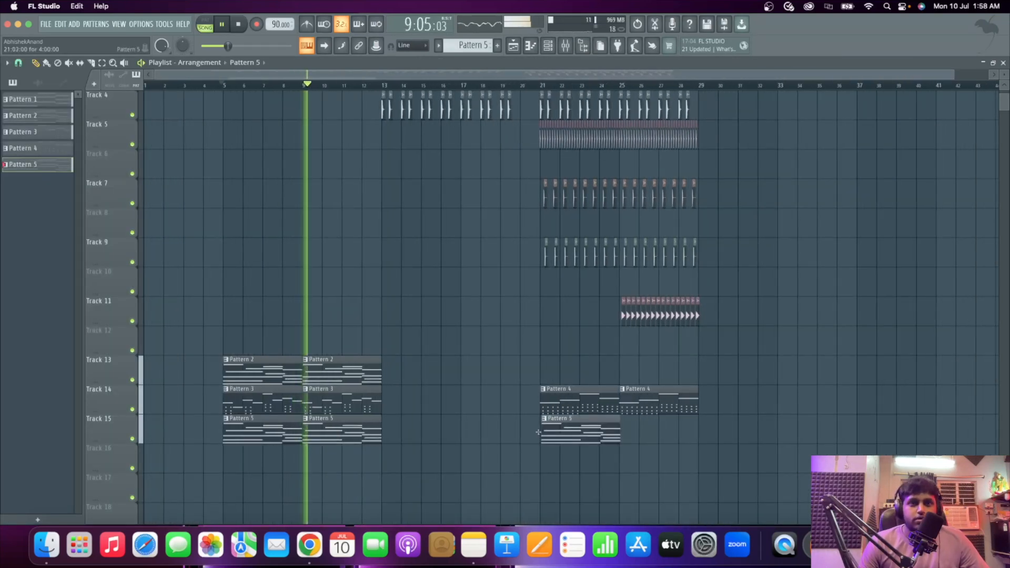
click(616, 436)
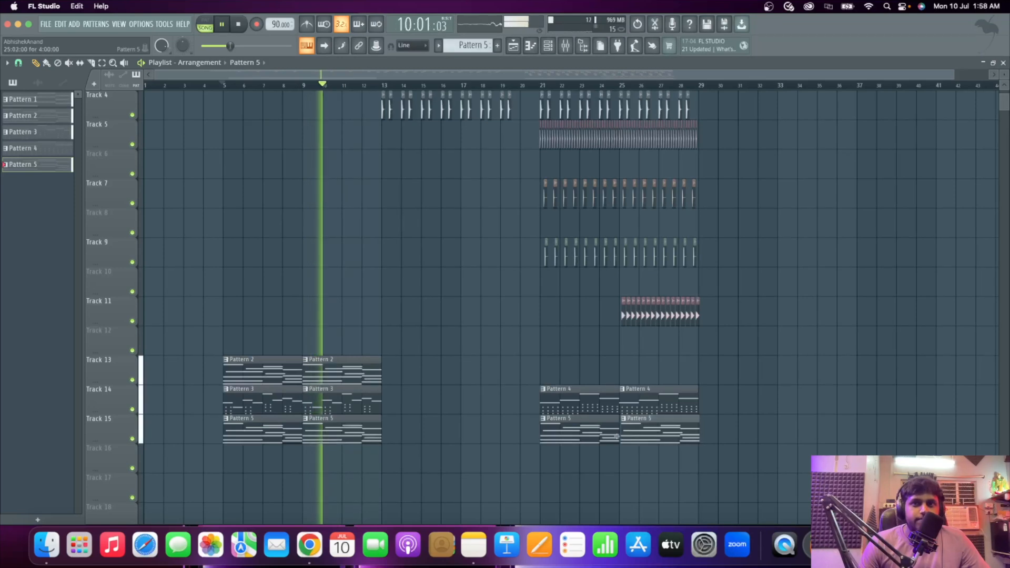
Place Pattern 2 clips at bars 21 and 25 on Track 13.
scroll(361, 379, up, 2)
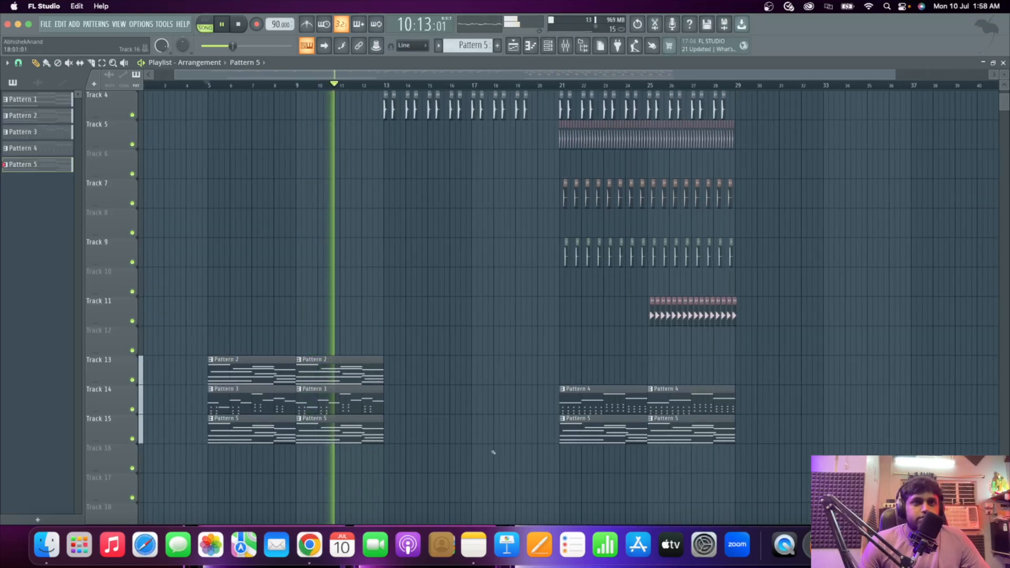
click(349, 358)
click(561, 372)
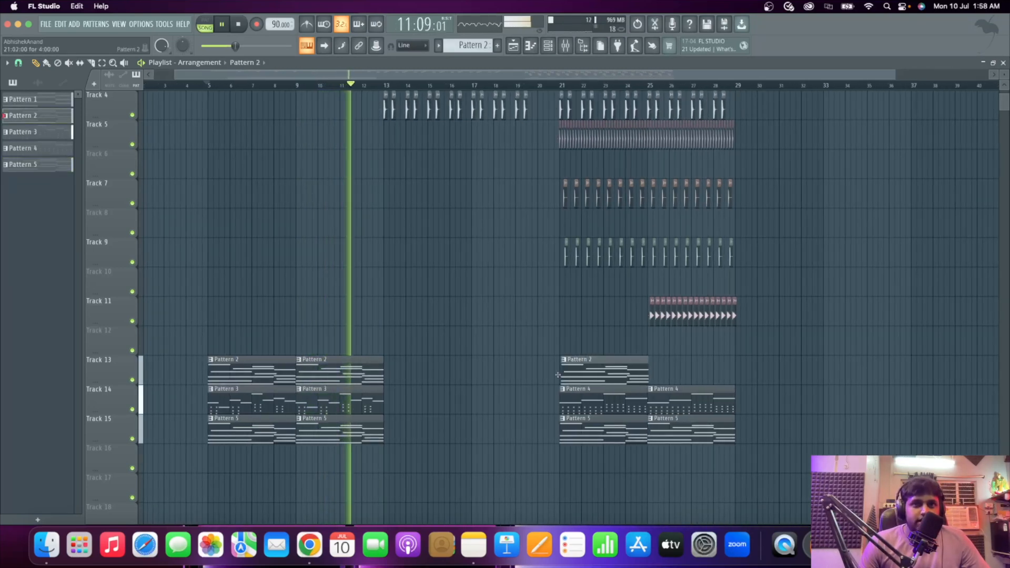
click(650, 371)
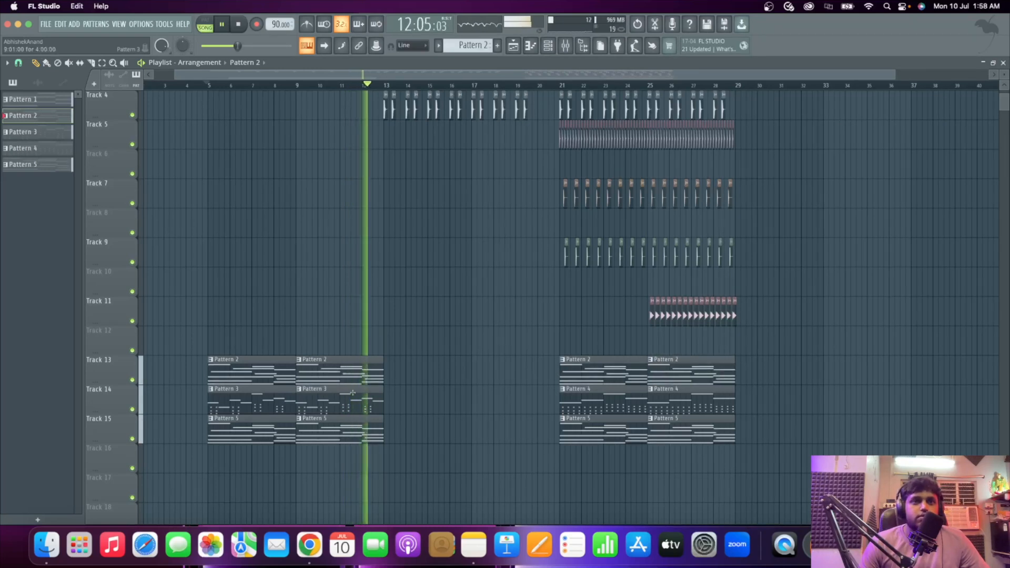
Listen up to the kick section, stop playback, and set the playback position to bar 13.
scroll(436, 416, down, 1)
scroll(436, 416, up, 2)
scroll(429, 399, down, 1)
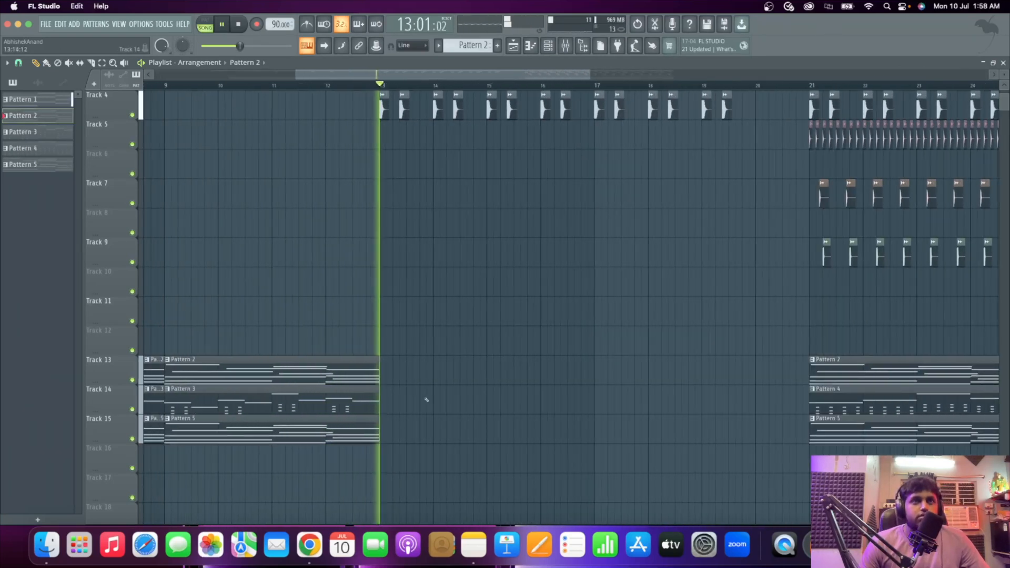
key(space)
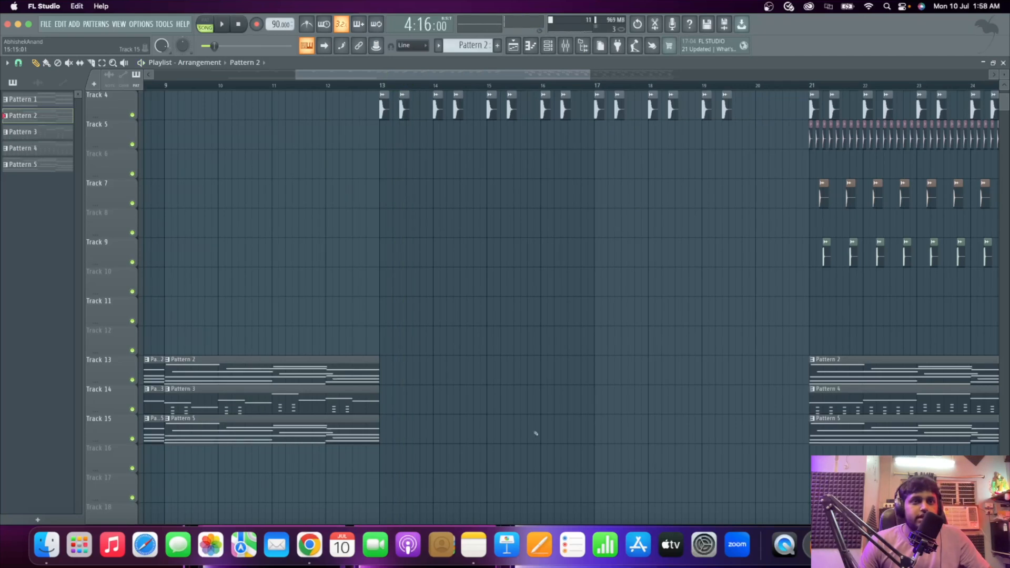
scroll(534, 433, down, 1)
scroll(519, 408, down, 1)
scroll(401, 243, up, 2)
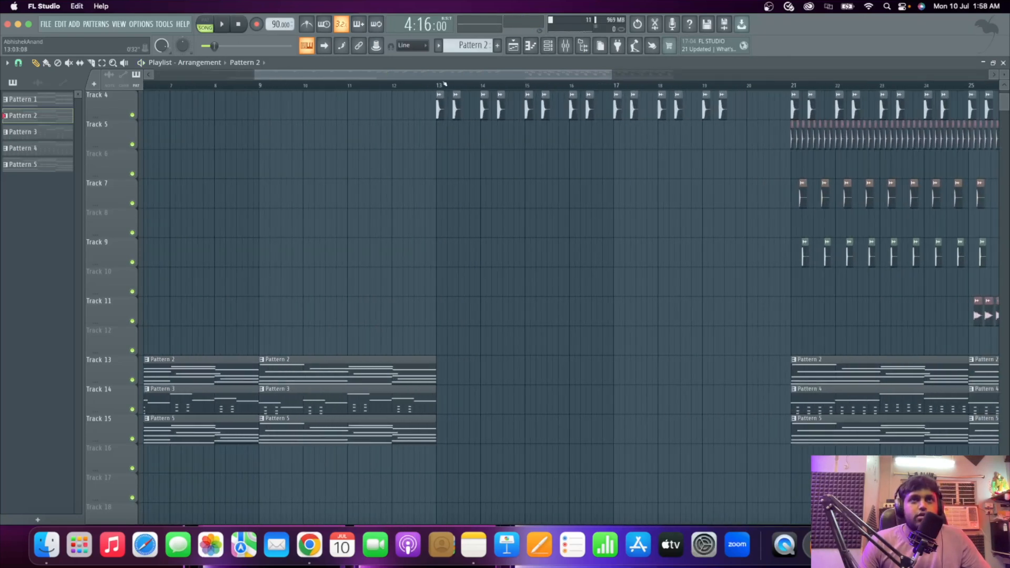
scroll(470, 254, down, 2)
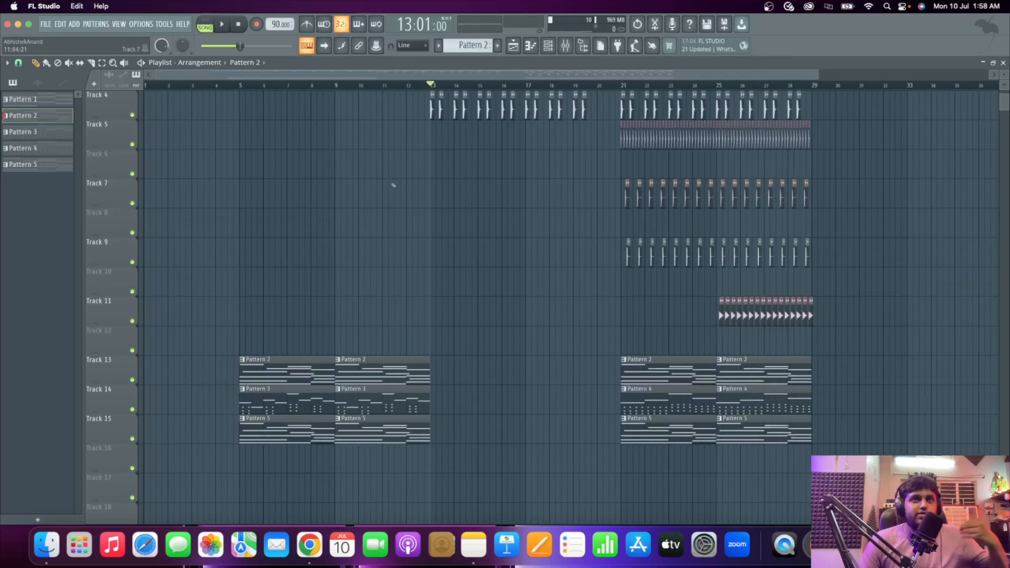
Add a FLEX instrument channel and choose its Essential Guitars pack.
click(583, 46)
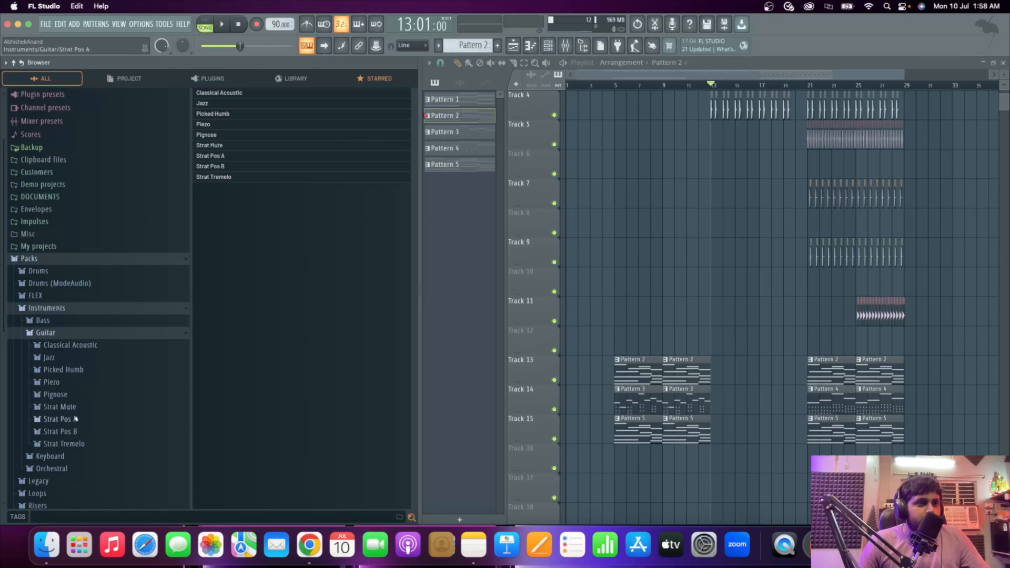
double_click(346, 93)
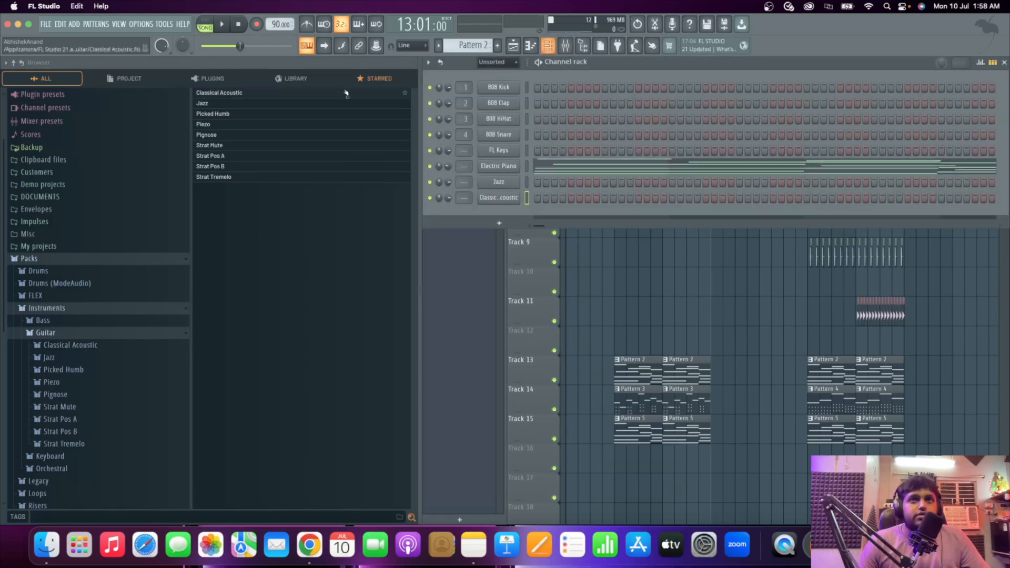
click(74, 23)
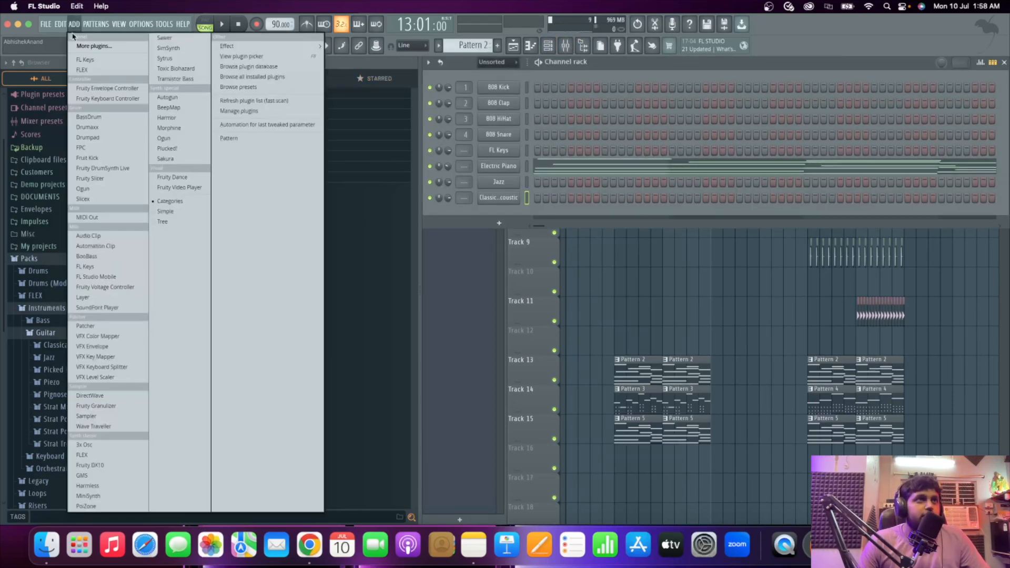
click(108, 69)
click(490, 165)
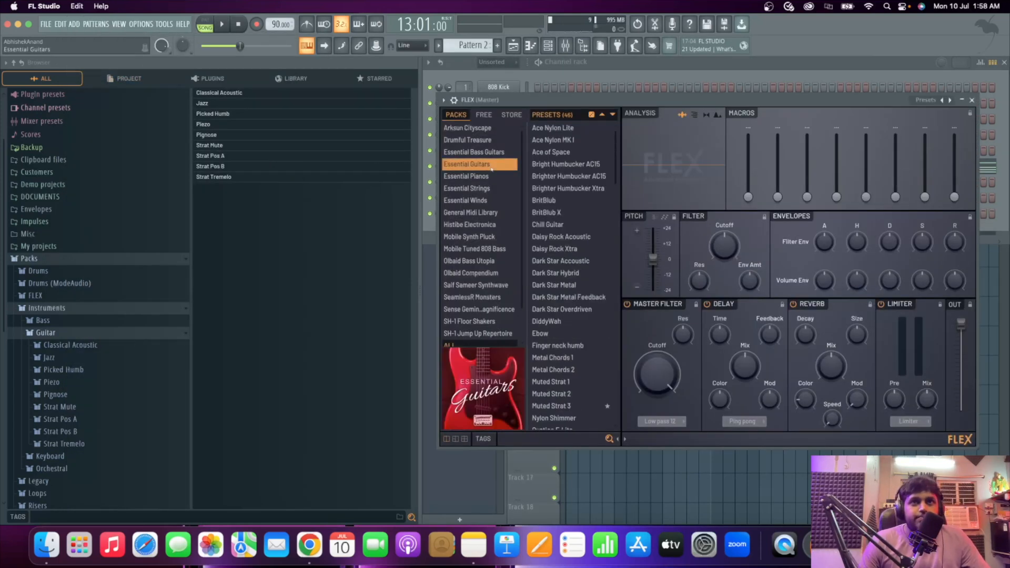
Try the FLEX presets Muted Strat 2, Muted Strat 3, Dark Star Accoustic and Dark Star Metal.
click(563, 392)
click(559, 405)
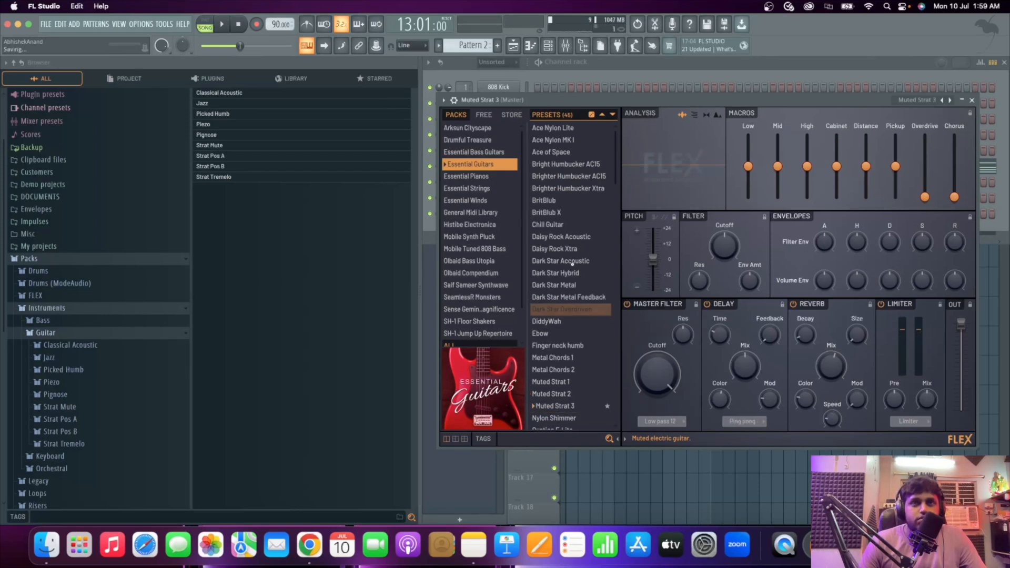
click(572, 261)
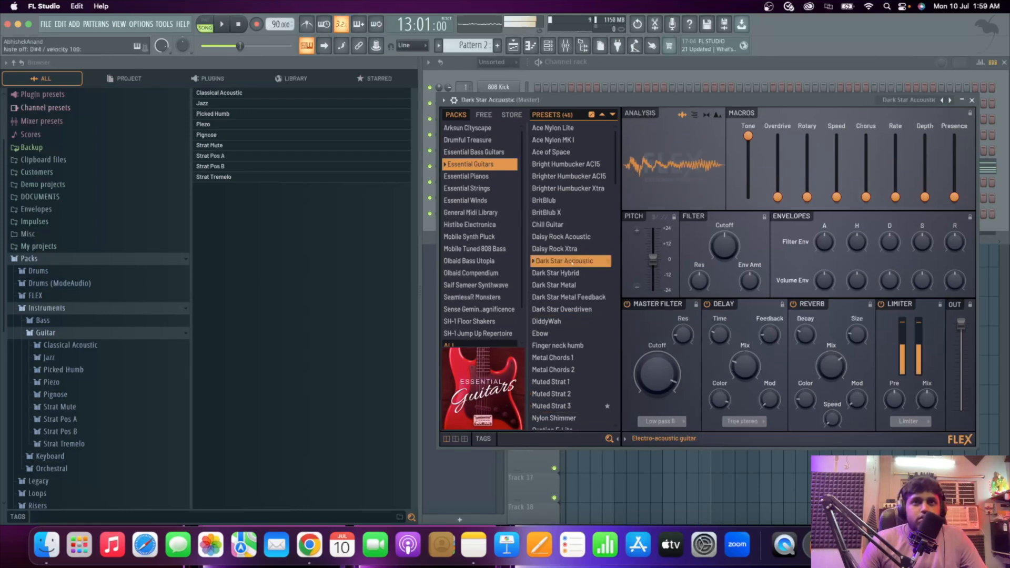
click(574, 285)
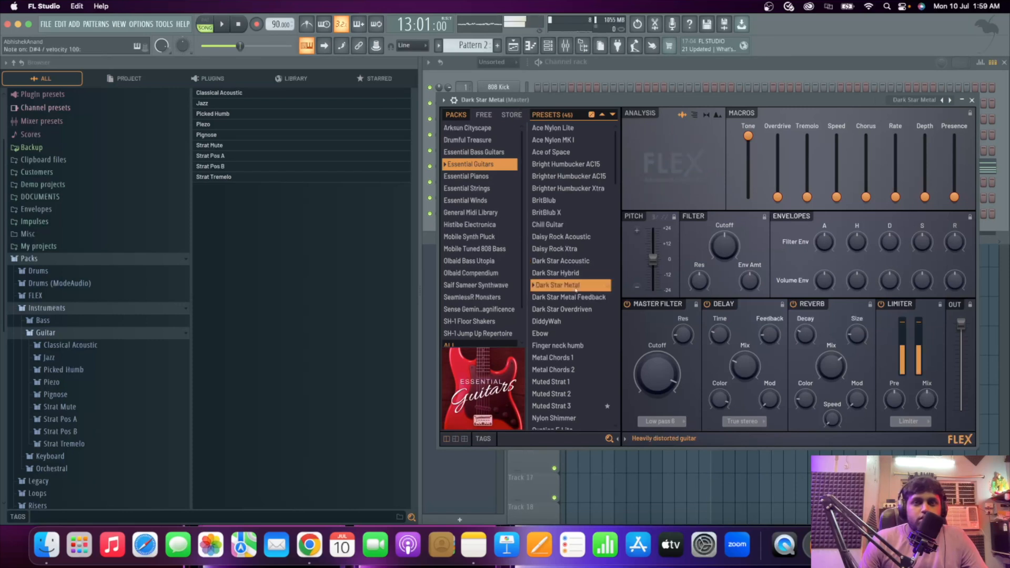
Try the FLEX preset Brighter Humbucker Xtra, choose Piezo Dub for the channel, and close the plugin window.
click(564, 191)
scroll(567, 196, down, 4)
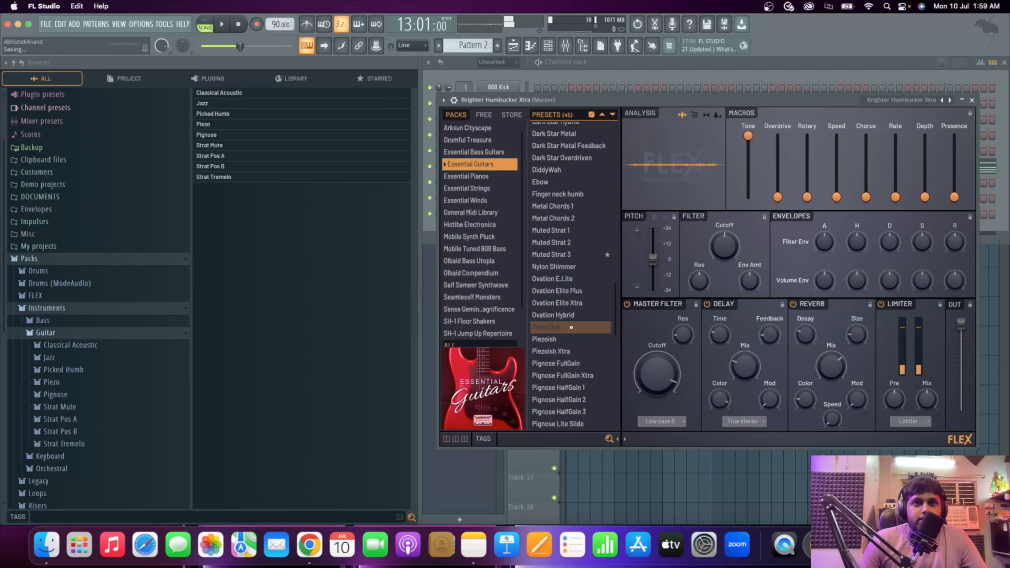
scroll(571, 366, down, 2)
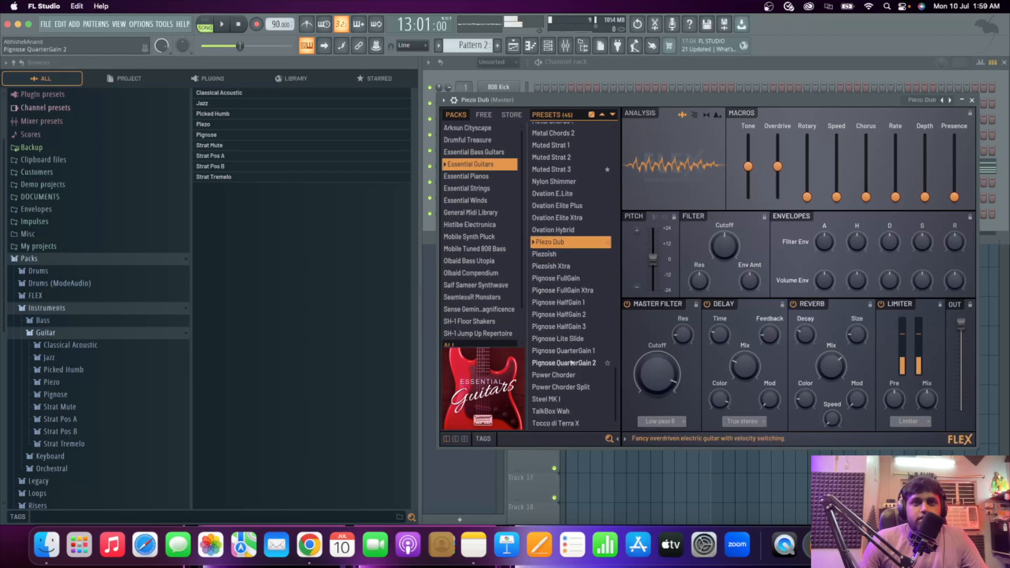
click(971, 100)
right_click(496, 167)
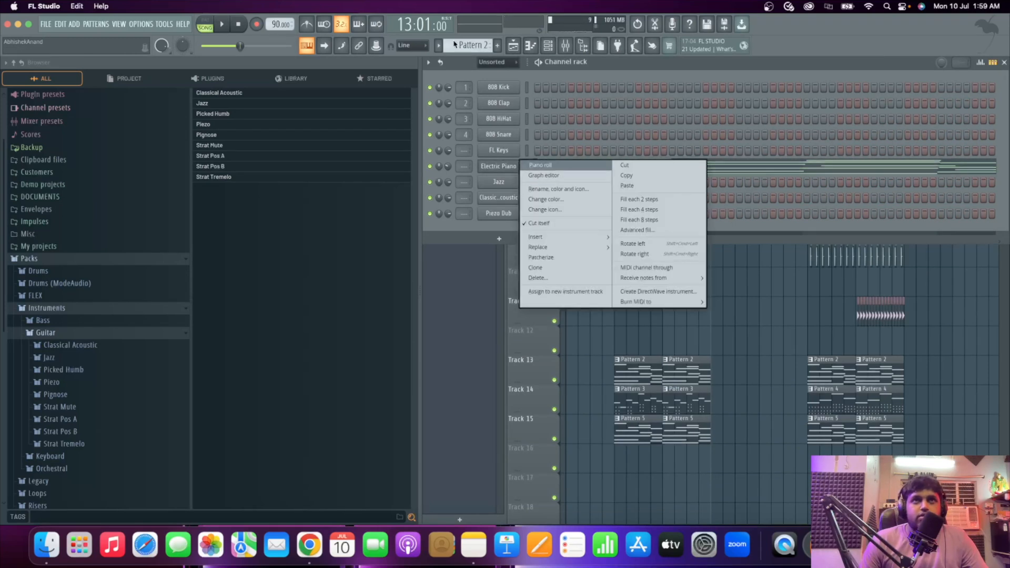
click(590, 178)
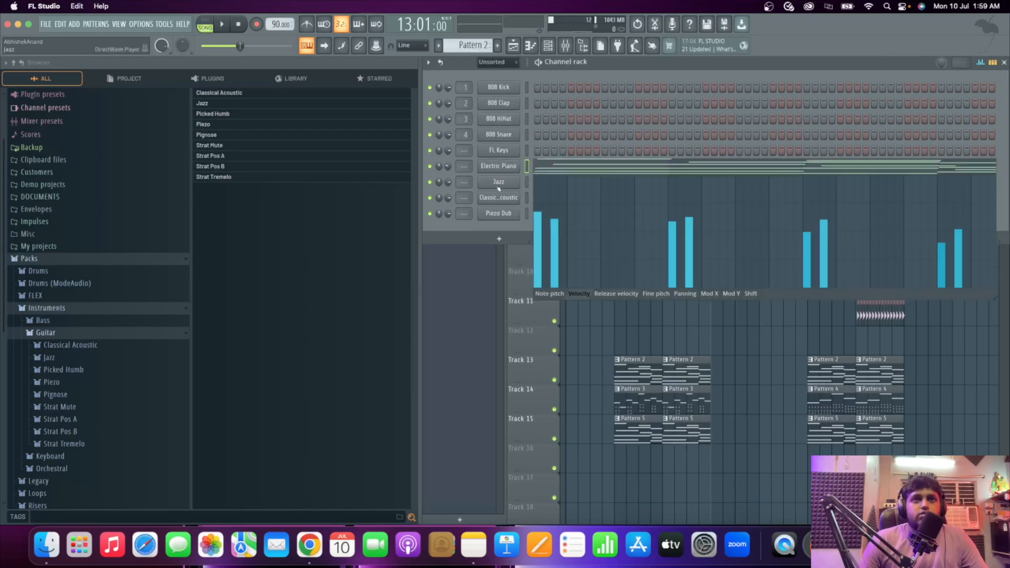
key(Escape)
click(513, 46)
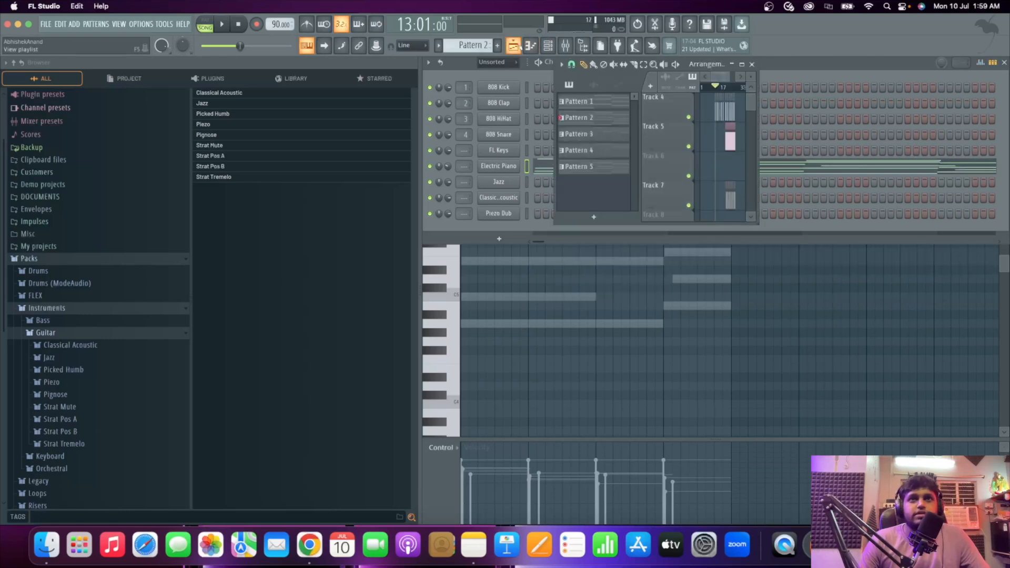
click(513, 46)
click(513, 46)
click(513, 46)
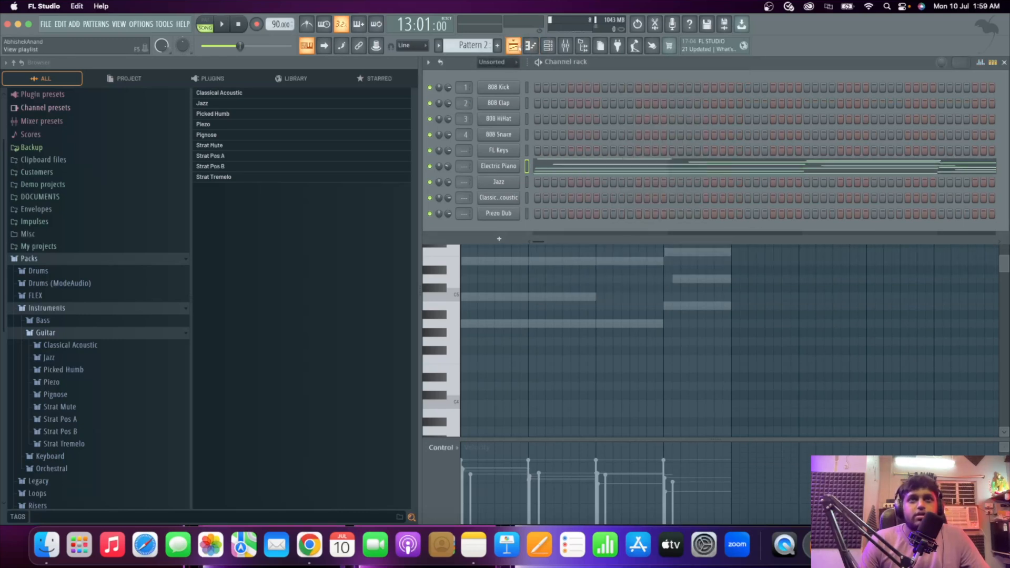
click(513, 46)
click(519, 48)
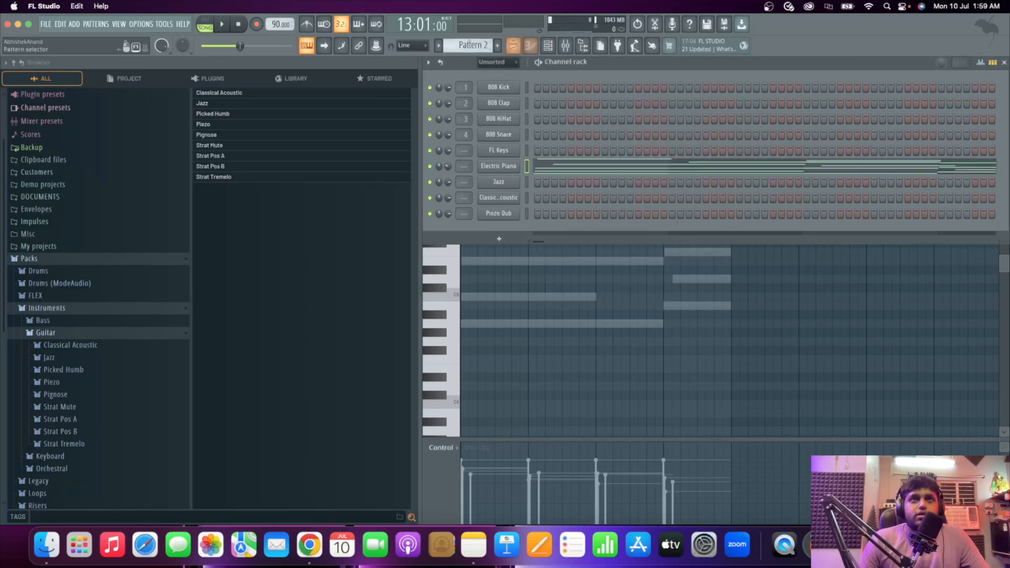
Copy the chord notes of the FL Keys channel and paste them into the Piezo Dub channel in Pattern 6.
scroll(473, 46, down, 1)
scroll(473, 46, up, 2)
right_click(505, 154)
click(628, 160)
scroll(484, 47, down, 3)
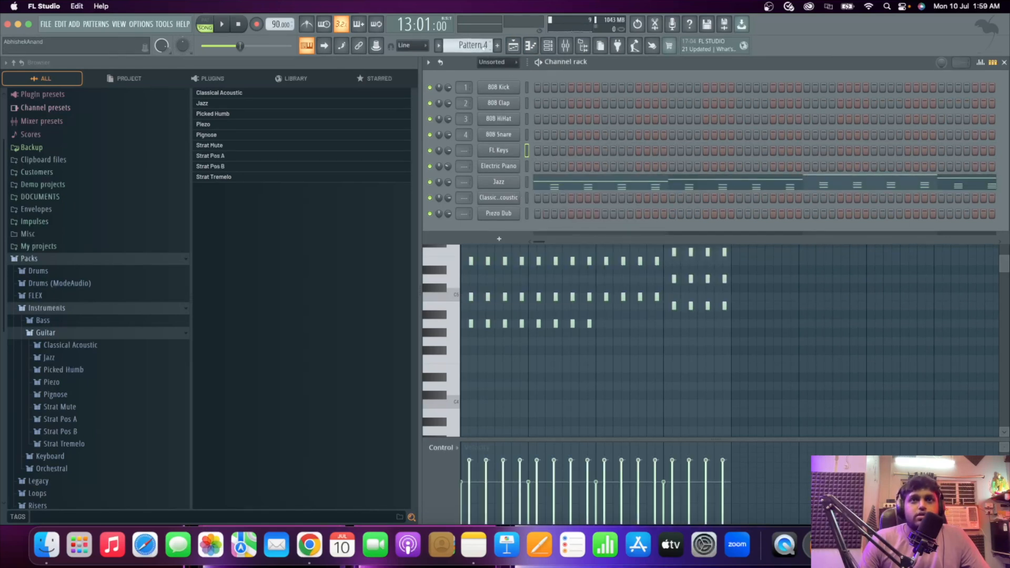
scroll(484, 47, down, 2)
right_click(505, 215)
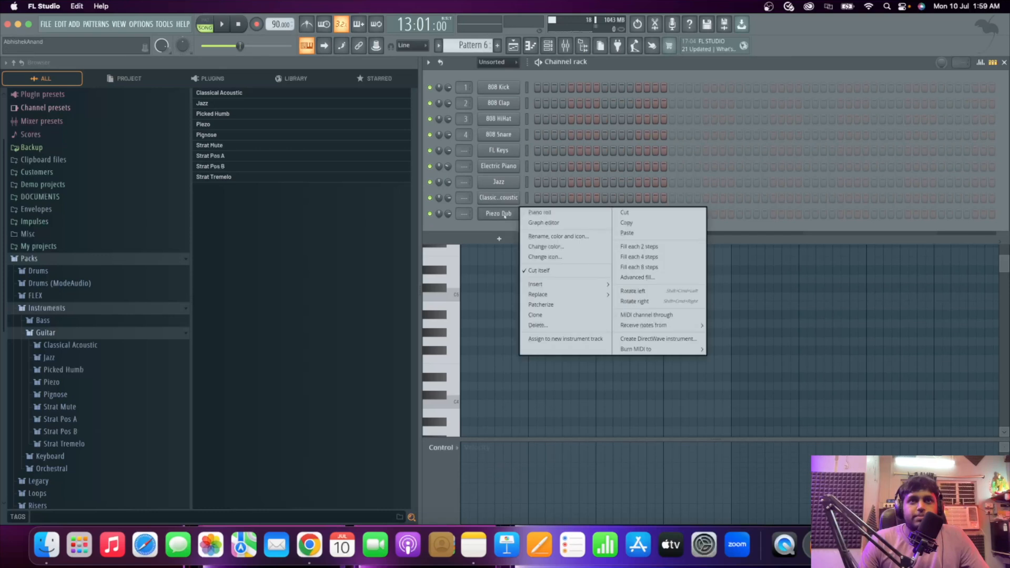
click(625, 233)
Play the pasted Piezo Dub chords, and delete their upper notes to keep only the A4, A4, C5 and B4 roots.
key(space)
key(F7)
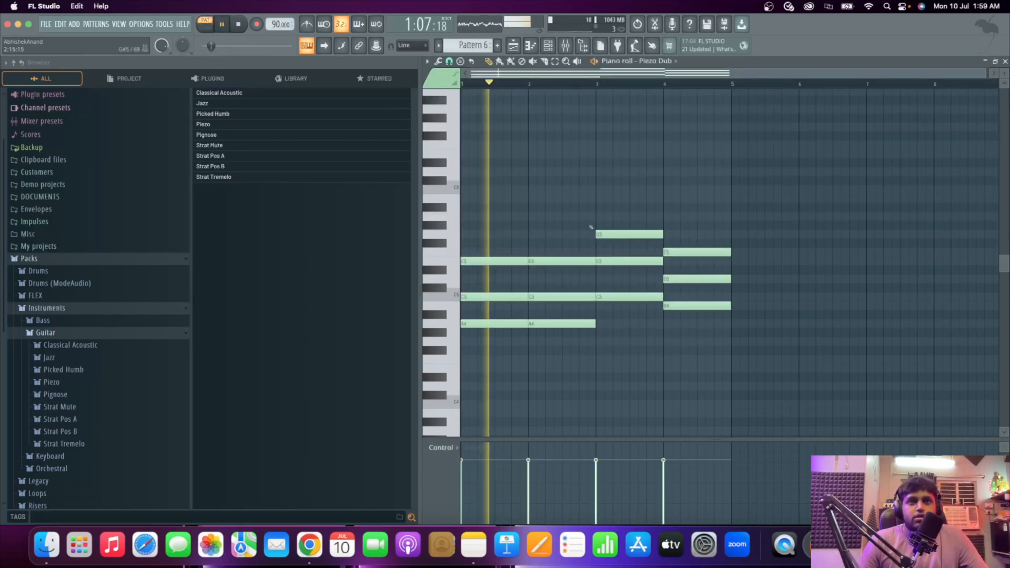
key(space)
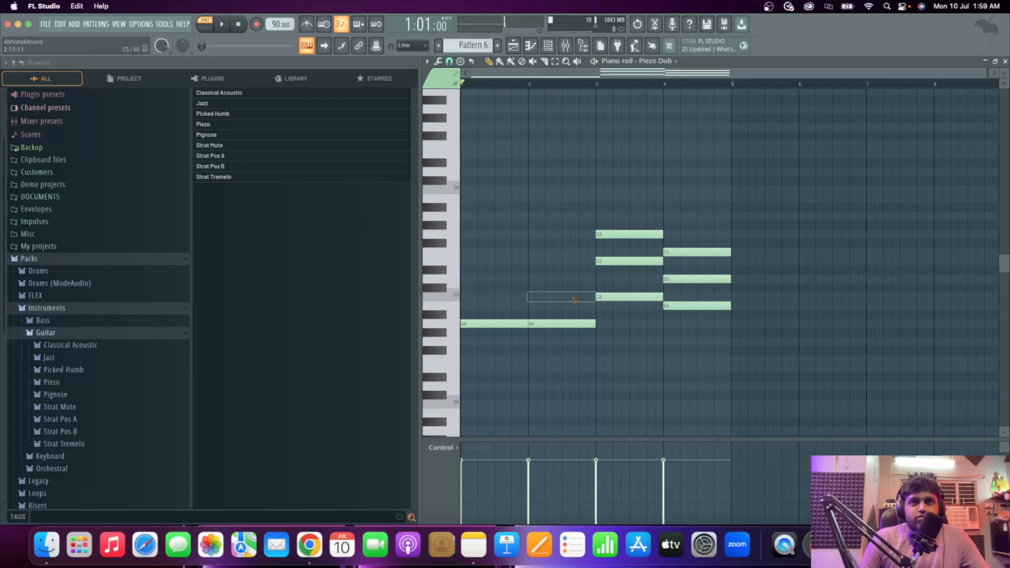
right_click(610, 262)
right_click(621, 235)
right_click(692, 253)
right_click(700, 279)
Shorten the Piezo Dub root notes to short hits and repeat them evenly, eight per bar, across the four bars.
key(super+a)
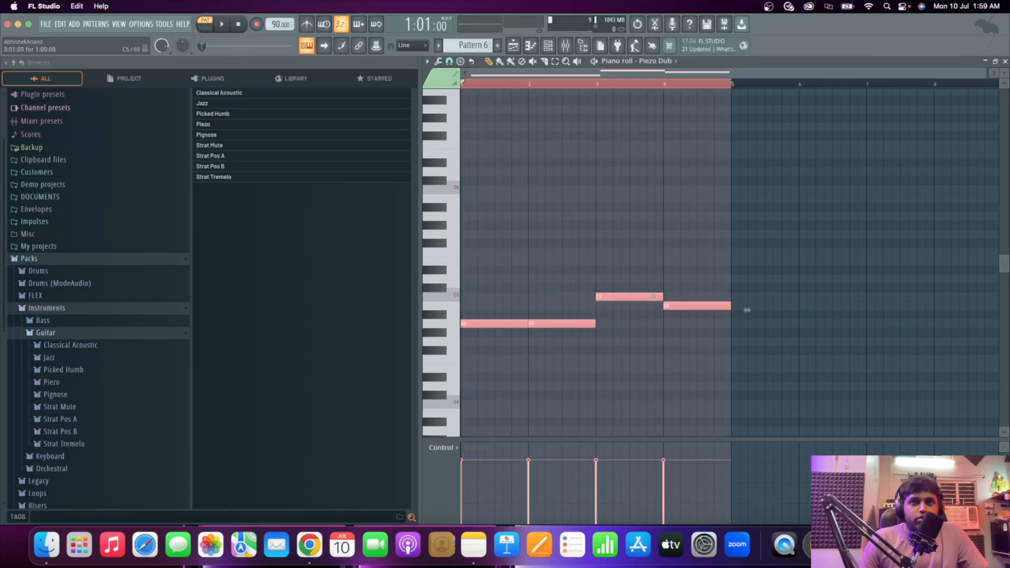
drag(747, 310, 684, 311)
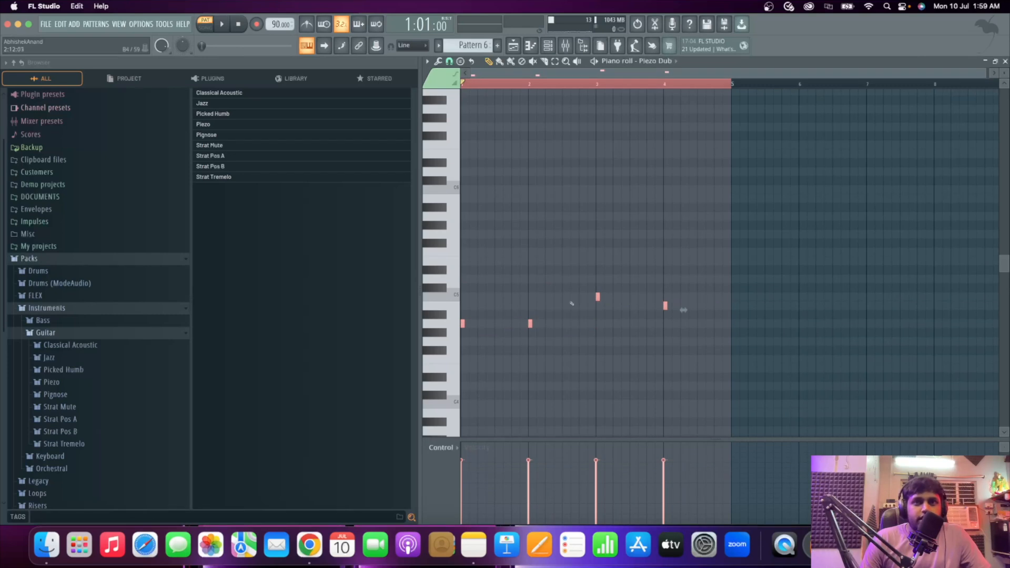
scroll(465, 334, up, 5)
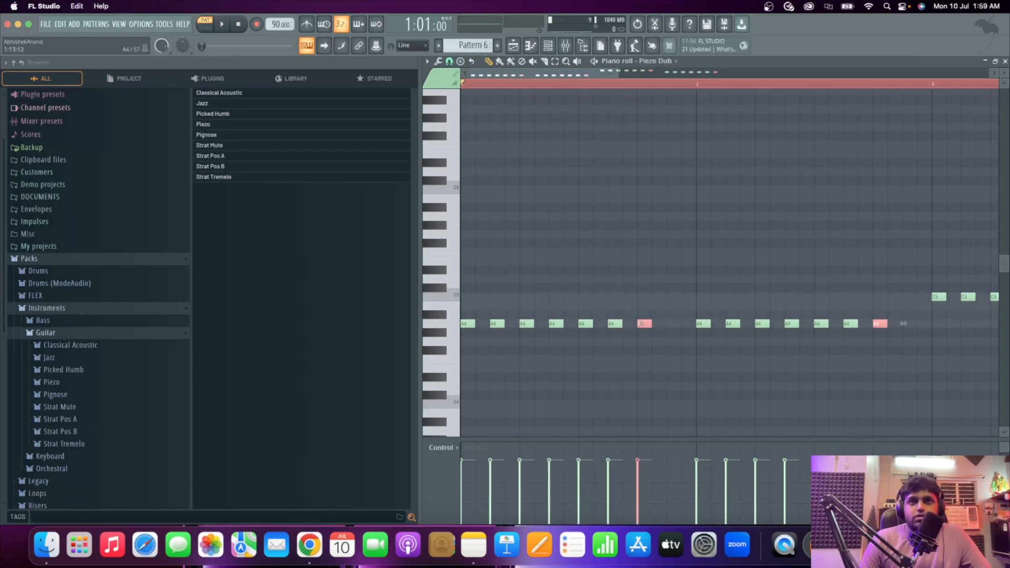
key(space)
scroll(546, 322, down, 2)
key(space)
Transpose all the Piezo Dub notes down one octave and play the pattern.
key(super+a)
scroll(545, 322, up, 4)
key(space)
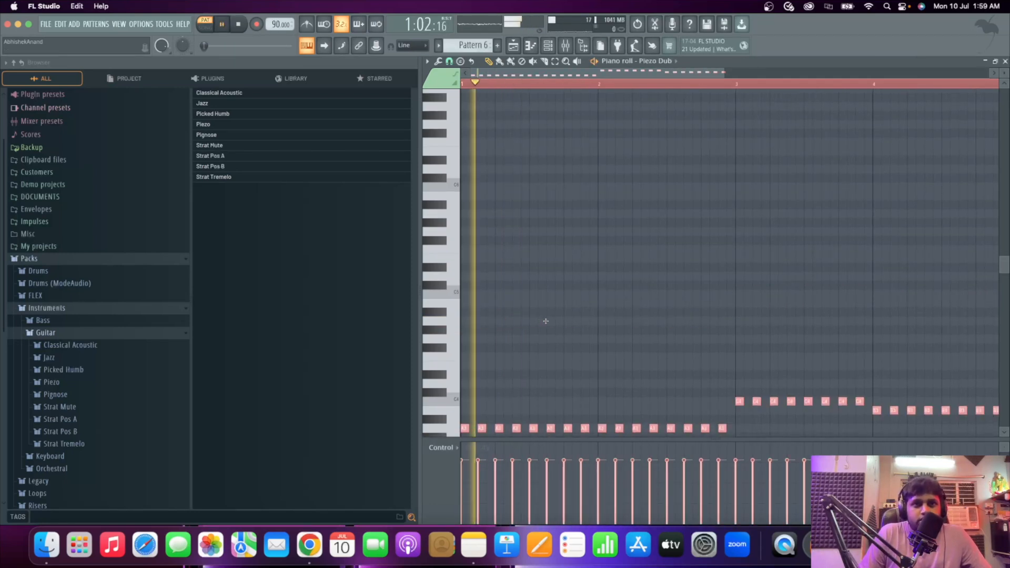
scroll(546, 321, down, 2)
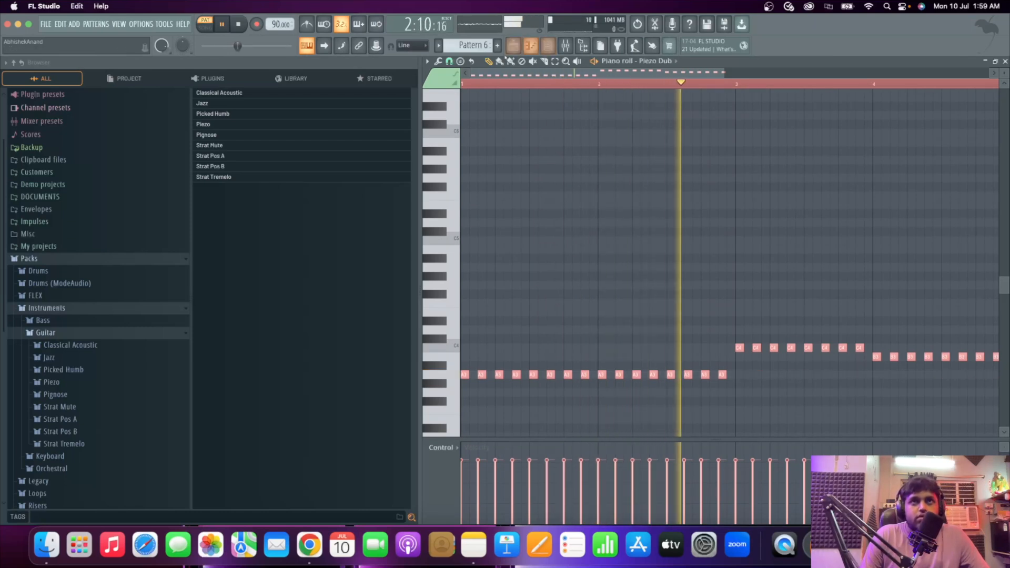
scroll(563, 287, down, 2)
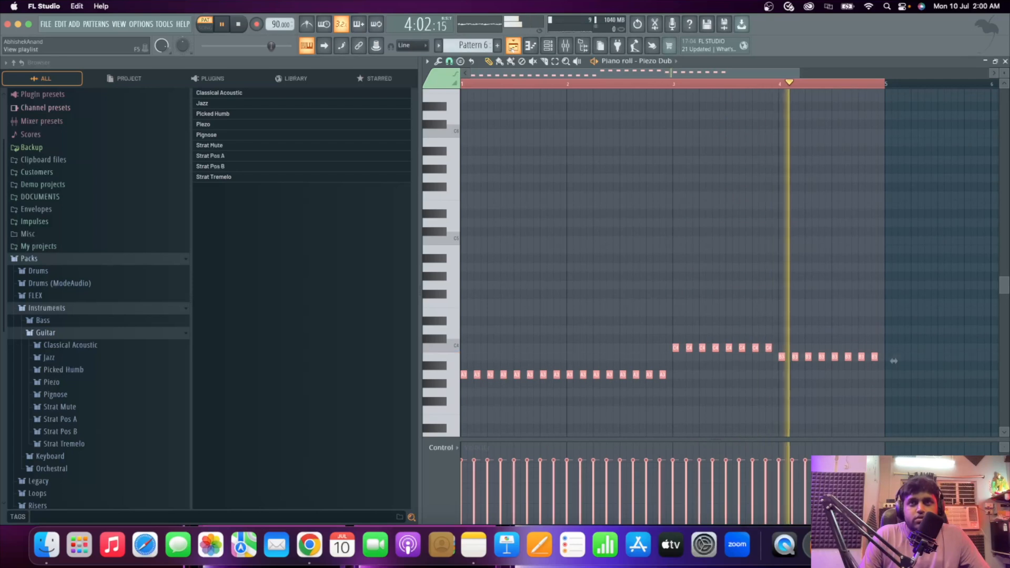
Stop playback and place a Pattern 6 clip at bar 13 on Track 16 of the playlist.
click(513, 46)
key(space)
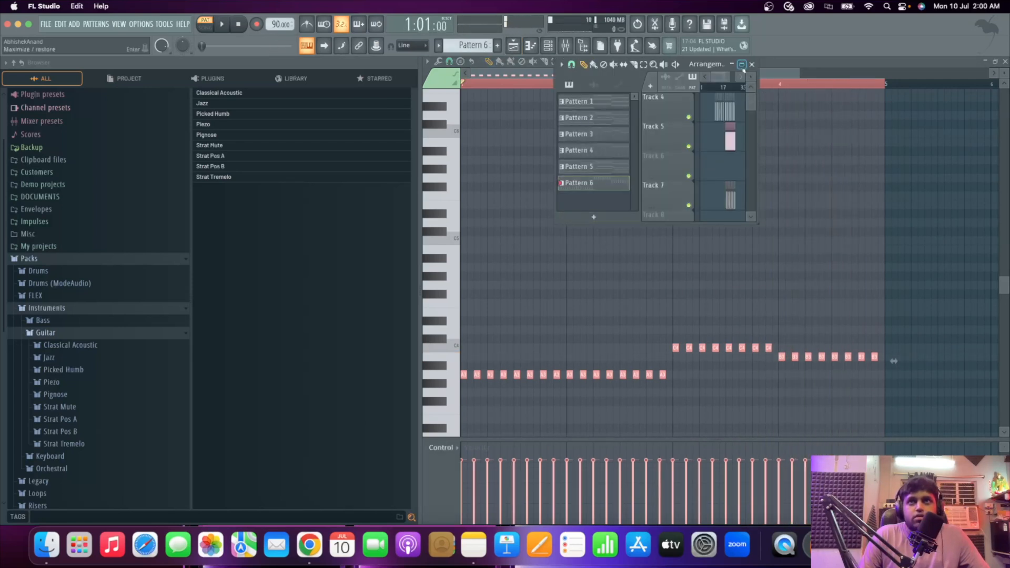
click(742, 65)
scroll(630, 454, down, 2)
scroll(710, 410, up, 3)
click(693, 412)
Play the arrangement from bar 12 into the new clip and lower the Piezo Dub channel's volume.
click(677, 85)
key(space)
scroll(701, 295, down, 2)
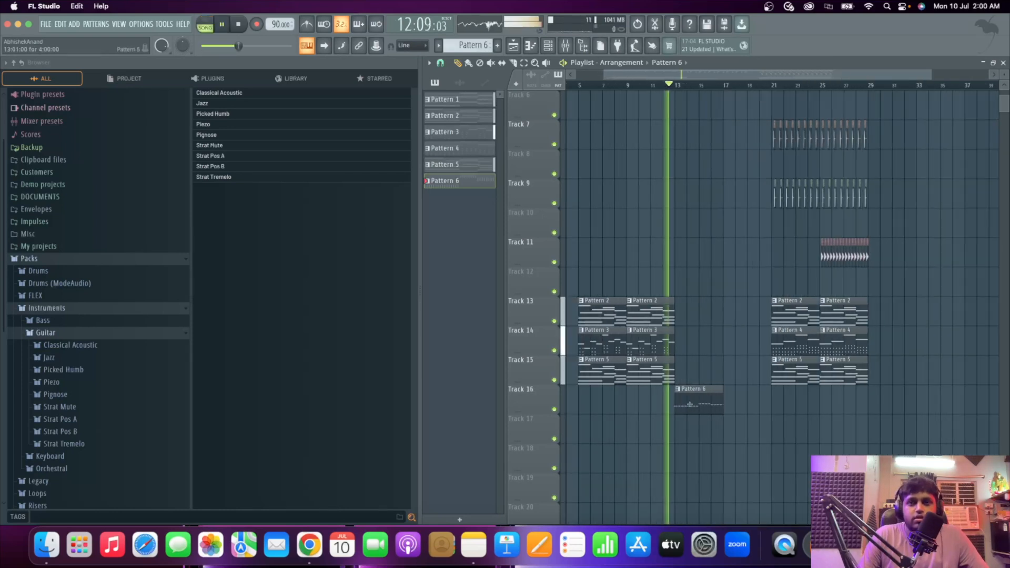
scroll(733, 413, up, 3)
scroll(706, 419, down, 1)
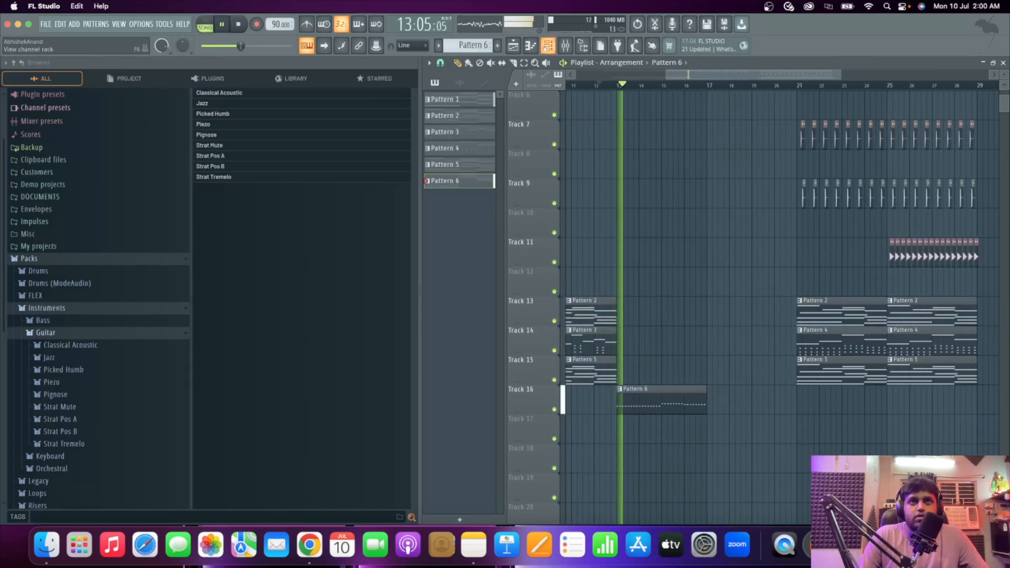
key(F6)
drag(448, 214, 448, 236)
key(space)
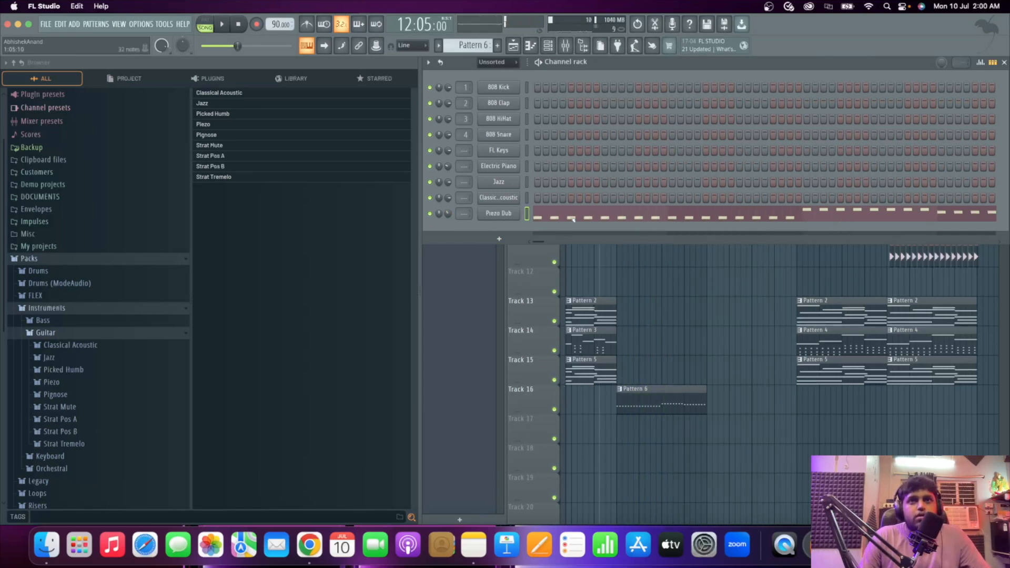
Delete every other Piezo Dub note across the four bars of Pattern 6, starting with the first one, and listen to the result.
click(573, 216)
scroll(467, 391, up, 3)
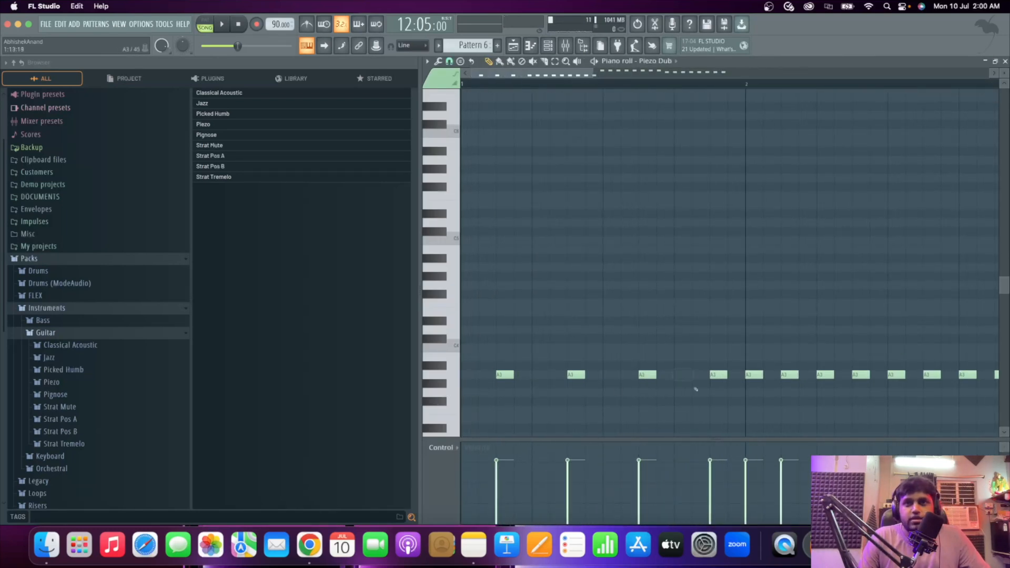
scroll(768, 393, down, 1)
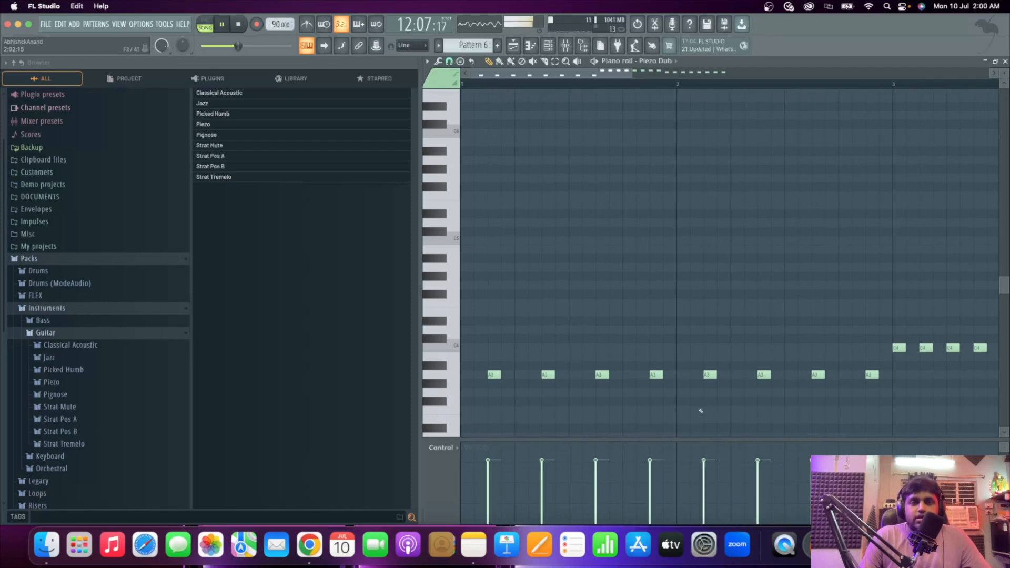
scroll(547, 397, down, 2)
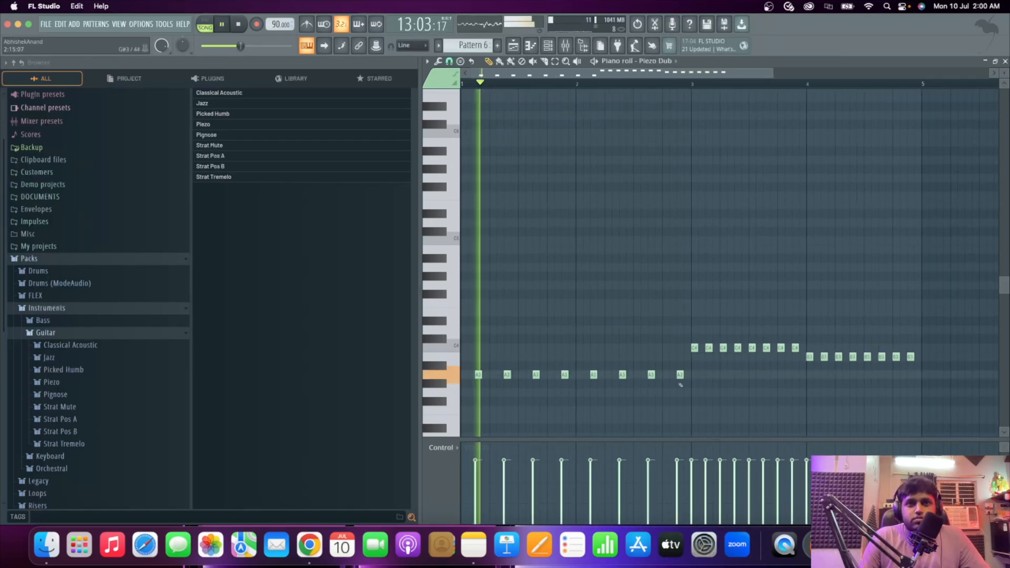
scroll(686, 368, up, 2)
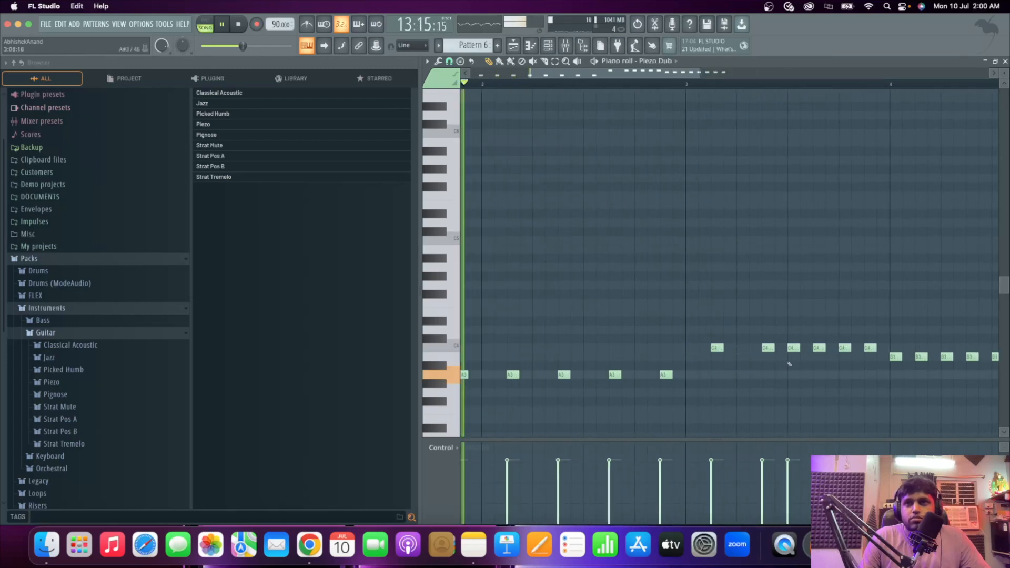
scroll(707, 389, down, 1)
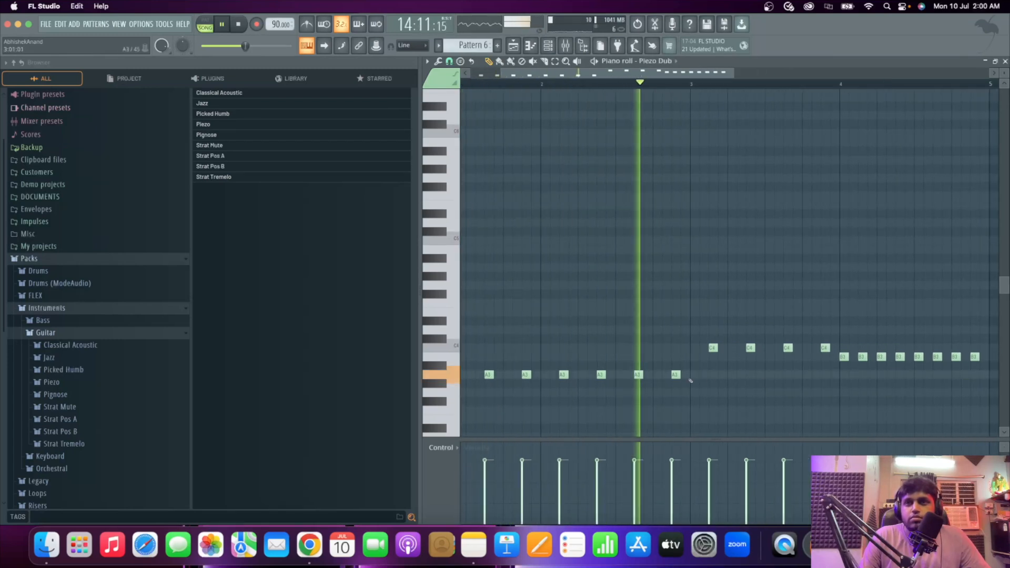
scroll(691, 381, down, 1)
scroll(735, 368, up, 2)
right_click(764, 357)
right_click(810, 357)
right_click(857, 357)
right_click(903, 357)
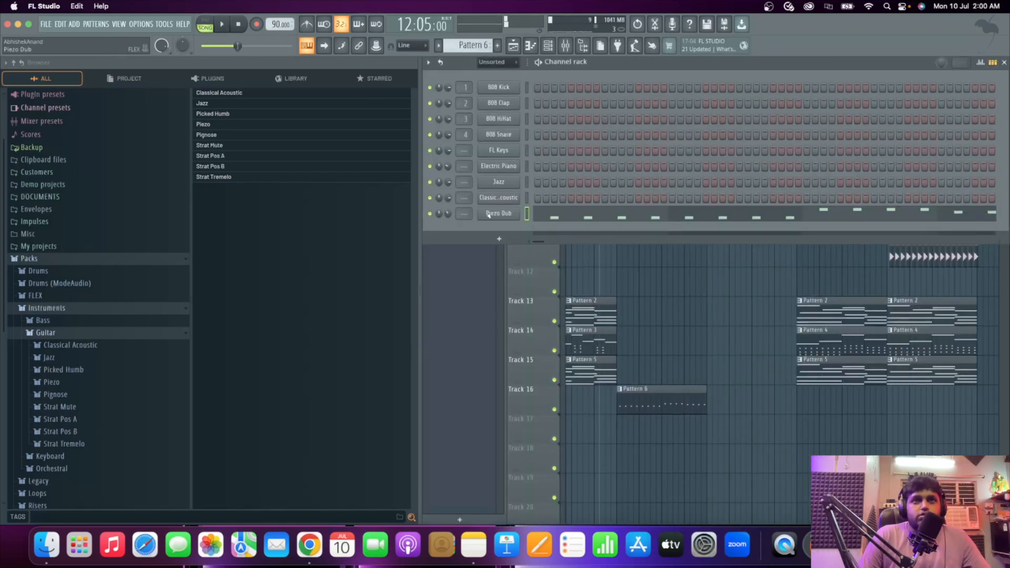
Change the Piezo Dub channel's FLEX preset to Power Chorder Split, listen to it in the arrangement, and close the plugin.
click(488, 214)
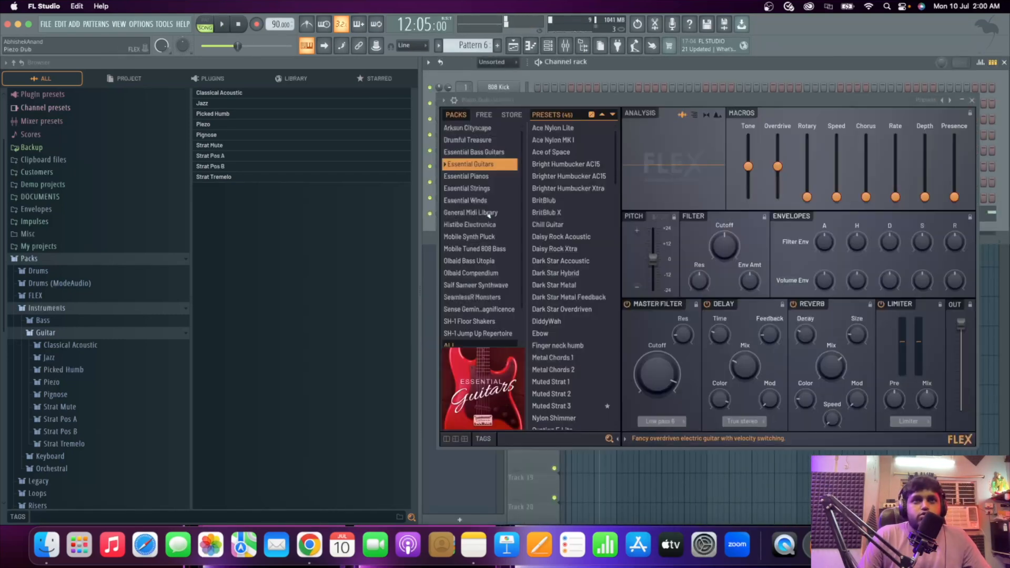
scroll(551, 347, down, 5)
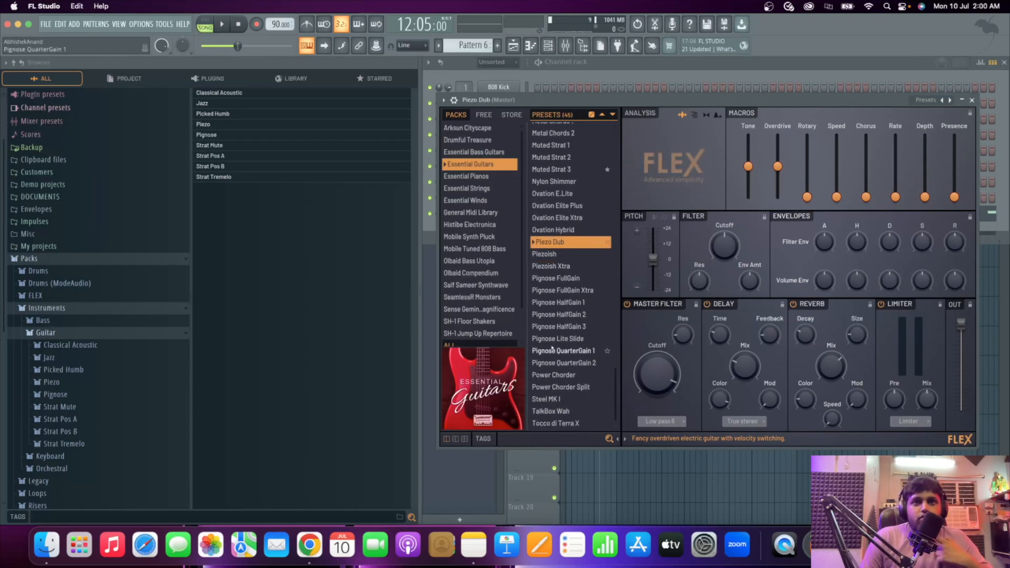
click(561, 388)
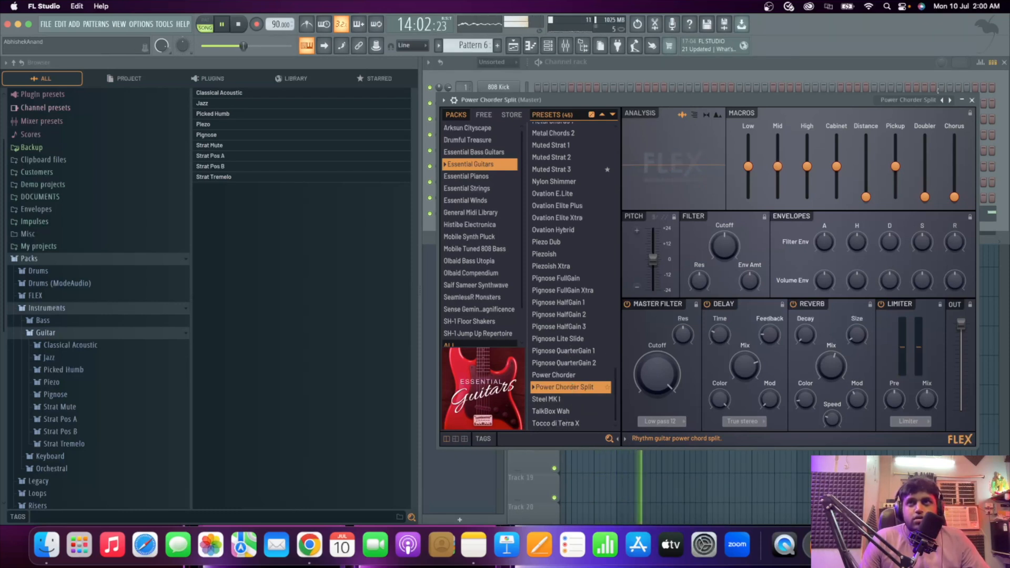
click(972, 102)
key(space)
Shift all Power Chorder Split notes onto the beats and duplicate them, undoing the extra copies that fill every step.
click(695, 215)
key(super+a)
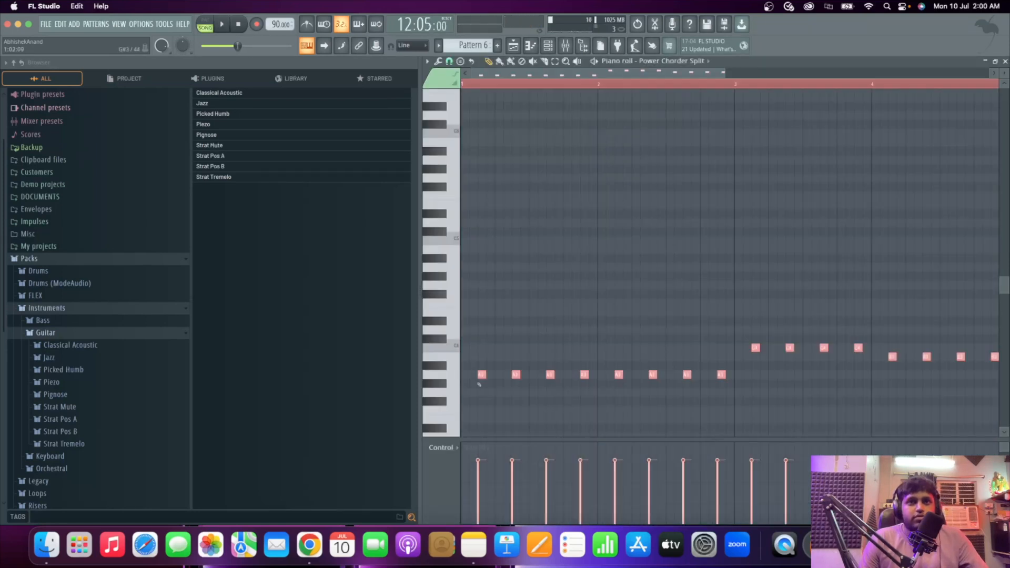
mouse_move(480, 374)
mouse_down()
mouse_move(453, 378)
mouse_move(489, 375)
mouse_up()
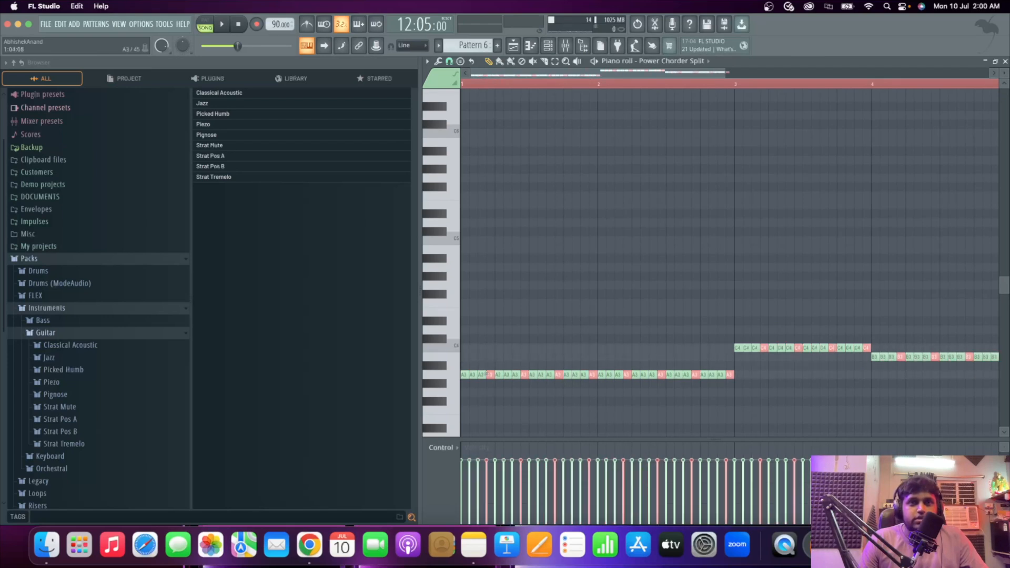
scroll(481, 359, down, 2)
key(space)
key(super+z)
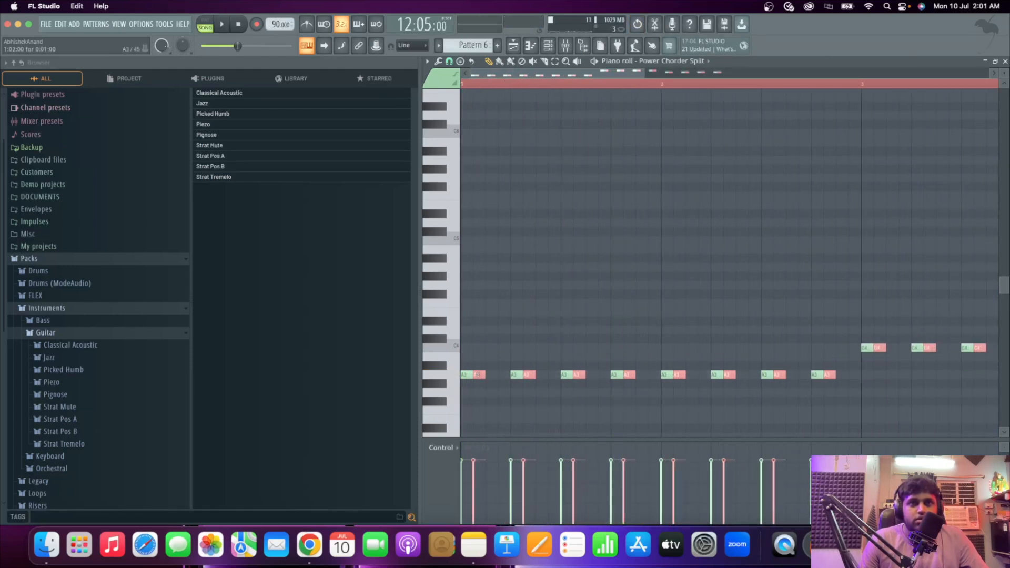
Move the duplicated notes one step later so they fall halfway between the on-beat notes, and play the result.
drag(478, 375, 484, 374)
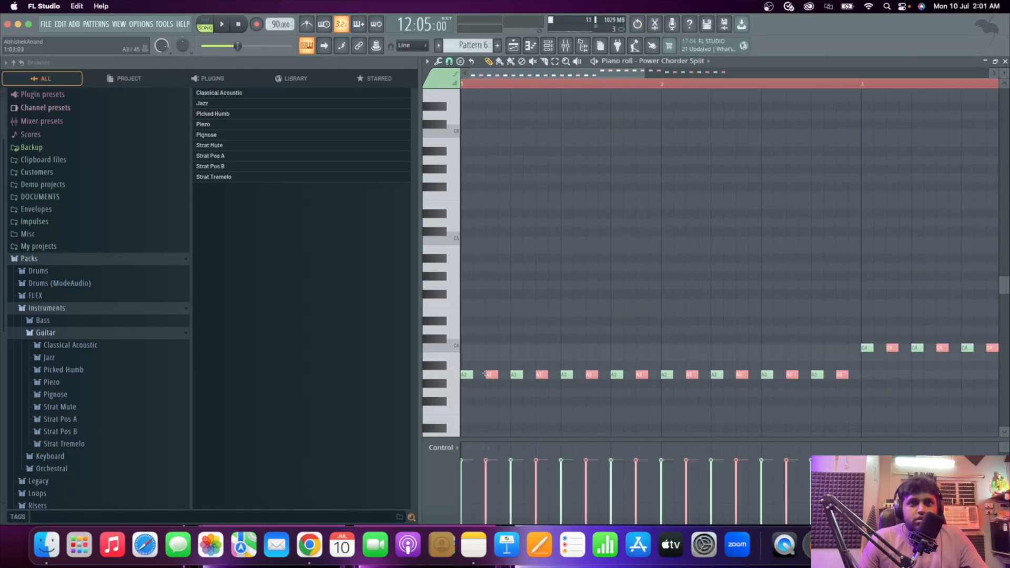
scroll(481, 374, down, 5)
scroll(465, 375, up, 4)
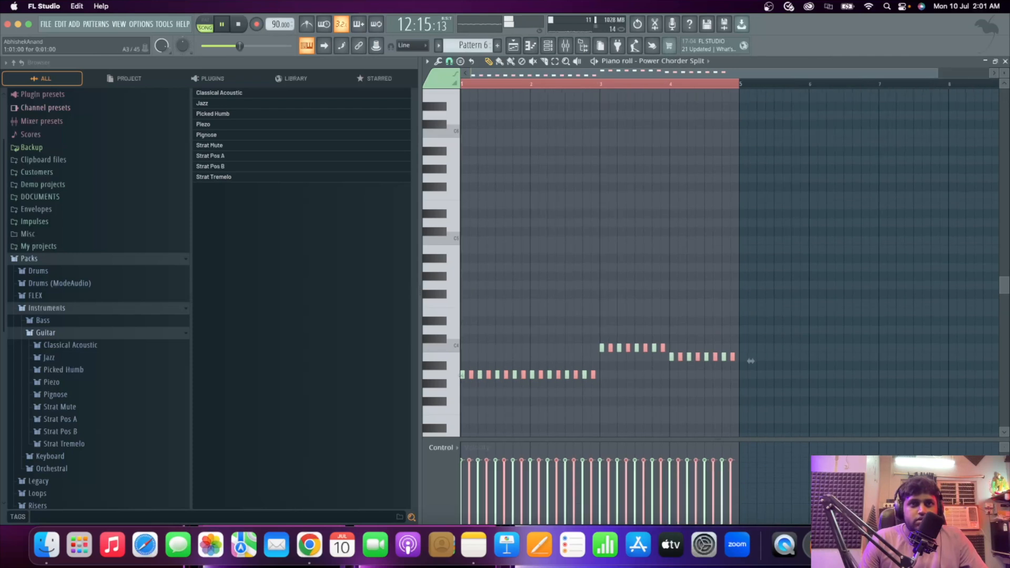
Lengthen all Power Chorder Split notes in Pattern 6 so each one reaches the start of the next.
drag(464, 375, 470, 376)
key(super+z)
key(super+a)
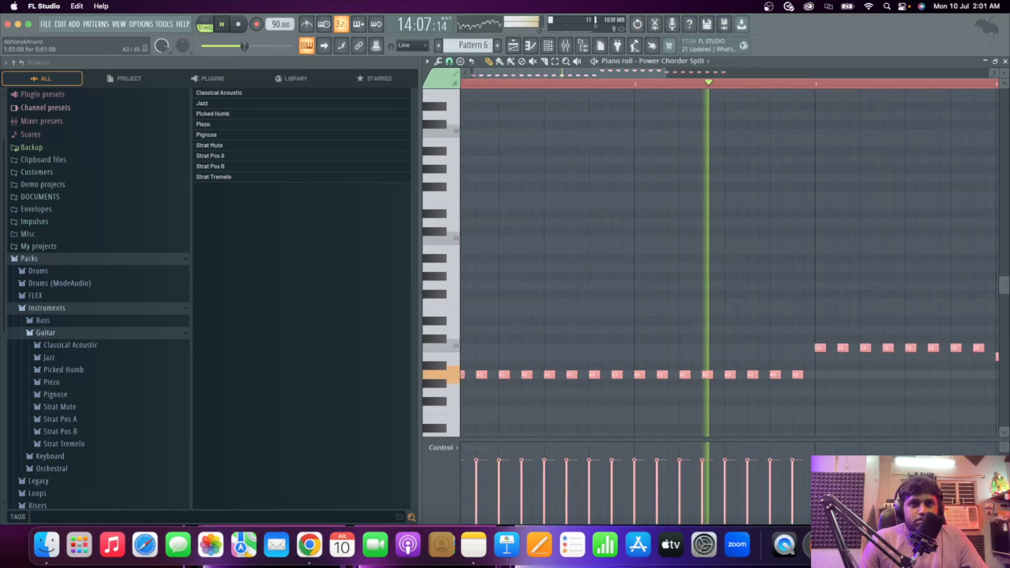
drag(464, 375, 471, 375)
scroll(472, 375, down, 5)
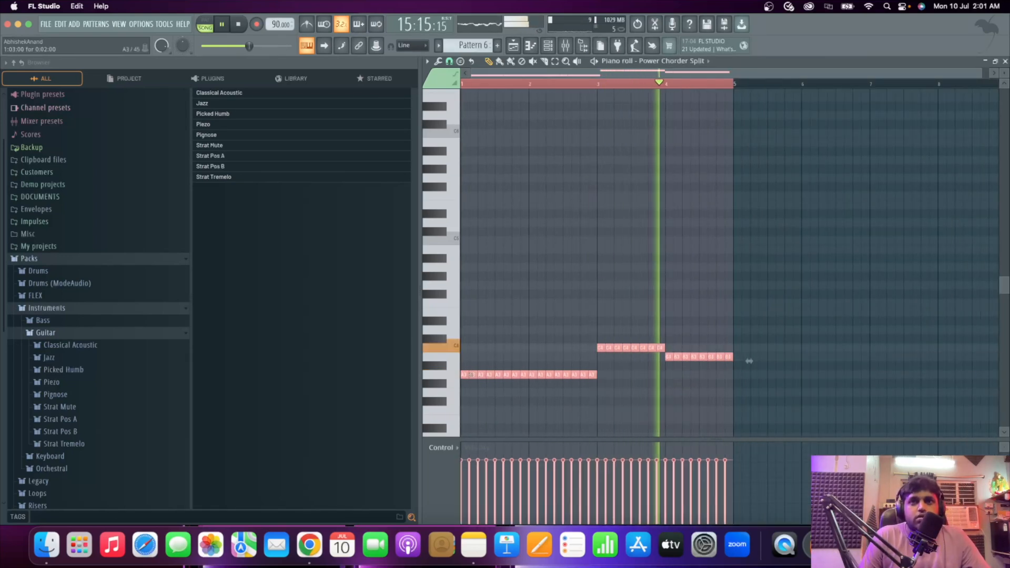
Try the Power Chorder Split notes one octave higher during playback and move them back down an octave.
key(space)
key(ctrl+Up)
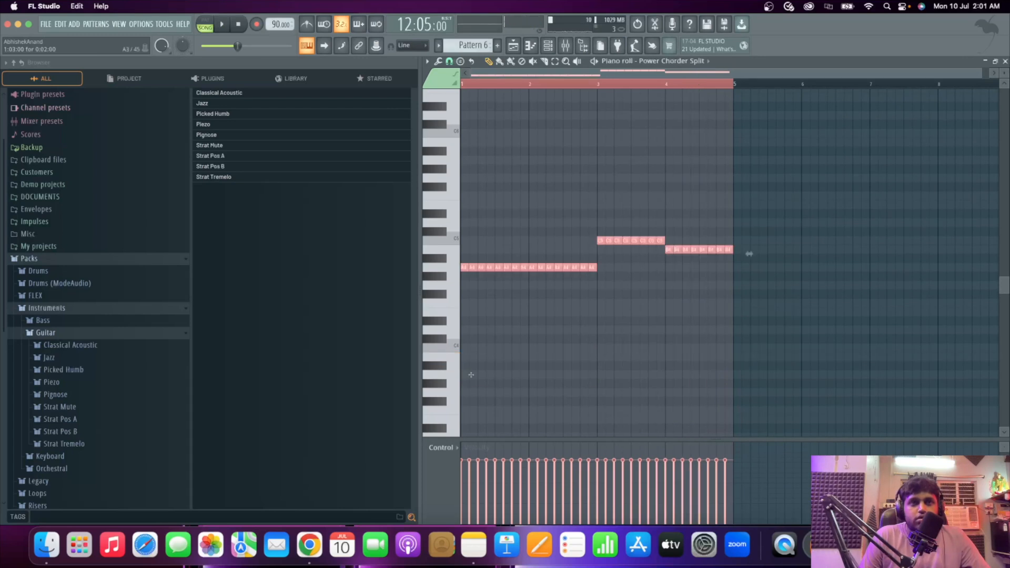
key(space)
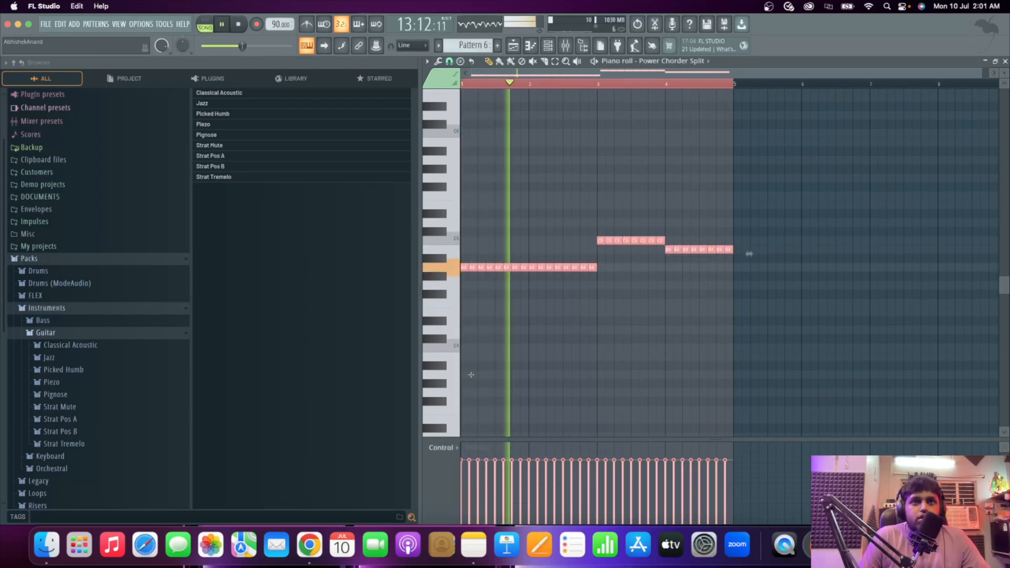
key(space)
key(ctrl+Down)
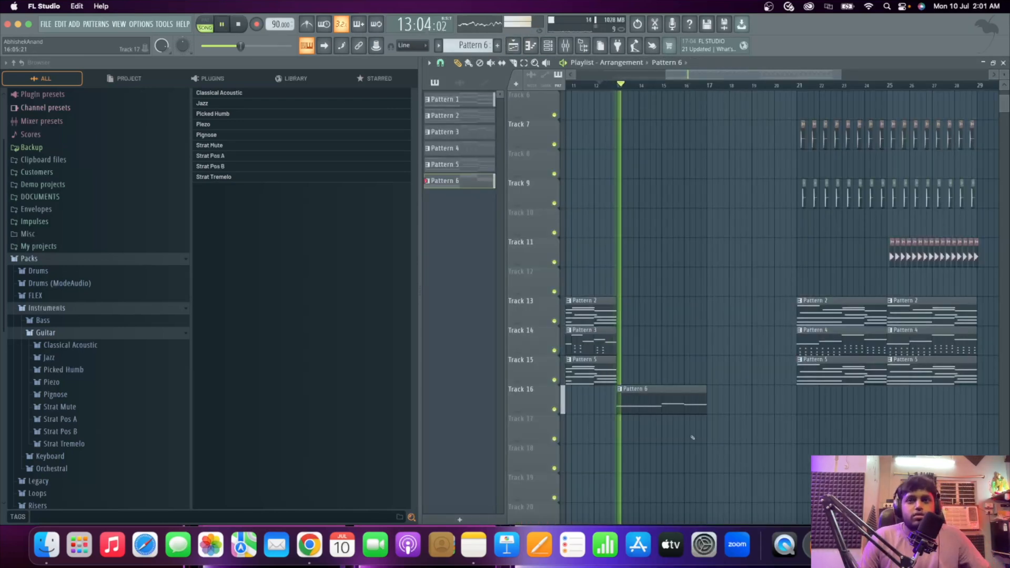
Add a second Pattern 6 clip on Track 16 at bar 17 and listen to the section.
scroll(729, 422, up, 2)
click(734, 404)
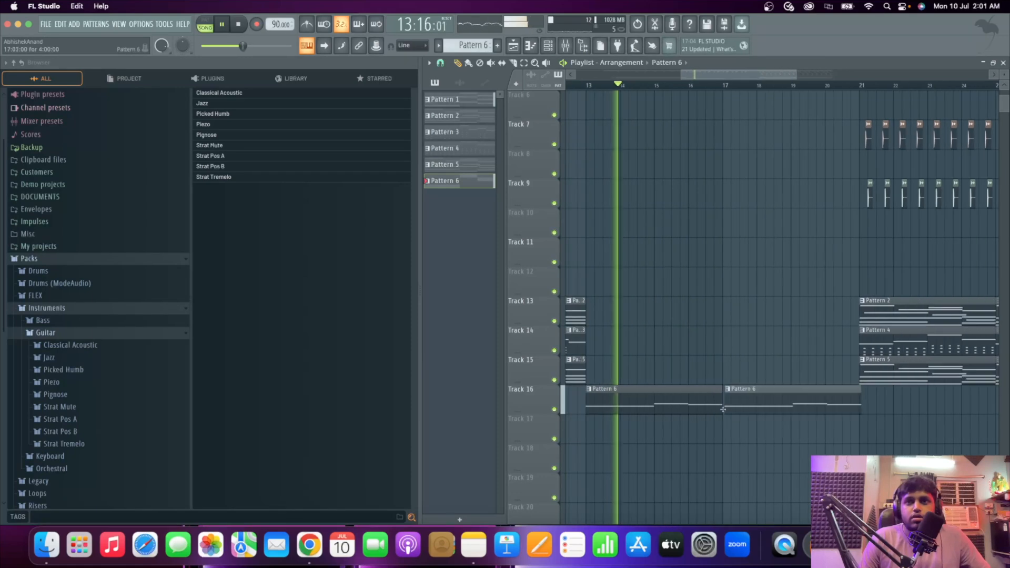
scroll(734, 412, up, 5)
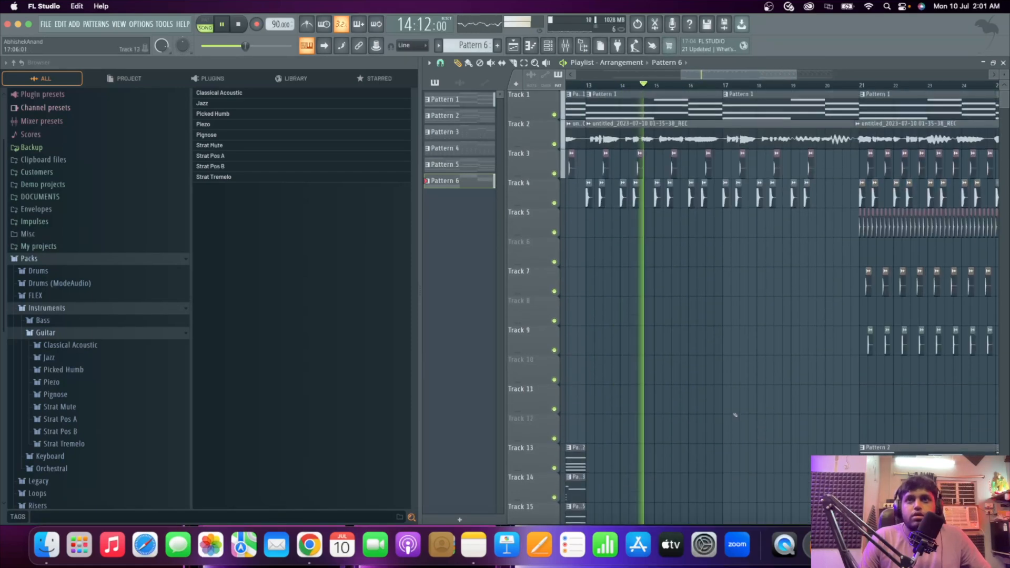
scroll(733, 414, down, 10)
scroll(733, 414, down, 4)
scroll(733, 406, up, 3)
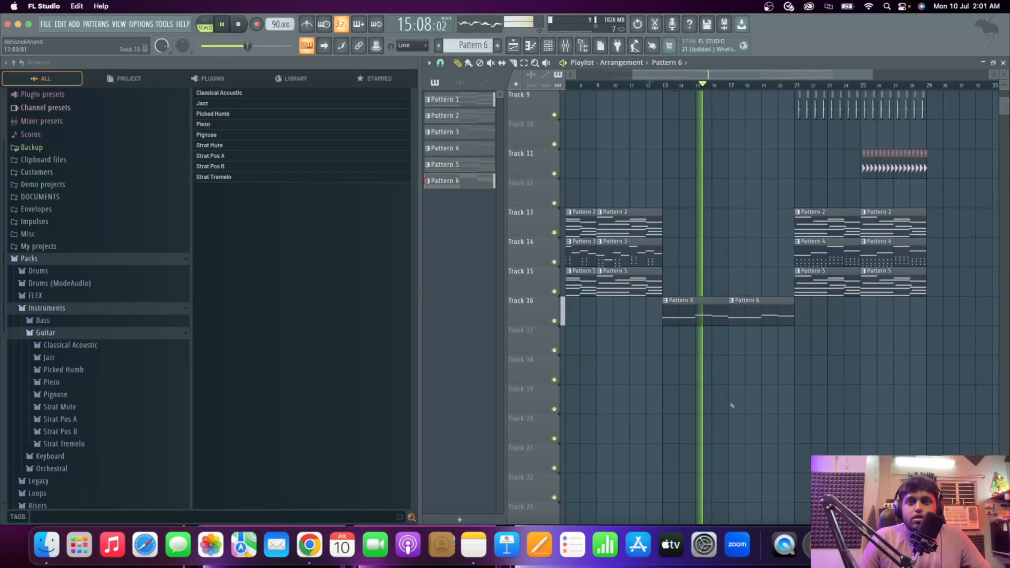
scroll(726, 399, up, 1)
scroll(725, 398, down, 3)
scroll(708, 369, up, 2)
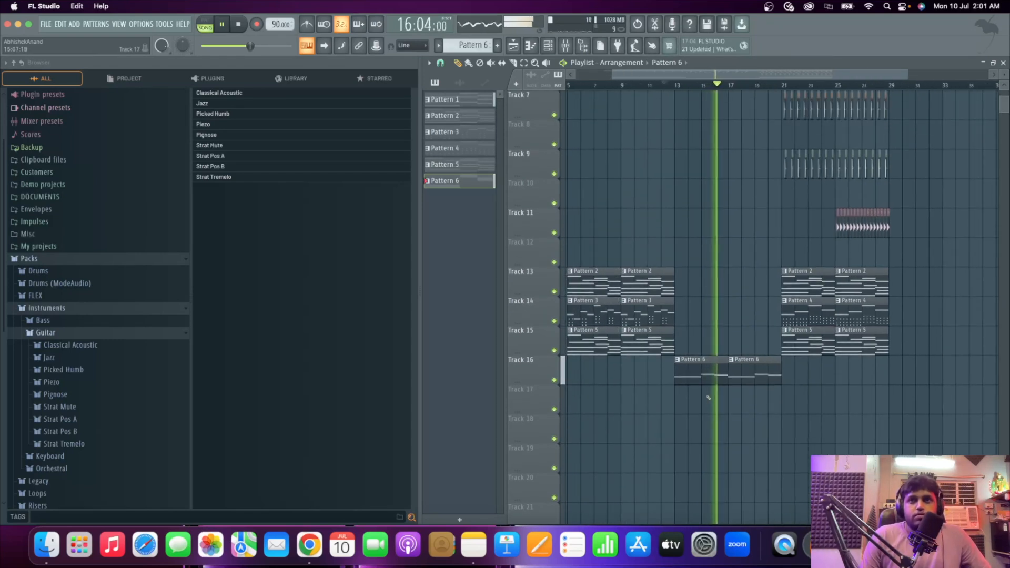
scroll(700, 295, up, 2)
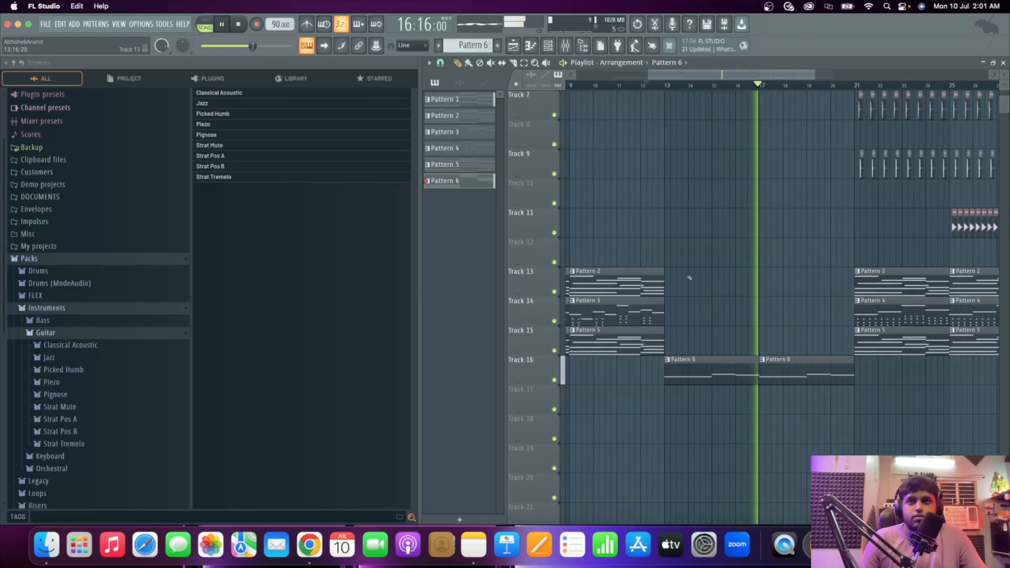
key(space)
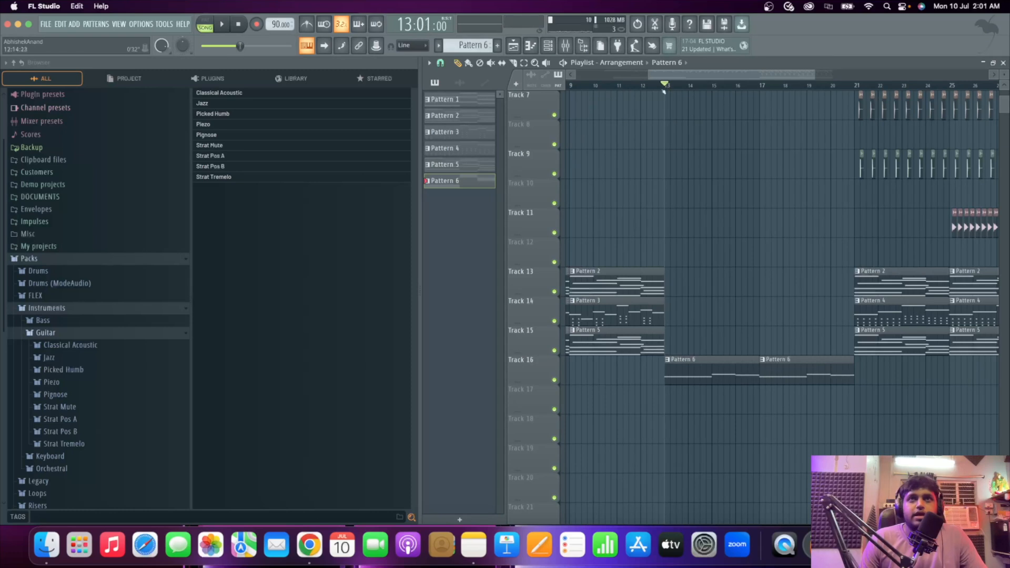
Find the BooBass plugin, add it as a new channel, and close its window.
click(71, 24)
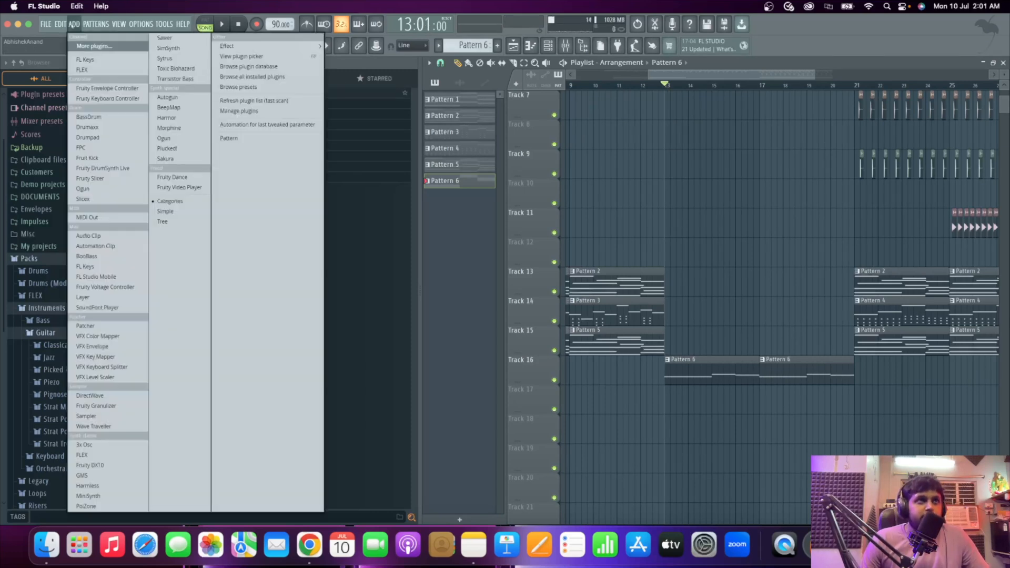
click(93, 46)
text(boo)
click(309, 52)
double_click(309, 52)
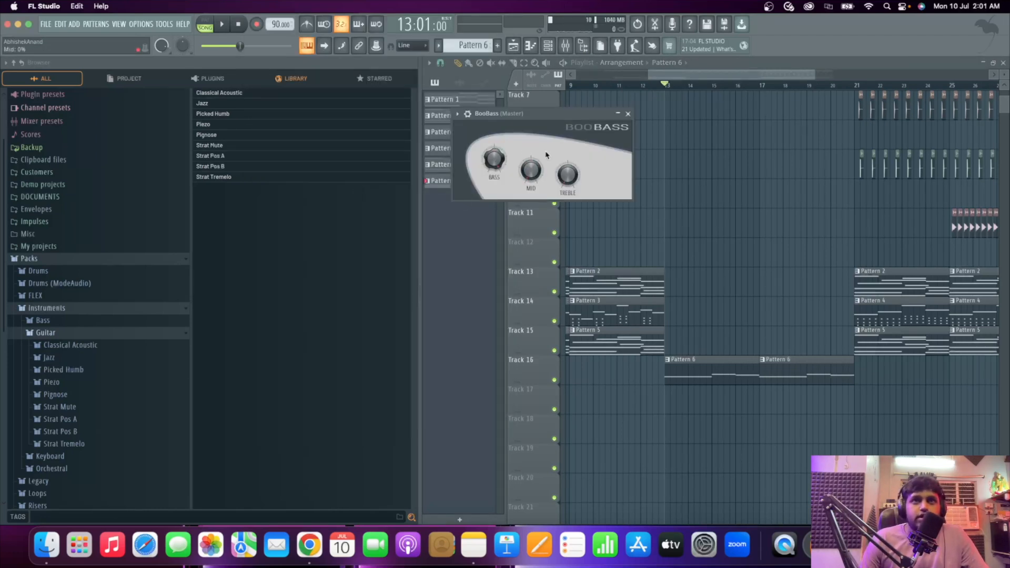
click(629, 115)
Copy the Power Chorder Split notes from Pattern 6 into the BooBass channel of Pattern 7.
click(547, 46)
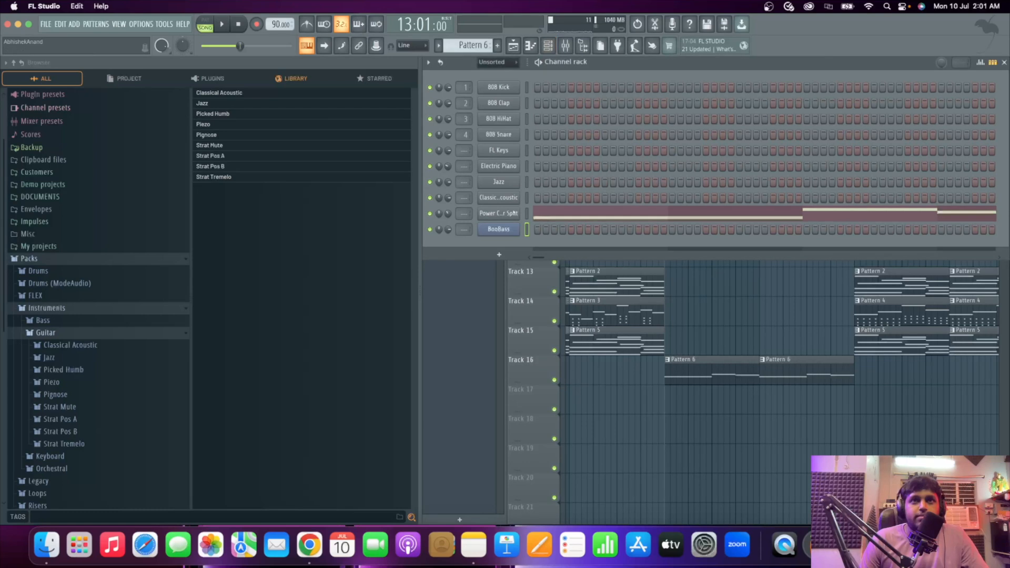
right_click(510, 215)
click(581, 228)
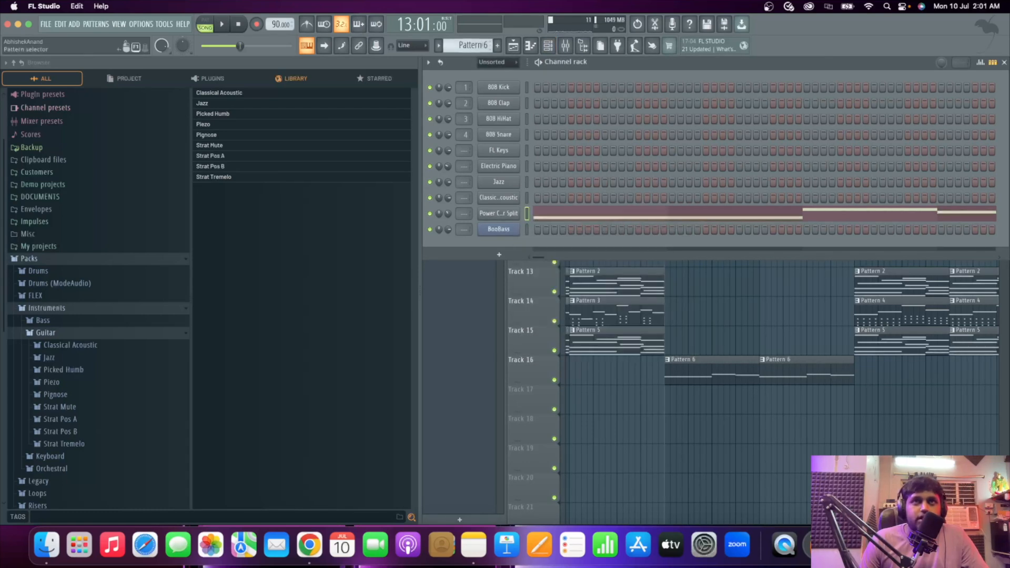
scroll(484, 48, up, 1)
right_click(518, 223)
click(567, 238)
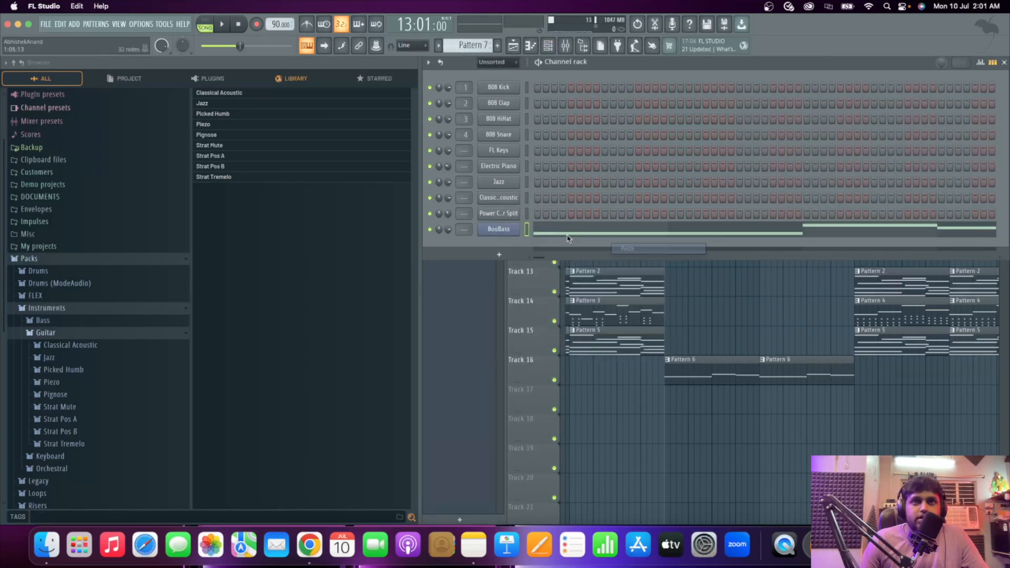
Raise all BooBass notes in Pattern 7 by one octave.
click(554, 234)
key(ctrl+a)
drag(748, 361, 749, 254)
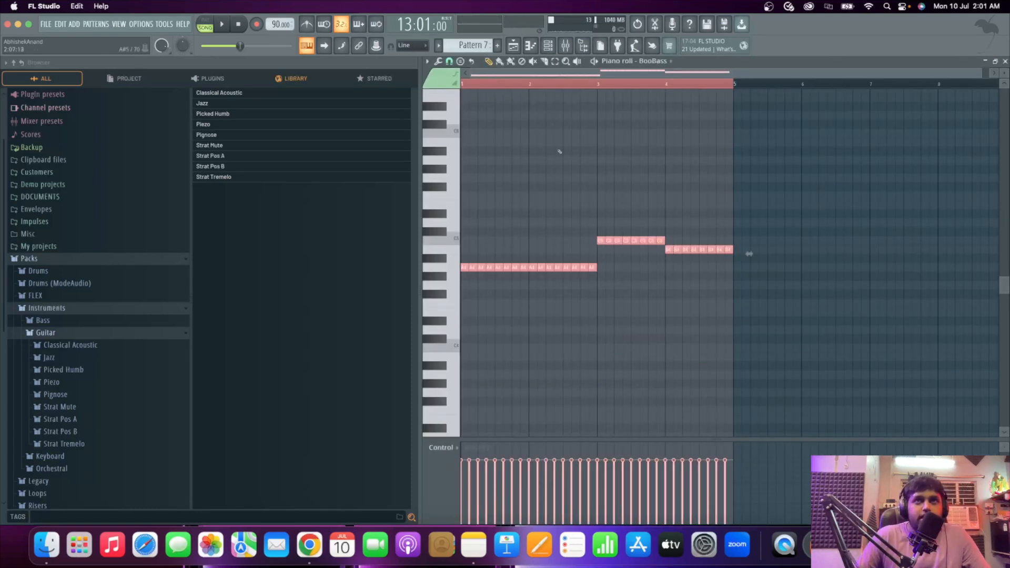
Place Pattern 7 clips on Track 17 at bars 13 and 17 and listen to them.
click(513, 46)
click(673, 399)
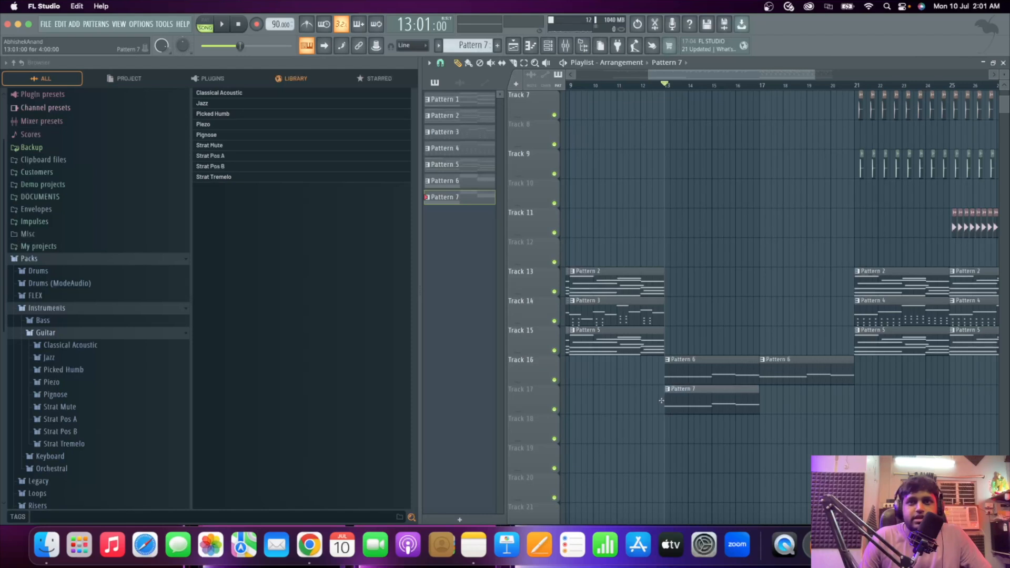
click(766, 408)
key(space)
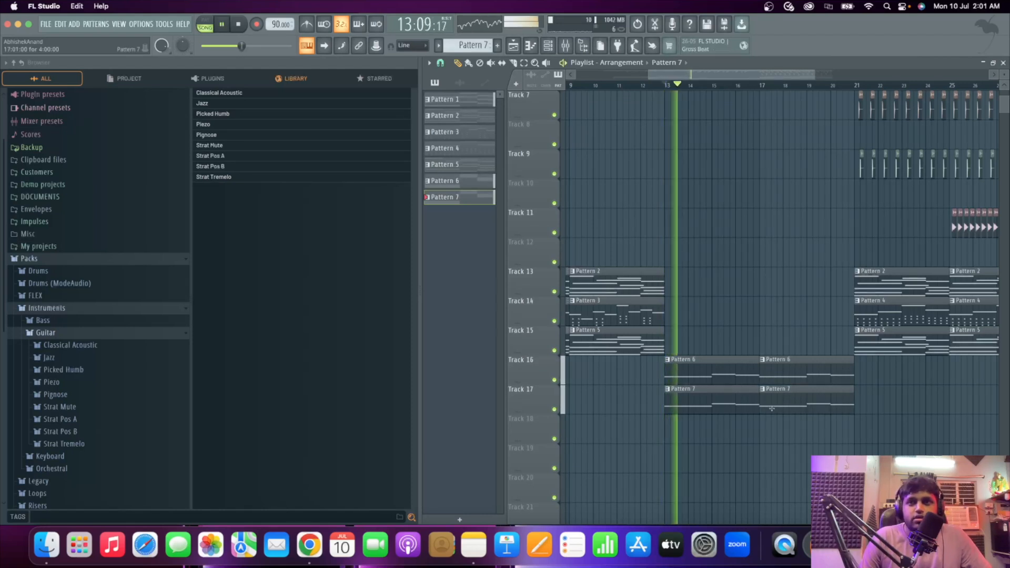
scroll(771, 408, up, 3)
scroll(772, 409, down, 3)
key(space)
Remove the Track 4 drum clips between bars 13 and 21 and play the arrangement from just before bar 13.
scroll(690, 242, up, 5)
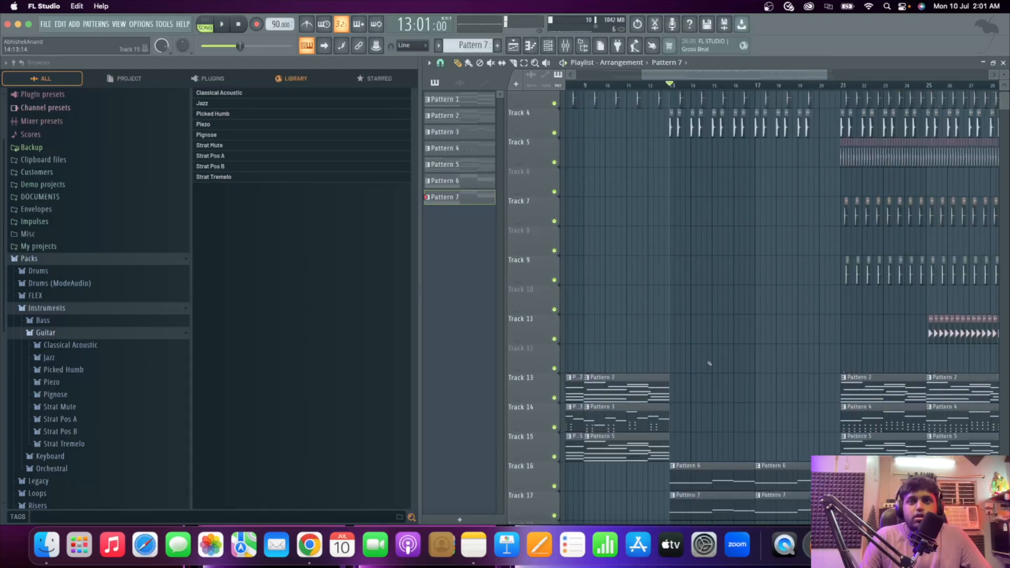
scroll(690, 242, up, 2)
scroll(757, 200, down, 3)
scroll(665, 214, down, 4)
scroll(656, 132, up, 3)
click(634, 85)
key(space)
scroll(688, 242, down, 3)
scroll(697, 289, up, 2)
scroll(662, 343, down, 3)
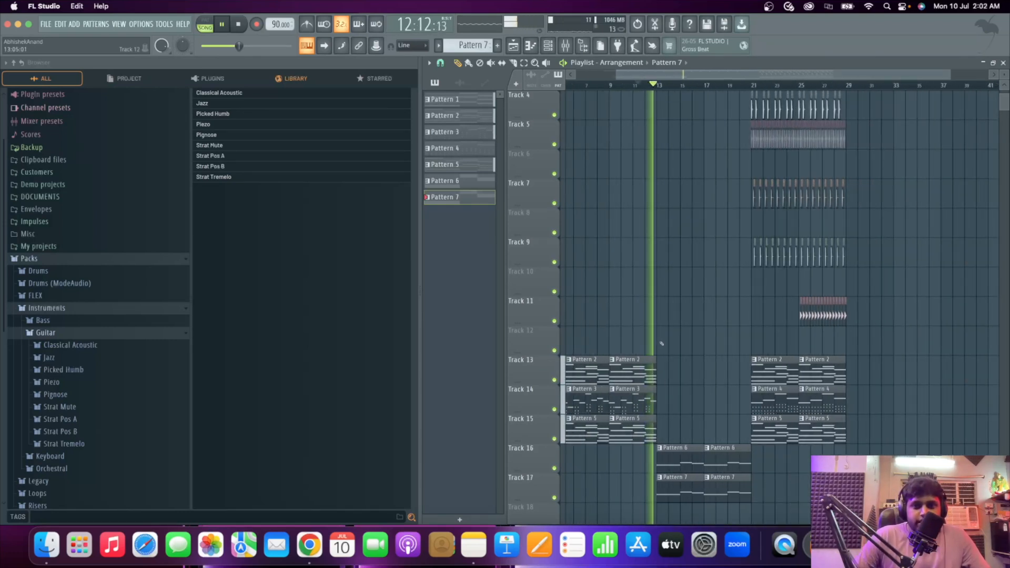
Delete the Track 3 drum clips between bars 13 and 21 while the arrangement plays.
scroll(664, 315, up, 2)
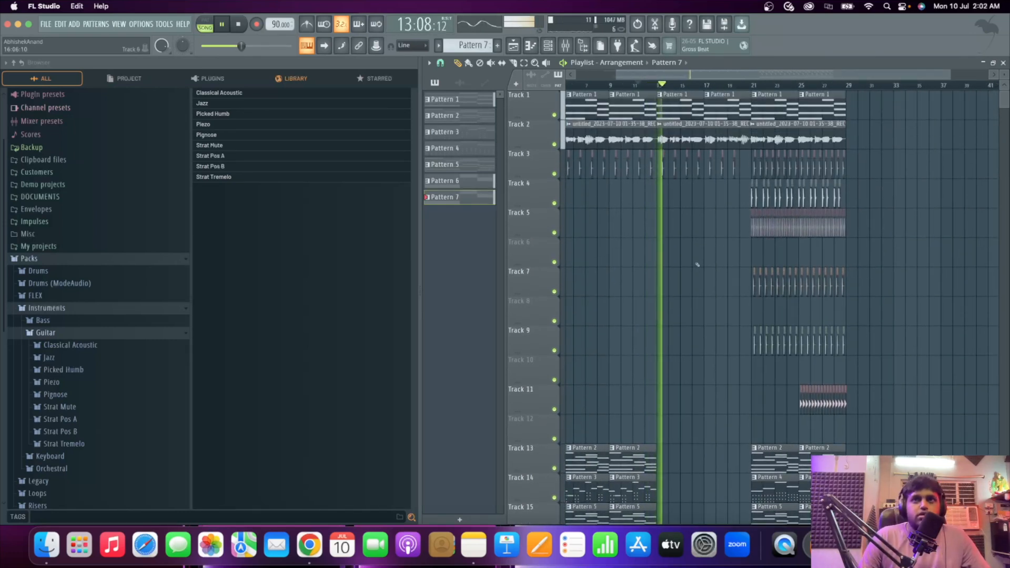
scroll(667, 202, up, 3)
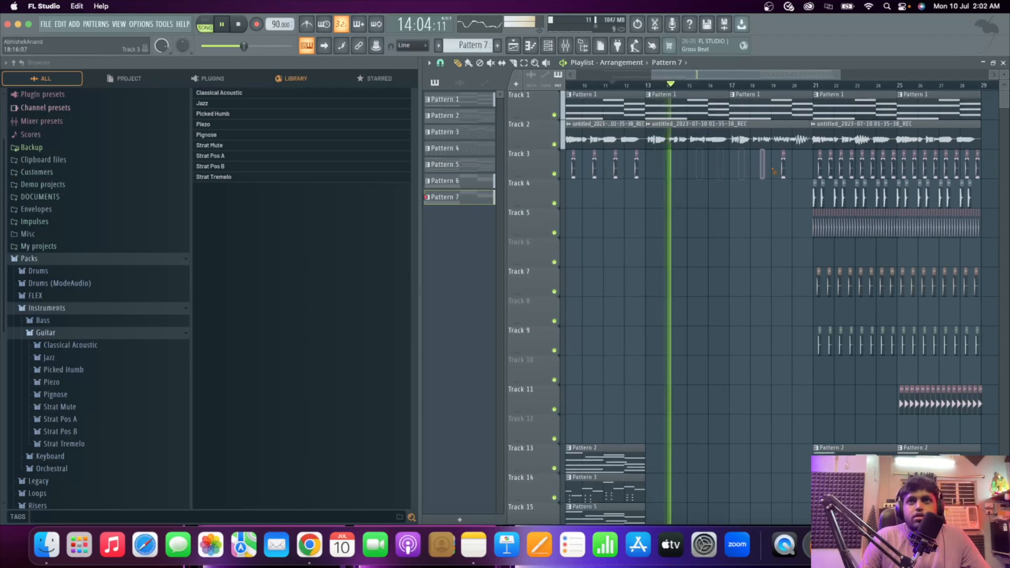
scroll(721, 219, down, 1)
scroll(704, 166, up, 1)
Mute Track 1, listen to the section without it, stop playback, and unmute the track.
click(554, 114)
scroll(690, 244, down, 5)
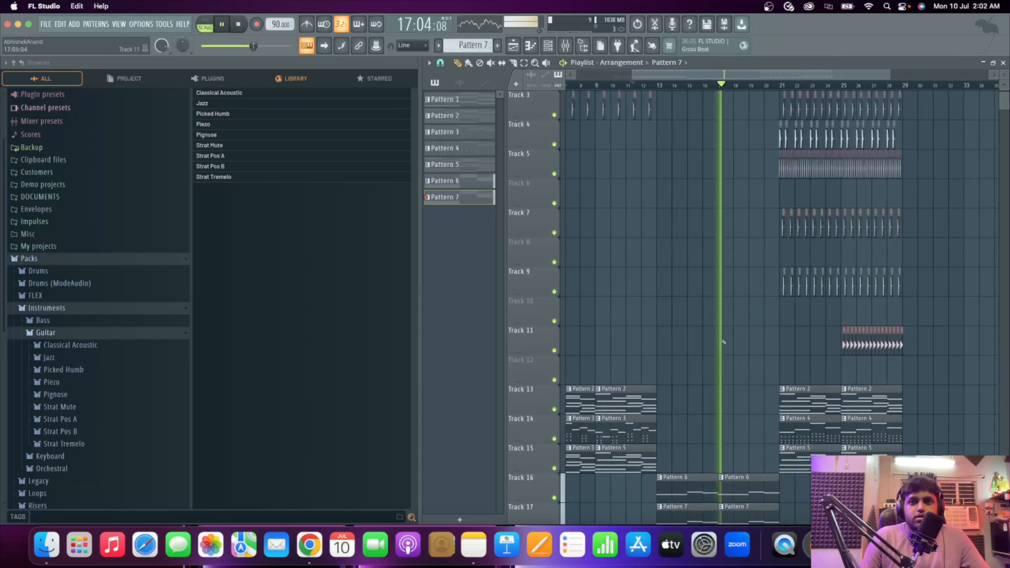
scroll(724, 342, down, 2)
scroll(724, 342, up, 2)
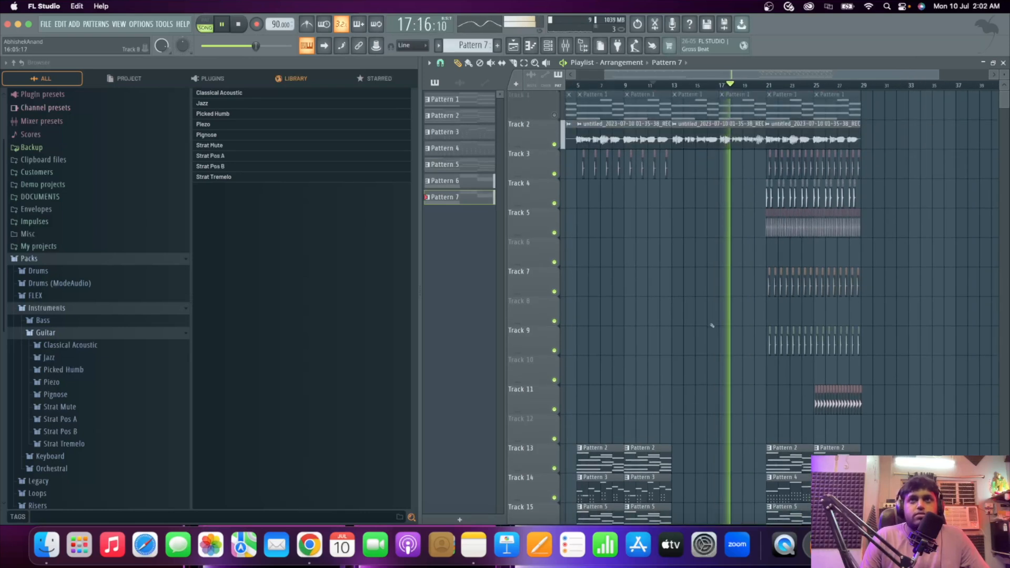
key(space)
right_click(554, 115)
right_click(554, 115)
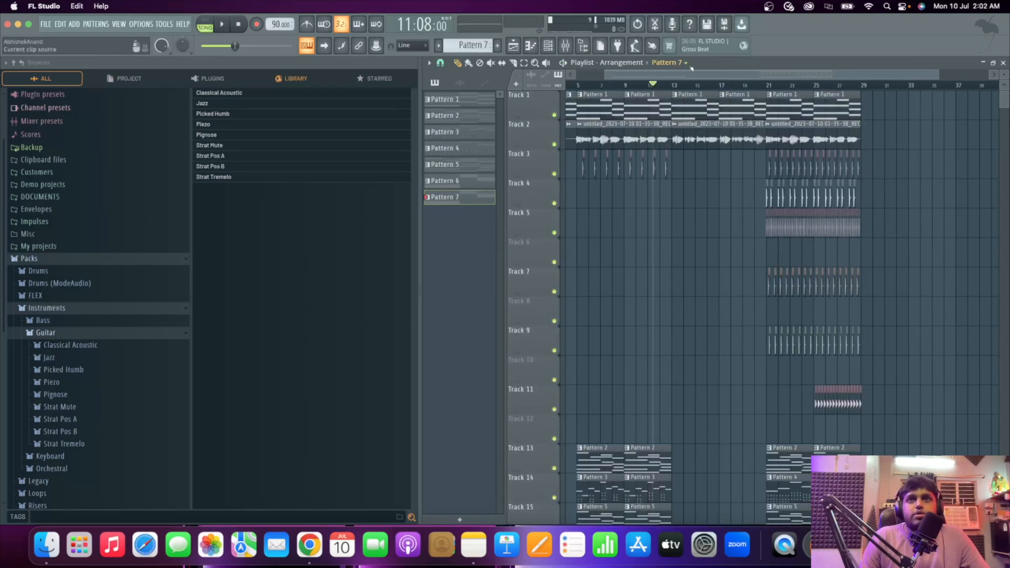
Delete the second-bar chord in Pattern 1's FL Keys part and extend the first chord across the first two bars.
double_click(682, 97)
click(449, 61)
click(458, 162)
drag(541, 211, 545, 305)
key(Delete)
drag(526, 176, 487, 295)
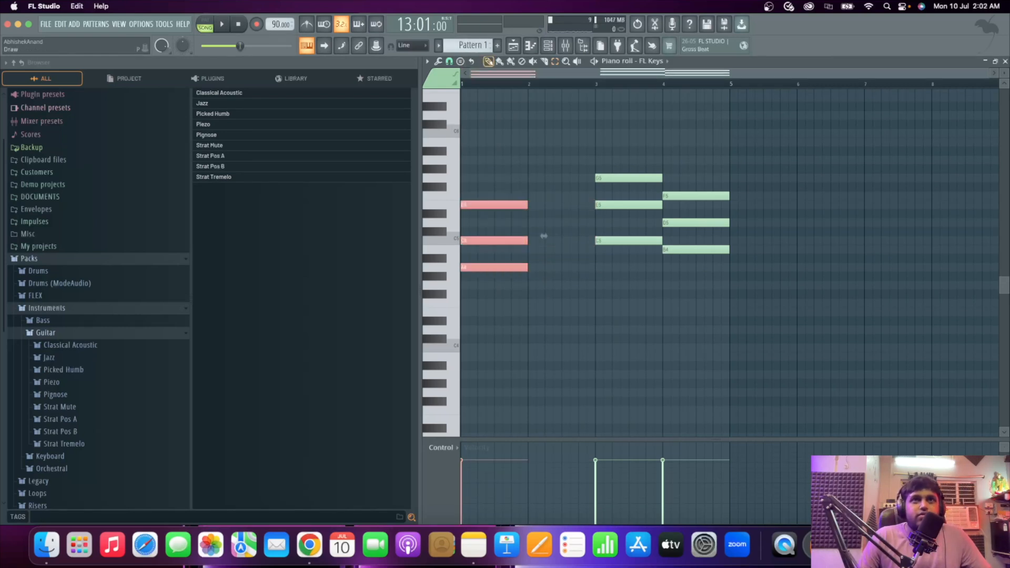
drag(544, 236, 610, 236)
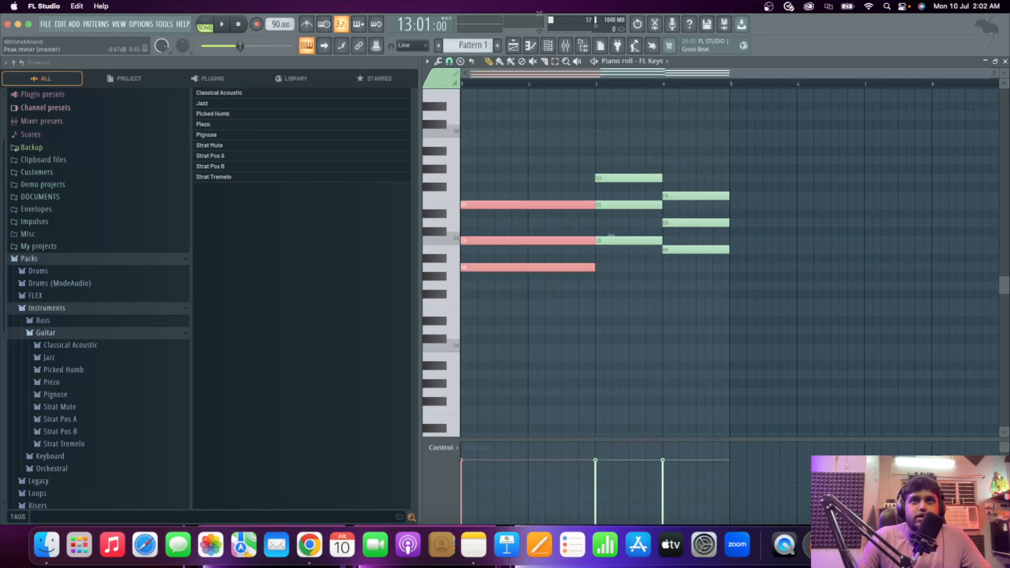
Play the arrangement from bar 13 to examine how the sustained chord fits with the guitar and bass.
key(F5)
key(space)
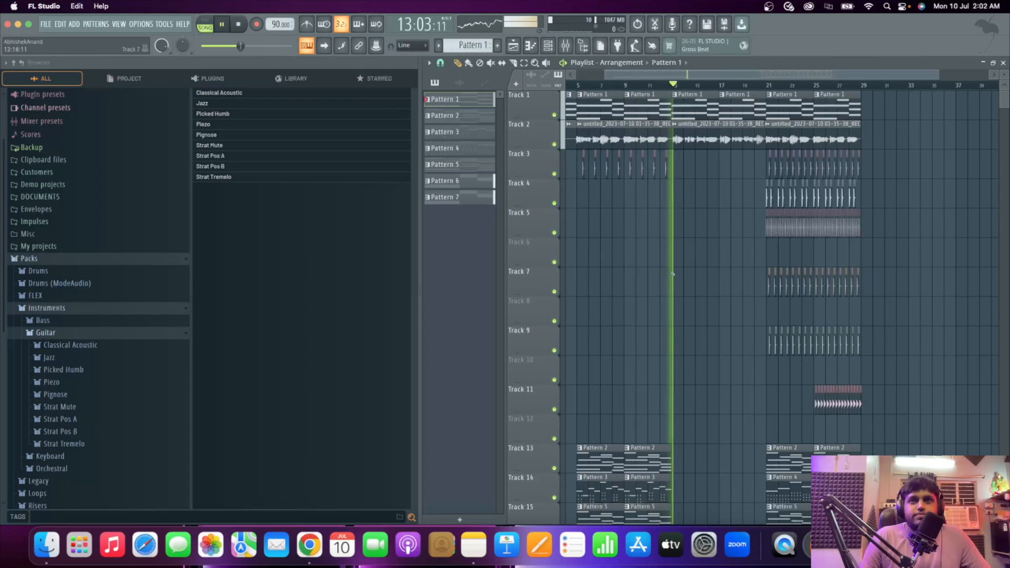
scroll(718, 251, down, 2)
scroll(718, 252, down, 5)
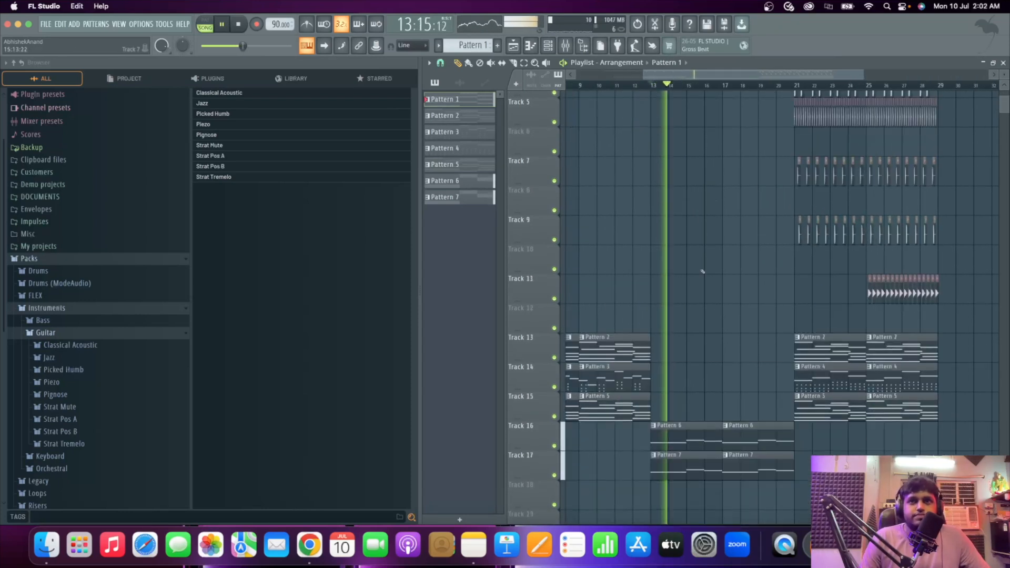
scroll(697, 265, up, 5)
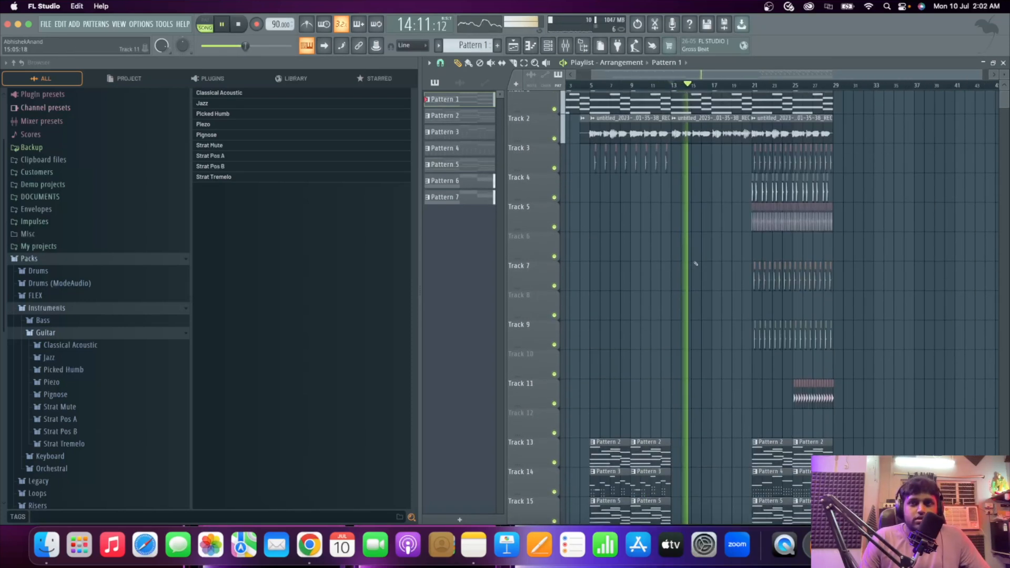
scroll(695, 265, down, 5)
scroll(684, 335, up, 3)
key(space)
Try Pattern 3 clips on Track 14 at bars 13 and 17 while the arrangement plays.
click(644, 346)
scroll(662, 346, up, 3)
drag(667, 347, 663, 348)
key(space)
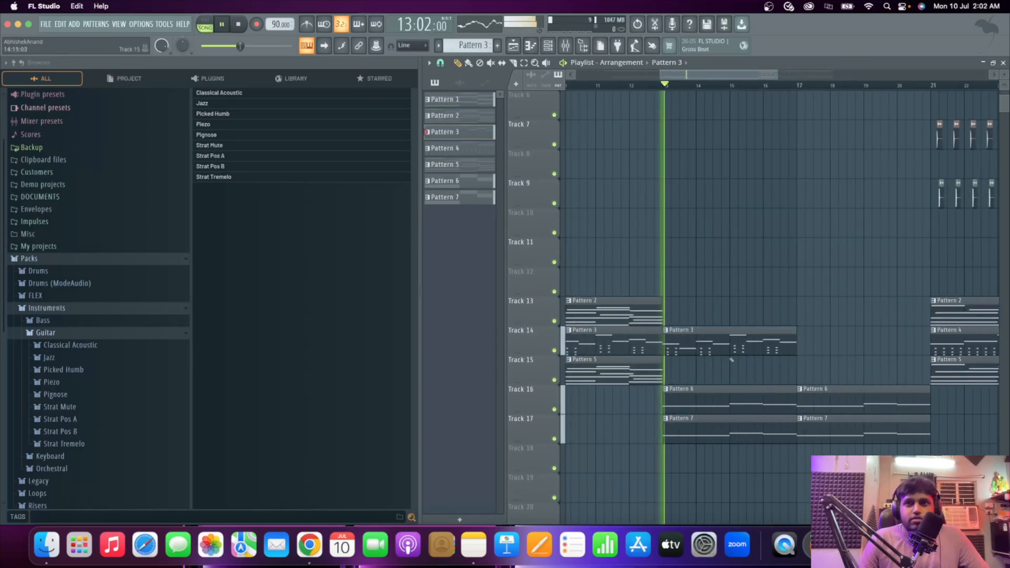
click(797, 351)
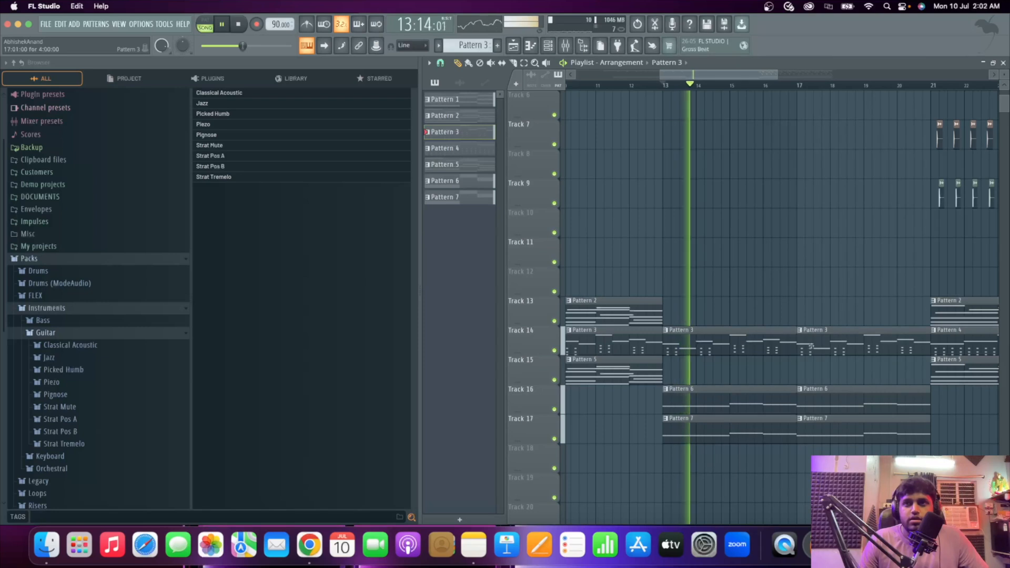
Remove both Pattern 3 clips from Track 14 between bars 13 and 21.
scroll(781, 345, down, 3)
right_click(781, 344)
right_click(726, 347)
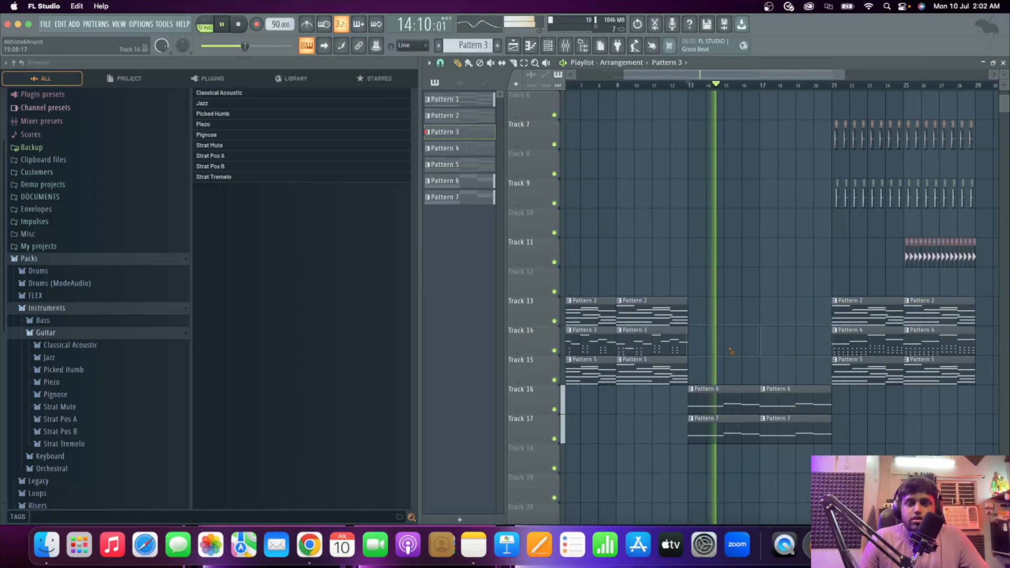
scroll(726, 348, down, 3)
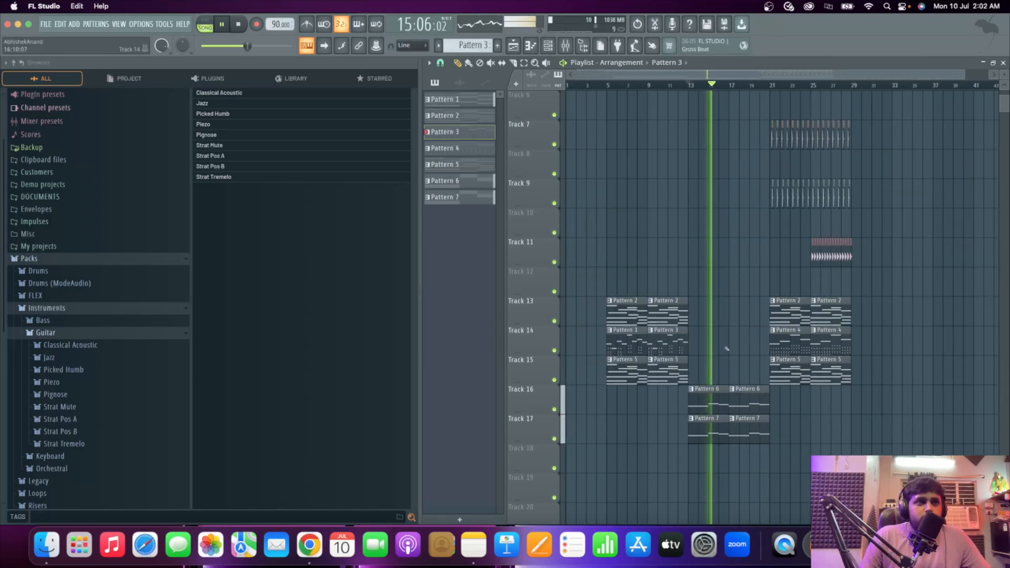
Replay the arrangement from bar 4 to examine the section between bars 5 and 13.
key(space)
scroll(627, 98, up, 2)
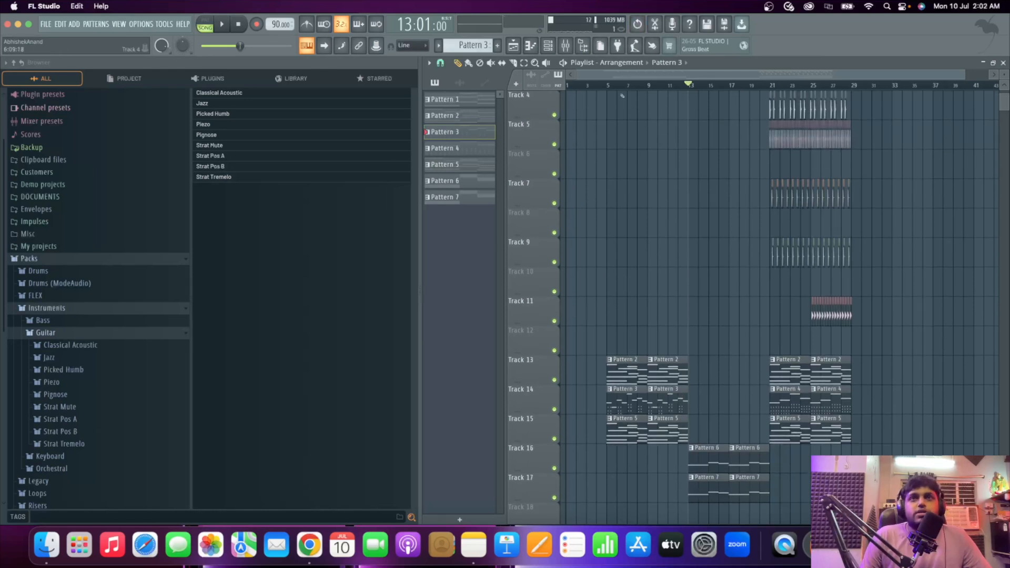
scroll(608, 88, up, 3)
key(space)
scroll(622, 165, down, 2)
scroll(634, 171, up, 1)
scroll(629, 171, down, 2)
key(space)
Copy Pattern 1's FL Keys chords into the BooBass channel of empty Pattern 8 and open them in the piano roll.
click(548, 46)
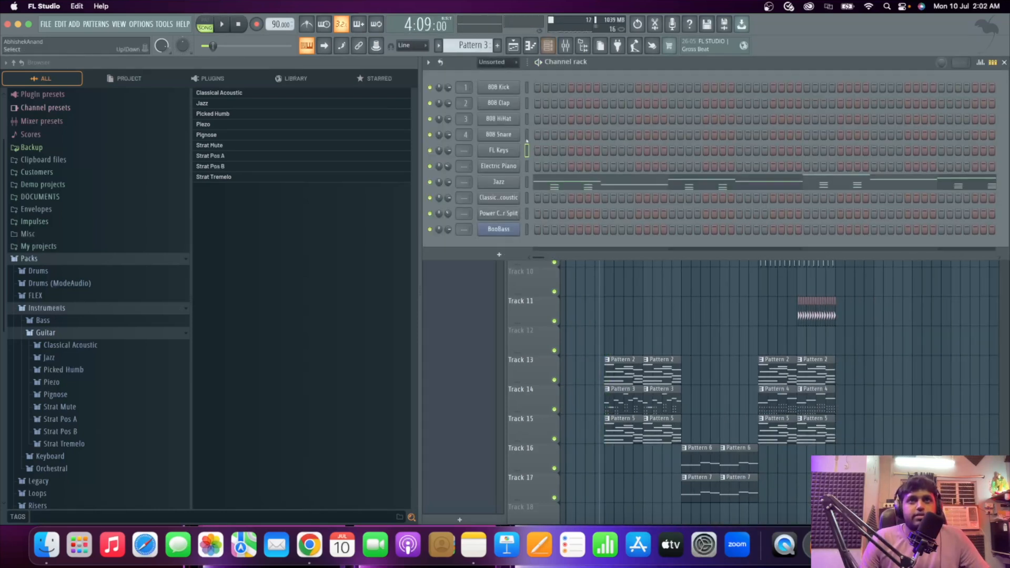
scroll(482, 46, up, 3)
right_click(521, 152)
click(614, 164)
scroll(475, 47, down, 6)
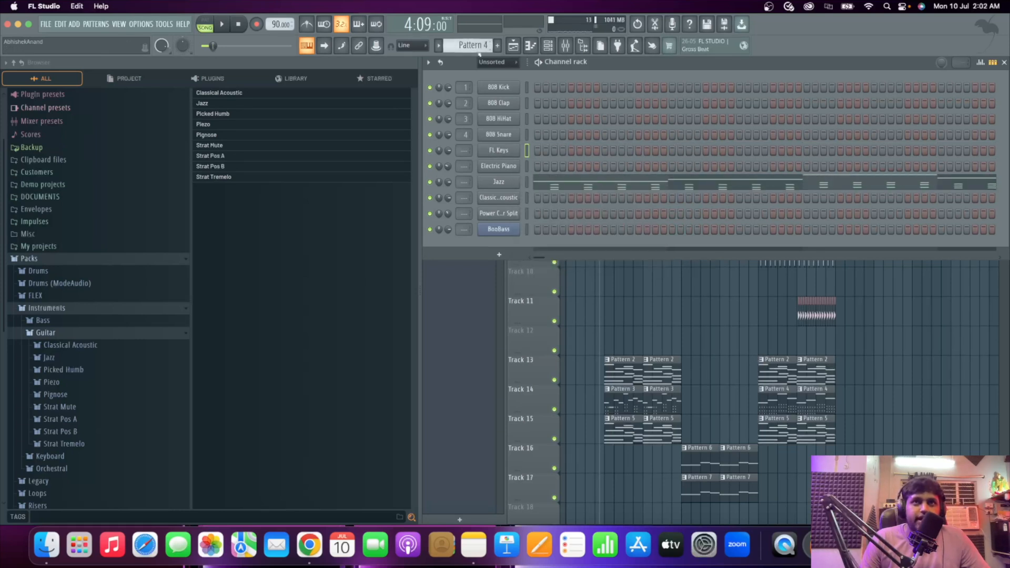
scroll(477, 54, down, 1)
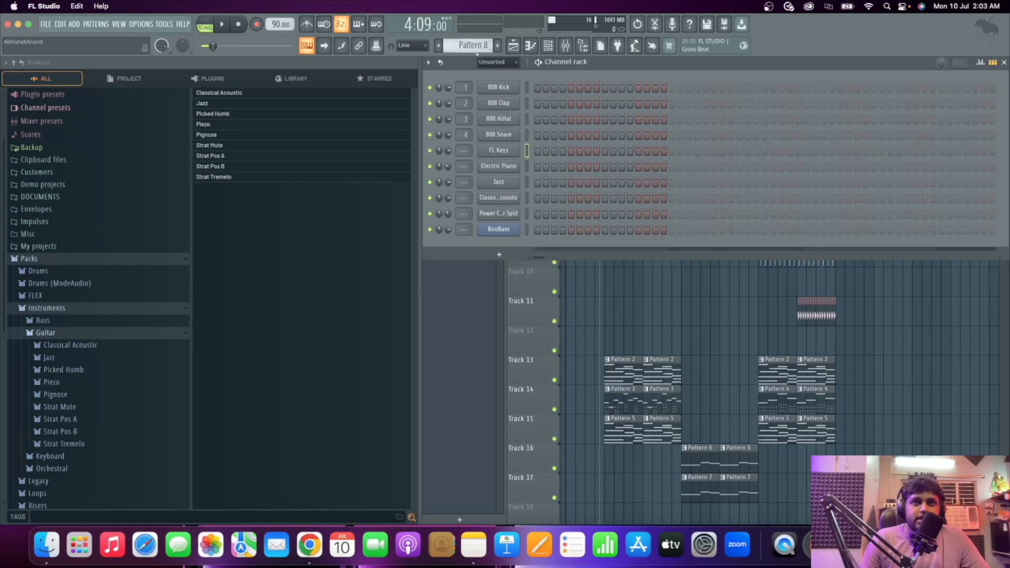
right_click(501, 229)
click(630, 249)
click(587, 229)
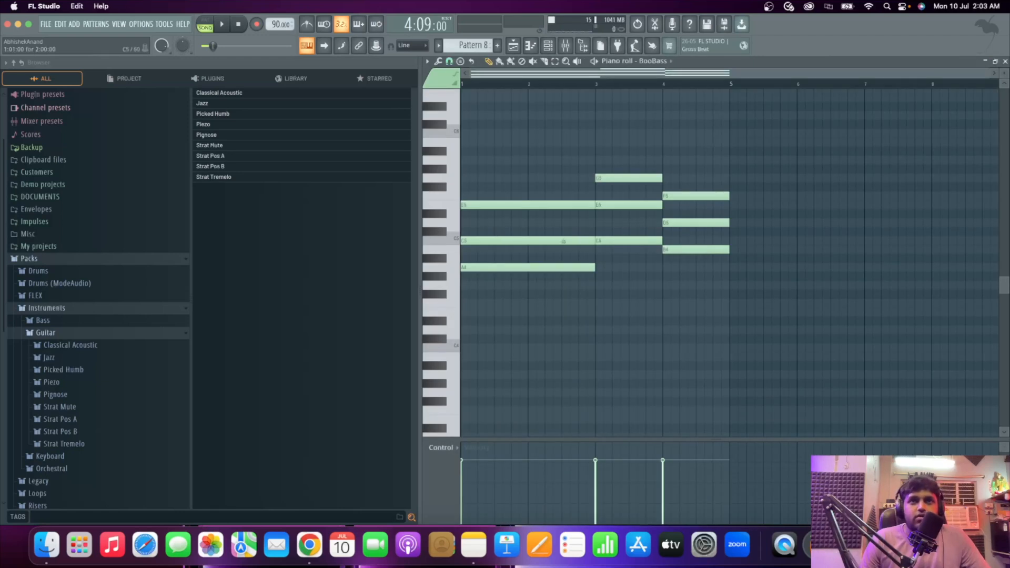
Reduce Pattern 8's BooBass chords to single notes A4, C5 and B4, with the A4 restarting at bar 2.
key(ctrl+a)
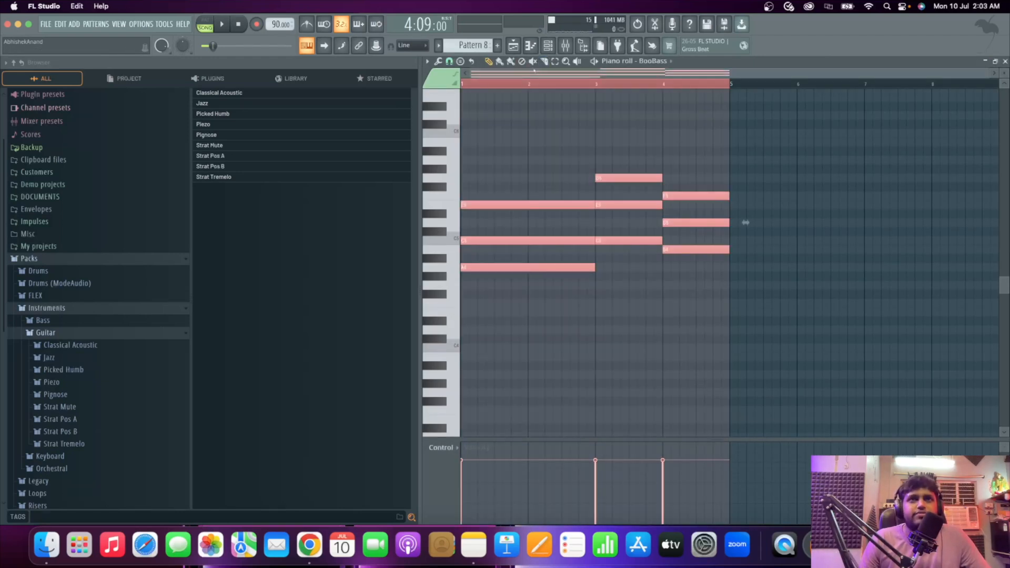
click(518, 133)
right_click(520, 204)
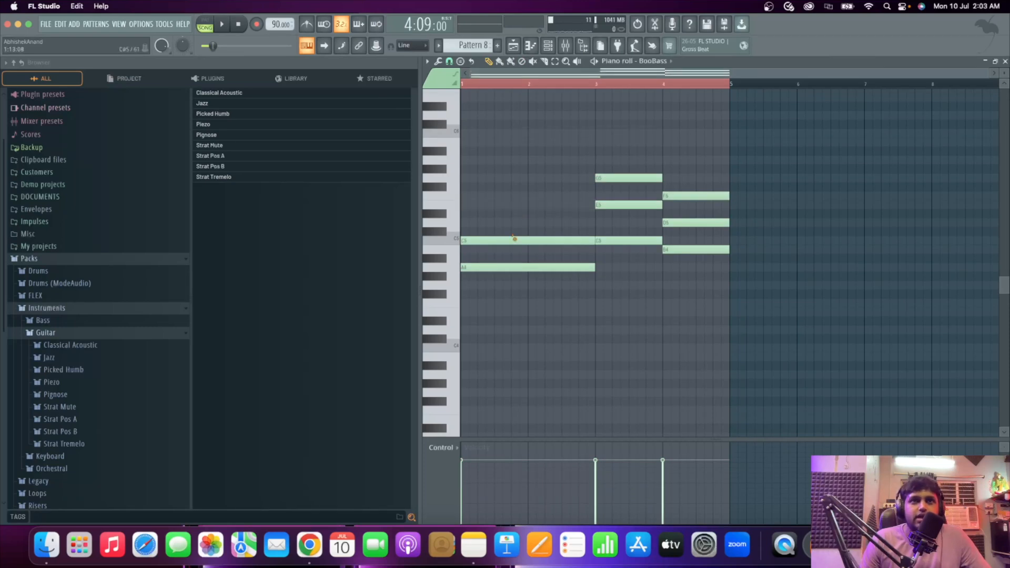
right_click(612, 204)
right_click(626, 178)
right_click(685, 195)
right_click(690, 223)
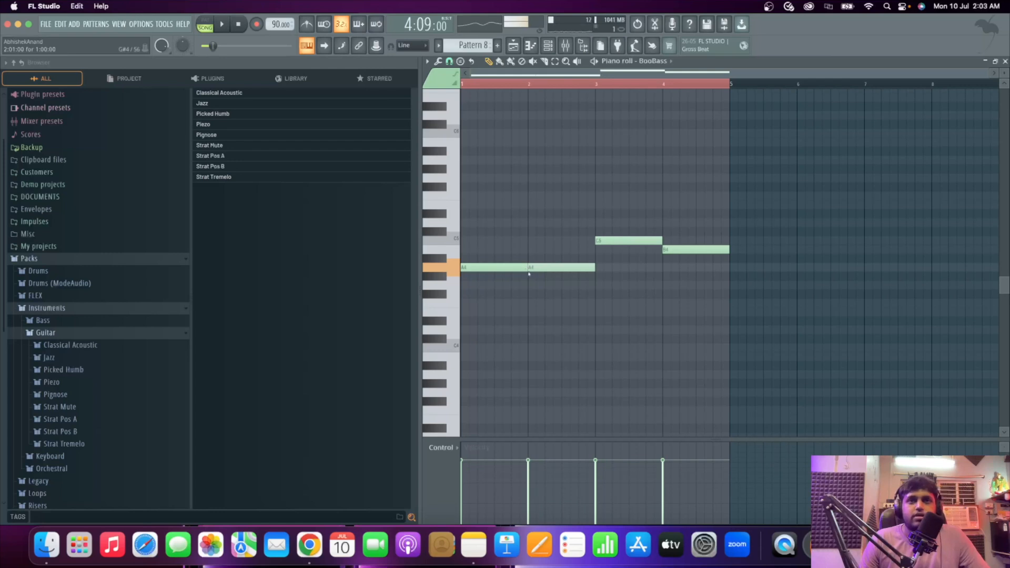
Place two Pattern 8 clips on Track 18 of the playlist, at bars 5 and 9.
click(512, 46)
scroll(589, 352, down, 5)
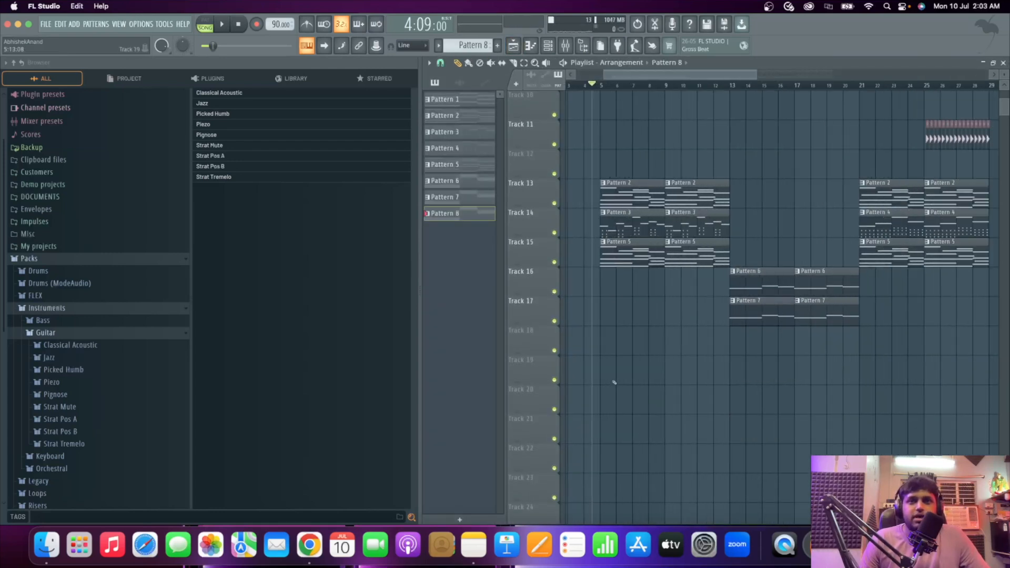
scroll(589, 350, up, 2)
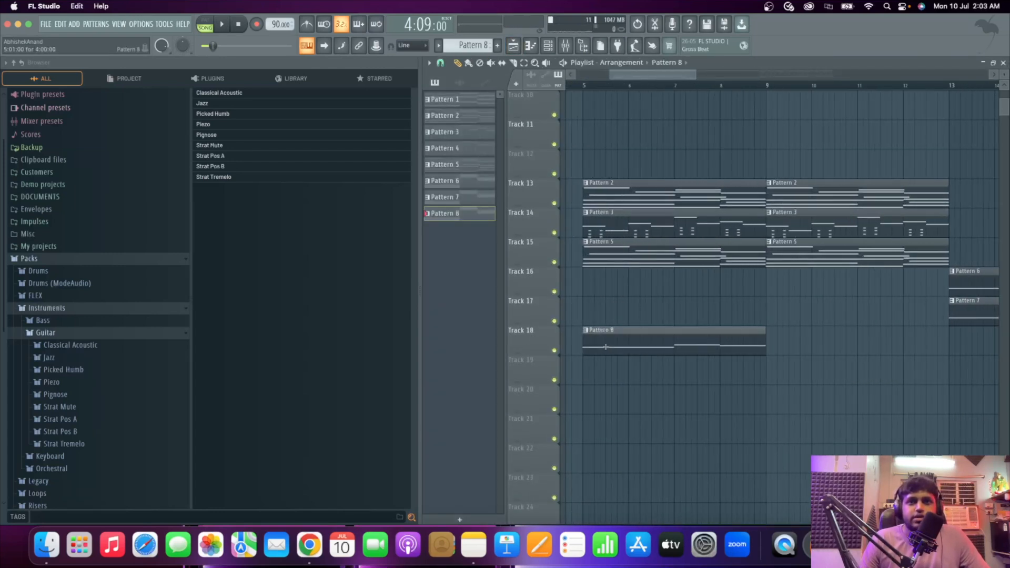
click(815, 348)
scroll(671, 343, down, 2)
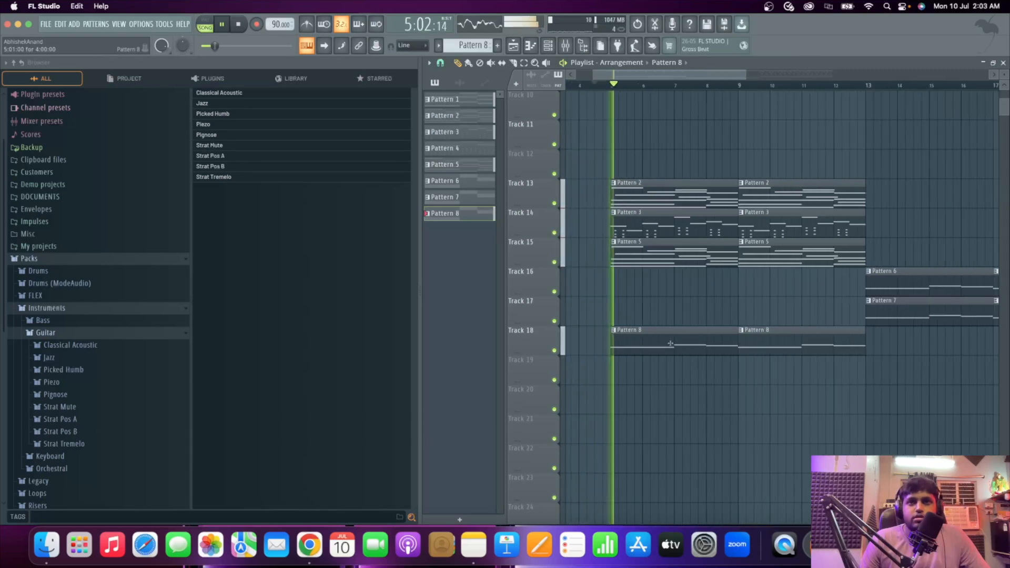
Move both Pattern 8 clips from Track 18 to Track 17, directly before the Pattern 7 clips, and deselect them.
scroll(704, 343, down, 2)
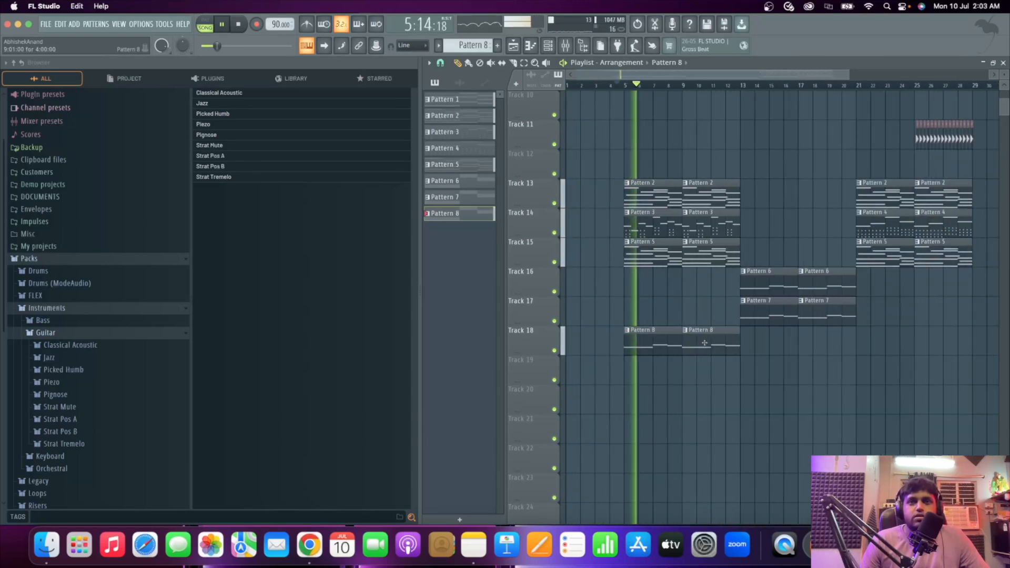
scroll(689, 349, down, 2)
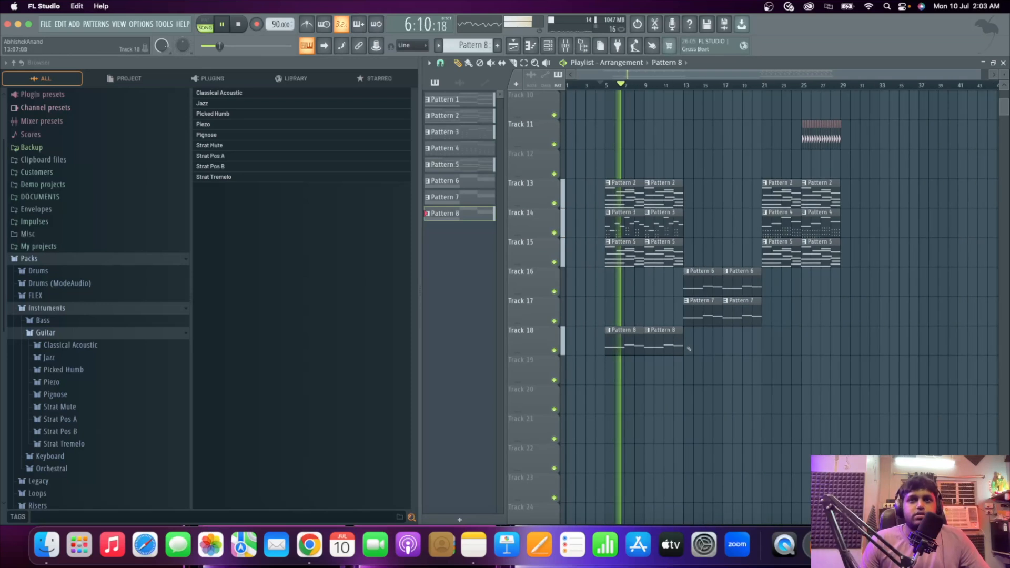
scroll(695, 329, up, 2)
scroll(690, 336, up, 1)
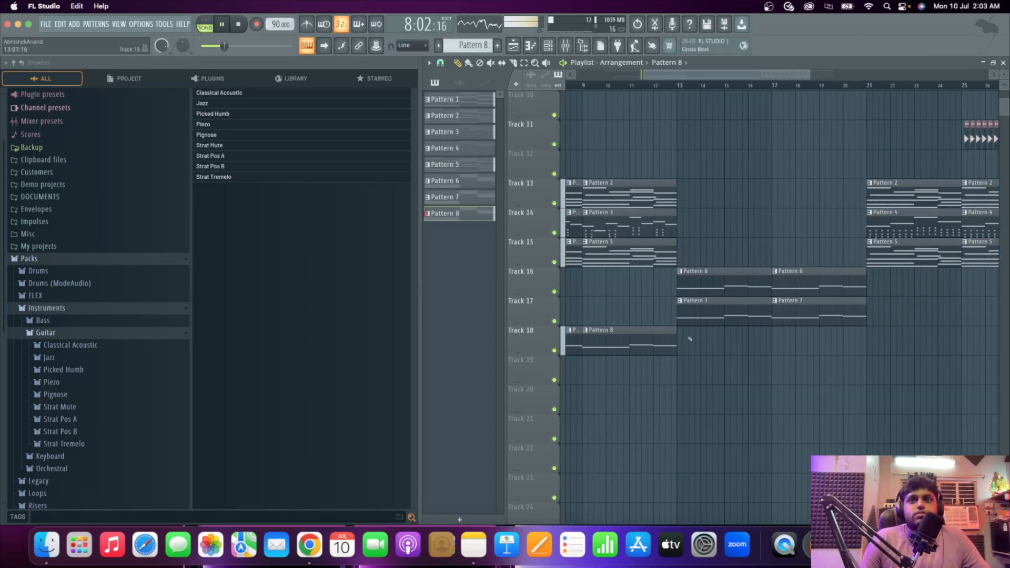
scroll(683, 335, down, 3)
scroll(680, 336, up, 2)
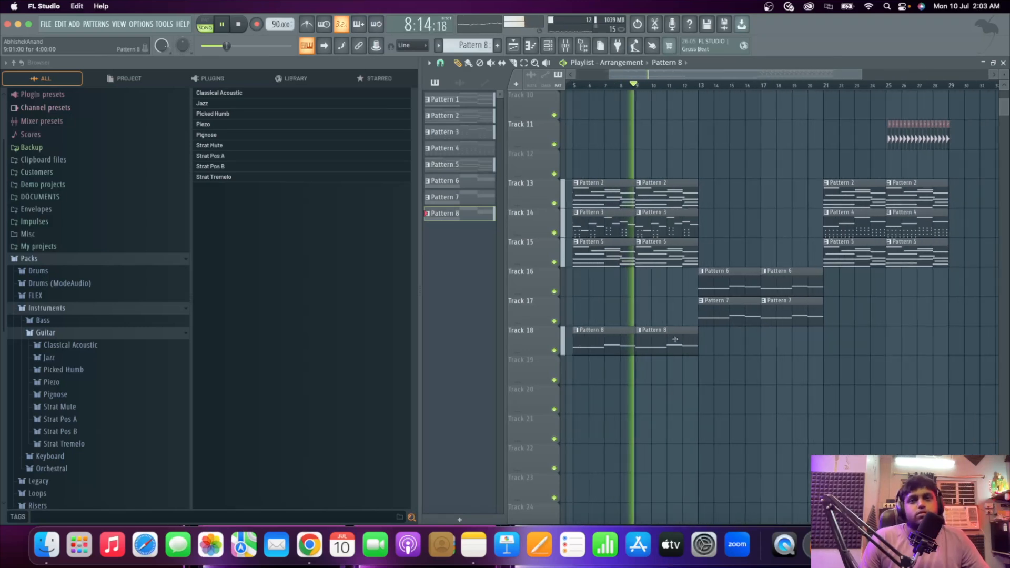
scroll(631, 316, down, 2)
drag(606, 298, 682, 374)
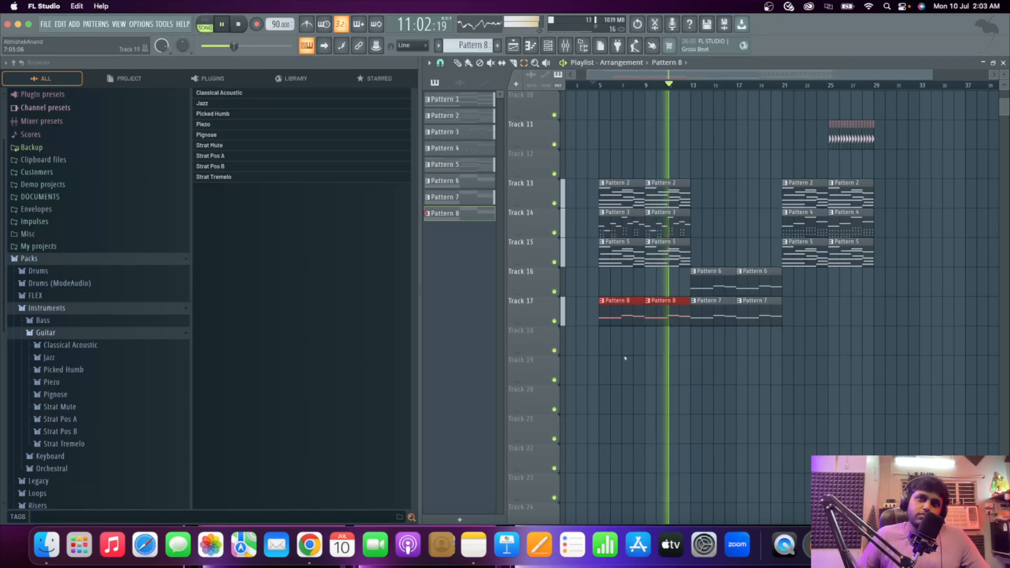
scroll(713, 340, up, 4)
click(652, 339)
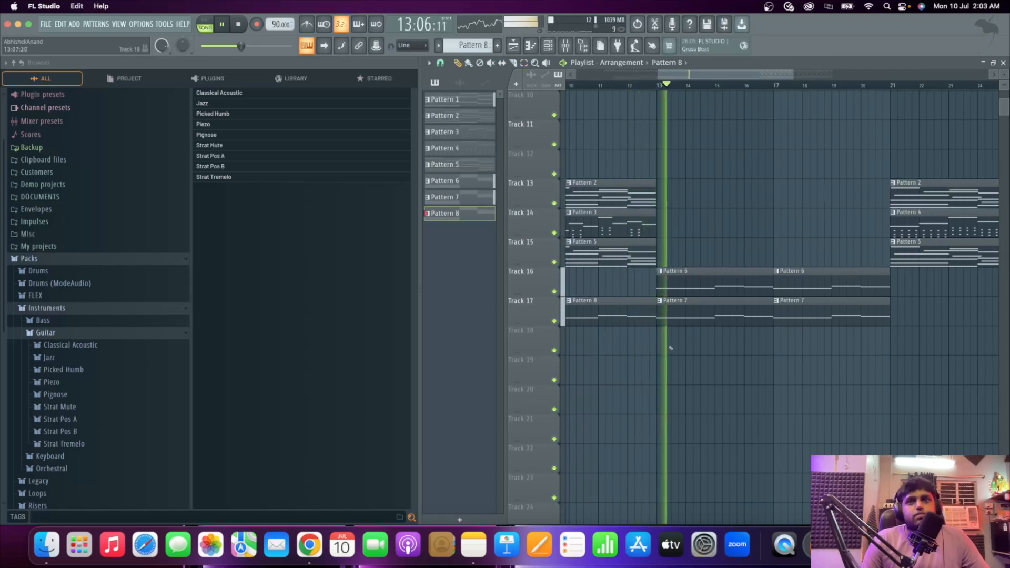
Stop playback, make the bar 9 Pattern 8 clip unique as Pattern 9, and open its BooBass notes in the piano roll.
scroll(668, 348, down, 1)
scroll(660, 342, up, 3)
key(space)
scroll(618, 241, up, 1)
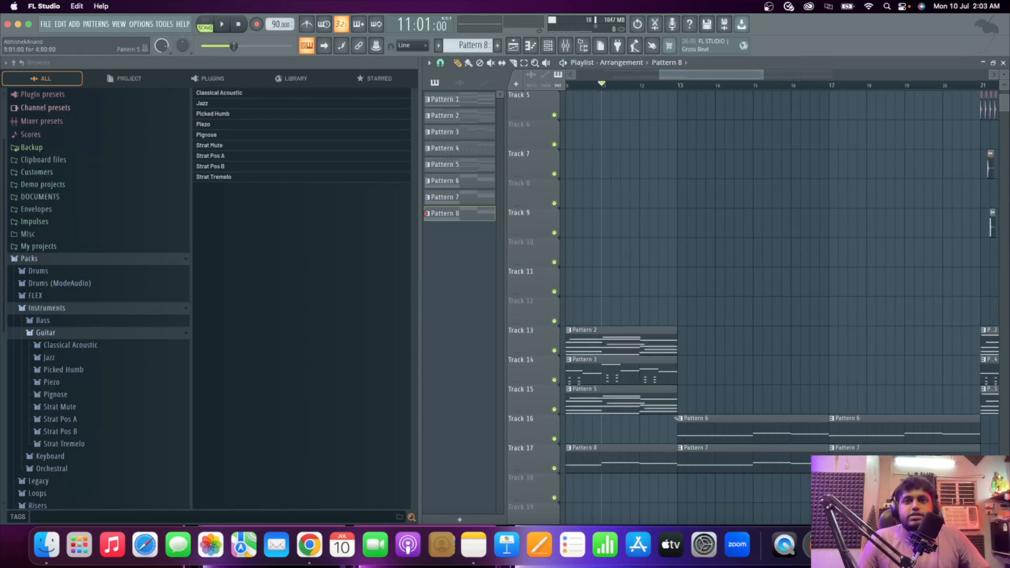
scroll(709, 497, down, 1)
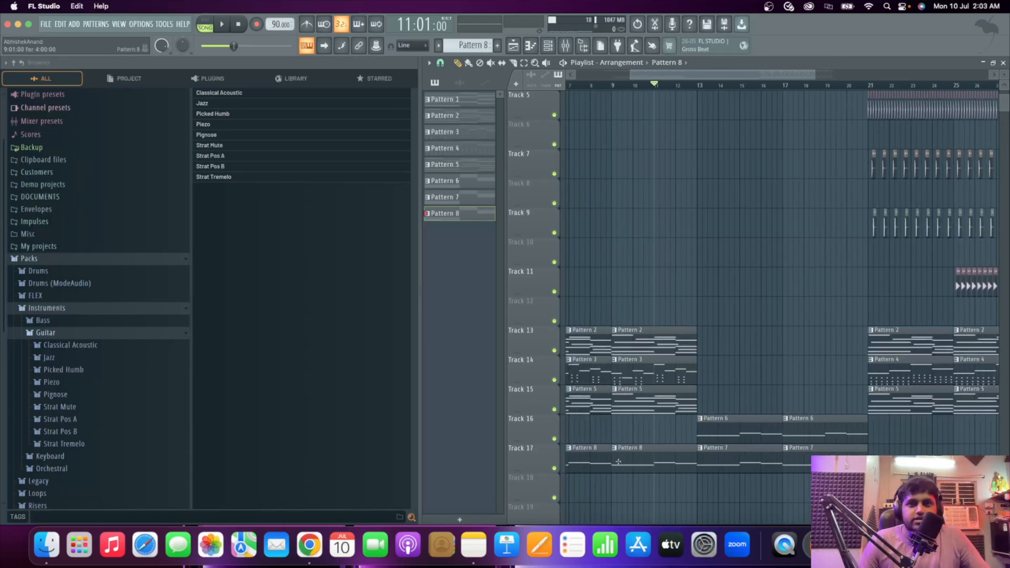
right_click(613, 392)
click(648, 456)
scroll(685, 471, up, 1)
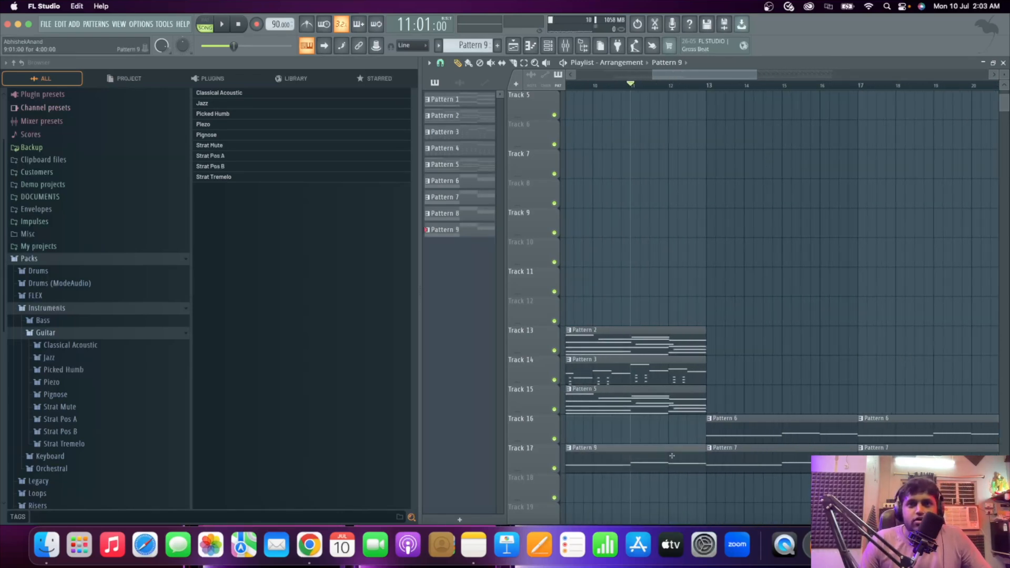
double_click(671, 456)
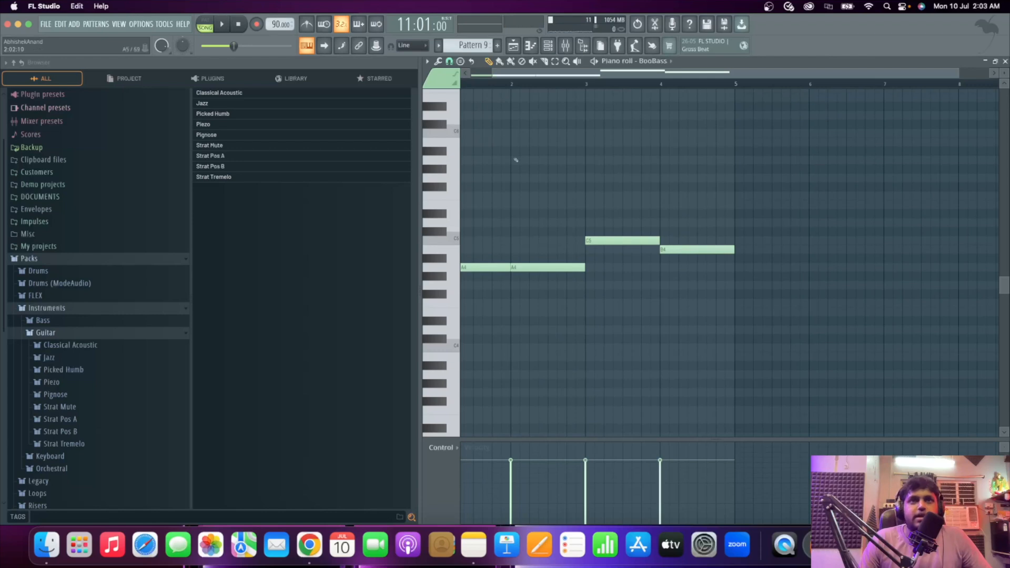
Add a half-bar A6 slide note over the second half of bar 4 in Pattern 9's BooBass part.
mouse_move(678, 131)
mouse_down()
mouse_move(699, 90)
mouse_move(728, 145)
mouse_move(737, 95)
mouse_up()
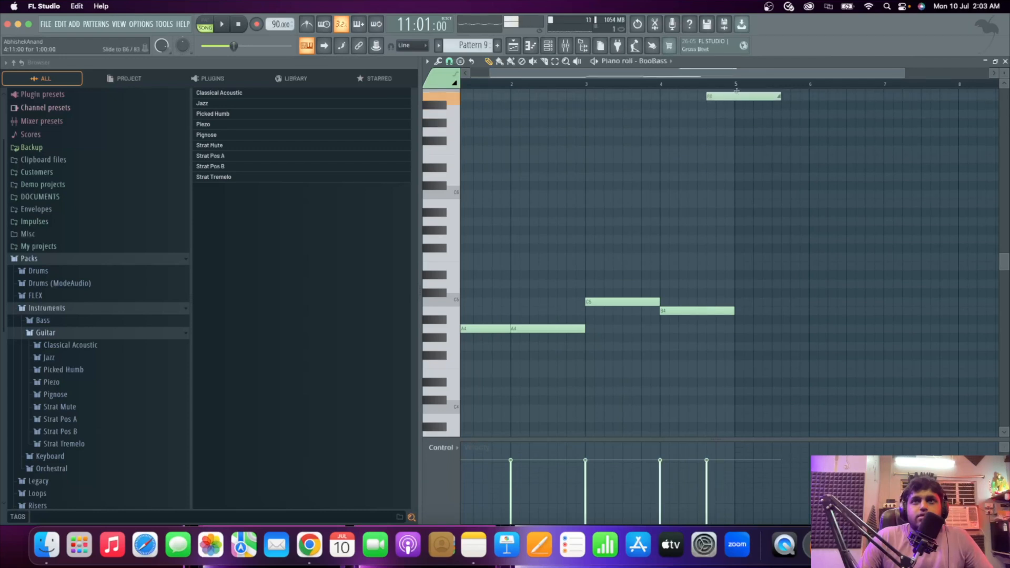
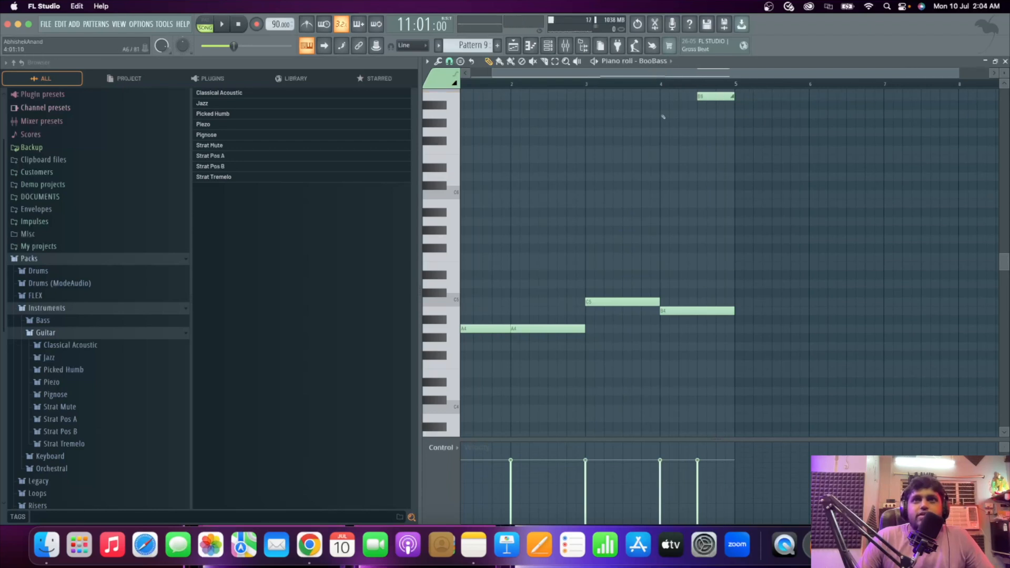
key(space)
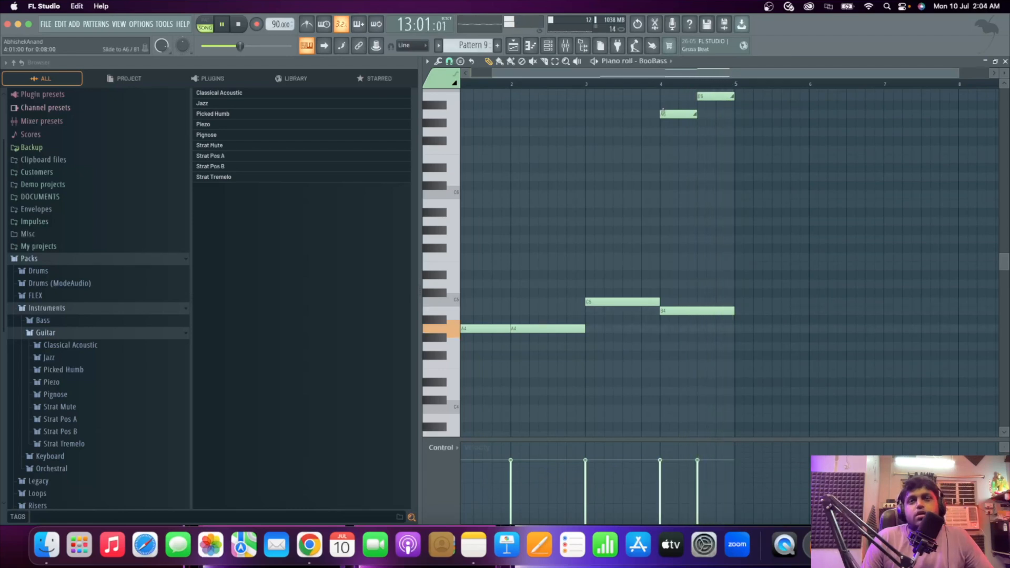
right_click(694, 113)
key(space)
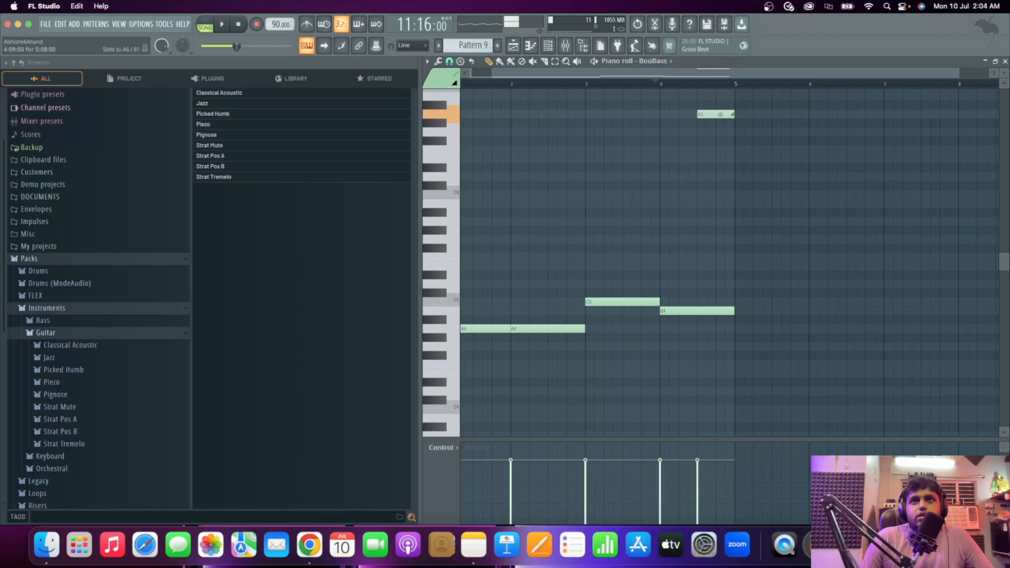
Play the arrangement across the transition into bar 13 to examine the bass slide, returning to the playlist's upper tracks.
key(space)
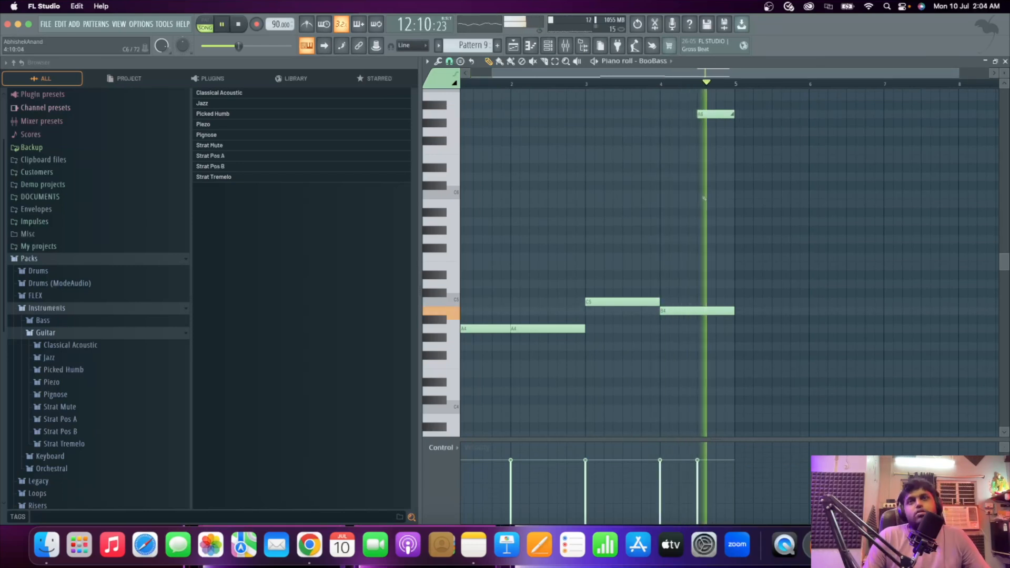
click(515, 47)
scroll(645, 270, down, 3)
scroll(648, 270, up, 4)
scroll(676, 280, up, 1)
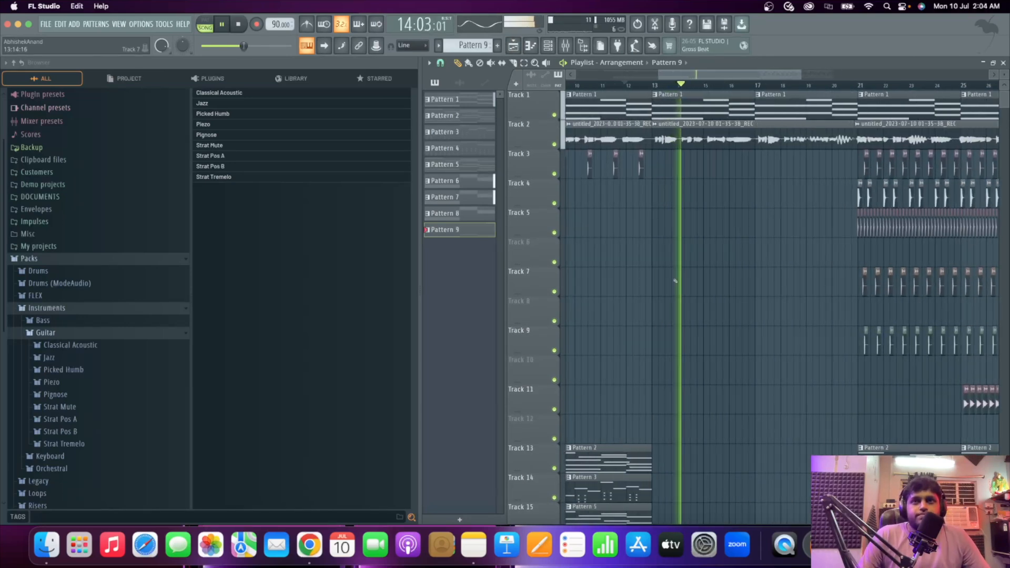
Place Cymatics - Cobra Kick 3 clips on Track 4, one per beat, from bar 13 to the first beat of bar 15.
scroll(698, 168, down, 2)
key(space)
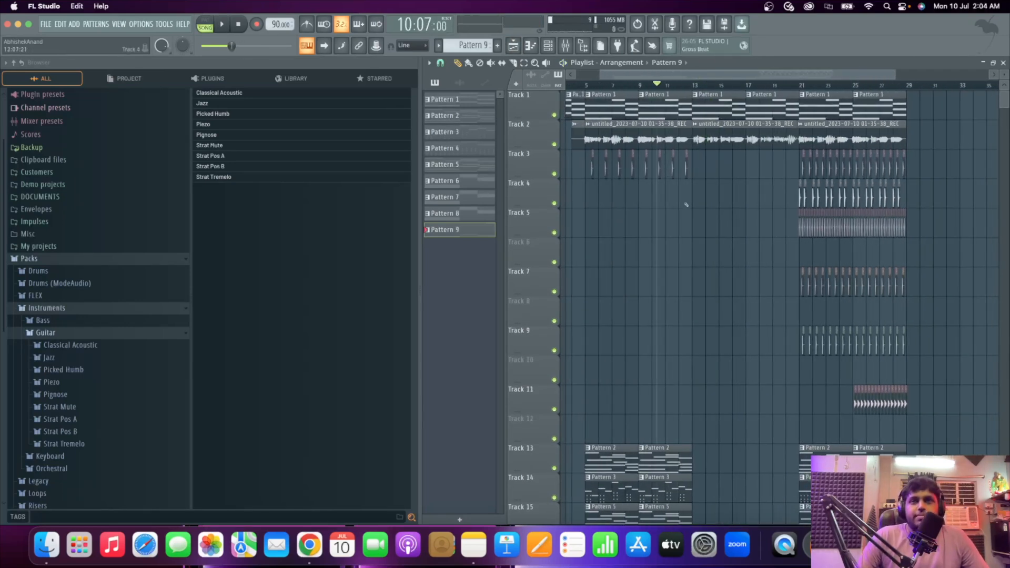
scroll(682, 166, up, 2)
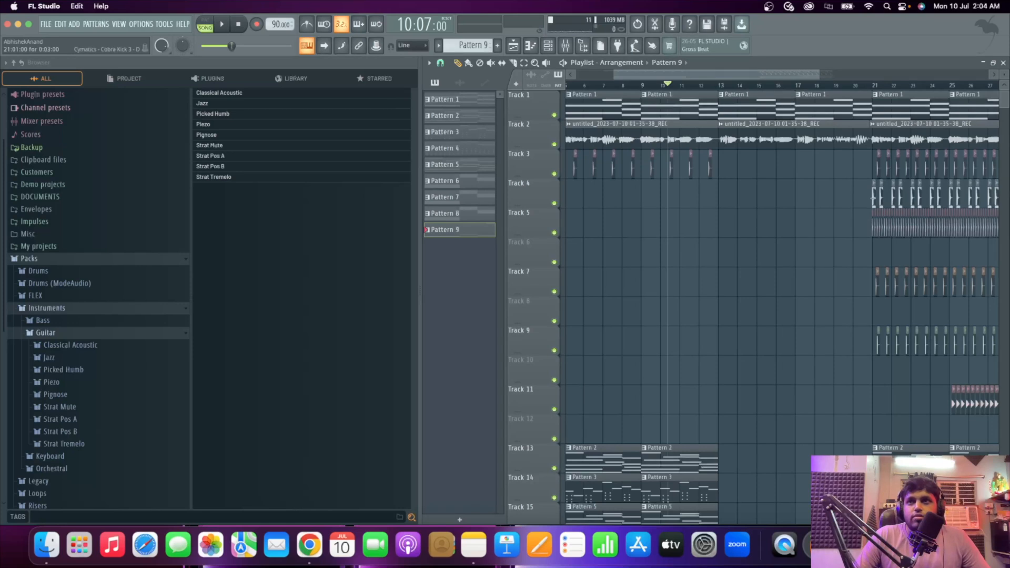
scroll(652, 203, up, 3)
scroll(653, 195, up, 2)
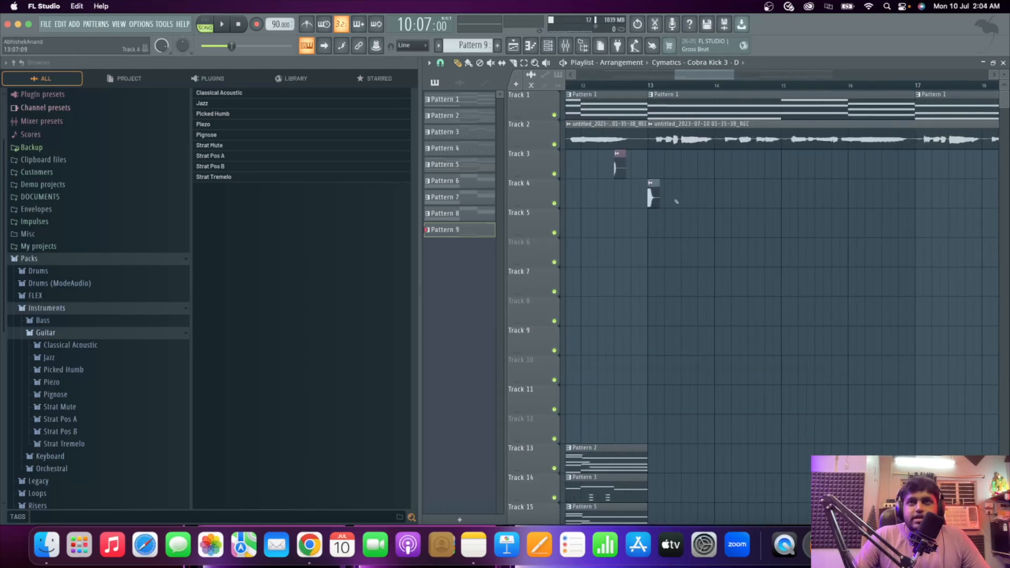
key(space)
scroll(687, 205, up, 2)
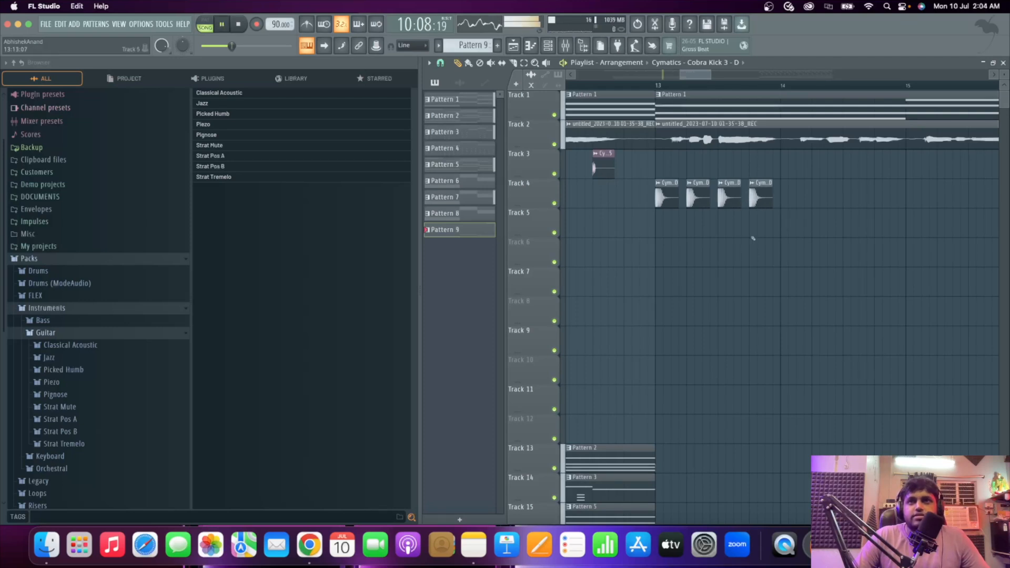
scroll(757, 206, down, 1)
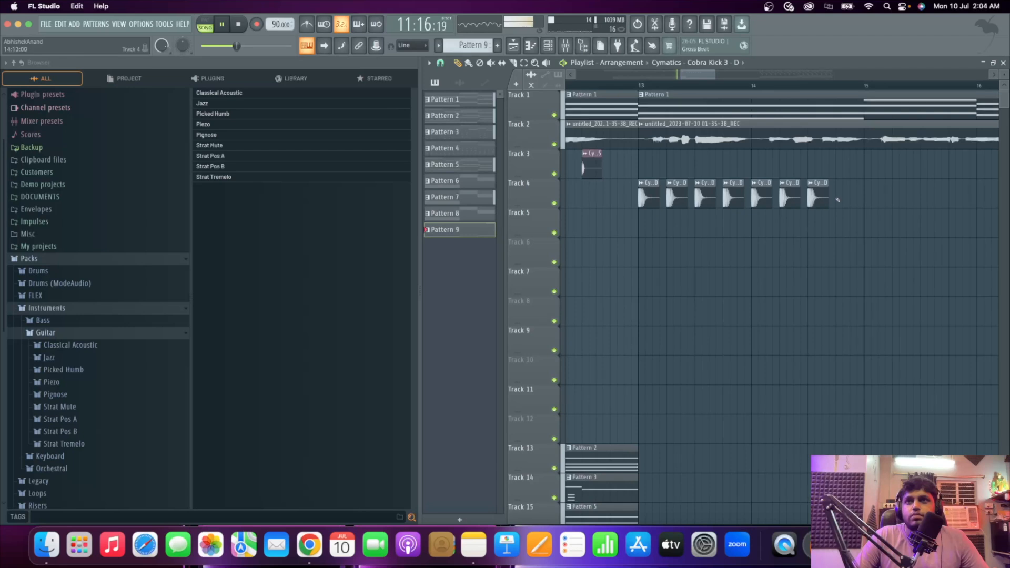
scroll(789, 221, down, 1)
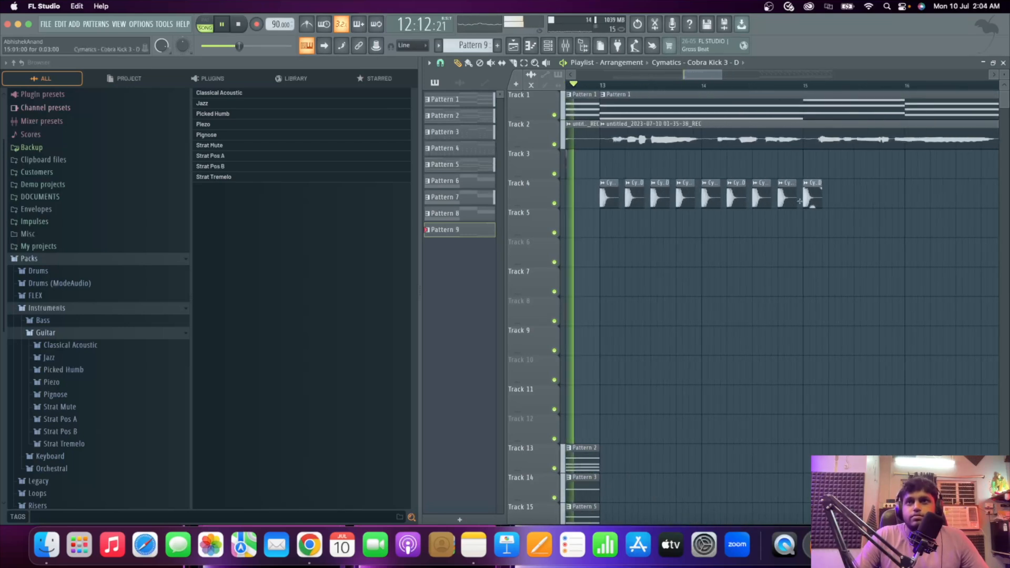
Add kick clips on Track 4 for the remaining beats of bar 15 and every beat of bar 16.
click(834, 203)
click(857, 201)
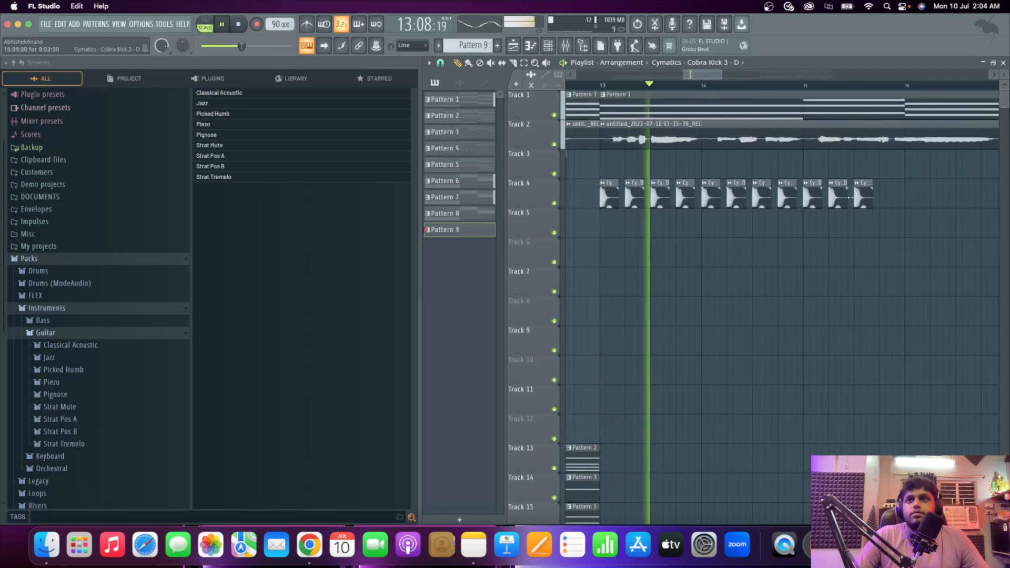
click(889, 201)
scroll(767, 225, down, 6)
scroll(833, 225, up, 6)
click(851, 204)
click(871, 199)
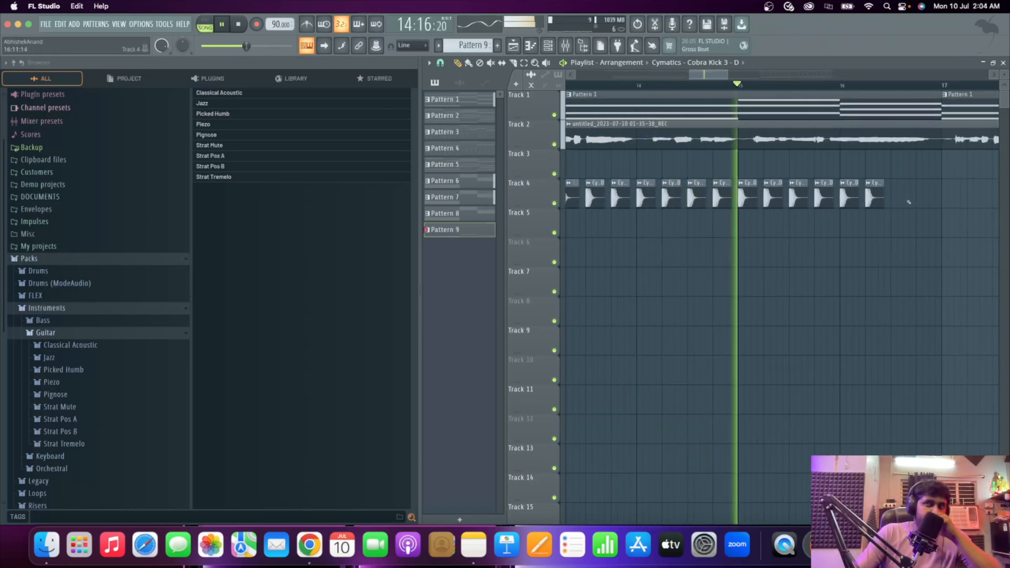
click(889, 198)
click(917, 199)
Continue the kick clips on Track 4, one per beat, through bars 17 and 18 and the first beat of bar 19.
scroll(767, 254, down, 4)
scroll(837, 217, up, 3)
click(800, 204)
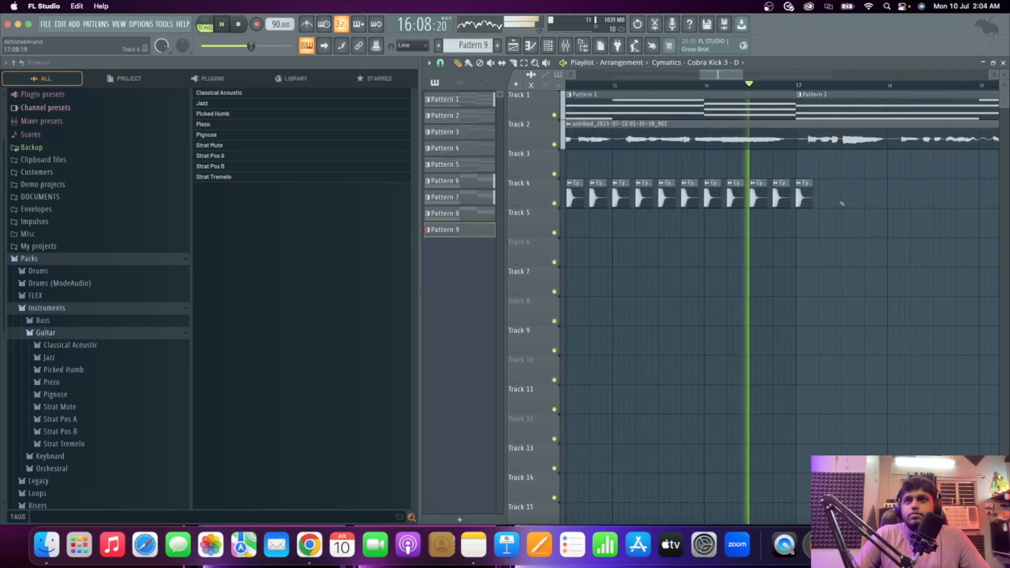
click(823, 202)
click(857, 203)
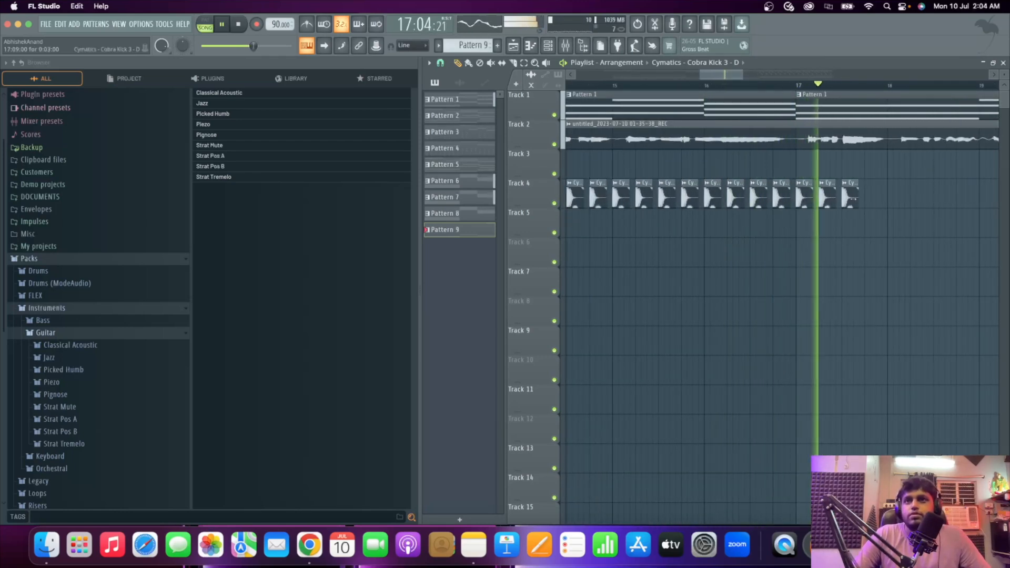
click(873, 202)
click(897, 201)
click(918, 200)
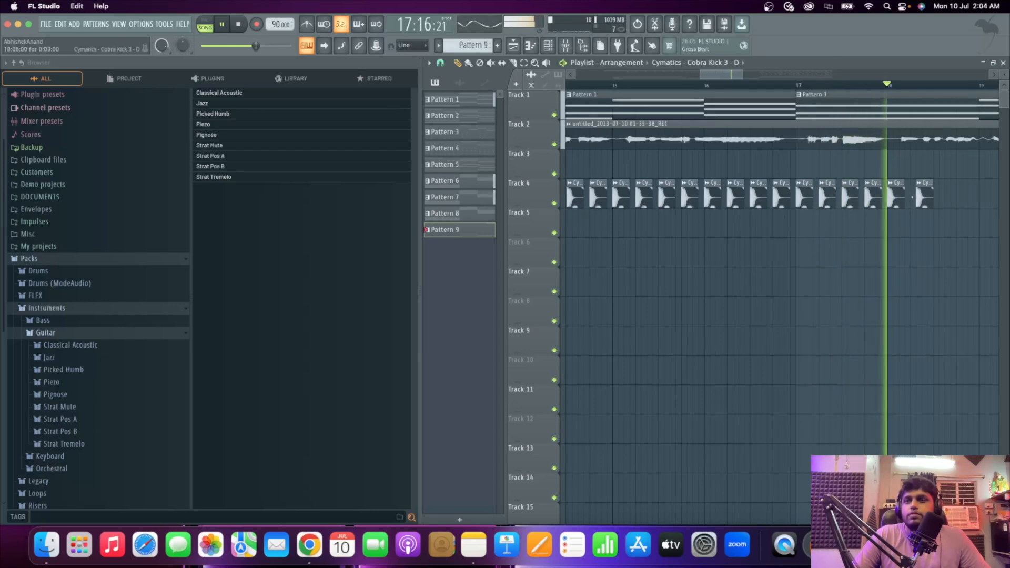
click(940, 202)
scroll(874, 210, down, 2)
scroll(921, 200, up, 2)
click(922, 201)
Fill the remaining beats of bar 19 and all four beats of bar 20 on Track 4 with kick clips.
scroll(773, 224, down, 4)
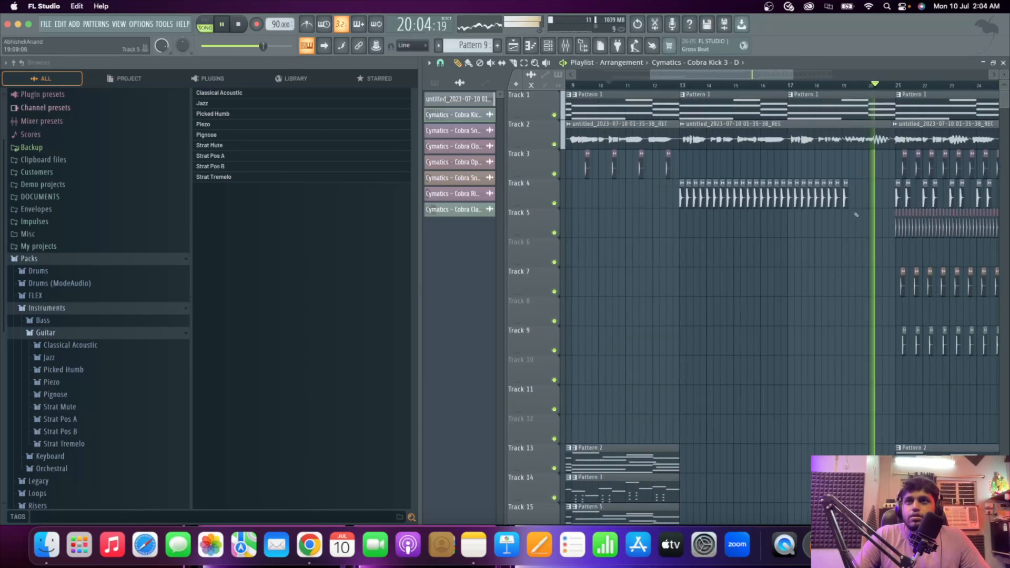
scroll(855, 214, up, 4)
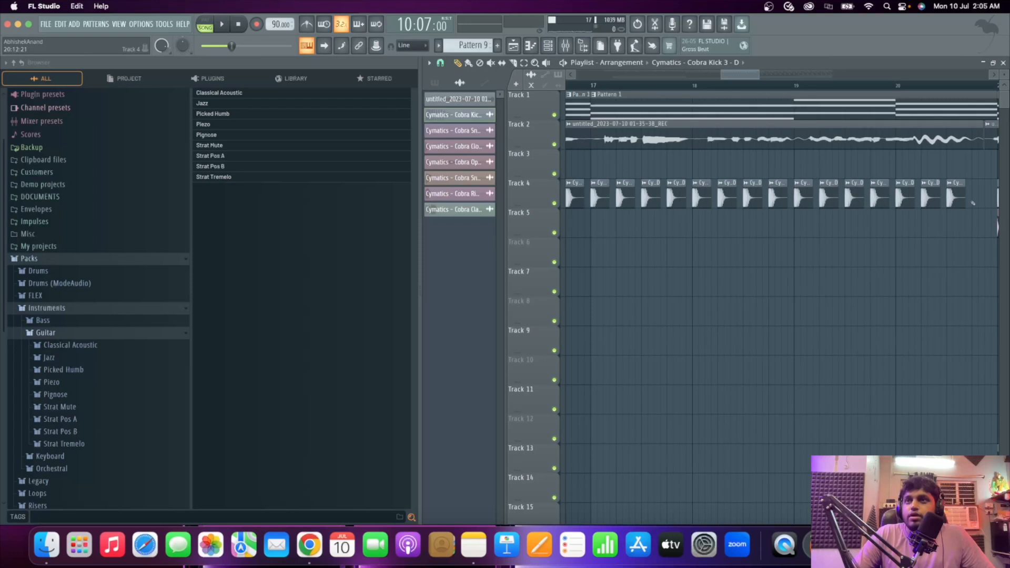
scroll(894, 216, down, 4)
scroll(841, 224, up, 4)
scroll(786, 233, down, 4)
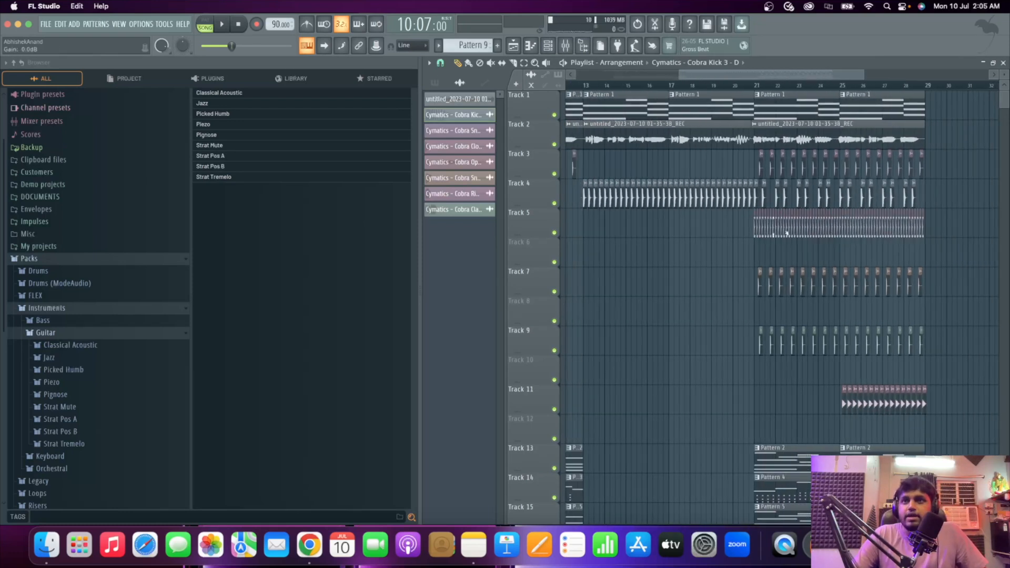
Delete the last two kicks of bar 20 on Track 4 and shorten the second Pattern 6 and Pattern 7 clips to 3:07:00.
scroll(786, 233, up, 5)
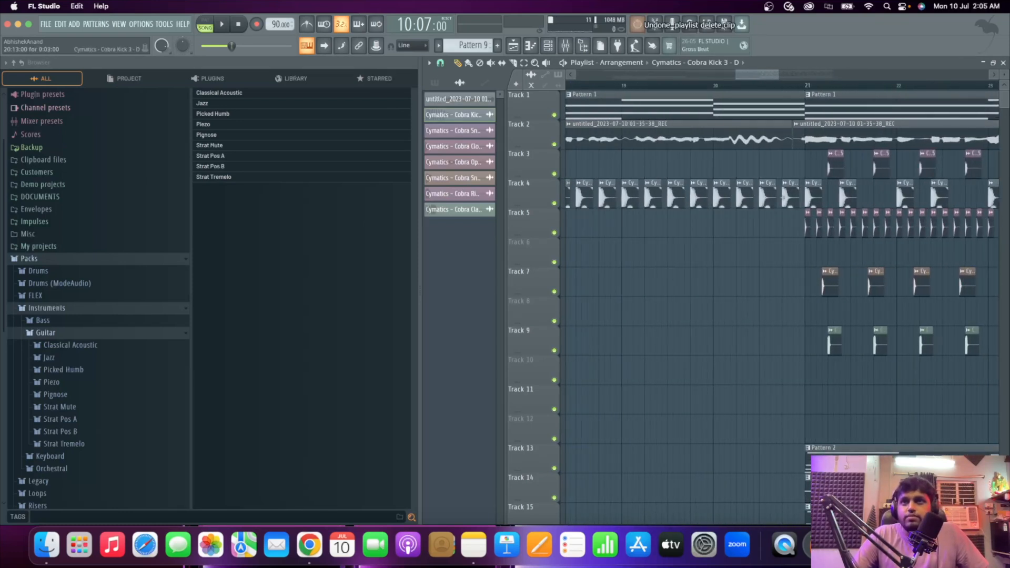
scroll(769, 214, down, 3)
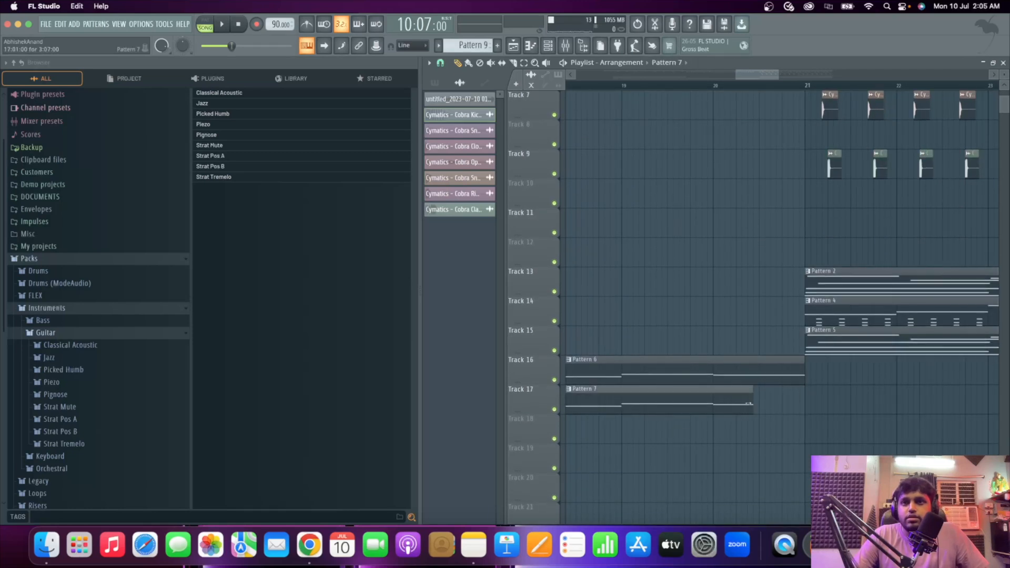
scroll(752, 374, down, 4)
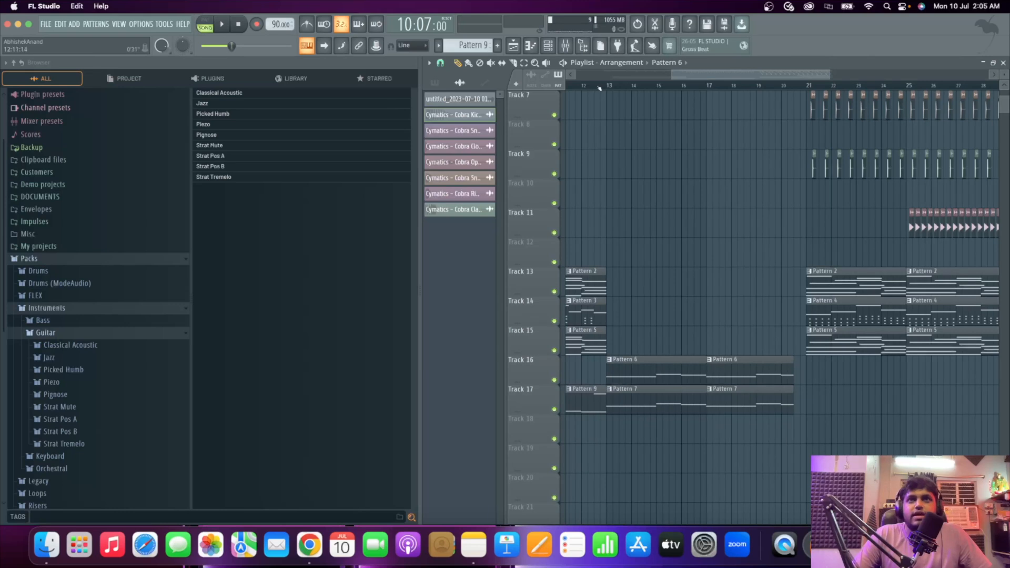
Show all channels in the Channel rack and play back the kick section in the Playlist from 12:11.
click(553, 51)
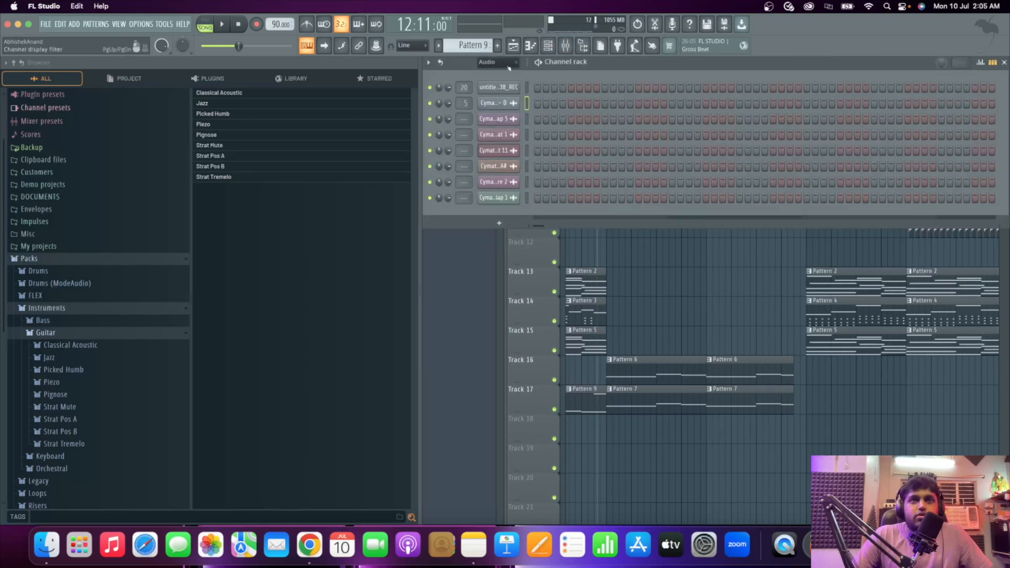
click(489, 73)
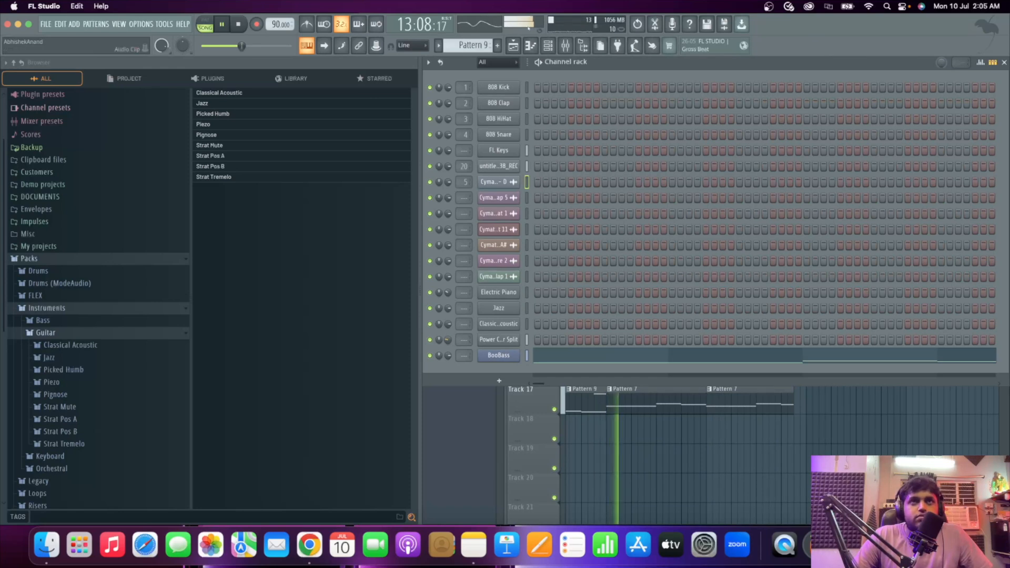
click(513, 47)
scroll(751, 324, down, 3)
scroll(640, 407, up, 5)
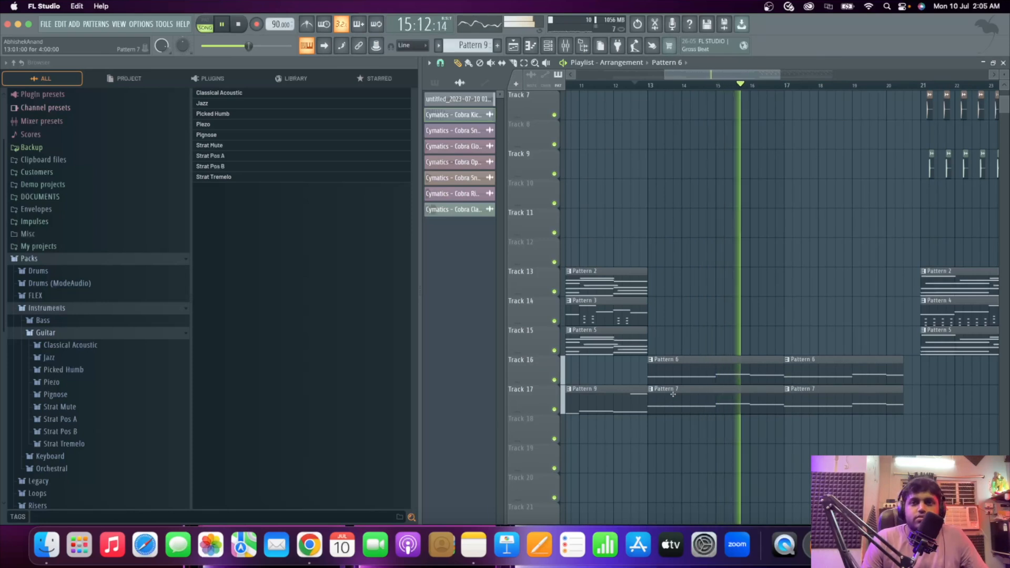
scroll(673, 394, down, 3)
scroll(675, 397, up, 5)
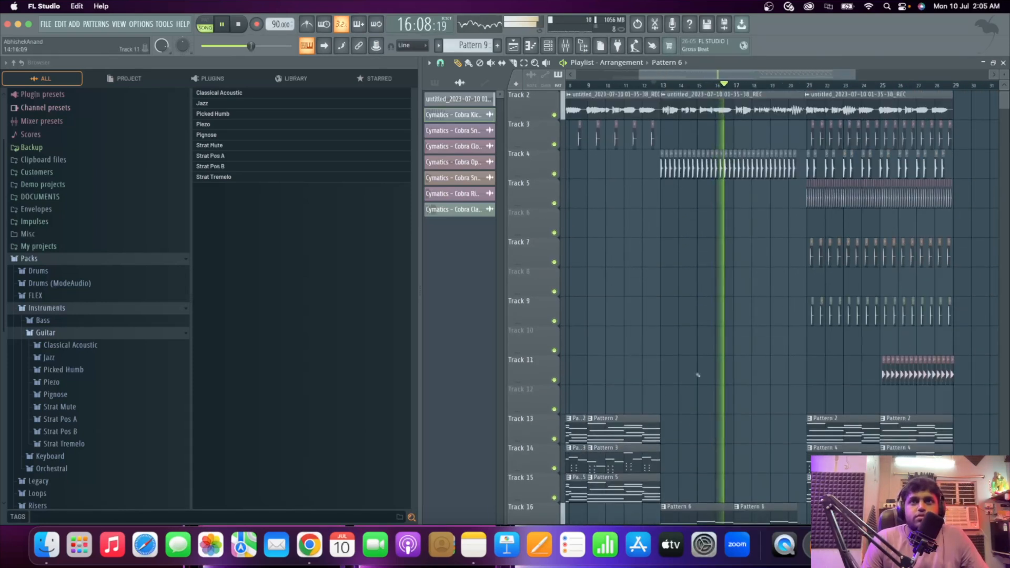
key(space)
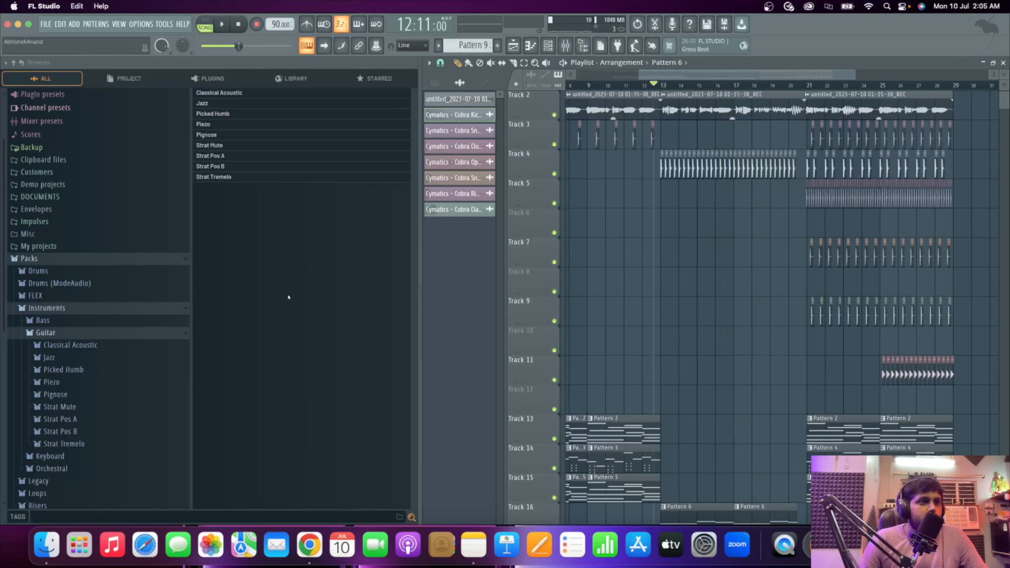
Open the KSHMR_Trap_Hat_Loops folder within the solo drum loops of KSHMR VOL.3 in Sample Packs.
click(77, 259)
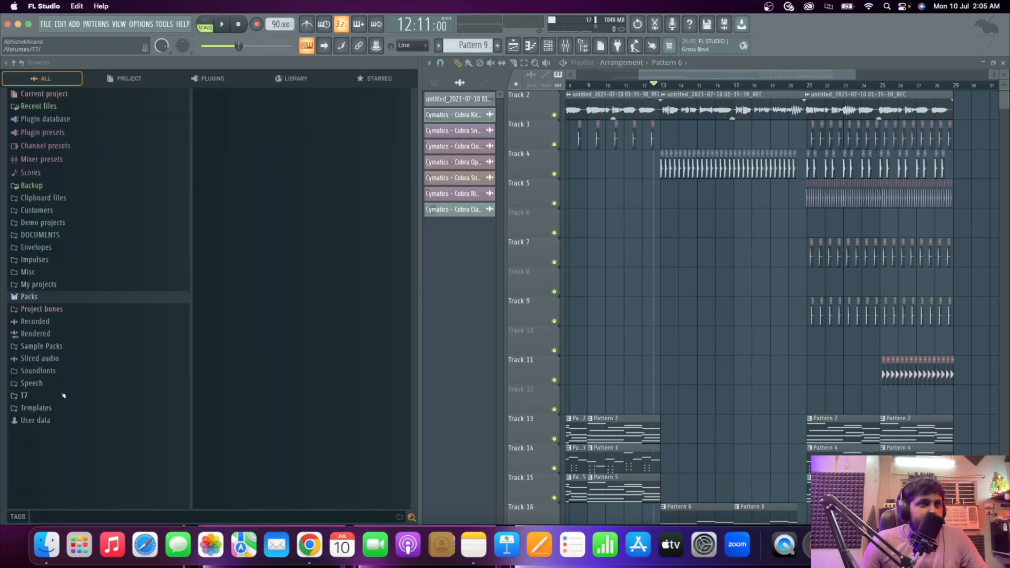
click(83, 348)
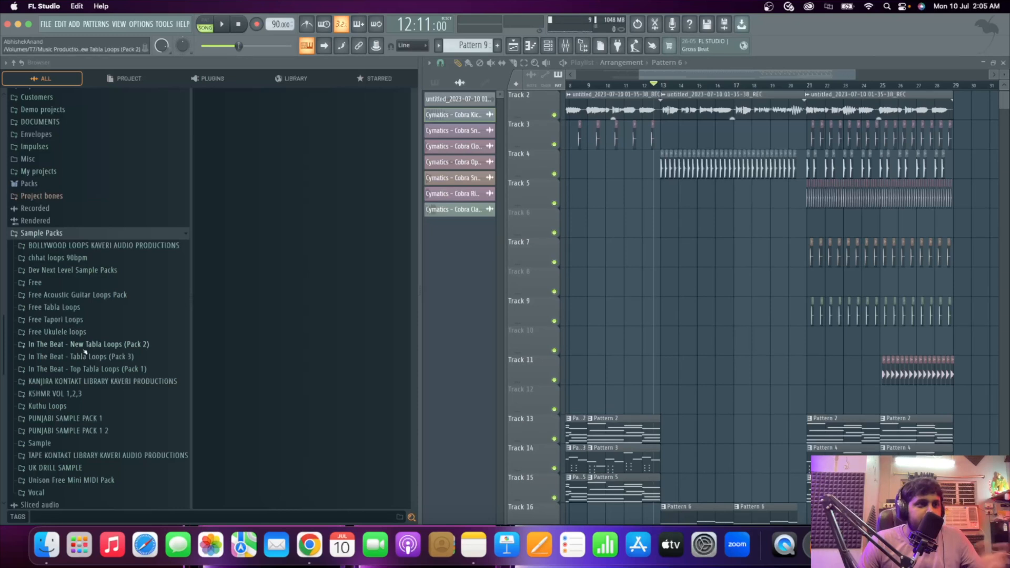
scroll(80, 347, down, 3)
click(81, 348)
click(82, 343)
click(82, 353)
click(83, 365)
click(106, 389)
click(141, 369)
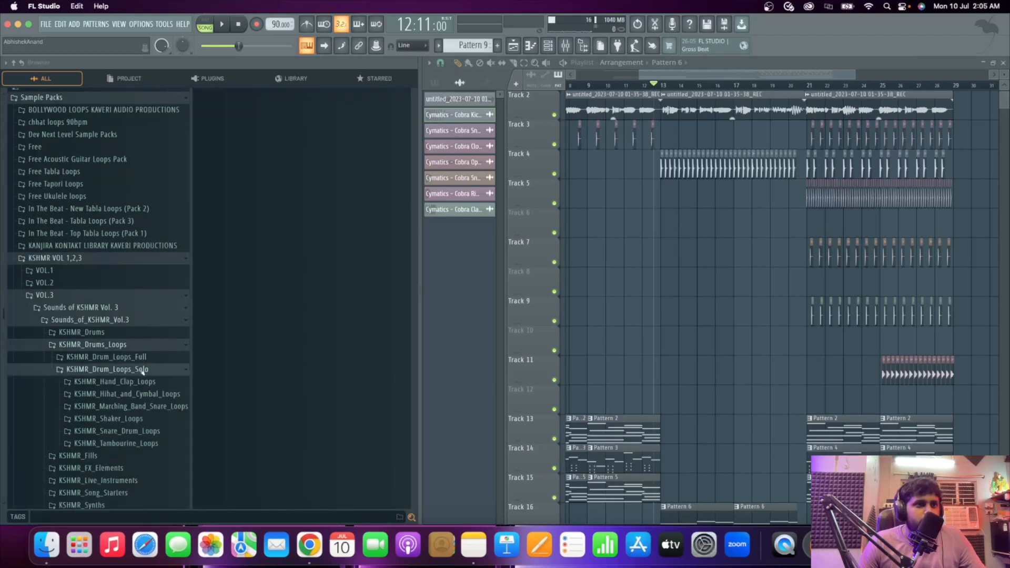
click(155, 395)
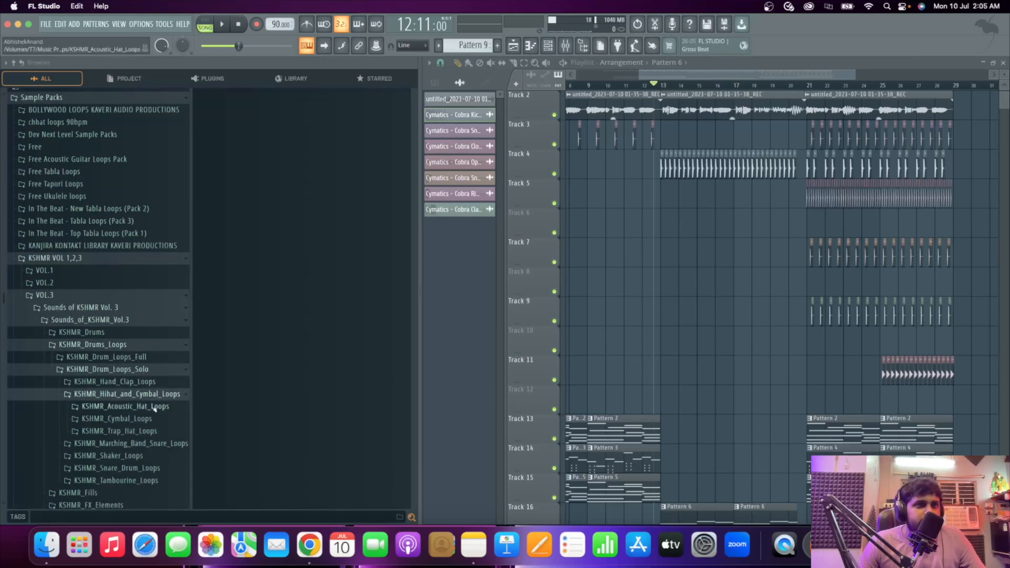
click(148, 432)
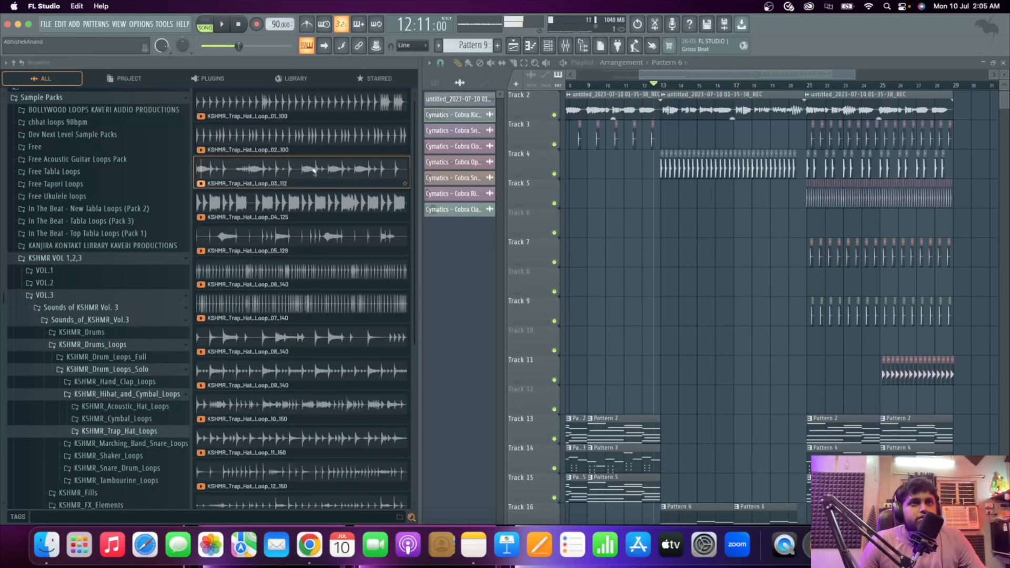
Preview several trap hat loops, including KSHMR_Trap_Hat_Loop_06_140 and KSHMR_Trap_Hat_Loop_04_125.
scroll(735, 316, down, 6)
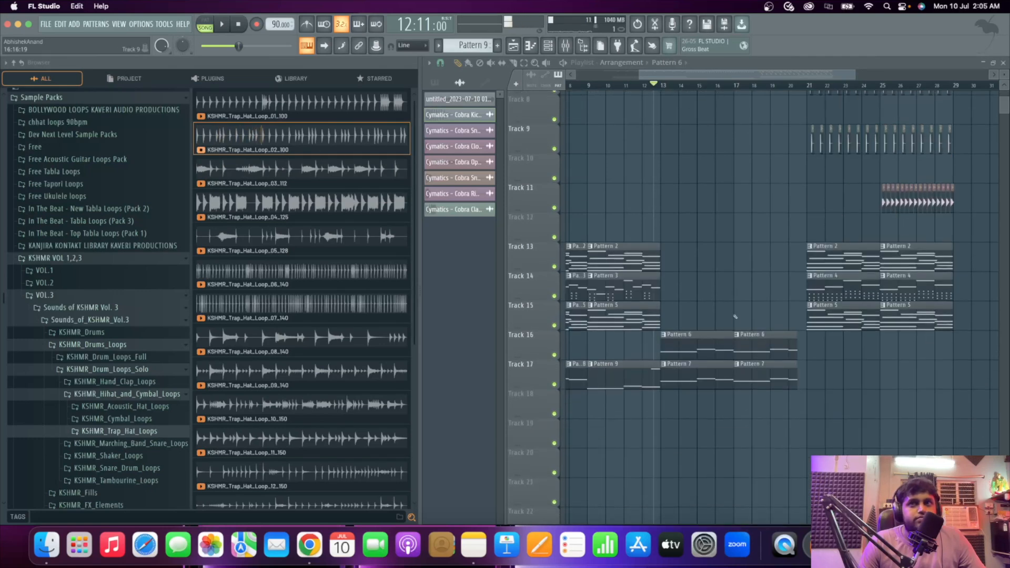
click(296, 271)
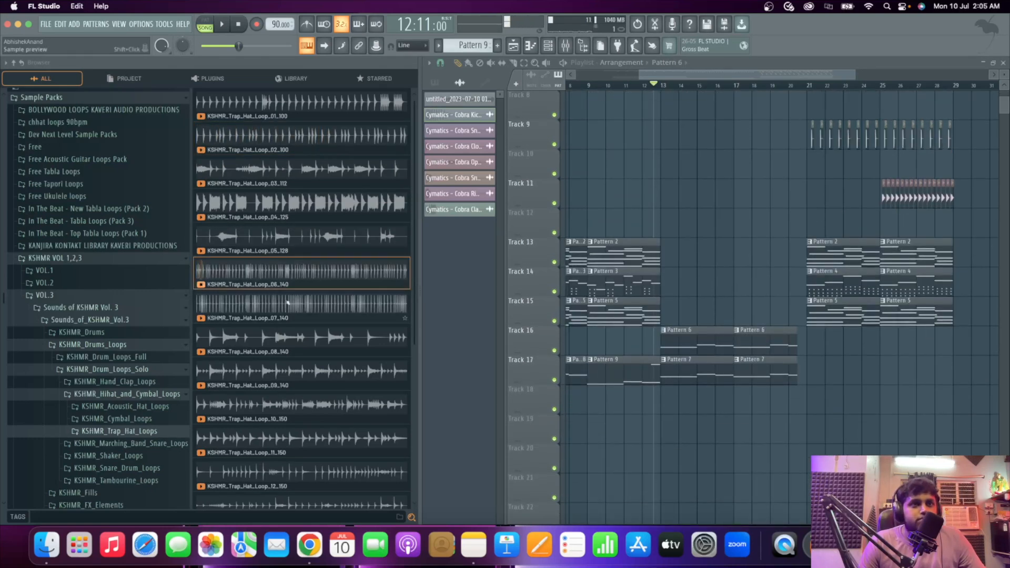
scroll(290, 346, down, 5)
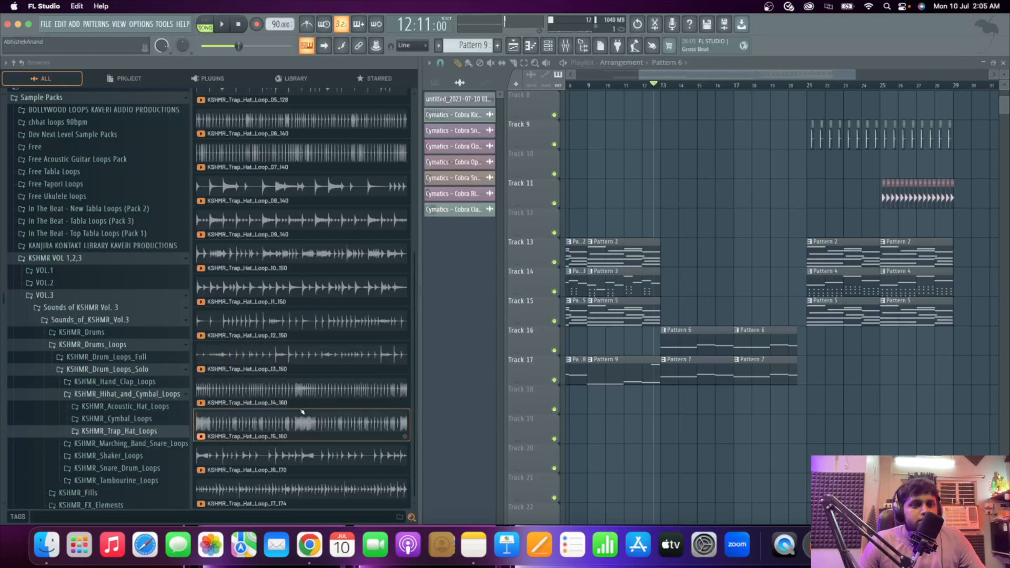
scroll(308, 376, up, 3)
click(297, 207)
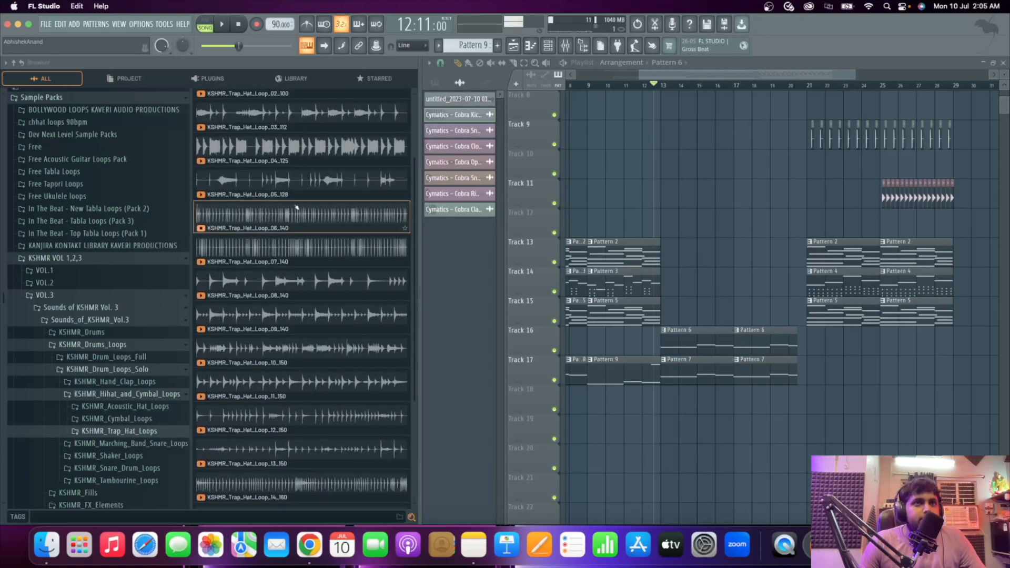
click(312, 148)
Place KSHMR_Trap_Hat_Loop_02_100 on Track 19 at the start of bar 13.
scroll(326, 129, up, 2)
click(319, 136)
drag(443, 269, 675, 432)
scroll(671, 432, up, 5)
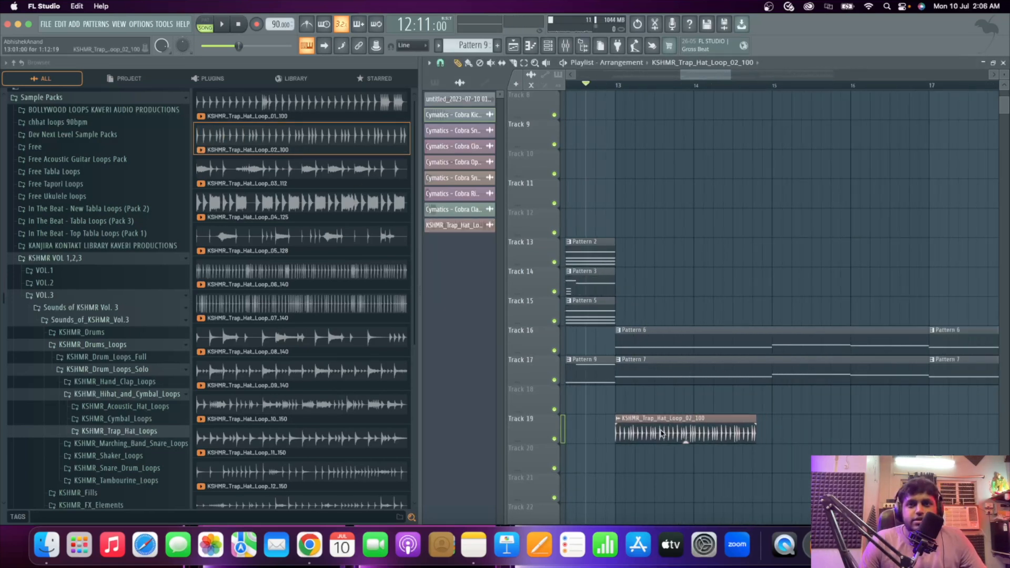
Time-stretch the trap hat loop on Track 19 to 2:00:00, change its stretch mode, and start playback to hear it.
double_click(688, 431)
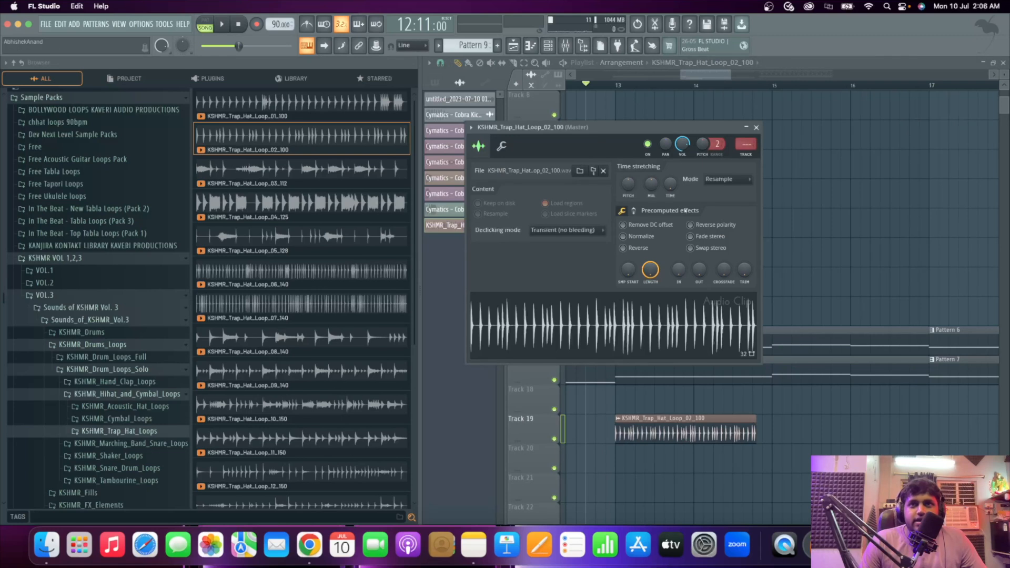
drag(670, 185, 670, 186)
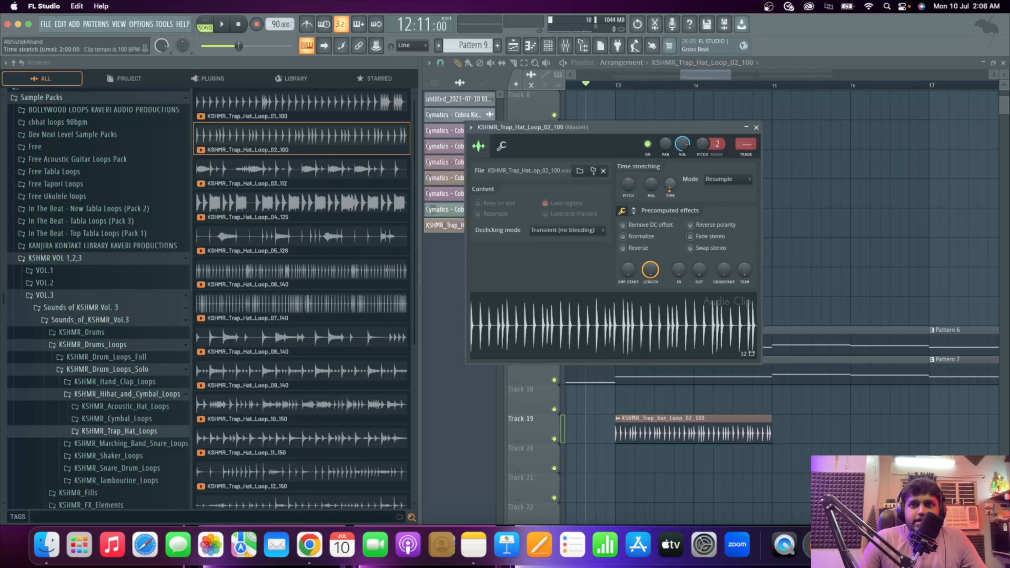
click(734, 180)
click(721, 194)
click(756, 127)
key(space)
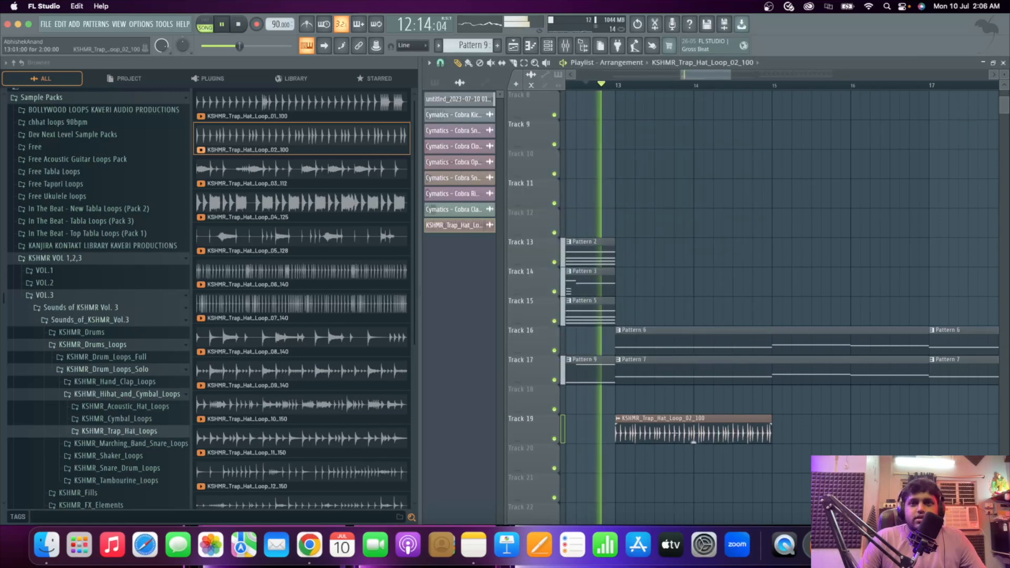
Repeat the trap hat loop clip along Track 19 from bar 15 until it fills the section up to bar 21.
click(758, 429)
scroll(758, 429, down, 3)
scroll(804, 424, up, 3)
click(778, 432)
drag(913, 433, 904, 432)
scroll(843, 431, down, 3)
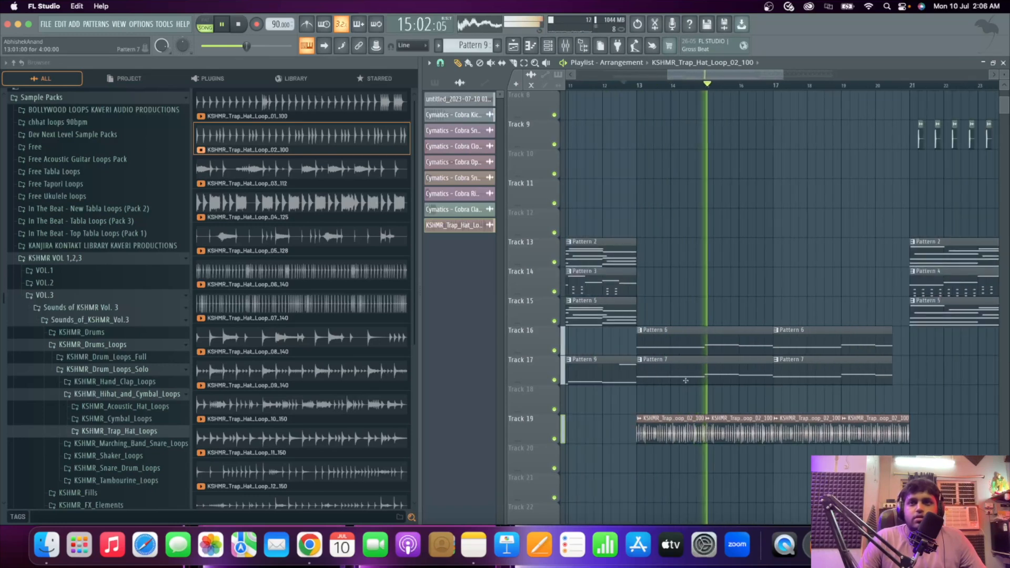
Stop playback, make the Pattern 1 clip at bar 13 on Track 1 unique, and open it in the piano roll.
scroll(682, 363, up, 5)
key(space)
double_click(676, 109)
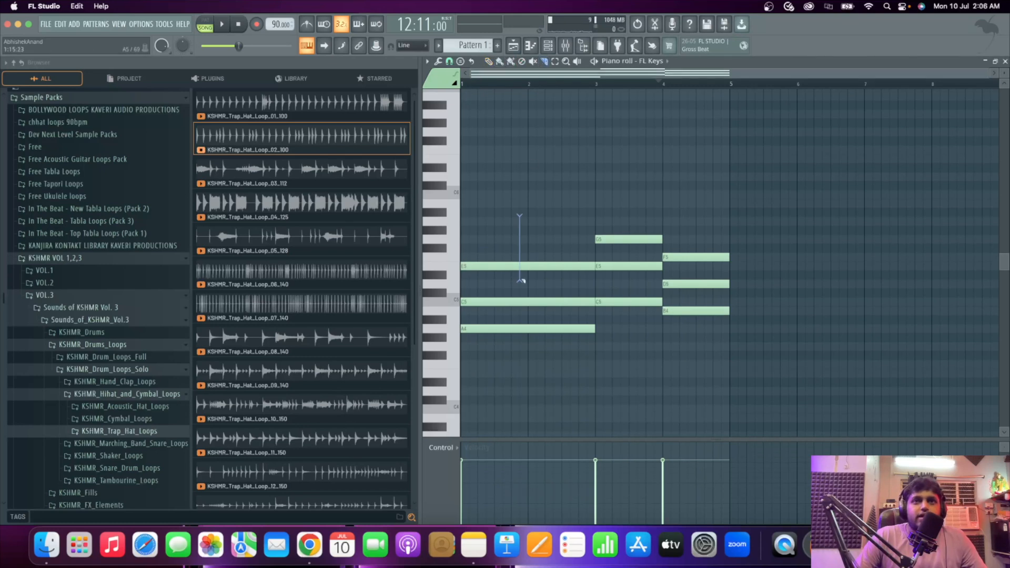
key(ctrl+a)
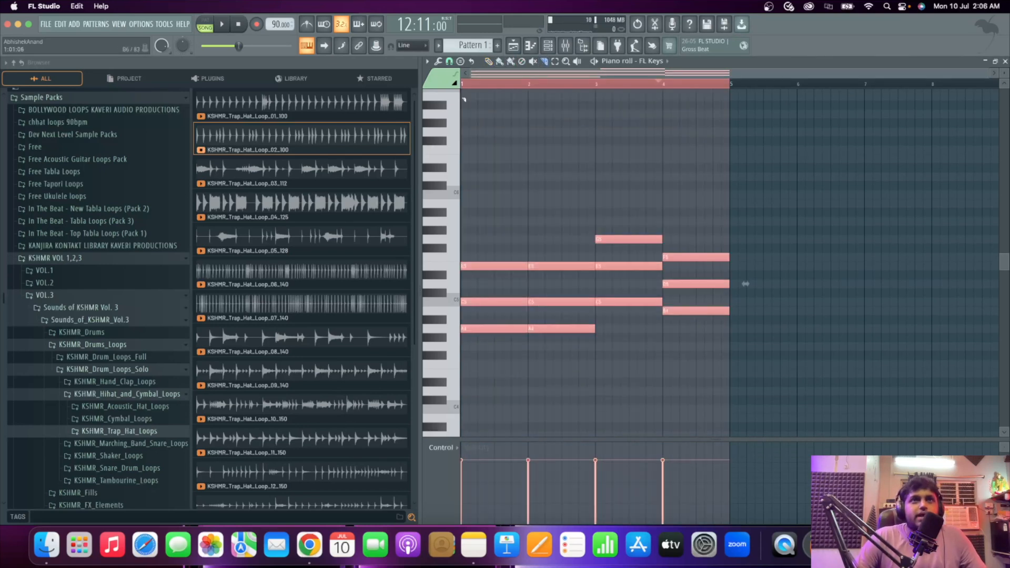
scroll(561, 261, up, 3)
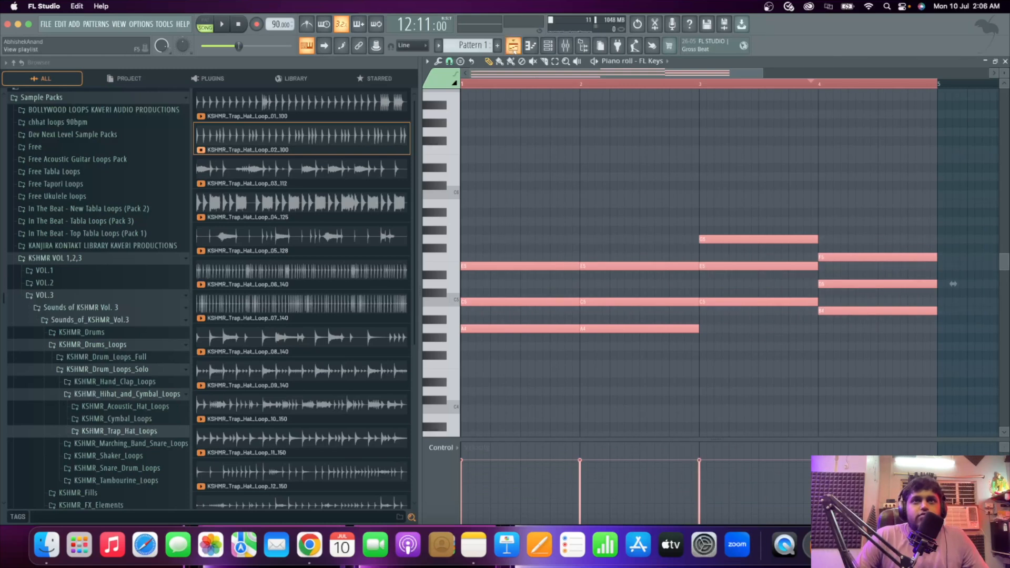
click(513, 46)
right_click(644, 95)
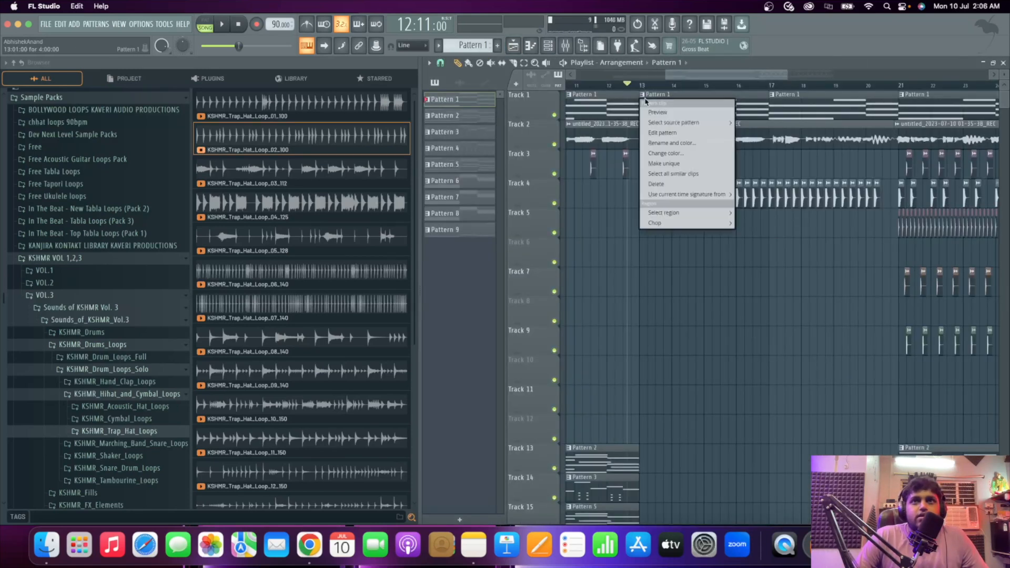
click(666, 164)
double_click(665, 116)
Shorten all the chord notes to 0:02:00 and duplicate them until the repeated chords fill all four bars of the pattern.
key(super+a)
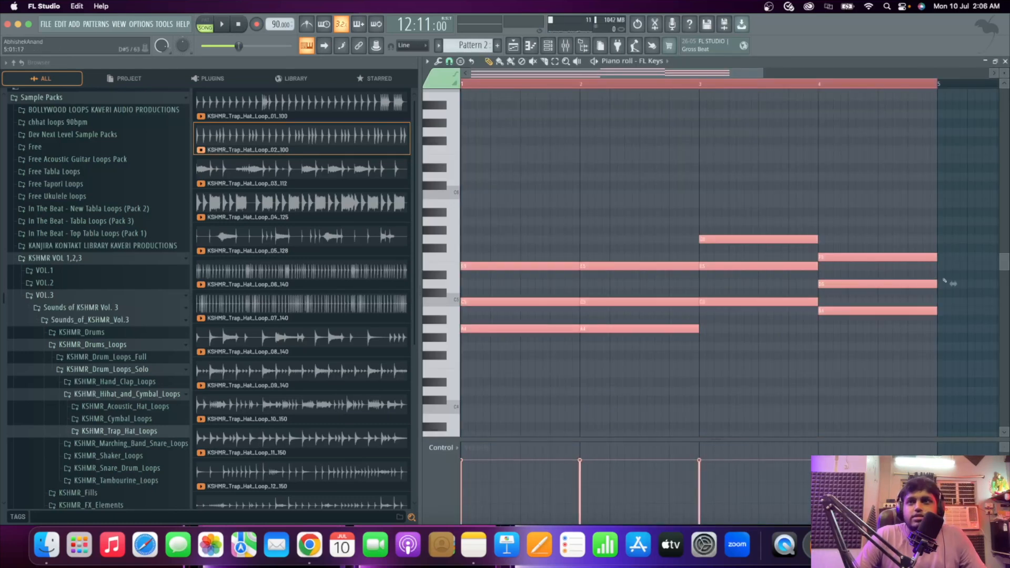
drag(953, 283, 841, 284)
scroll(467, 281, up, 4)
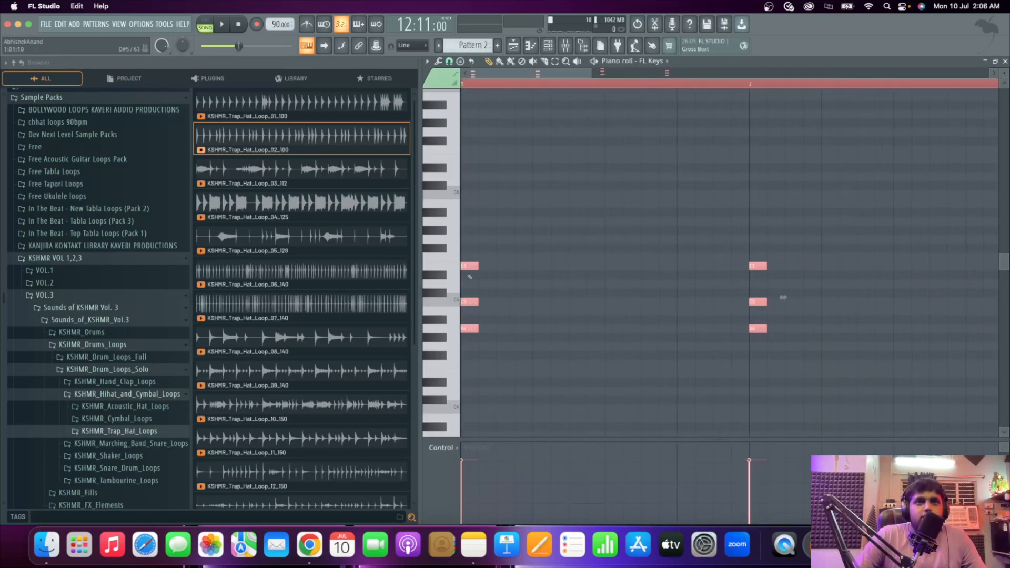
key(super+b)
key(super+b)
key(super+b)
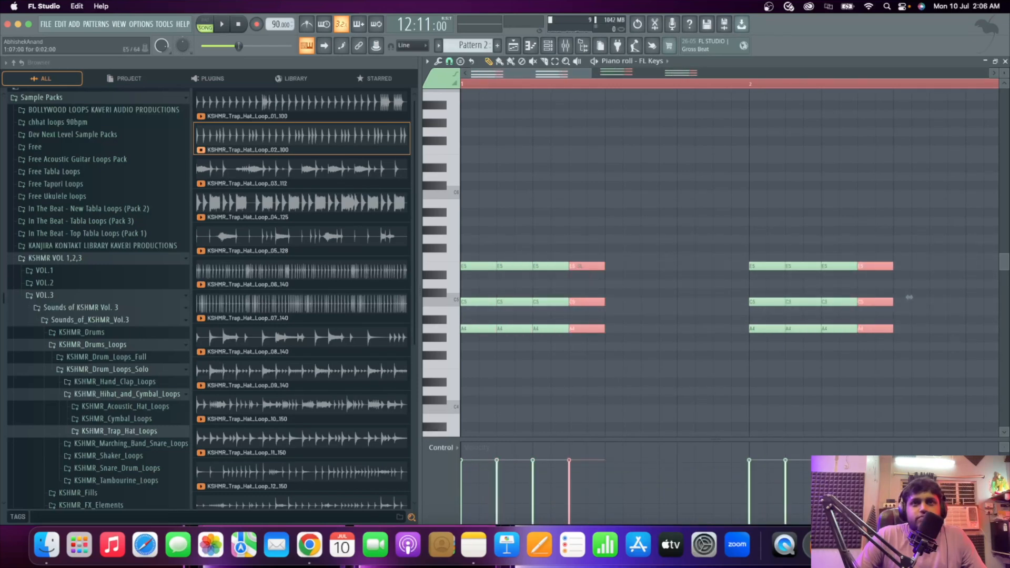
key(super+b)
key(super+b)
key(super+b)
key(super+b)
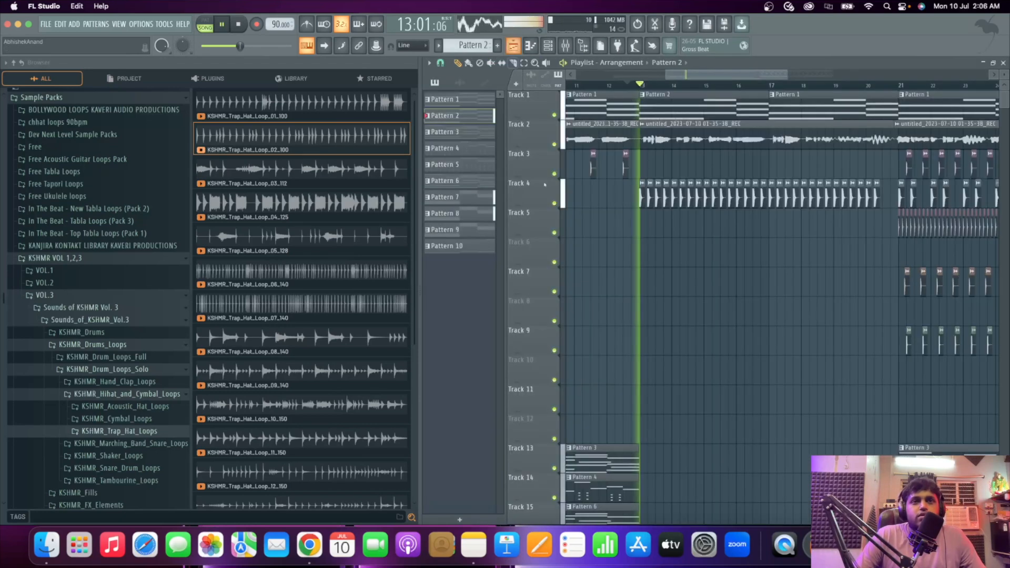
key(F5)
Normalize the vocal recording clip on Track 2 and stop playback.
scroll(669, 430, up, 3)
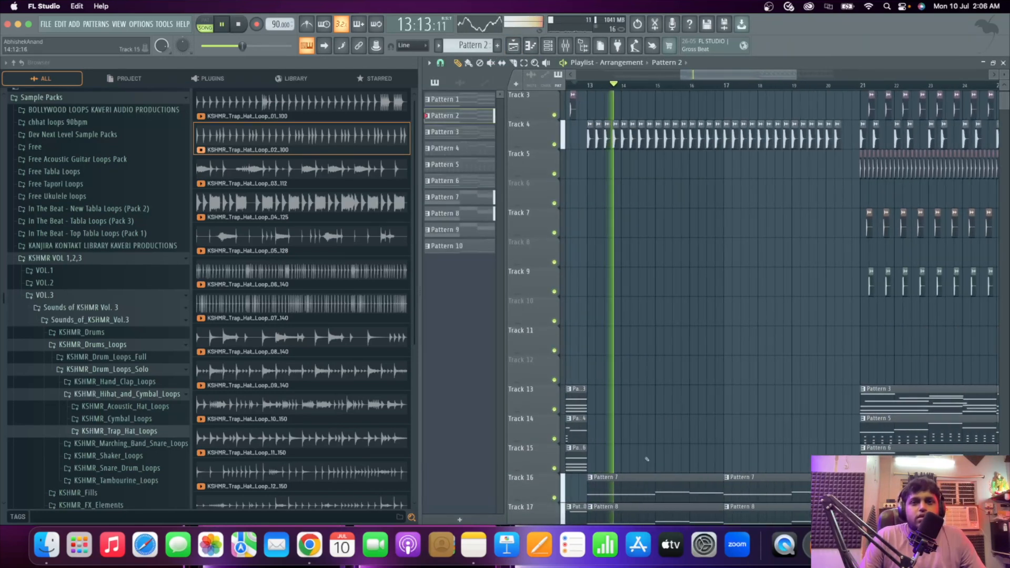
scroll(644, 471, up, 2)
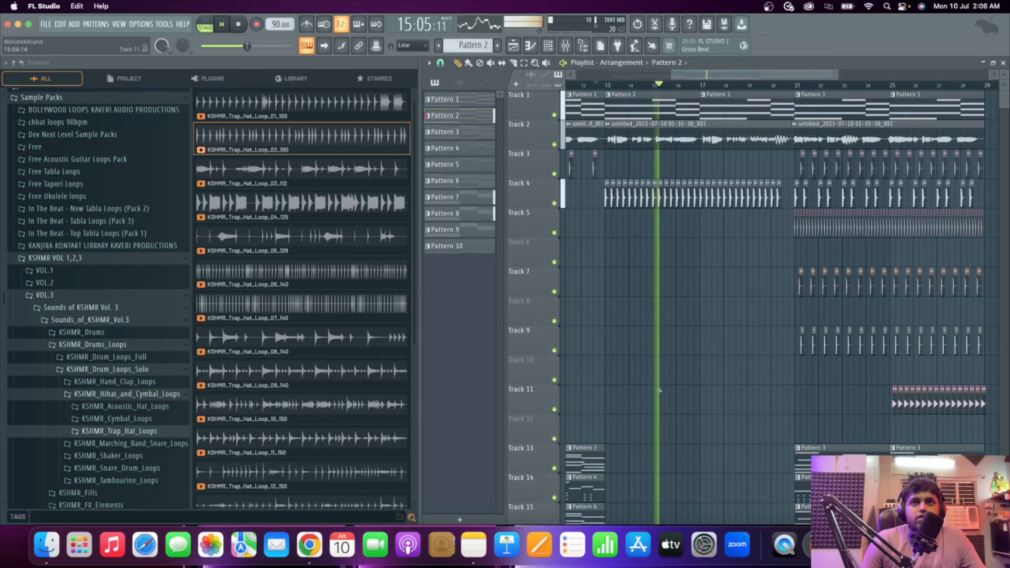
scroll(634, 263, down, 2)
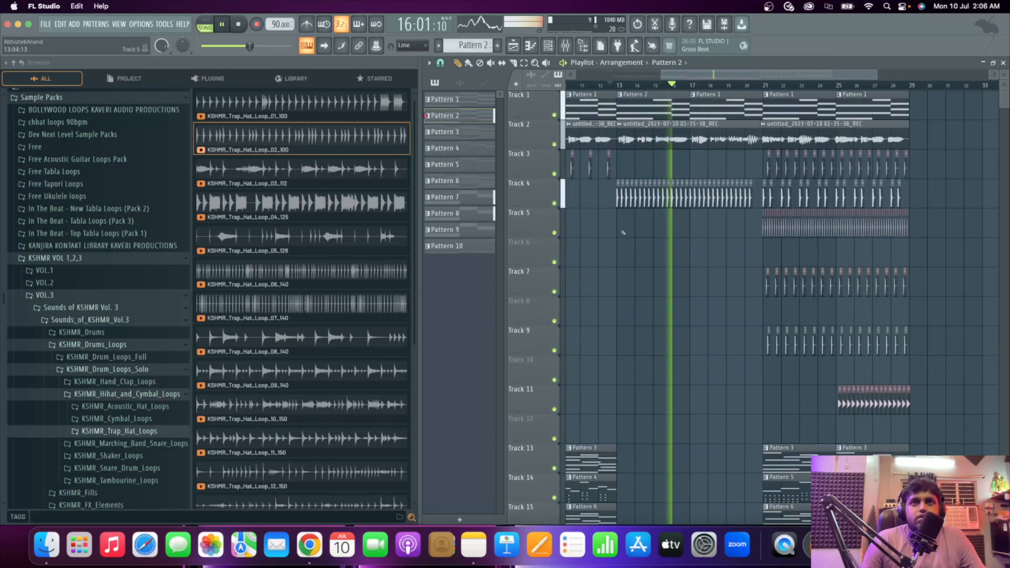
double_click(635, 140)
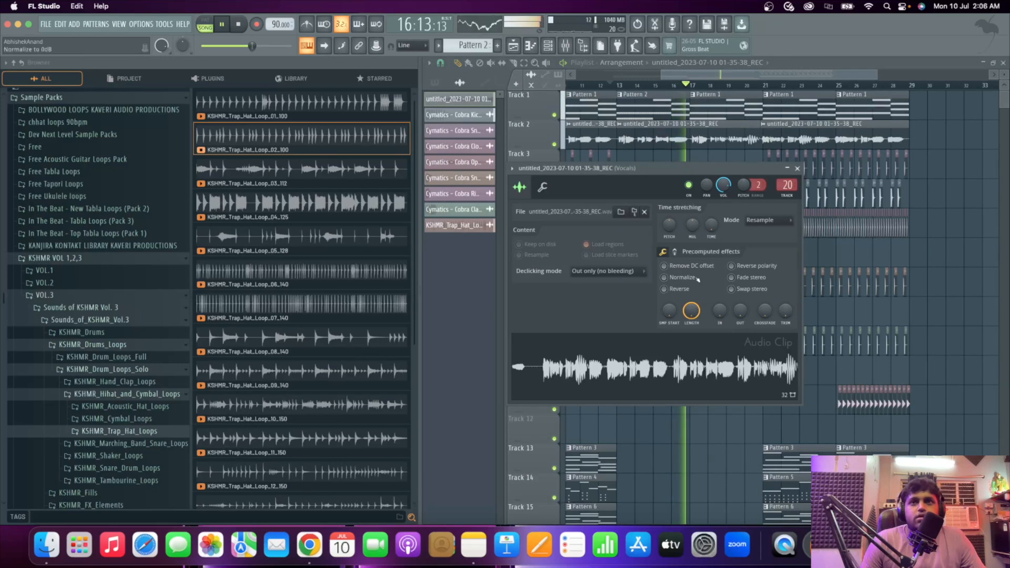
click(664, 278)
click(797, 169)
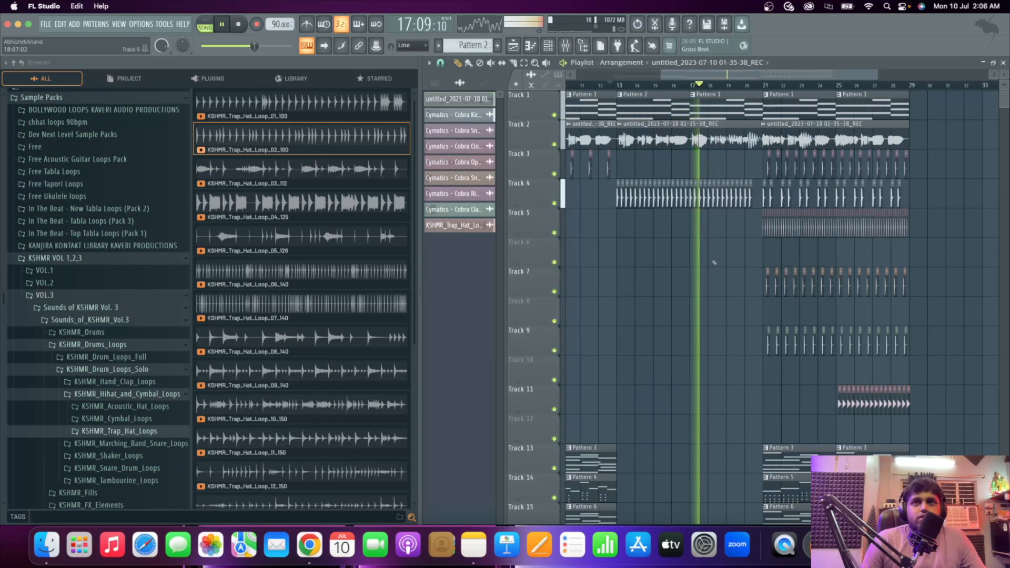
key(space)
Place Pattern 2 at bar 17 on Track 1 instead of Pattern 1 and play back the section from bar 13.
scroll(663, 105, up, 5)
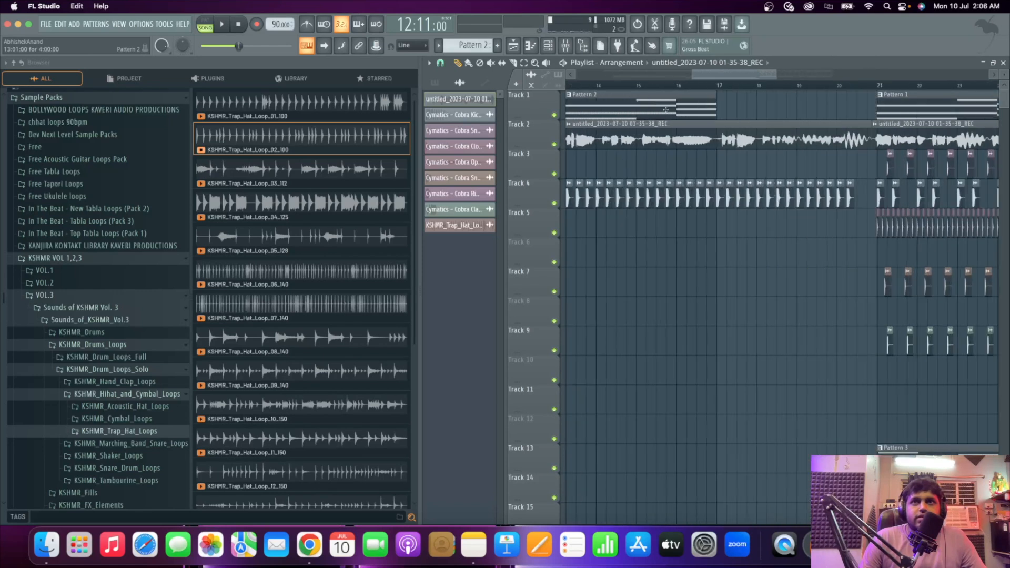
click(664, 105)
click(731, 108)
scroll(805, 159, down, 3)
scroll(698, 104, up, 3)
key(space)
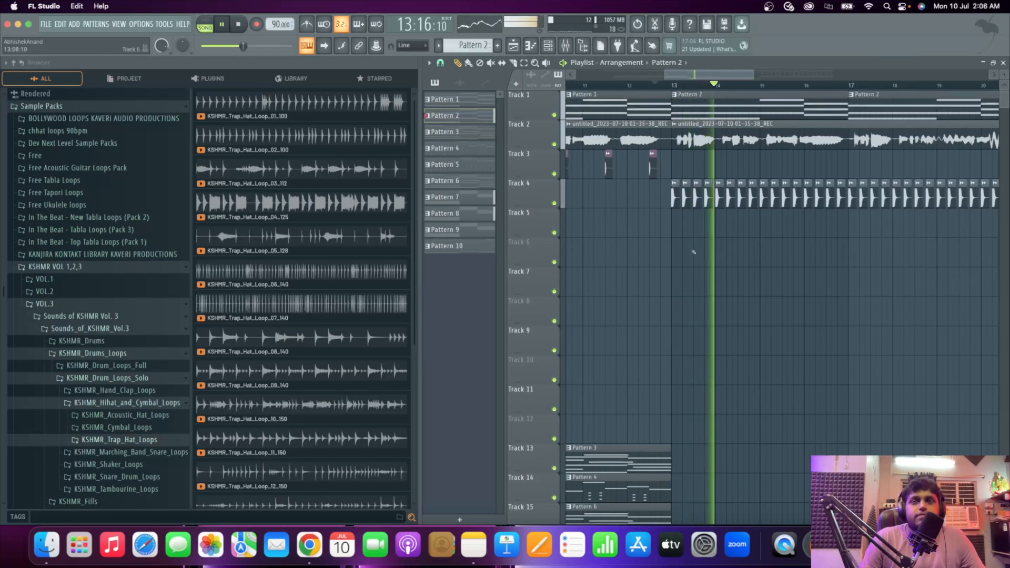
scroll(724, 109, down, 1)
key(space)
In Pattern 2, raise the A4 notes in bar 1 and the C5 notes in bar 2 by one octave.
double_click(717, 113)
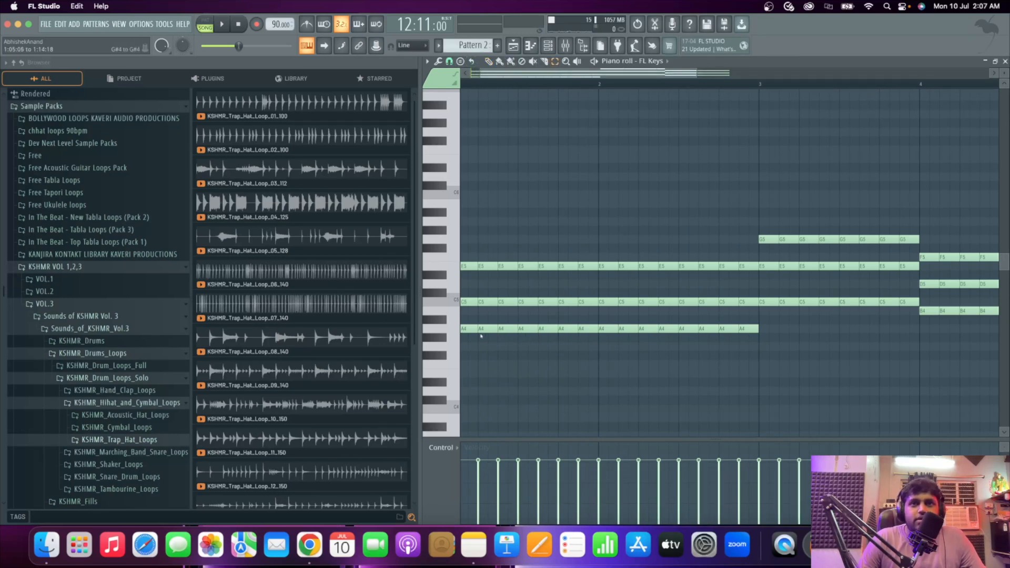
drag(579, 339, 462, 325)
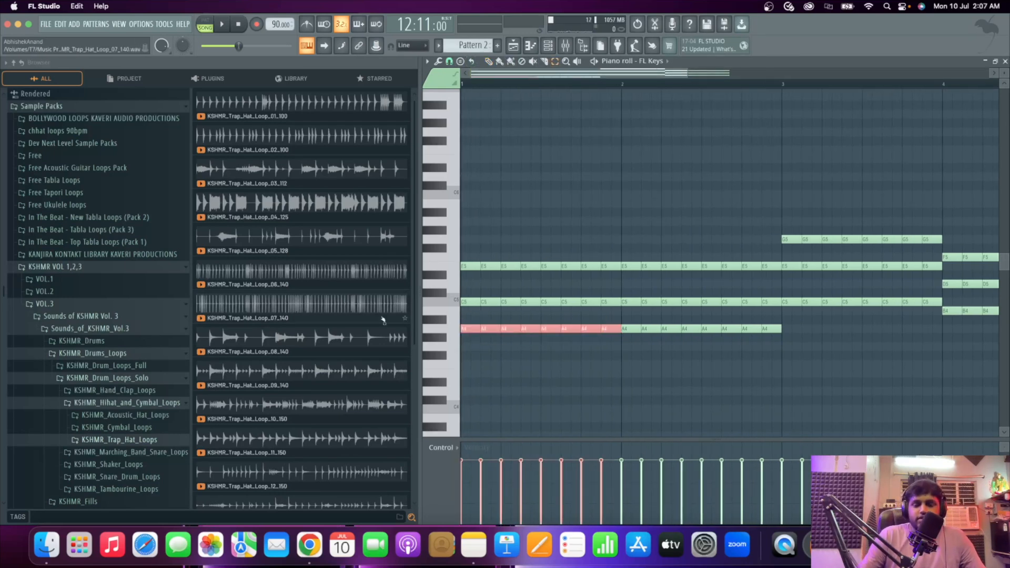
key(ctrl+Up)
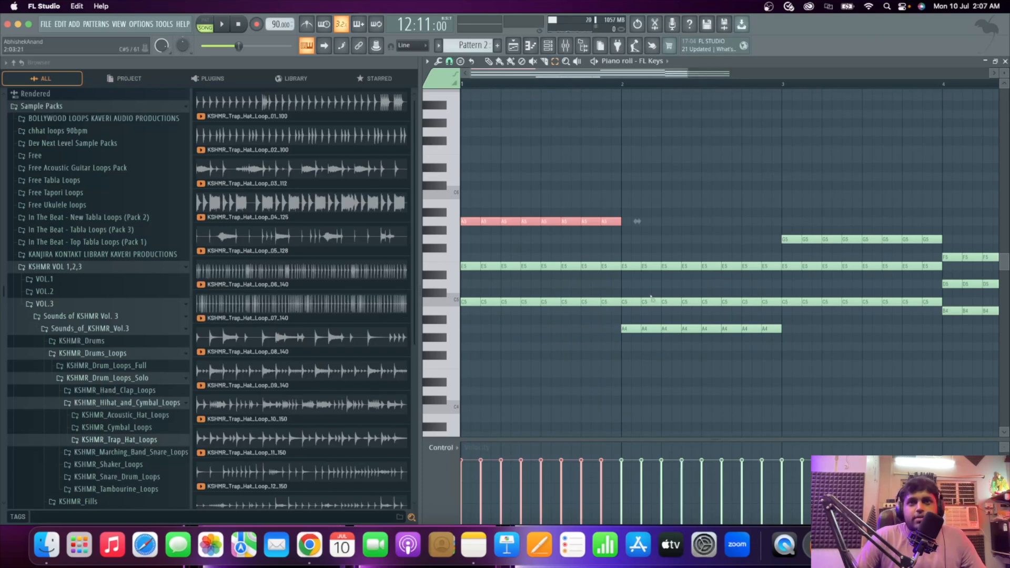
drag(633, 289, 692, 305)
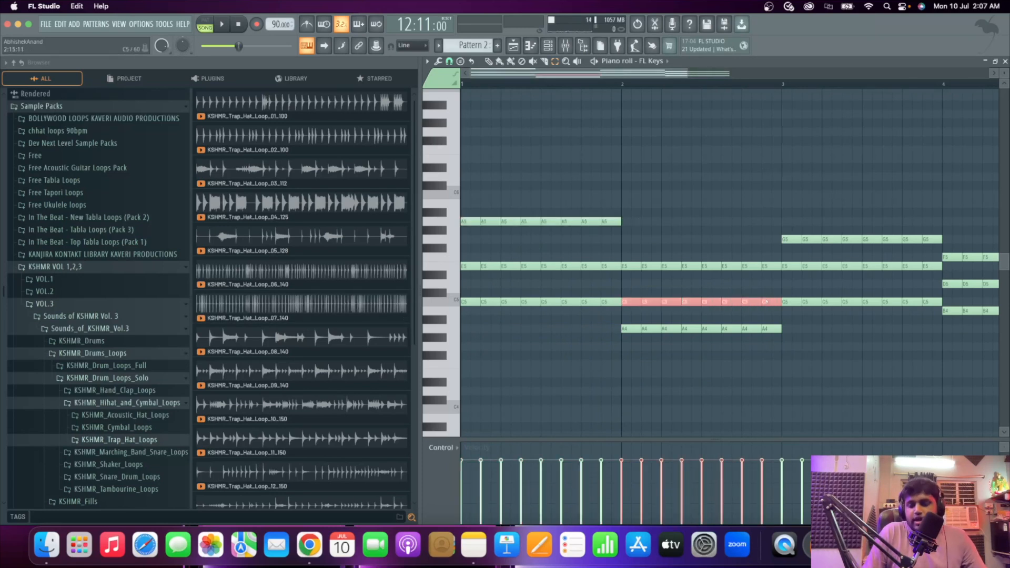
key(ctrl+Up)
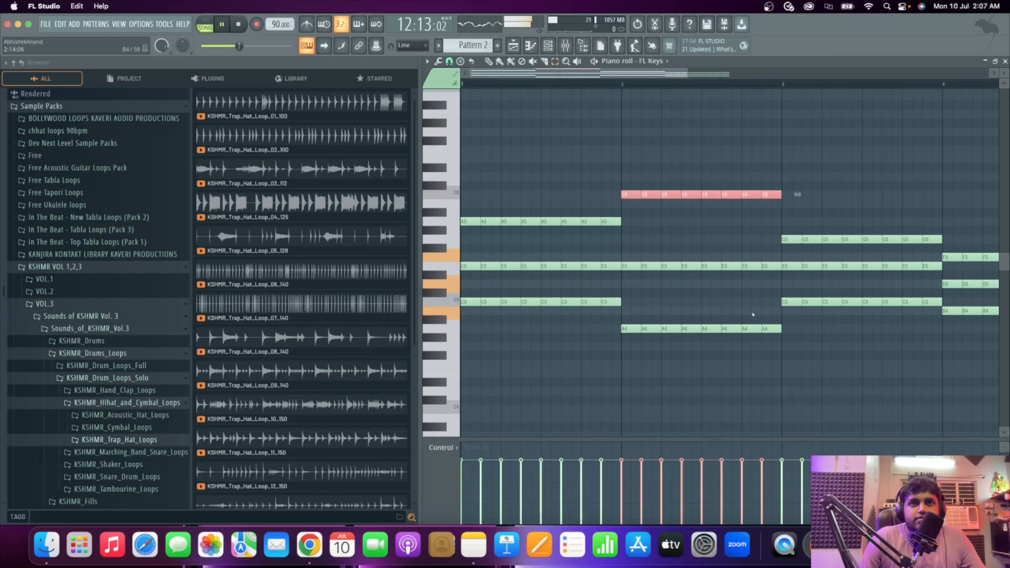
Raise Pattern 2's C5 notes in bar 3 and D5 notes in bar 4 by one octave, and return to the playlist.
scroll(817, 331, down, 2)
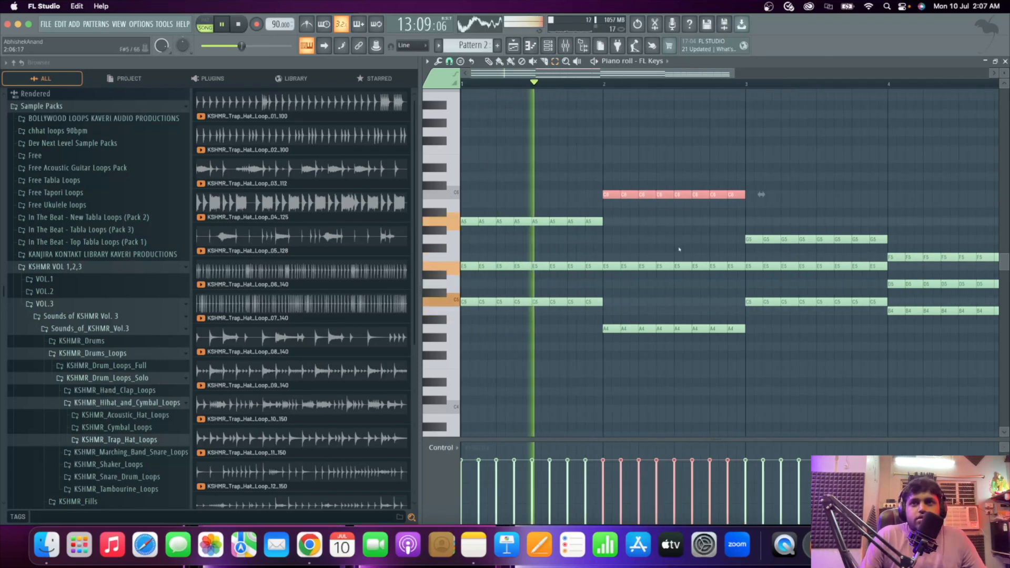
drag(853, 323, 716, 297)
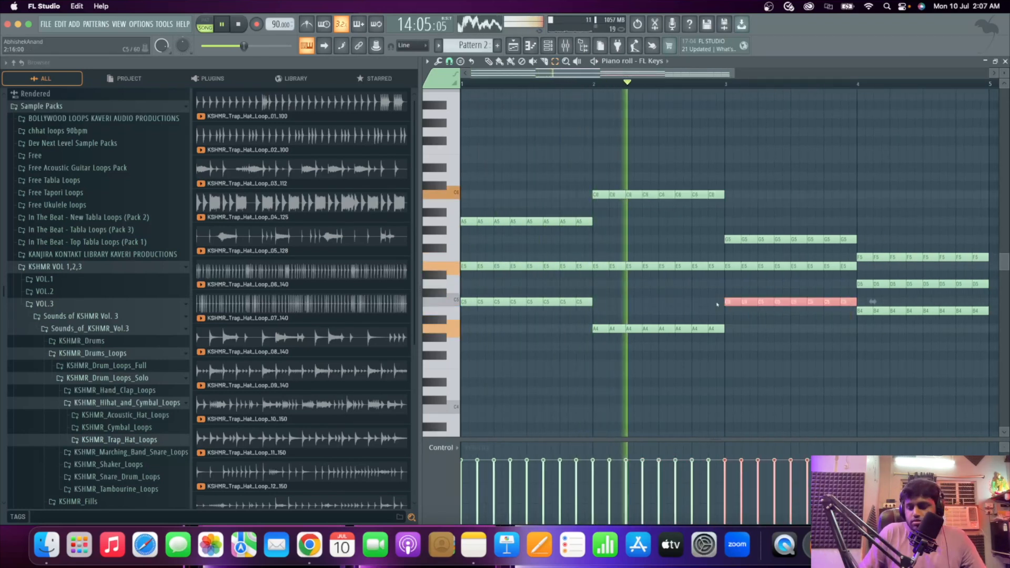
key(ctrl+Up)
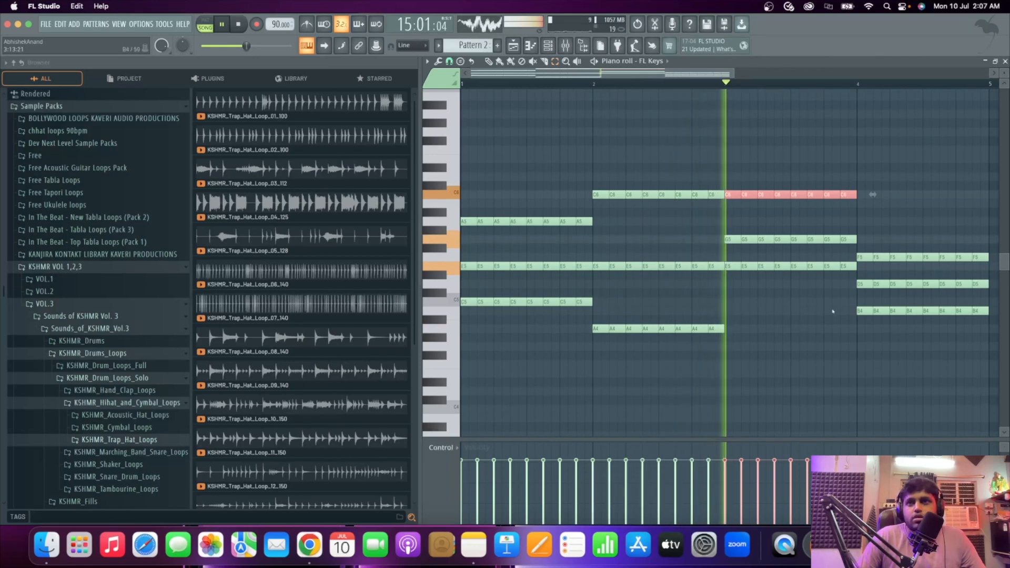
drag(855, 293, 982, 283)
key(ctrl+Up)
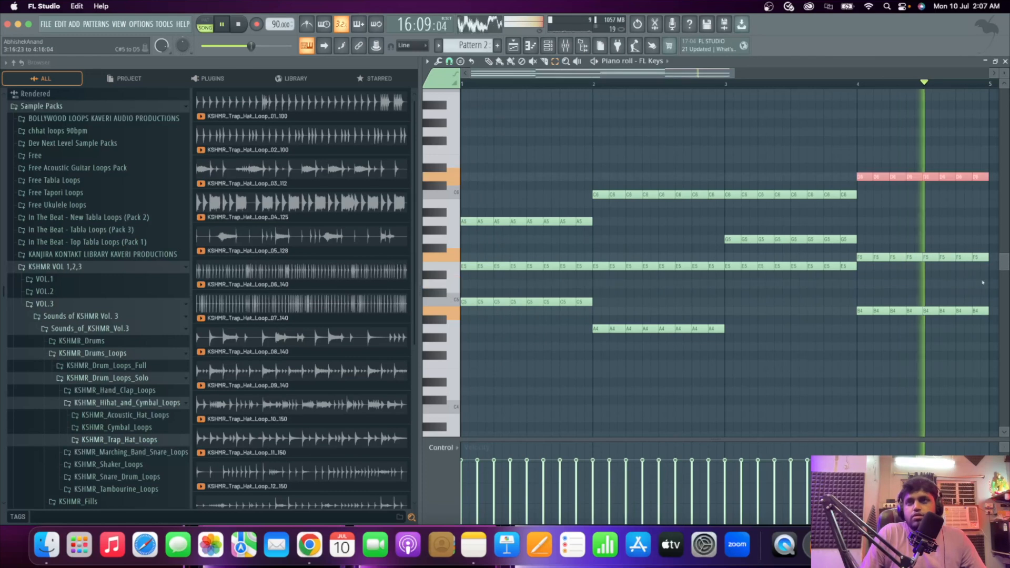
key(F5)
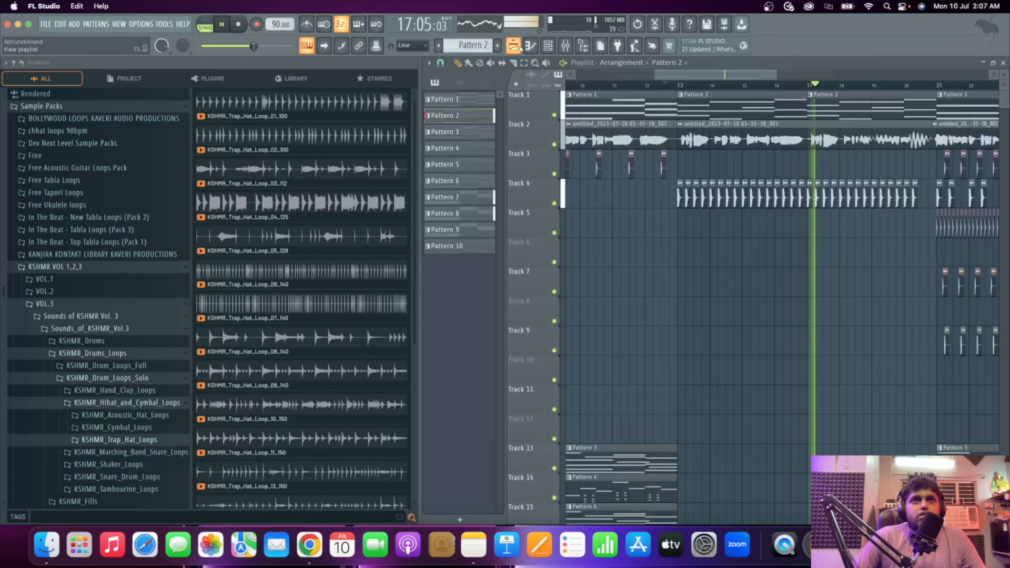
Trim the last trap hat loop on Track 19 to the middle of bar 20, level with the Pattern 7 and 8 clips.
scroll(614, 259, down, 5)
scroll(789, 240, up, 8)
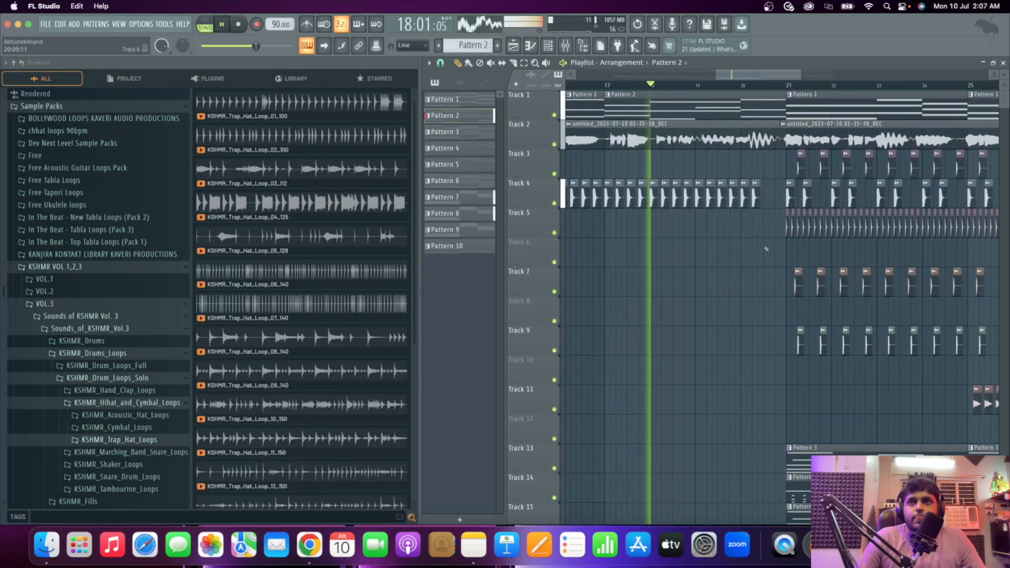
scroll(762, 256, down, 5)
scroll(769, 260, down, 3)
scroll(787, 473, up, 4)
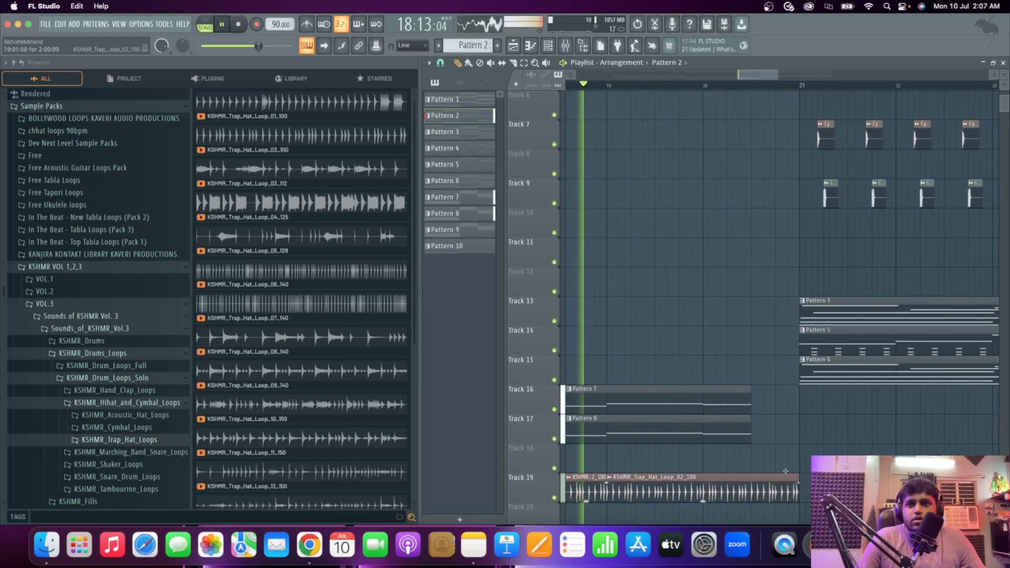
drag(794, 476, 750, 478)
scroll(770, 480, down, 5)
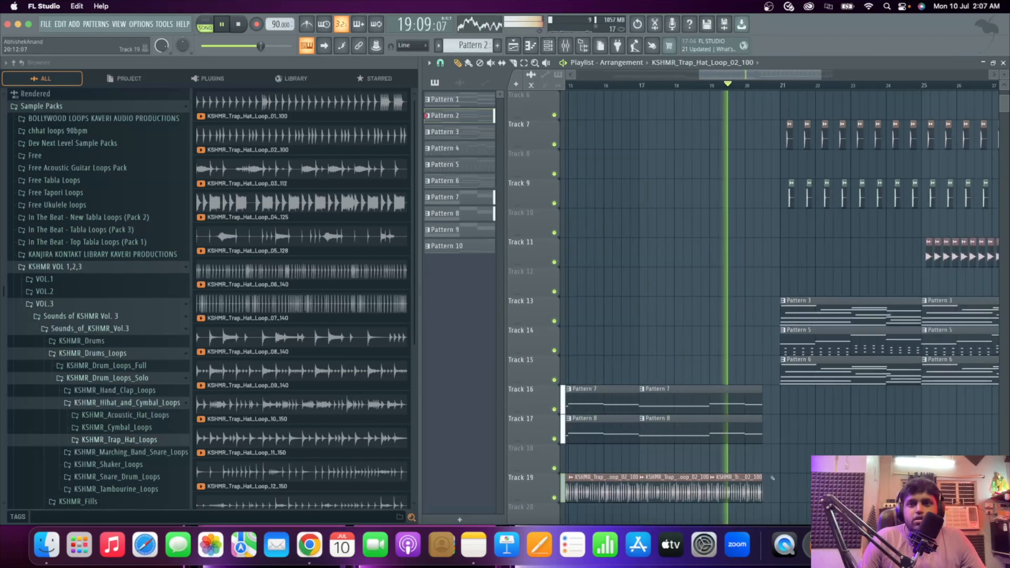
scroll(736, 473, down, 2)
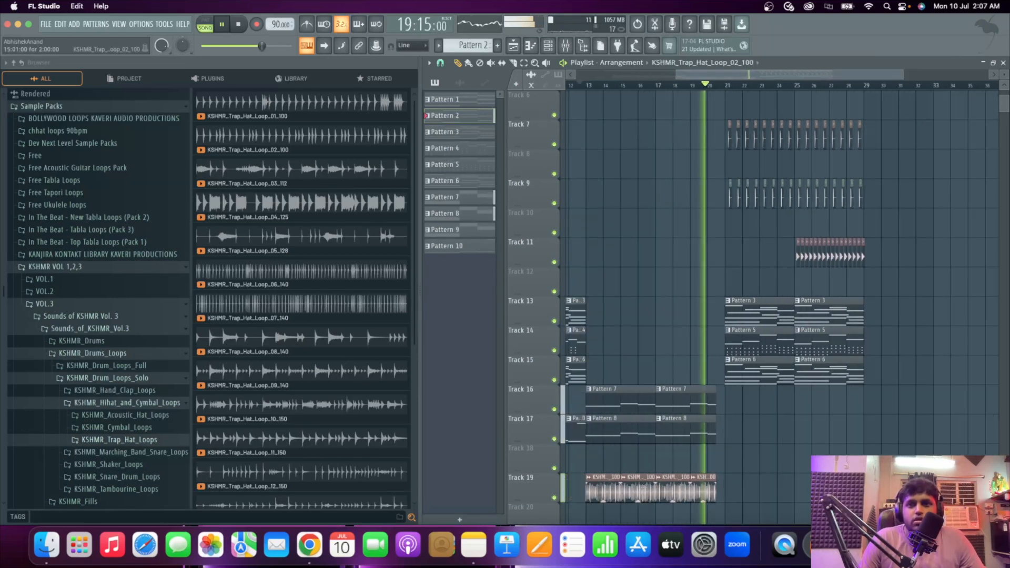
Place Pattern 9 on Track 17 at bar 21 and again at bar 25, then stop playback.
scroll(789, 441, down, 4)
click(626, 439)
scroll(775, 434, up, 4)
drag(747, 434, 738, 435)
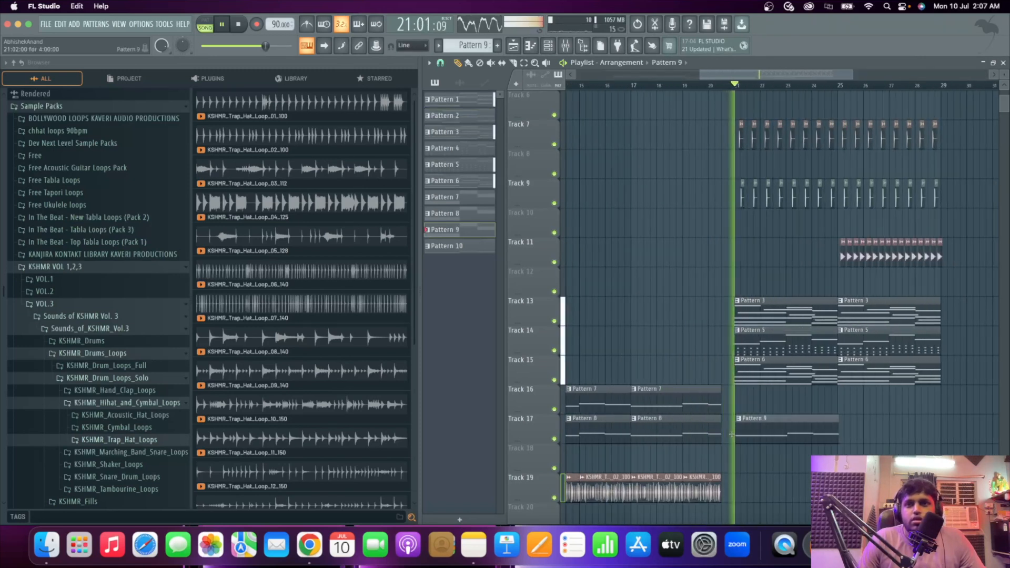
scroll(736, 432, up, 4)
scroll(757, 429, down, 2)
click(789, 430)
scroll(812, 439, down, 2)
key(space)
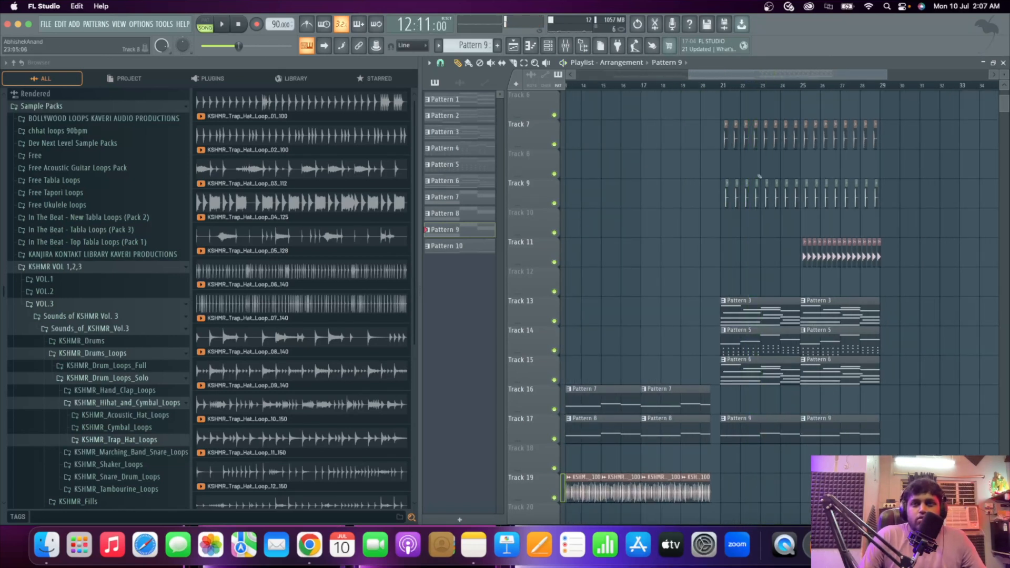
Place KSHMR_Hand_Clap_Loop_04_110 from the KSHMR_Hand_Clap_Loops folder on Track 18 at the start of bar 13.
scroll(865, 343, down, 4)
scroll(715, 385, up, 3)
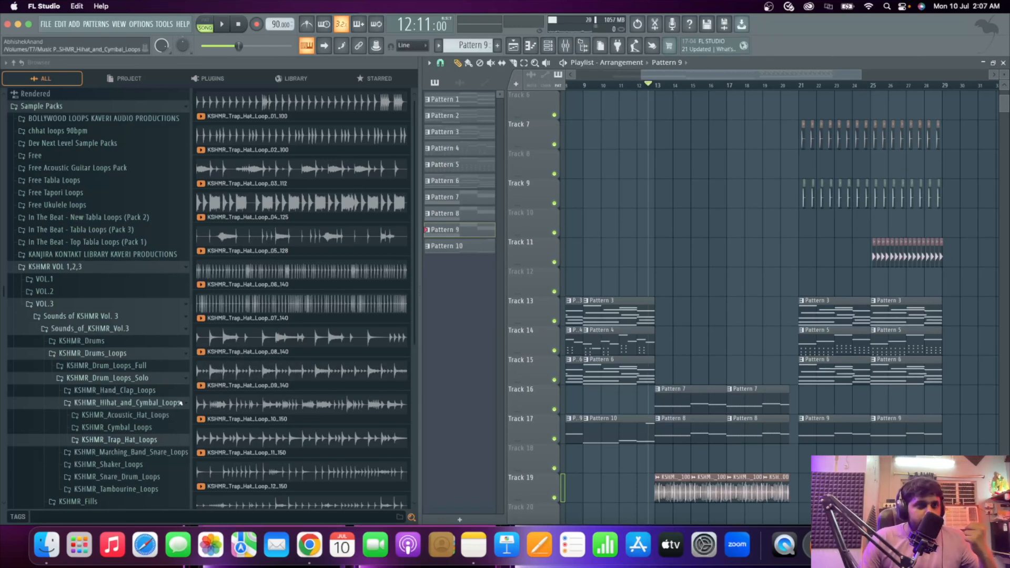
click(173, 392)
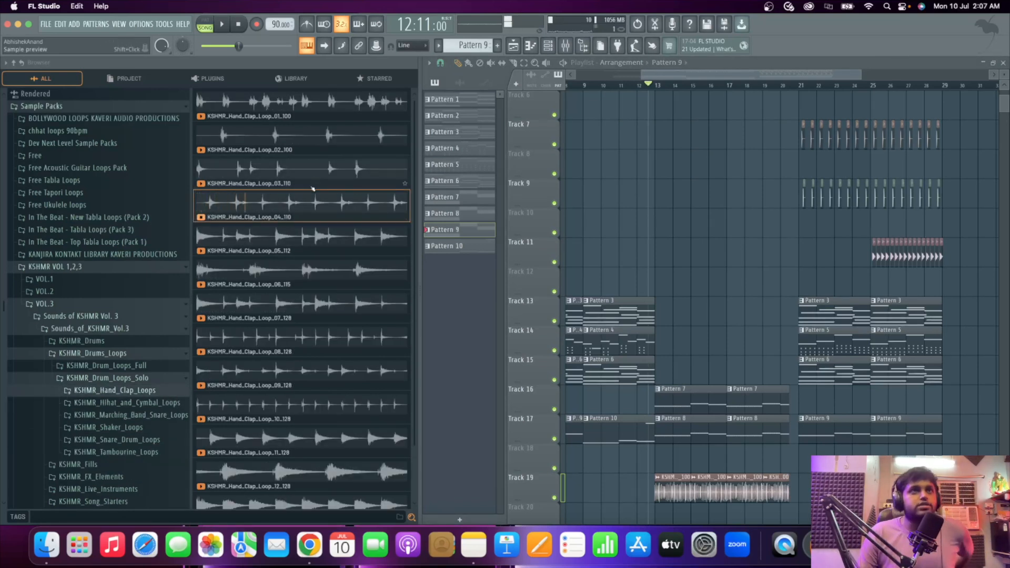
drag(298, 204, 658, 457)
scroll(663, 458, up, 4)
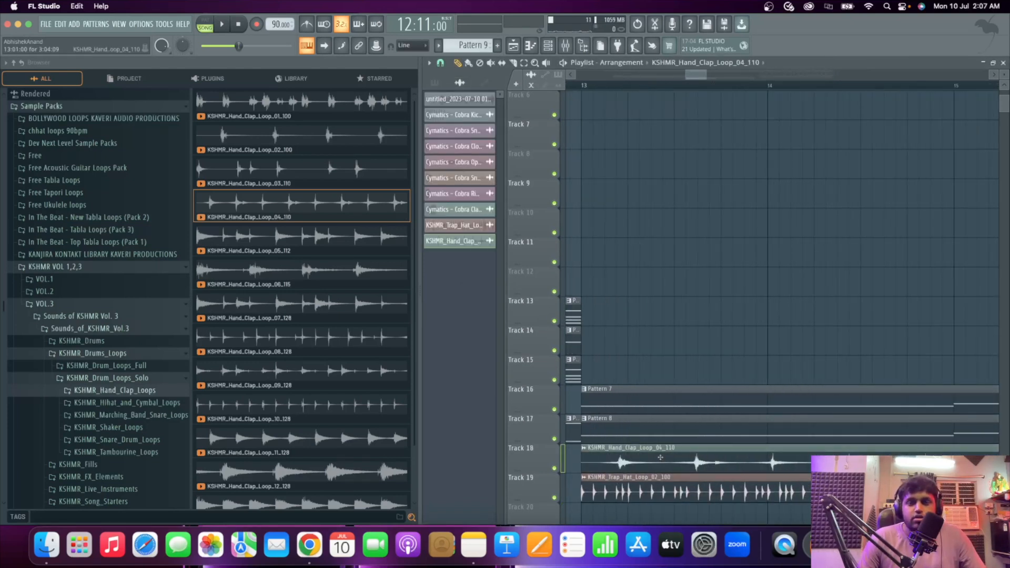
Time-stretch the KSHMR_Hand_Clap_Loop_04_110 clip so it spans four full bars from bar 13, then close its settings.
double_click(674, 461)
drag(684, 198, 683, 187)
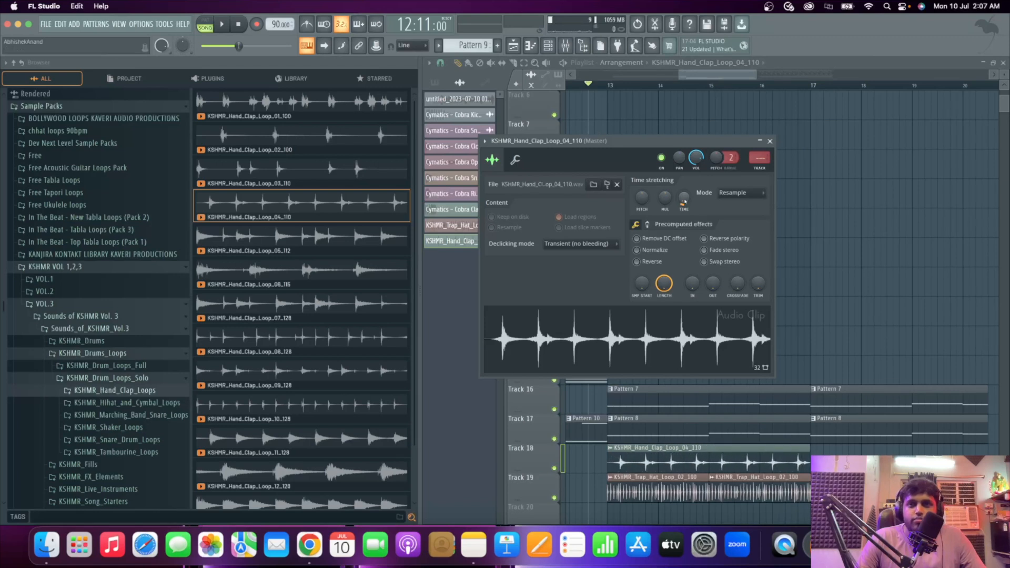
click(769, 141)
Set the channel volume of KSHMR_Trap_Hat_Loop_02_100 to 41% and close its settings.
scroll(707, 461, down, 2)
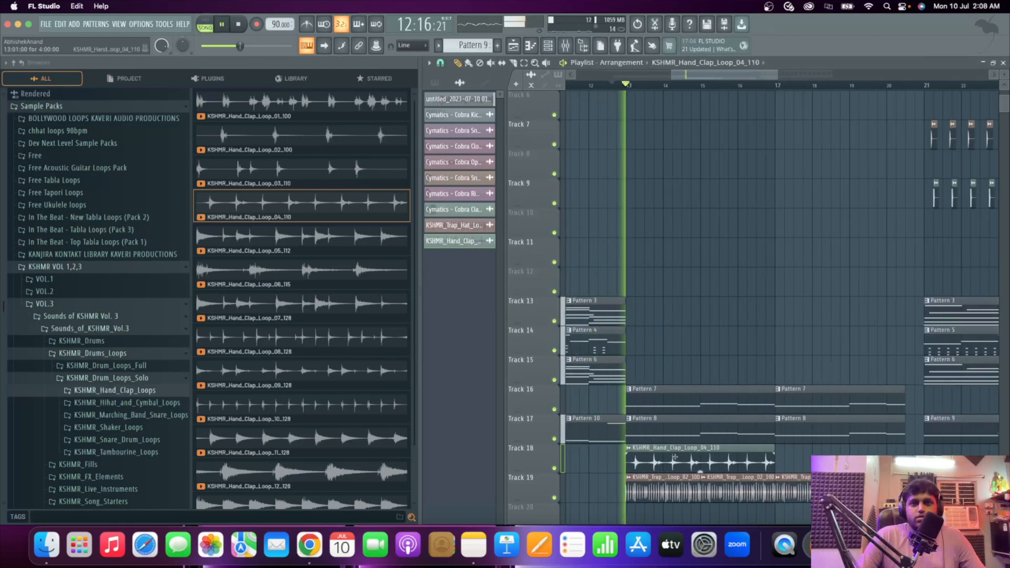
double_click(675, 479)
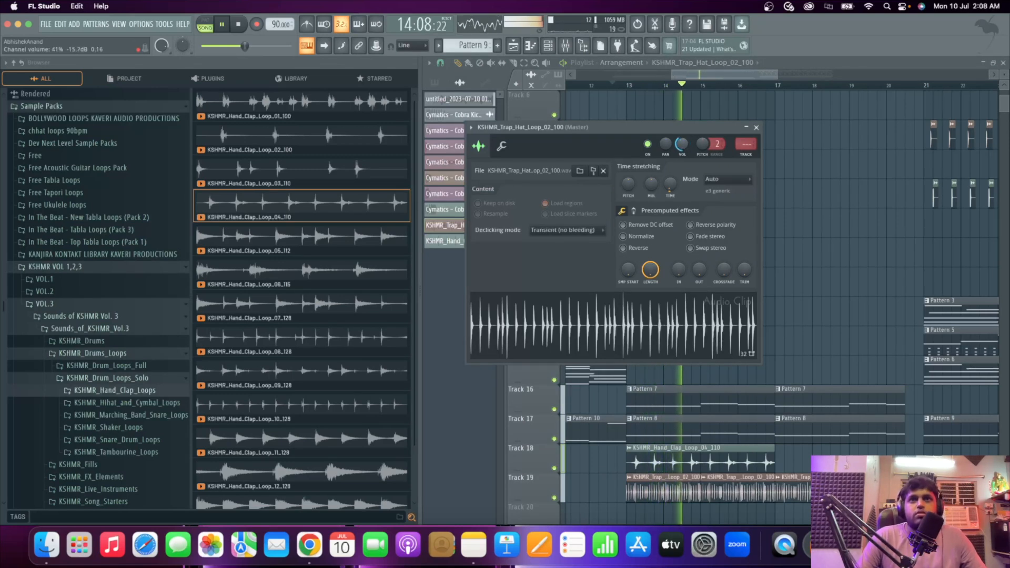
click(757, 128)
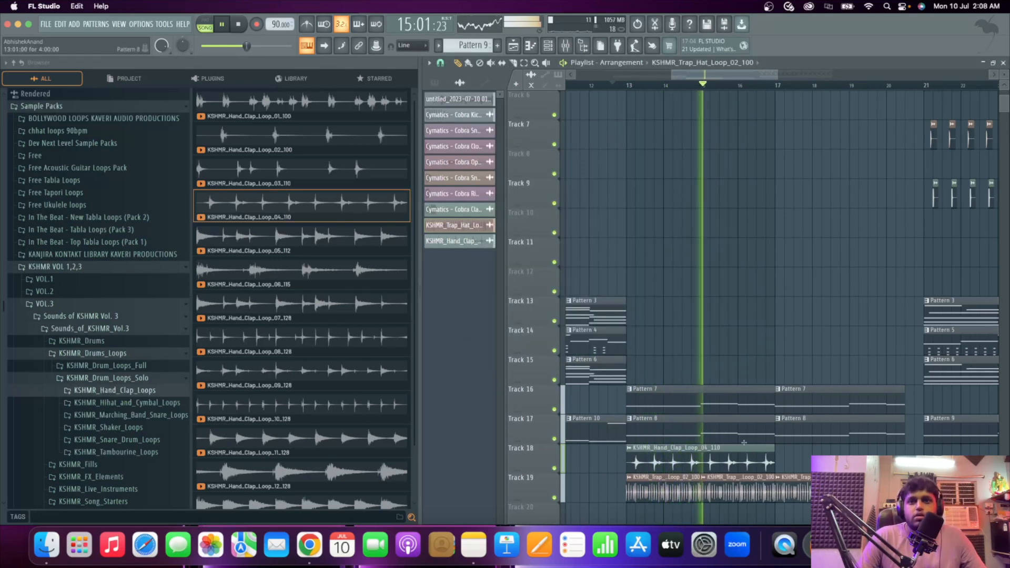
Place another four-bar copy of the hand clap loop on Track 18 at bar 17.
click(788, 464)
scroll(778, 457, up, 2)
scroll(773, 460, down, 5)
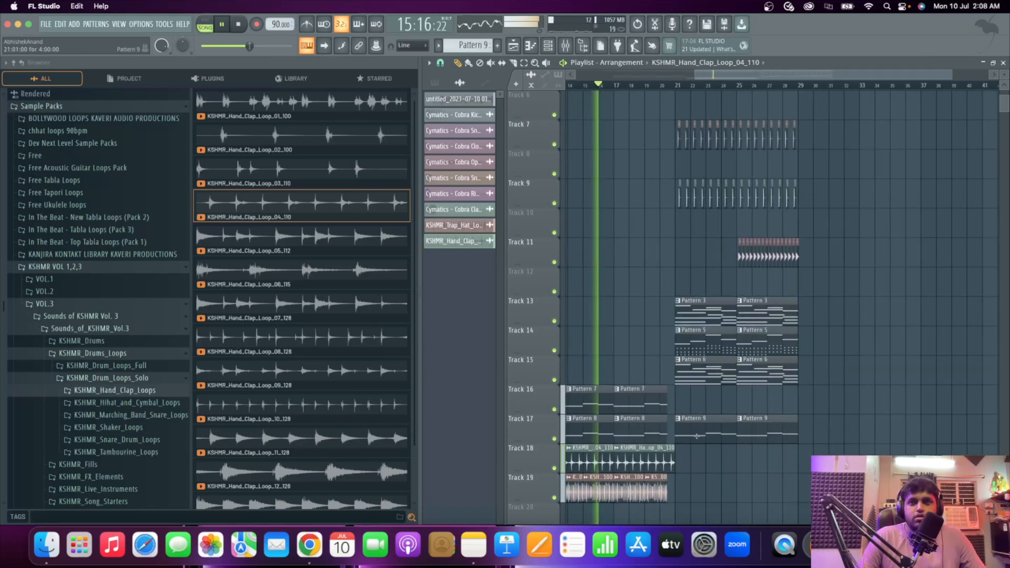
Examine the arrangement between bars 13 and 29 while it plays, including the transition into bar 21.
scroll(708, 434, down, 2)
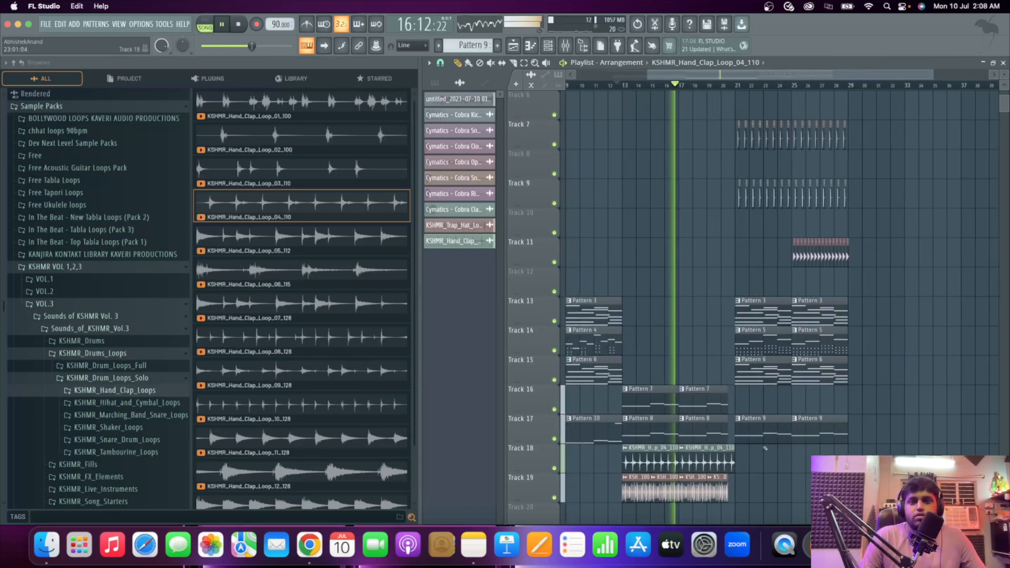
scroll(787, 412, down, 2)
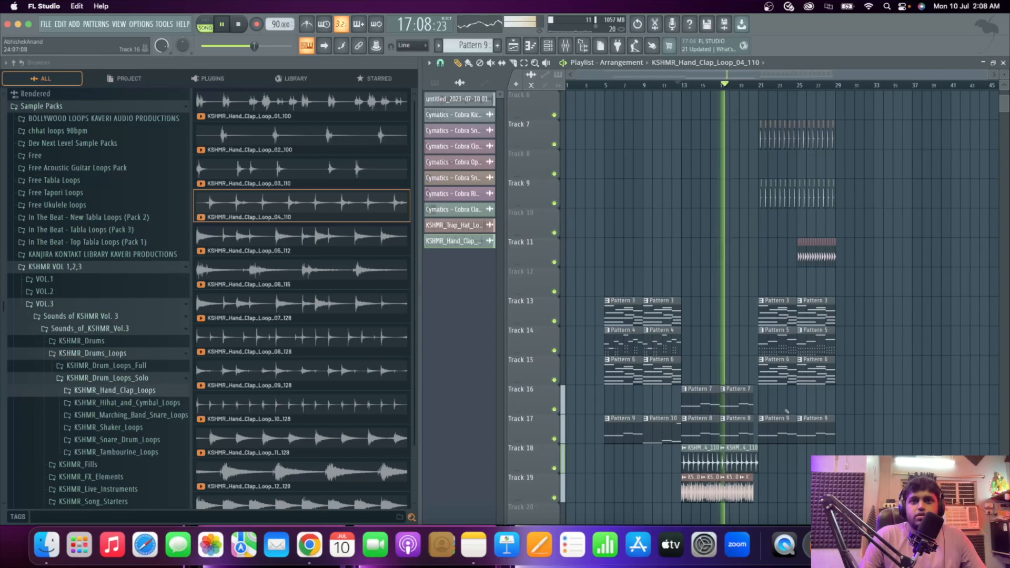
scroll(786, 411, up, 2)
scroll(768, 415, up, 3)
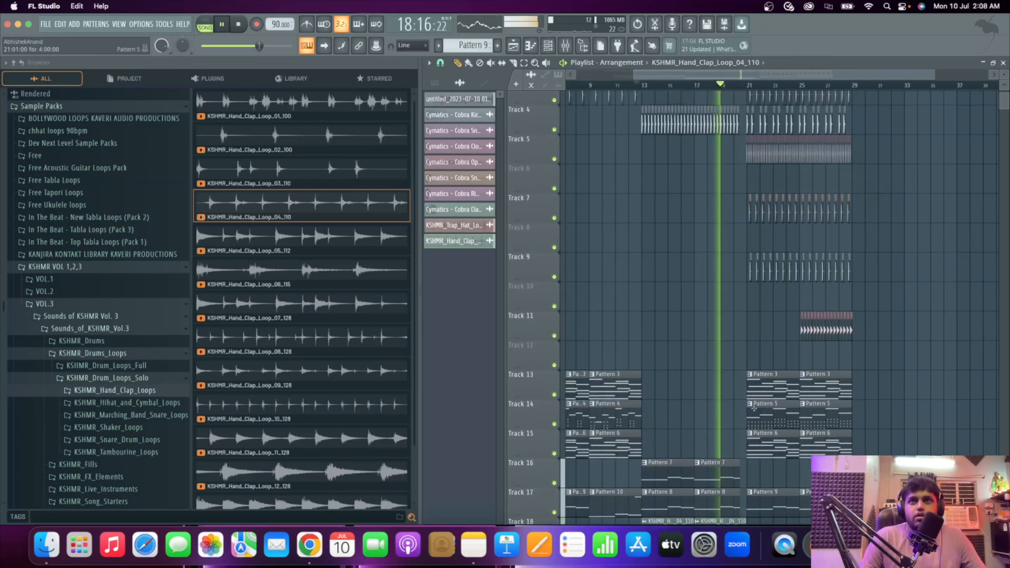
scroll(753, 408, down, 4)
scroll(753, 407, up, 3)
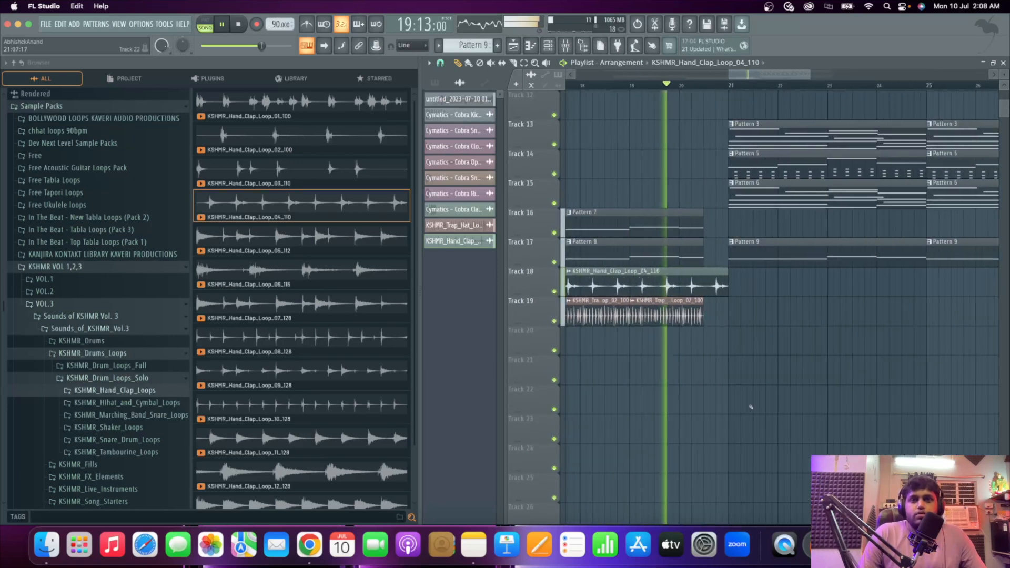
scroll(751, 408, down, 2)
scroll(744, 406, up, 2)
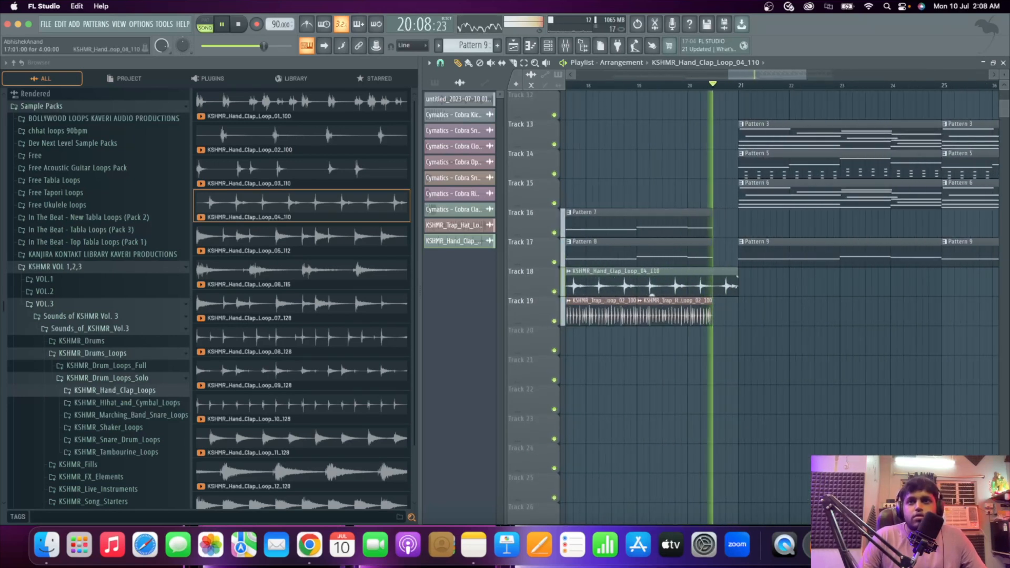
scroll(736, 286, down, 3)
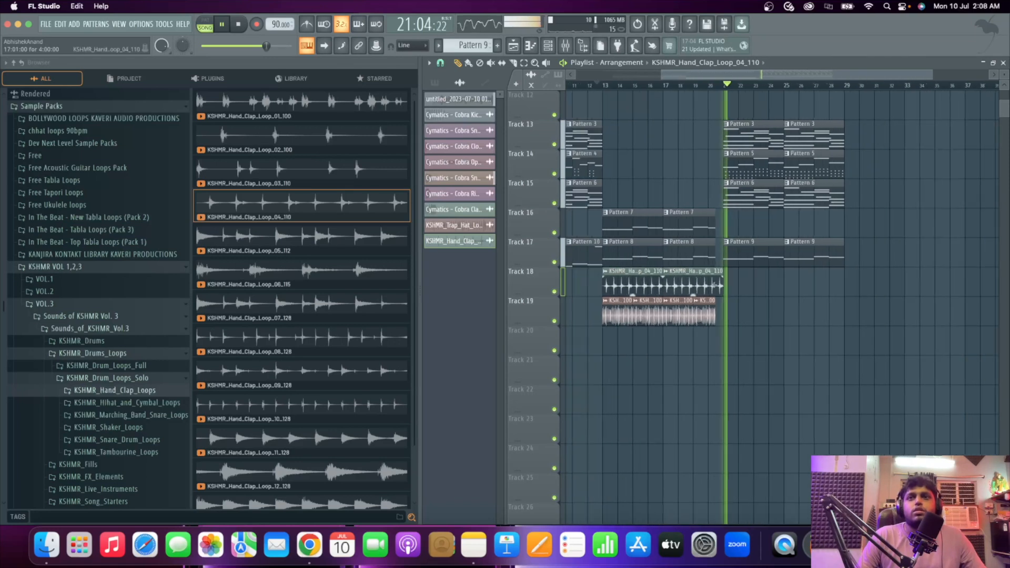
Stop playback and place the hand clap loop on Track 18 and the trap hat loop on Track 19 at bar 21.
scroll(712, 288, up, 4)
key(space)
click(767, 287)
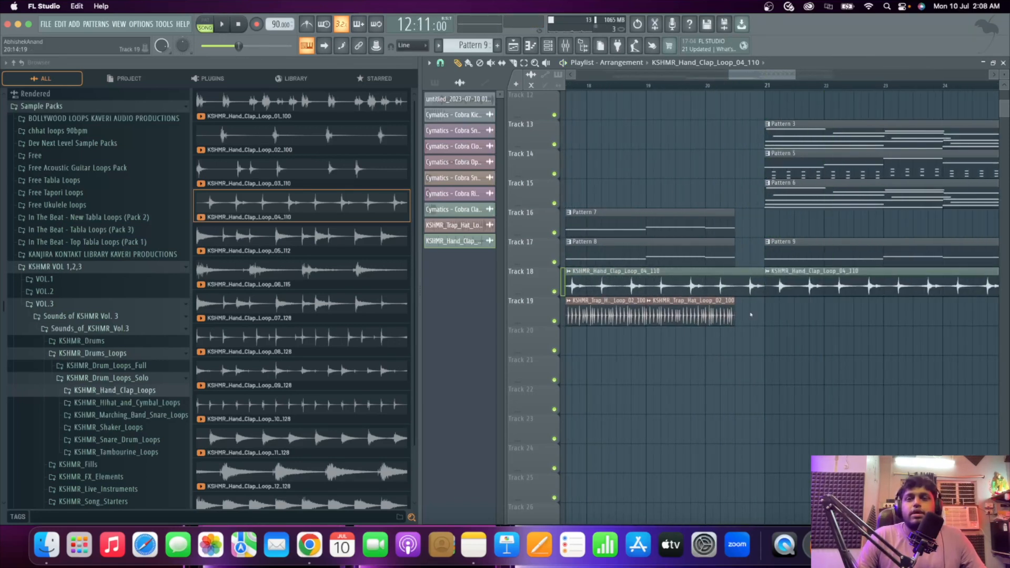
scroll(761, 304, down, 2)
scroll(765, 319, up, 2)
click(730, 314)
Play from the end of bar 20 and lengthen the trap hat clip at bar 21 to two full bars.
scroll(728, 314, down, 2)
scroll(703, 205, up, 3)
scroll(719, 103, up, 3)
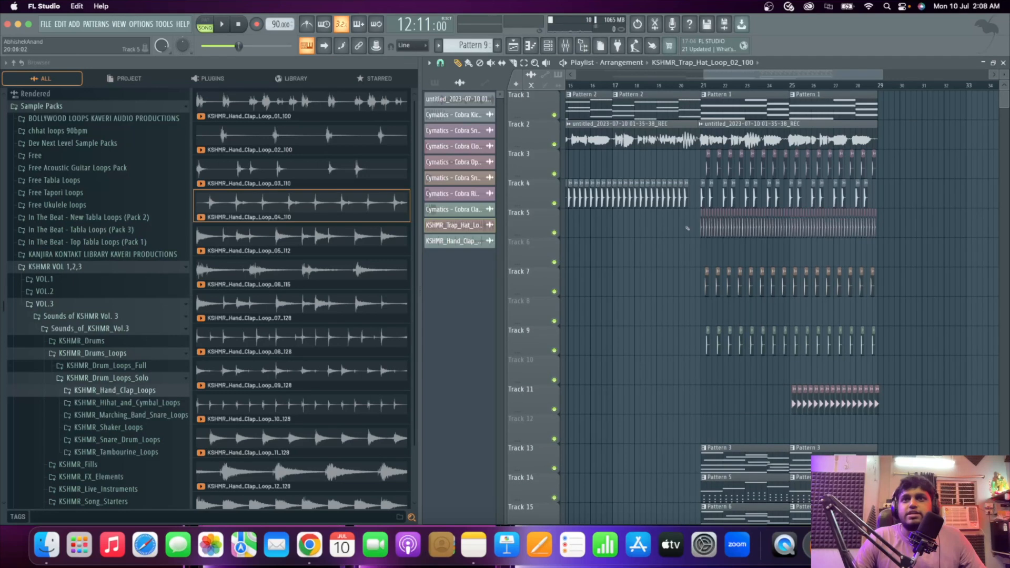
scroll(747, 439, down, 4)
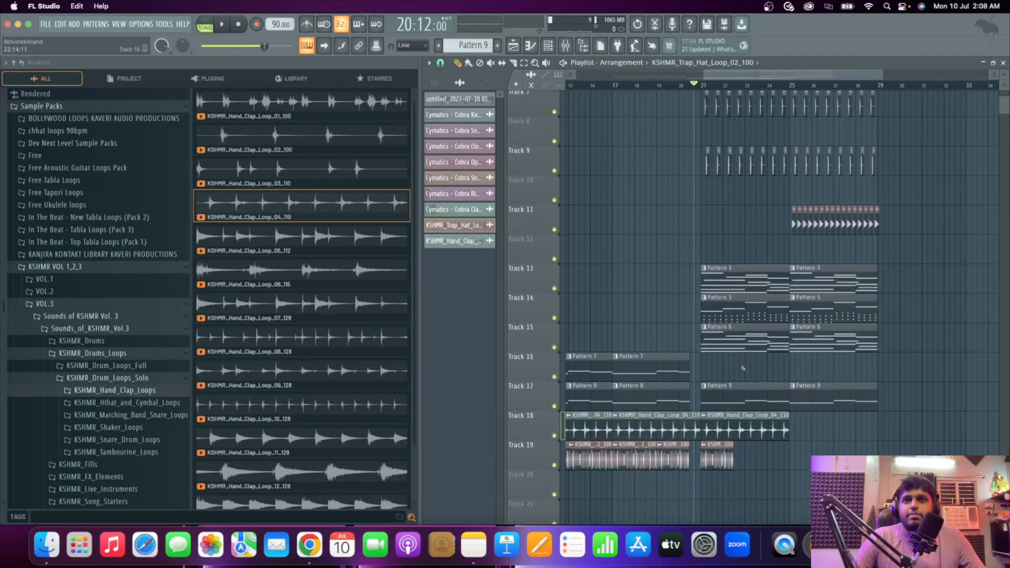
scroll(747, 438, up, 2)
key(space)
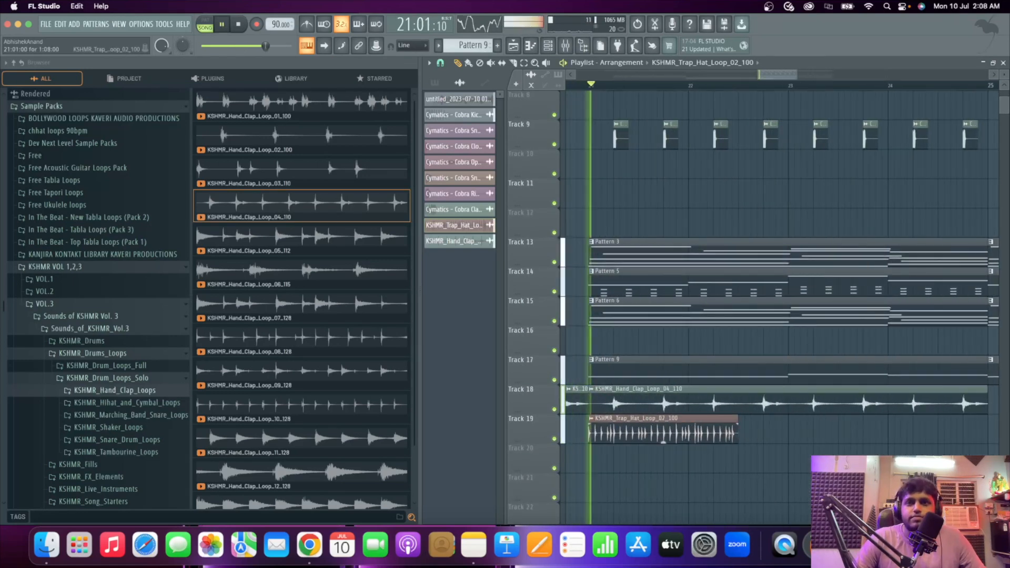
drag(747, 438, 788, 422)
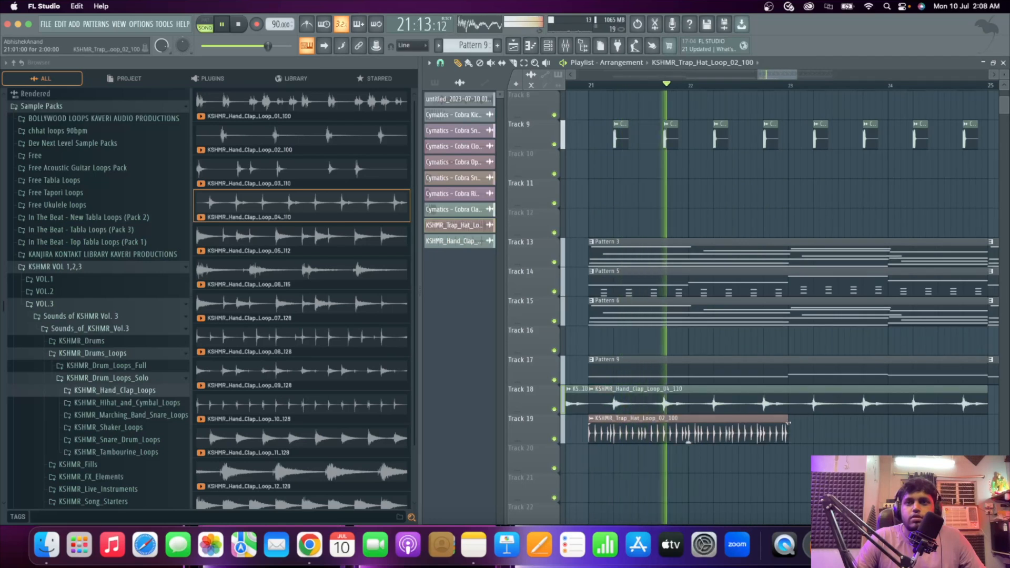
Repeat the trap hat loop on Track 19 at bars 23 and 25, and the hand clap loop on Track 18 at bar 25.
click(801, 426)
scroll(722, 429, down, 4)
scroll(836, 437, up, 2)
drag(808, 433, 796, 431)
click(779, 400)
click(808, 403)
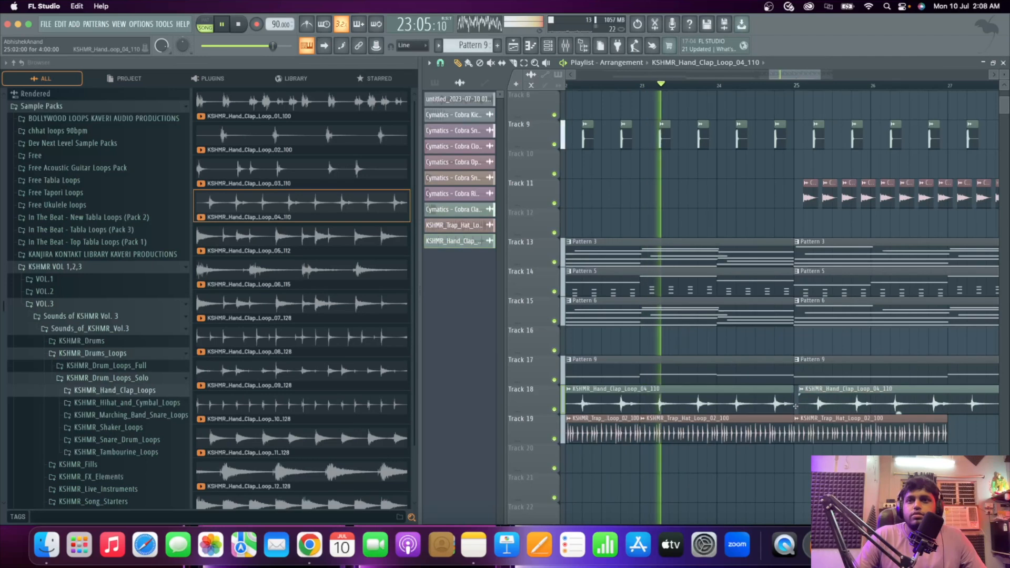
Place the final two-bar trap hat loop on Track 19 at bar 27, then stop playback.
click(827, 434)
scroll(827, 434, down, 3)
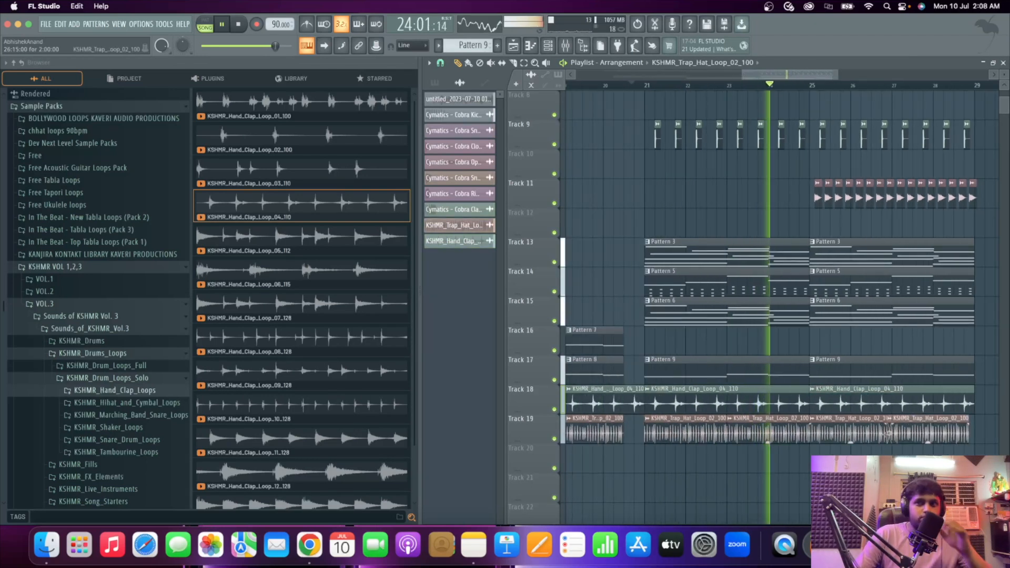
click(919, 434)
scroll(919, 434, down, 1)
scroll(912, 483, down, 3)
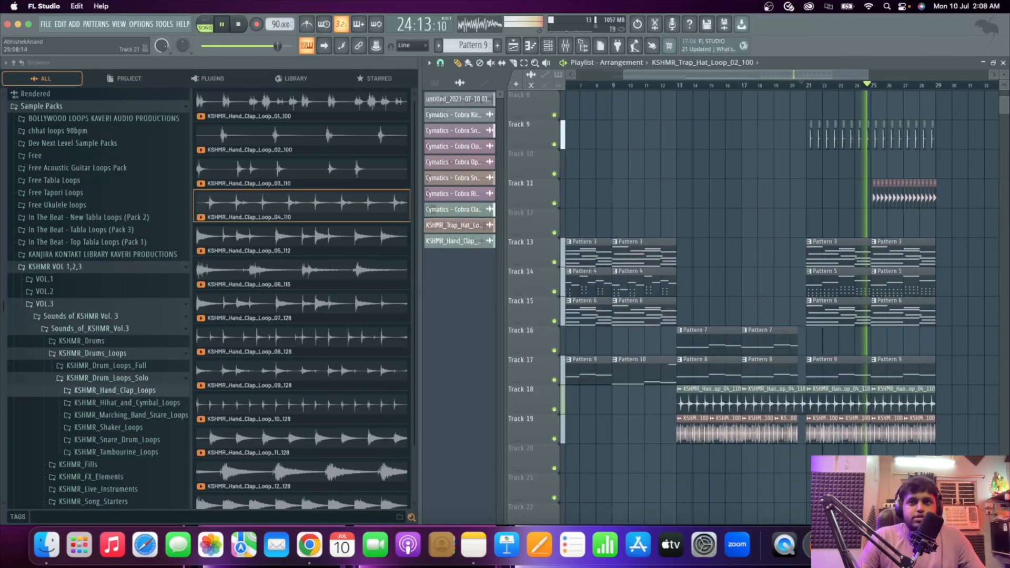
scroll(847, 298, up, 2)
key(space)
Reset the volume fader of the Cymatics Cobra Kick 3 mixer track, then return to the playlist.
scroll(846, 298, up, 5)
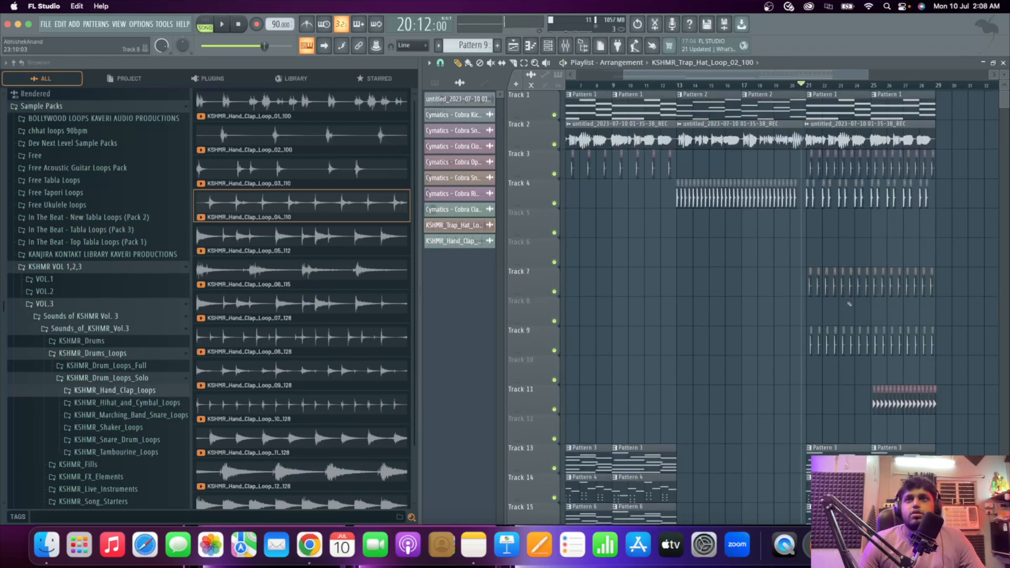
click(565, 46)
right_click(571, 326)
click(590, 334)
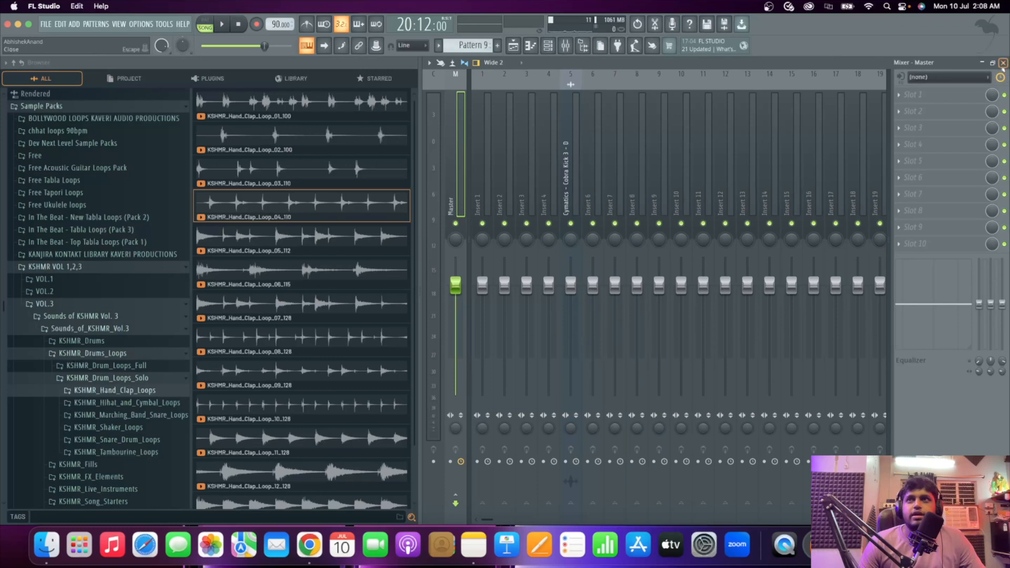
click(1003, 63)
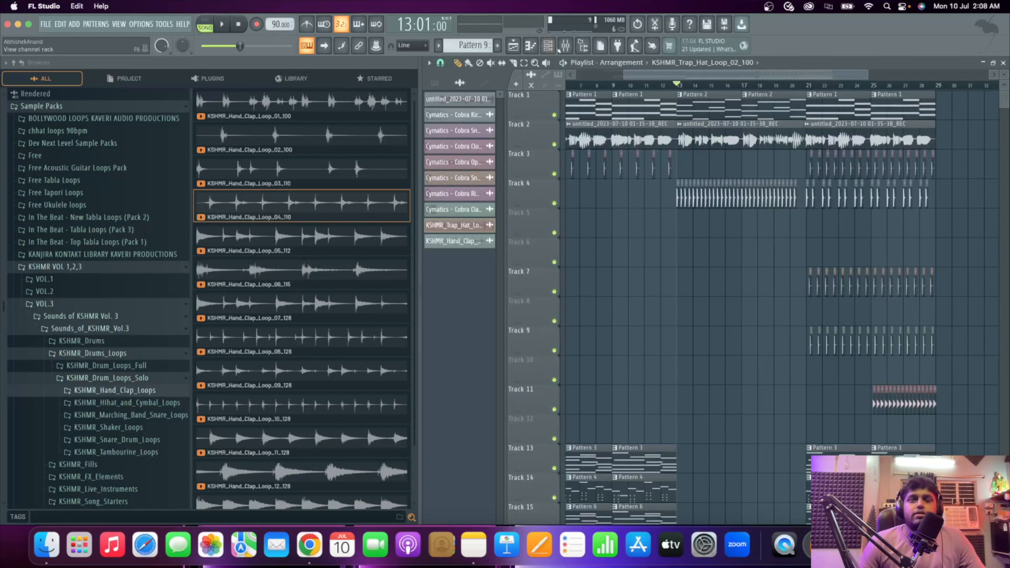
Add Fruity Limiter to slot 10 of the Master mixer track, check it during playback from bar 13, and close it.
click(564, 47)
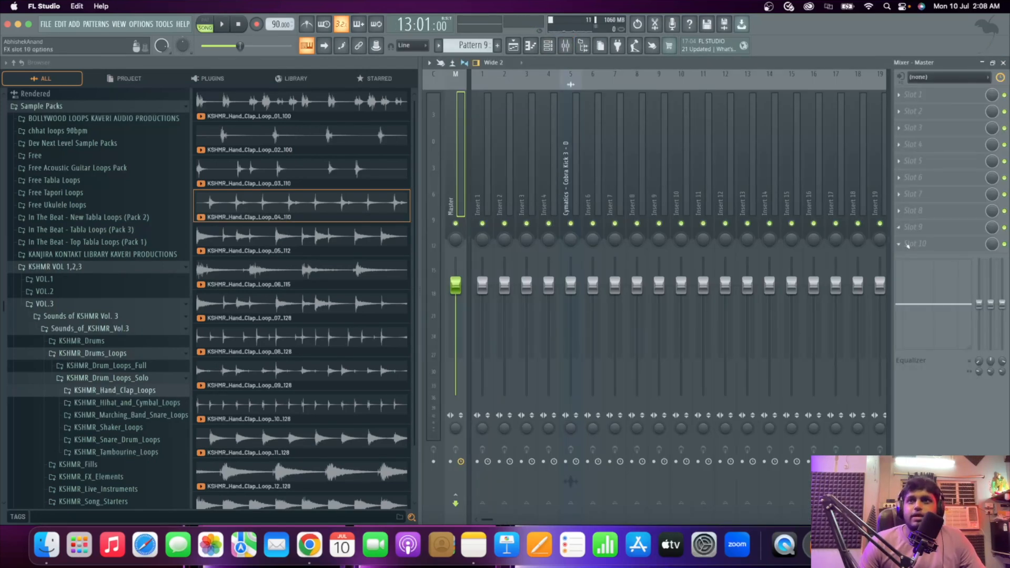
click(908, 246)
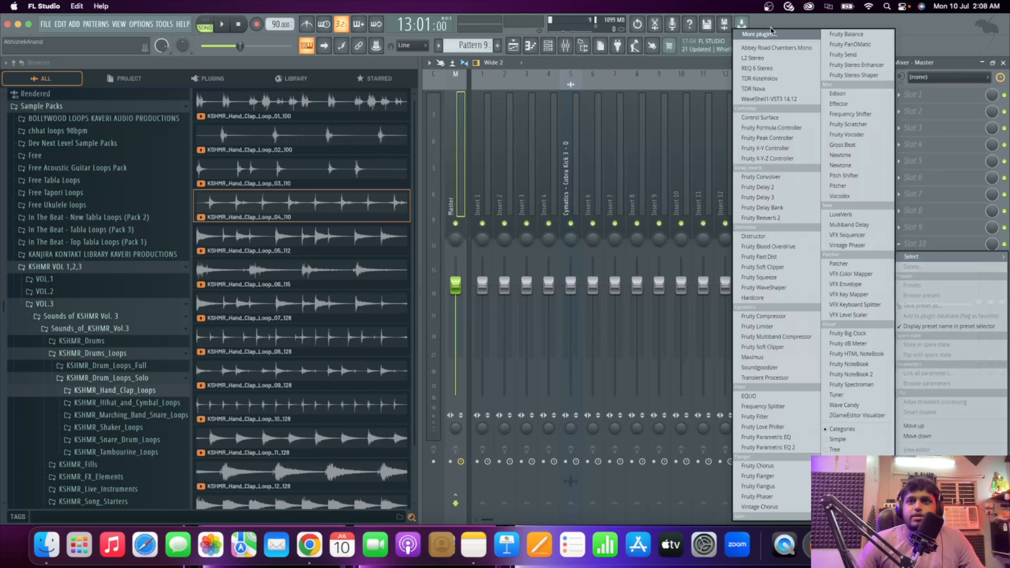
click(756, 327)
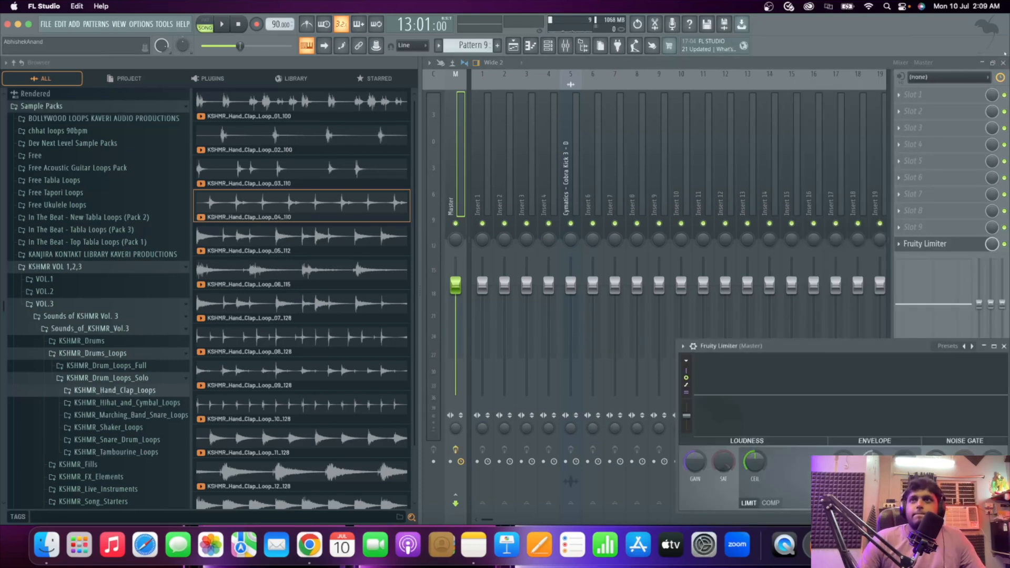
click(1003, 63)
key(space)
drag(862, 346, 654, 241)
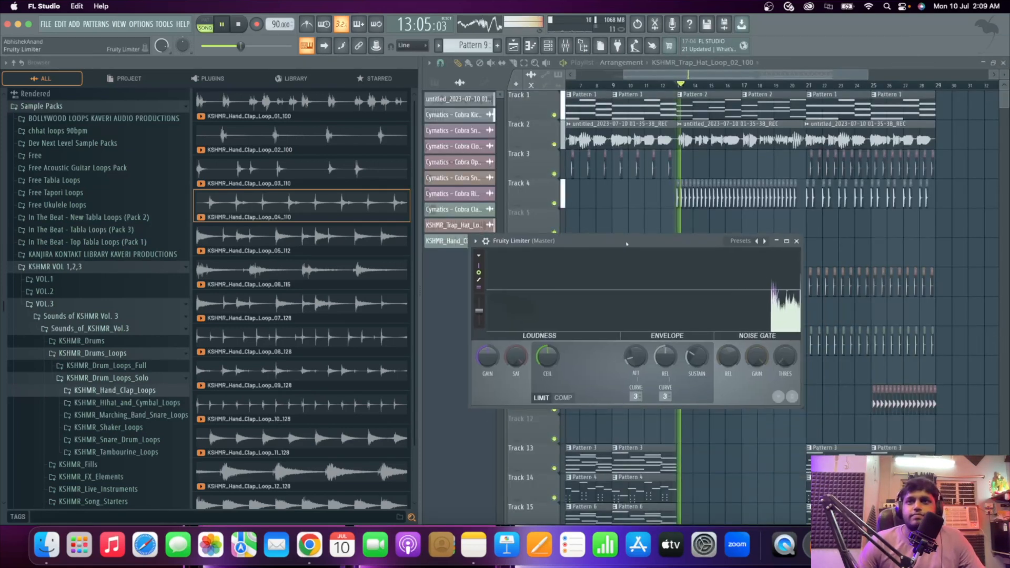
click(795, 241)
Examine all tracks of the arrangement while it plays from bar 13, then stop playback.
scroll(794, 252, down, 2)
scroll(794, 252, up, 3)
scroll(794, 252, down, 4)
scroll(743, 302, up, 3)
scroll(758, 302, down, 3)
scroll(753, 300, down, 6)
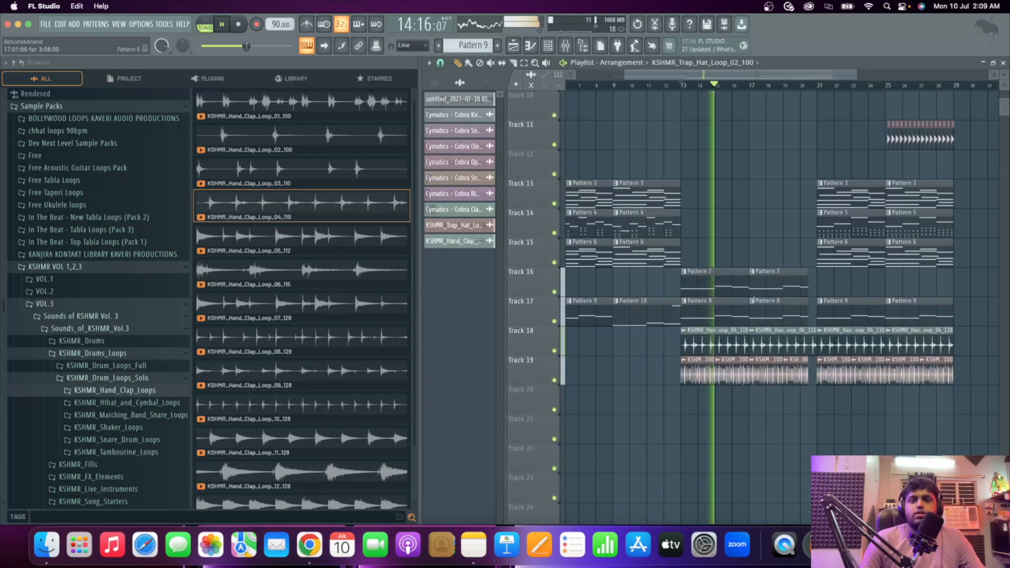
scroll(754, 299, down, 2)
scroll(769, 279, up, 4)
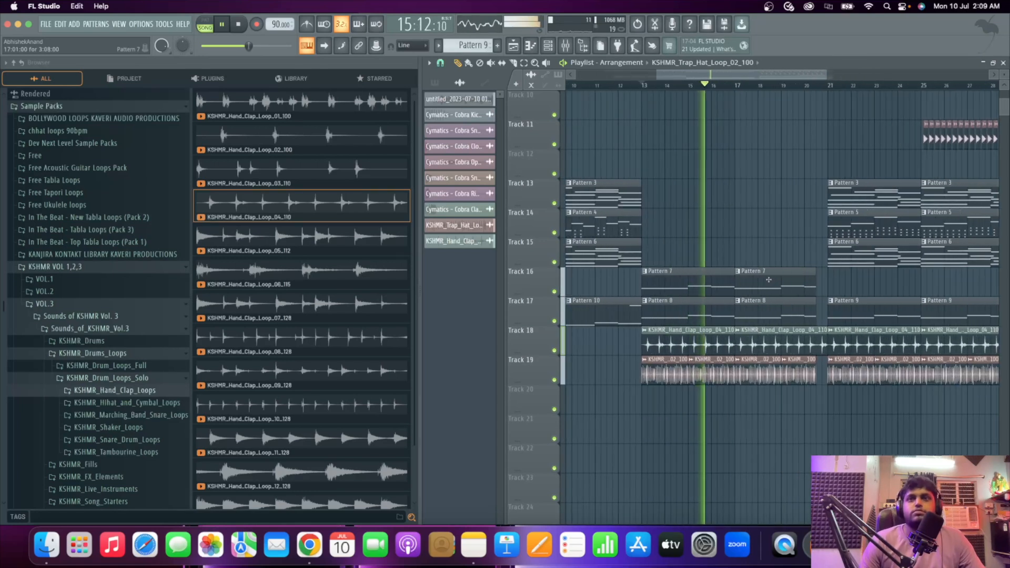
scroll(768, 279, down, 1)
scroll(769, 280, down, 1)
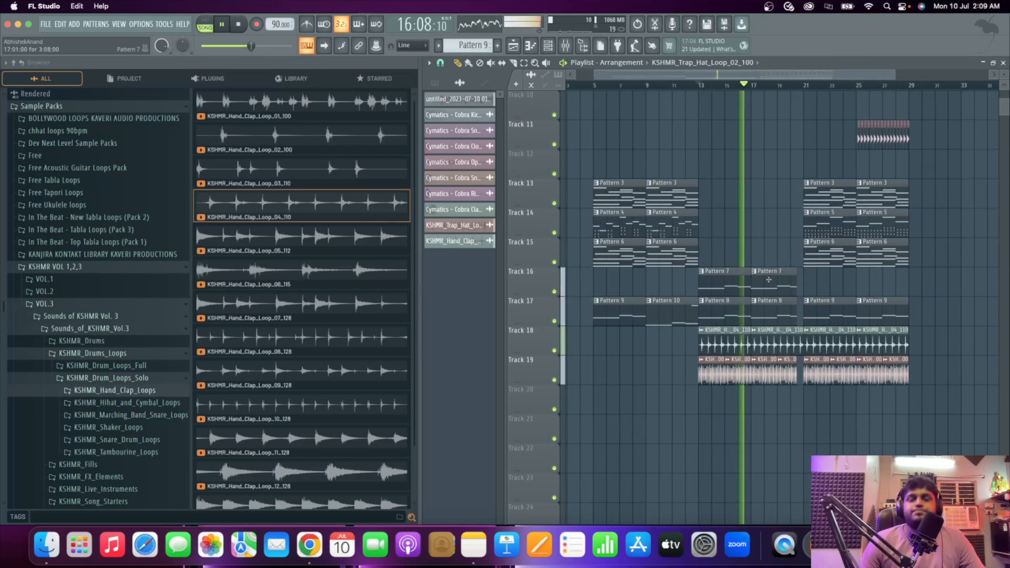
scroll(771, 282, up, 2)
key(space)
Play the song from bar 5 and examine the verse patterns leading up to bar 13.
click(589, 86)
key(space)
scroll(608, 219, up, 3)
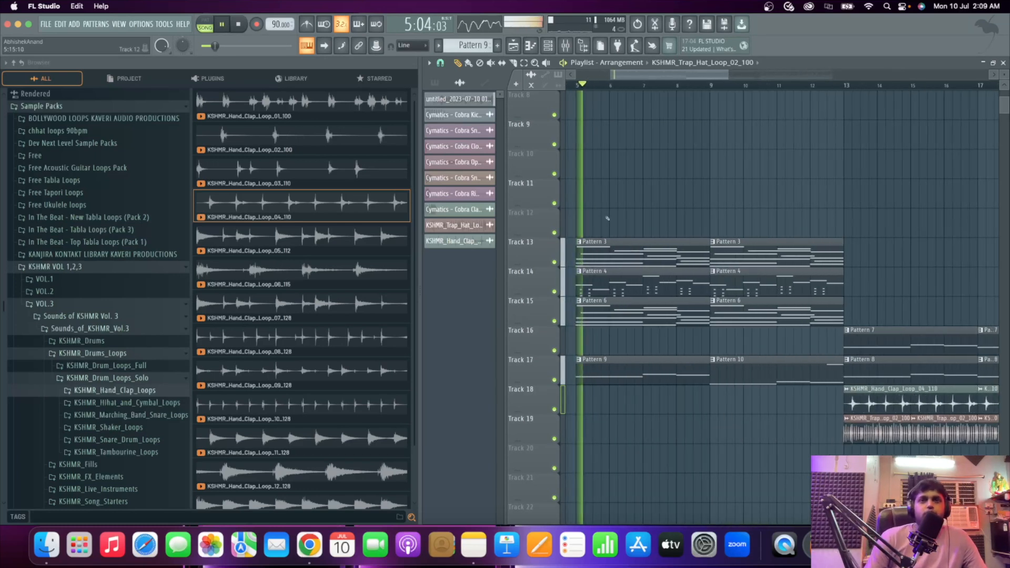
scroll(608, 219, down, 2)
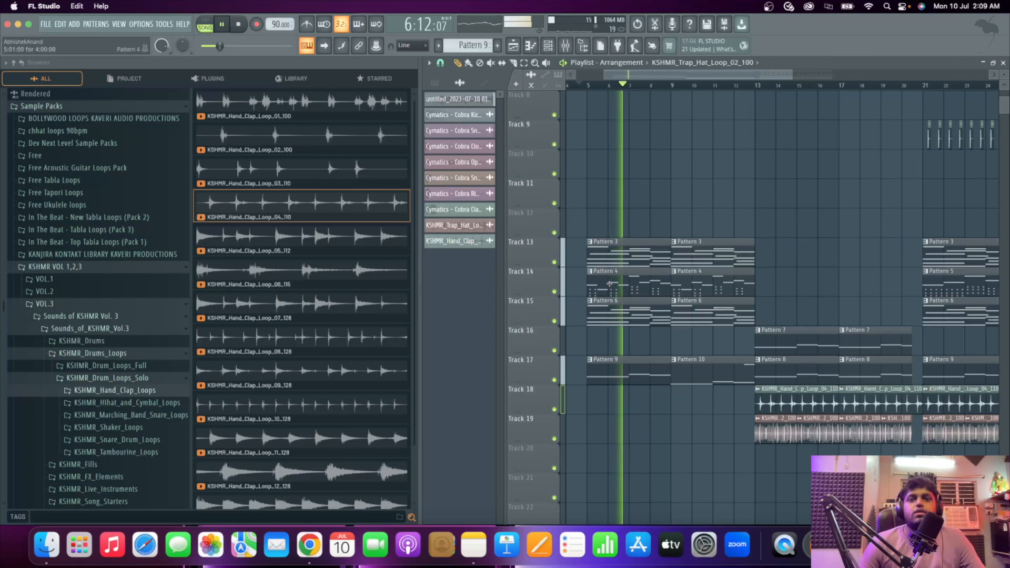
scroll(710, 290, down, 2)
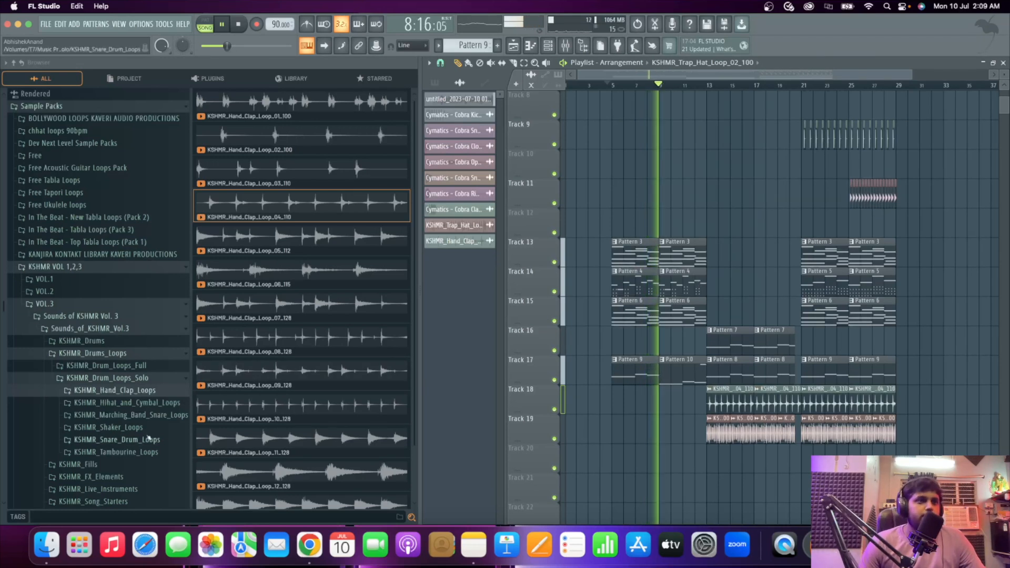
Open the KSHMR_Shaker_Loops folder under KSHMR_Drum_Loops_Solo in the sample browser.
scroll(146, 434, down, 3)
scroll(710, 422, down, 2)
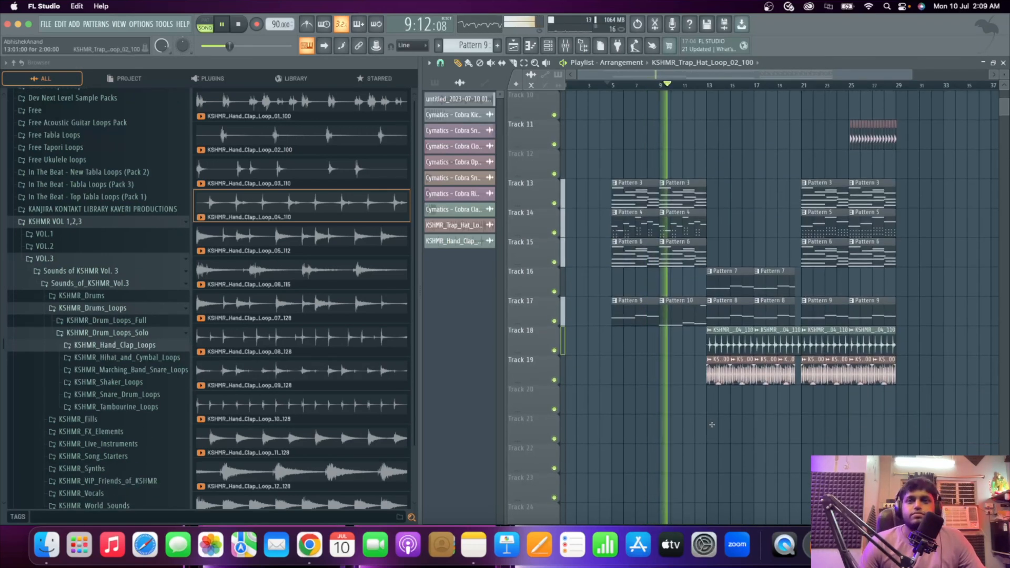
scroll(657, 421, up, 2)
scroll(663, 423, down, 1)
scroll(664, 422, down, 4)
scroll(665, 422, up, 1)
scroll(743, 419, up, 2)
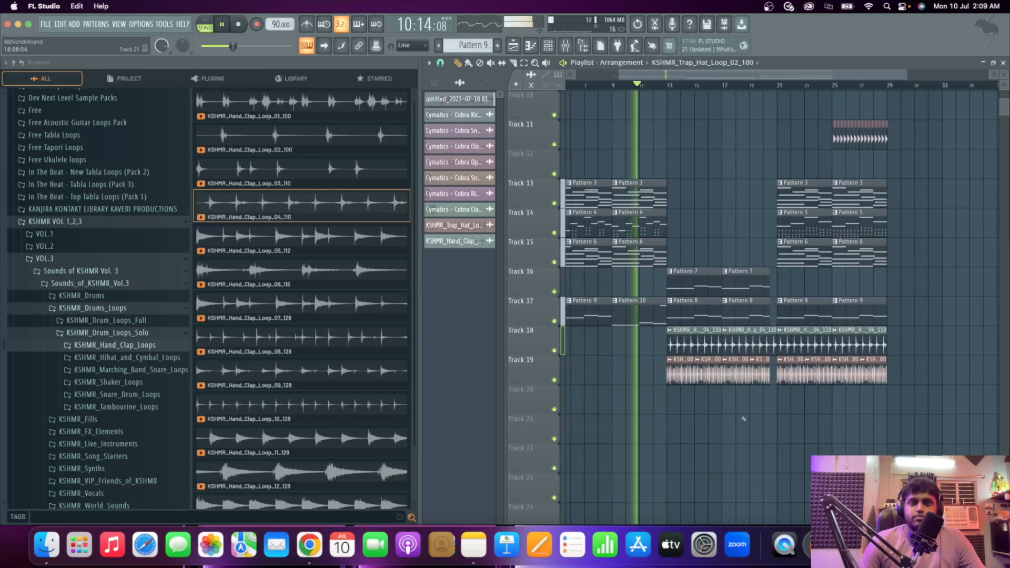
click(156, 386)
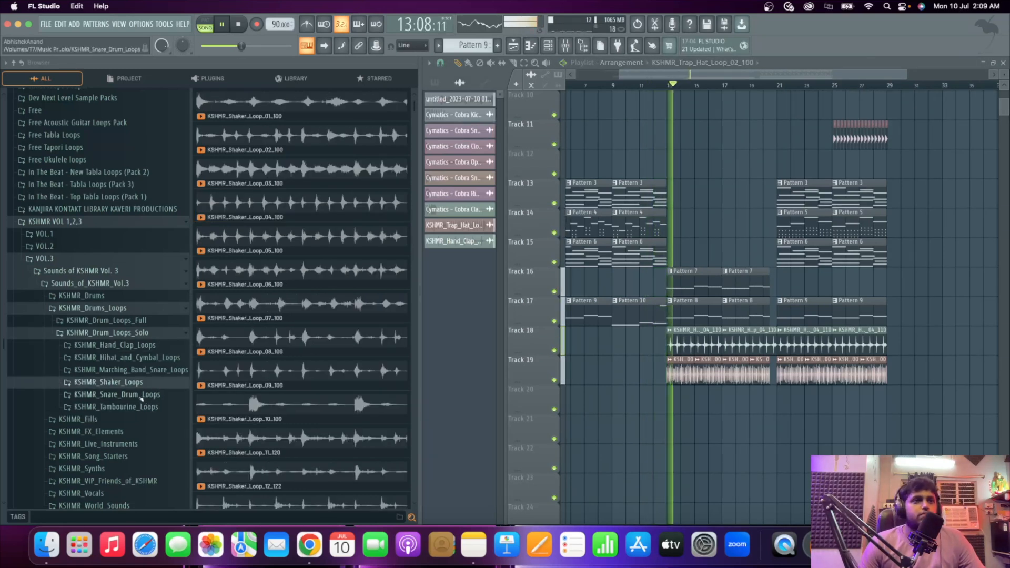
Stop playback, browse KSHMR_Short_Fills_90-120 and place KSHMR_Short_Drum_Fill_02_90 on track 21 at bar 20.
key(space)
click(79, 419)
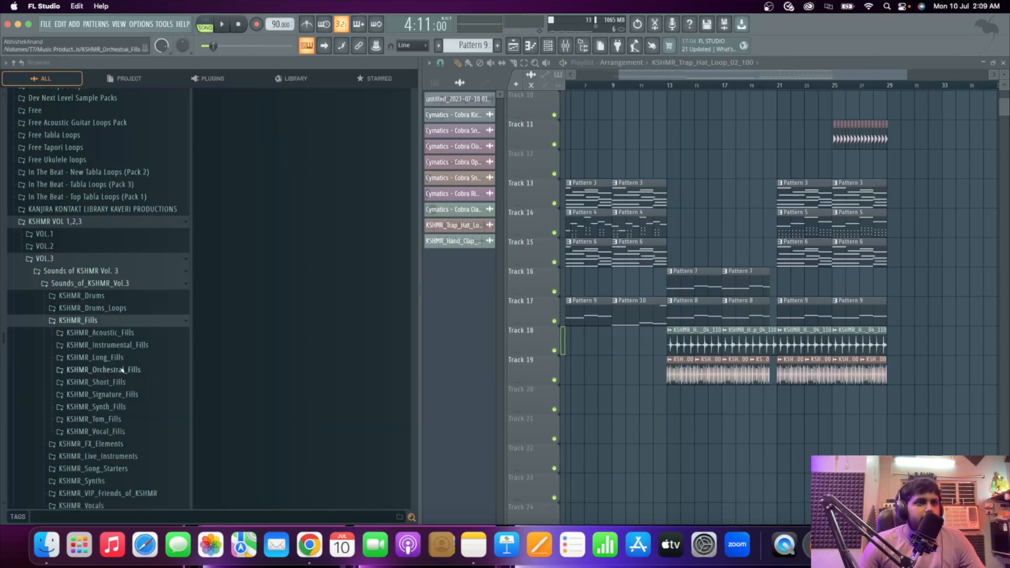
click(124, 383)
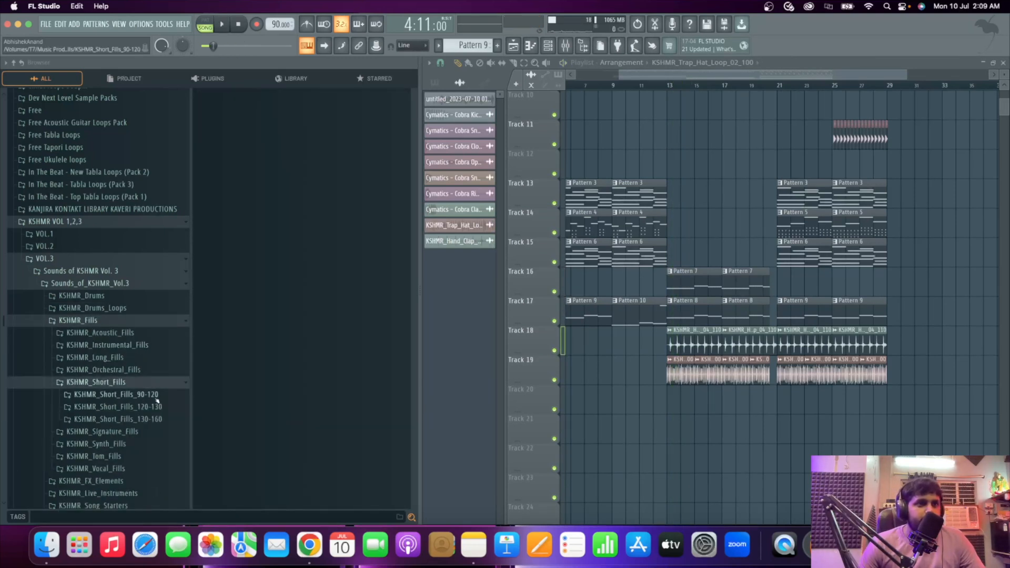
click(156, 397)
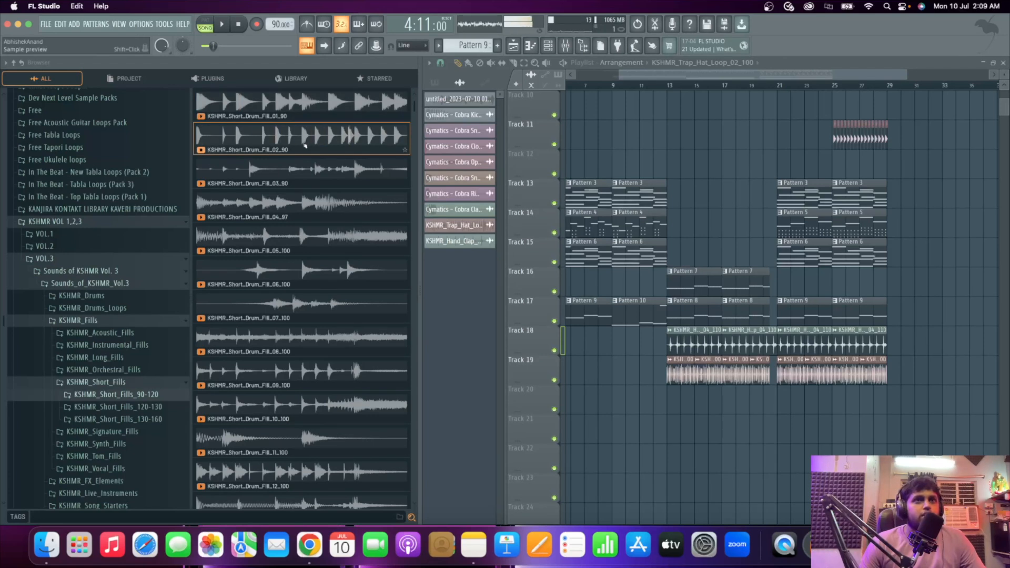
drag(305, 146, 773, 429)
scroll(769, 429, up, 5)
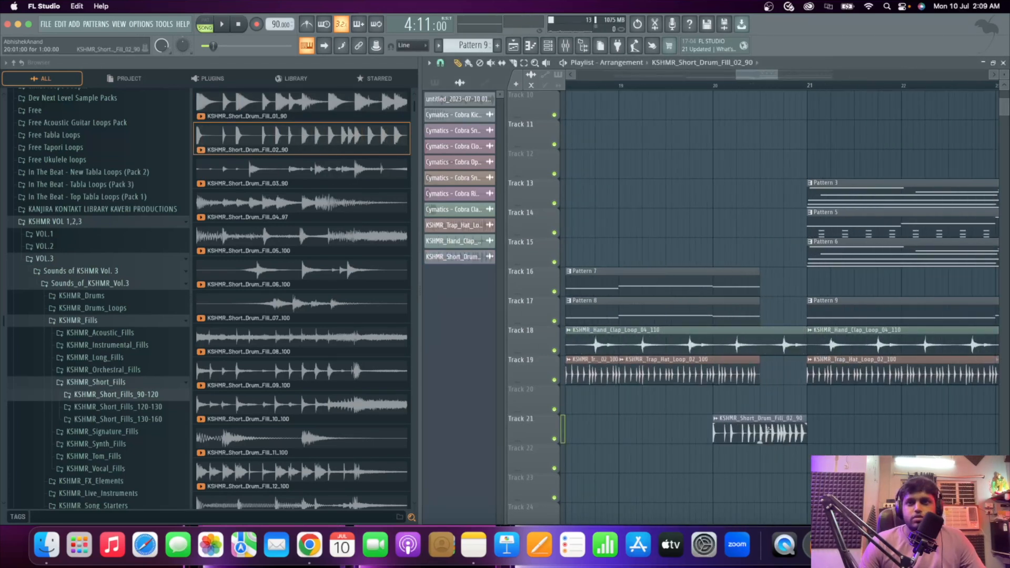
scroll(774, 214, down, 4)
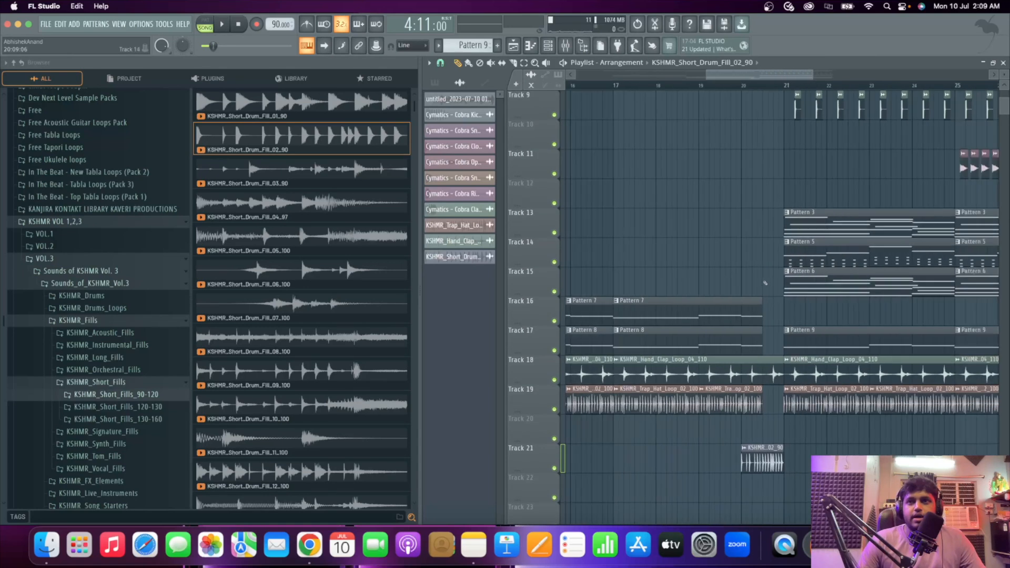
Trim the Trap Hat loop, Pattern 7, Pattern 8 and Hand Clap loop clips on tracks 16 to 19 to end at bar 20.
click(725, 87)
key(space)
scroll(764, 421, up, 4)
key(space)
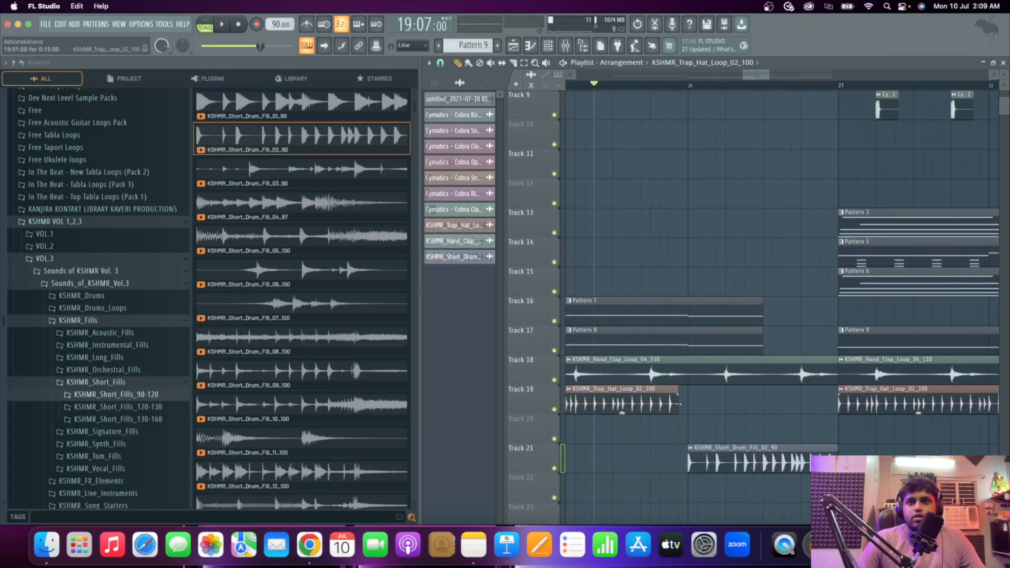
key(space)
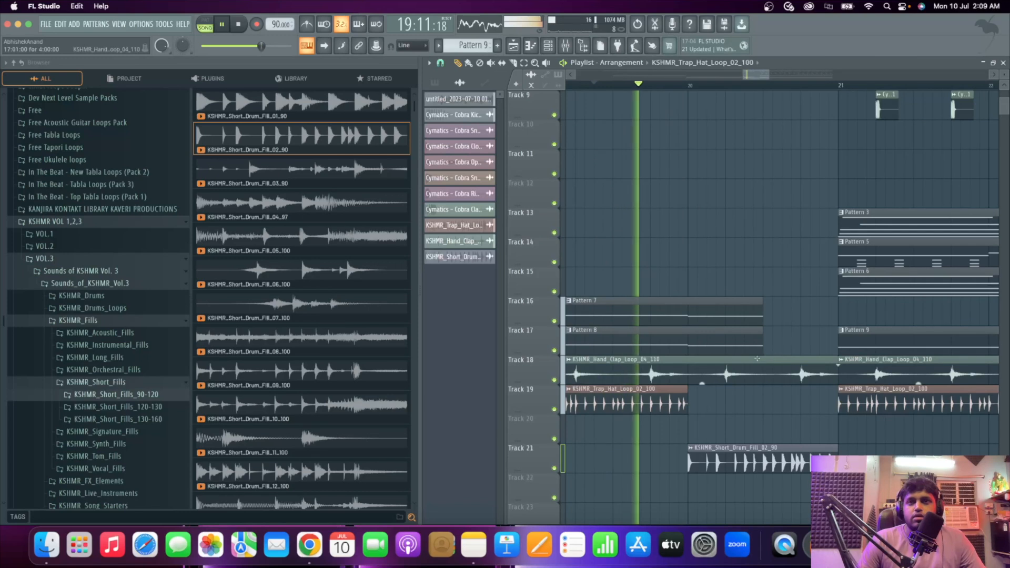
drag(762, 344, 687, 348)
key(space)
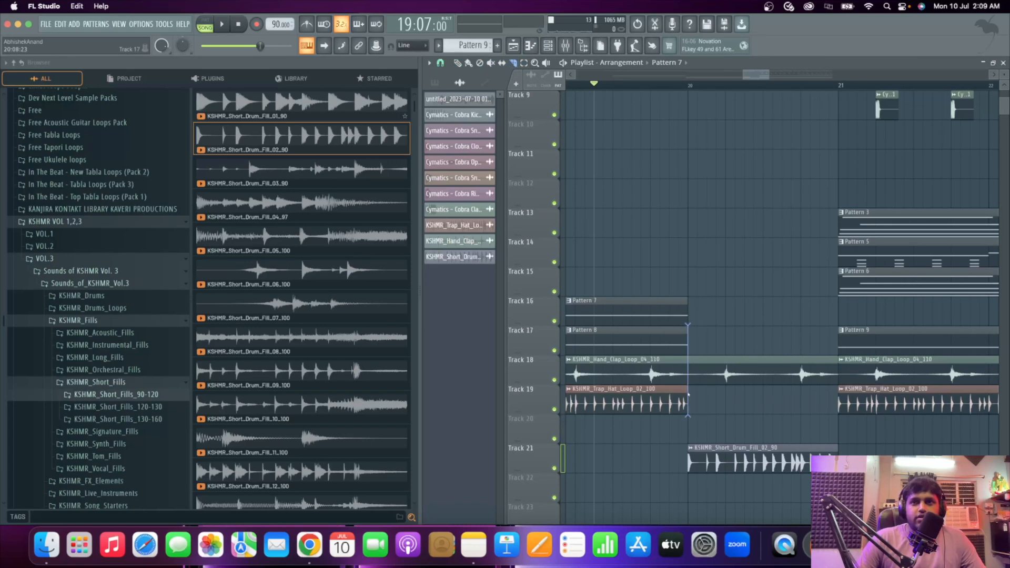
key(space)
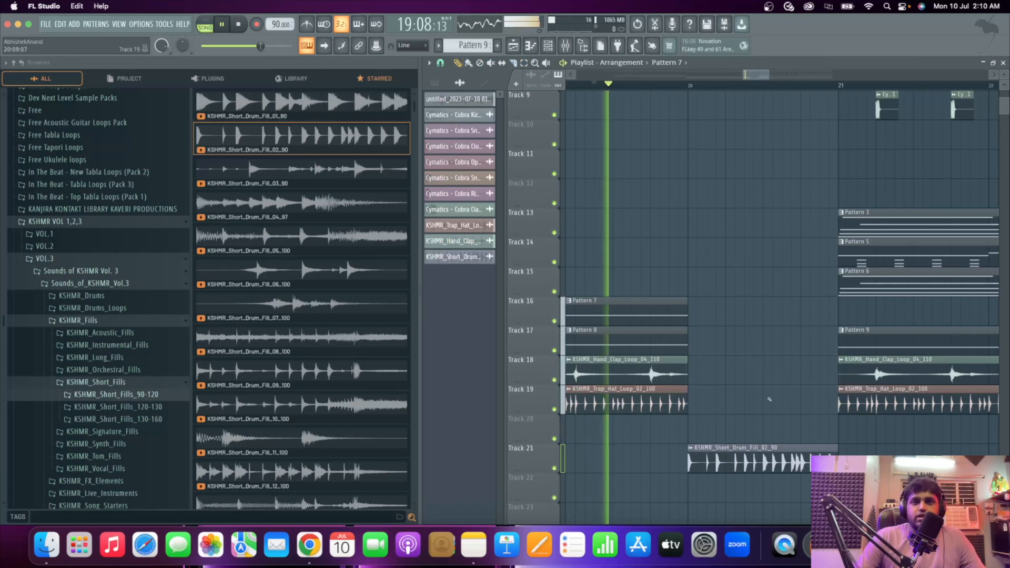
Shorten the Pattern 2 clip on track 1 so it ends at bar 20.
scroll(794, 449, down, 5)
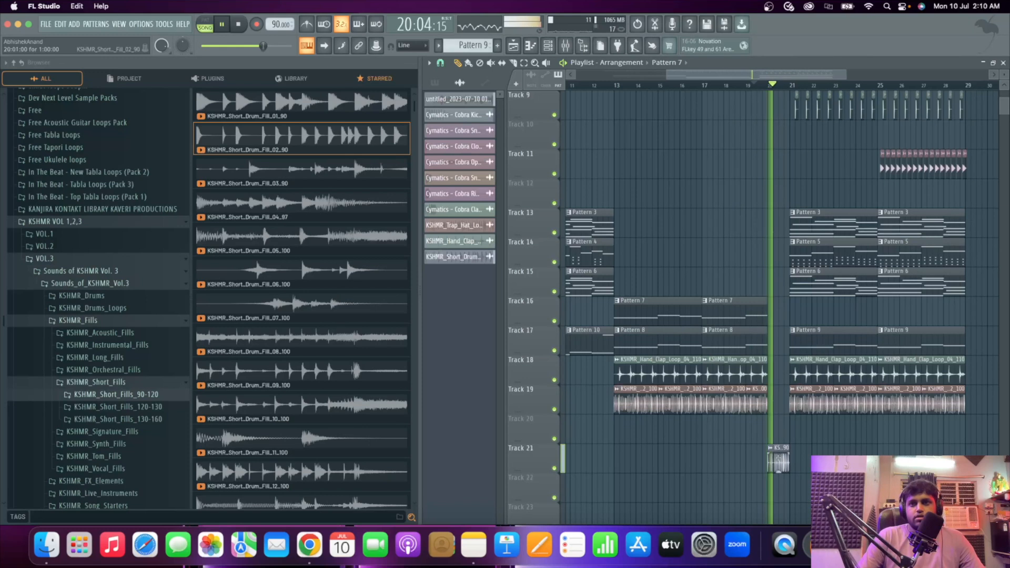
scroll(784, 277, up, 5)
key(space)
scroll(793, 204, up, 5)
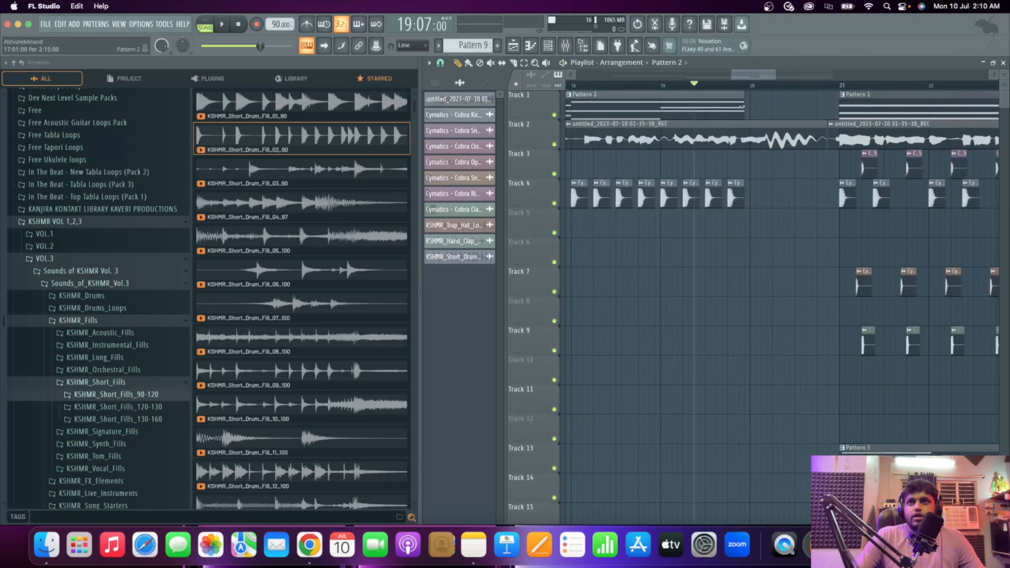
Play the song from bar 19 and examine how the drum fill leads into bar 21, then stop playback.
key(space)
scroll(771, 349, down, 3)
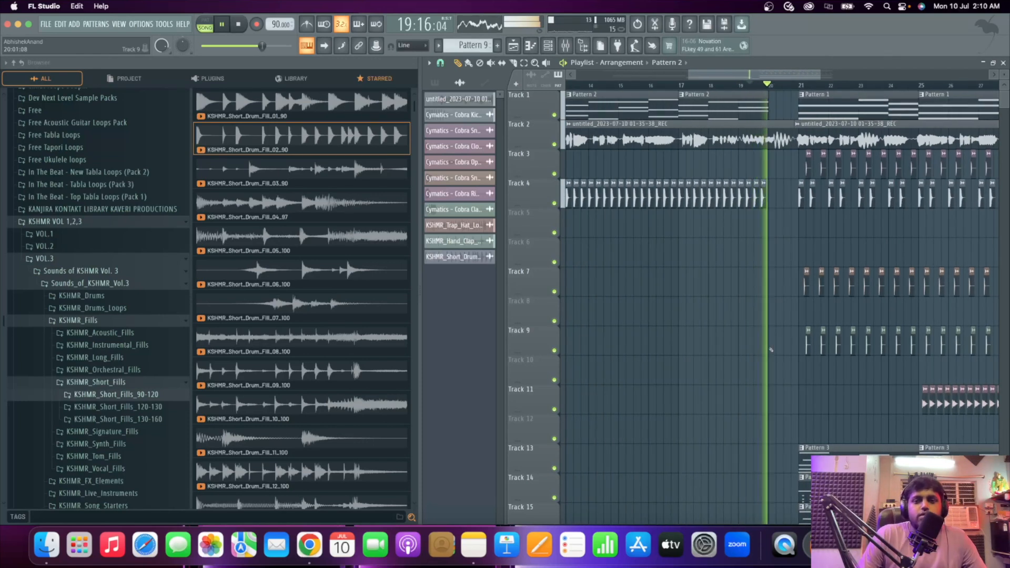
scroll(771, 349, down, 3)
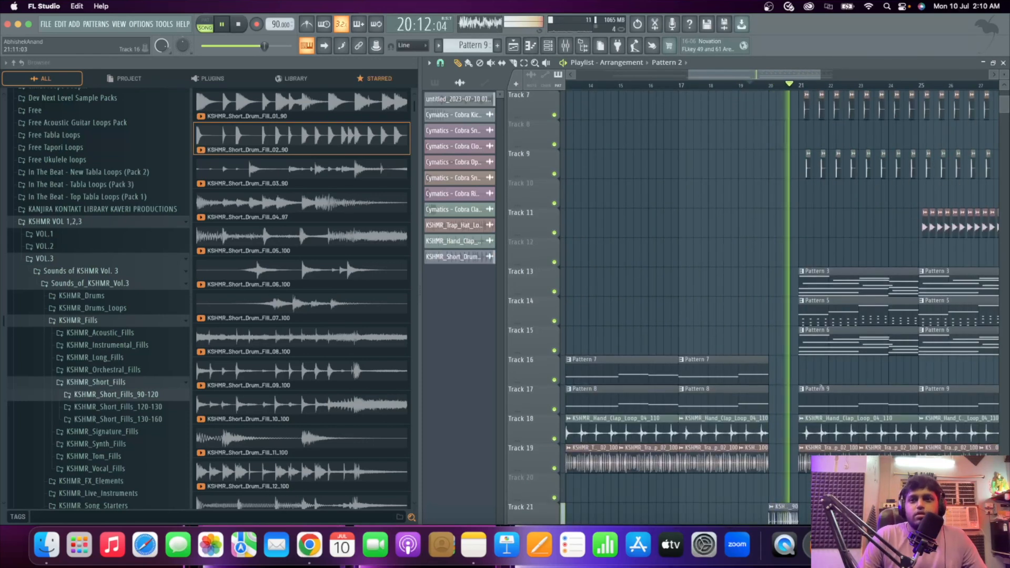
scroll(821, 386, up, 3)
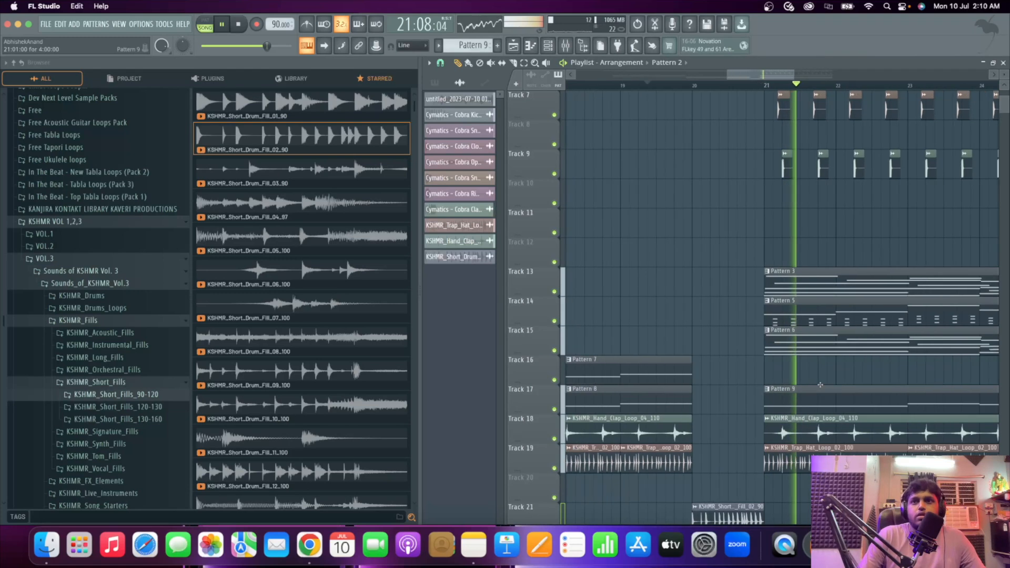
scroll(820, 386, down, 5)
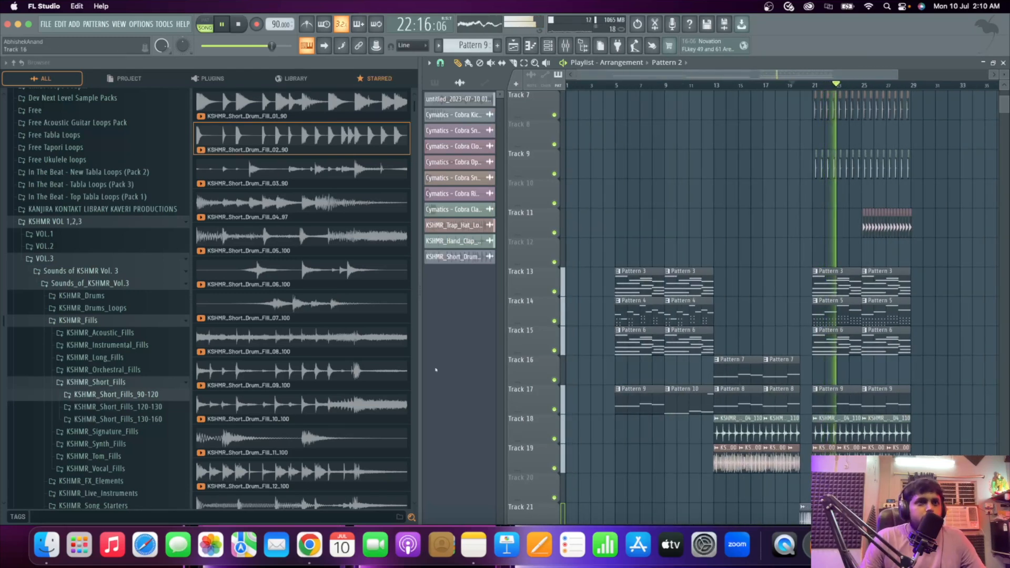
key(space)
Browse KSHMR_FX_Elements to the KSHMR_Impacts_03_Mid folder and preview KSHMR_Impact_Mid_03.
scroll(130, 370, down, 5)
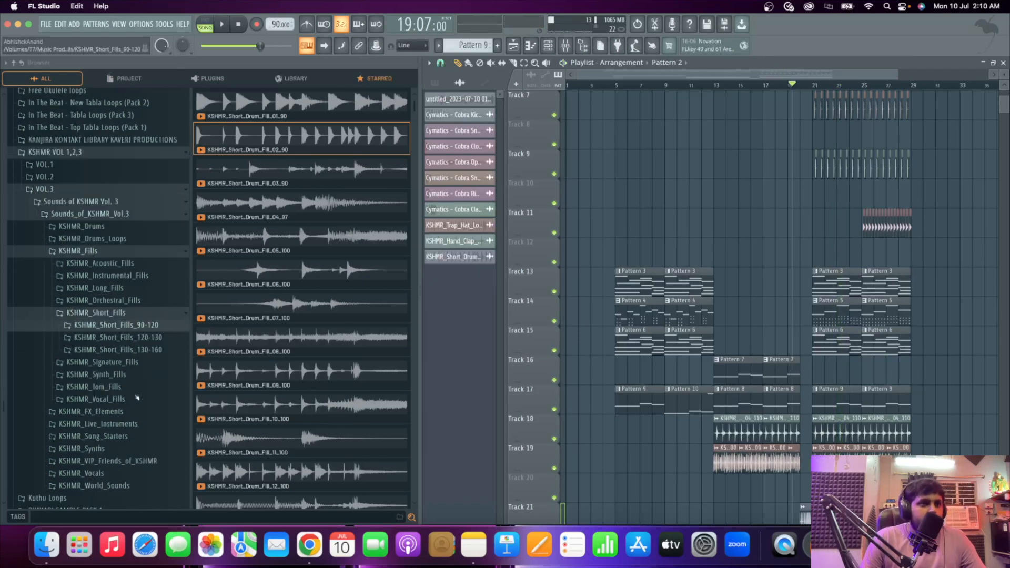
click(122, 374)
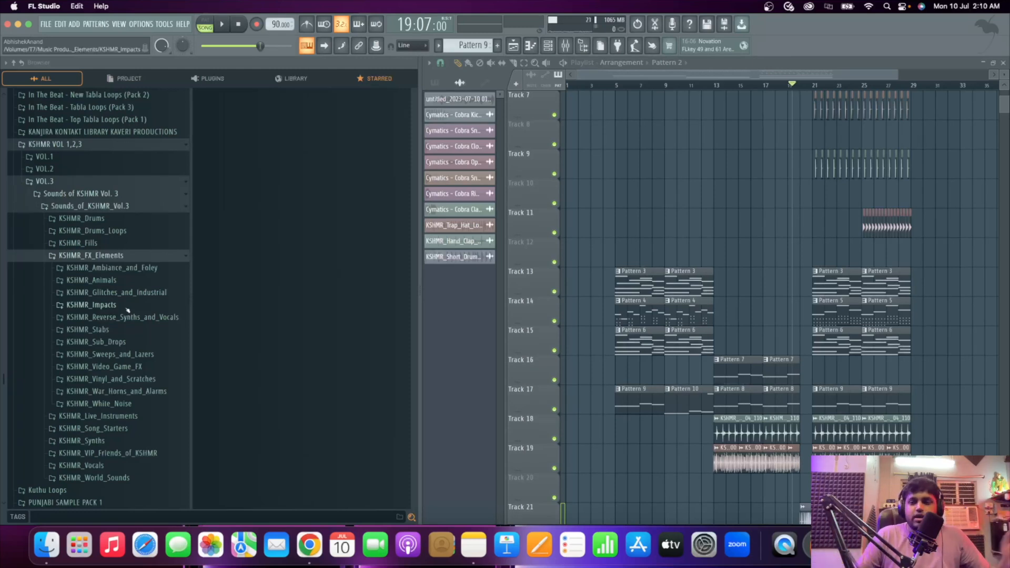
click(126, 305)
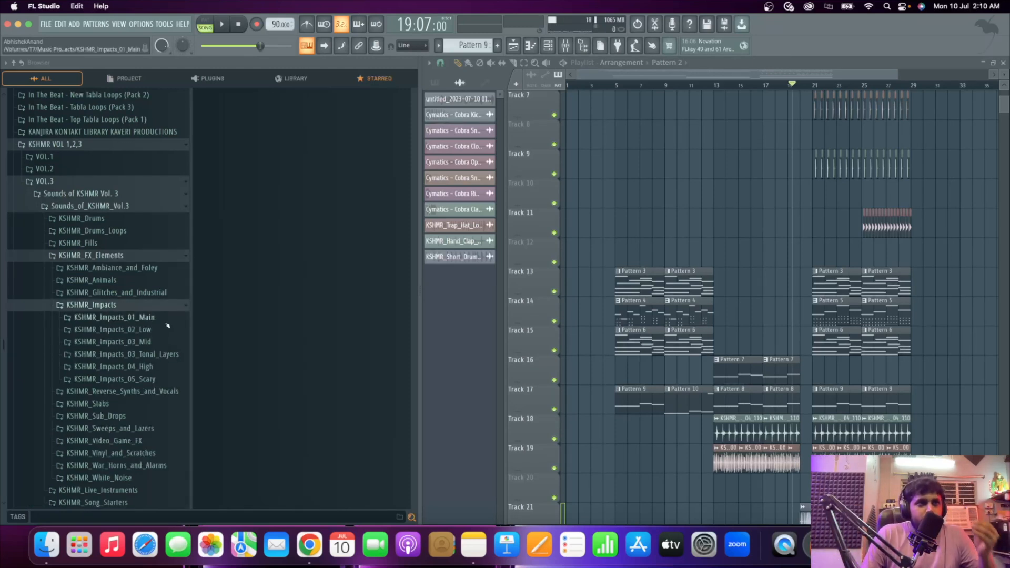
click(158, 341)
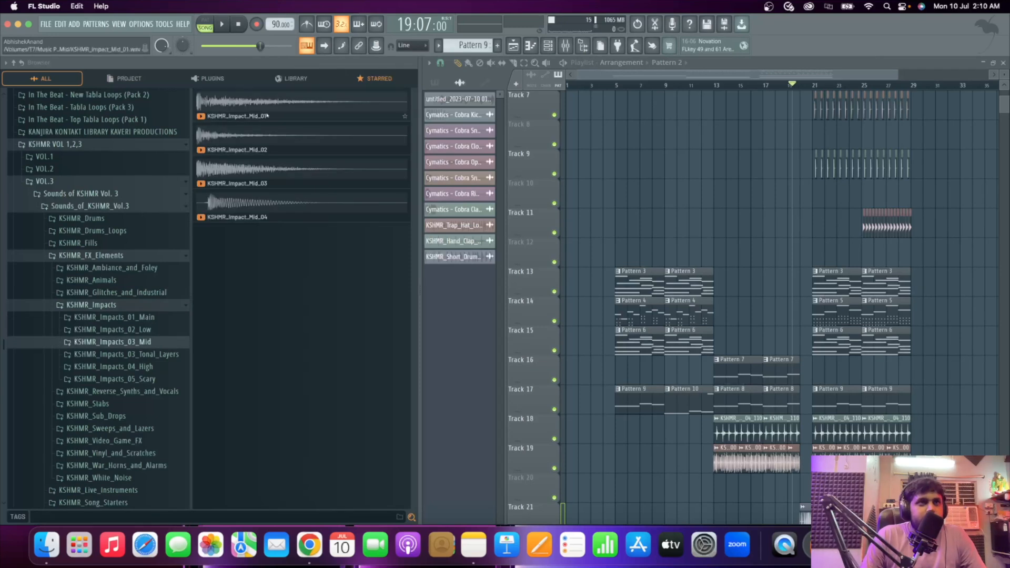
click(262, 172)
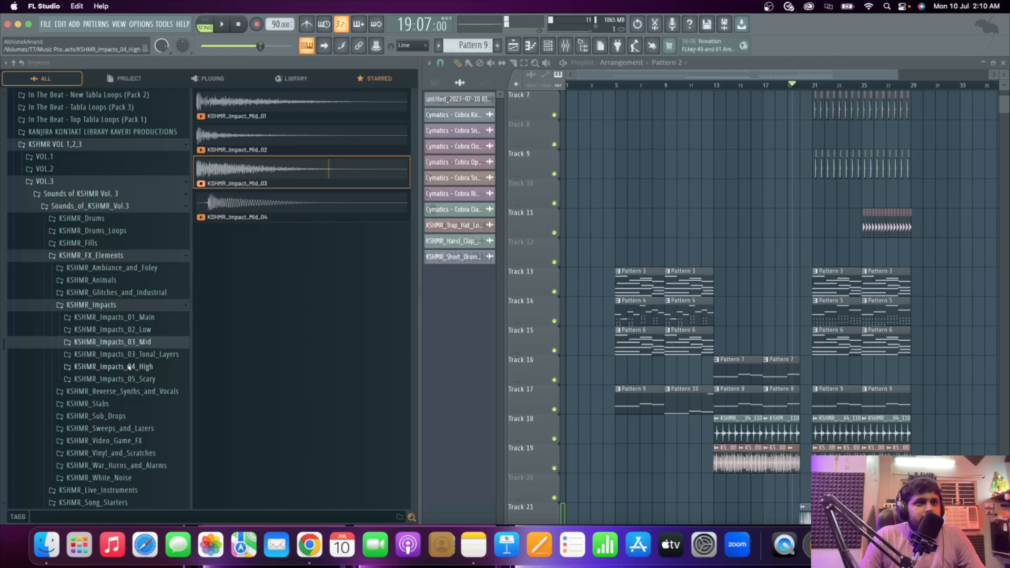
Audition the samples in KSHMR_Impacts_04_High and place KSHMR_Impact_High_08 on track 20 at bar 21.
click(144, 367)
click(266, 152)
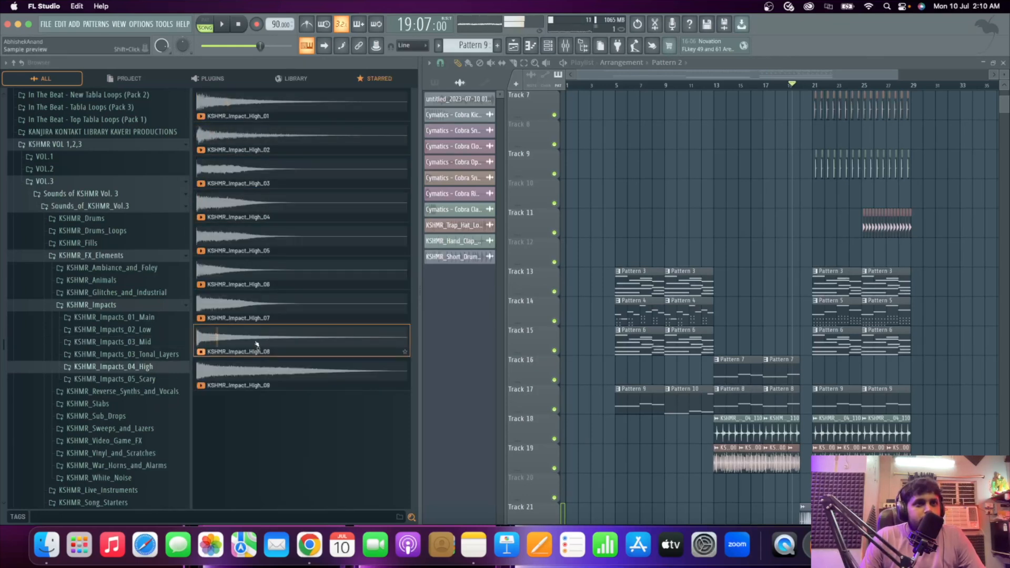
drag(816, 506, 783, 489)
scroll(829, 490, up, 5)
Lower the volume of the KSHMR_Impact_High_08 audio clip slightly, start playback and close the clip's settings.
double_click(776, 489)
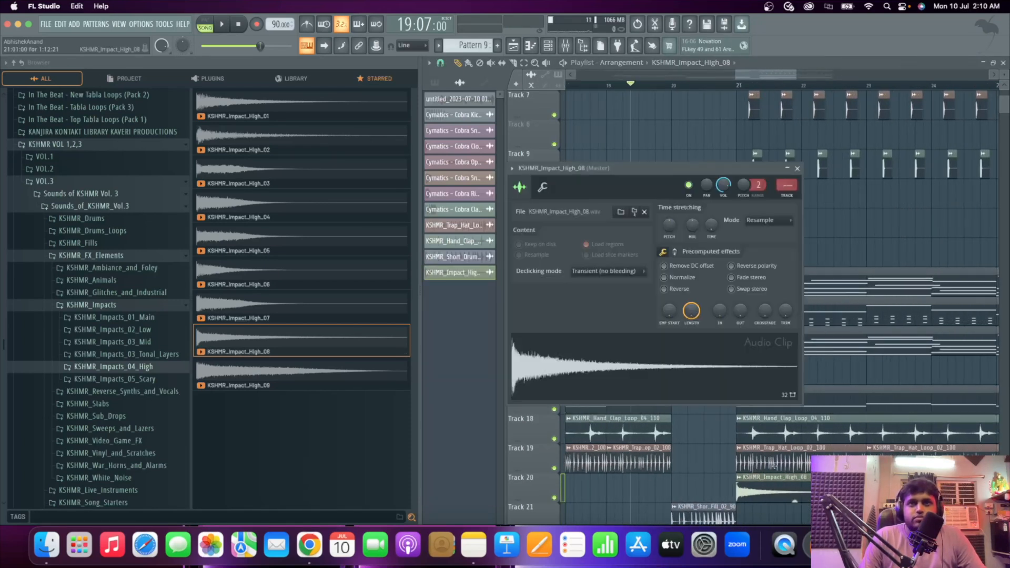
drag(723, 185, 723, 189)
key(space)
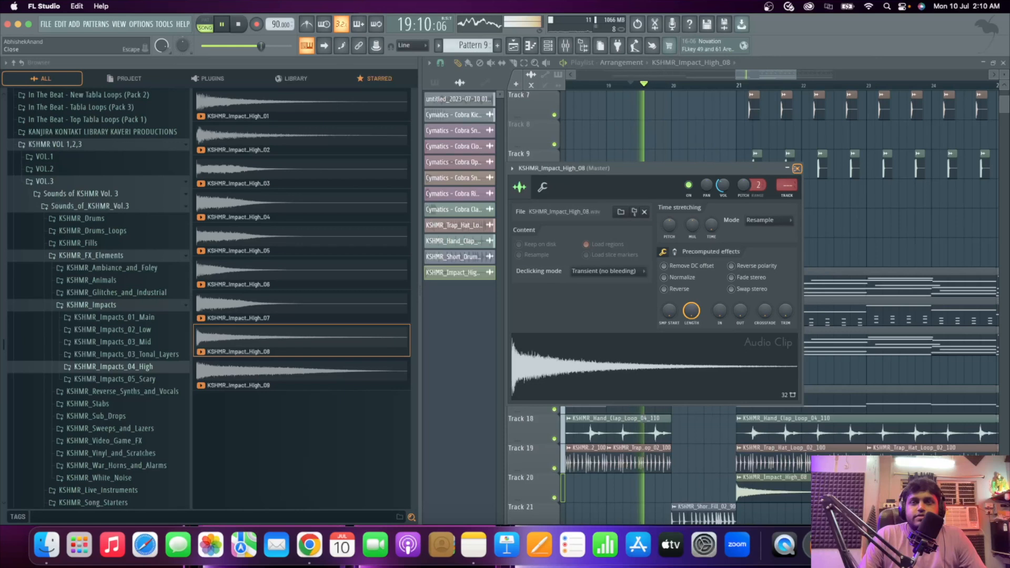
click(797, 169)
Examine the drum fill and the impact during playback into bar 21, then stop with the playhead at bar 21.
scroll(774, 297, down, 4)
scroll(773, 299, down, 6)
scroll(776, 302, up, 3)
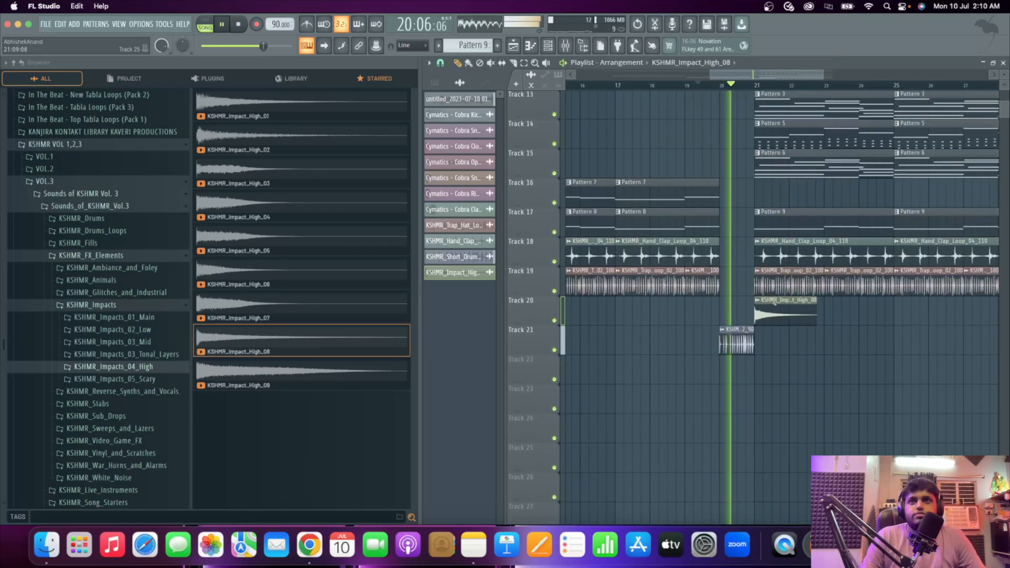
scroll(771, 300, up, 5)
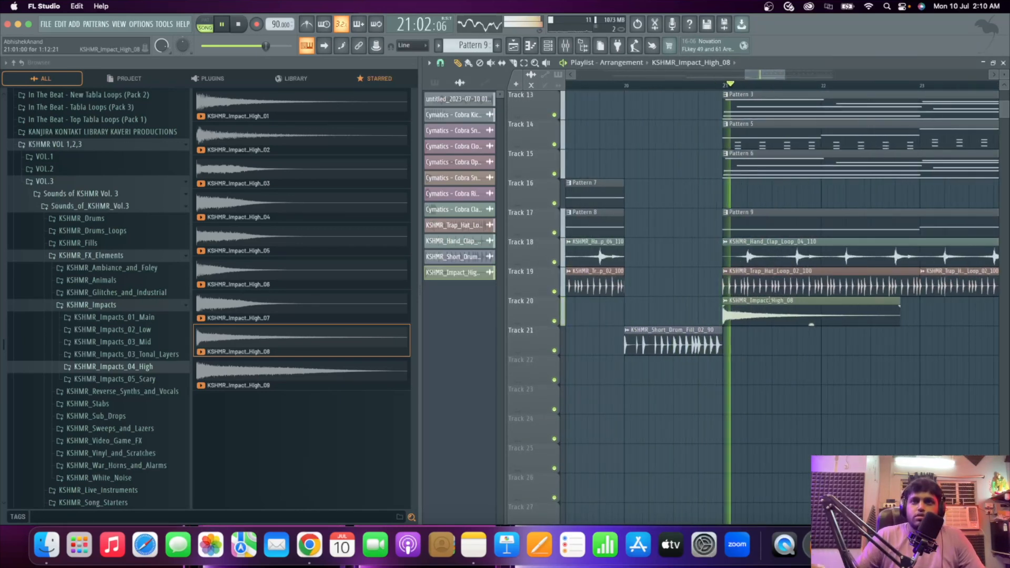
scroll(691, 260, down, 3)
scroll(702, 114, up, 4)
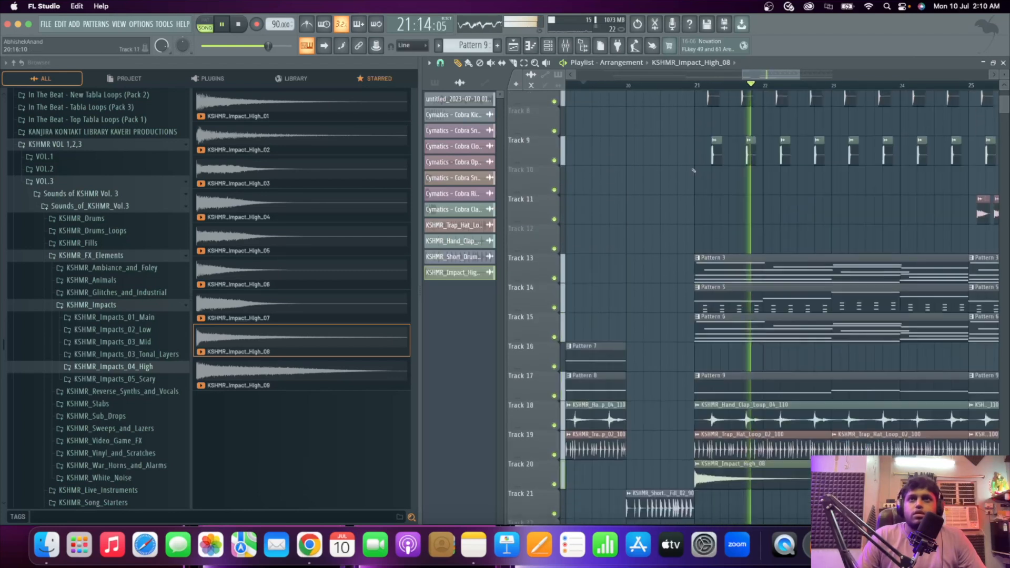
key(space)
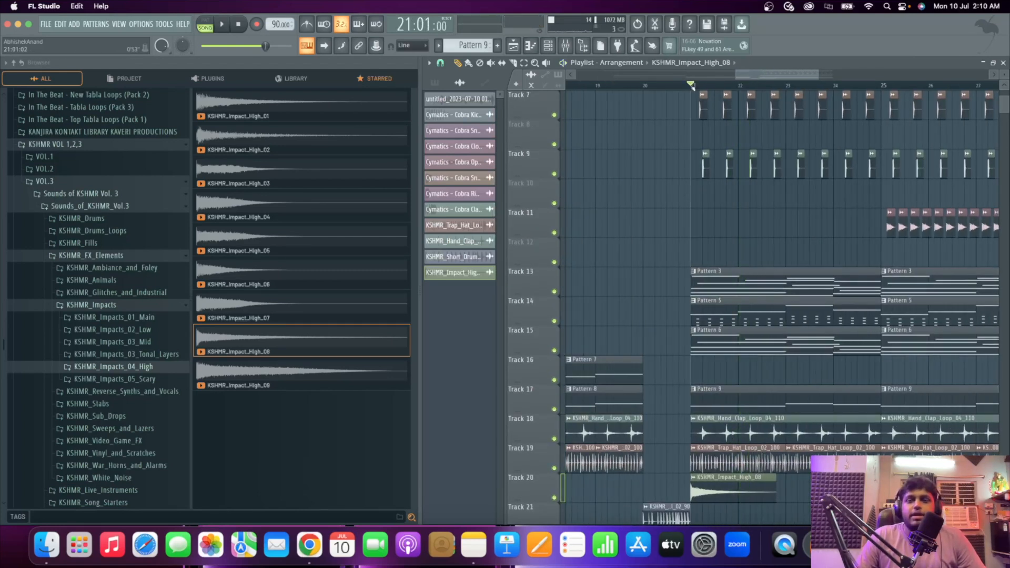
Solo track 17, check the BooBass notes of Pattern 9, and make its clip at bar 21 unique.
scroll(555, 409, up, 4)
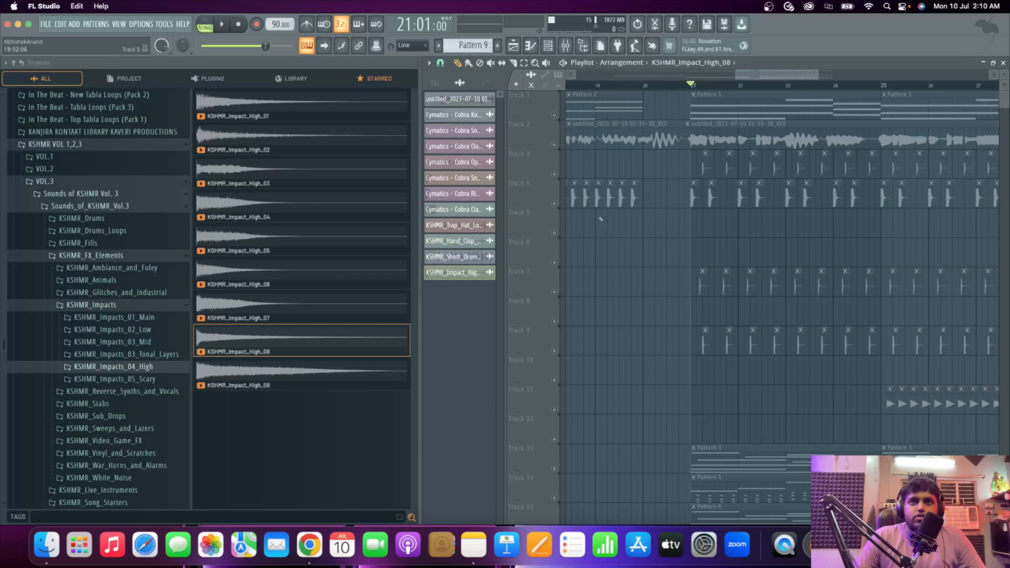
scroll(703, 397, down, 4)
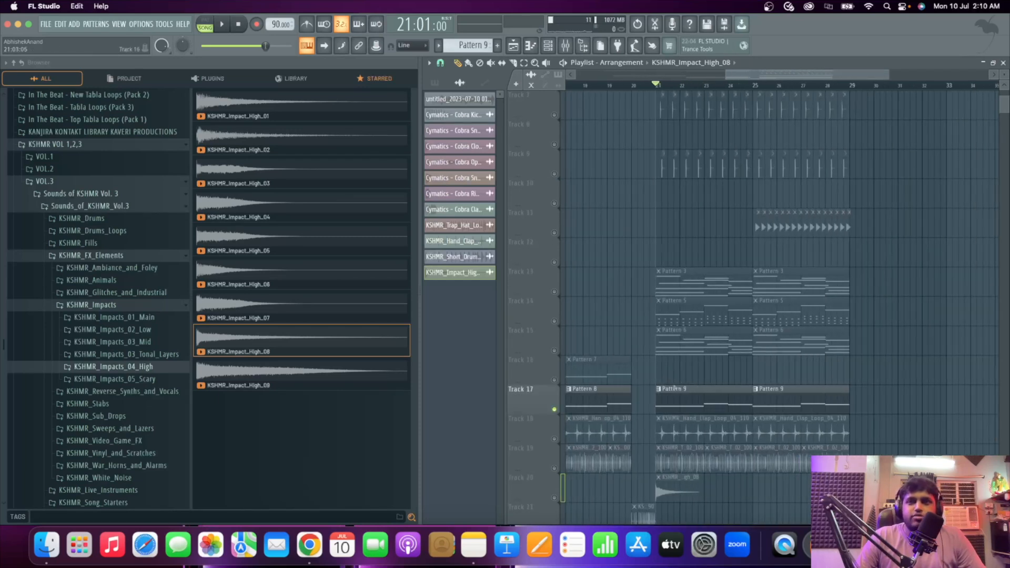
double_click(702, 398)
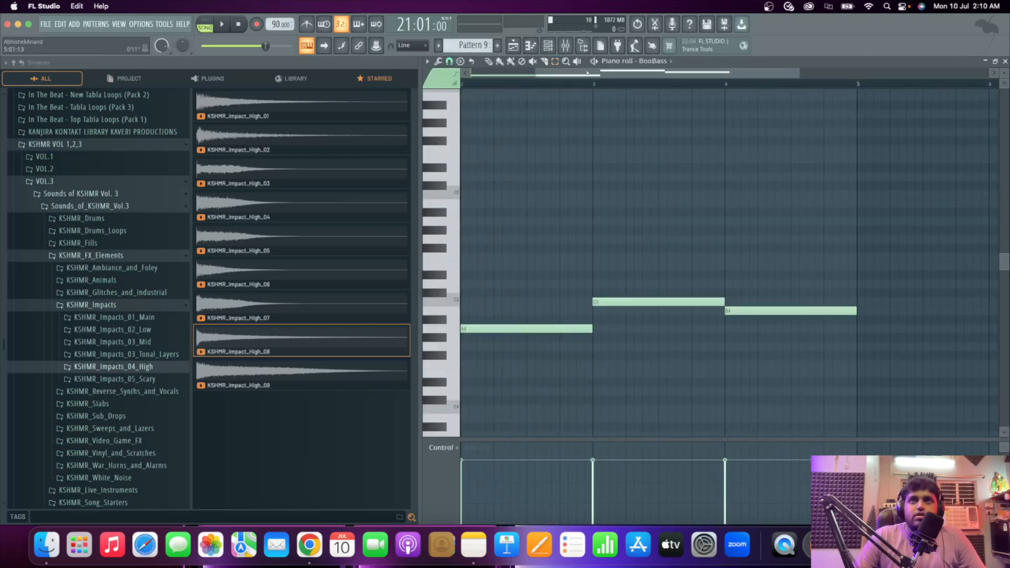
click(517, 48)
click(640, 389)
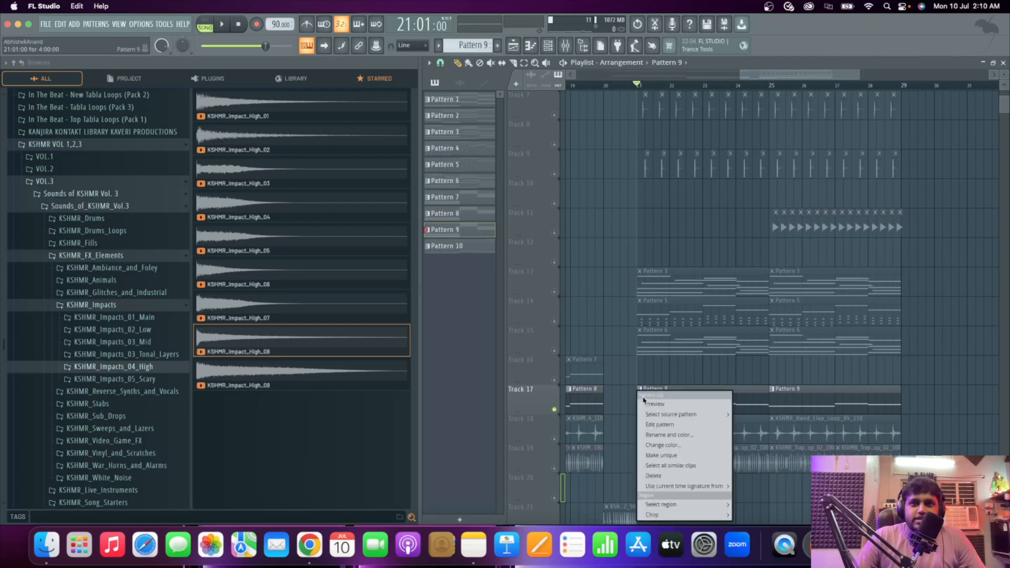
click(669, 458)
Shorten all BooBass notes in the unique pattern to half a bar each and play it from bar 21.
double_click(725, 396)
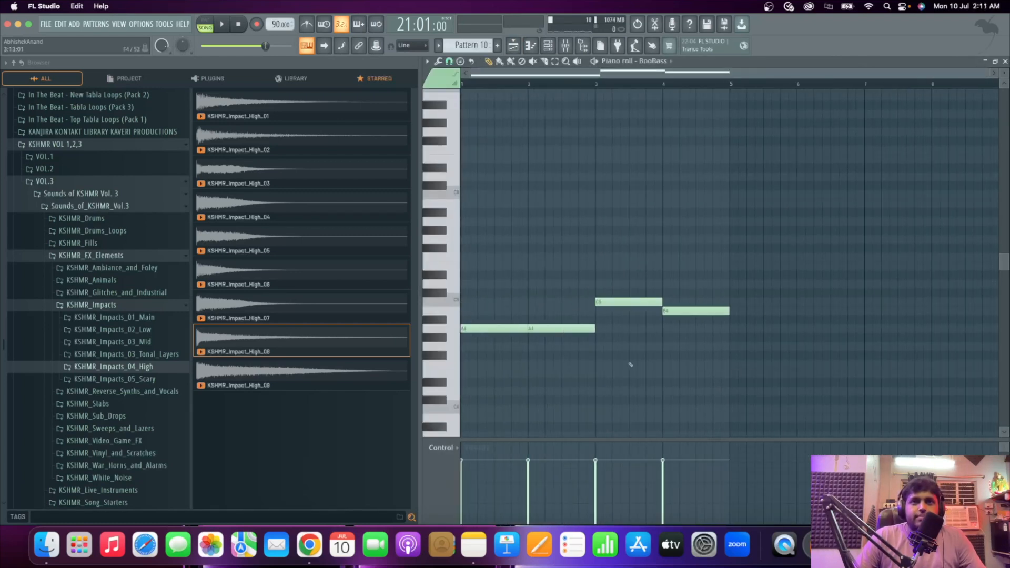
key(super+a)
ctrl+scroll(505, 345, up, 3)
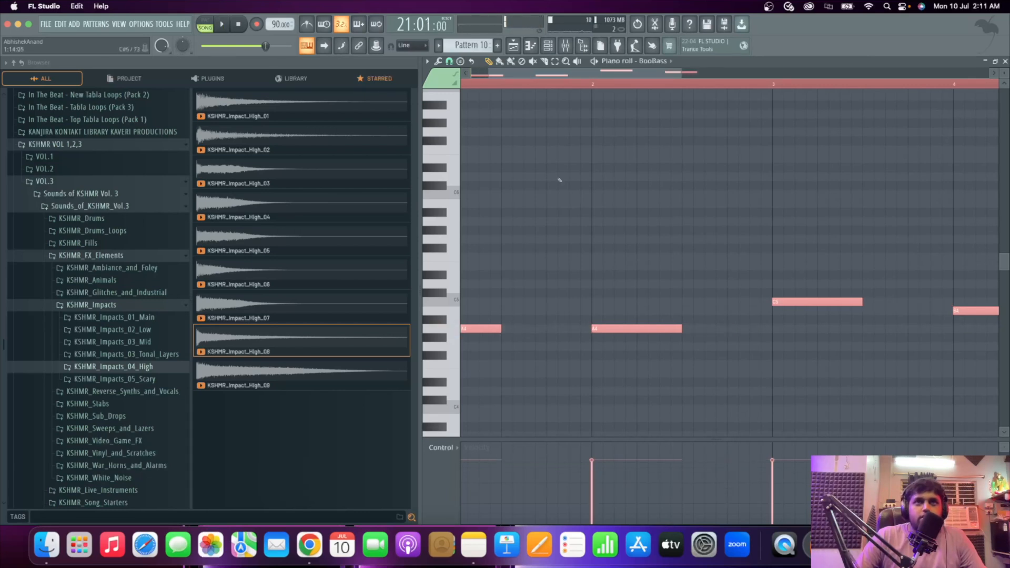
key(space)
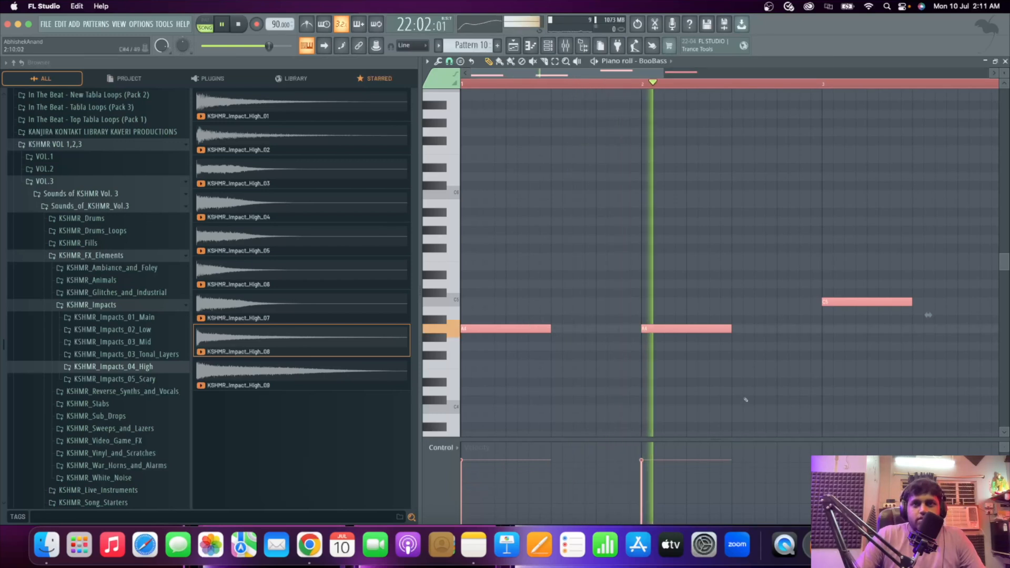
ctrl+scroll(746, 398, down, 1)
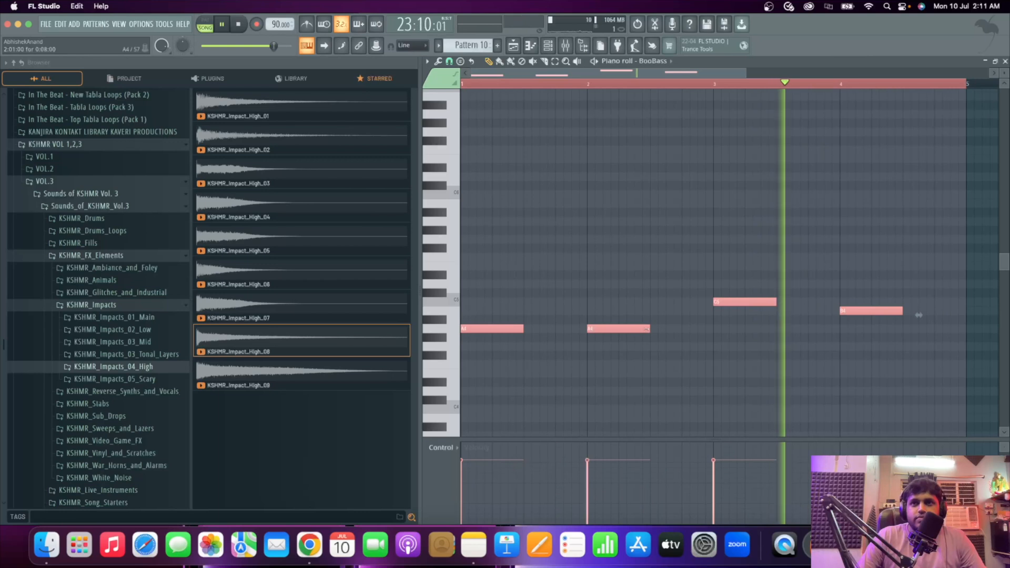
Shorten the BooBass notes to a quarter bar each and add quarter-bar notes B4, G4, B4 and C5 directly after them.
key(space)
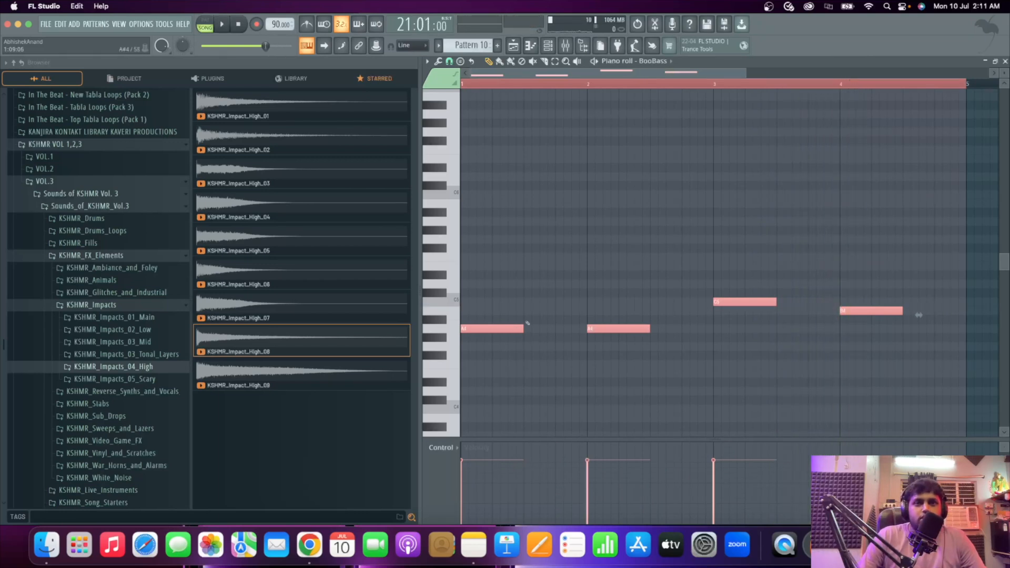
click(492, 318)
key(space)
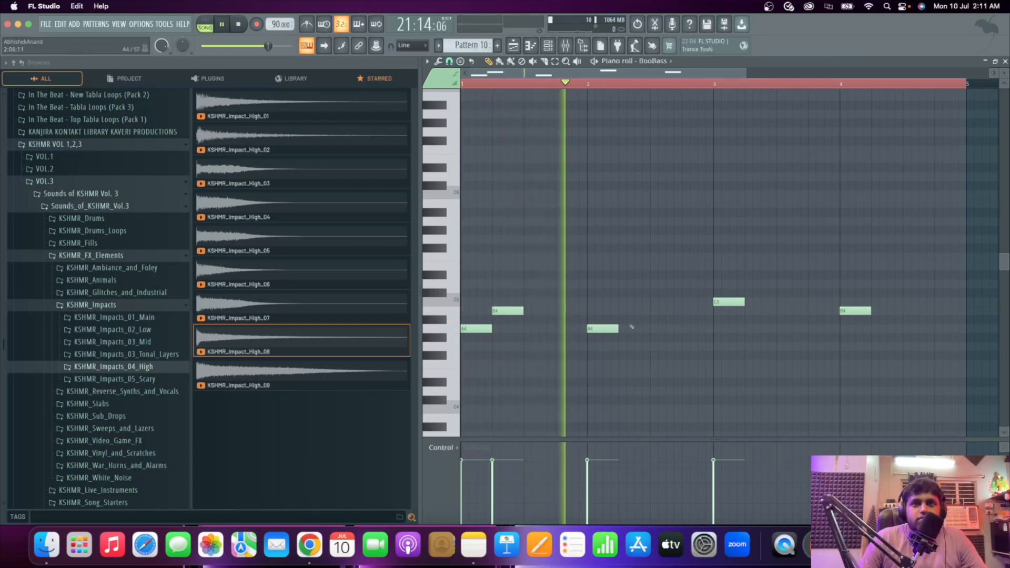
click(623, 347)
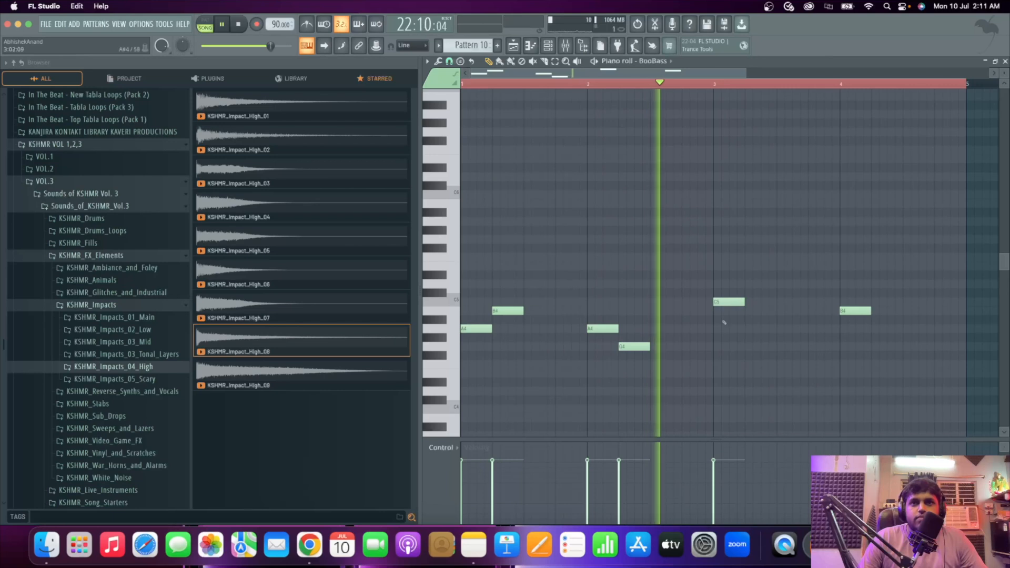
click(745, 312)
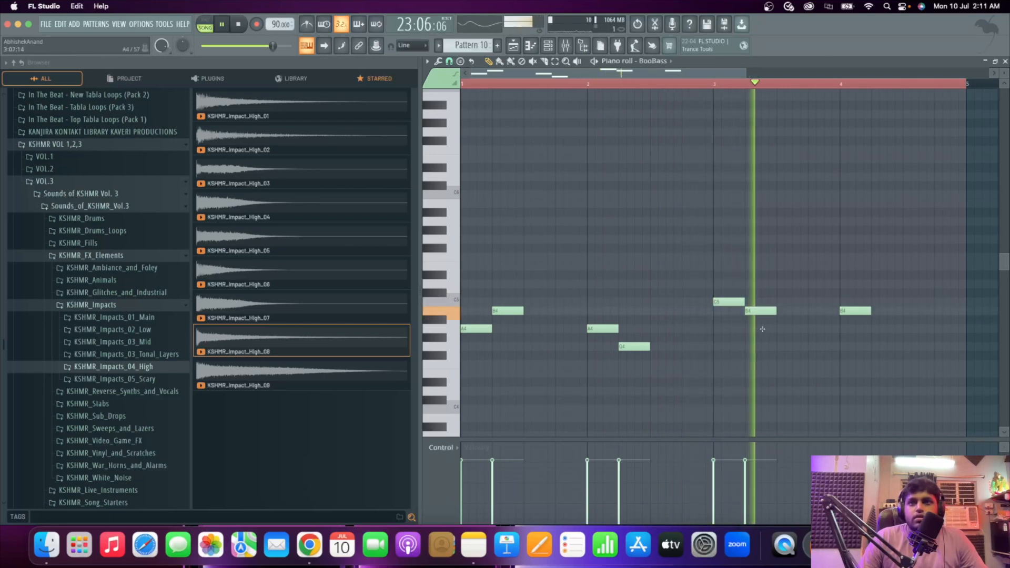
click(873, 302)
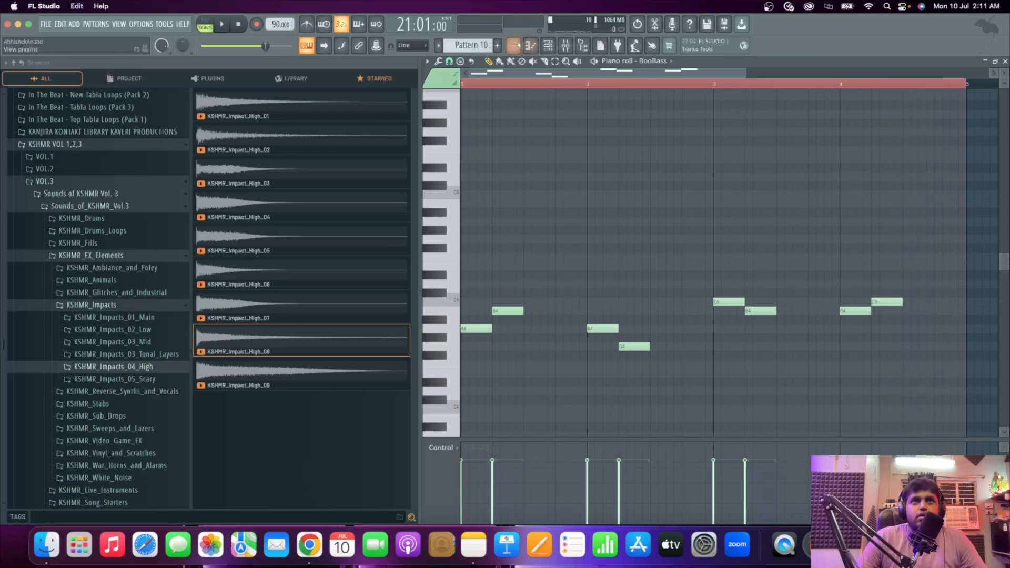
Return to the playlist, unsolo track 17 and play the full arrangement from bar 21.
click(514, 45)
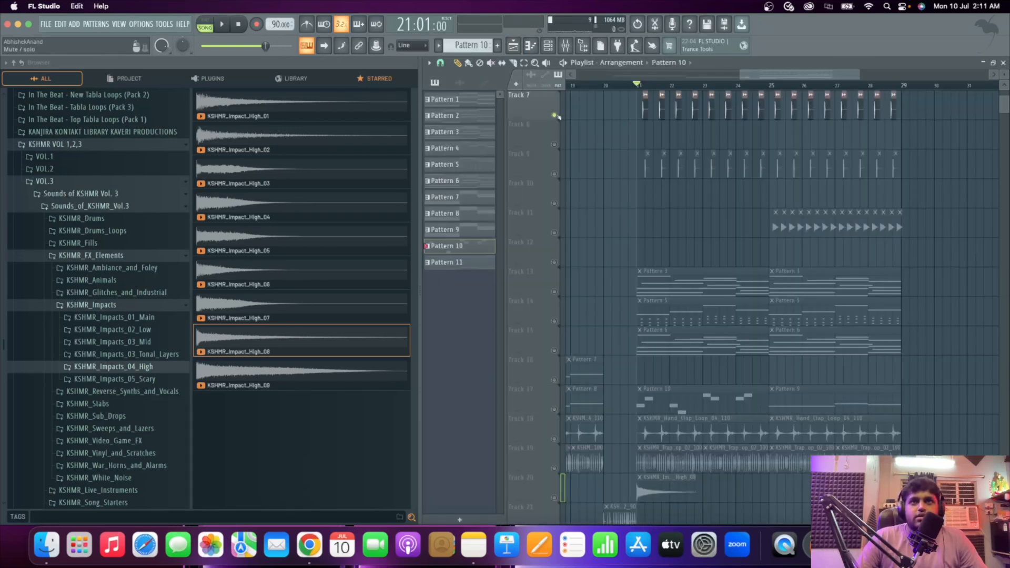
key(space)
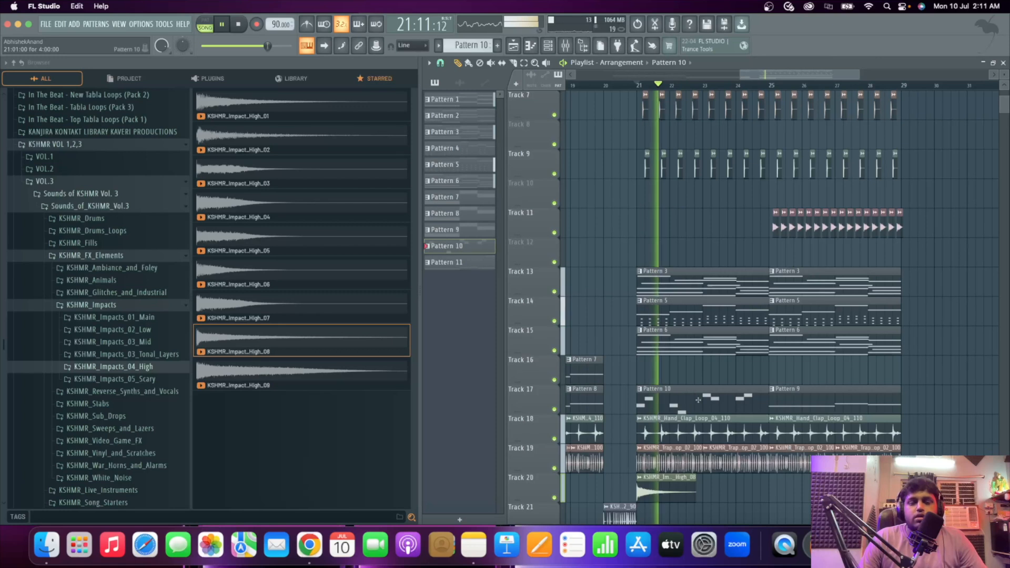
scroll(726, 418, up, 3)
Examine the clips in all sections of the arrangement while it plays on from bar 21, then stop playback.
scroll(771, 410, down, 2)
scroll(771, 411, down, 3)
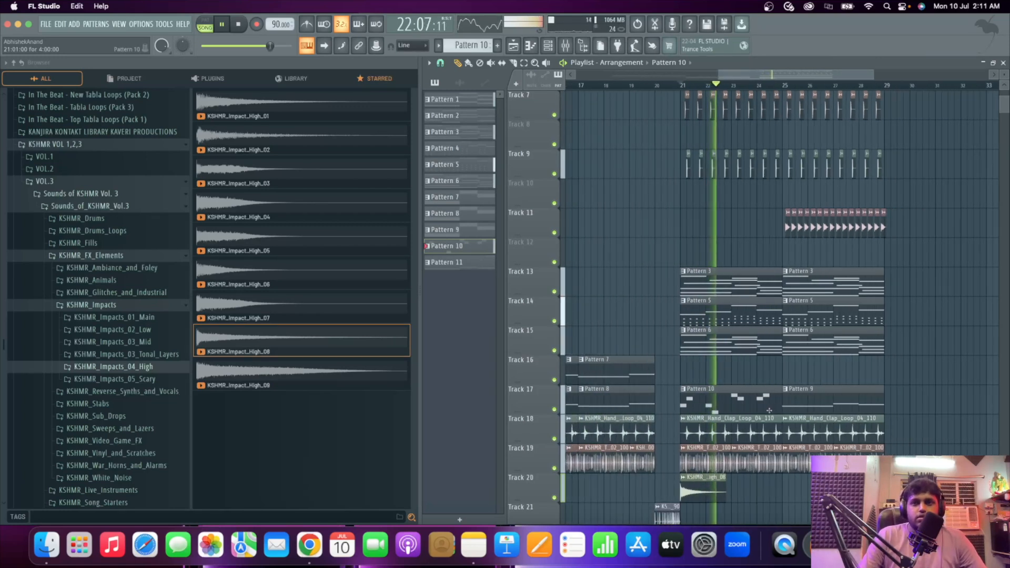
scroll(770, 410, up, 2)
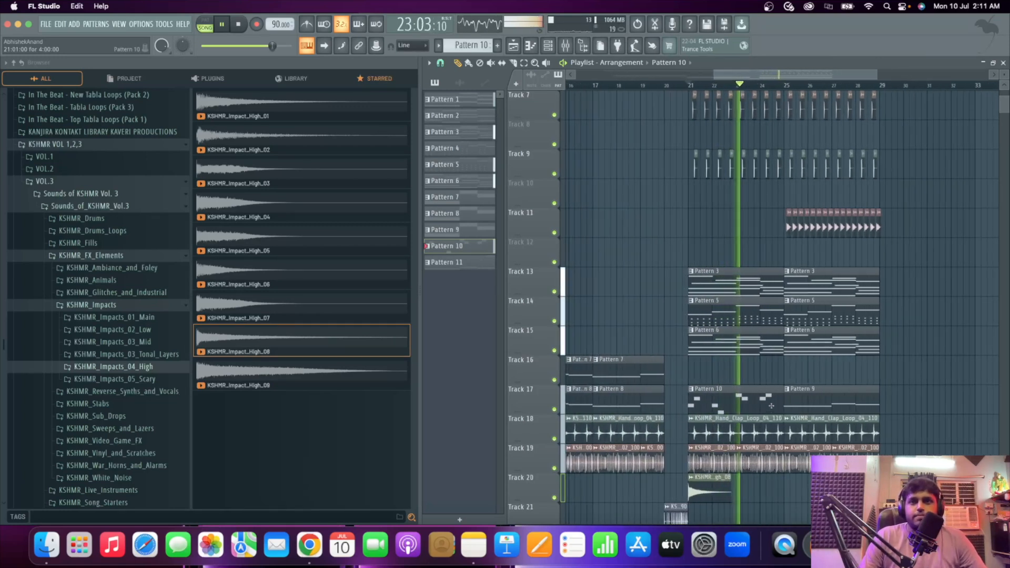
scroll(839, 343, up, 5)
scroll(839, 343, down, 3)
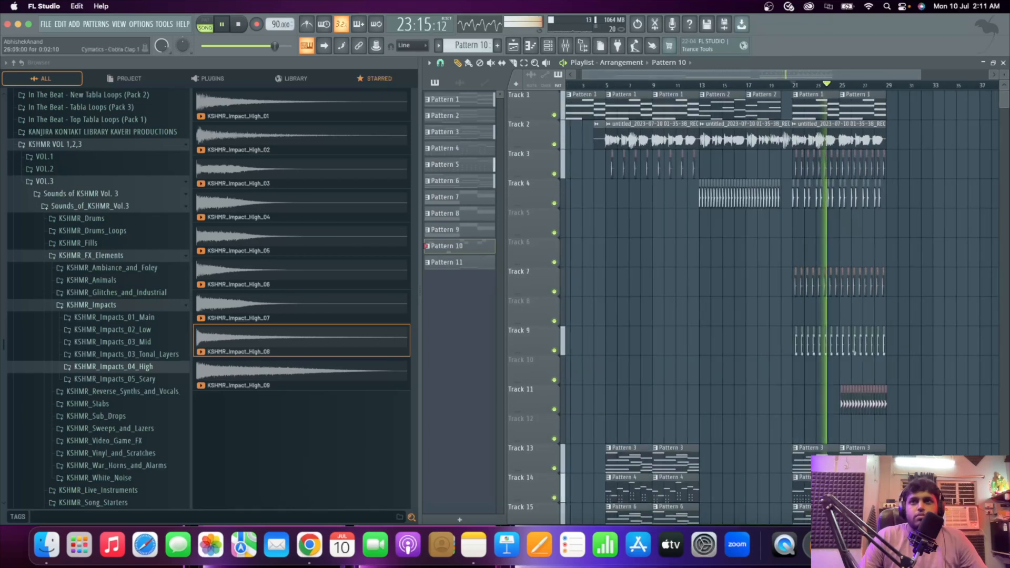
scroll(800, 345, down, 5)
scroll(753, 371, up, 1)
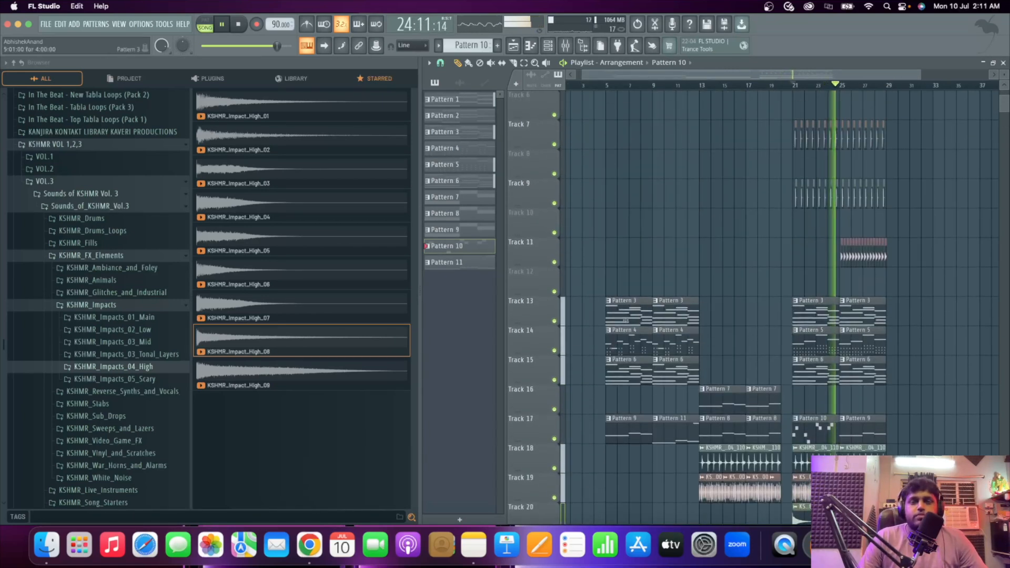
scroll(650, 270, up, 5)
scroll(653, 276, down, 2)
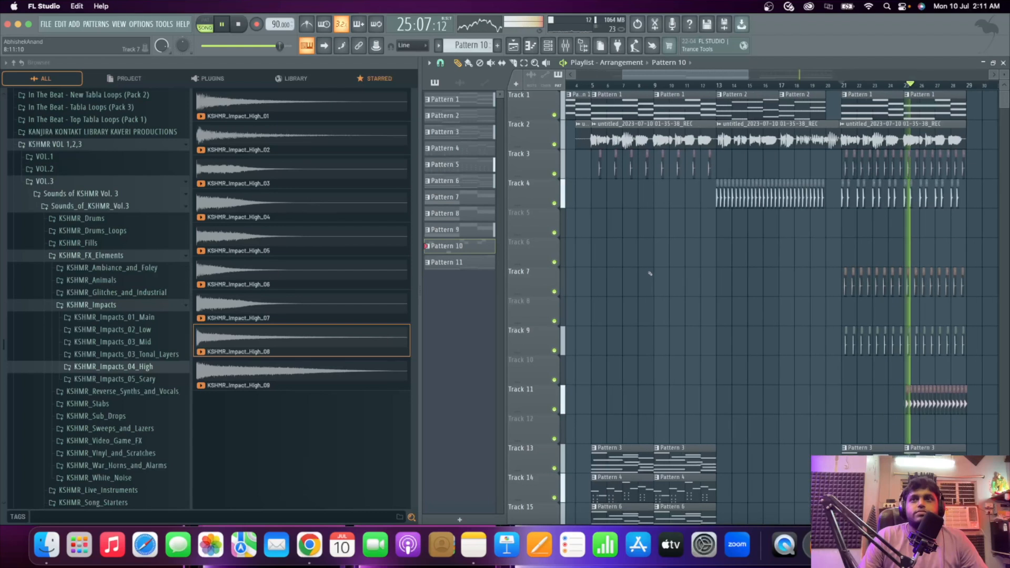
scroll(731, 302, down, 6)
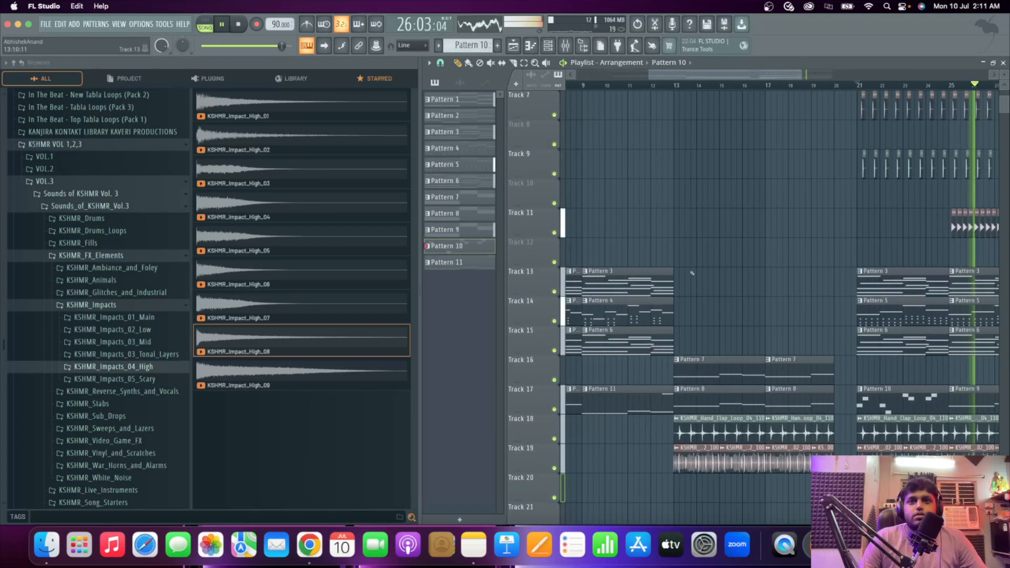
key(space)
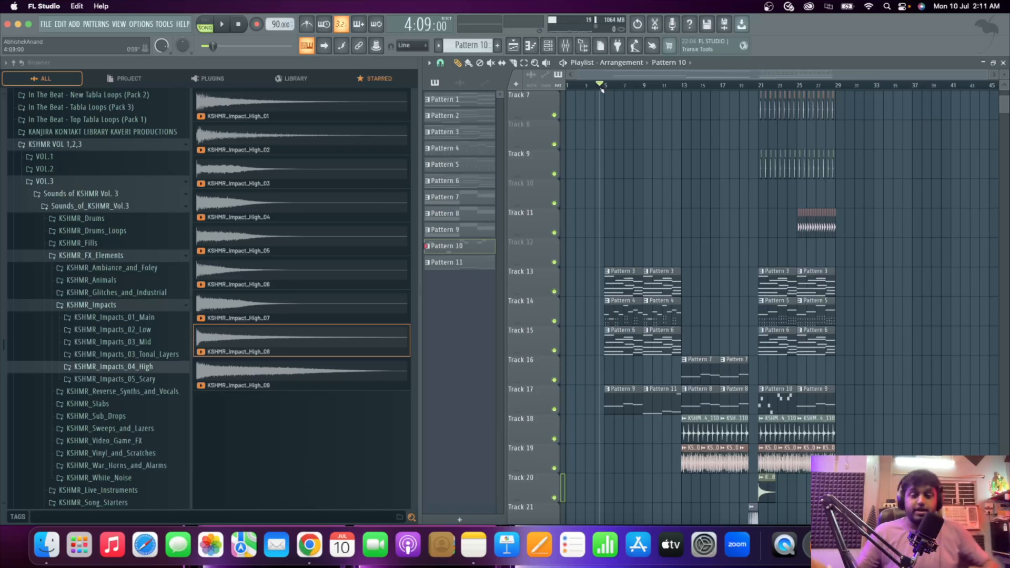
Play the arrangement from 4:09:00 and examine how the section at bar 5 enters, then stop.
key(space)
scroll(677, 214, up, 3)
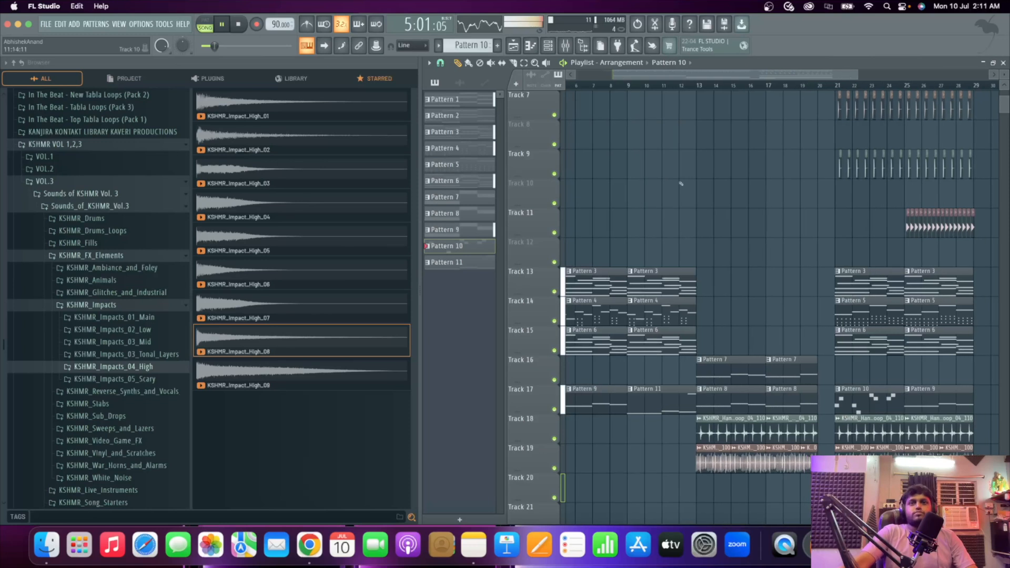
scroll(677, 214, down, 4)
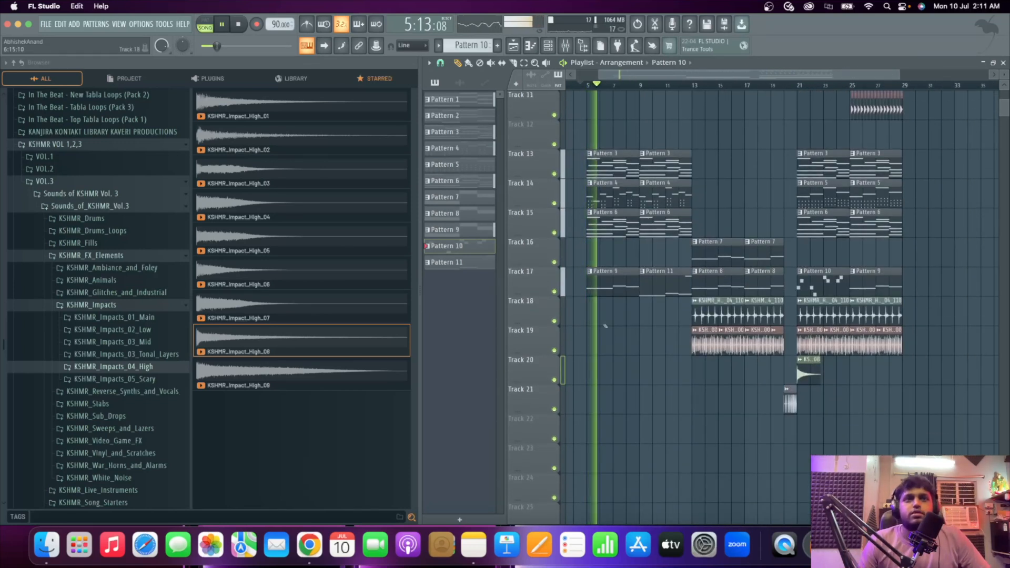
key(space)
Audition high and low KSHMR impacts, place KSHMR_Impact_Low_05 on track 21 at 4:15:00 and briefly play the transition.
click(287, 371)
key(space)
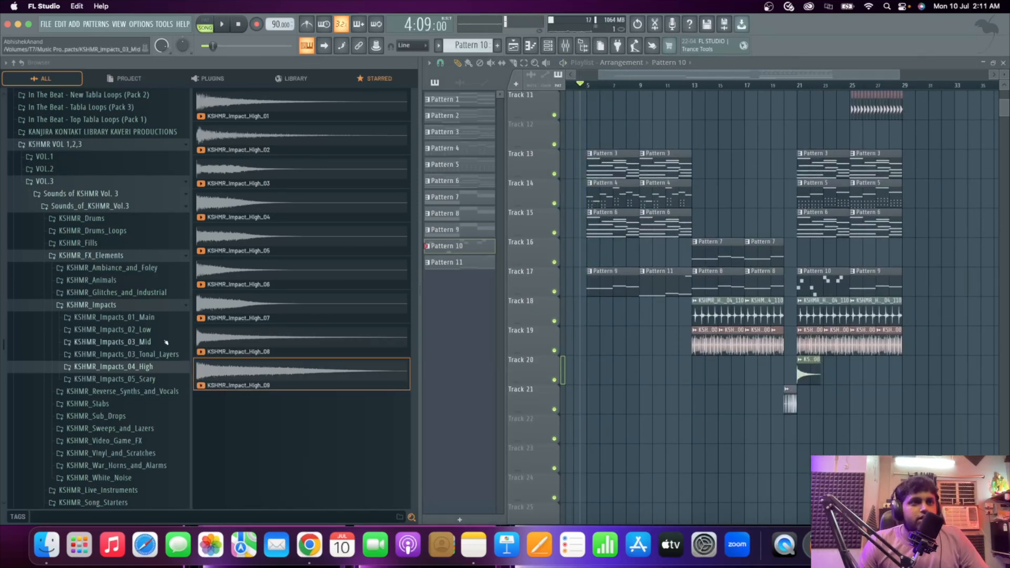
click(170, 332)
click(293, 219)
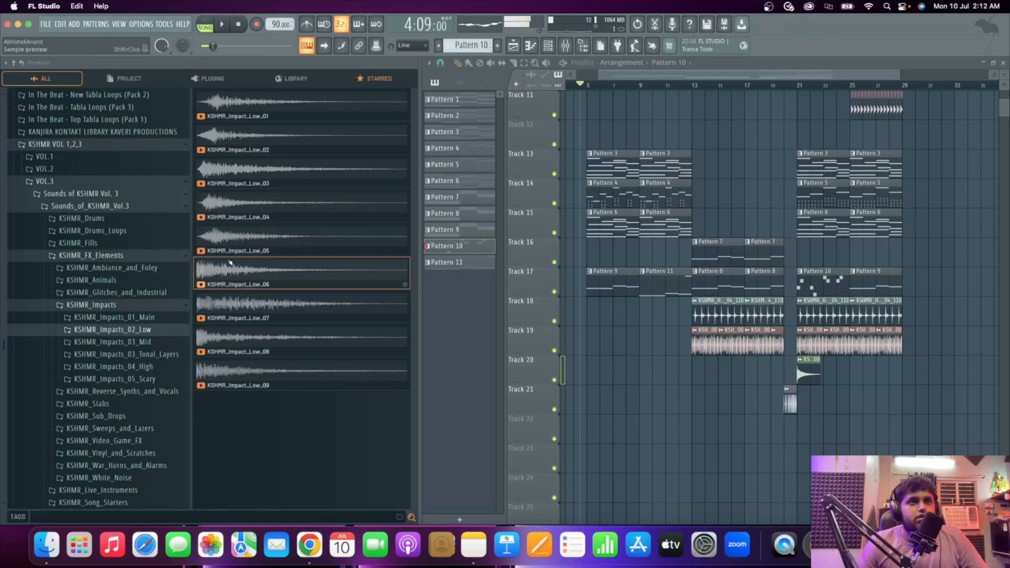
drag(242, 241, 690, 407)
scroll(599, 426, up, 5)
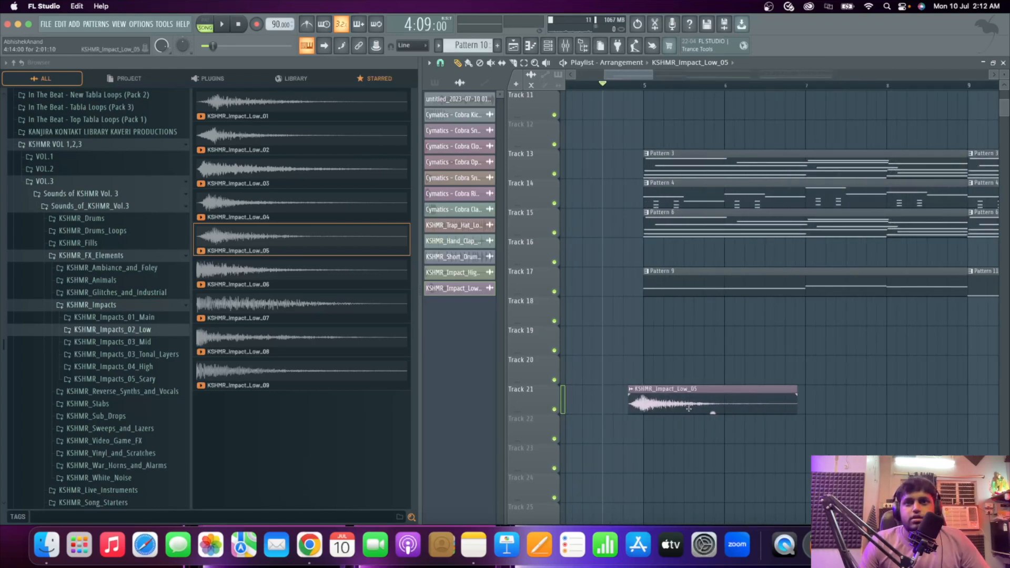
key(space)
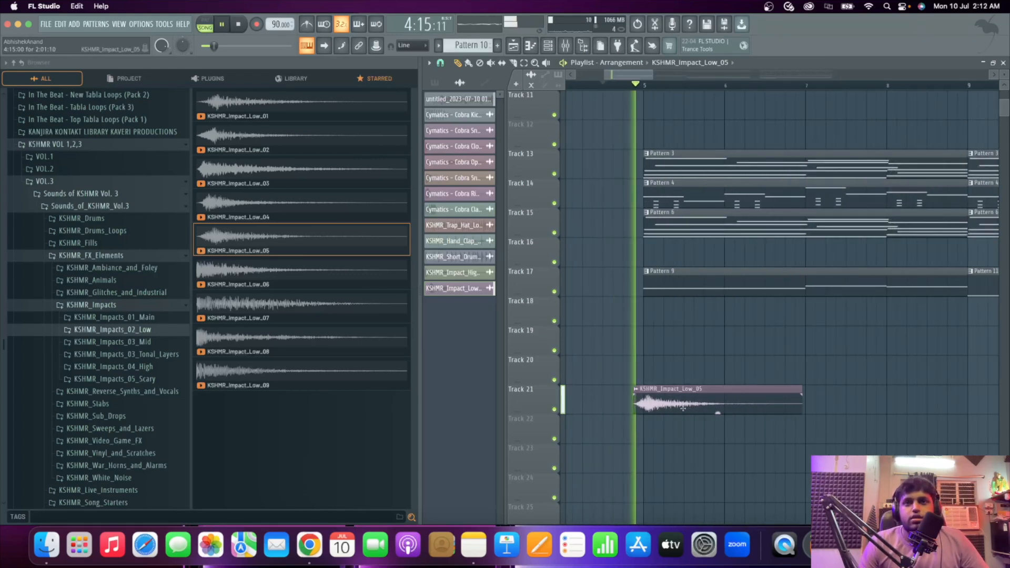
key(space)
Turn off playlist snapping, shift the KSHMR_Impact_Low_05 clip to 4:14:01 so its peak meets bar 5, and play it.
scroll(682, 409, up, 3)
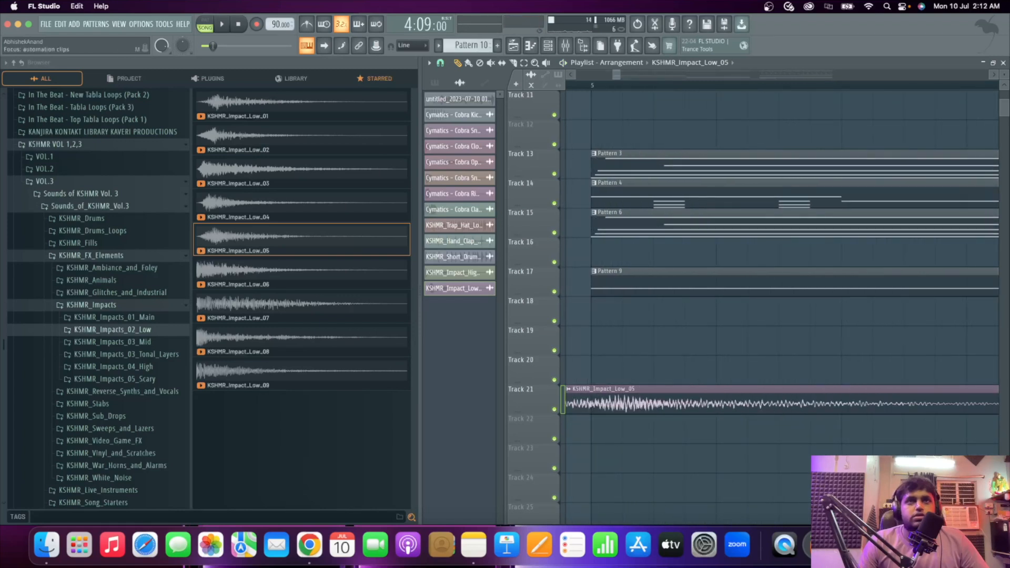
click(440, 63)
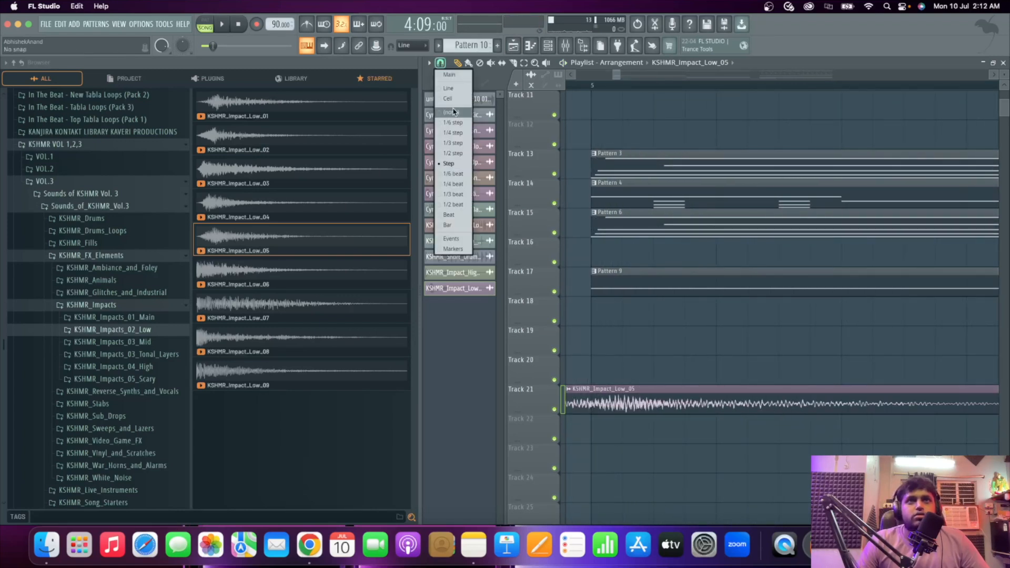
click(453, 112)
scroll(782, 413, down, 1)
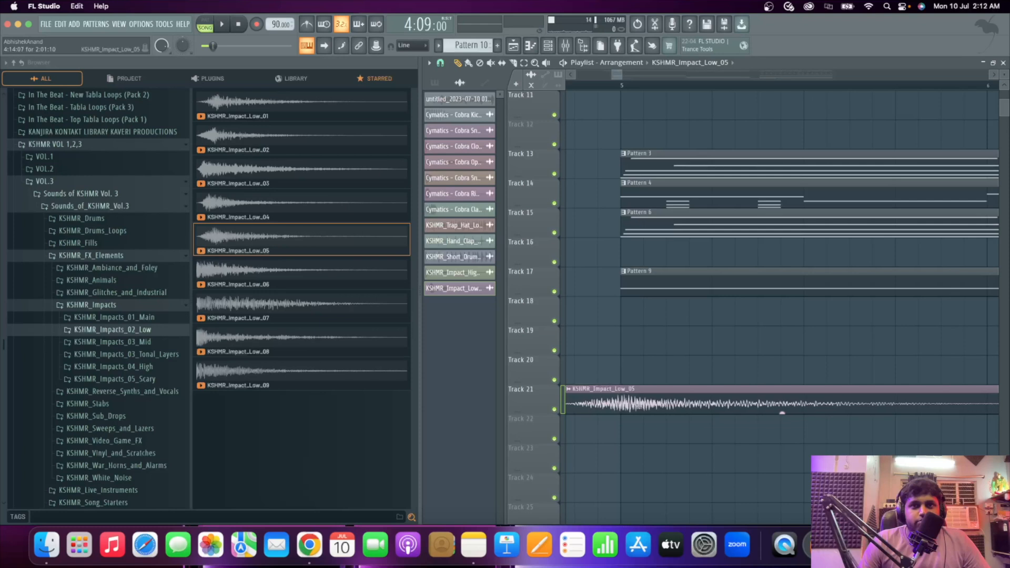
key(space)
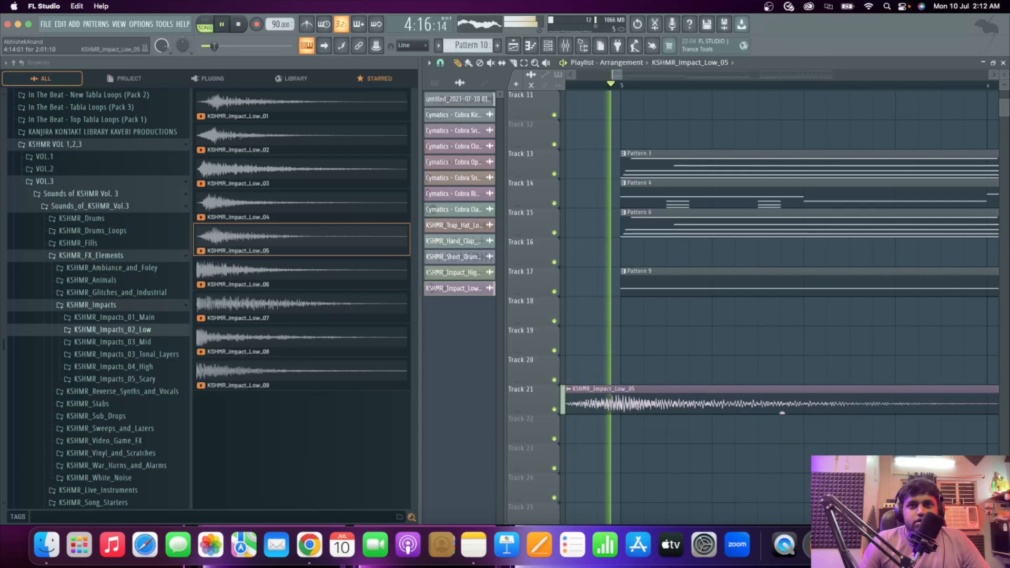
scroll(690, 413, down, 3)
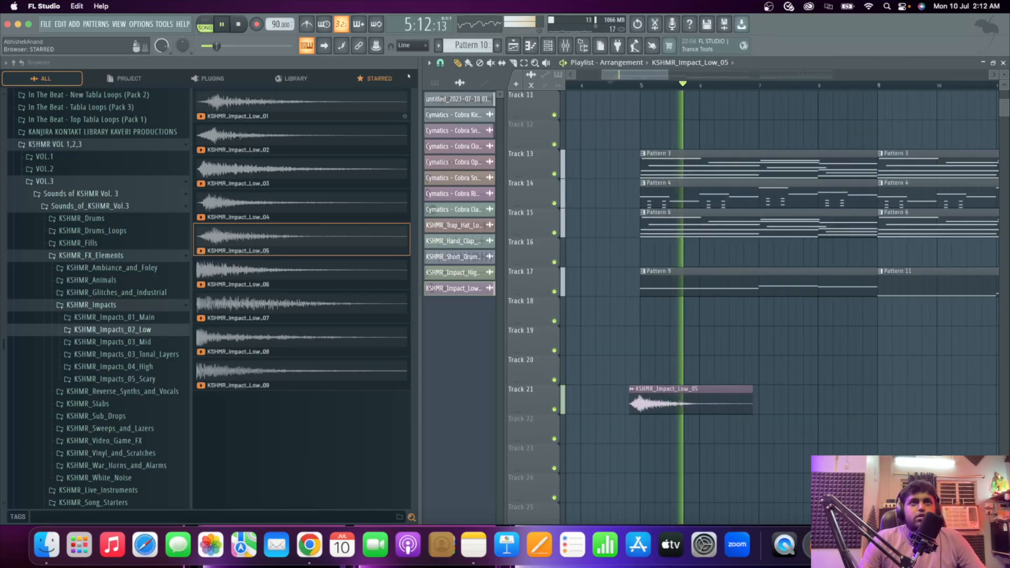
Set the playlist snap back to Step.
click(440, 63)
click(450, 166)
scroll(658, 170, down, 3)
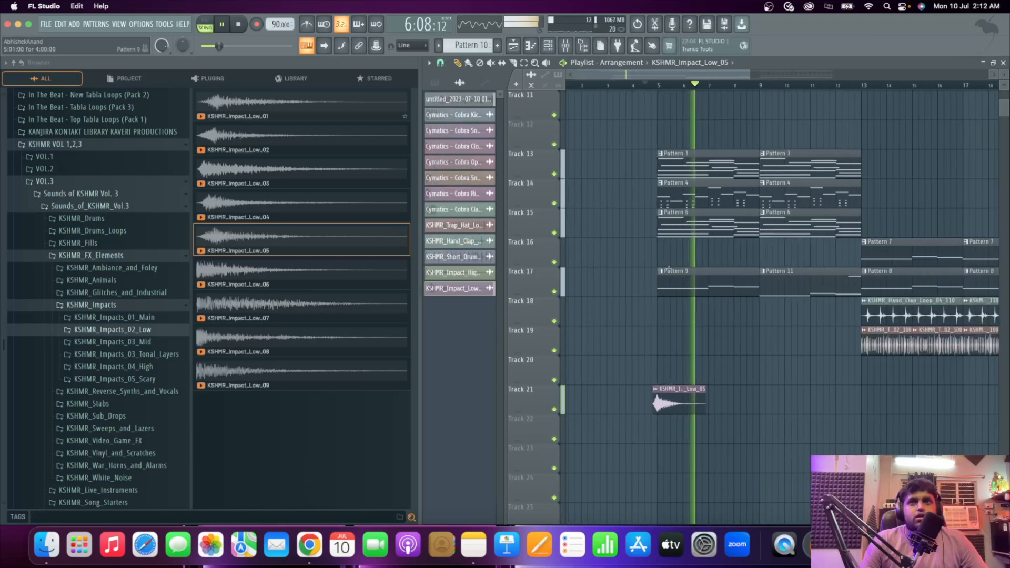
Compare the mix with tracks 13, 1 and 15 switched off and on during playback.
scroll(656, 170, up, 8)
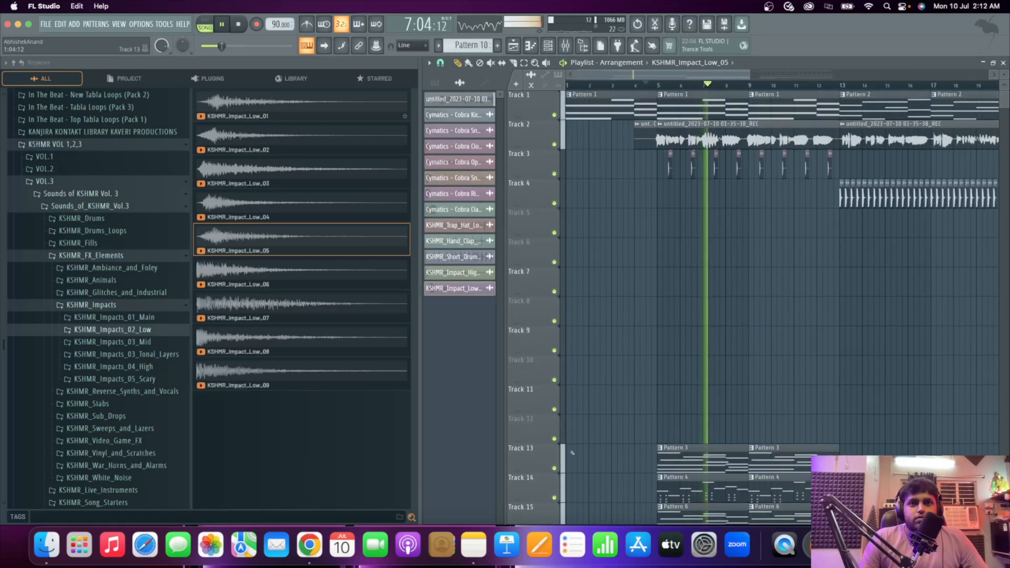
click(555, 468)
click(554, 115)
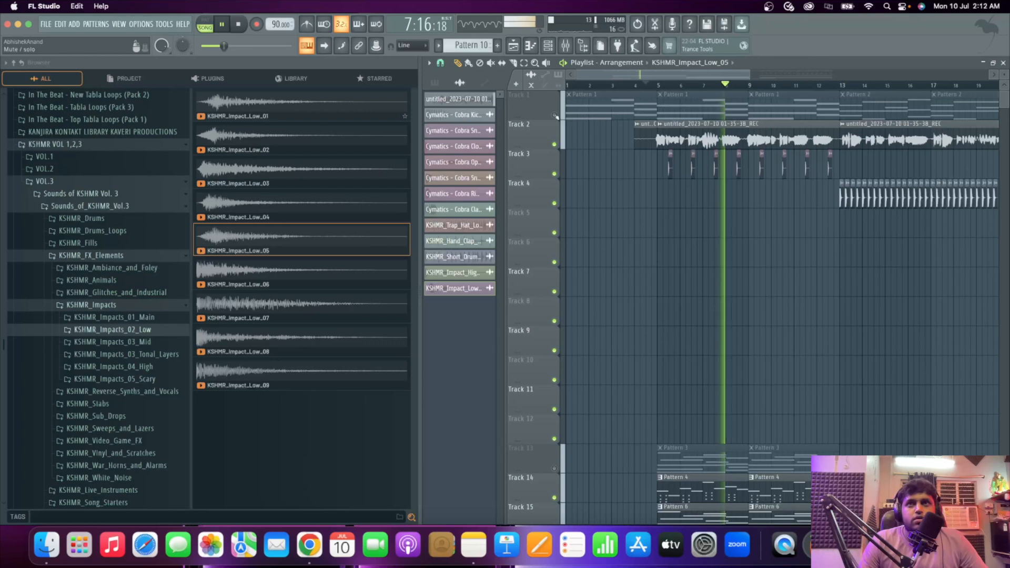
click(555, 116)
right_click(554, 115)
right_click(554, 115)
scroll(556, 294, down, 2)
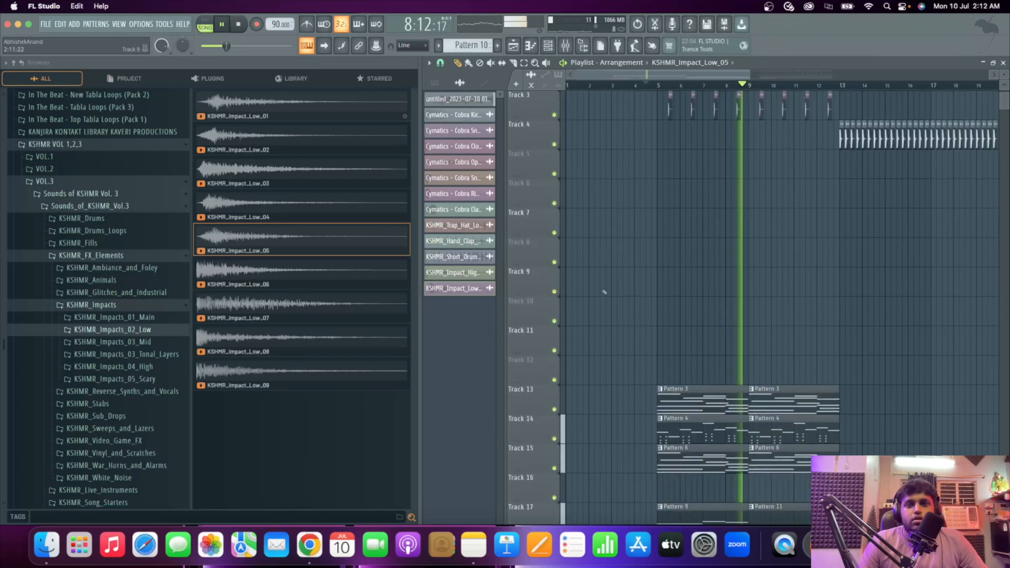
click(555, 468)
click(556, 472)
Examine the arrangement from bar 9 into the section starting at bar 13 during playback.
scroll(723, 392, down, 3)
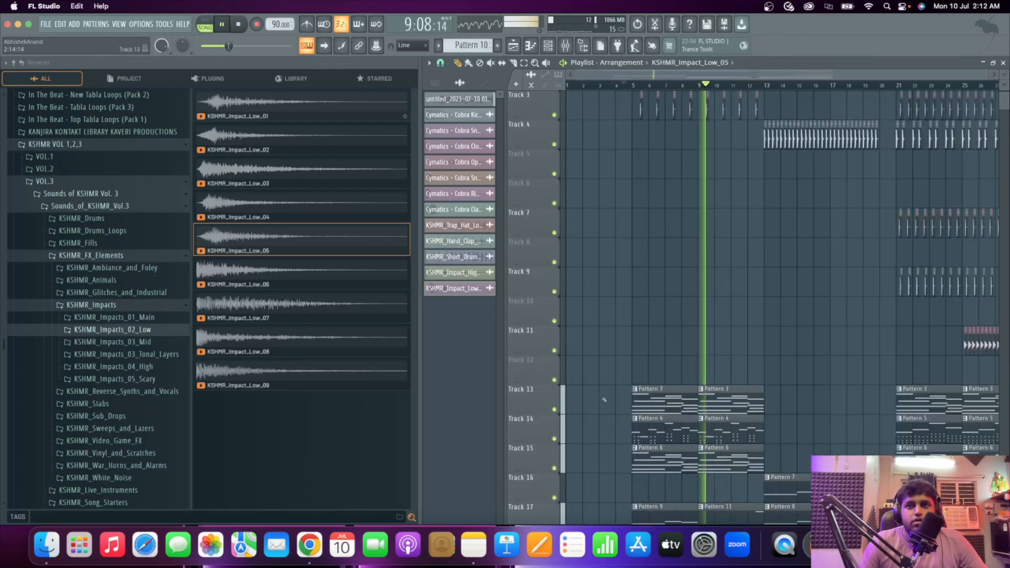
scroll(723, 392, down, 4)
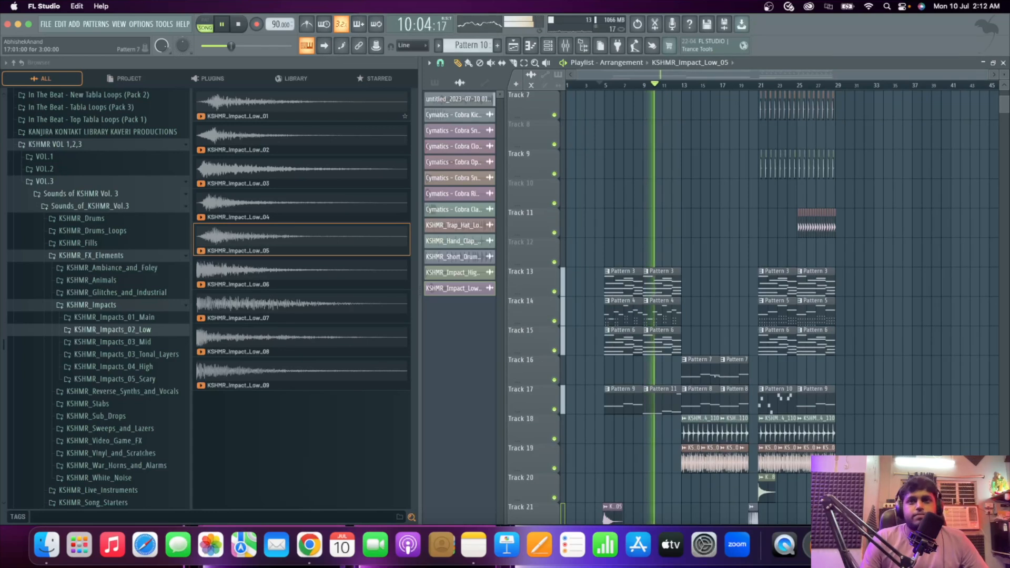
scroll(722, 375, up, 2)
scroll(507, 347, down, 6)
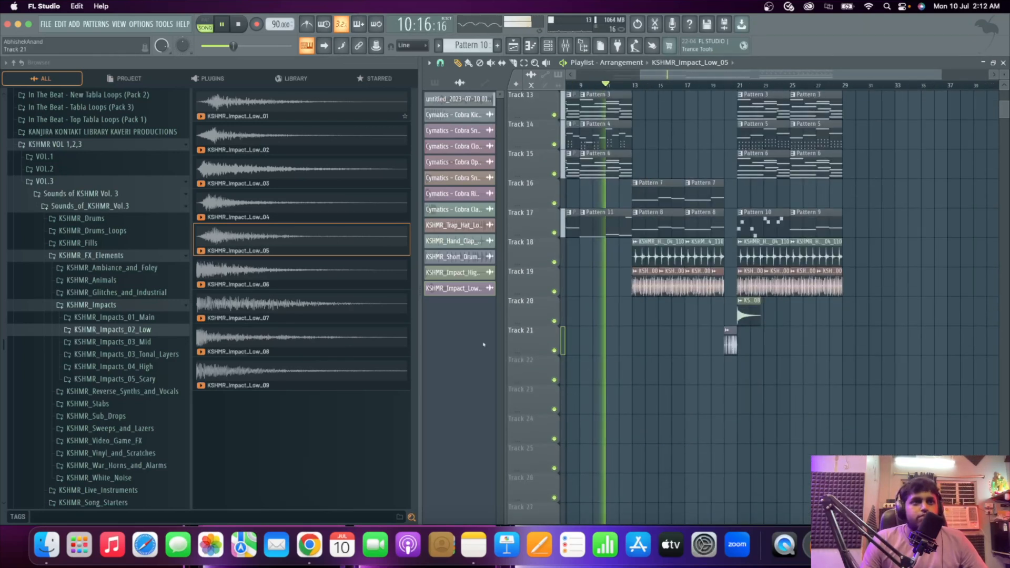
scroll(598, 392, up, 2)
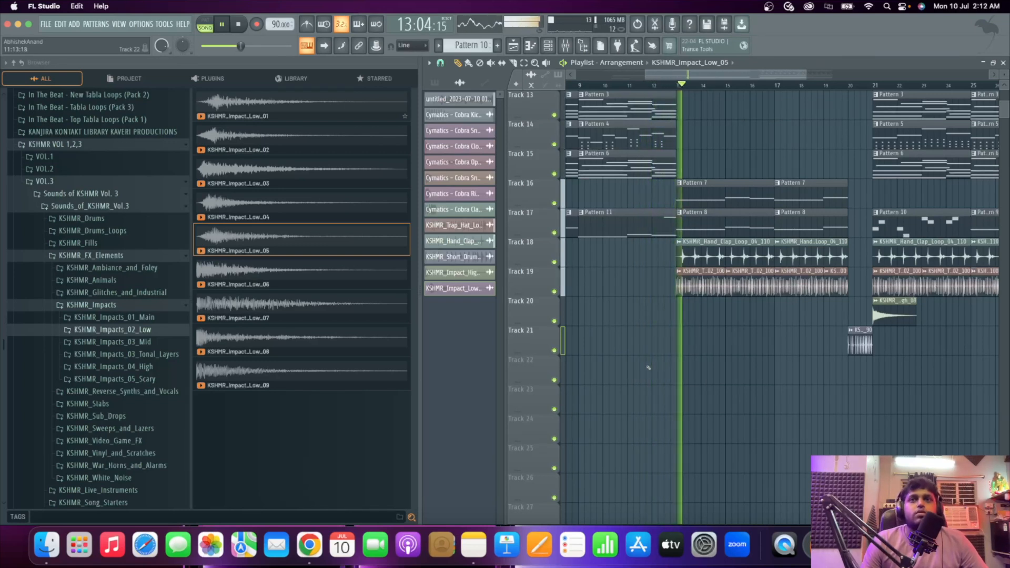
scroll(720, 380, down, 3)
scroll(736, 391, up, 2)
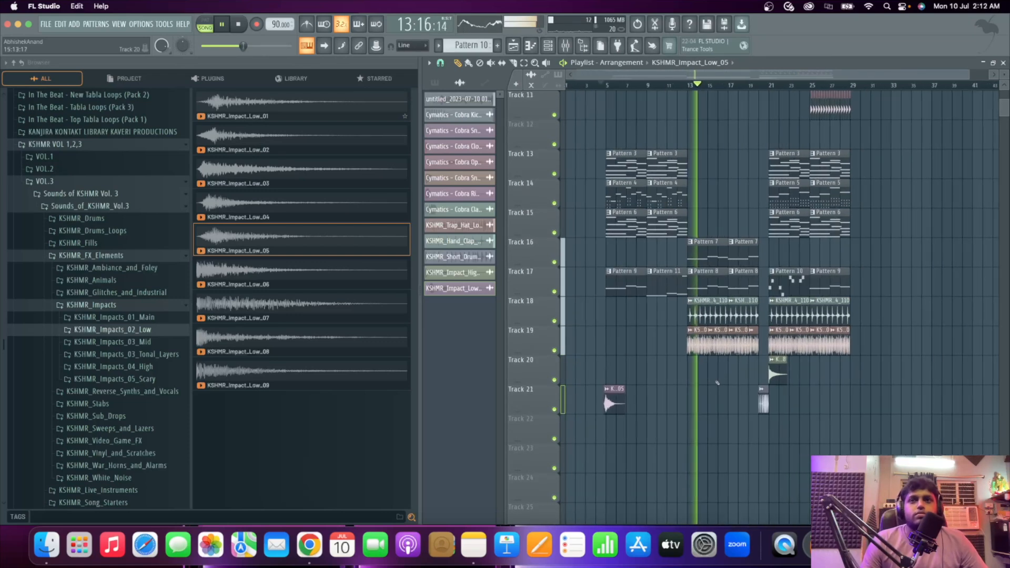
scroll(747, 402, down, 1)
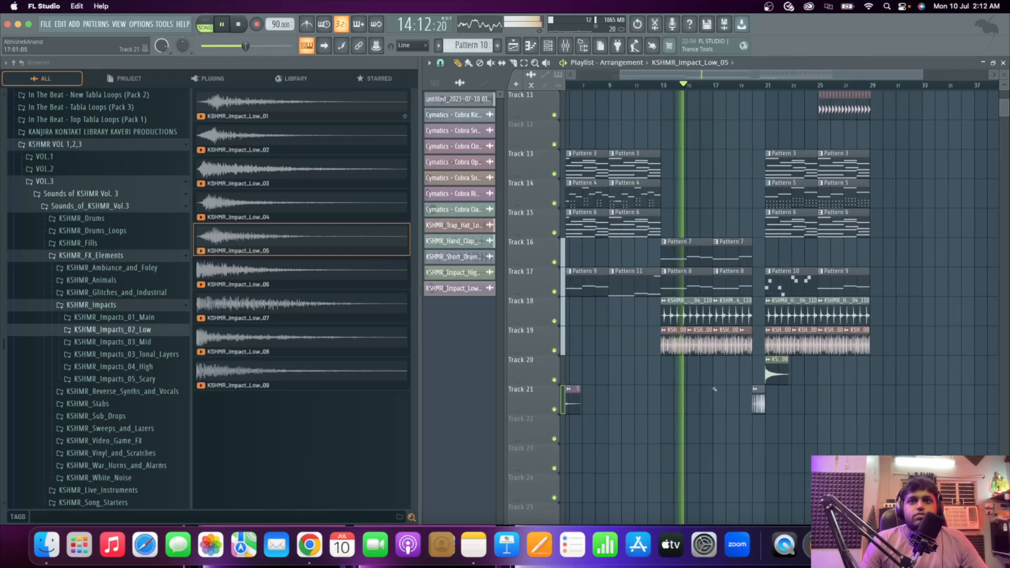
Examine the arrangement from bar 14 up to the drum fill before bar 21 during playback.
scroll(724, 395, up, 3)
scroll(724, 395, down, 3)
scroll(723, 393, up, 3)
scroll(721, 393, down, 2)
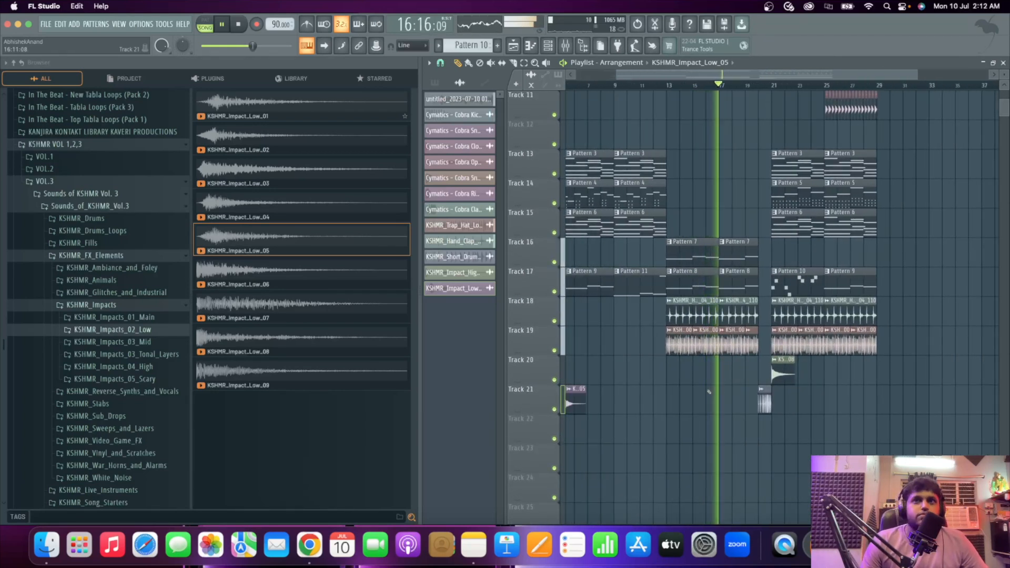
scroll(768, 395, down, 3)
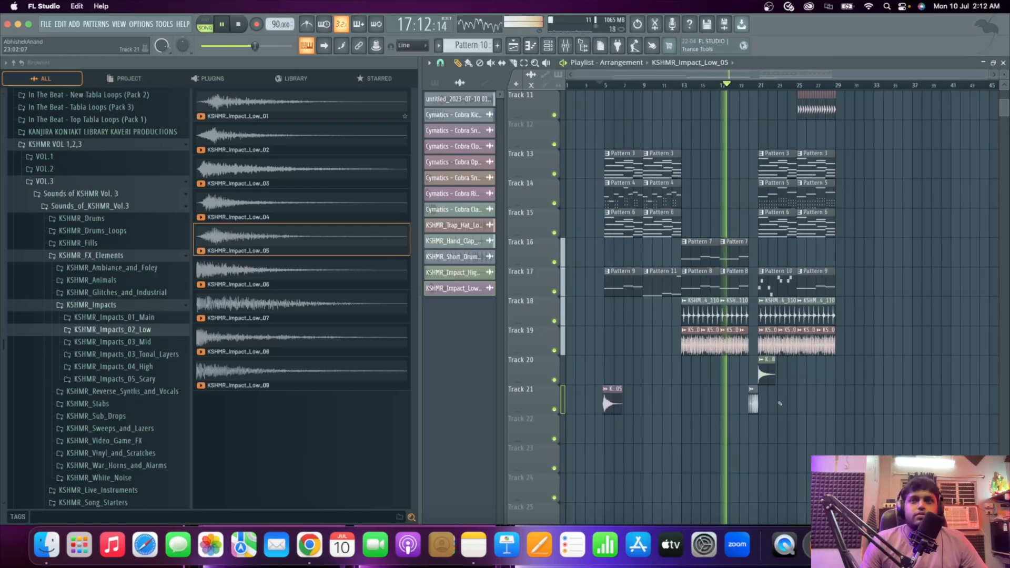
scroll(780, 404, up, 3)
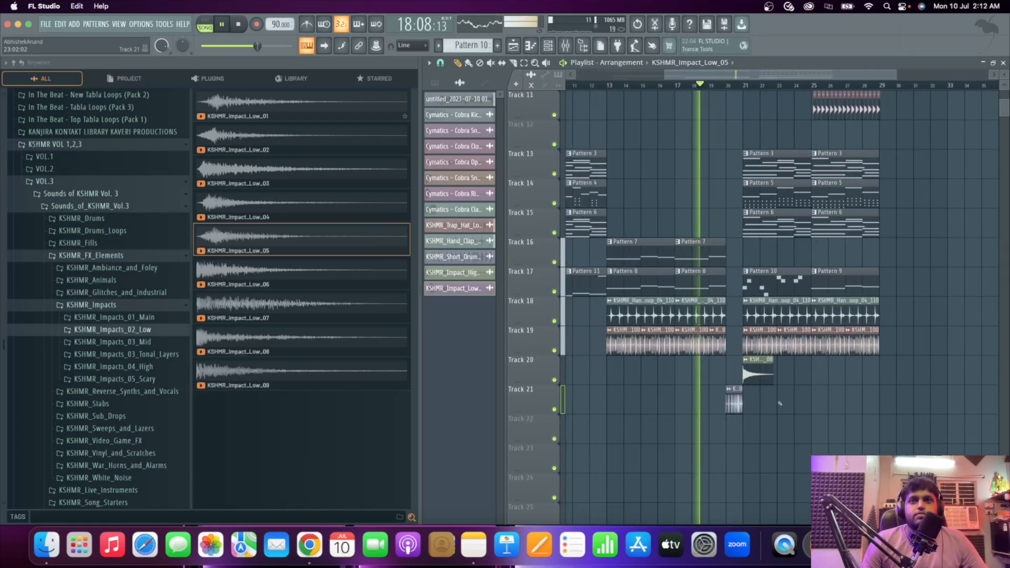
scroll(773, 405, up, 2)
scroll(764, 408, up, 4)
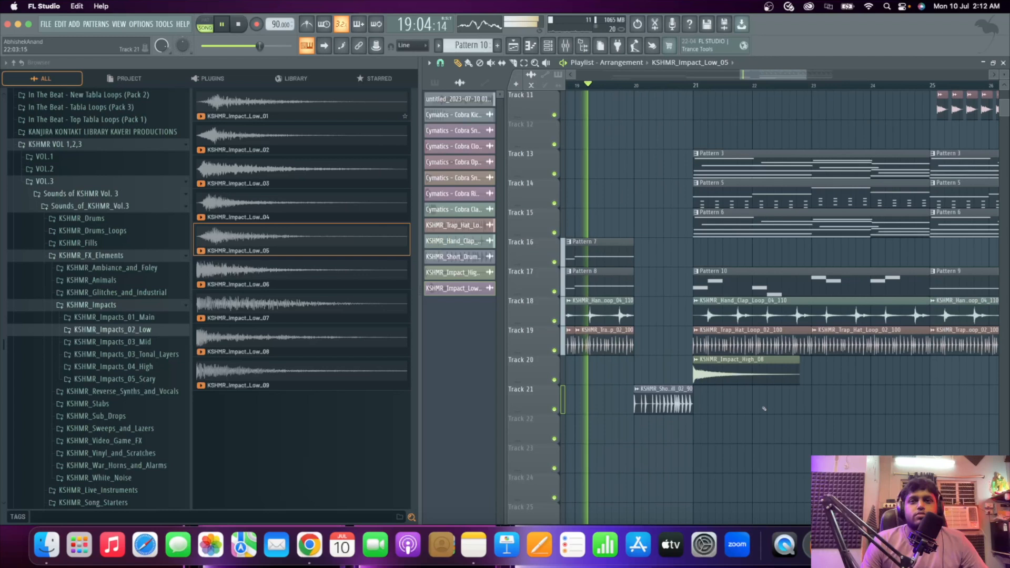
Set the channel volume of the KSHMR_Short_Drum_Fill_02_90 clip on track 21 to about 54%.
double_click(675, 391)
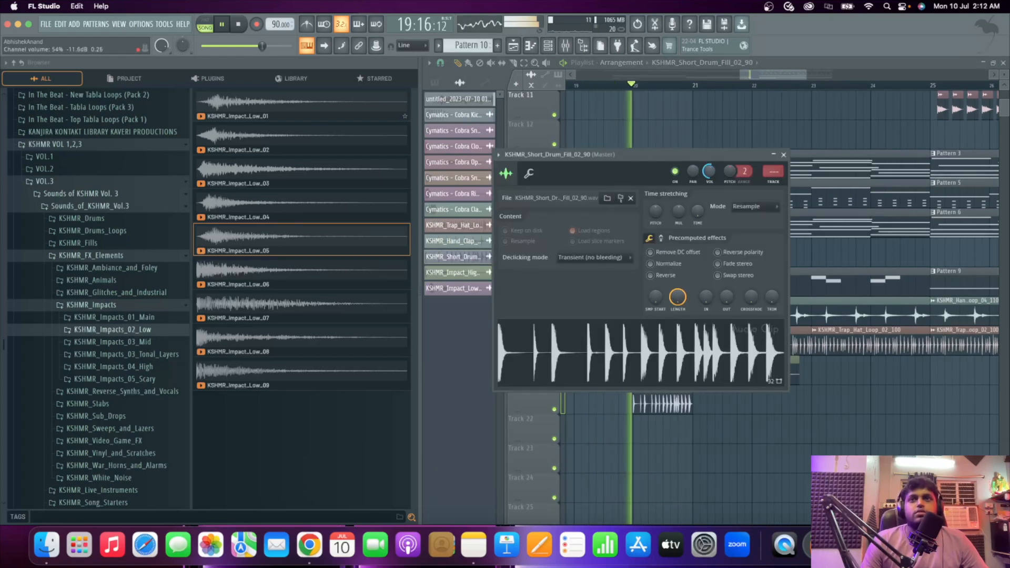
click(783, 155)
scroll(730, 321, down, 2)
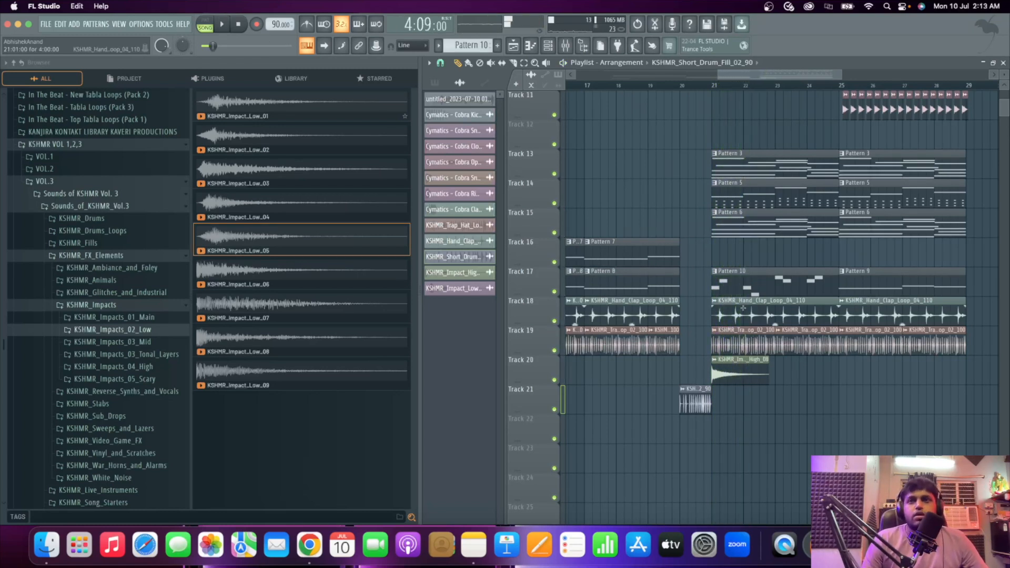
Trim the KSHMR_Trap_Hat_Loop_02_100 clips at bars 21 and 23 on track 19 to half a bar and add a matching copy at bar 22.
key(space)
scroll(703, 121, up, 3)
scroll(654, 87, down, 2)
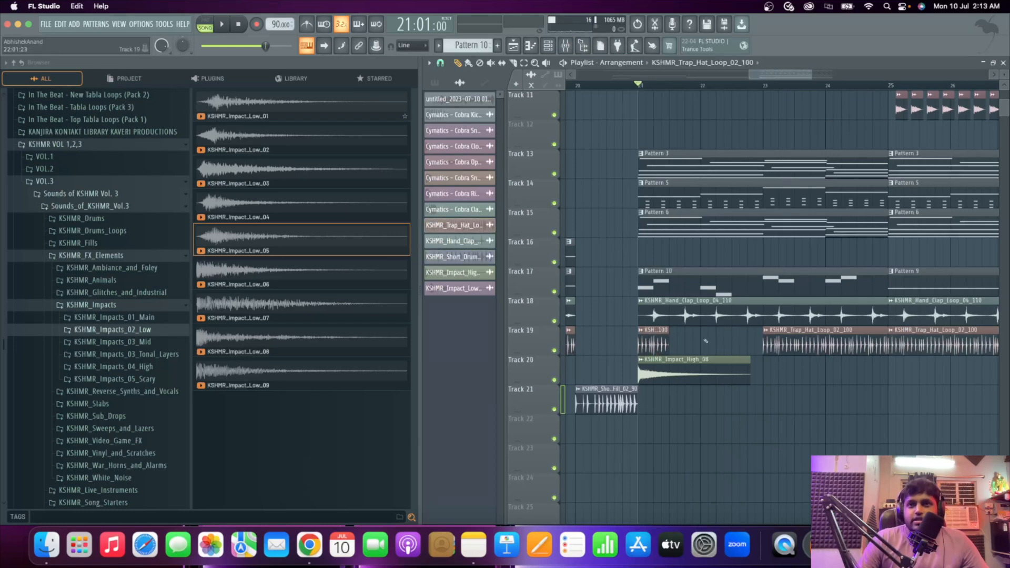
key(space)
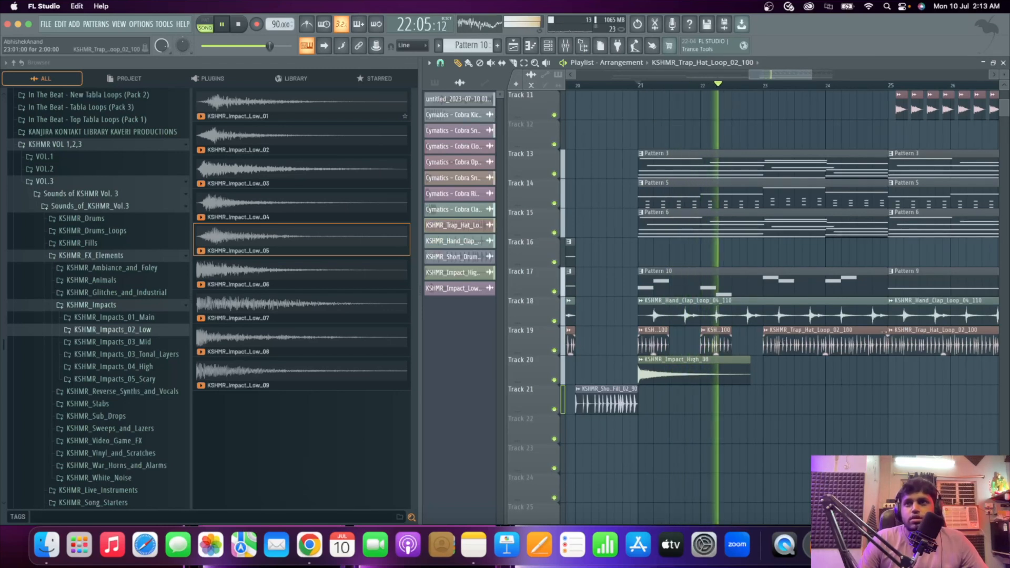
drag(879, 345, 794, 345)
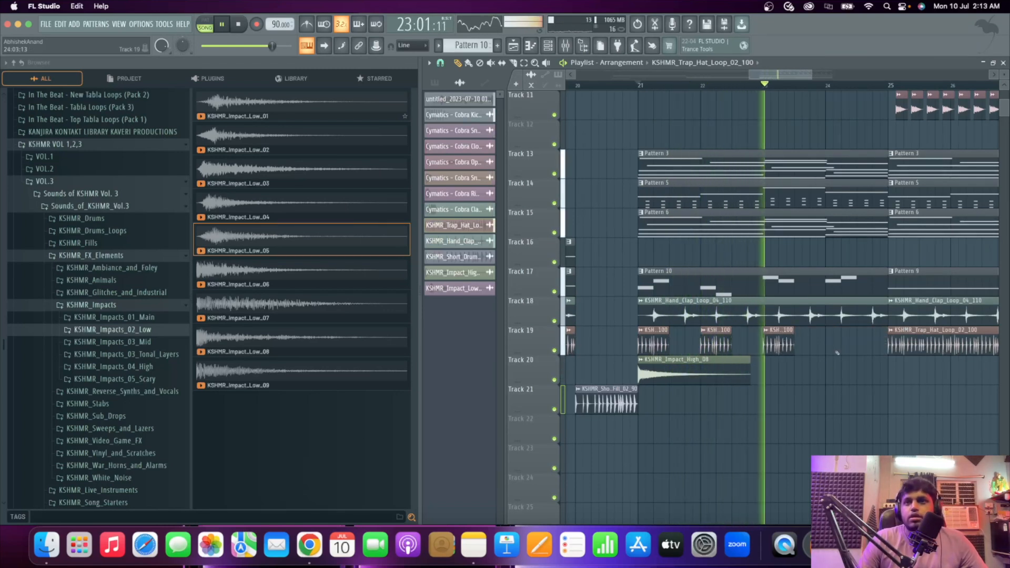
Add a half-bar KSHMR_Trap_Hat_Loop_02_100 clip at bar 24 on track 19 and trim the clip at bar 25 to half a bar.
scroll(793, 360, down, 4)
scroll(827, 361, up, 2)
scroll(699, 352, up, 1)
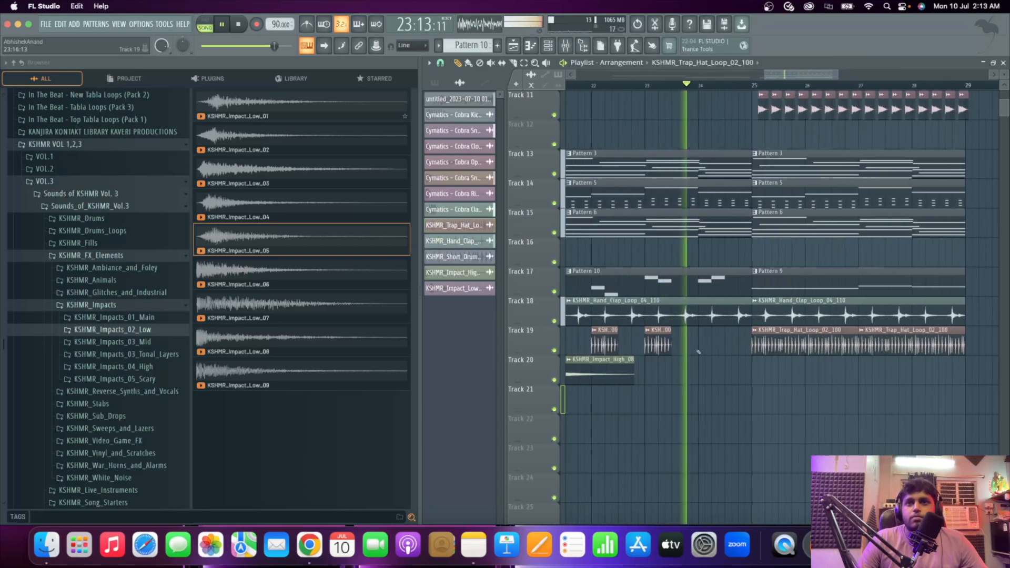
click(699, 345)
drag(858, 344, 778, 345)
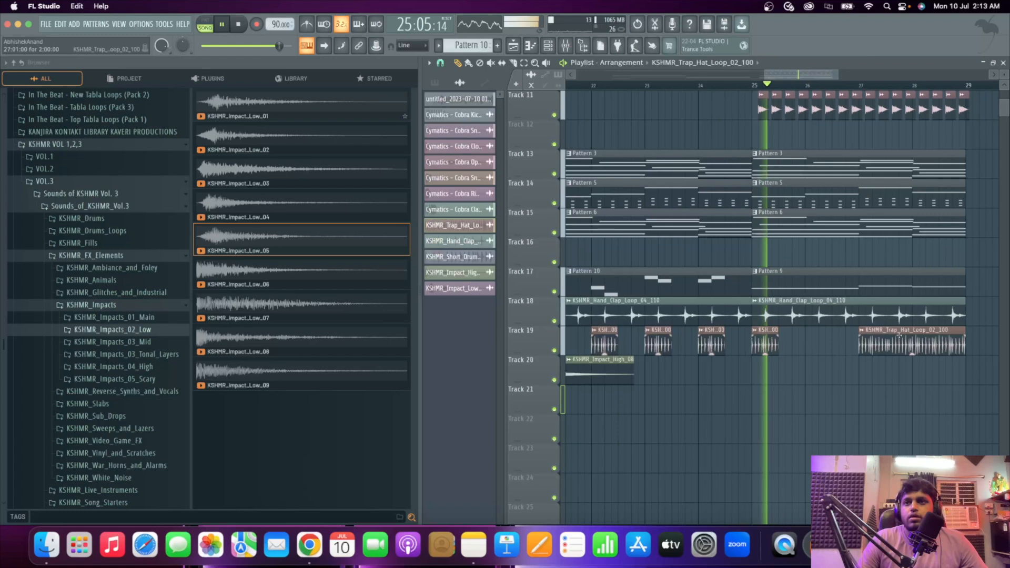
Move the last trap hat loop on track 19 to bar 26, trimmed to half a bar, and repeat it at bars 27 and 28.
drag(893, 330, 839, 331)
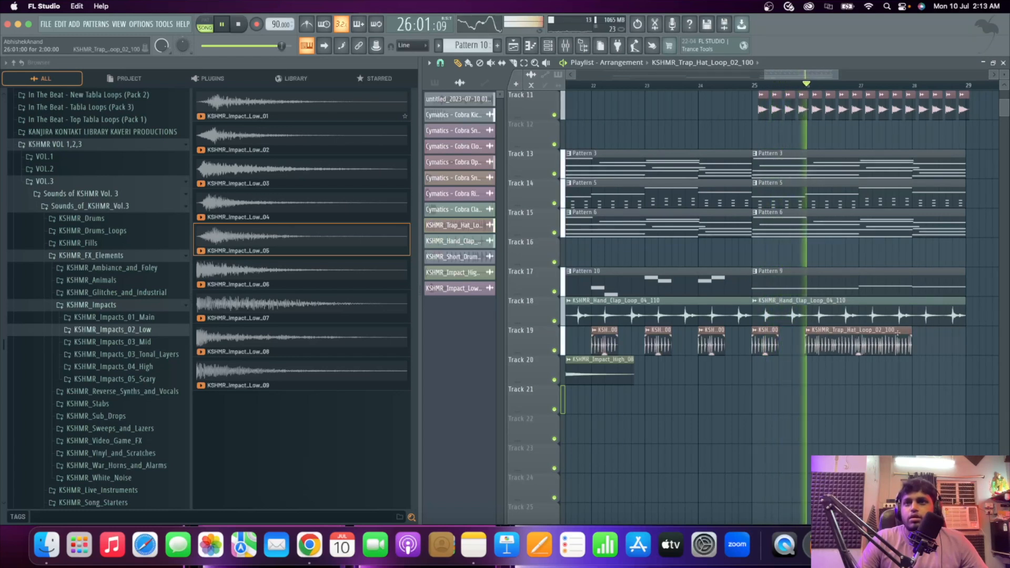
key(space)
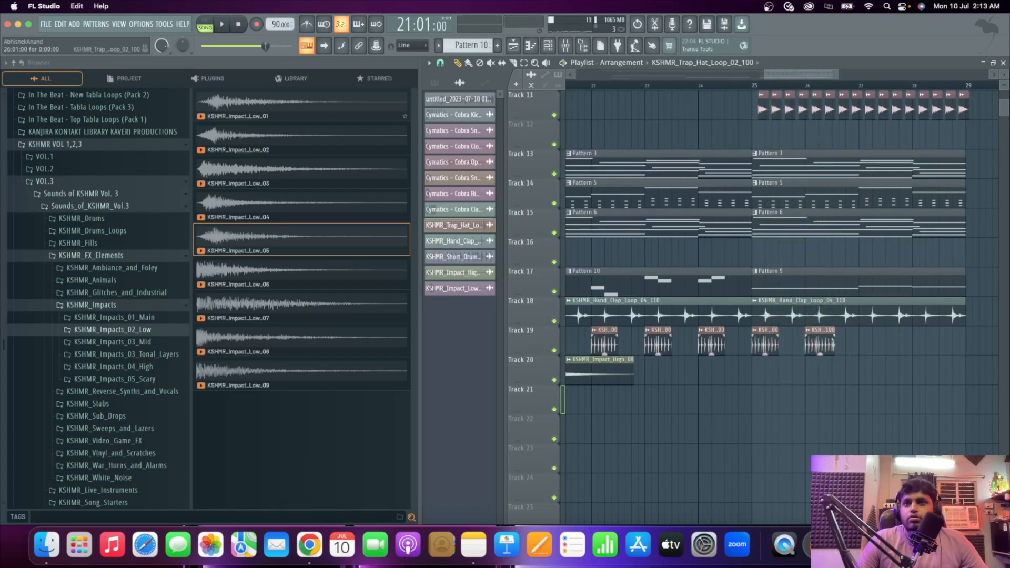
scroll(826, 346, up, 4)
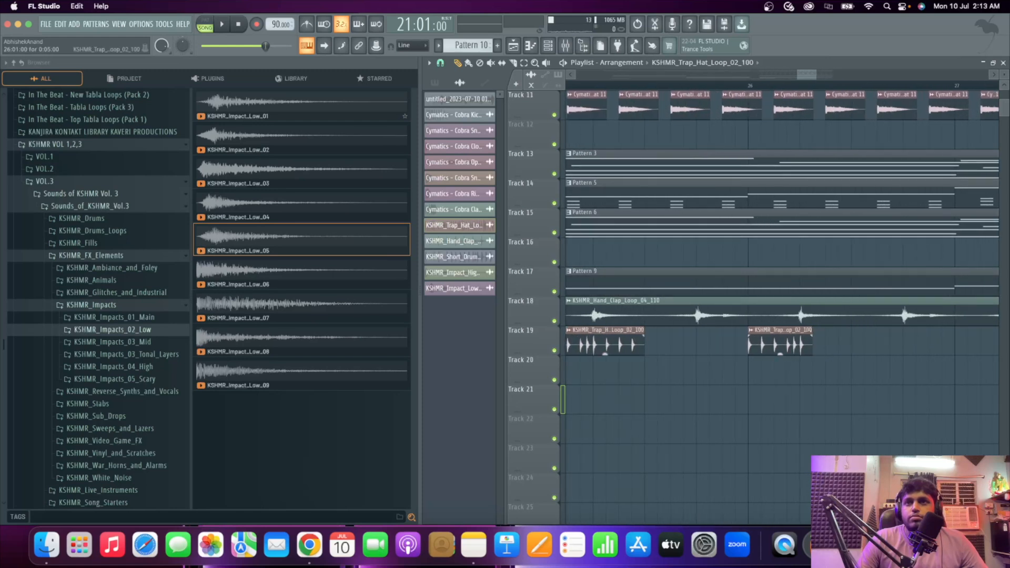
scroll(838, 347, down, 4)
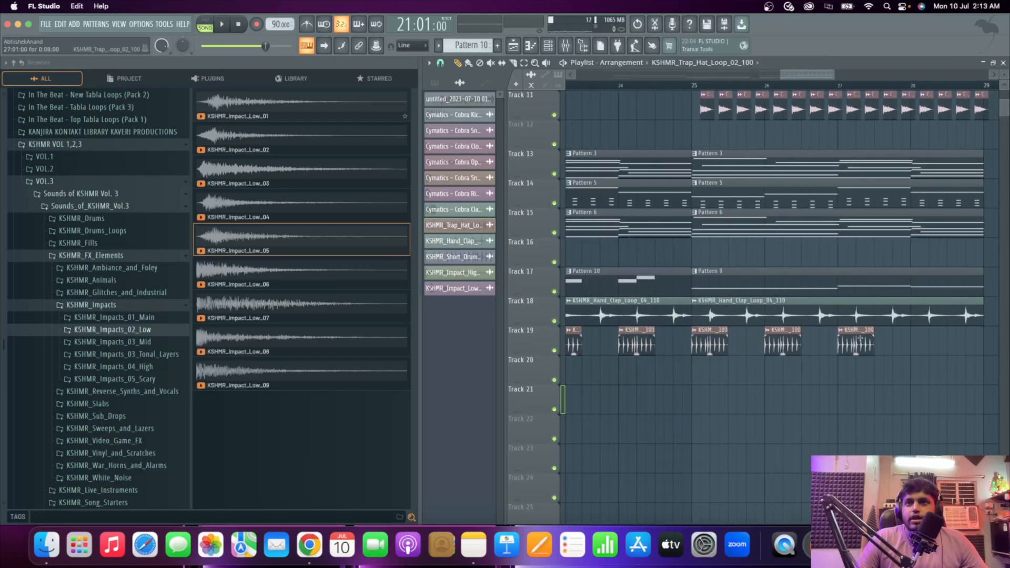
scroll(764, 408, down, 5)
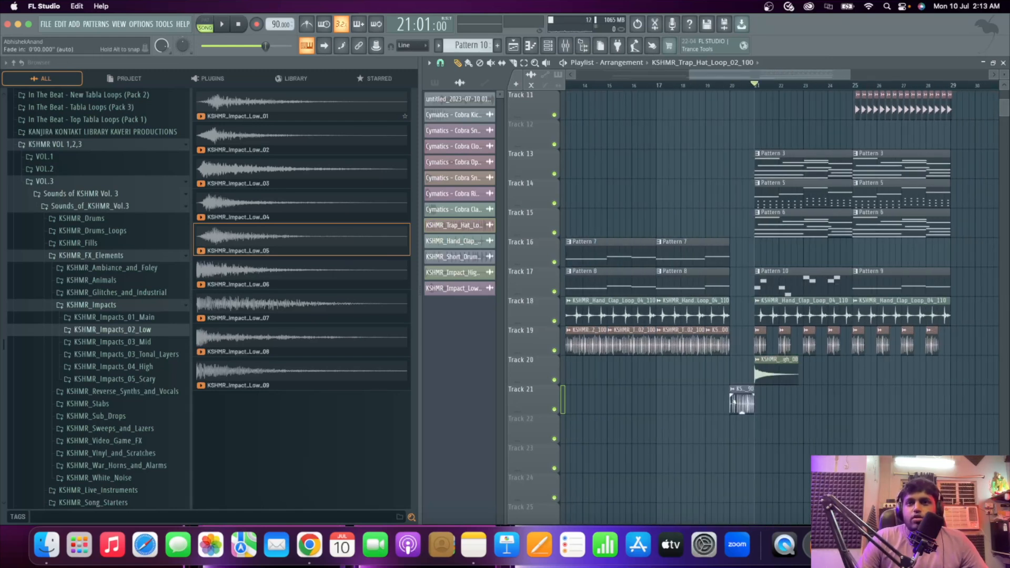
Place KSHMR_Short_Drum_Fill_02_90 on track 21 before bar 25, trimmed to the half bar starting at 24:09:00.
scroll(852, 420, up, 4)
scroll(794, 409, down, 4)
scroll(797, 407, up, 4)
click(800, 406)
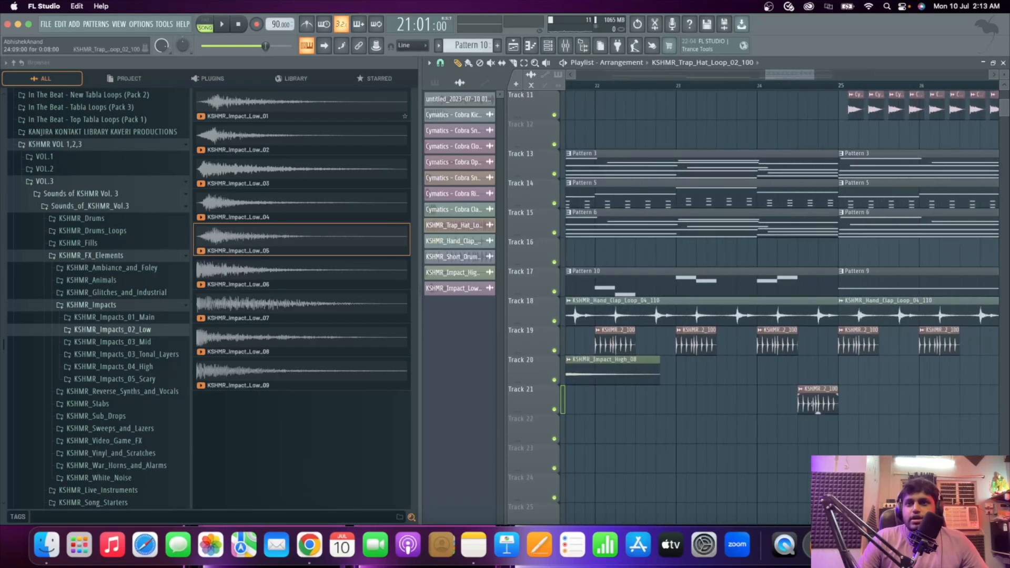
scroll(840, 408, down, 5)
scroll(820, 413, up, 5)
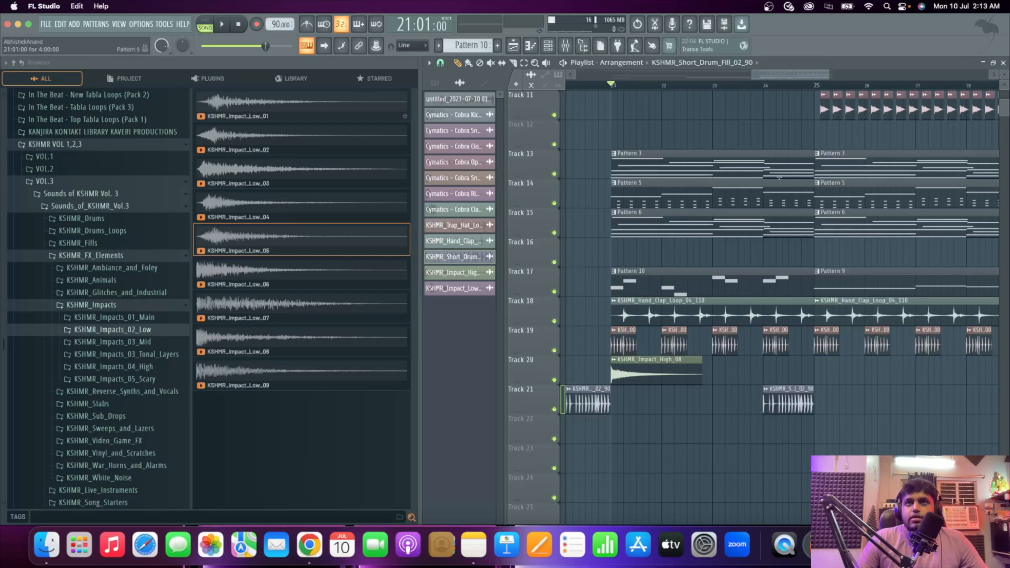
scroll(806, 413, up, 3)
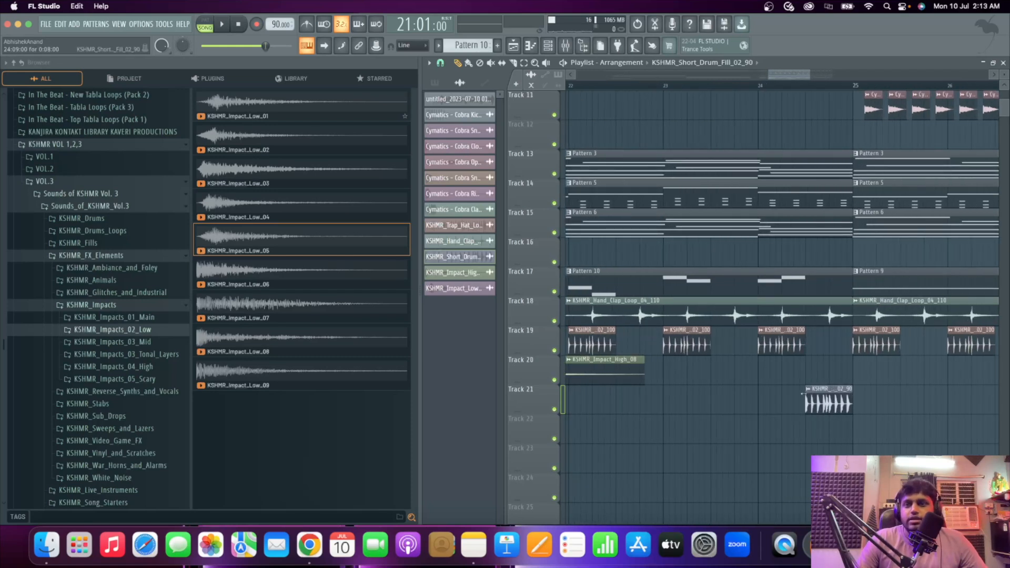
Play the arrangement from 12:07:00 past bar 21 and examine the section transitions and the new hat rhythm.
scroll(792, 286, down, 5)
key(space)
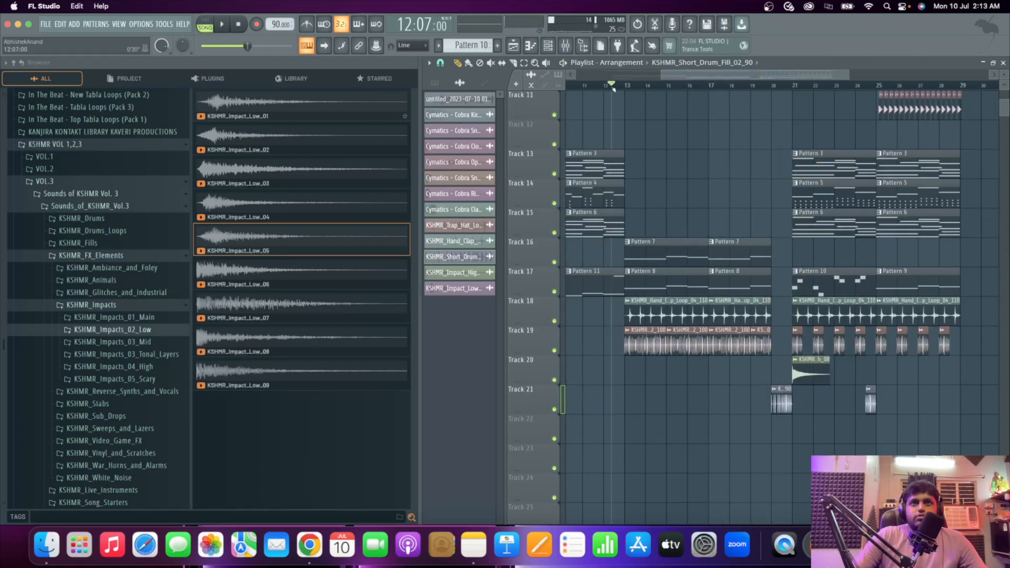
key(space)
scroll(719, 254, down, 4)
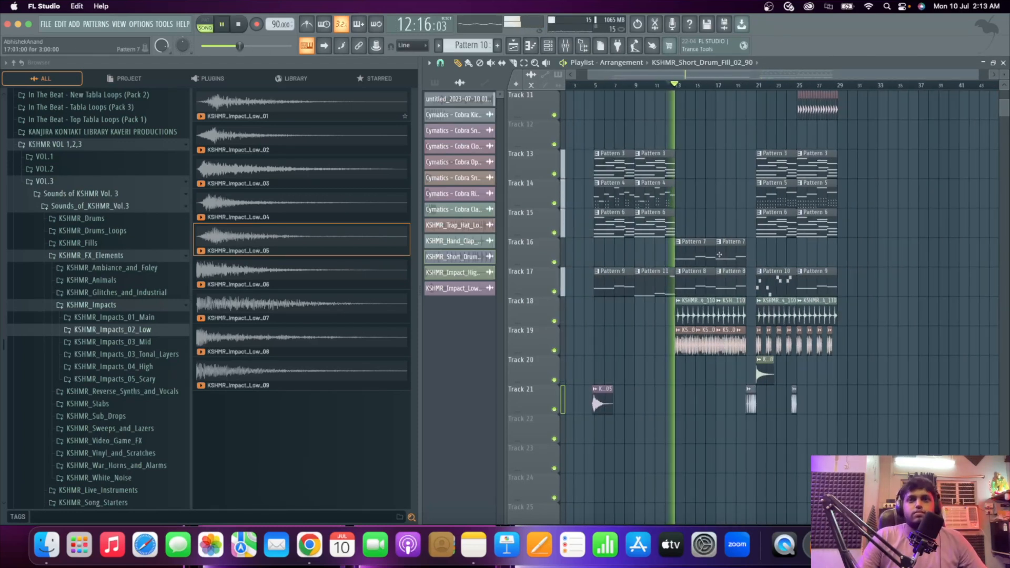
scroll(743, 436, up, 2)
scroll(736, 438, up, 2)
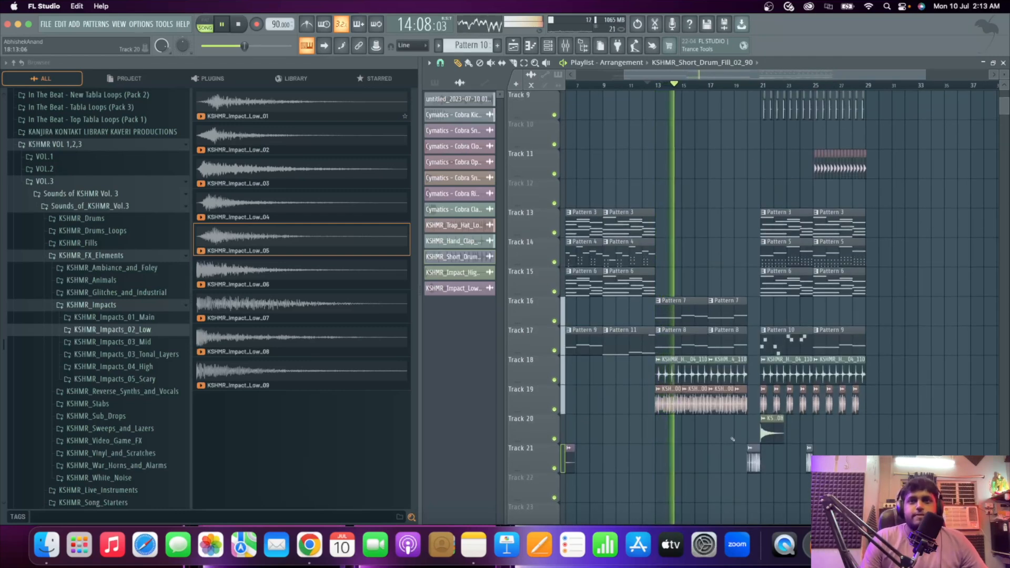
scroll(732, 438, down, 2)
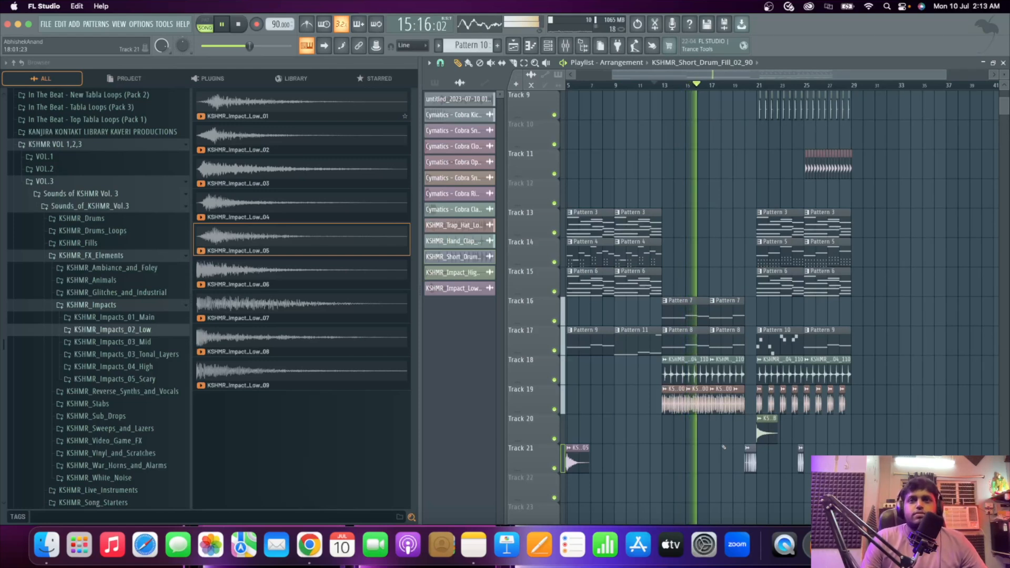
scroll(723, 448, down, 2)
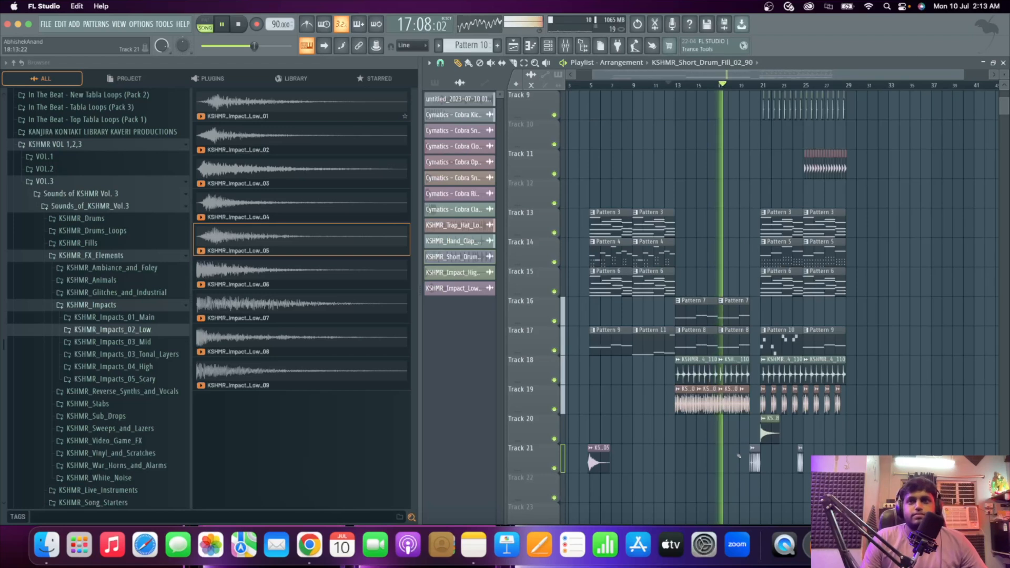
scroll(738, 456, up, 2)
scroll(747, 460, up, 2)
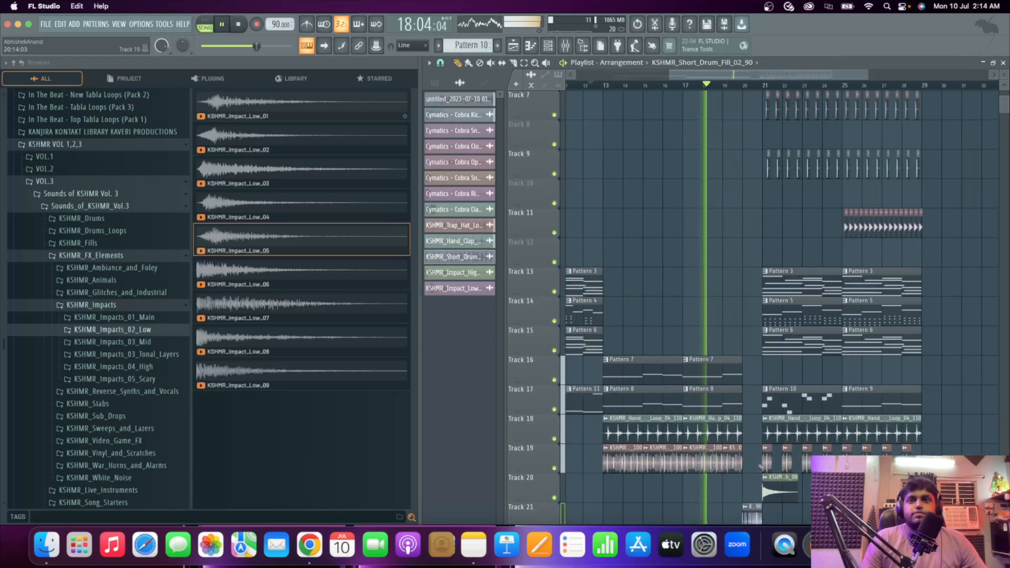
scroll(758, 464, down, 2)
scroll(757, 464, up, 2)
scroll(757, 463, down, 2)
scroll(757, 464, up, 2)
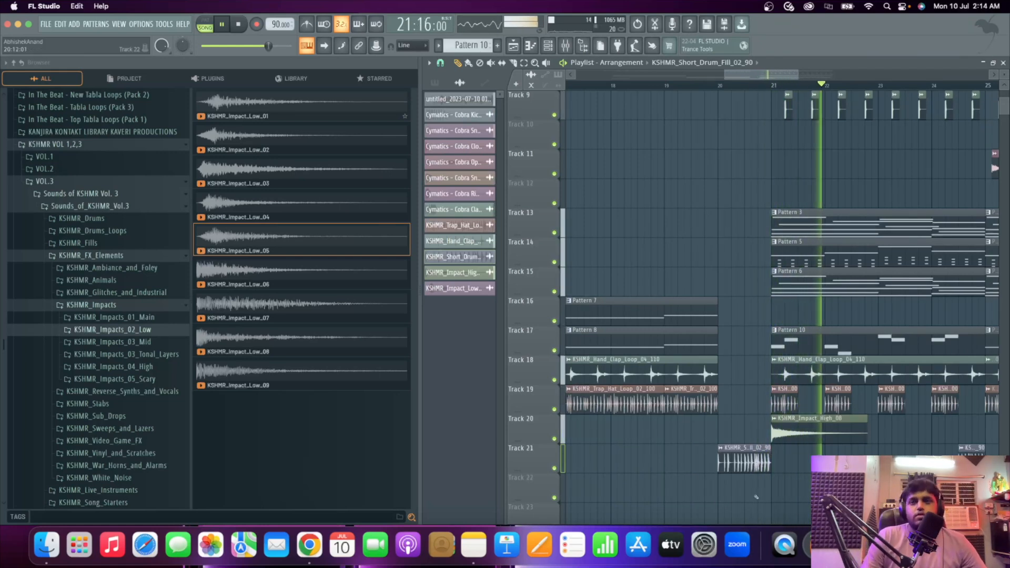
scroll(756, 494, down, 2)
scroll(757, 492, down, 1)
scroll(771, 487, down, 3)
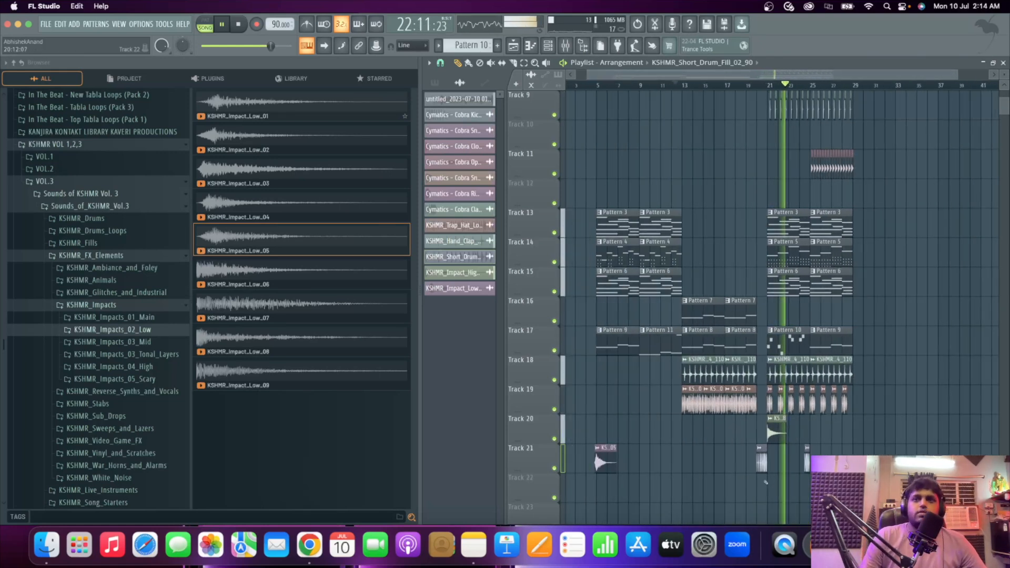
Replace the Pattern 9 clip at bar 25 on track 17 with Pattern 10.
scroll(837, 342, up, 3)
right_click(836, 341)
click(748, 337)
scroll(778, 347, up, 3)
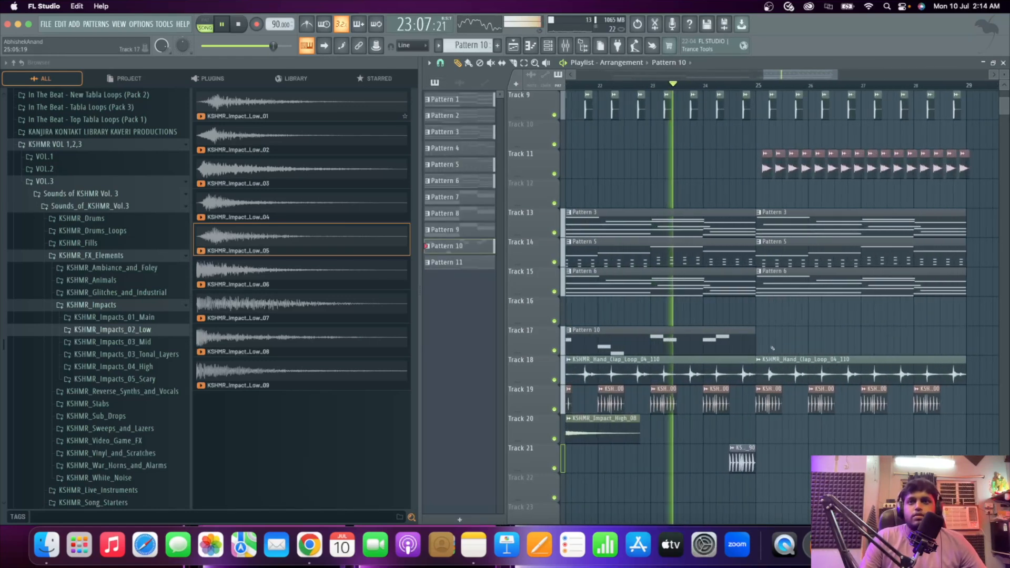
click(774, 347)
scroll(821, 360, down, 4)
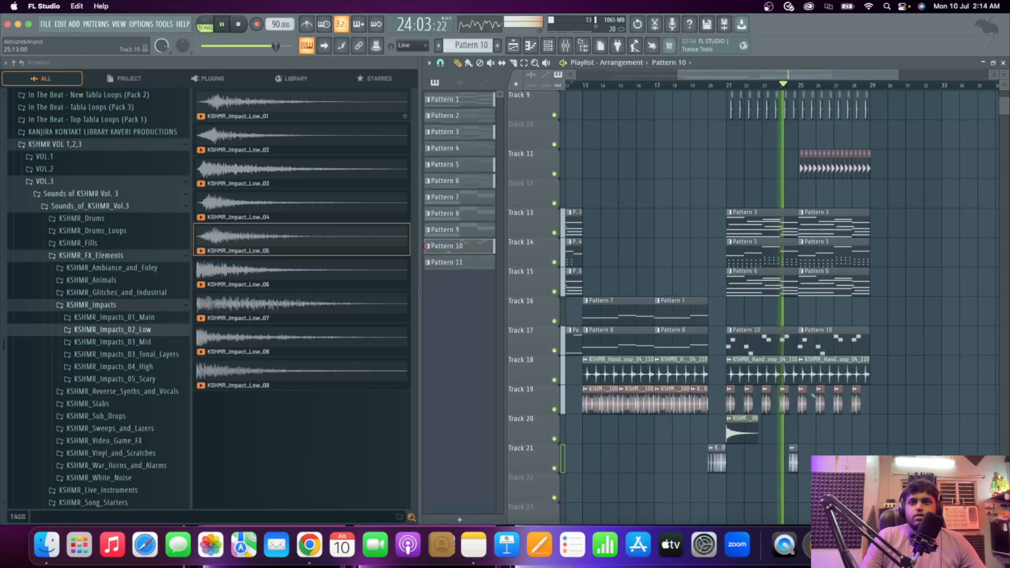
Undo the removal of the short drum fill before bar 25 on track 21.
scroll(807, 400, up, 3)
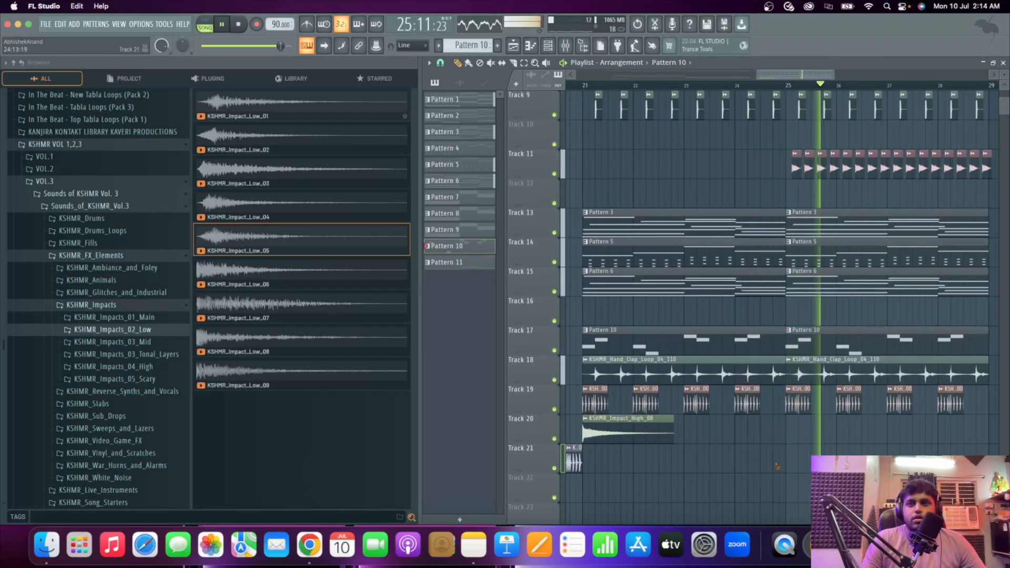
key(super+z)
scroll(768, 459, down, 3)
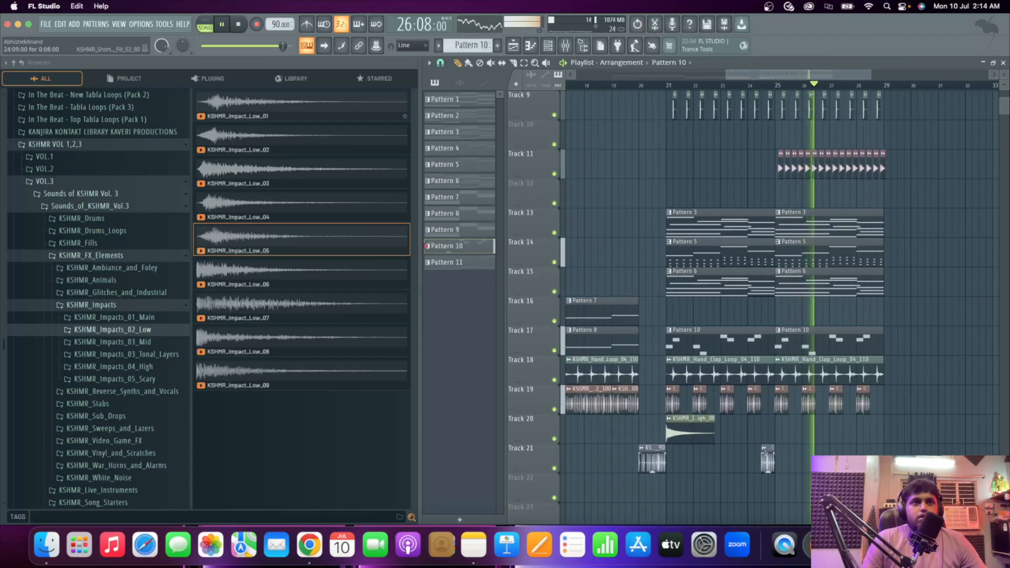
Listen to the final section through bar 27, stop playback, and look over the arrangement's tracks.
scroll(810, 459, down, 3)
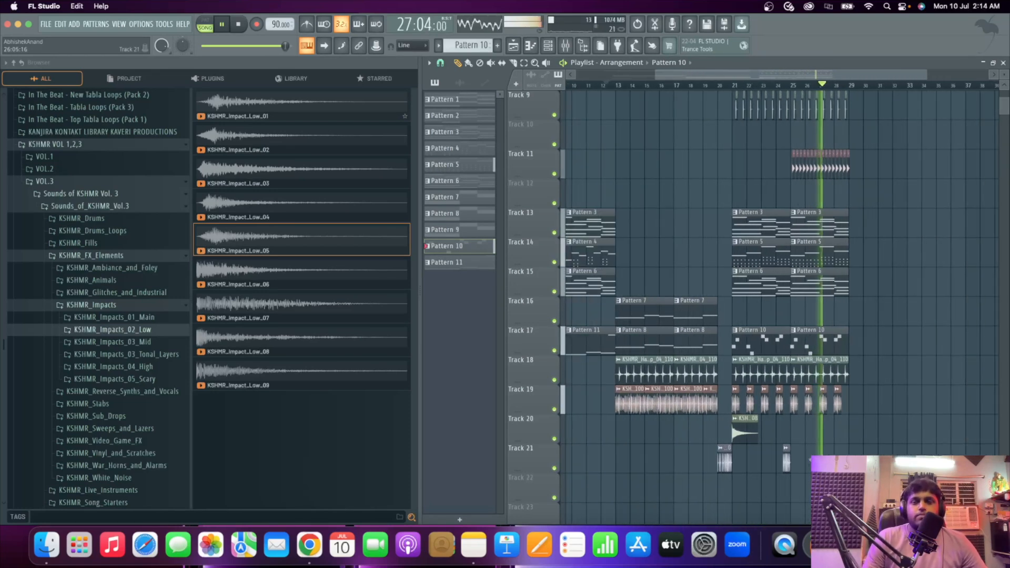
scroll(810, 459, up, 3)
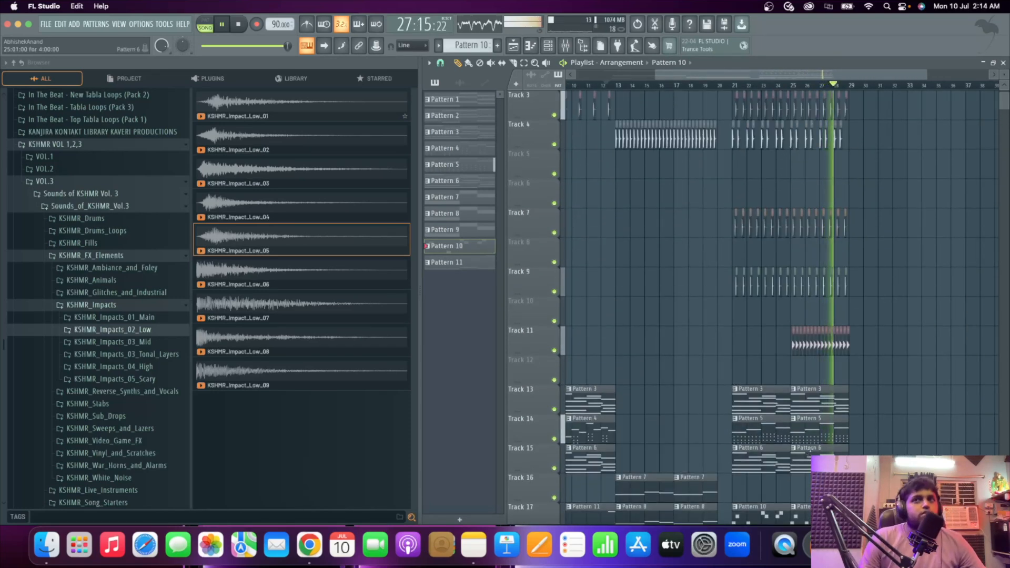
key(space)
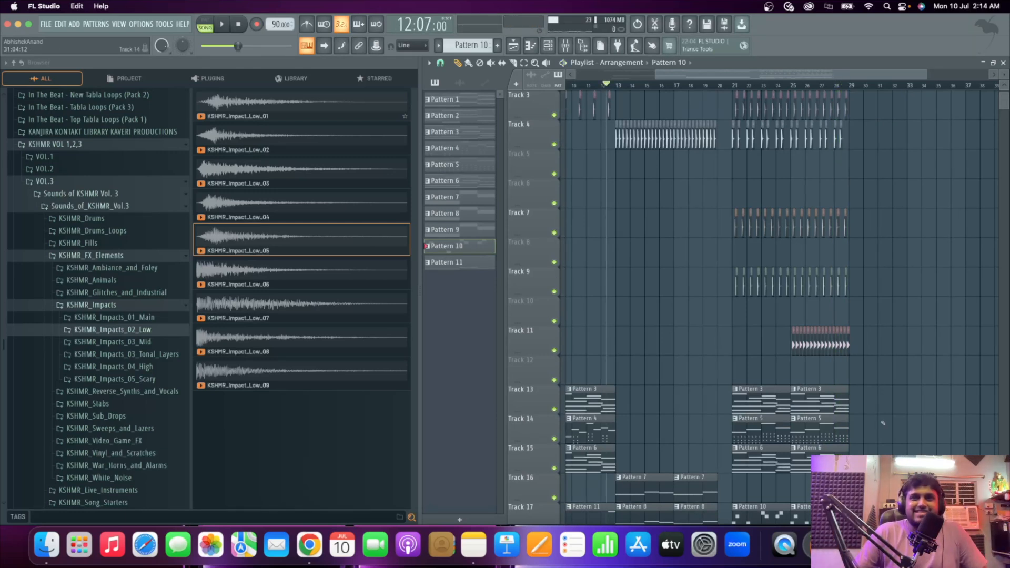
scroll(883, 423, down, 4)
scroll(858, 421, down, 2)
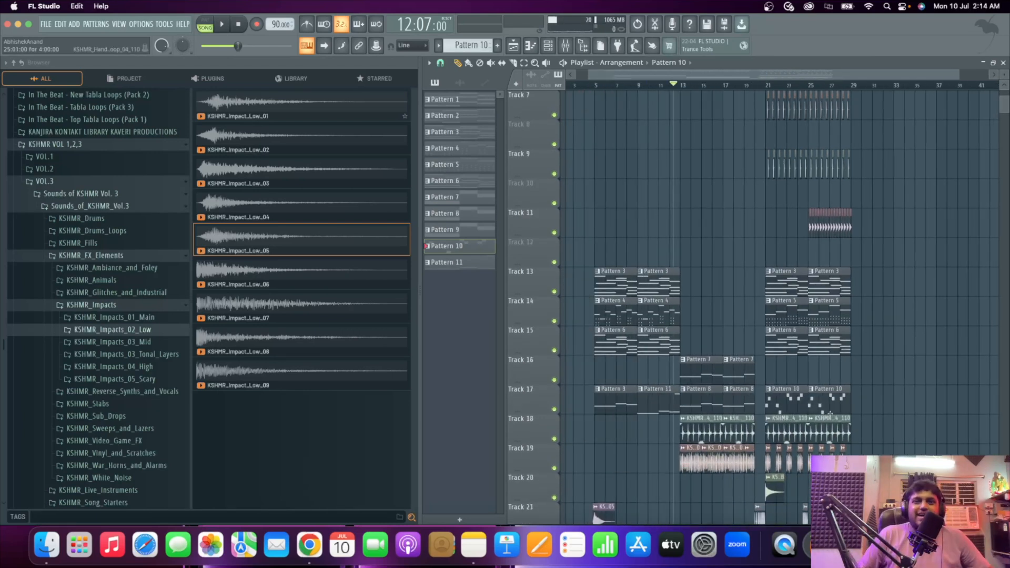
scroll(828, 412, down, 1)
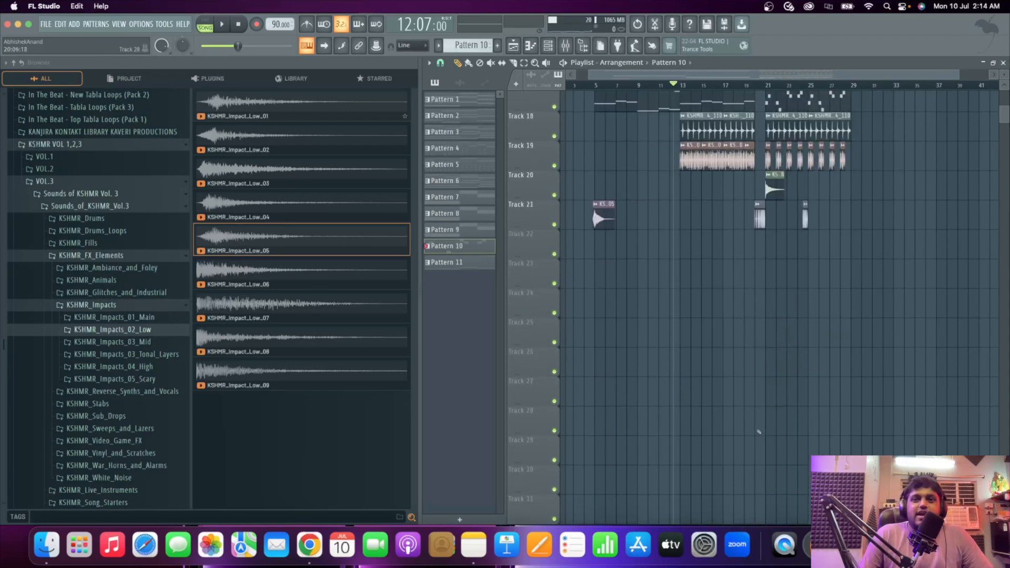
scroll(700, 308, up, 5)
ctrl+scroll(723, 125, up, 2)
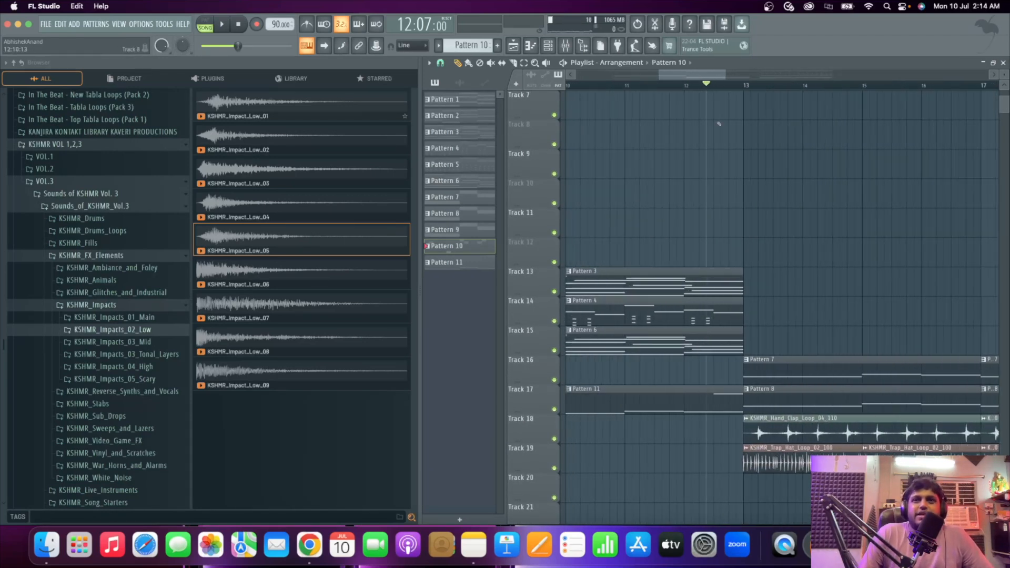
scroll(674, 233, down, 1)
ctrl+scroll(684, 235, down, 1)
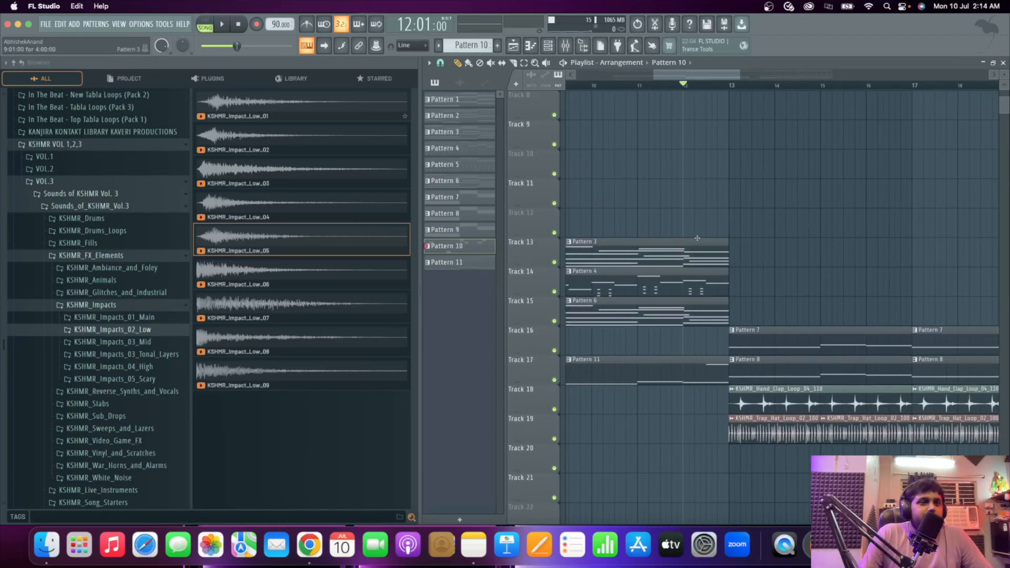
Audition the samples in the KSHMR_Stabs folder, down to KSHMR_Stab_19_G#, for a suitable stab.
click(150, 281)
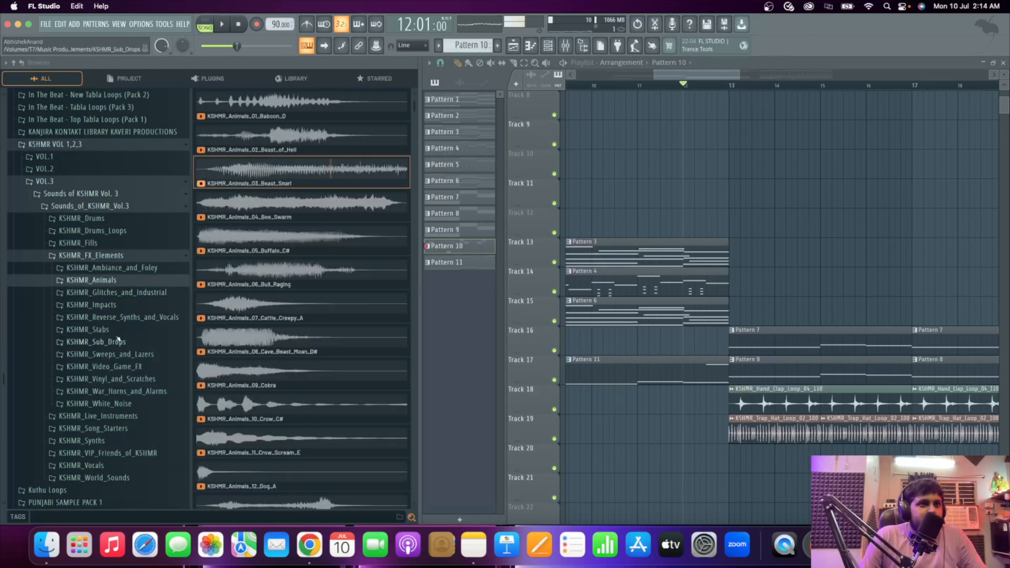
click(89, 329)
click(268, 111)
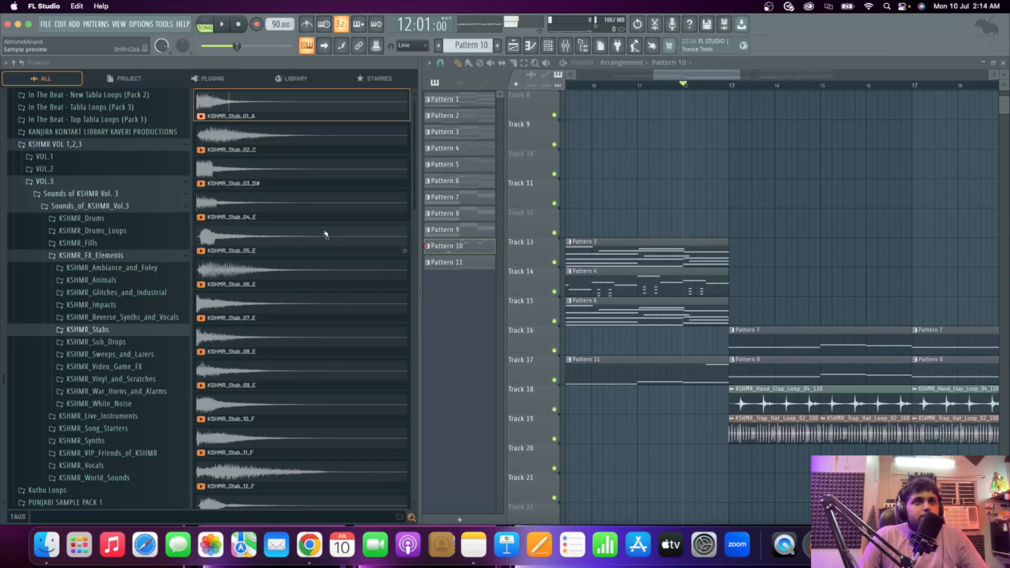
click(303, 176)
click(288, 377)
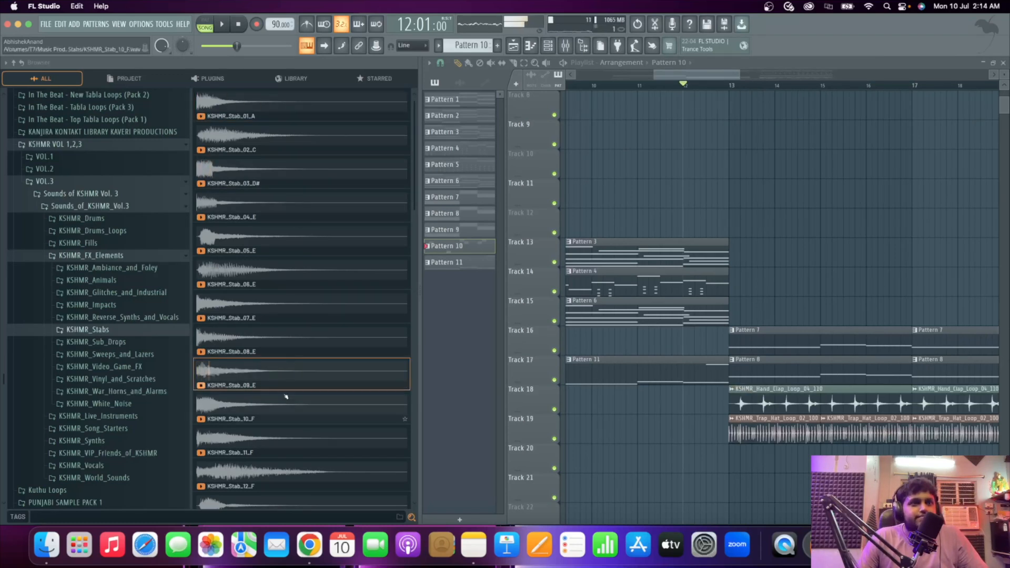
scroll(286, 397, down, 3)
click(286, 400)
click(278, 430)
click(257, 495)
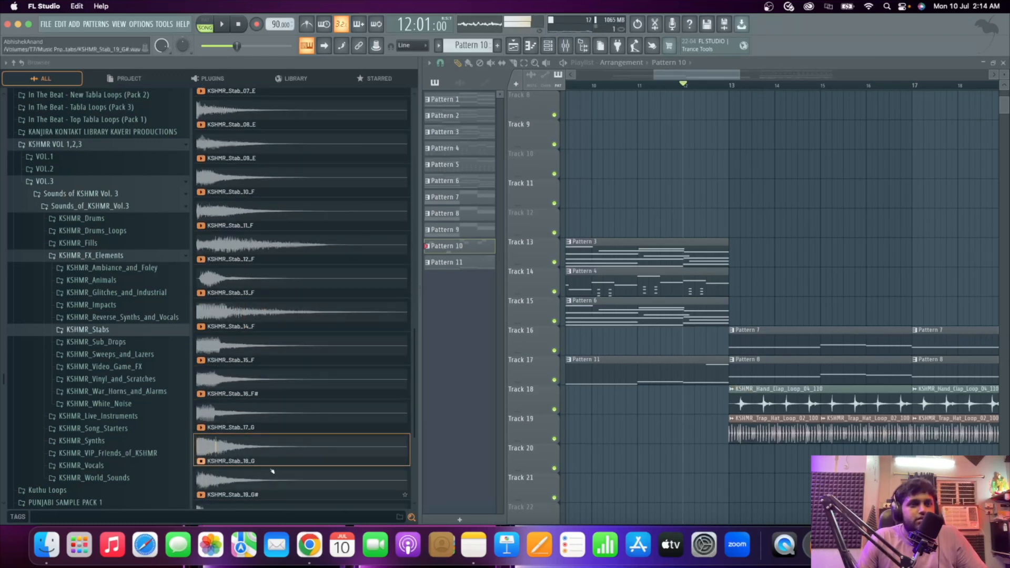
scroll(256, 489, down, 5)
click(256, 467)
key(Up)
Place a KSHMR_Stab_19_G# clip at bar 21 on track 22, leaving no copy of it on track 21.
drag(360, 451, 787, 478)
scroll(700, 477, down, 5)
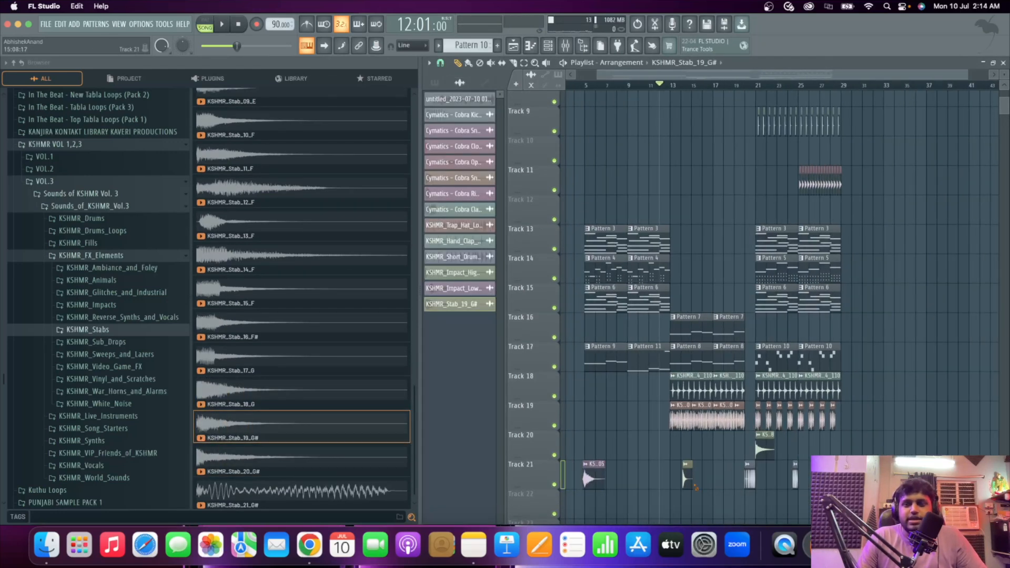
right_click(690, 482)
scroll(755, 499, up, 5)
click(727, 503)
scroll(752, 499, up, 2)
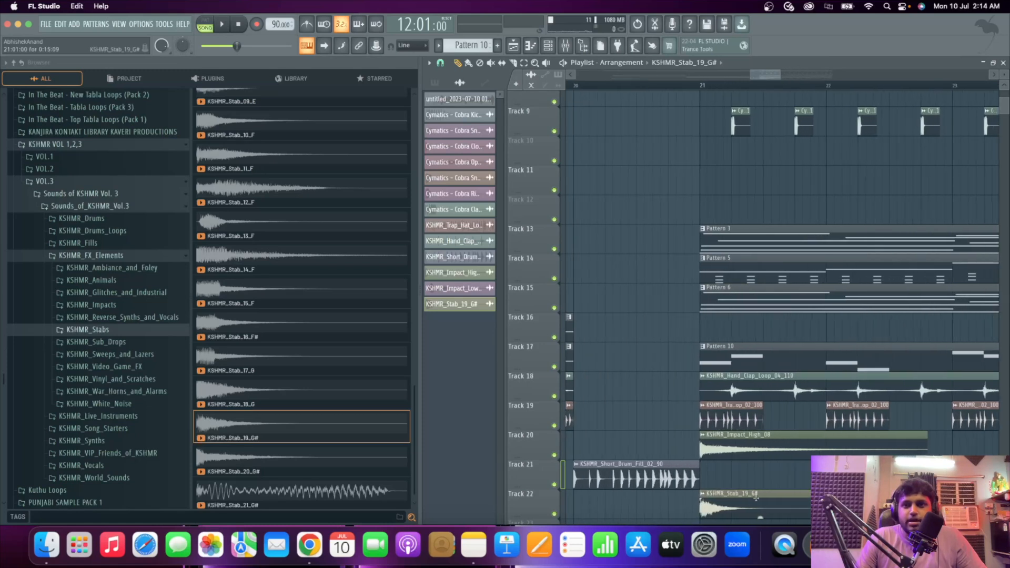
scroll(756, 498, down, 2)
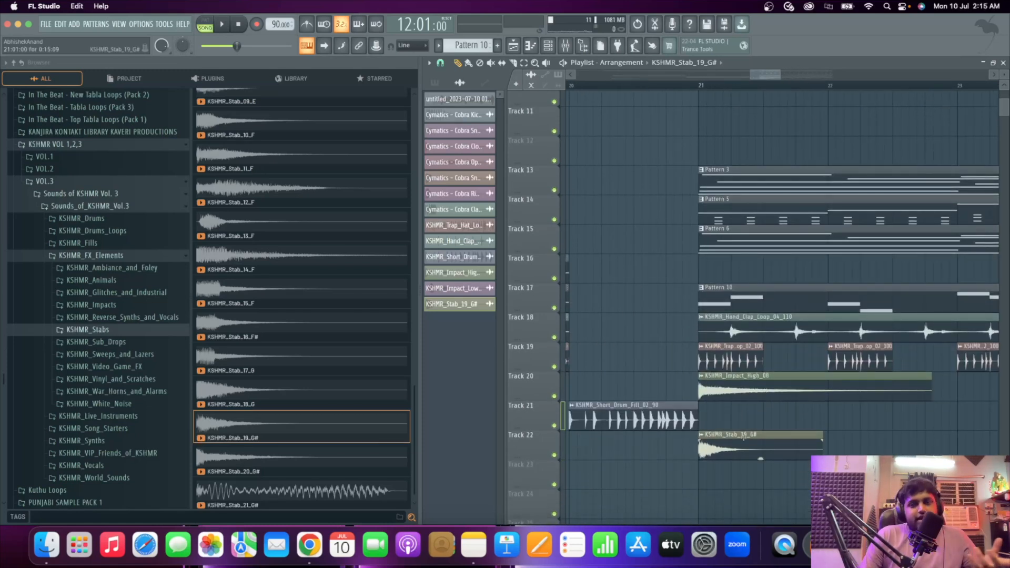
Play the arrangement from 20:15:00 and solo track 22 to listen to the stab on its own.
click(682, 86)
key(space)
key(space)
key(space)
right_click(554, 455)
key(space)
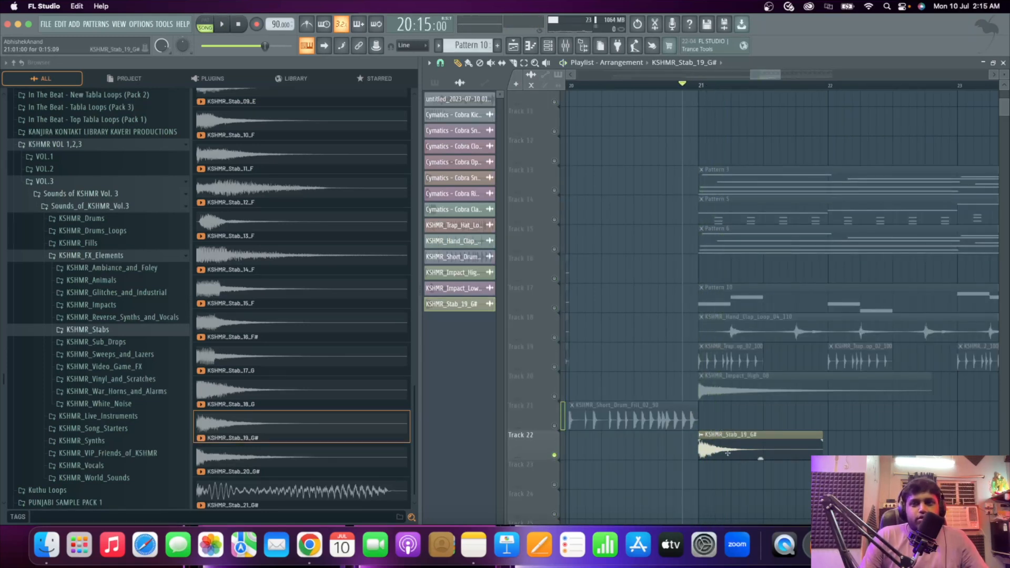
Open FL Keys from the channel rack, compare its notes with the stab's pitch, and close the instrument.
click(547, 46)
click(500, 63)
click(492, 72)
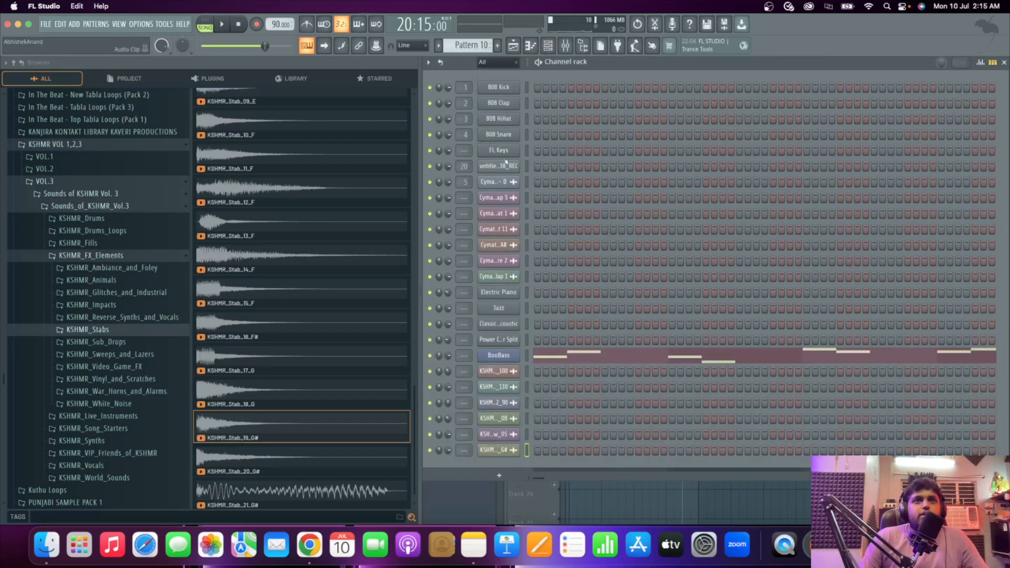
click(501, 150)
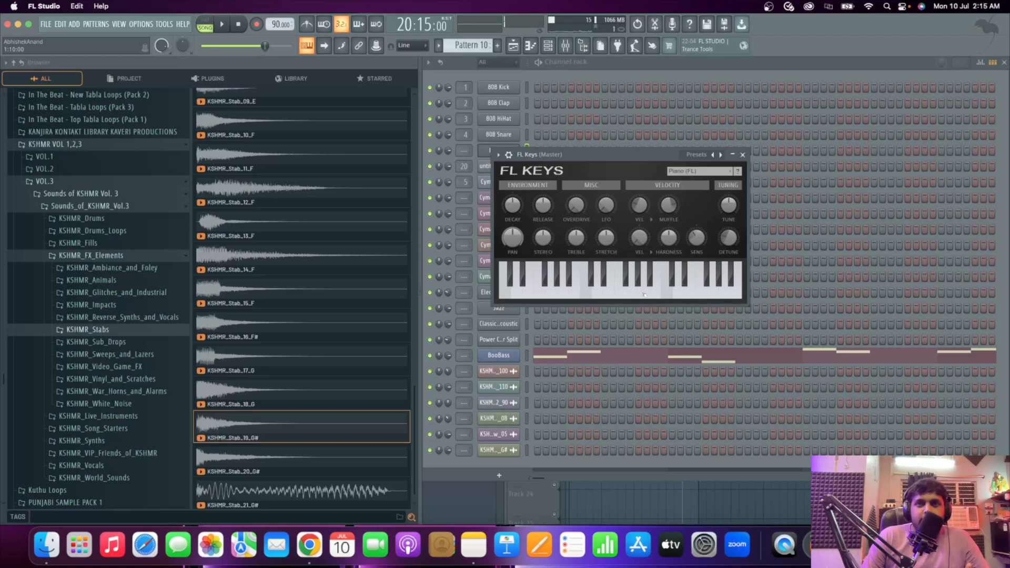
click(742, 156)
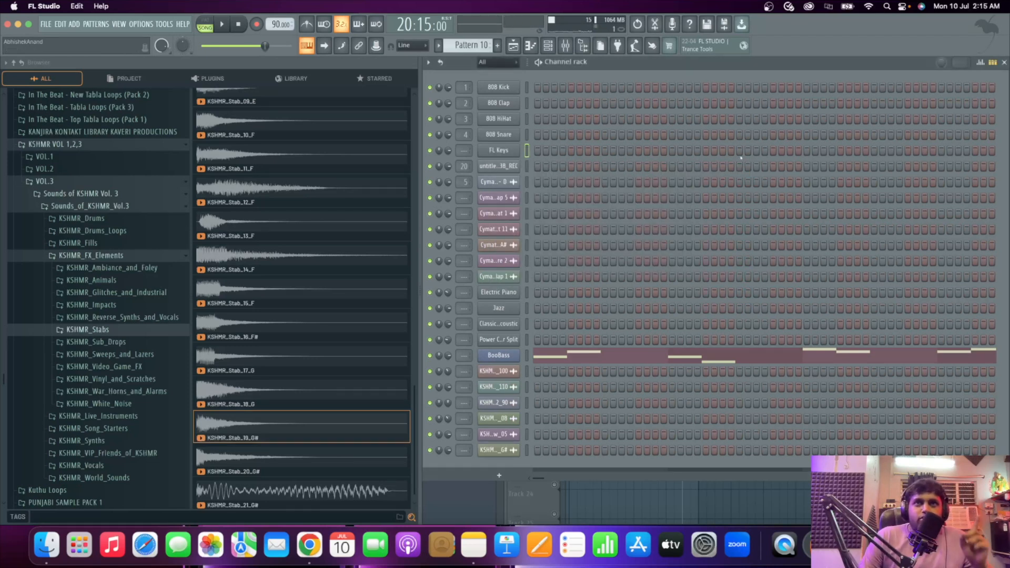
Shift the pitch of the KSHMR_Stab_19_G# clip in the playlist by +100 cents.
click(513, 45)
double_click(726, 448)
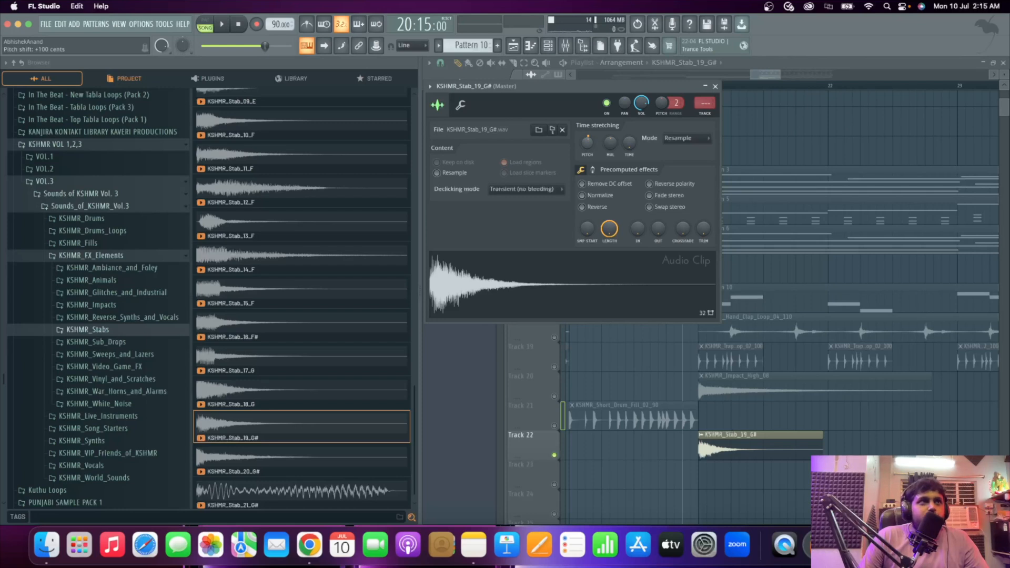
click(715, 87)
Listen to the repitched stab alone, unsolo track 22, and play it together with the other tracks.
key(space)
key(space)
right_click(555, 455)
key(space)
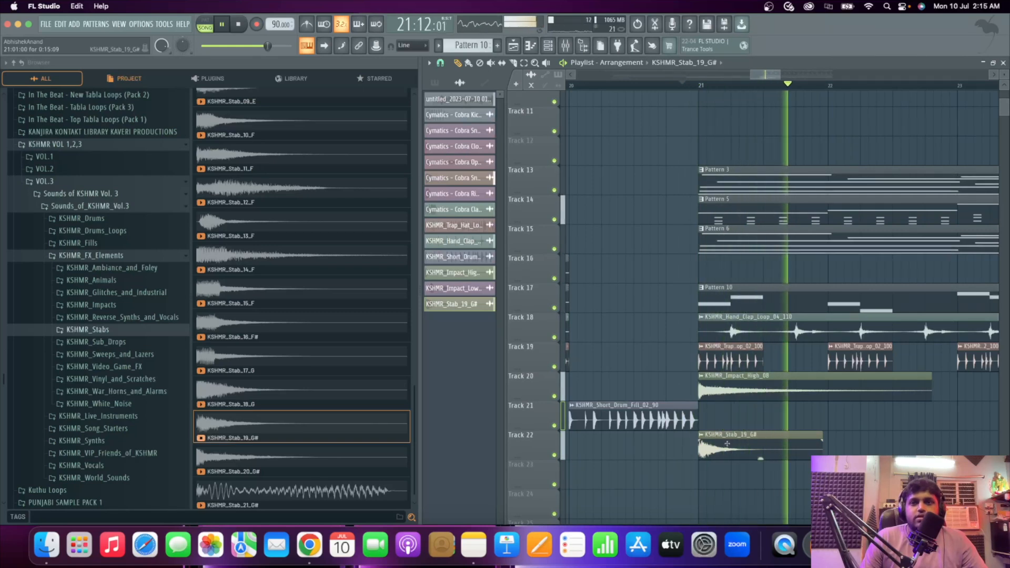
scroll(764, 457, down, 4)
key(space)
scroll(764, 456, down, 4)
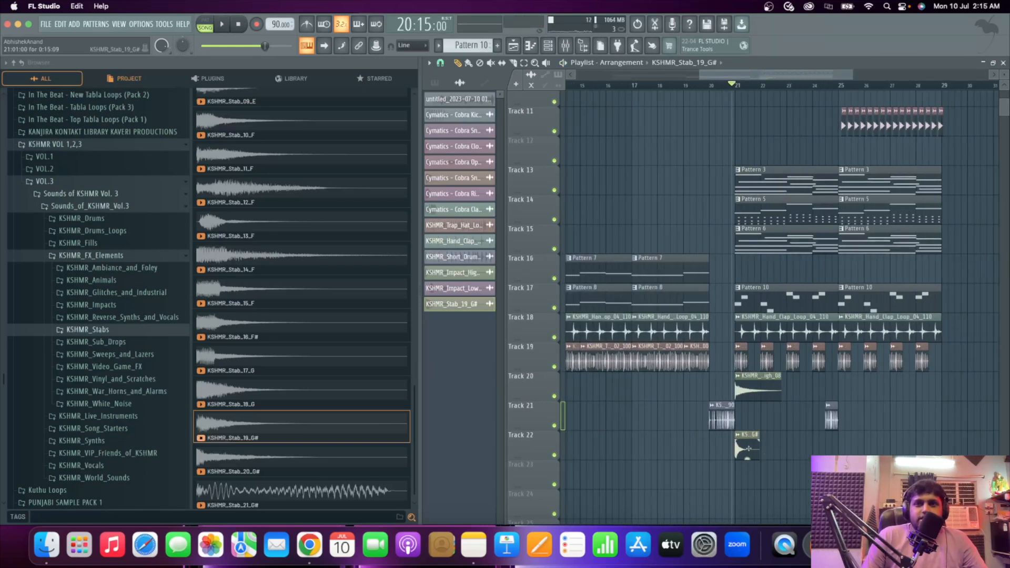
Move the KSHMR_Stab_19_G# clip on track 22 to bar 13 and start playback just before it.
scroll(705, 447, up, 4)
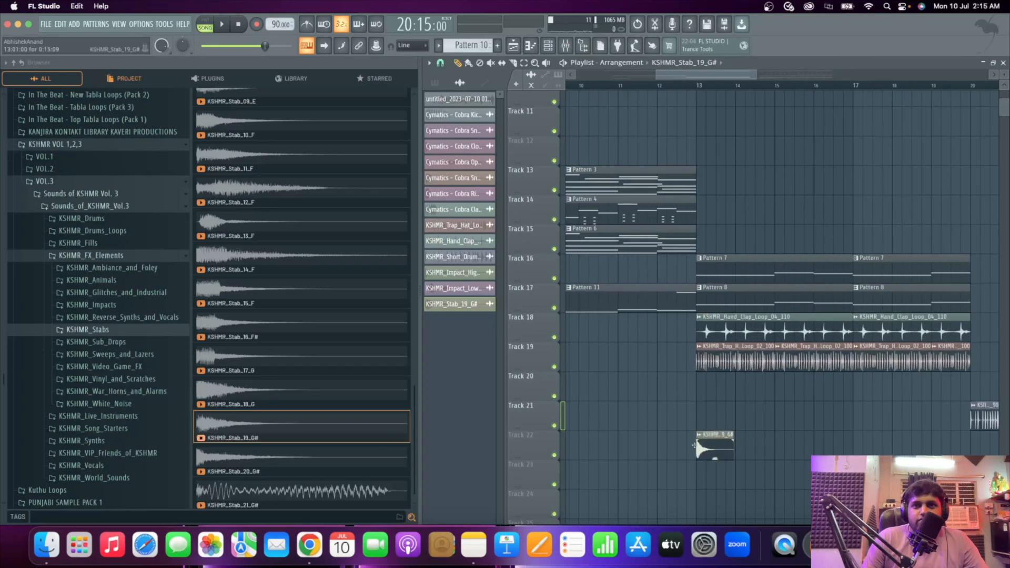
scroll(744, 453, up, 3)
key(space)
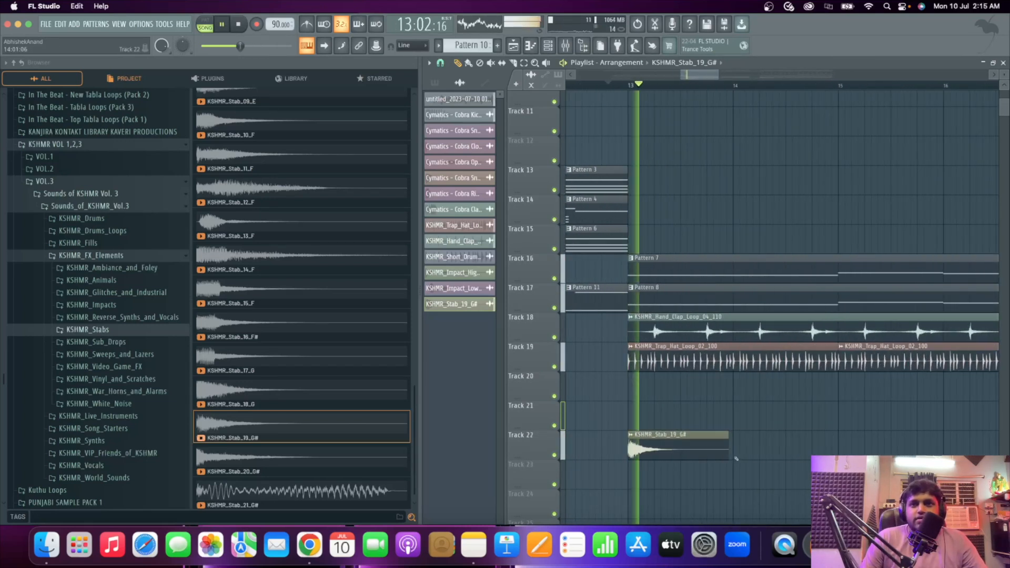
Repeat the KSHMR_Stab_19_G# clip at the start of each bar from 14 to 19 on track 22, and stop playback.
scroll(692, 435, down, 1)
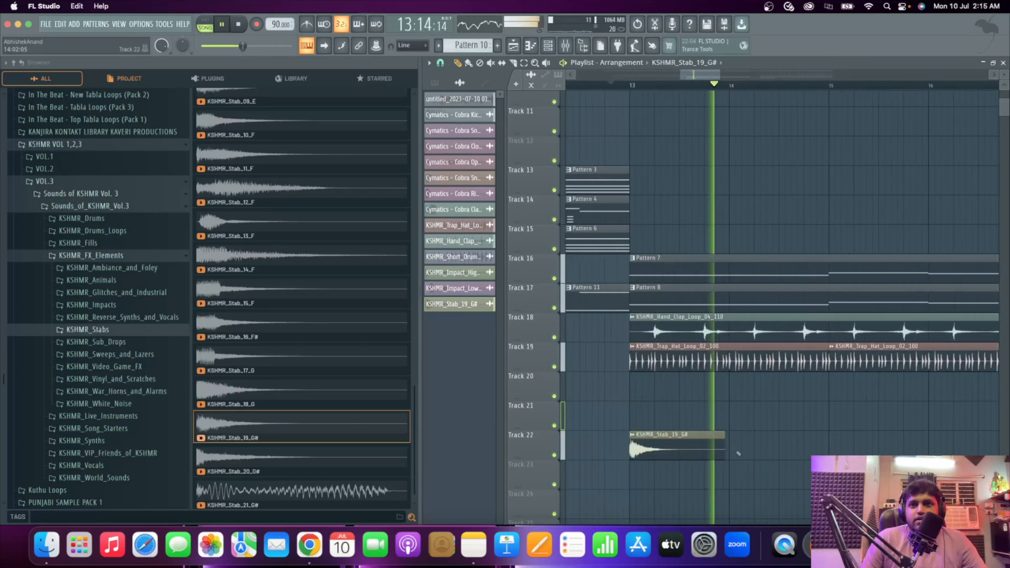
click(731, 444)
click(834, 445)
scroll(800, 452, down, 2)
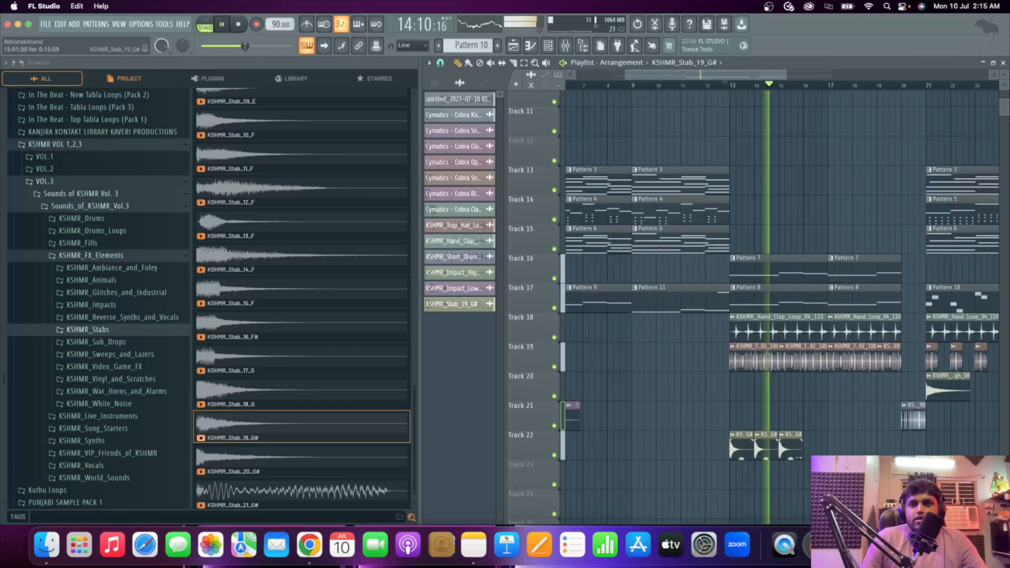
click(800, 453)
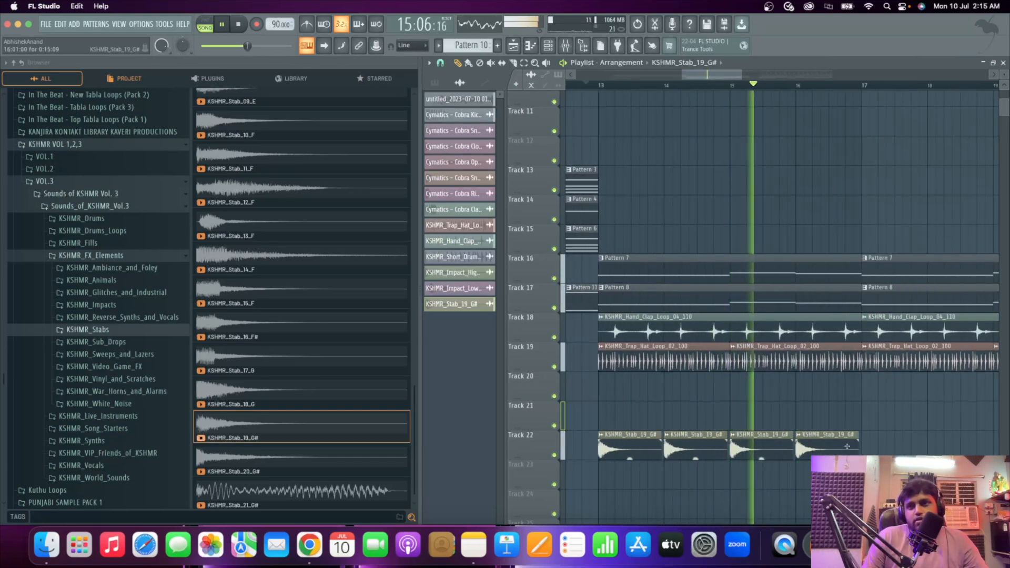
click(867, 447)
scroll(841, 451, down, 3)
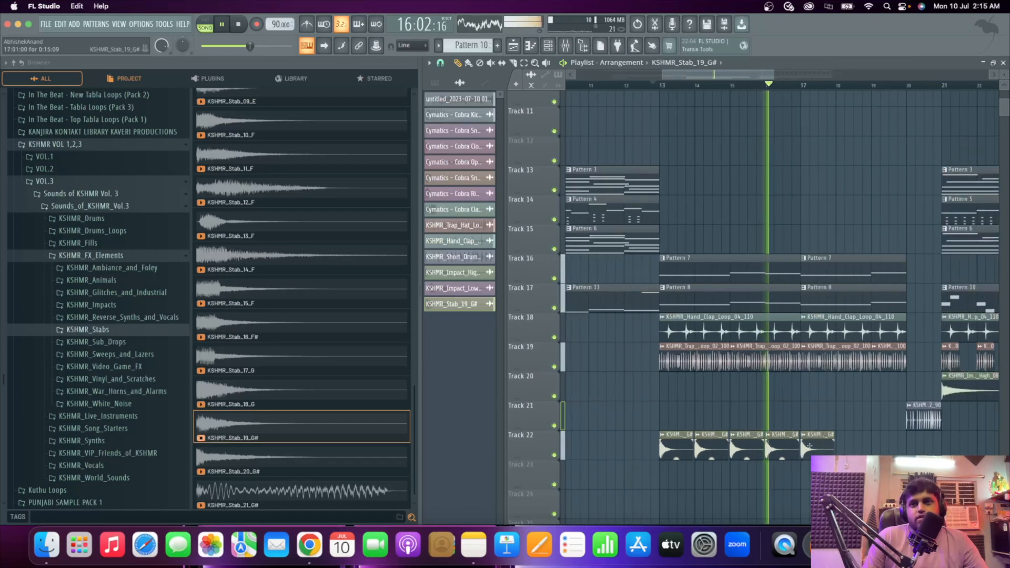
scroll(837, 453, down, 1)
scroll(839, 447, up, 3)
click(841, 447)
click(904, 446)
scroll(709, 436, down, 3)
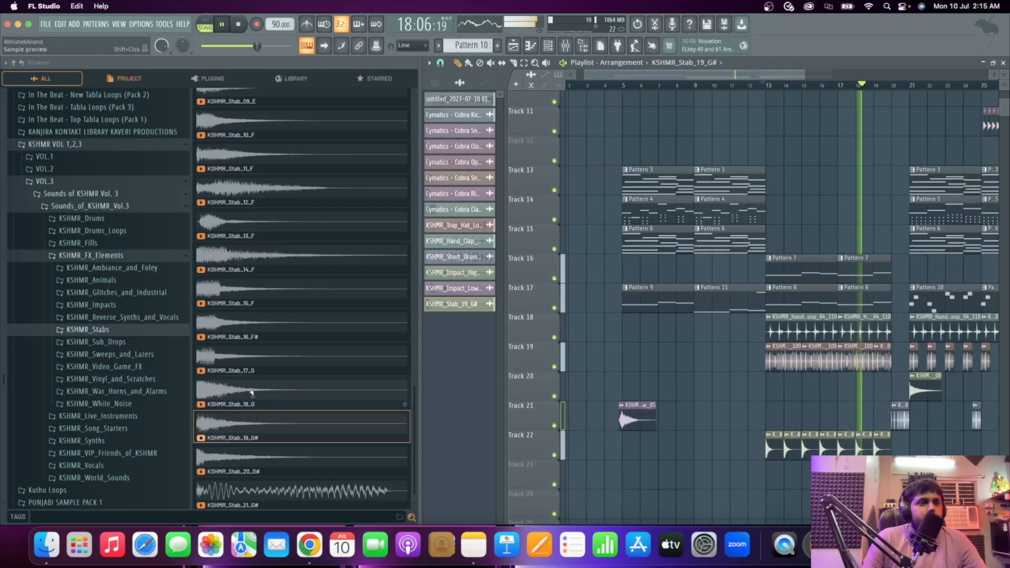
key(space)
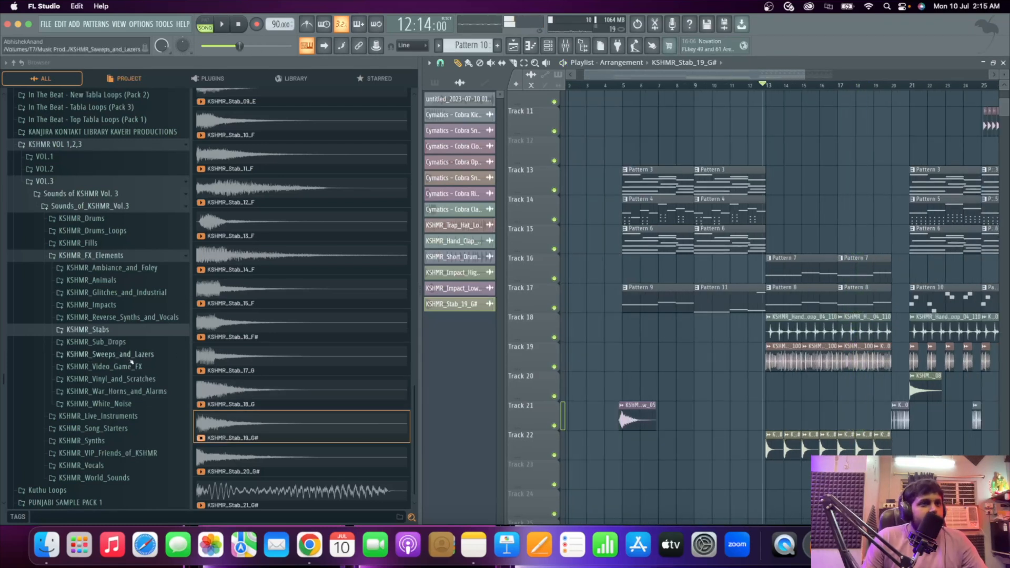
Browse the KSHMR_Cymbals subfolders and audition KSHMR_Ride_05 from the rides.
click(115, 223)
click(122, 267)
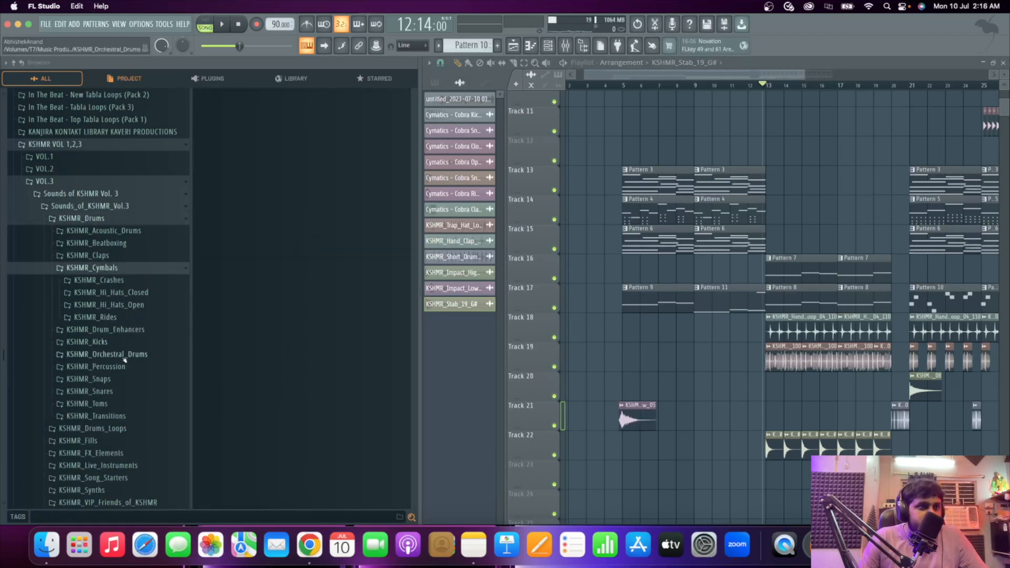
click(127, 280)
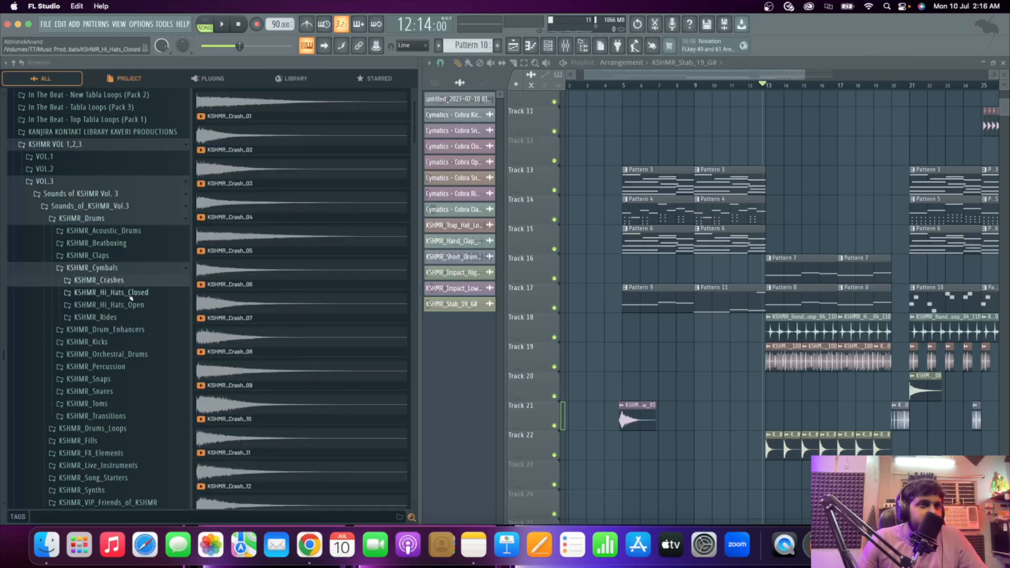
click(97, 317)
click(246, 234)
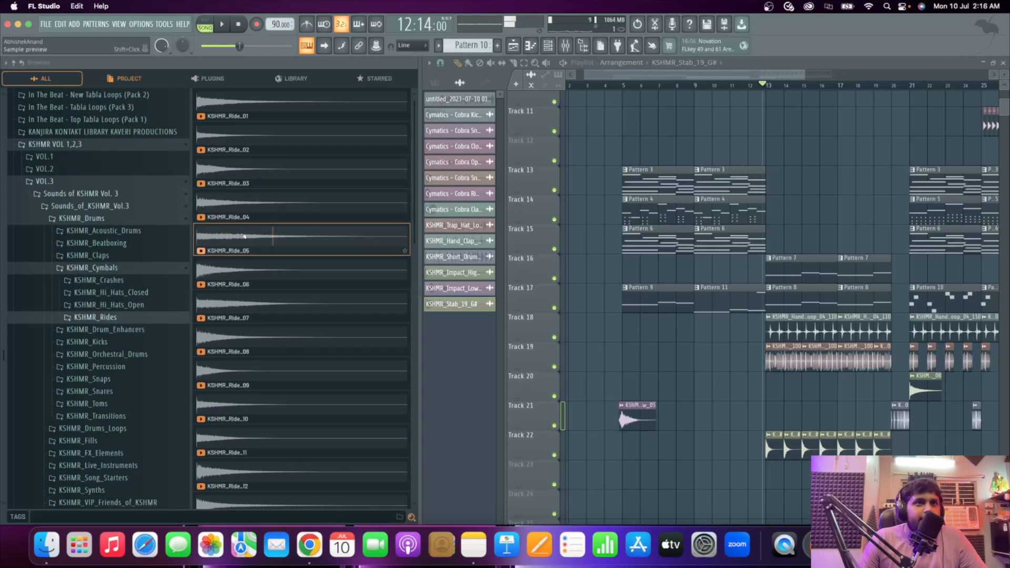
Place KSHMR_Ride_05 at bar 13 on track 24 as a single clip and listen to the transition.
drag(244, 235, 754, 479)
scroll(769, 479, up, 5)
key(space)
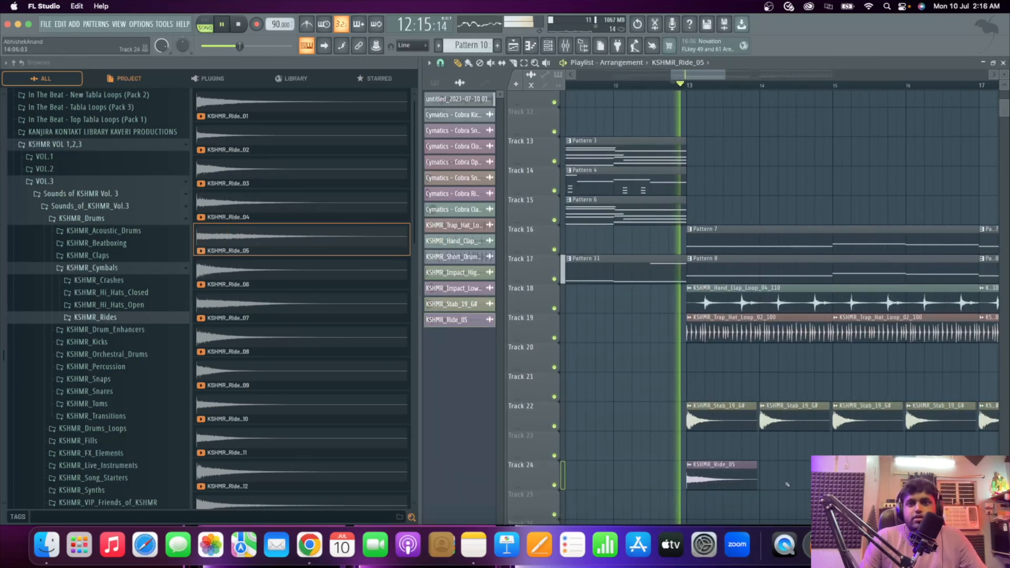
click(758, 502)
key(space)
right_click(754, 499)
Browse the KSHMR_Cymbal_Transitions samples and audition KSHMR_Cymbal_Transition_01, 04 and 03.
scroll(804, 460, down, 3)
scroll(716, 406, down, 2)
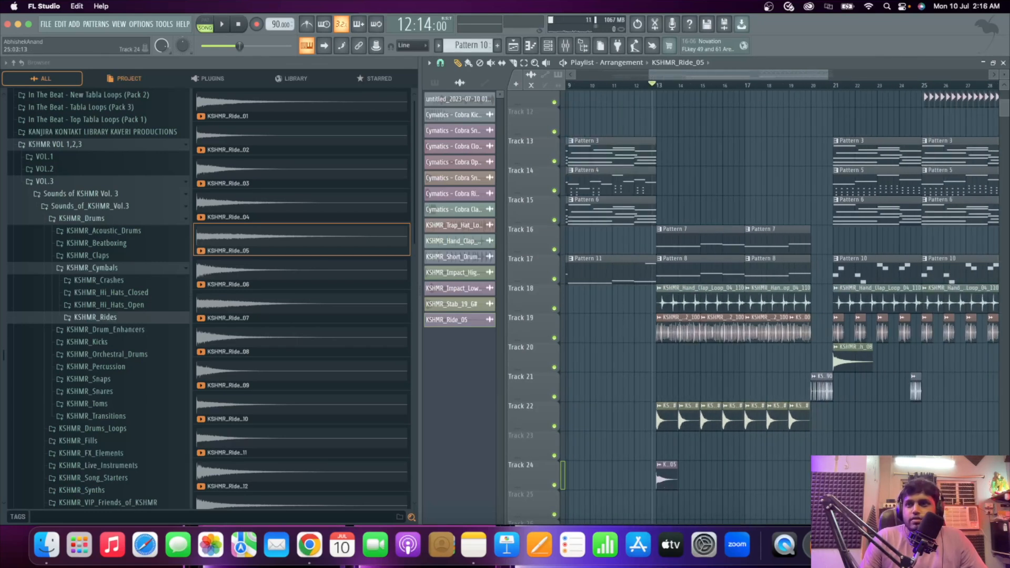
scroll(934, 476, up, 3)
scroll(934, 476, down, 3)
scroll(135, 369, down, 2)
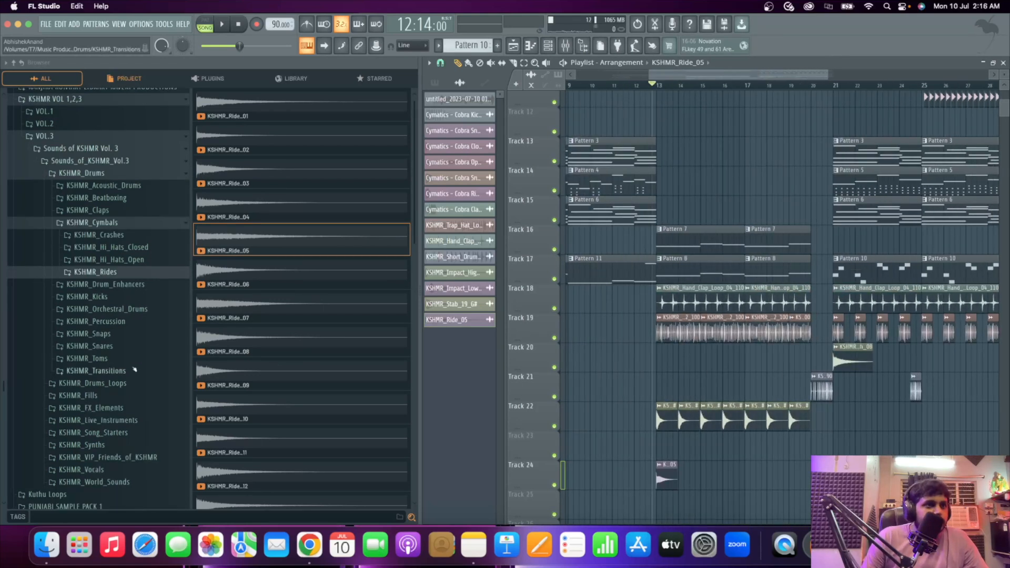
click(136, 369)
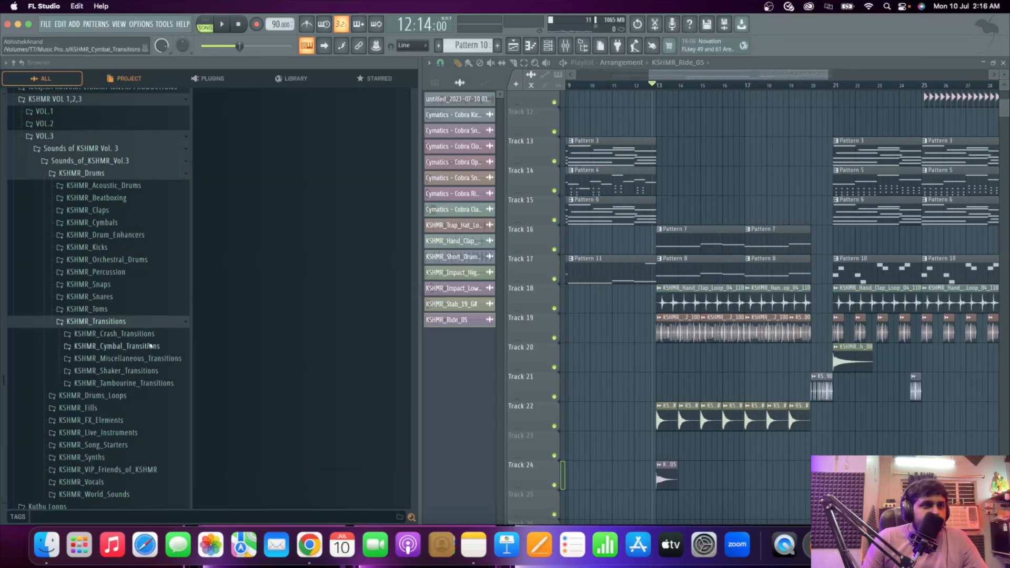
click(151, 346)
click(273, 108)
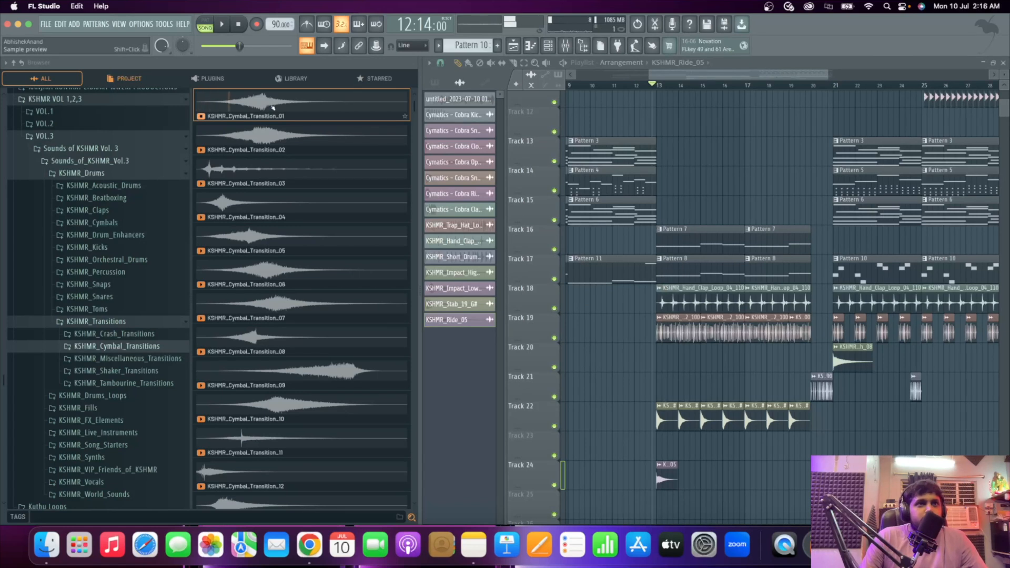
click(254, 202)
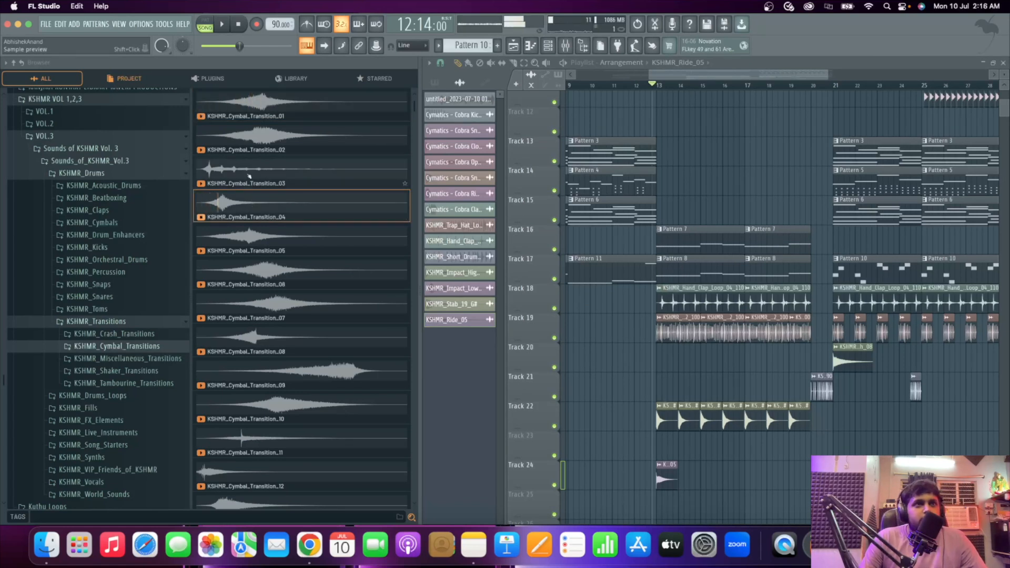
click(249, 174)
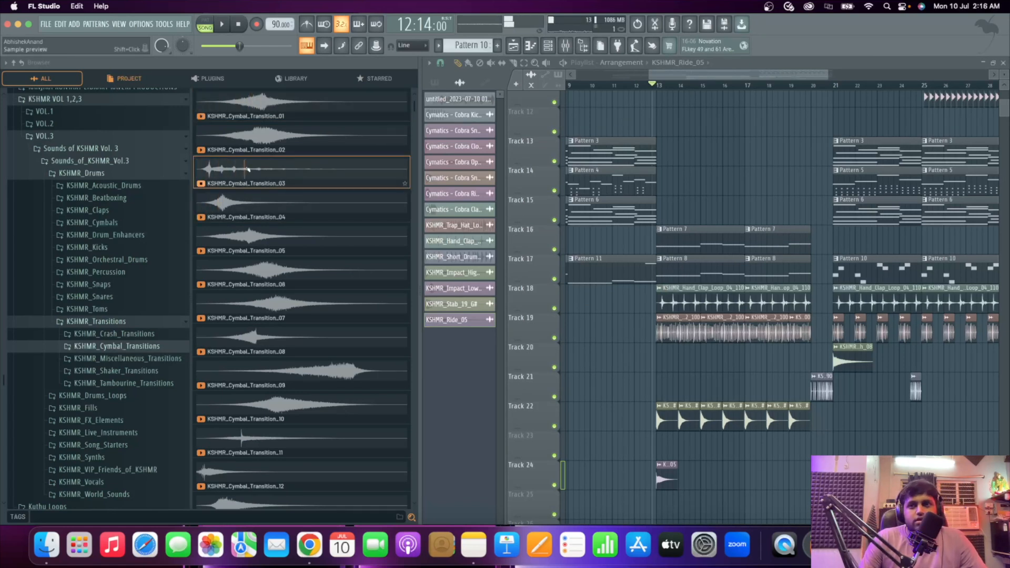
Place KSHMR_Cymbal_Transition_03 on track 21 just before bar 13 and listen to the transition.
drag(249, 169, 717, 393)
scroll(652, 392, up, 6)
key(space)
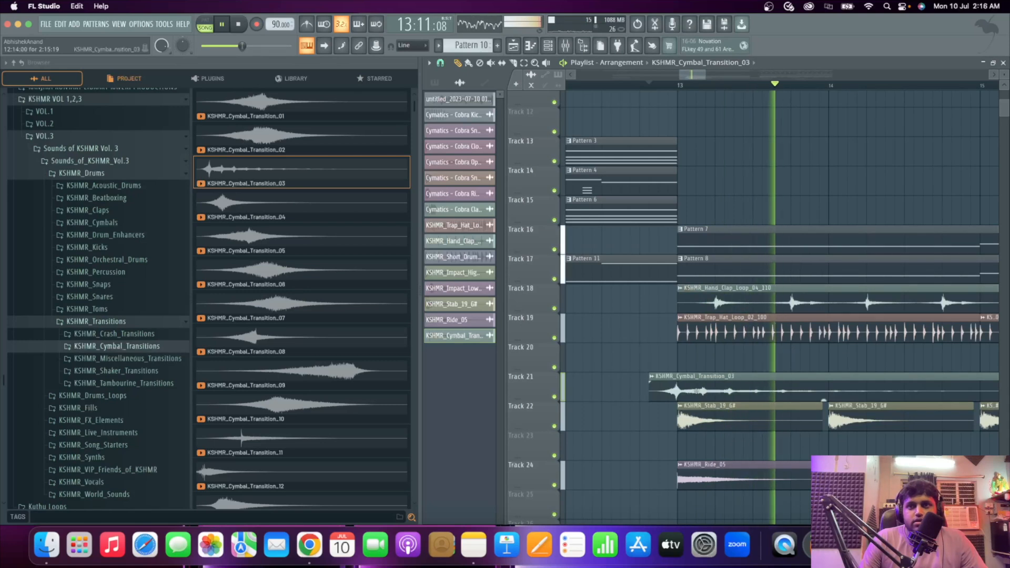
scroll(677, 392, up, 5)
scroll(643, 395, down, 5)
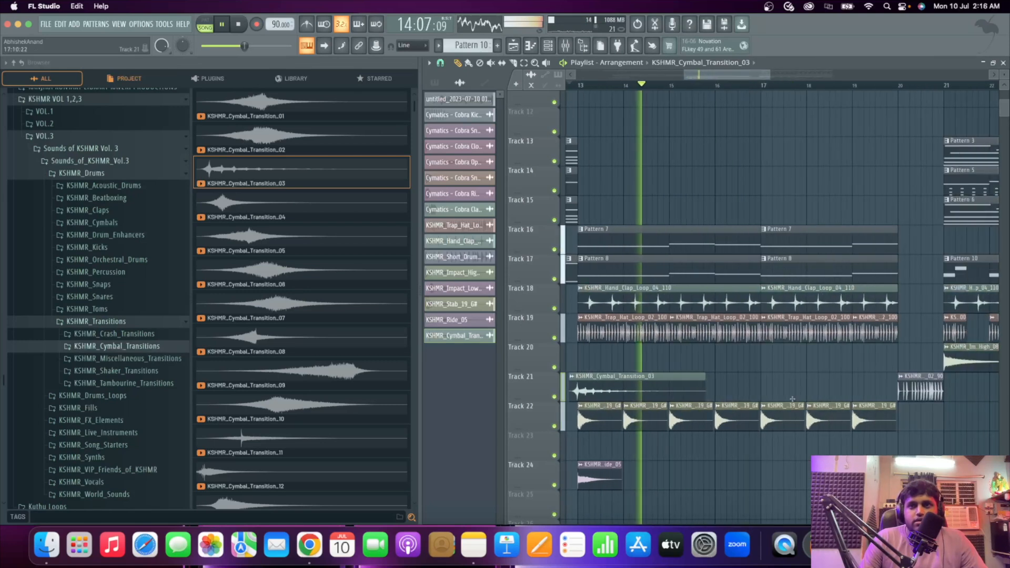
key(space)
Move the KSHMR_Cymbal_Transition_03 clip to track 25, turn snapping off, align its peak with bar 13 and play the transition.
scroll(668, 393, up, 5)
drag(661, 379, 661, 417)
scroll(588, 433, up, 4)
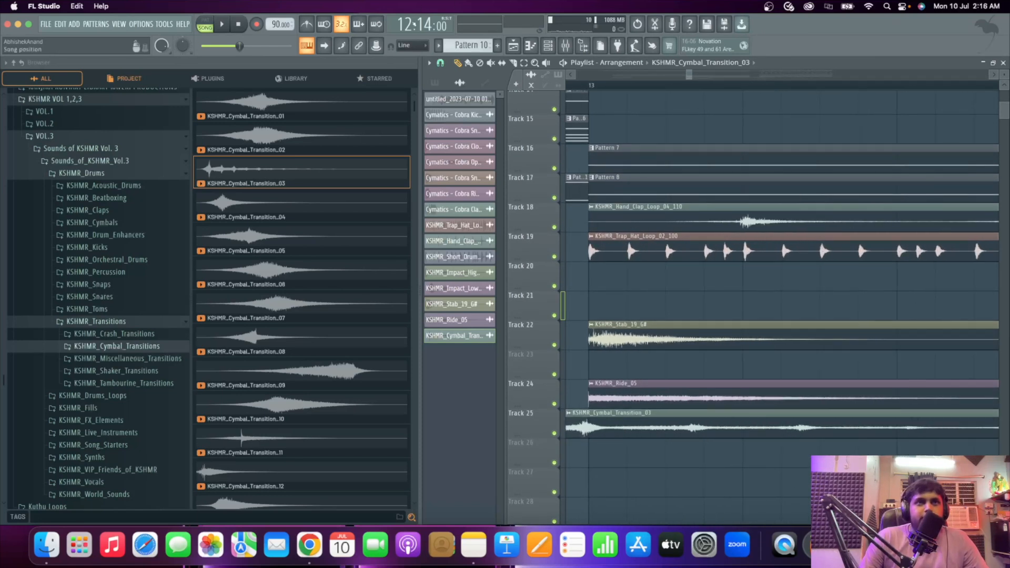
click(441, 63)
click(453, 113)
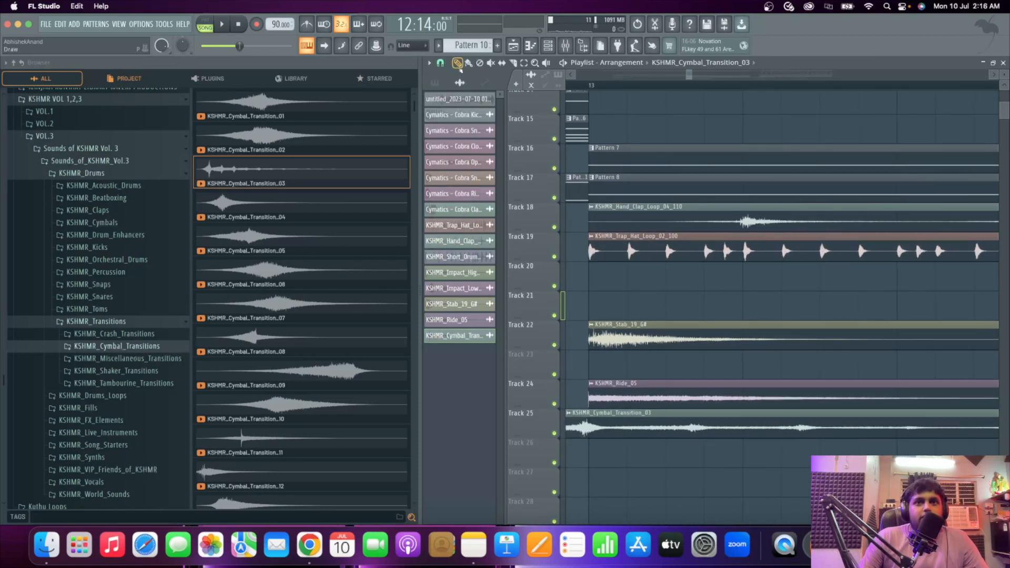
scroll(566, 417, up, 2)
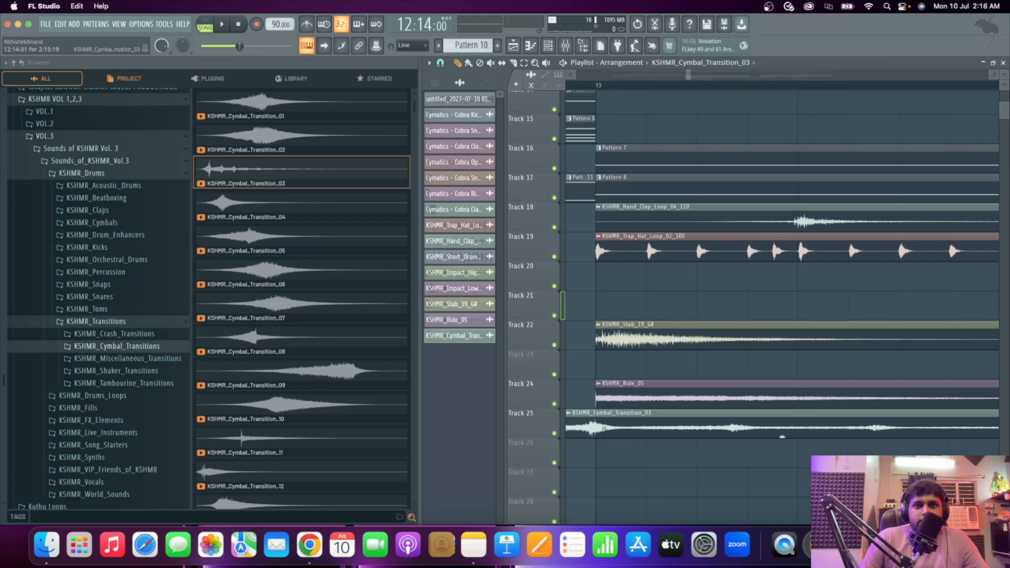
key(space)
scroll(736, 444, down, 4)
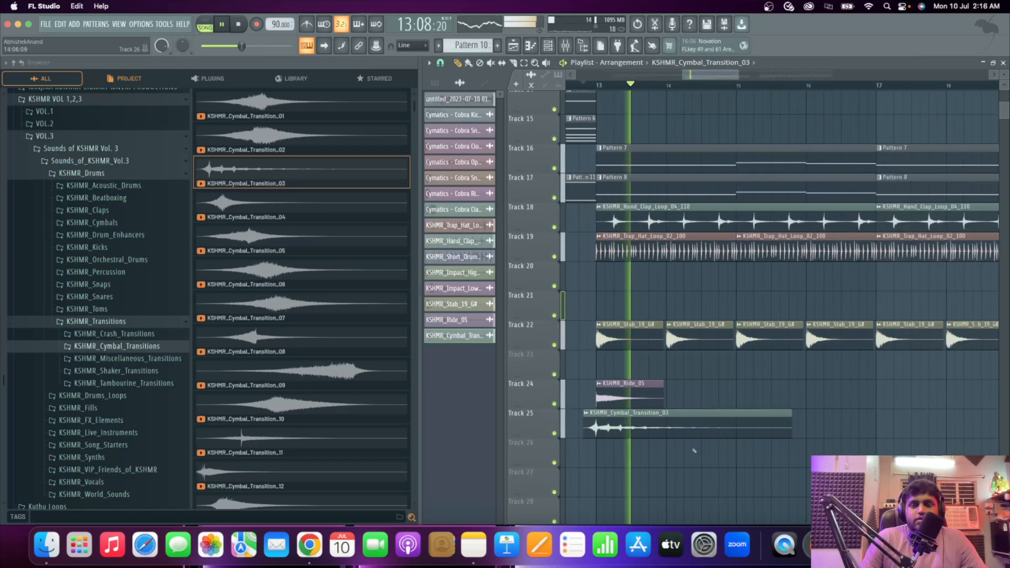
Set the snap to Step and place another KSHMR_Cymbal_Transition_03 clip on track 25 shortly before bar 21.
click(440, 64)
click(456, 163)
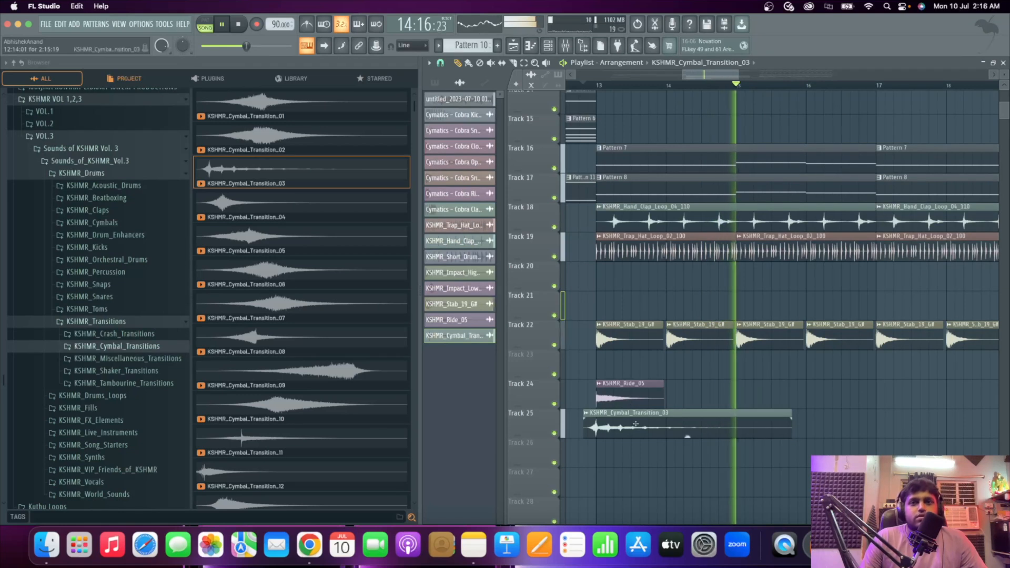
scroll(797, 437, down, 3)
scroll(863, 442, up, 4)
click(886, 431)
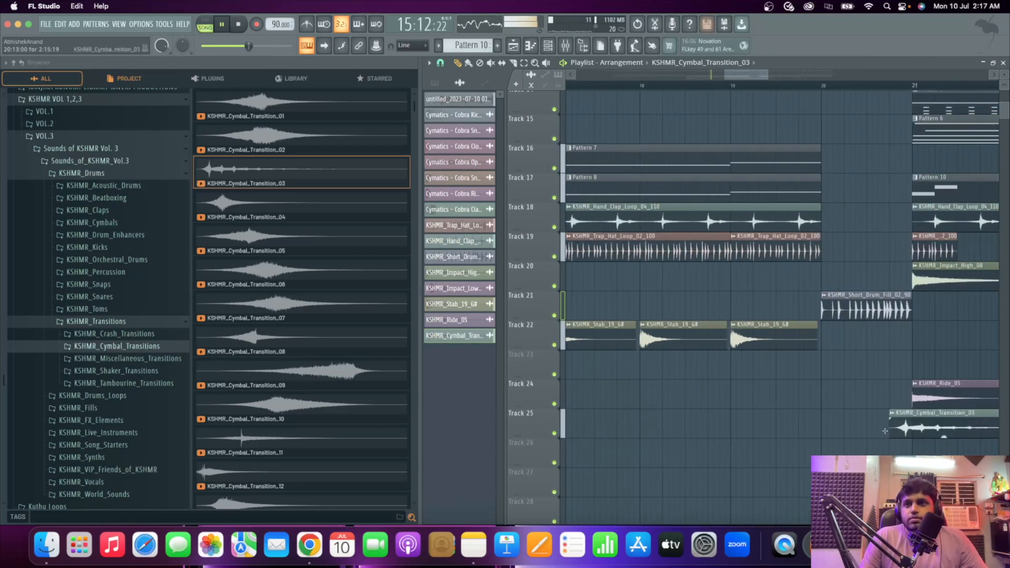
Set the snap to none and nudge the second KSHMR_Cymbal_Transition_03 clip so its peak lines up with bar 21.
scroll(885, 432, up, 4)
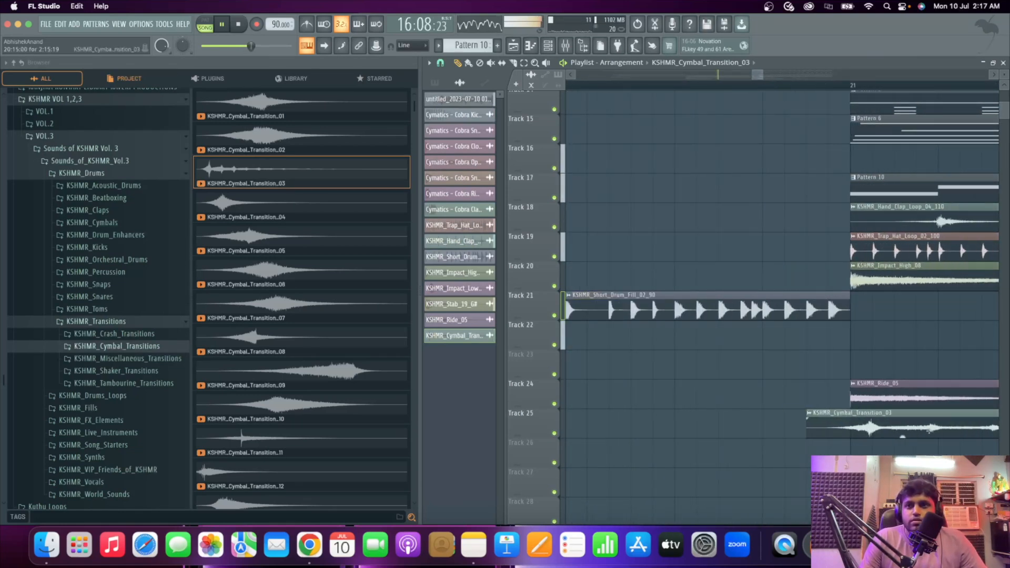
click(440, 63)
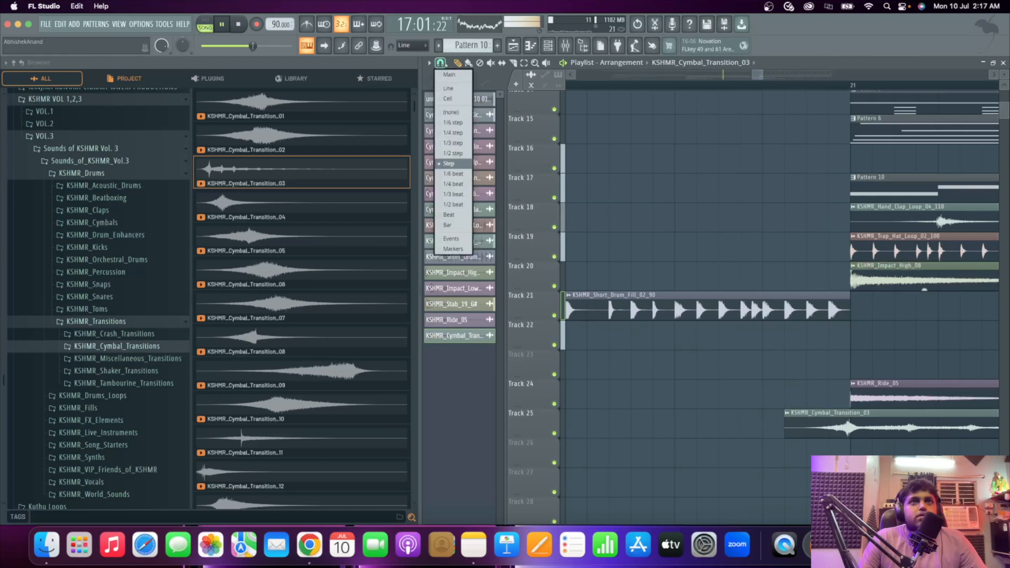
click(449, 114)
scroll(860, 427, up, 4)
drag(861, 428, 865, 427)
Listen through the bar 21 transition up to bar 26 and examine the clips across the tracks.
scroll(863, 428, down, 6)
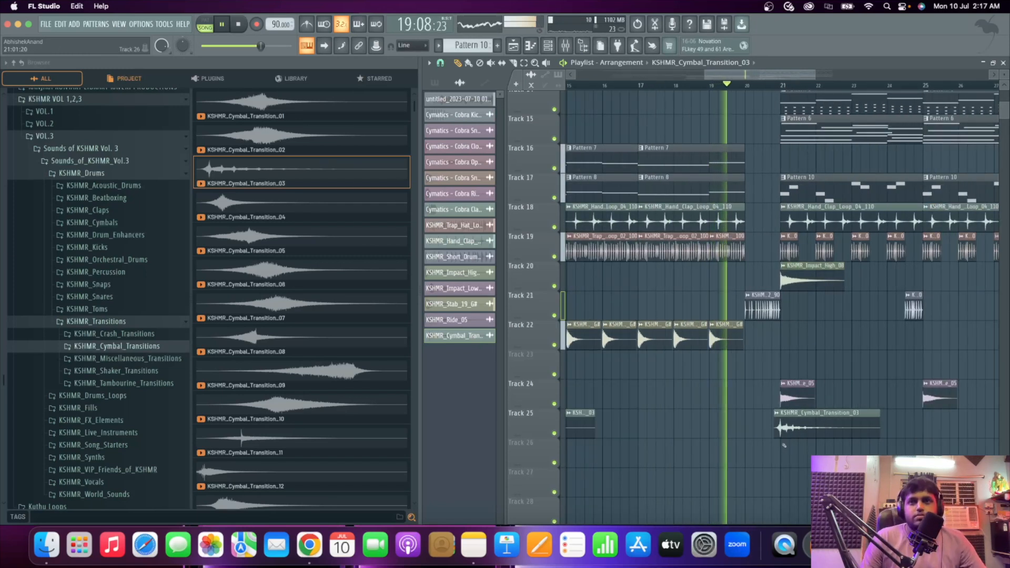
scroll(779, 446, up, 6)
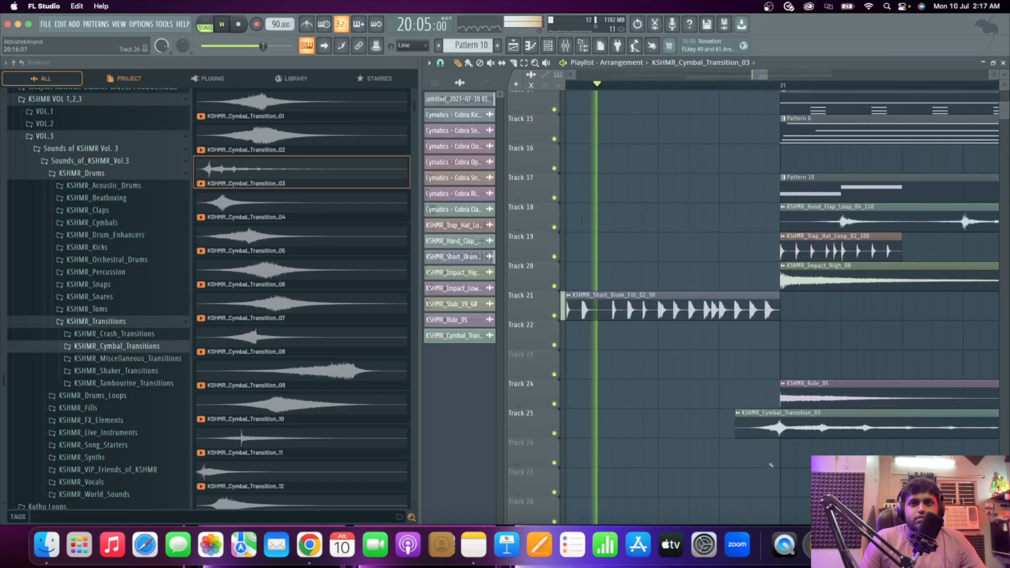
scroll(771, 460, down, 3)
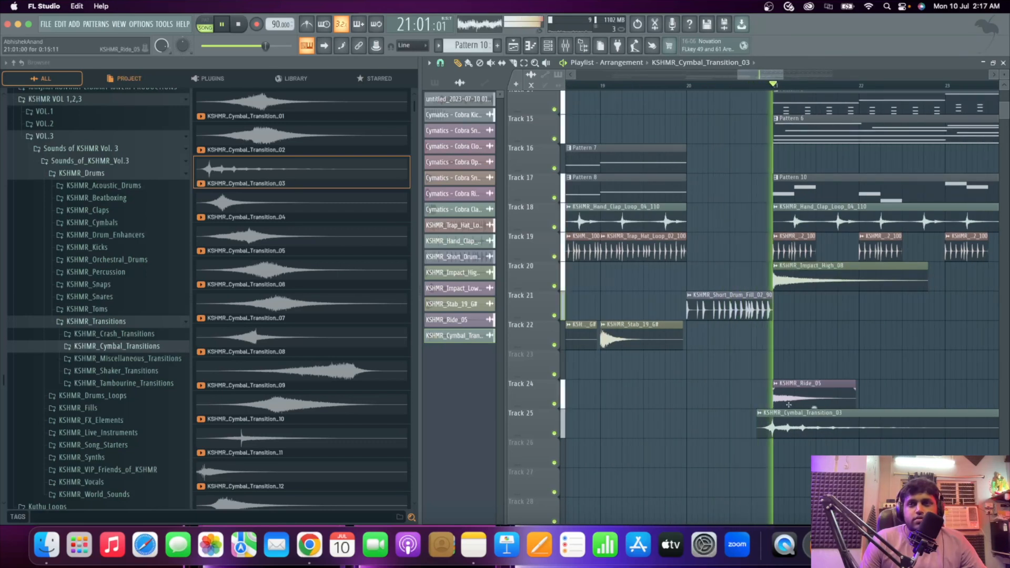
scroll(757, 419, down, 4)
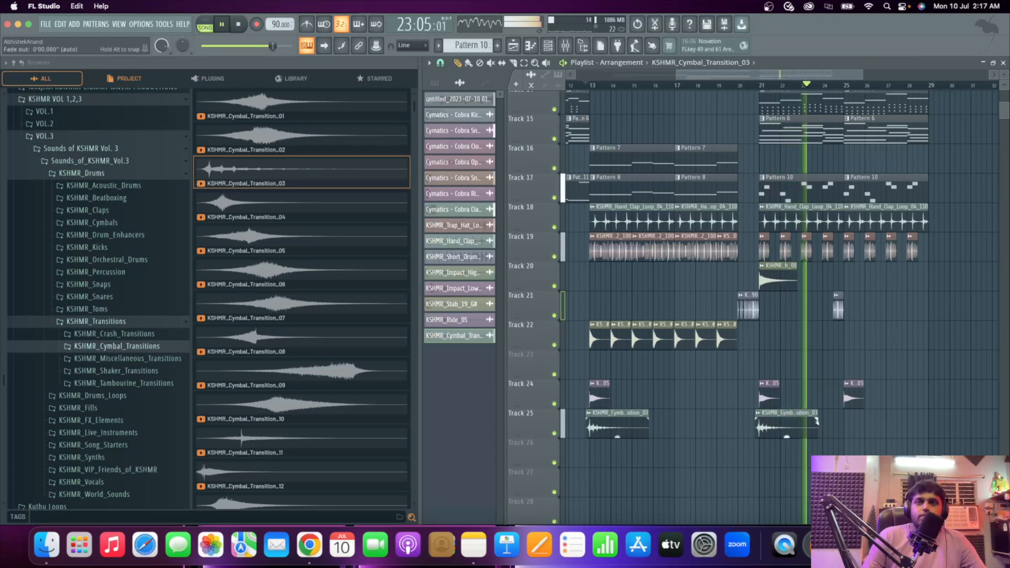
scroll(817, 421, down, 4)
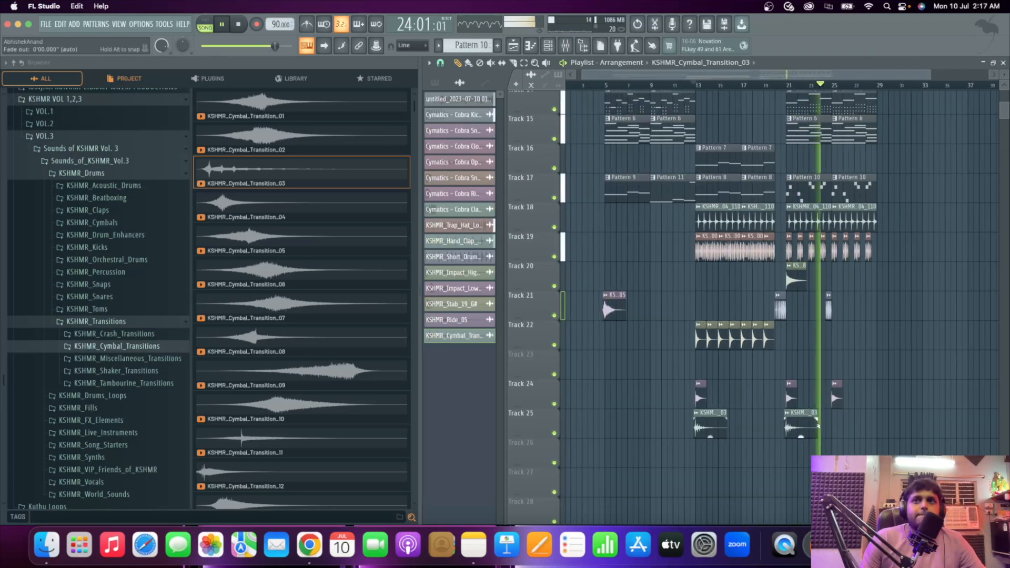
scroll(842, 447, up, 5)
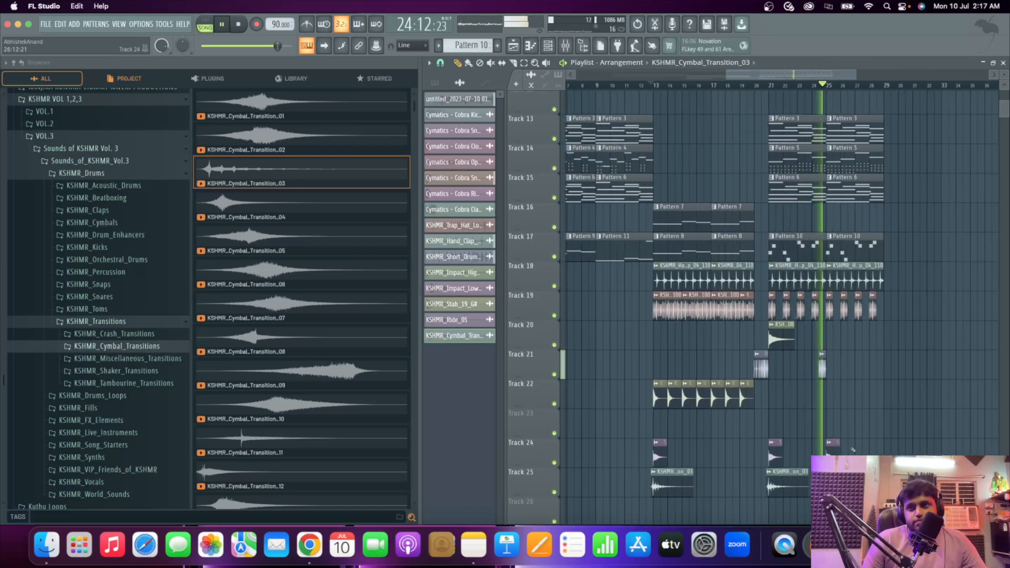
scroll(798, 437, down, 3)
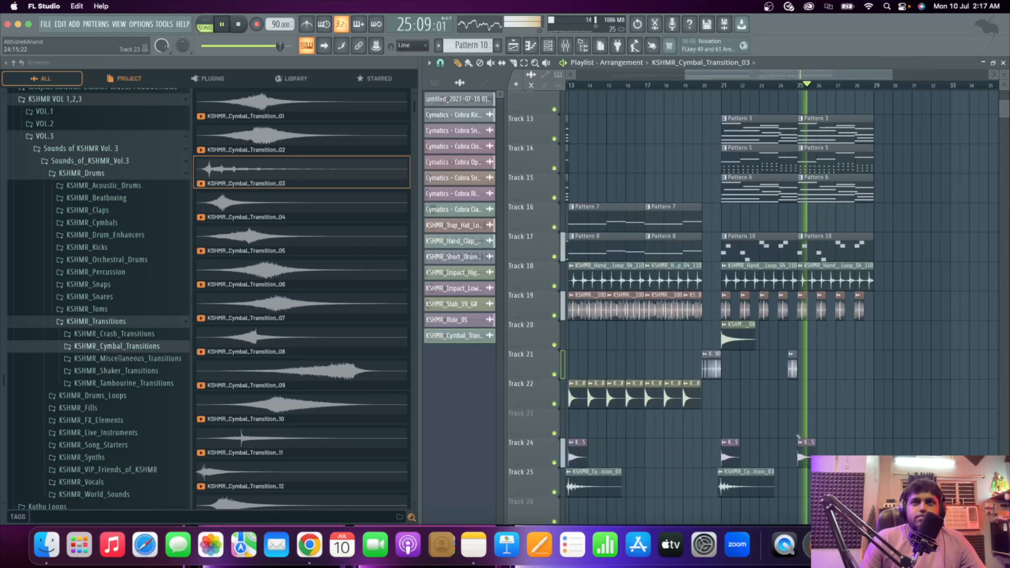
scroll(798, 437, down, 8)
scroll(797, 437, up, 15)
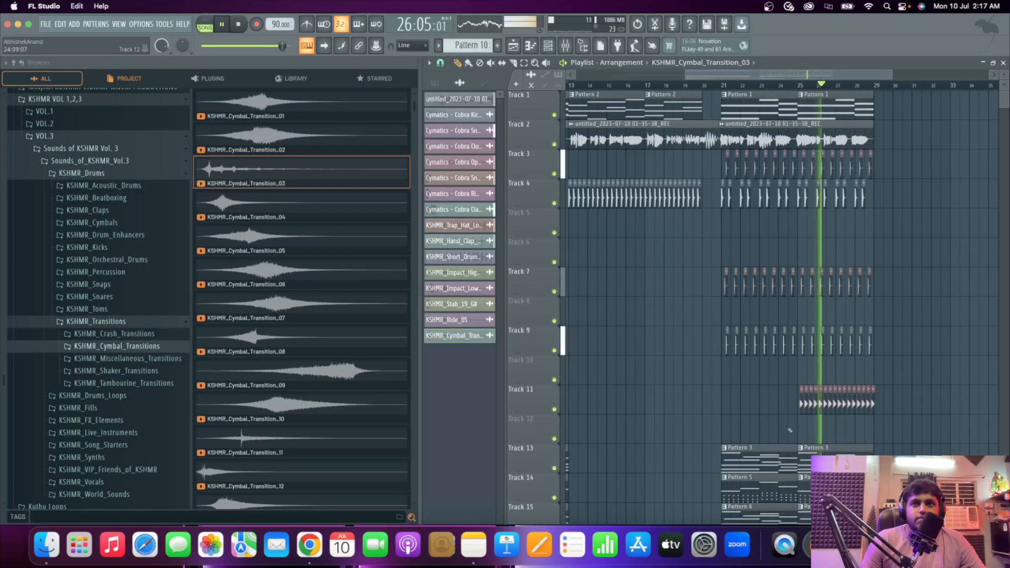
scroll(665, 364, up, 5)
scroll(798, 365, up, 3)
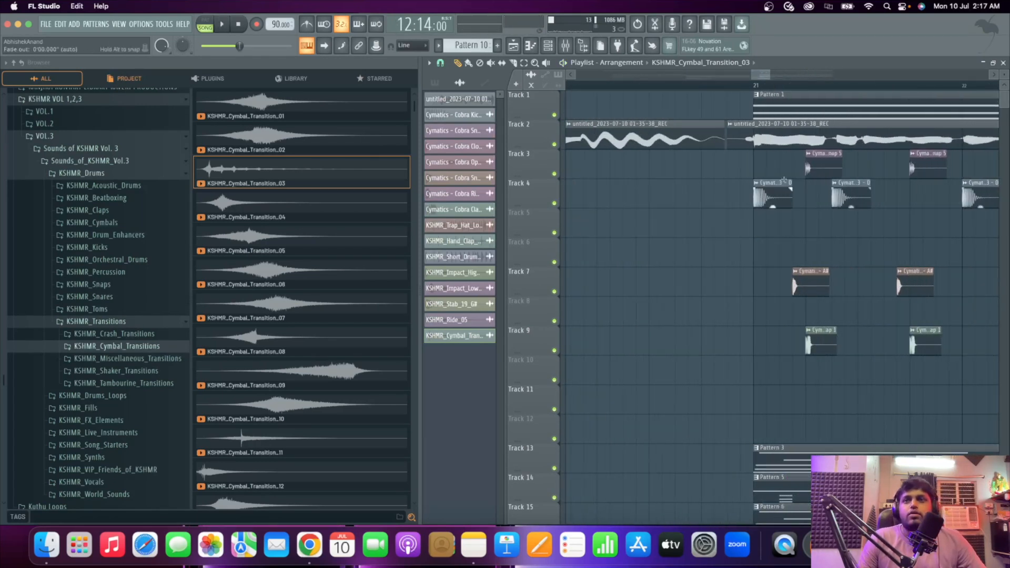
Play from bar 21, set the Cymatics Cobra Snare 11 - A# pitch shift to -100 cents, and listen again.
key(space)
key(space)
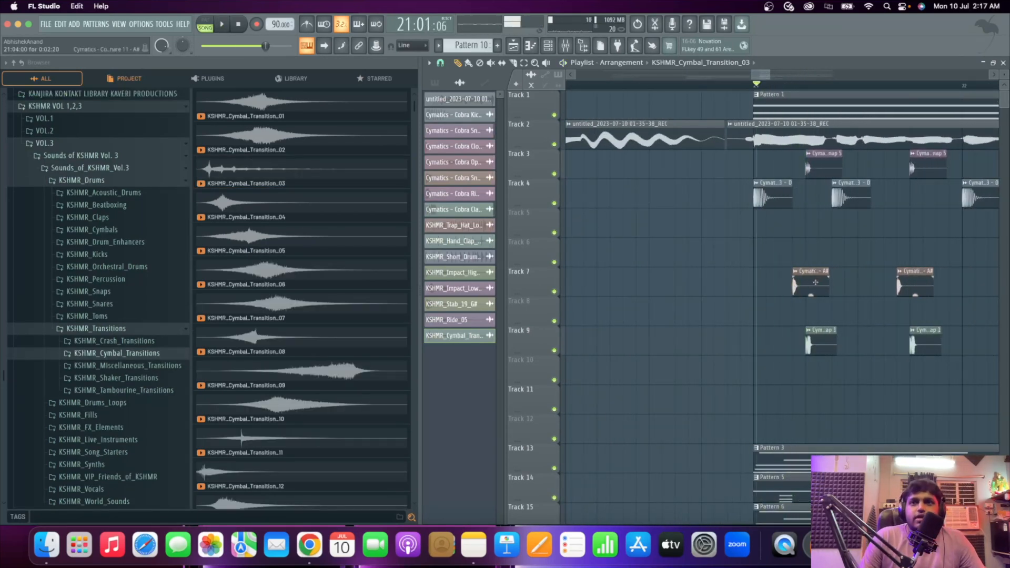
double_click(798, 283)
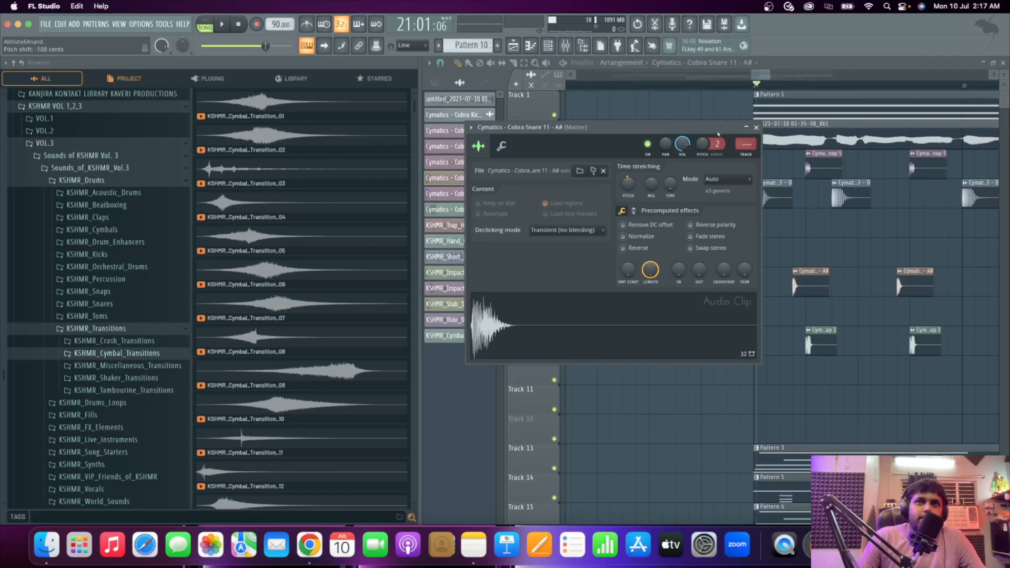
click(755, 128)
key(space)
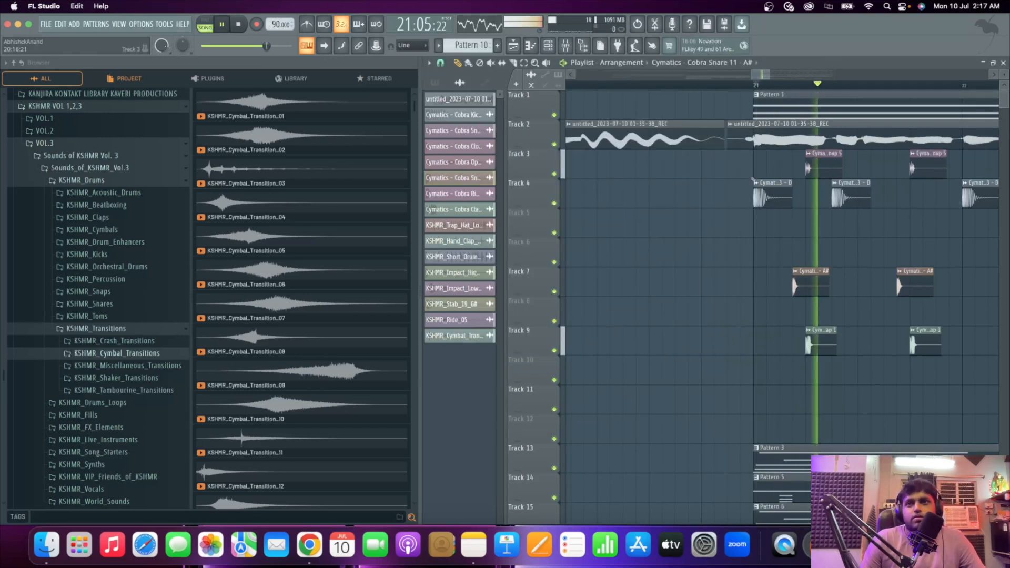
scroll(710, 369, down, 5)
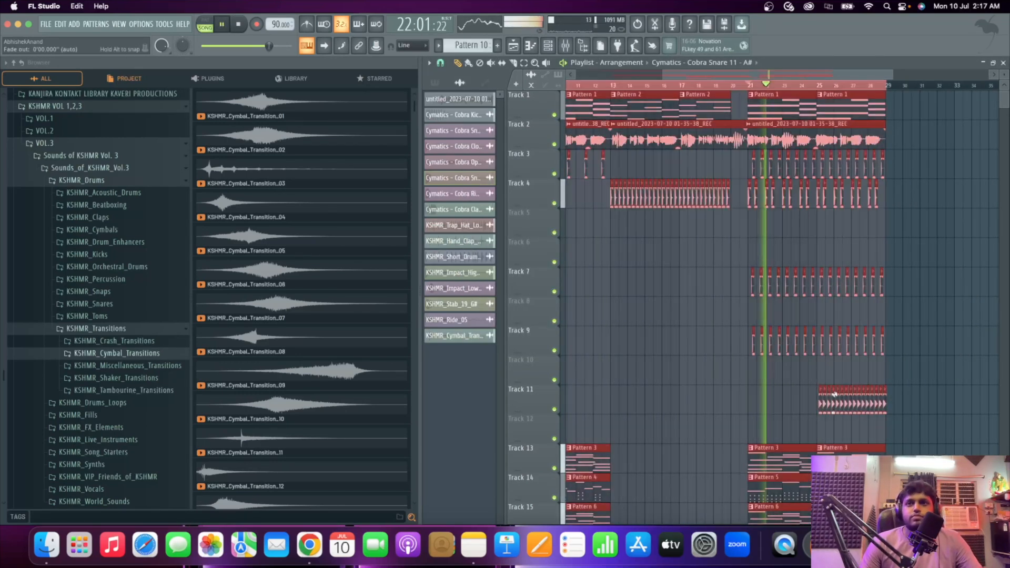
Stop playback, select all clips in the playlist and open the dialog for saving the project.
key(space)
key(ctrl+a)
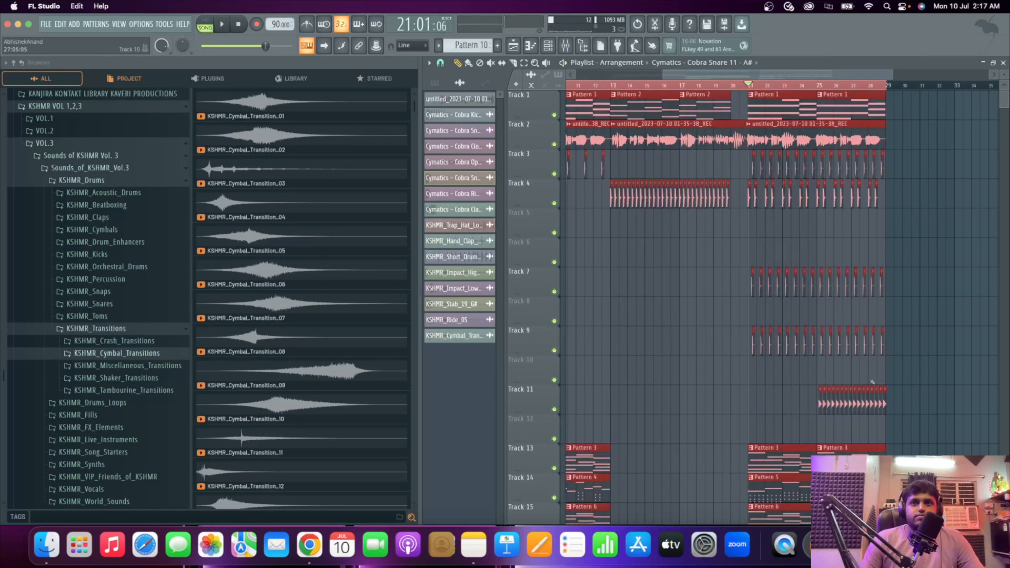
key(ctrl+s)
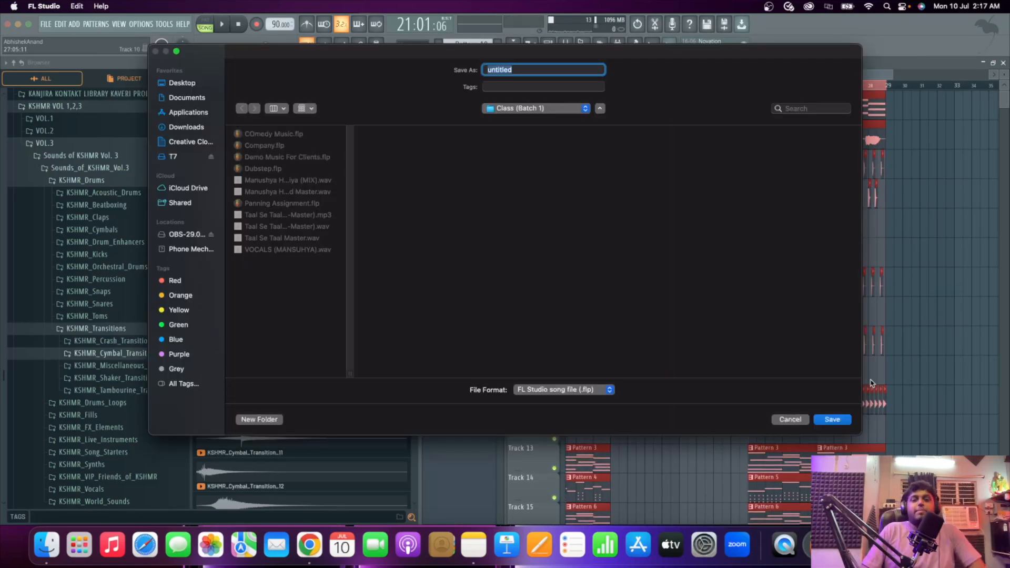